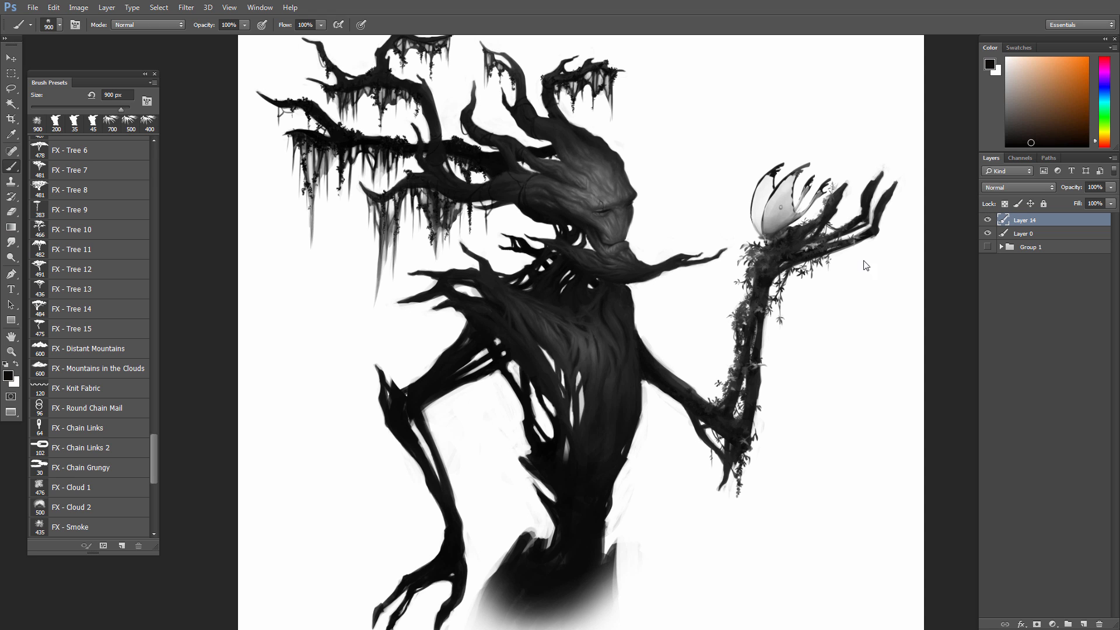
# - Compare what Layer 14 and Layer 0 each contain by hiding and showing them
pyautogui.click(987, 222)
pyautogui.click(987, 222)
pyautogui.click(987, 235)
pyautogui.click(987, 235)
pyautogui.click(1015, 235)
pyautogui.scroll(-3, 820, 314)
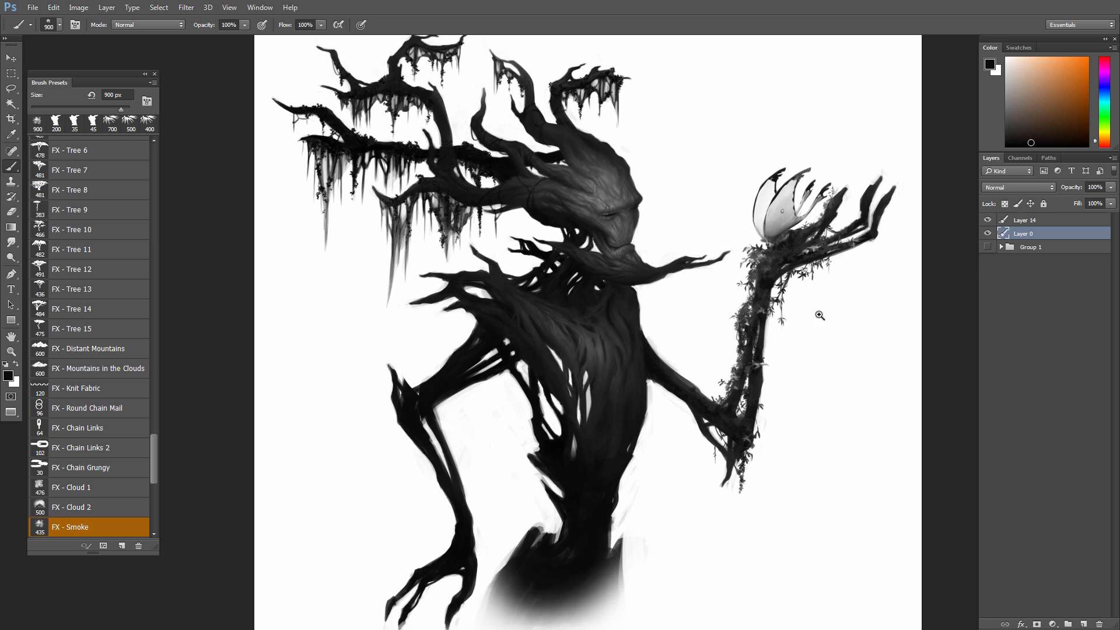
pyautogui.click(987, 234)
pyautogui.click(987, 235)
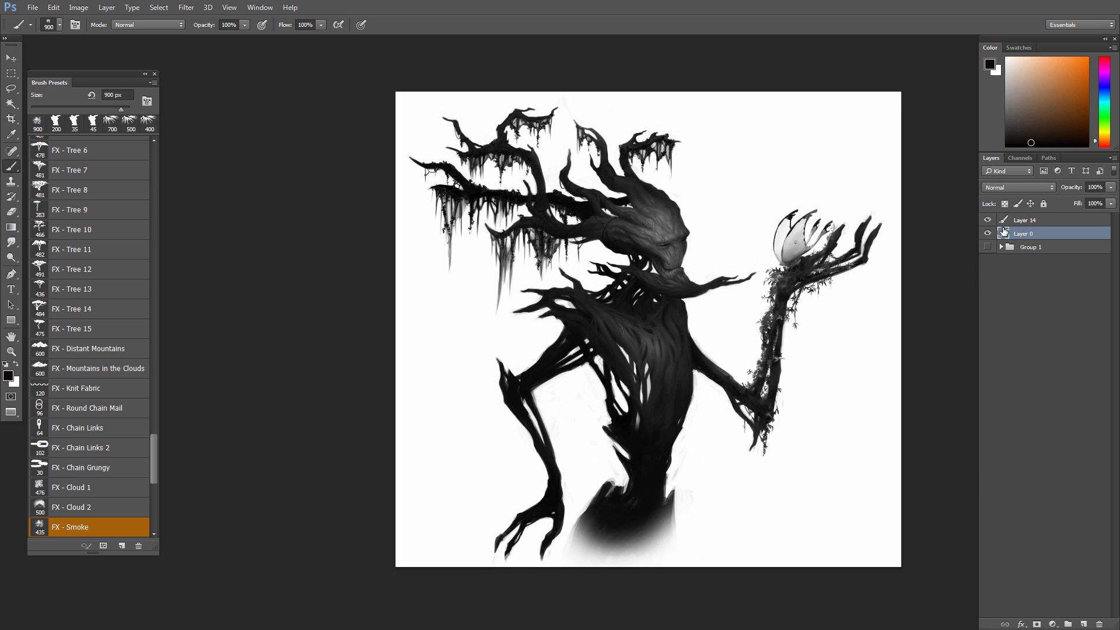
pyautogui.click(1006, 222)
pyautogui.click(987, 221)
pyautogui.click(987, 222)
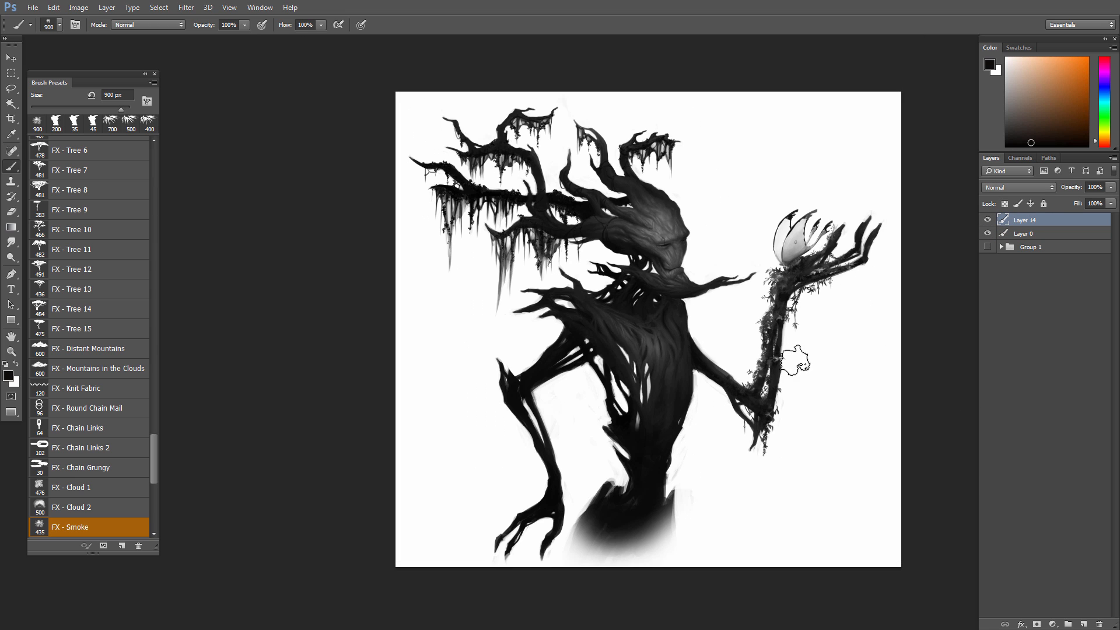
# - Examine the tree creature up close, from the head and hanging moss to the shoulders, and at full view
pyautogui.scroll(2, 717, 318)
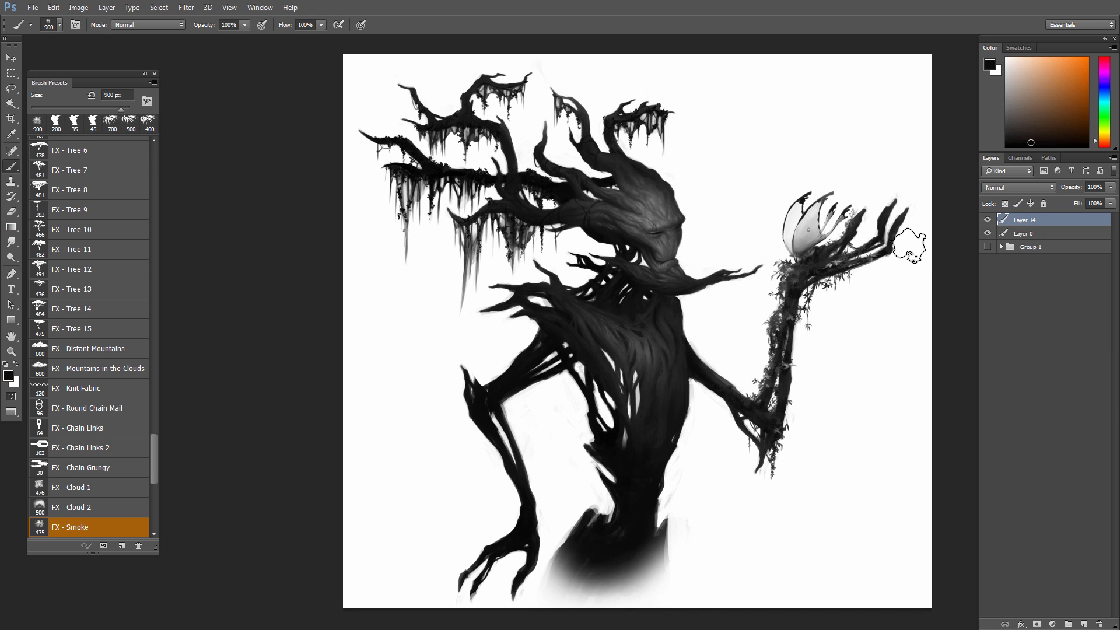
pyautogui.scroll(3, 805, 294)
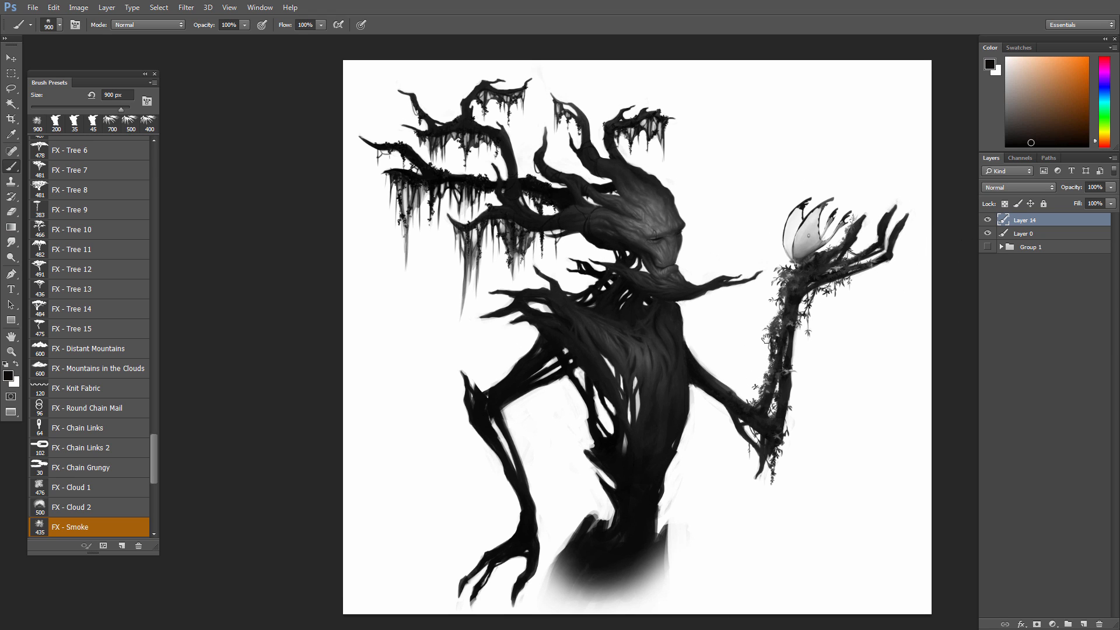
pyautogui.press('v')
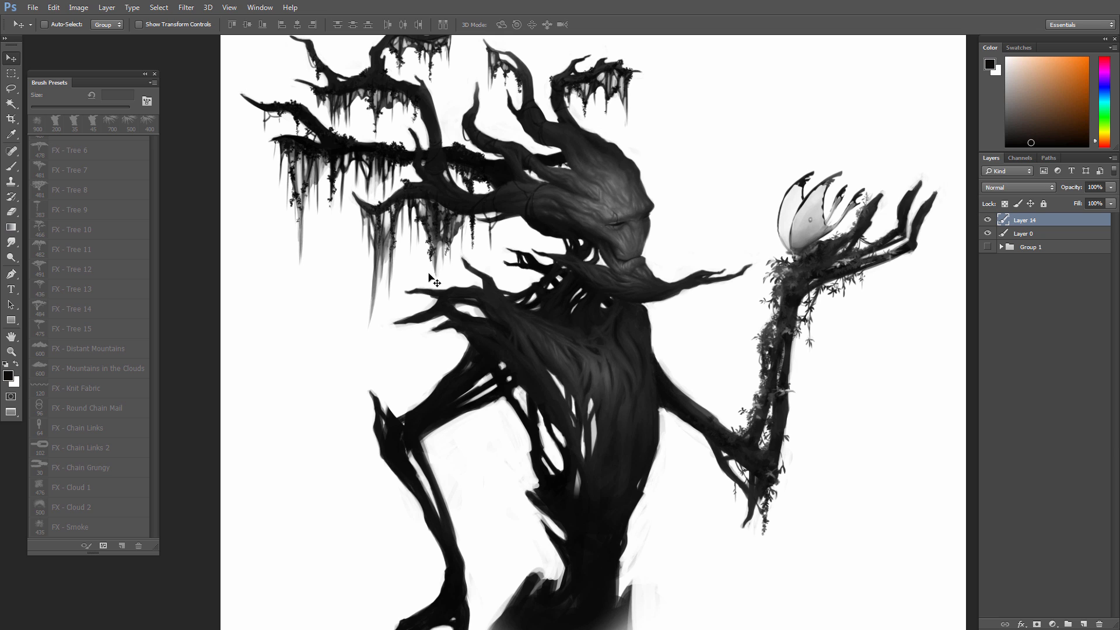
pyautogui.moveTo(515, 209); pyautogui.dragTo(569, 183)
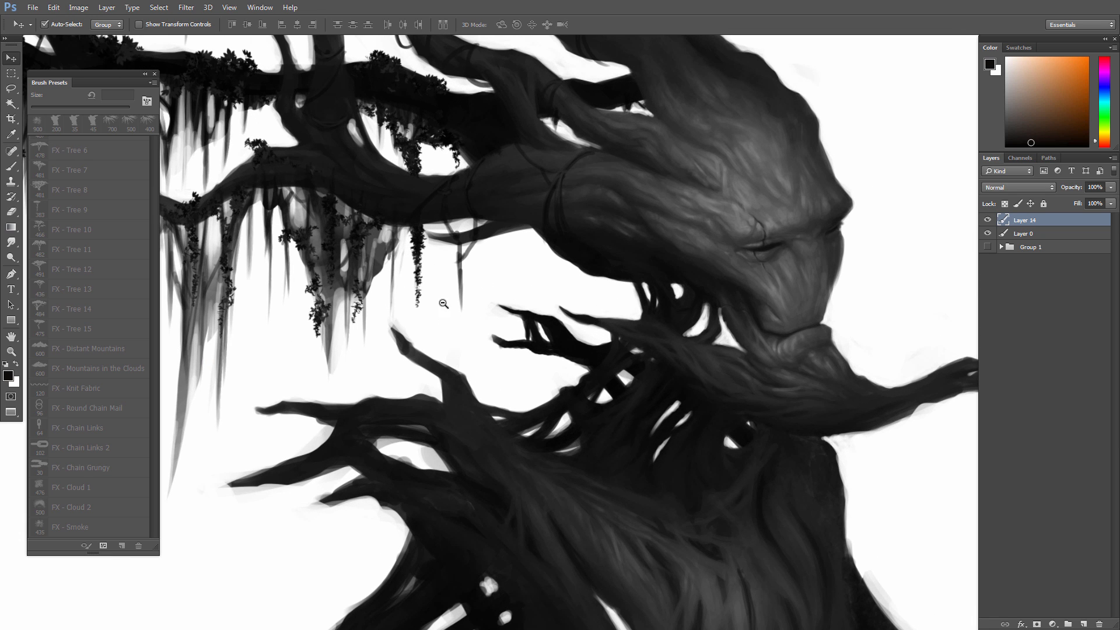
pyautogui.hotkey('ctrl', '0')
pyautogui.moveTo(506, 326); pyautogui.dragTo(594, 320)
pyautogui.moveTo(607, 359)
pyautogui.mouseDown()
pyautogui.moveTo(598, 347)
pyautogui.moveTo(606, 367)
pyautogui.mouseUp()
pyautogui.press('b')
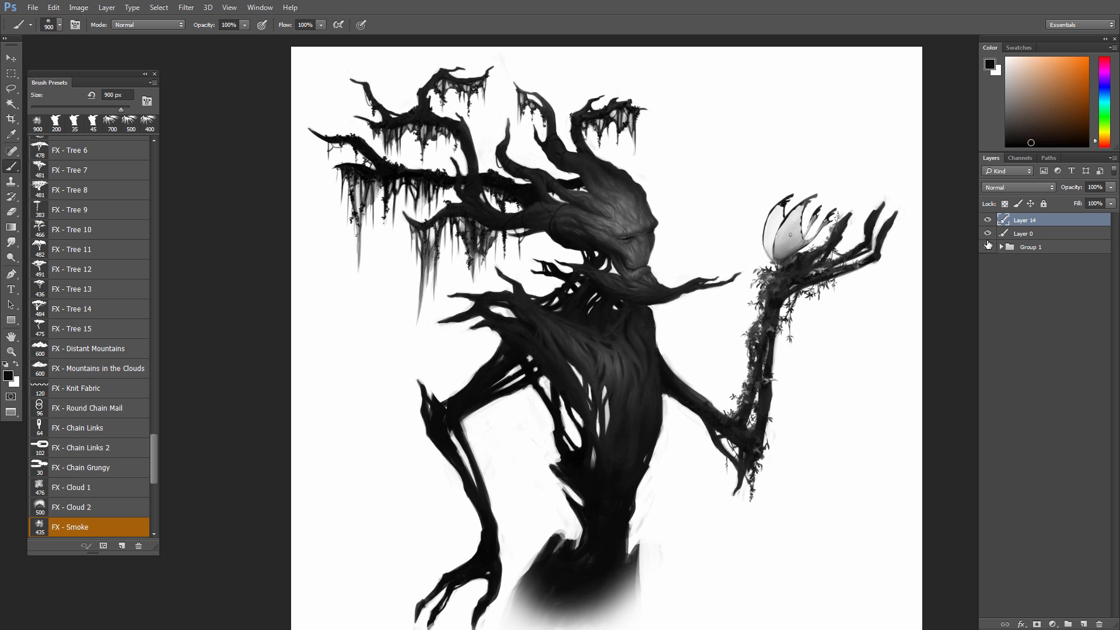
# - Check Layer 0's content and add a new empty layer directly above it, beneath the creature's layer
pyautogui.click(987, 233)
pyautogui.click(987, 233)
pyautogui.click(1031, 234)
pyautogui.click(1083, 623)
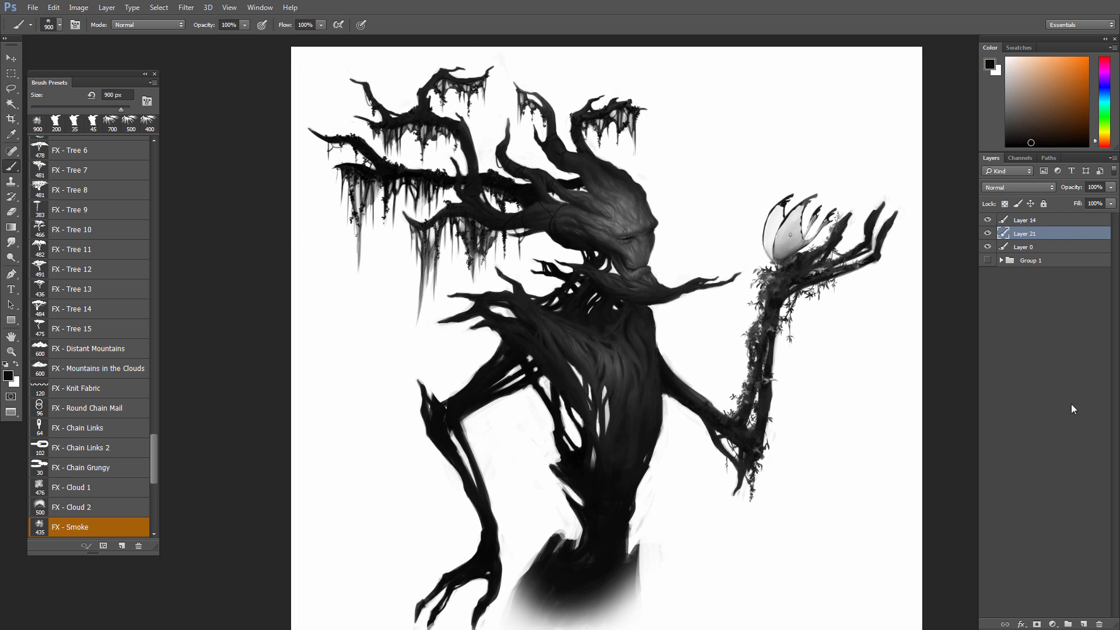
# - Paint dark grey smoke behind the branches and above the flower with the FX - Smoke brush enlarged to 1700 px
pyautogui.click(1015, 125)
pyautogui.scroll(-1, 753, 303)
pyautogui.press(']')
pyautogui.press(']')
pyautogui.press(']')
pyautogui.press(']')
pyautogui.press(']')
pyautogui.press(']')
pyautogui.press(']')
pyautogui.press(']')
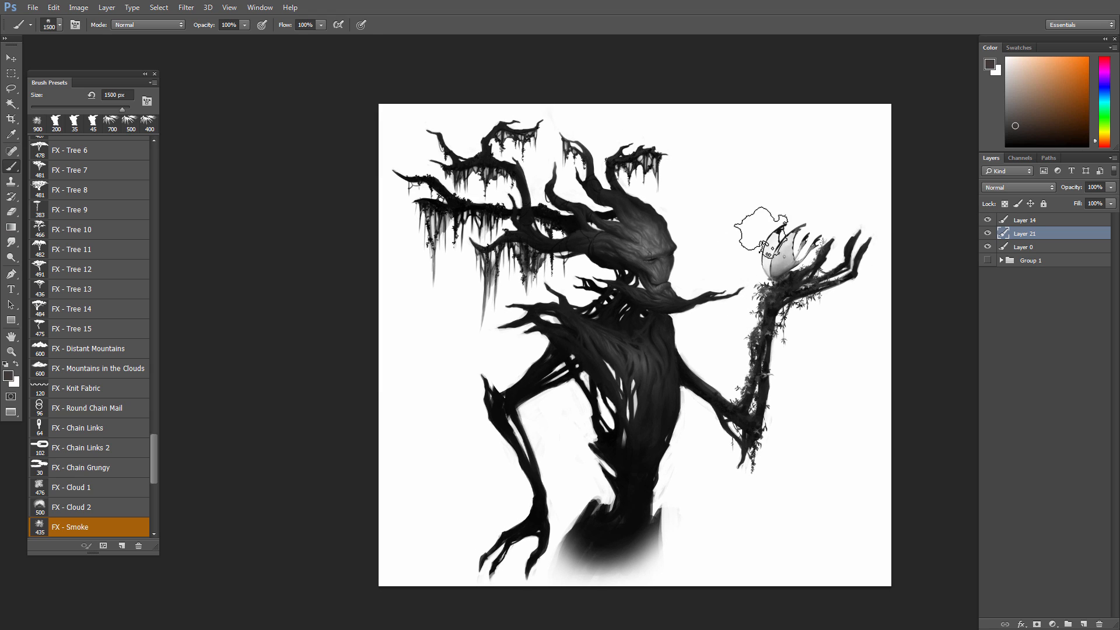
pyautogui.moveTo(735, 167)
pyautogui.mouseDown()
pyautogui.moveTo(775, 157)
pyautogui.moveTo(752, 187)
pyautogui.mouseUp()
pyautogui.moveTo(676, 204)
pyautogui.mouseDown()
pyautogui.moveTo(670, 186)
pyautogui.moveTo(653, 186)
pyautogui.mouseUp()
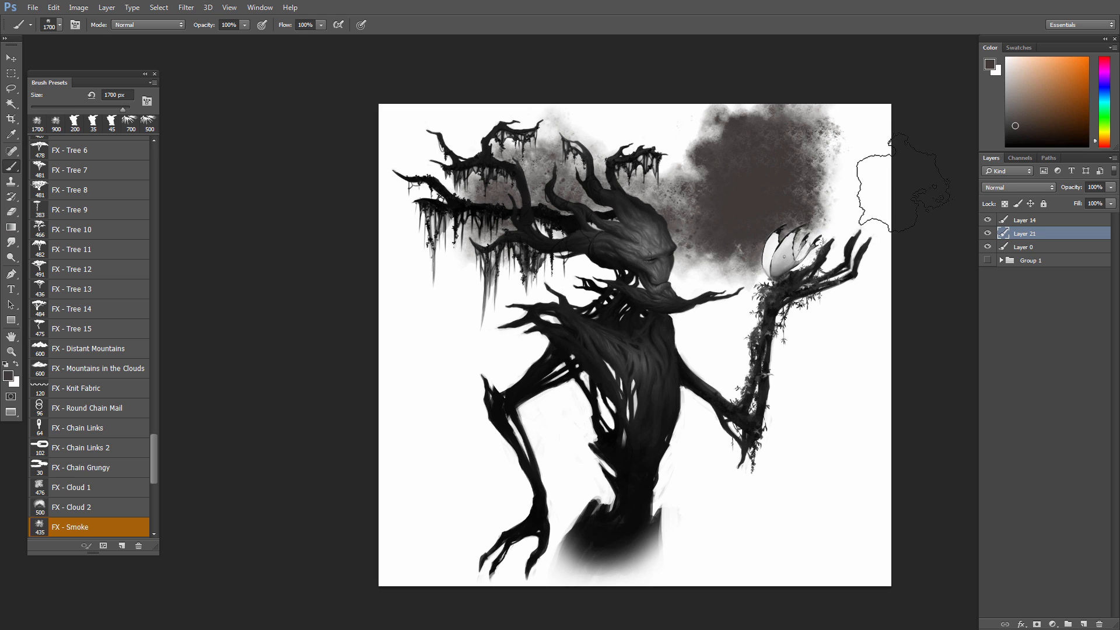
# - Paint darker reddish-brown smoke between the creature's face and the flower
pyautogui.click(1027, 136)
pyautogui.click(1104, 143)
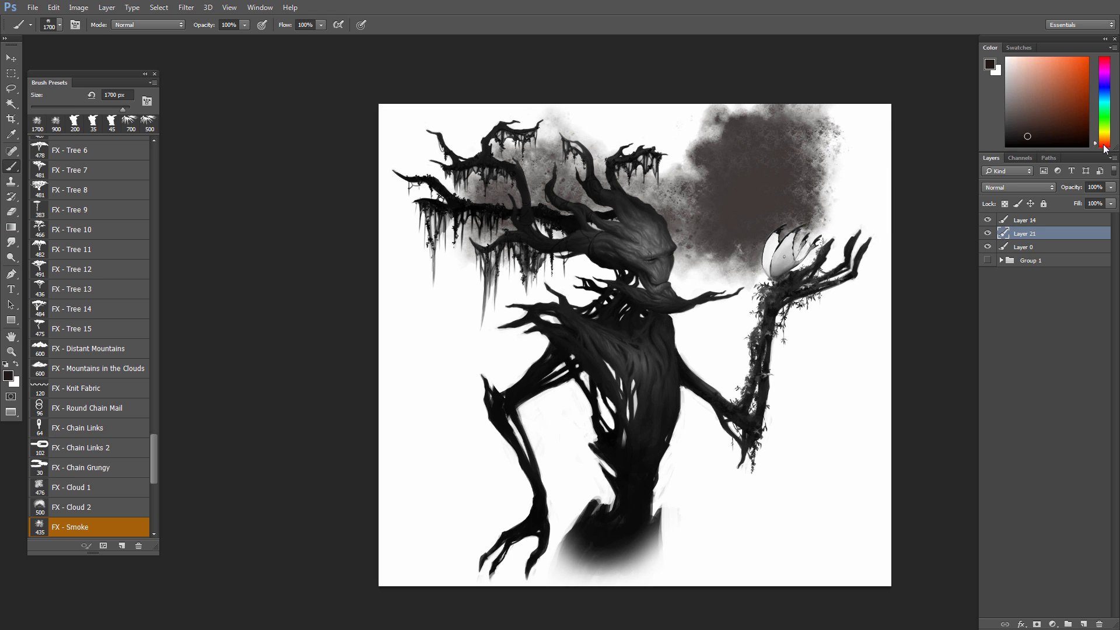
pyautogui.moveTo(781, 236)
pyautogui.mouseDown()
pyautogui.moveTo(741, 255)
pyautogui.moveTo(737, 240)
pyautogui.moveTo(703, 252)
pyautogui.moveTo(763, 238)
pyautogui.moveTo(779, 252)
pyautogui.moveTo(722, 237)
pyautogui.moveTo(681, 252)
pyautogui.moveTo(655, 245)
pyautogui.moveTo(648, 270)
pyautogui.mouseUp()
pyautogui.press('v')
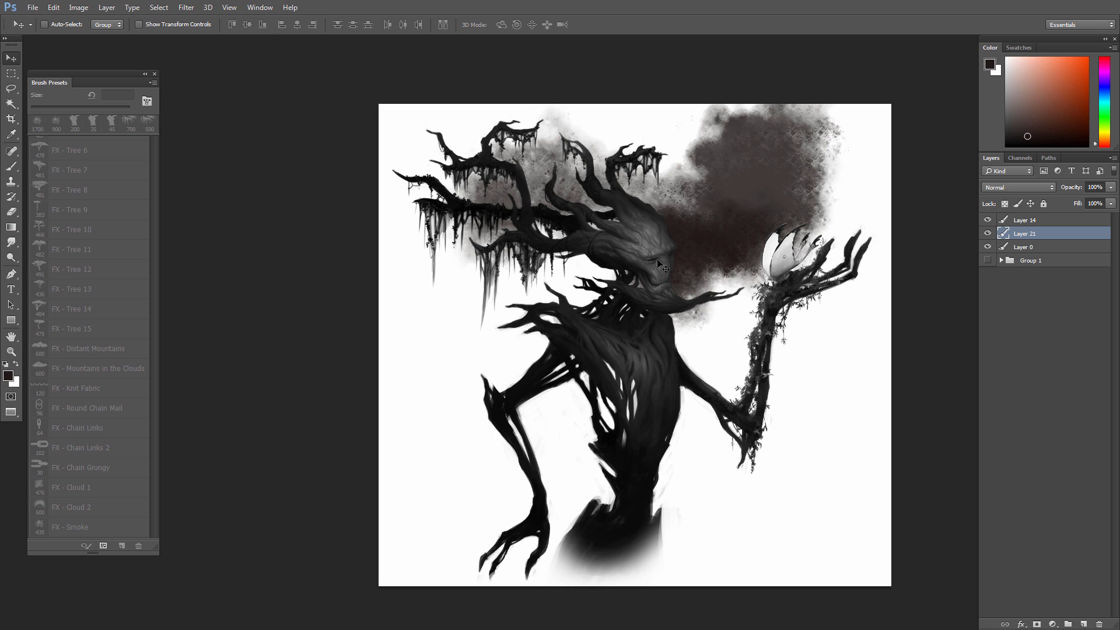
# - Deepen the smoke beside the flower with a near-black red tone
pyautogui.press('b')
pyautogui.moveTo(1034, 135); pyautogui.dragTo(1043, 142)
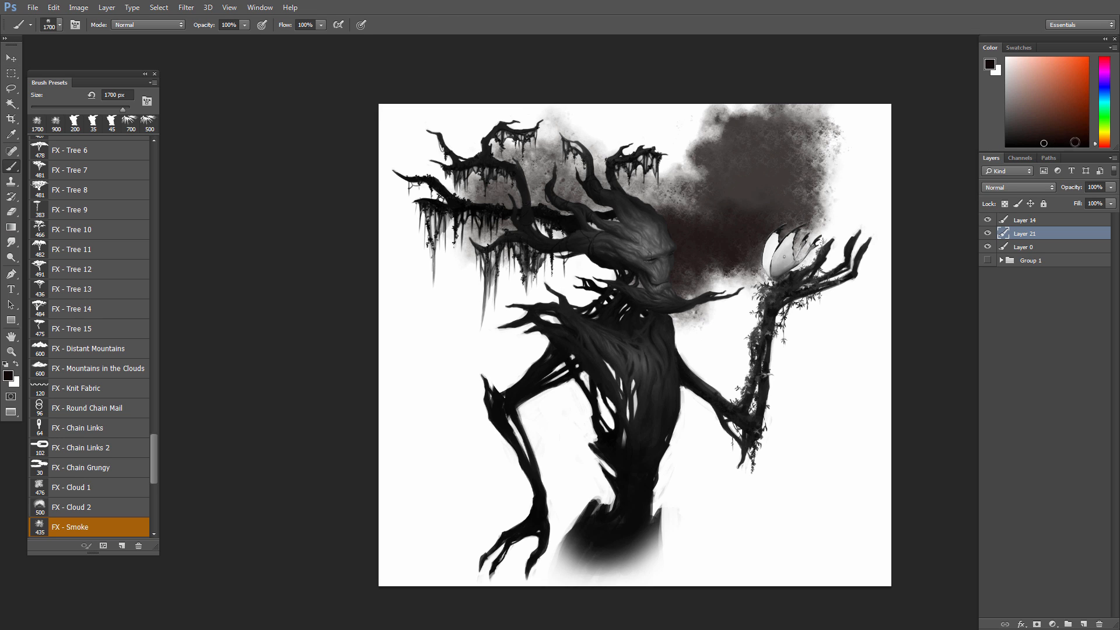
pyautogui.click(1107, 148)
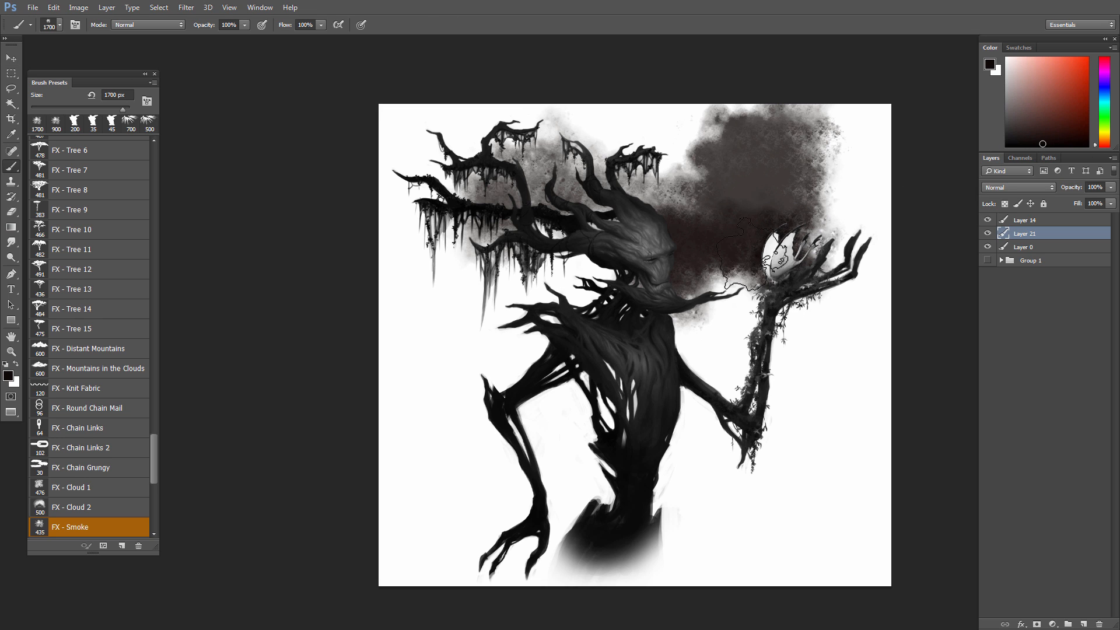
pyautogui.moveTo(736, 284); pyautogui.dragTo(723, 263)
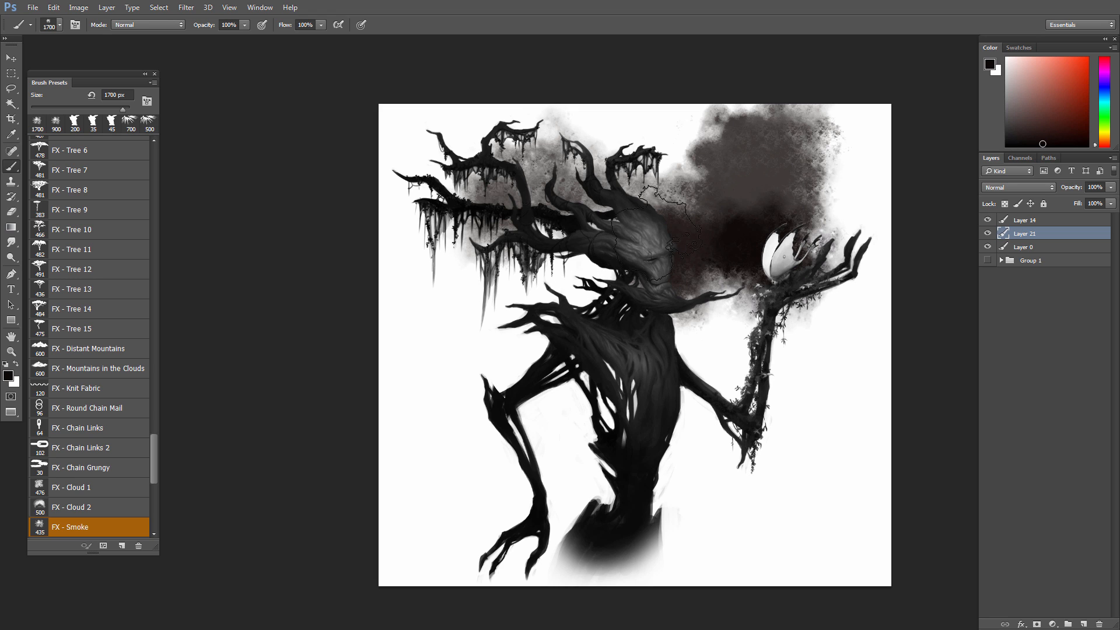
pyautogui.click(711, 278)
# - Paint dark brown smoke with an orange hue below the beard, between the torso and the raised arm
pyautogui.moveTo(640, 360); pyautogui.dragTo(583, 361)
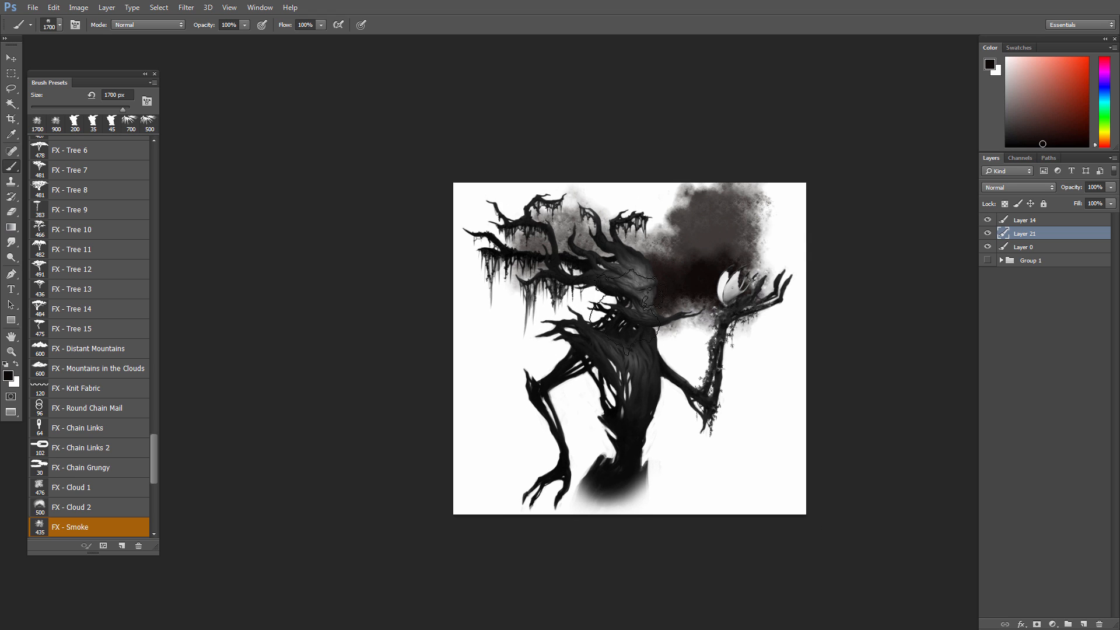
pyautogui.moveTo(643, 315); pyautogui.dragTo(687, 315)
pyautogui.click(1107, 141)
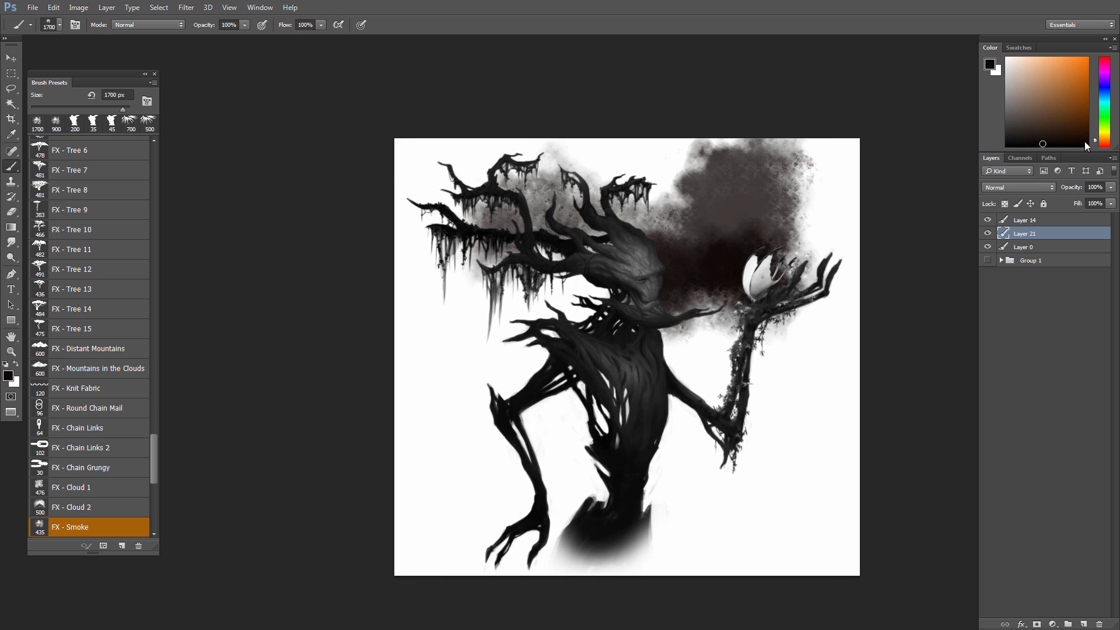
pyautogui.click(1028, 131)
pyautogui.moveTo(1027, 132); pyautogui.dragTo(1023, 127)
pyautogui.moveTo(759, 341)
pyautogui.mouseDown()
pyautogui.moveTo(728, 331)
pyautogui.moveTo(712, 362)
pyautogui.moveTo(701, 344)
pyautogui.moveTo(670, 351)
pyautogui.moveTo(700, 323)
pyautogui.moveTo(680, 328)
pyautogui.moveTo(678, 378)
pyautogui.moveTo(714, 361)
pyautogui.mouseUp()
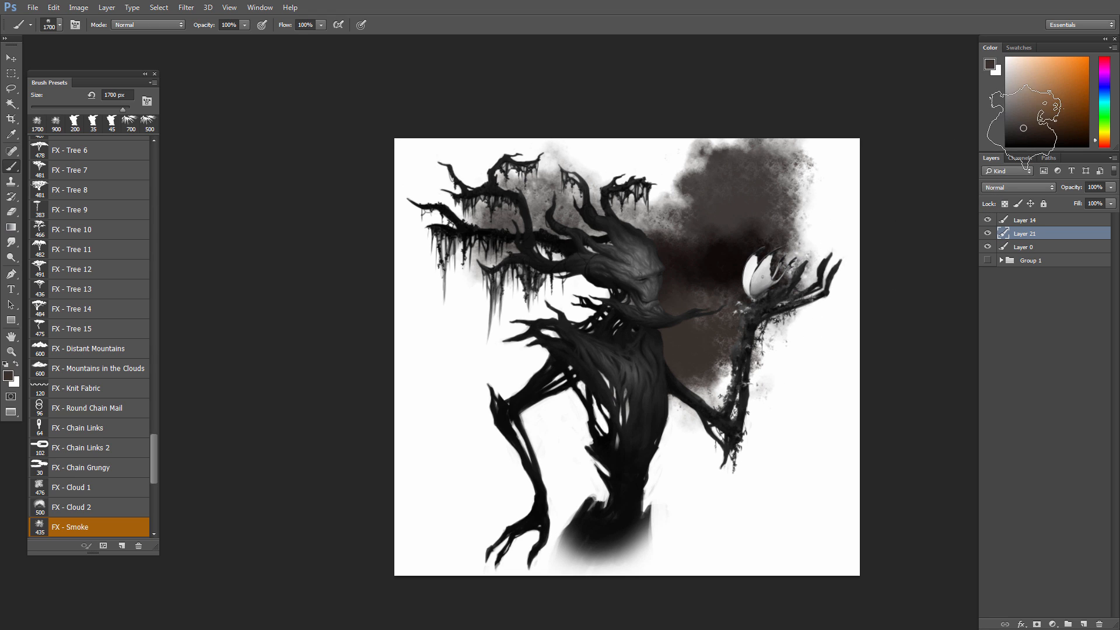
# - Layer lighter warm grey smoke with a yellowish tint between the raised arm and torso and around the lower body
pyautogui.click(1012, 110)
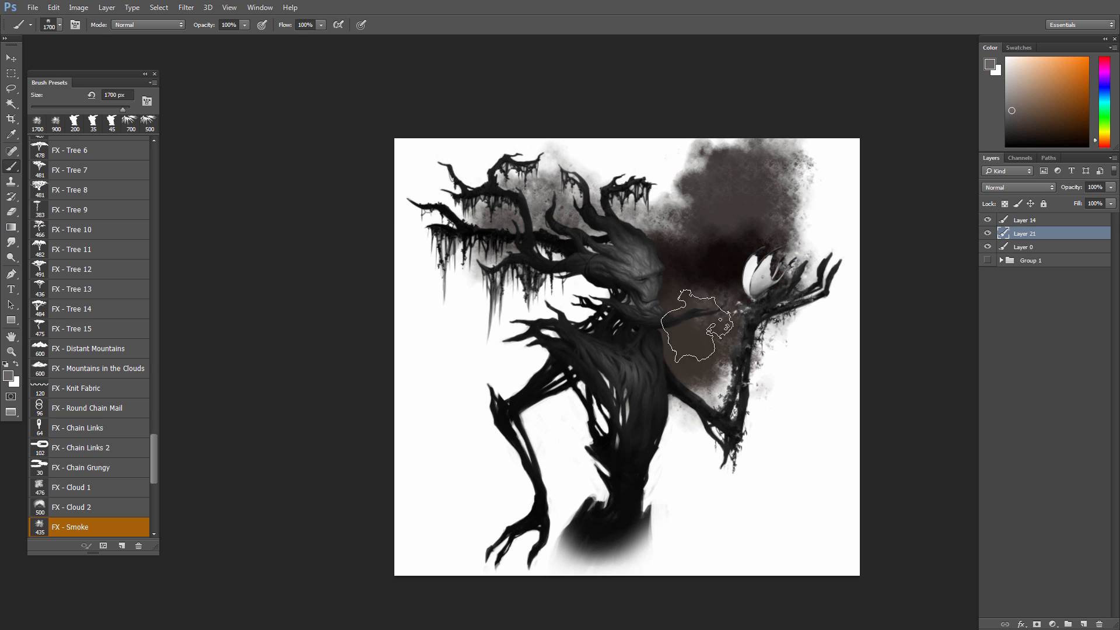
pyautogui.moveTo(663, 399)
pyautogui.mouseDown()
pyautogui.moveTo(609, 455)
pyautogui.moveTo(680, 432)
pyautogui.moveTo(661, 450)
pyautogui.mouseUp()
pyautogui.click(1104, 136)
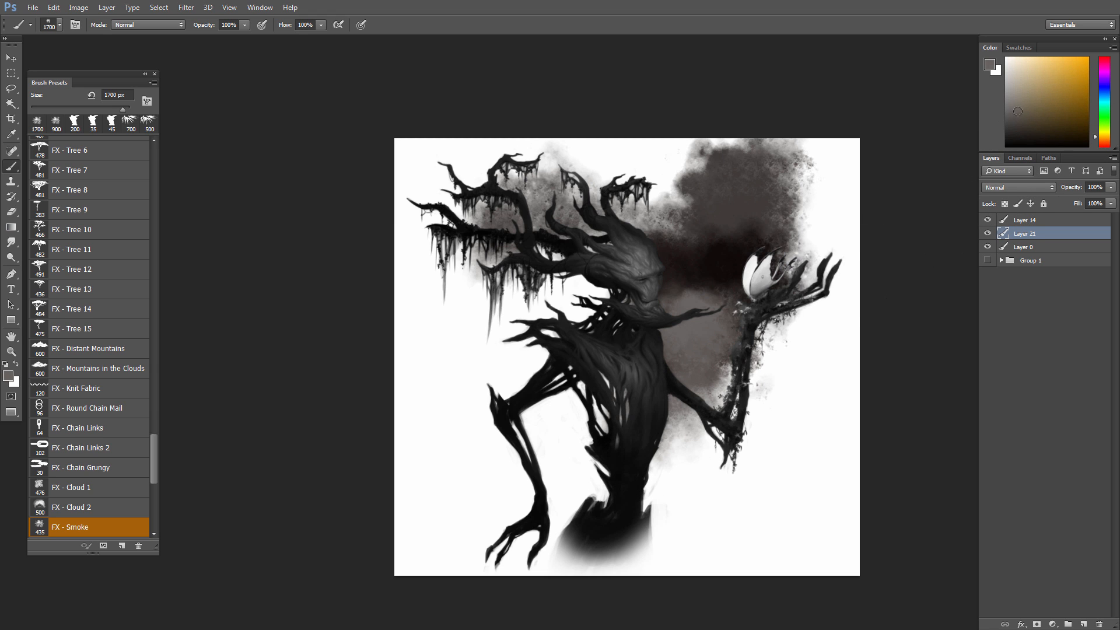
pyautogui.click(1016, 111)
pyautogui.moveTo(713, 325); pyautogui.dragTo(653, 412)
pyautogui.click(685, 436)
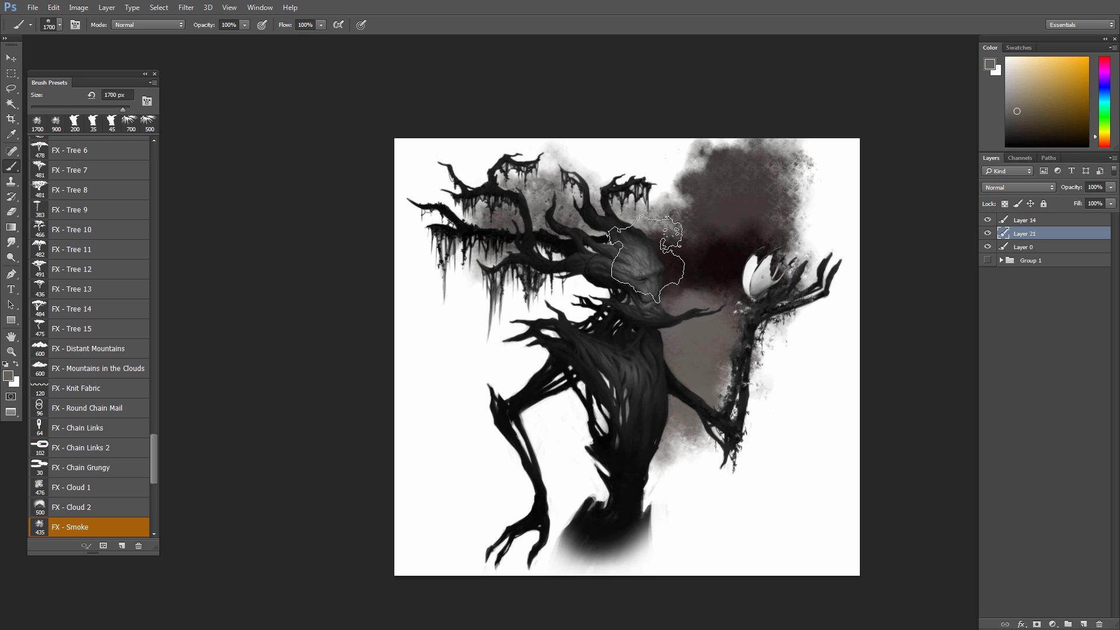
# - Check Layer 14 in isolation, add a Color Balance adjustment above it and clip it to that layer
pyautogui.press('v')
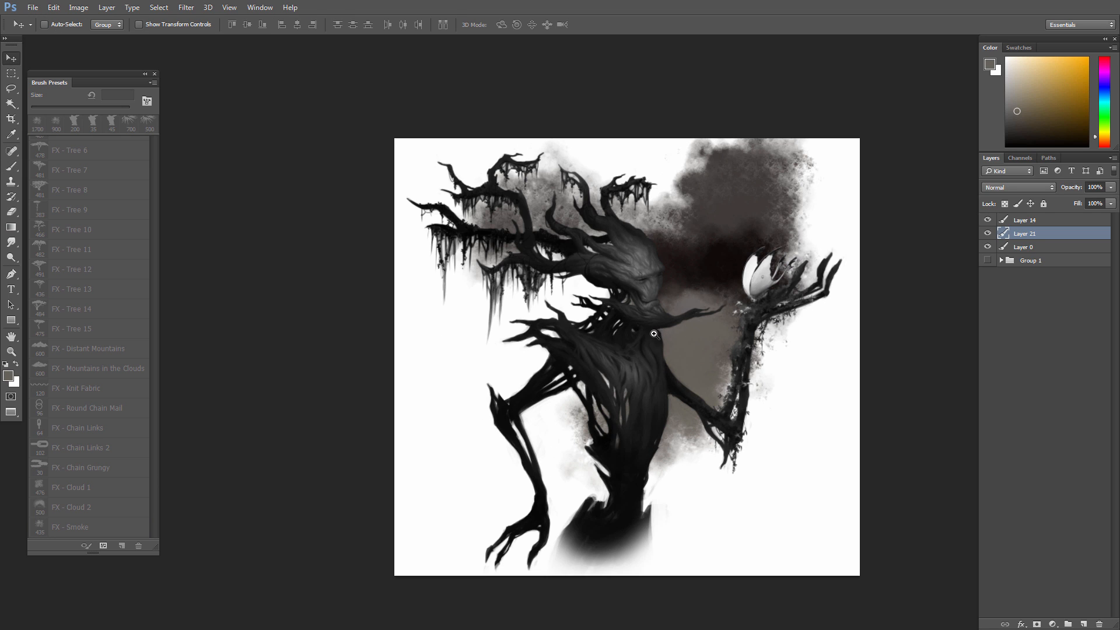
pyautogui.scroll(3, 657, 358)
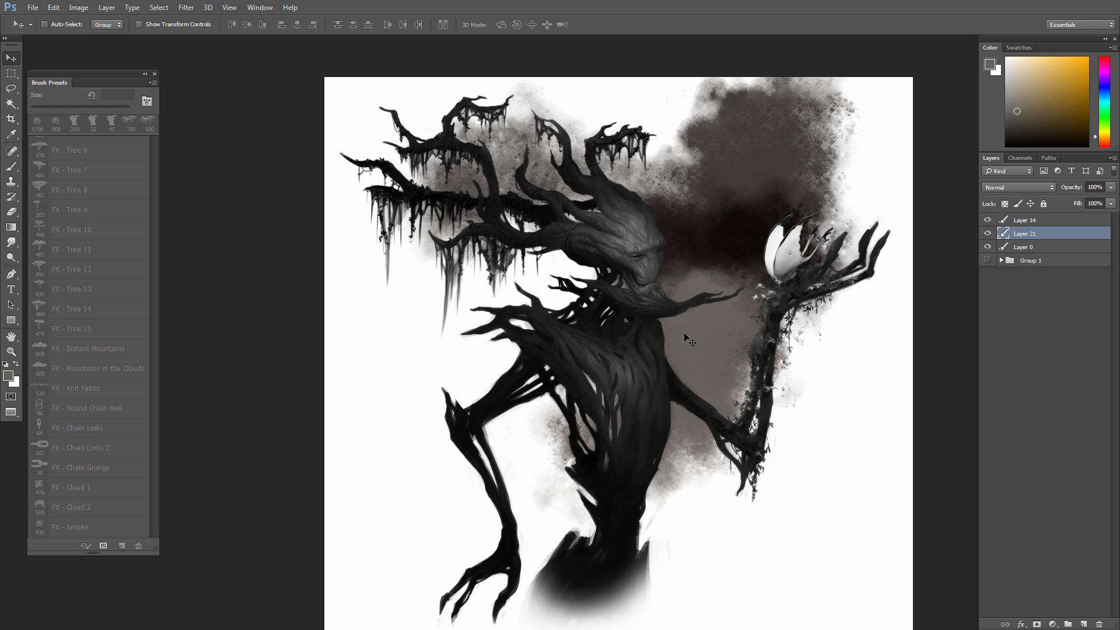
pyautogui.keyDown('alt'); pyautogui.click(987, 220); pyautogui.keyUp('alt')
pyautogui.keyDown('alt'); pyautogui.click(987, 220); pyautogui.keyUp('alt')
pyautogui.click(1006, 221)
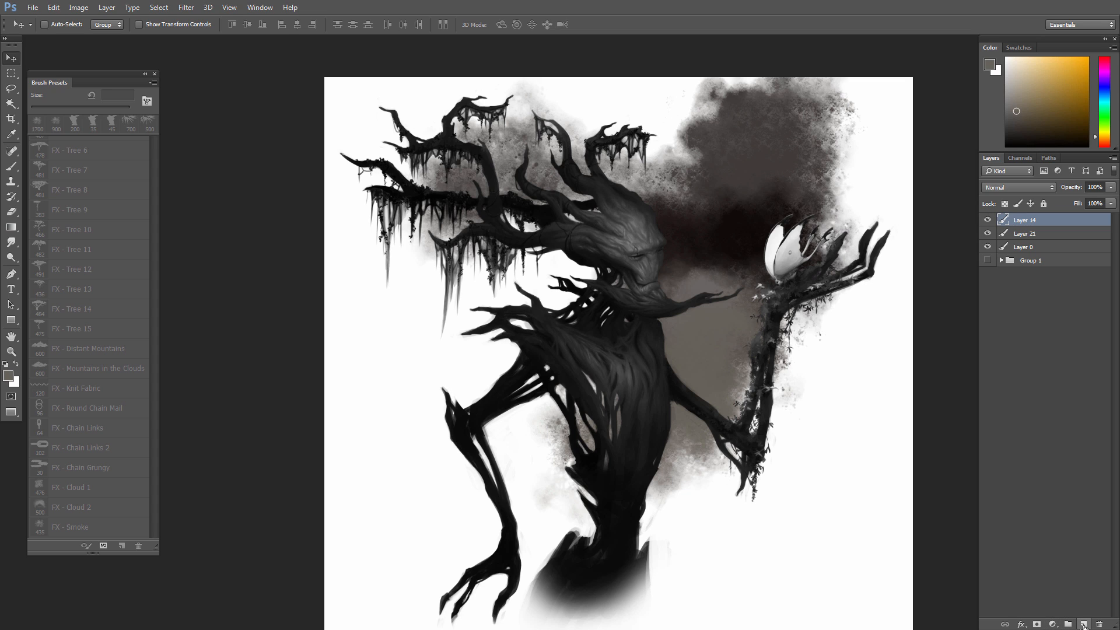
pyautogui.click(1053, 624)
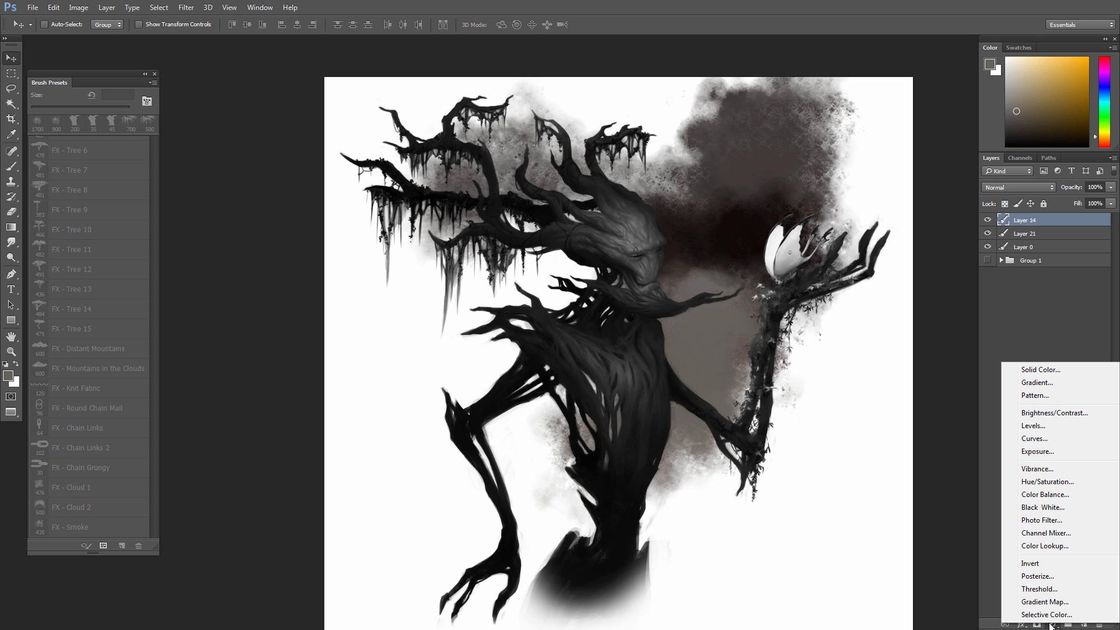
pyautogui.click(1044, 495)
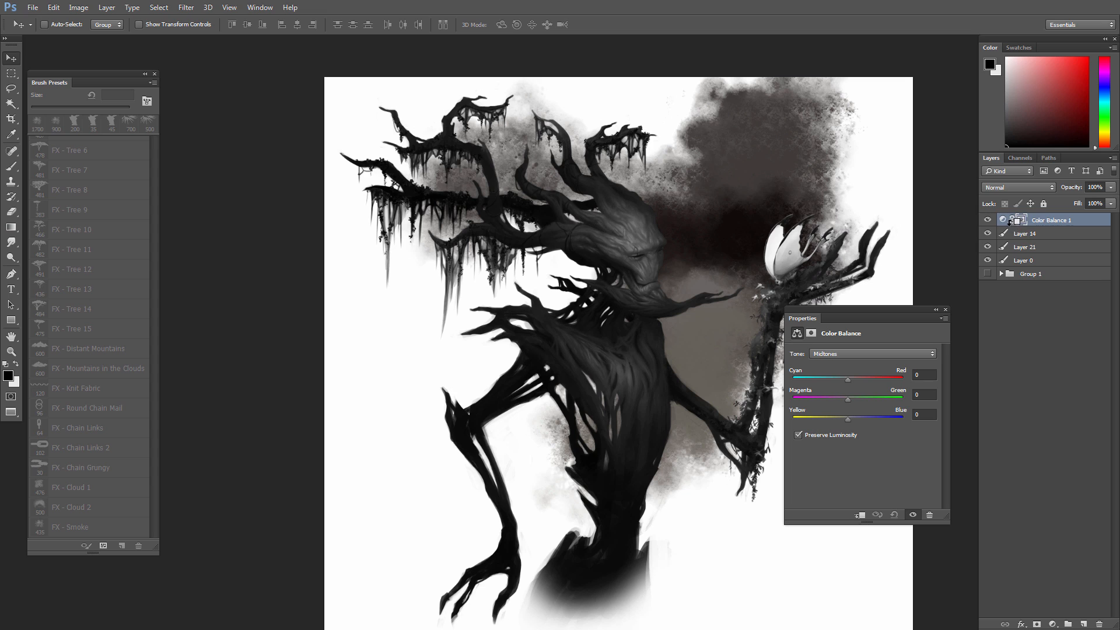
pyautogui.click(1010, 221)
pyautogui.press('b')
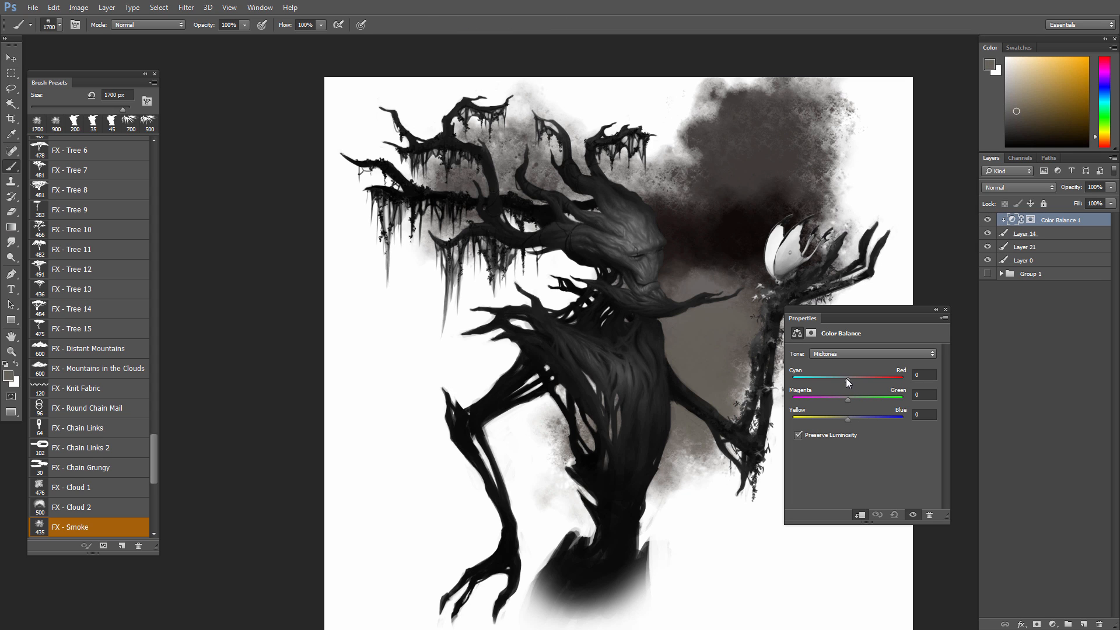
# - Shift the clipped Color Balance midtones toward red to give the creature a reddish-brown tint
pyautogui.moveTo(853, 376); pyautogui.dragTo(848, 421)
pyautogui.click(845, 398)
pyautogui.click(945, 309)
# - Add a second Color Balance directly above Layer 14 with midtones at +11 red and +12 green
pyautogui.click(1004, 235)
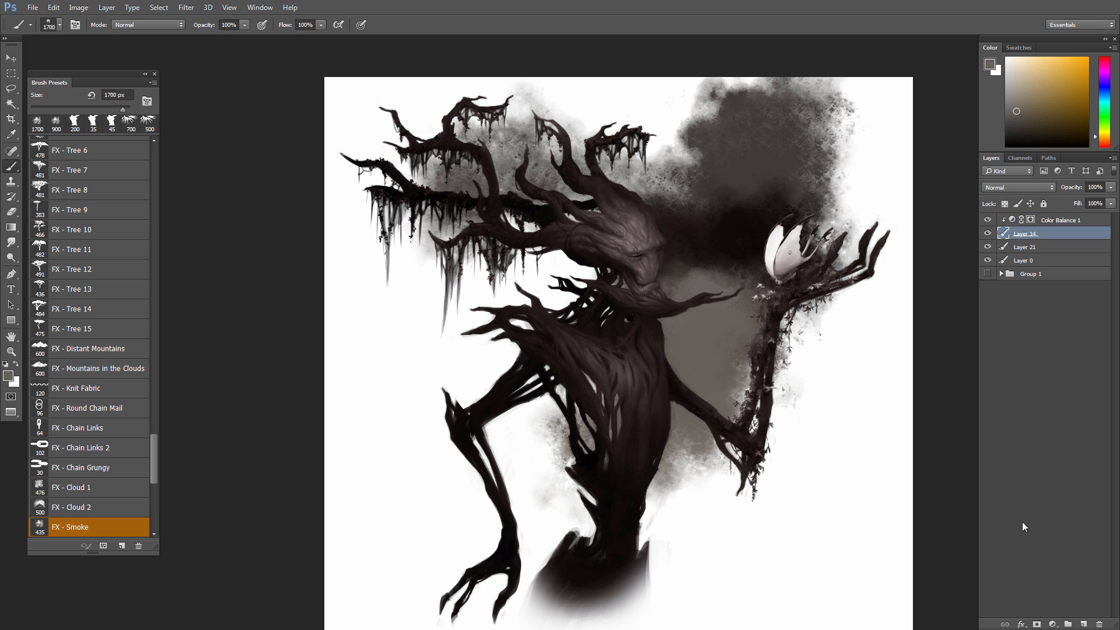
pyautogui.click(1054, 623)
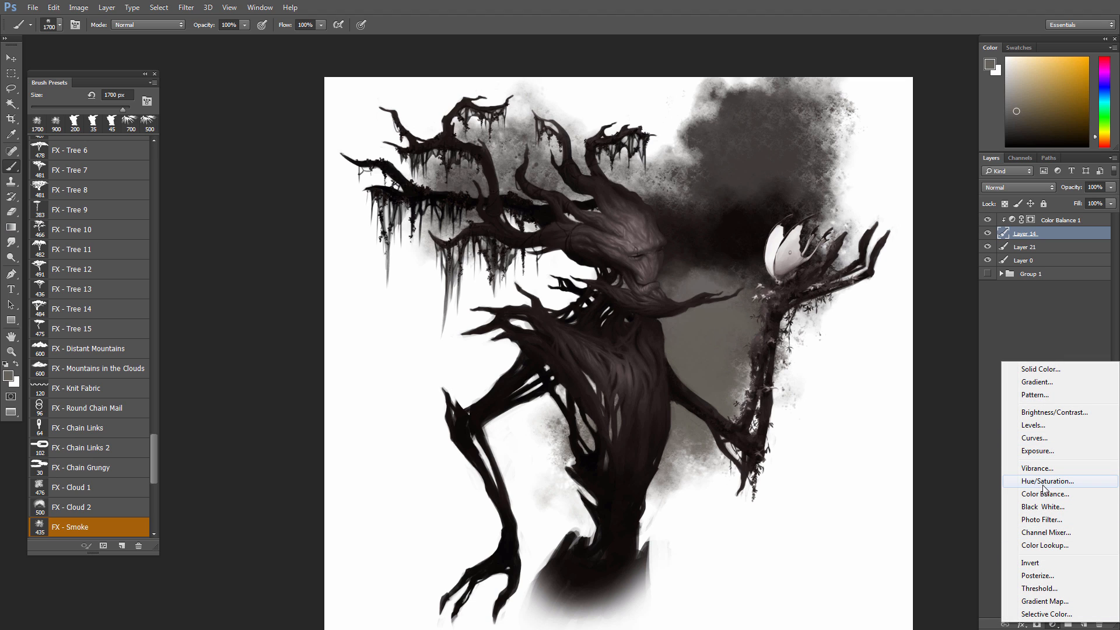
pyautogui.click(1044, 493)
pyautogui.moveTo(849, 400); pyautogui.dragTo(855, 379)
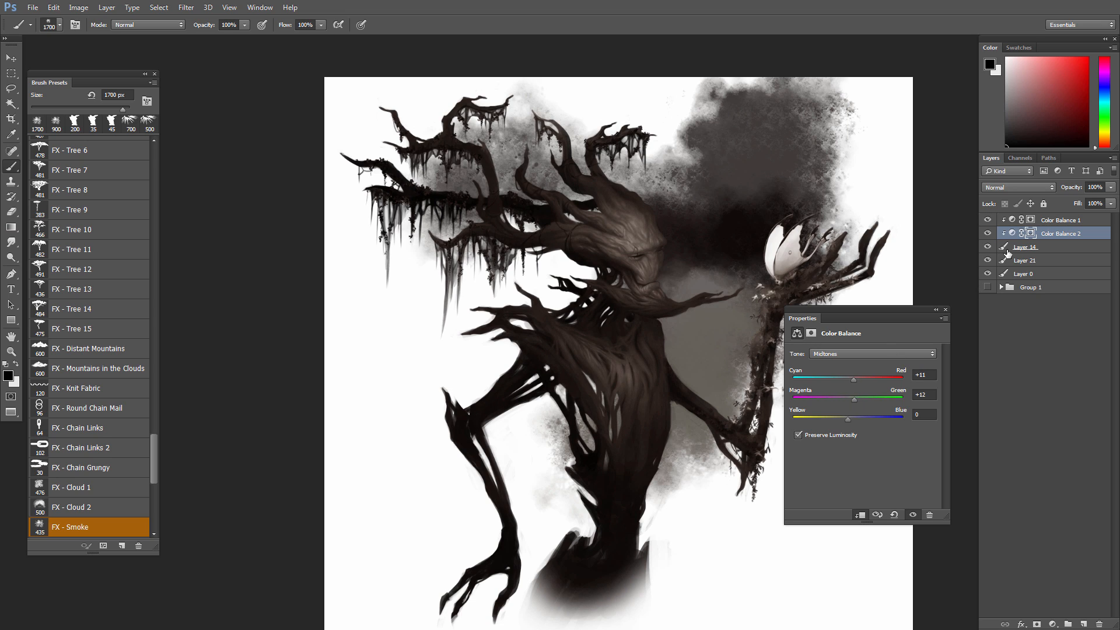
# - Invert the second Color Balance's layer mask to black to hide its effect
pyautogui.click(1030, 233)
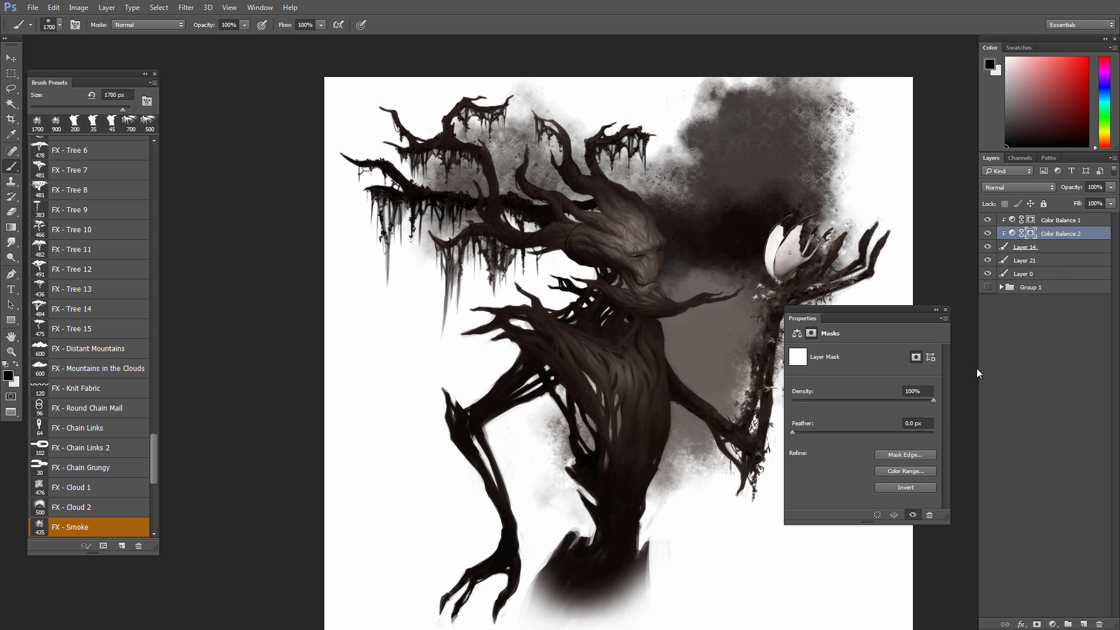
pyautogui.press('v')
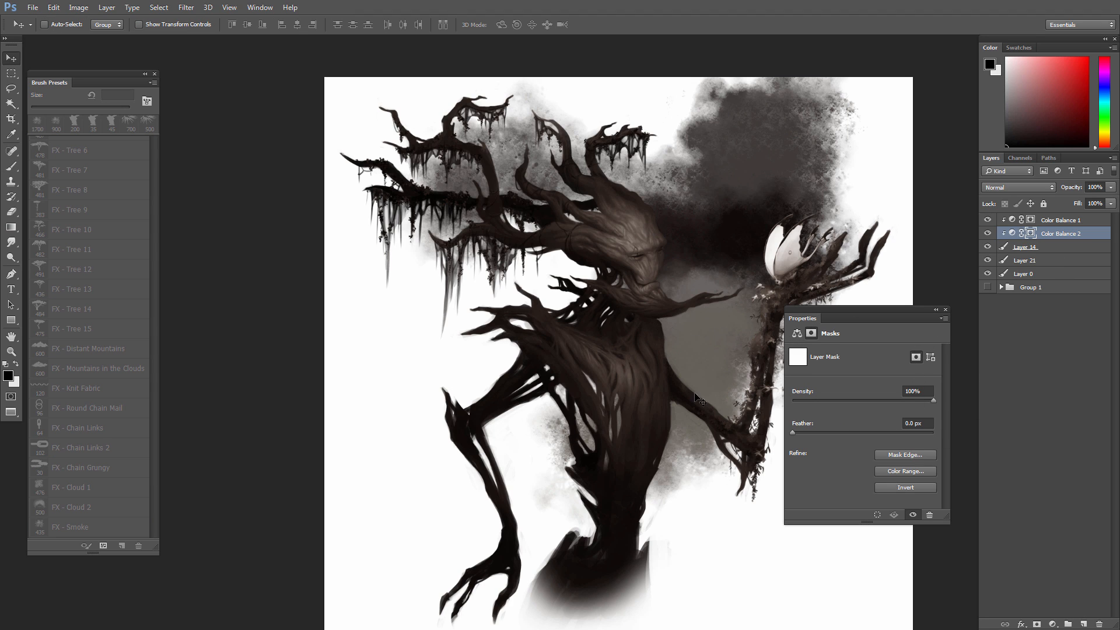
pyautogui.click(1032, 233)
pyautogui.click(1032, 234)
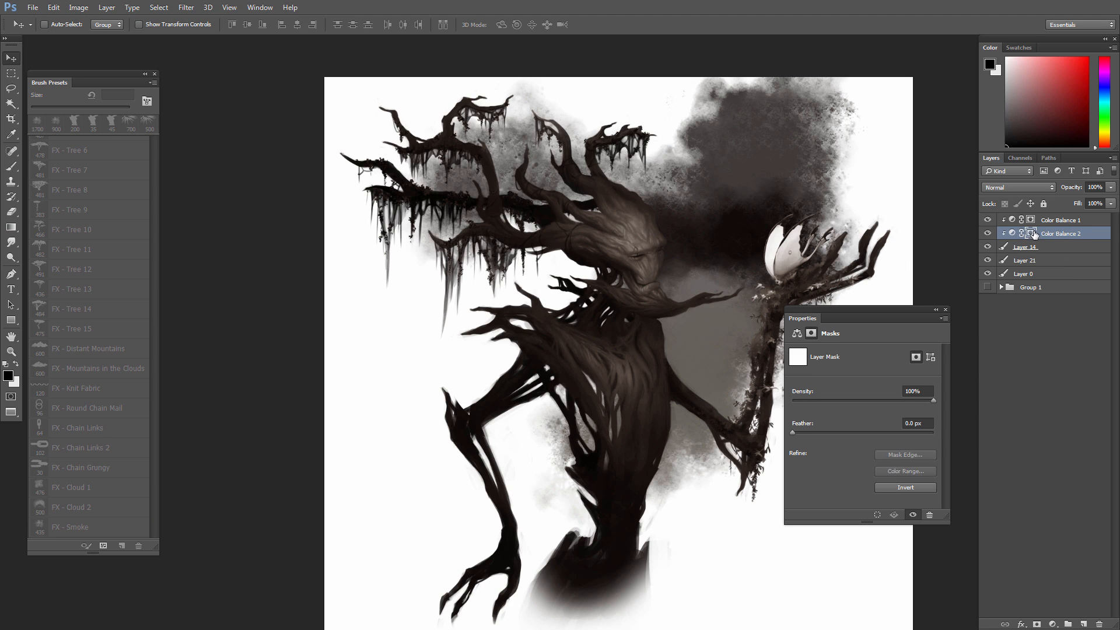
pyautogui.hotkey('ctrl', 'i')
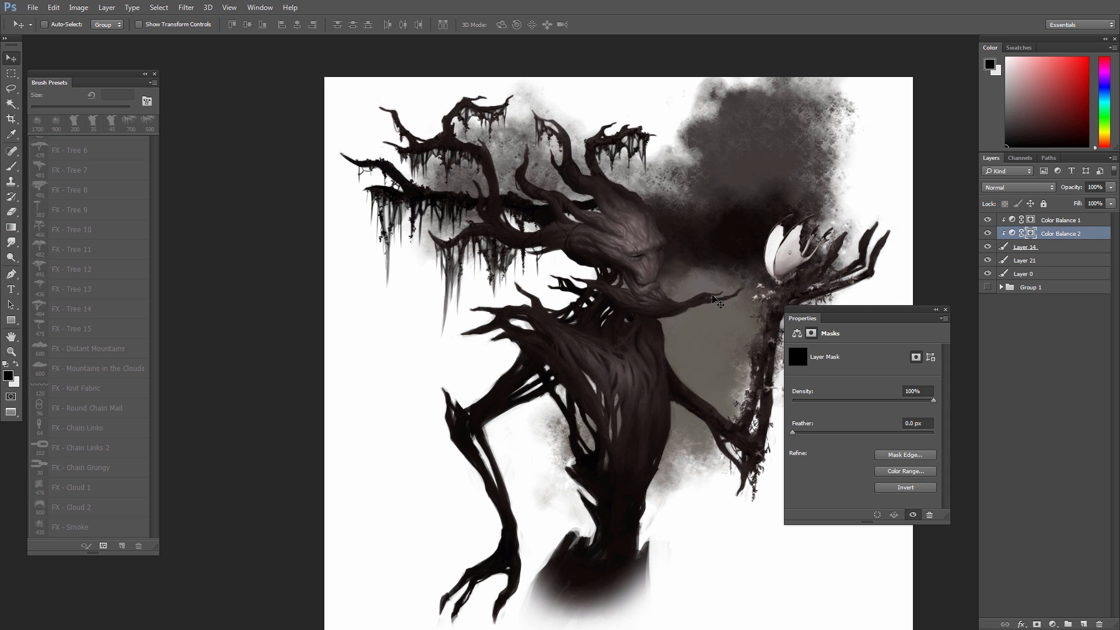
# - Choose the Basic - Soft Round brush at 300 px for painting on the Color Balance 2 mask
pyautogui.press('b')
pyautogui.rightClick(655, 306)
pyautogui.click(715, 438)
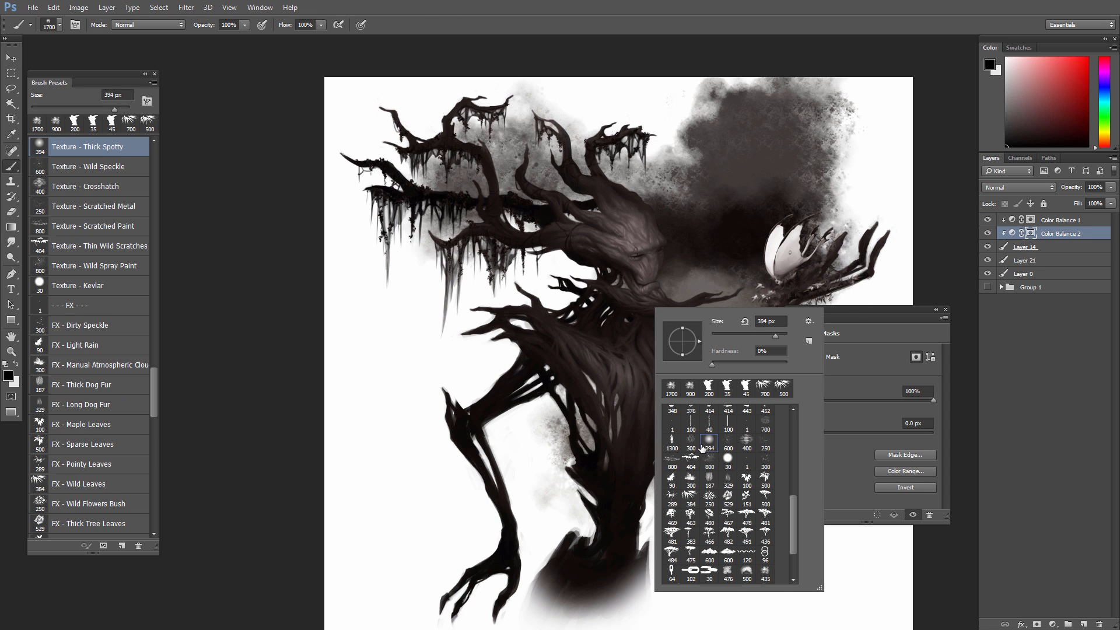
pyautogui.click(608, 438)
pyautogui.rightClick(706, 385)
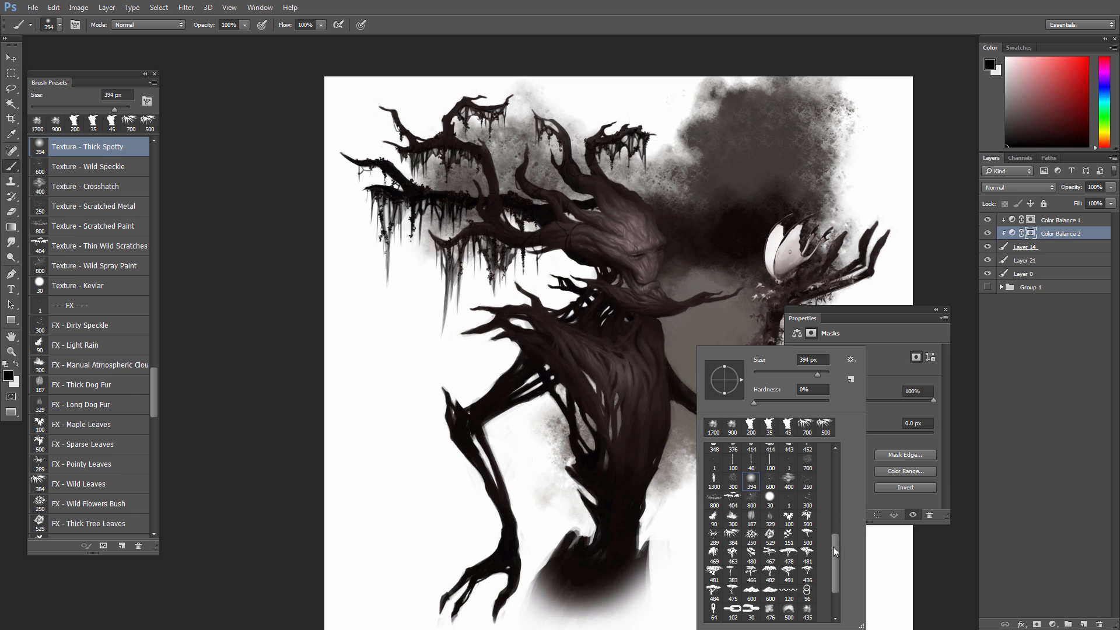
pyautogui.moveTo(833, 547); pyautogui.dragTo(826, 437)
pyautogui.click(749, 468)
pyautogui.click(664, 481)
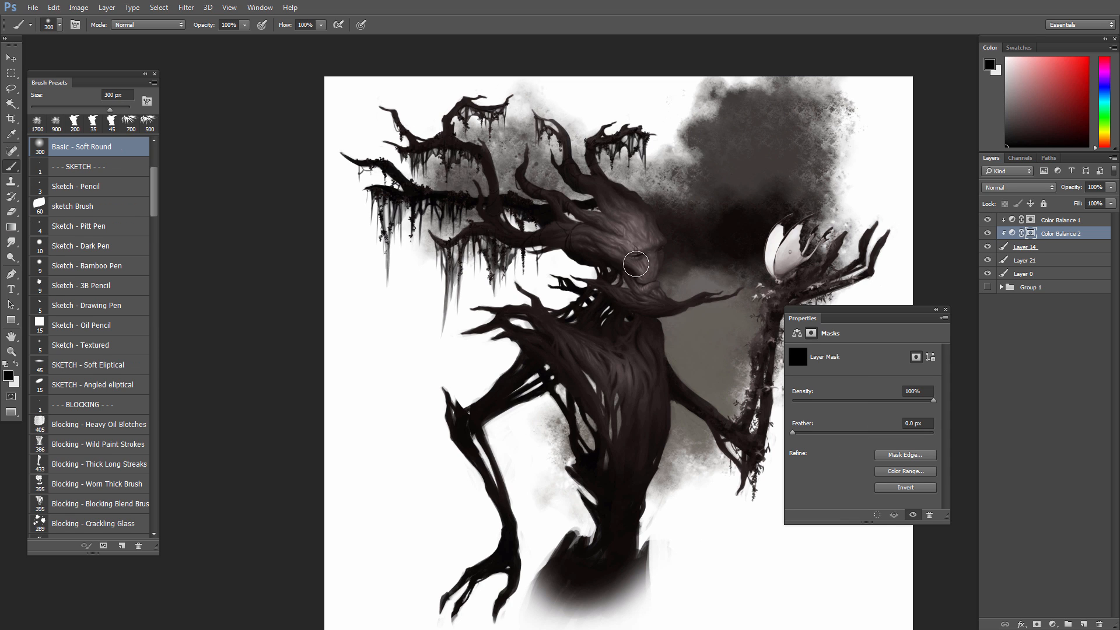
# - Paint white with a 900 px brush over the creature's face and chest on the Color Balance 2 mask
pyautogui.press('x')
pyautogui.press(']')
pyautogui.press(']')
pyautogui.press(']')
pyautogui.press(']')
pyautogui.press(']')
pyautogui.press(']')
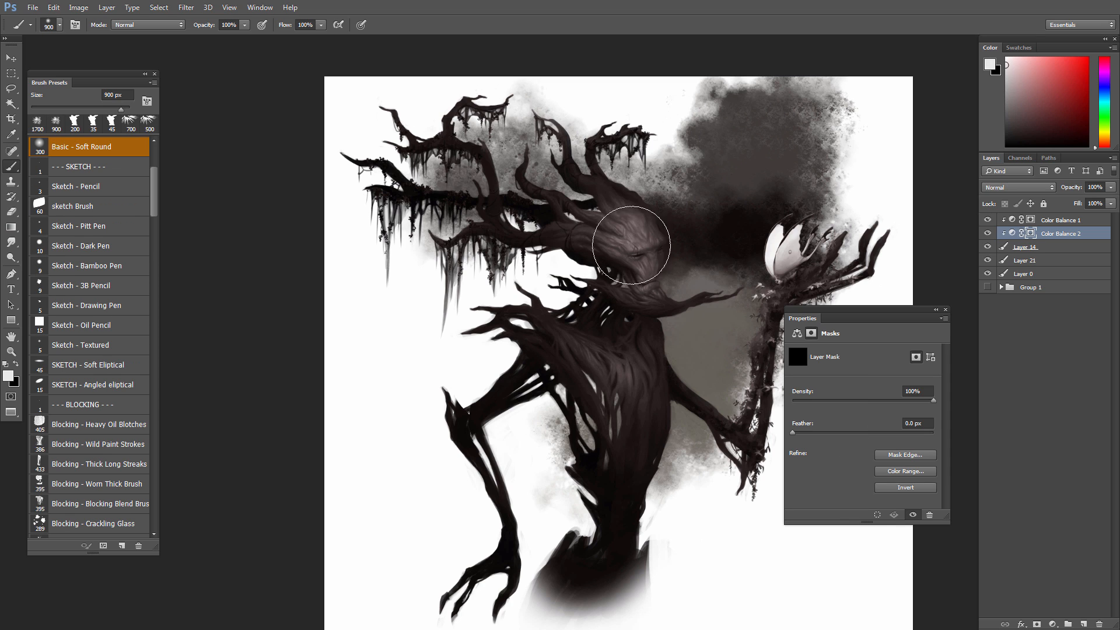
pyautogui.moveTo(631, 245)
pyautogui.mouseDown()
pyautogui.moveTo(619, 268)
pyautogui.moveTo(592, 249)
pyautogui.moveTo(522, 266)
pyautogui.moveTo(632, 265)
pyautogui.moveTo(699, 291)
pyautogui.moveTo(708, 280)
pyautogui.moveTo(620, 367)
pyautogui.moveTo(582, 343)
pyautogui.moveTo(579, 351)
pyautogui.moveTo(630, 371)
pyautogui.moveTo(629, 413)
pyautogui.moveTo(654, 399)
pyautogui.moveTo(674, 376)
pyautogui.moveTo(589, 365)
pyautogui.mouseUp()
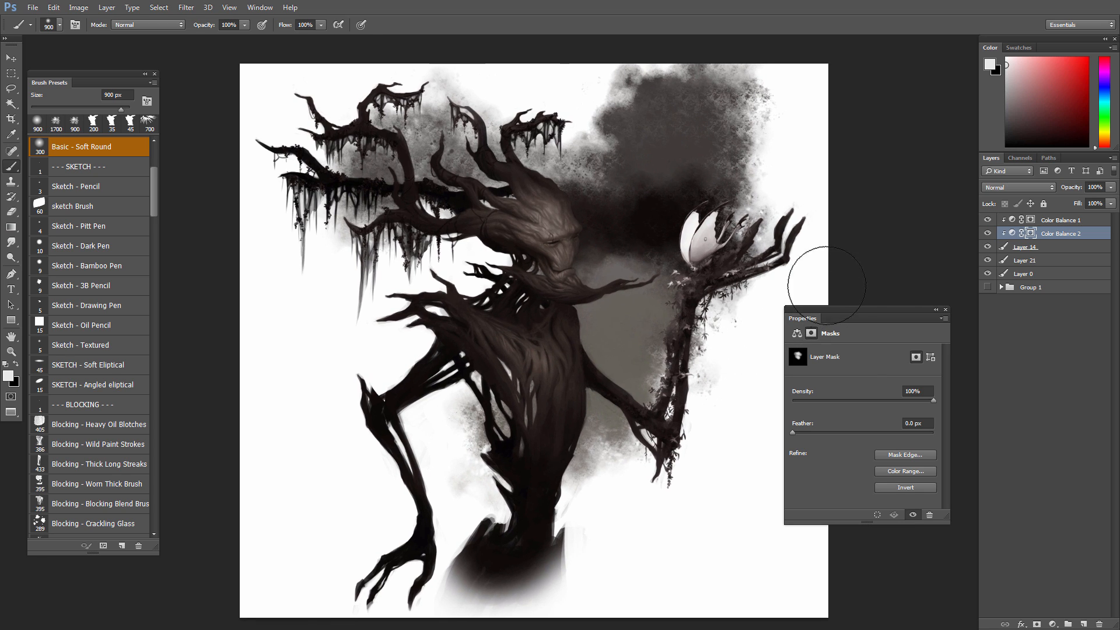
pyautogui.click(1015, 248)
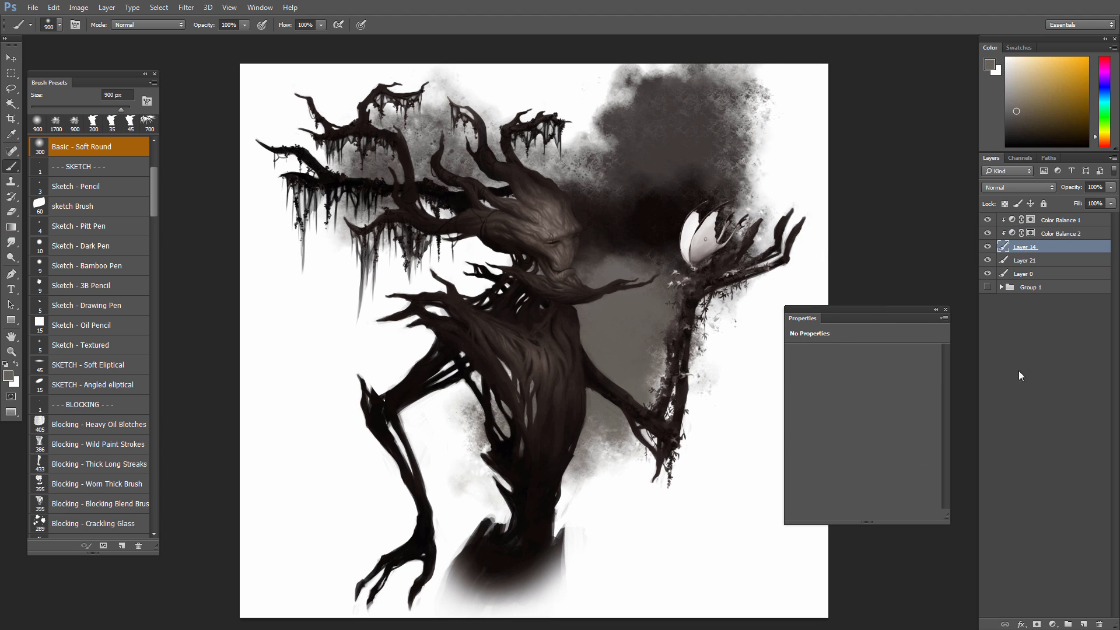
pyautogui.click(1052, 624)
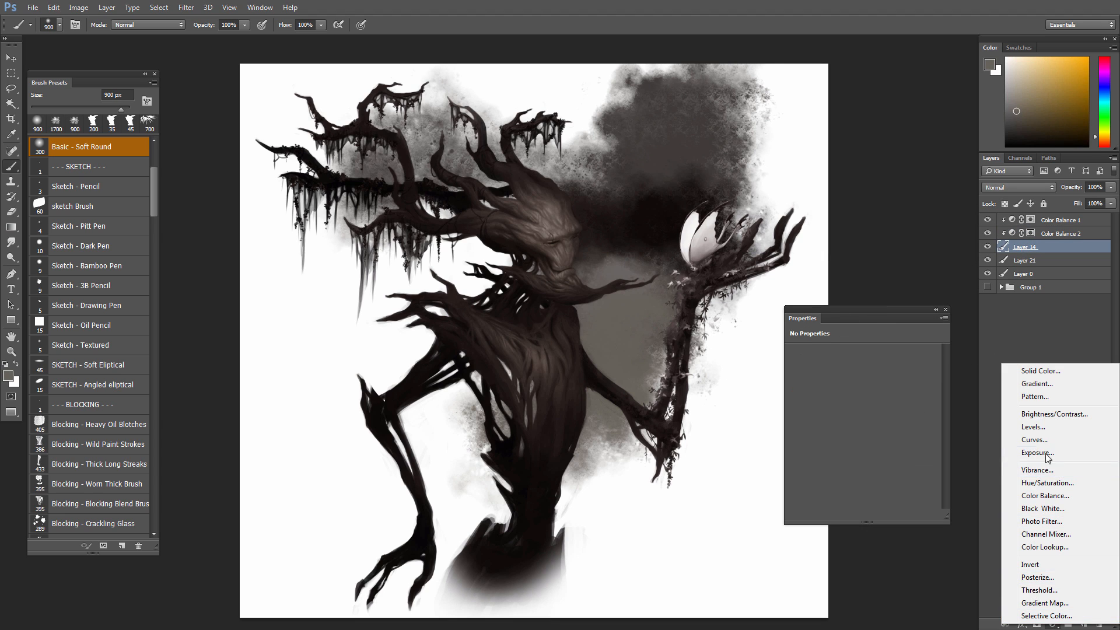
pyautogui.click(1027, 483)
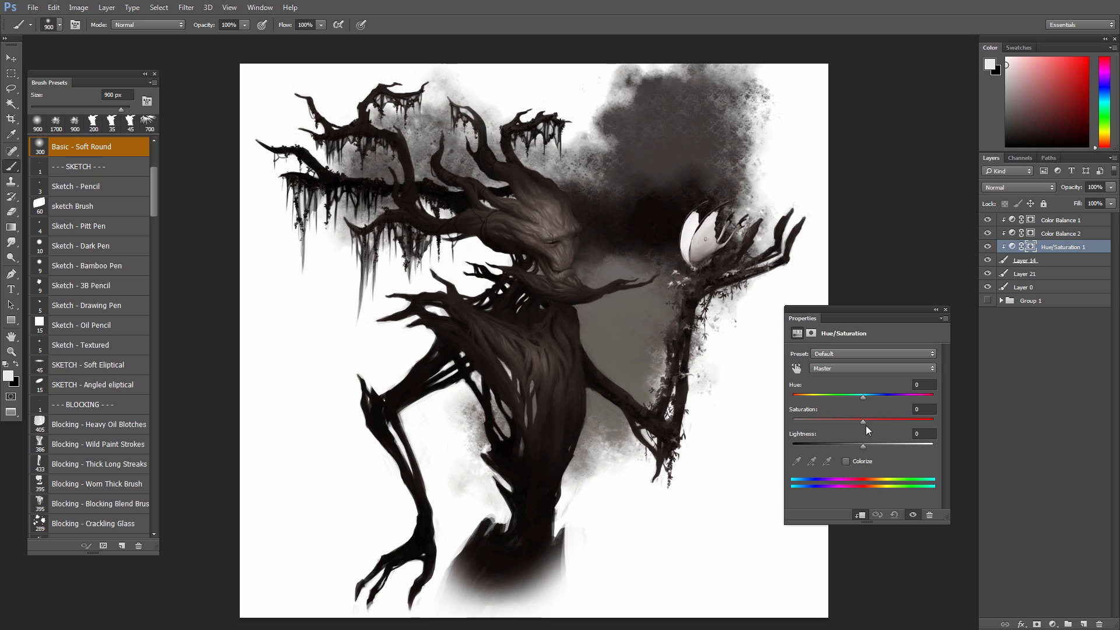
pyautogui.click(946, 310)
pyautogui.press('Delete')
# - Add a clipped Color Balance adjustment directly above Color Balance 2 and invert its layer mask to black
pyautogui.click(1052, 624)
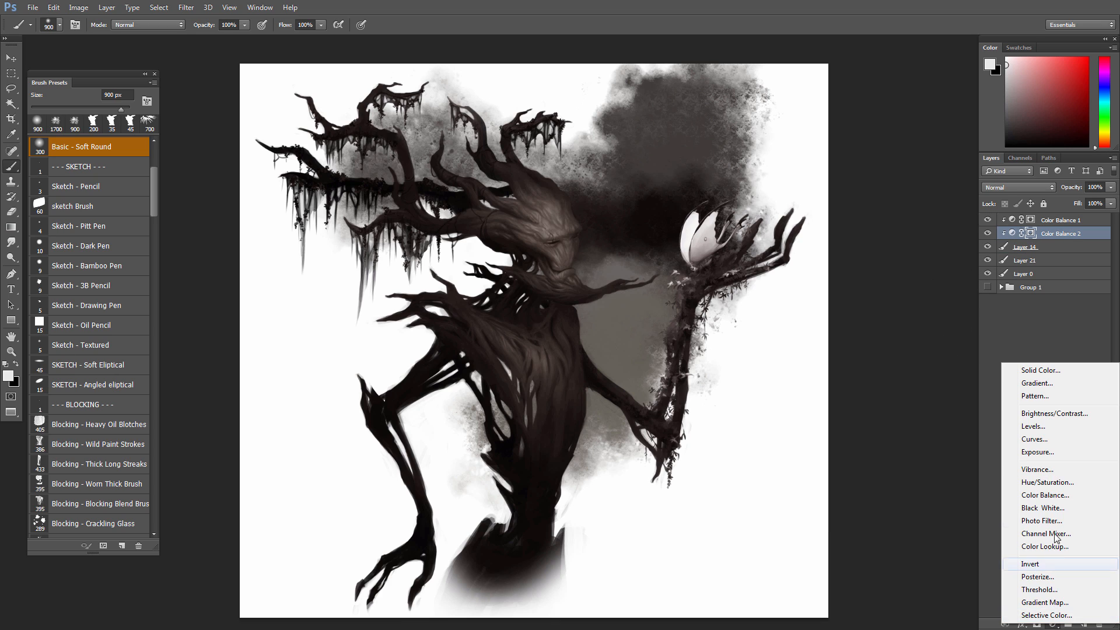
pyautogui.click(1039, 495)
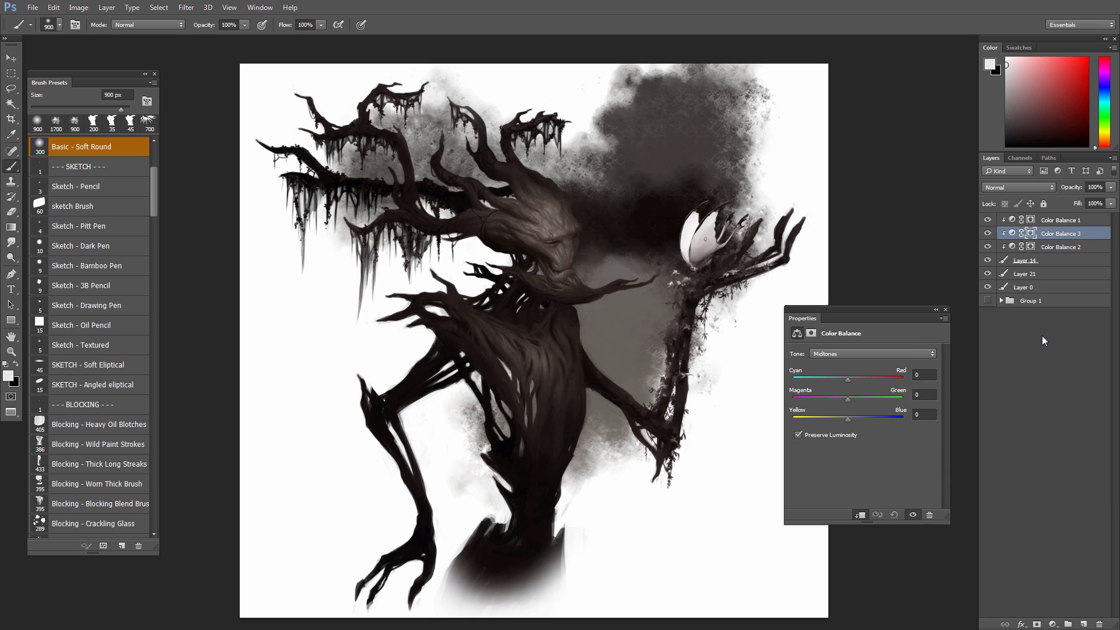
pyautogui.click(849, 379)
pyautogui.click(1029, 233)
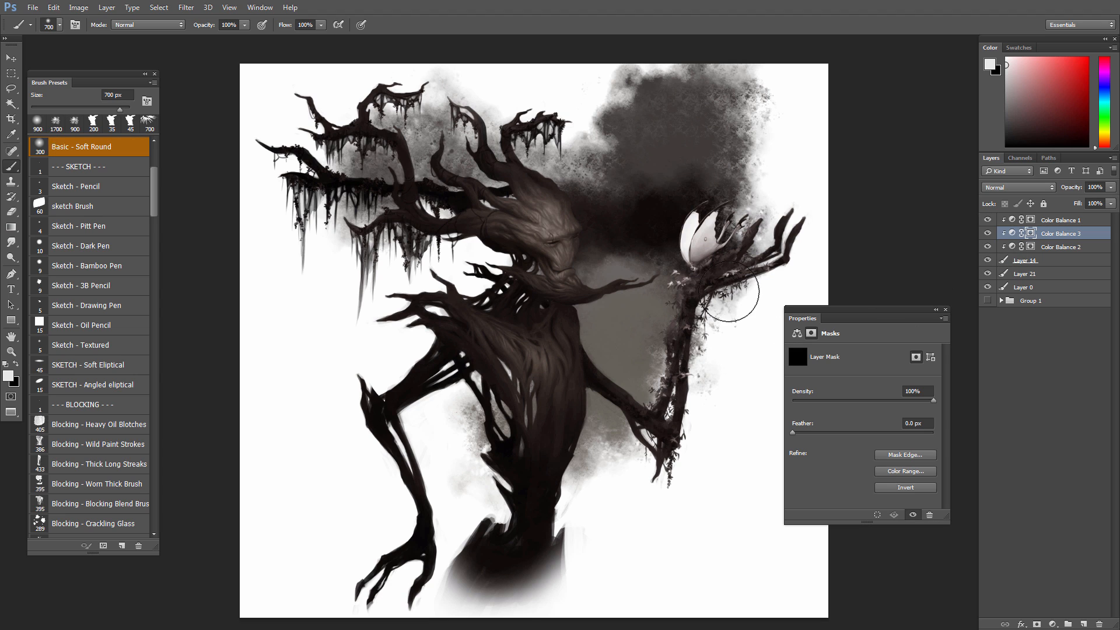
# - Paint white along the raised forearm on the Color Balance 3 mask with a 150 px soft round brush
pyautogui.press('[')
pyautogui.press('[')
pyautogui.press('[')
pyautogui.press('[')
pyautogui.press('[')
pyautogui.press('[')
pyautogui.press('[')
pyautogui.press('[')
pyautogui.press('[')
pyautogui.press('[')
pyautogui.moveTo(670, 356); pyautogui.dragTo(662, 386)
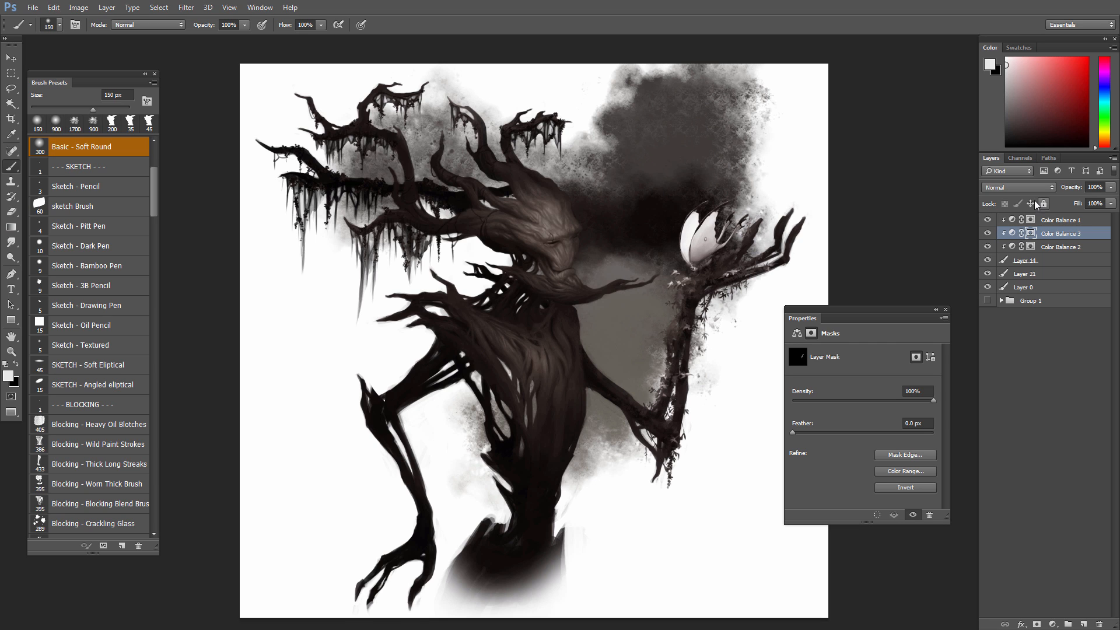
pyautogui.scroll(1, 636, 350)
pyautogui.moveTo(643, 368); pyautogui.dragTo(646, 372)
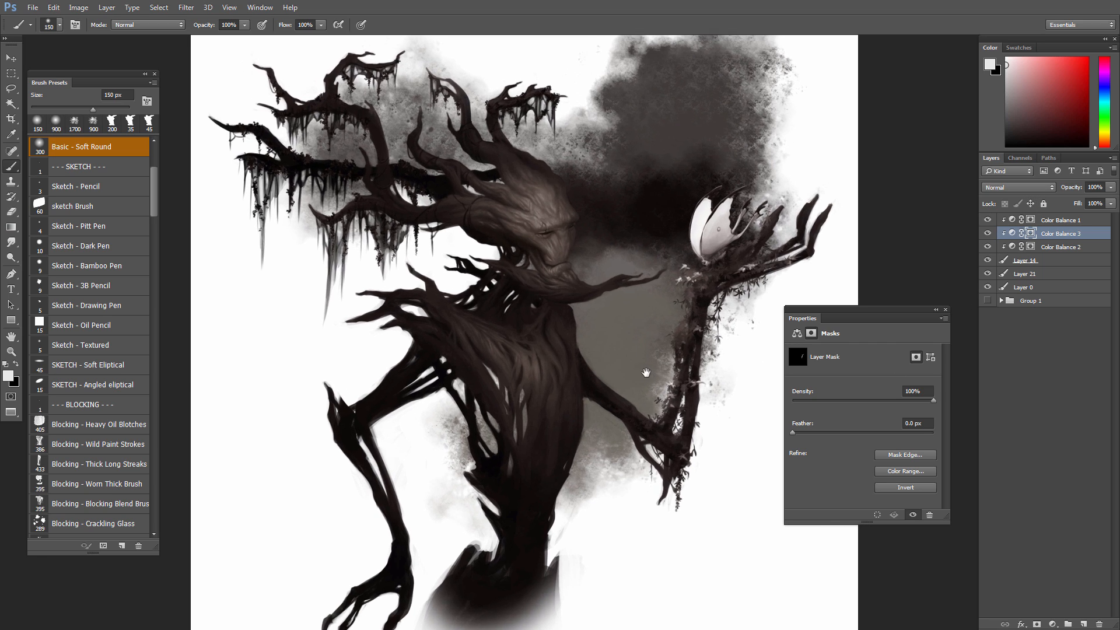
pyautogui.scroll(-1, 646, 372)
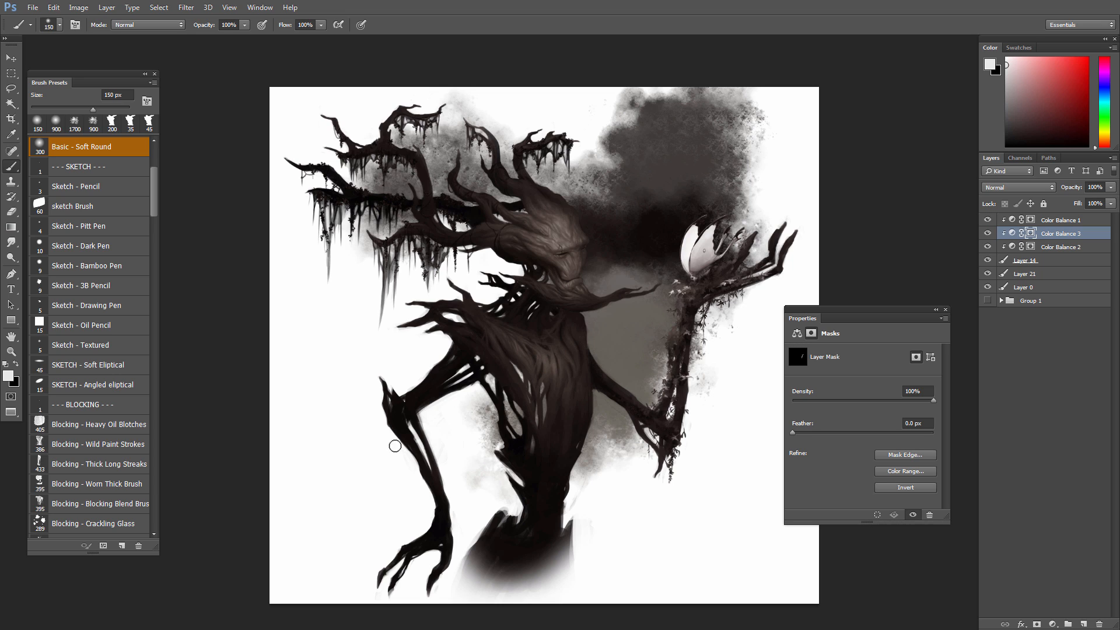
pyautogui.press('v')
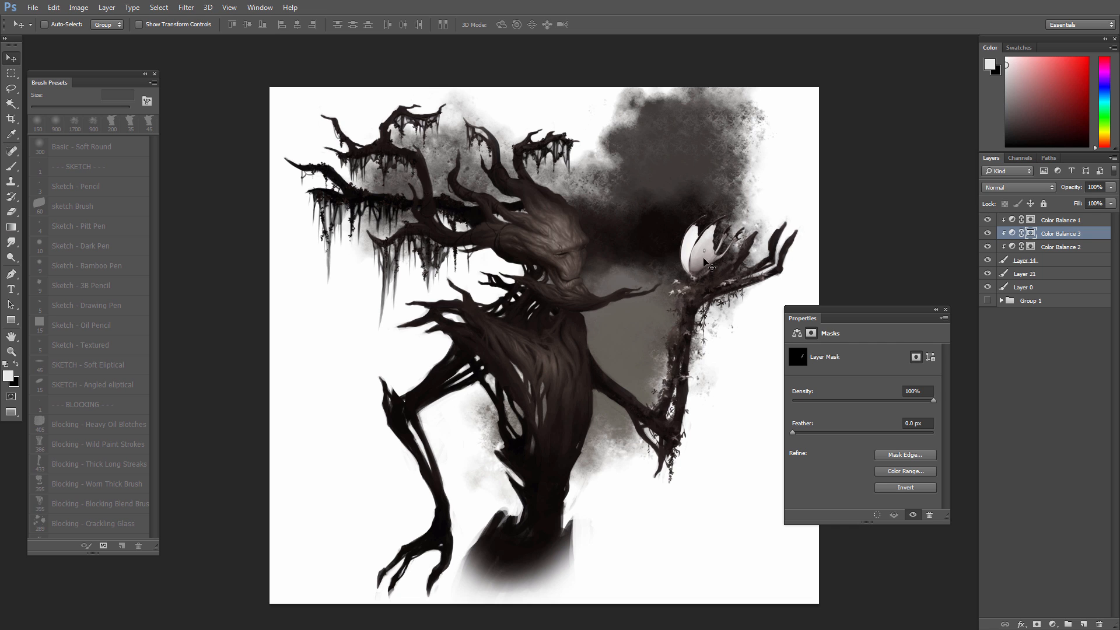
pyautogui.press('ctrl')
pyautogui.moveTo(673, 283); pyautogui.dragTo(689, 283)
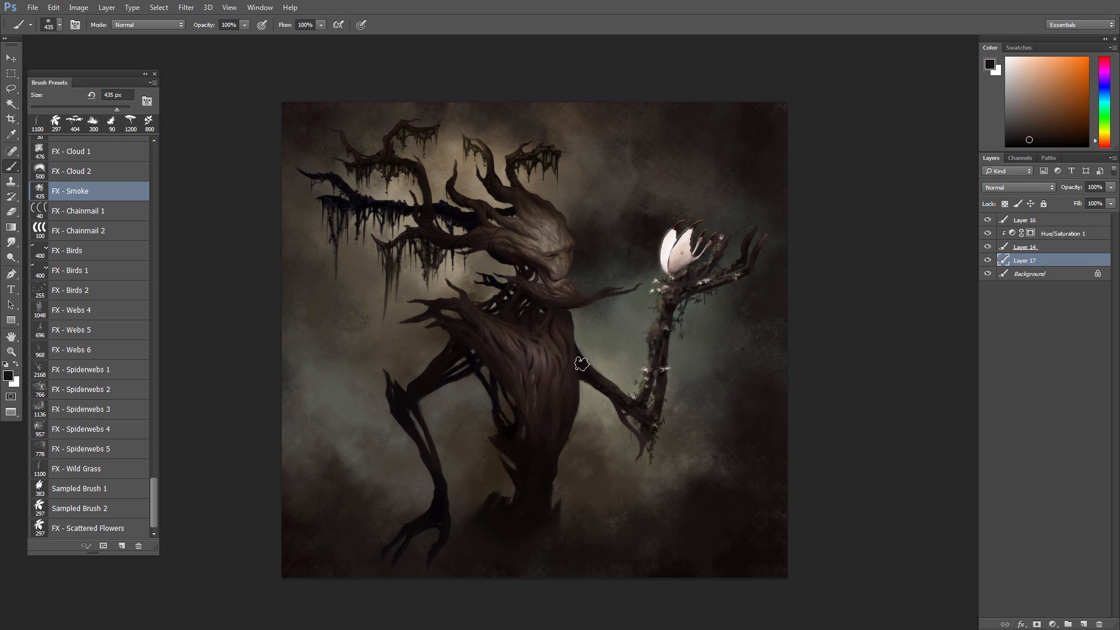
# - Lasso a jagged leaf-shaped selection in the dark background below the creature's raised arm on Layer 17
pyautogui.moveTo(582, 395); pyautogui.dragTo(577, 402)
pyautogui.scroll(1, 589, 430)
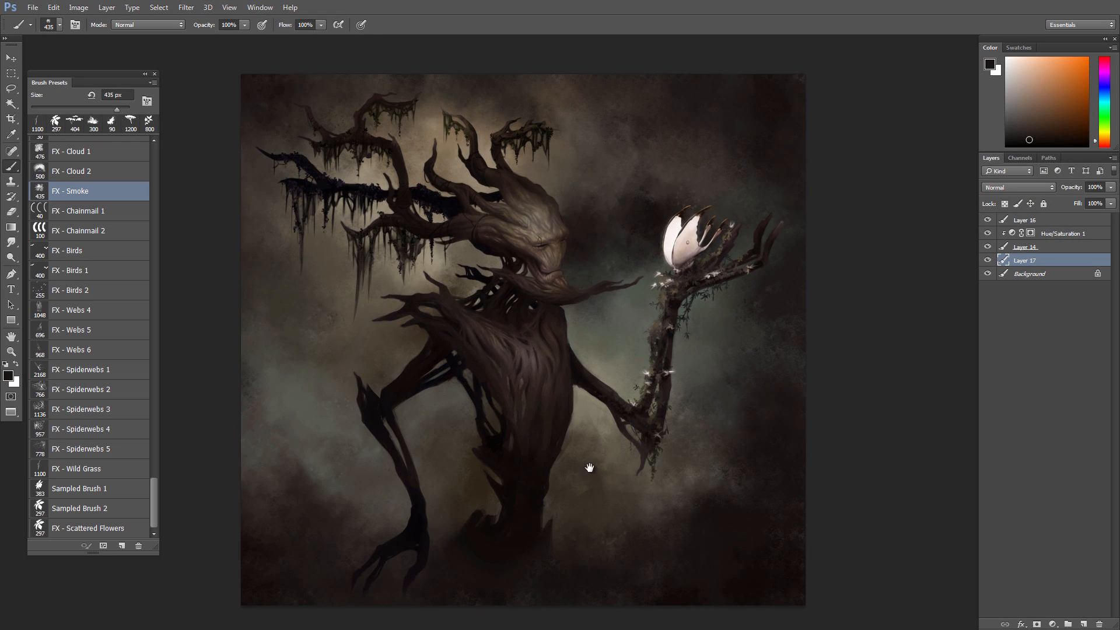
pyautogui.moveTo(587, 467); pyautogui.dragTo(586, 459)
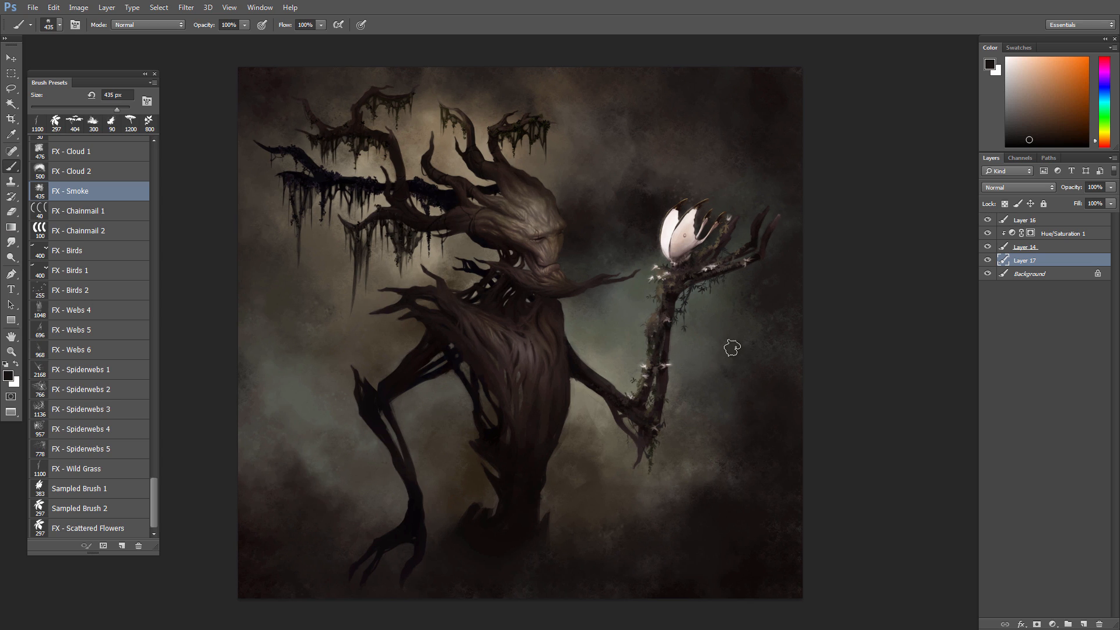
pyautogui.press('l')
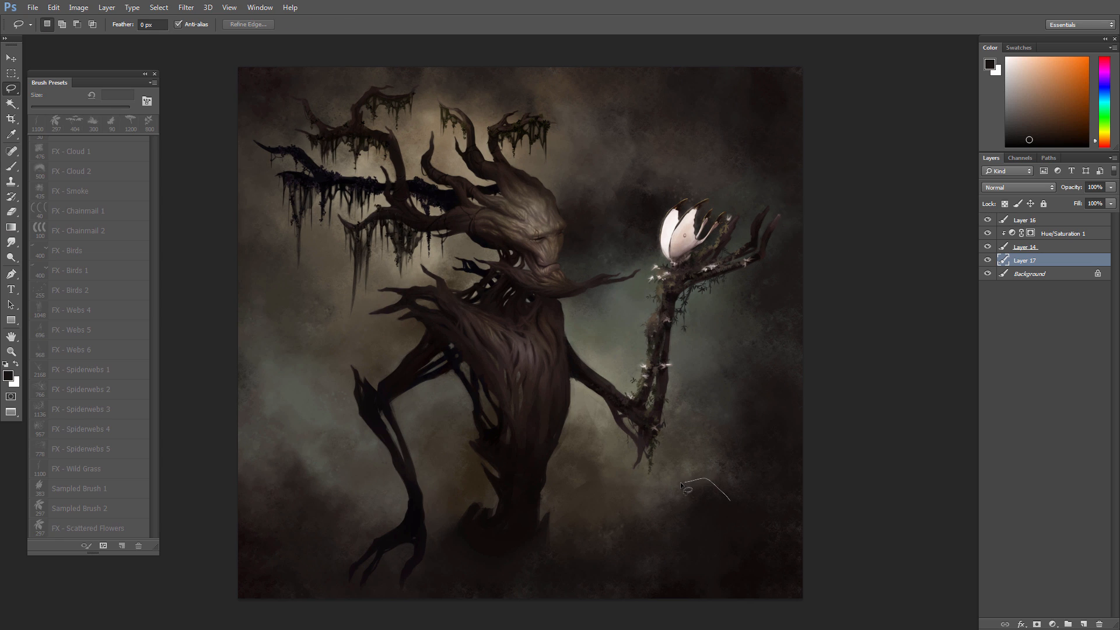
pyautogui.moveTo(680, 482)
pyautogui.mouseDown()
pyautogui.moveTo(712, 497)
pyautogui.moveTo(659, 508)
pyautogui.moveTo(704, 507)
pyautogui.moveTo(661, 535)
pyautogui.moveTo(683, 526)
pyautogui.moveTo(677, 543)
pyautogui.moveTo(719, 535)
pyautogui.moveTo(736, 490)
pyautogui.mouseUp()
pyautogui.press('b')
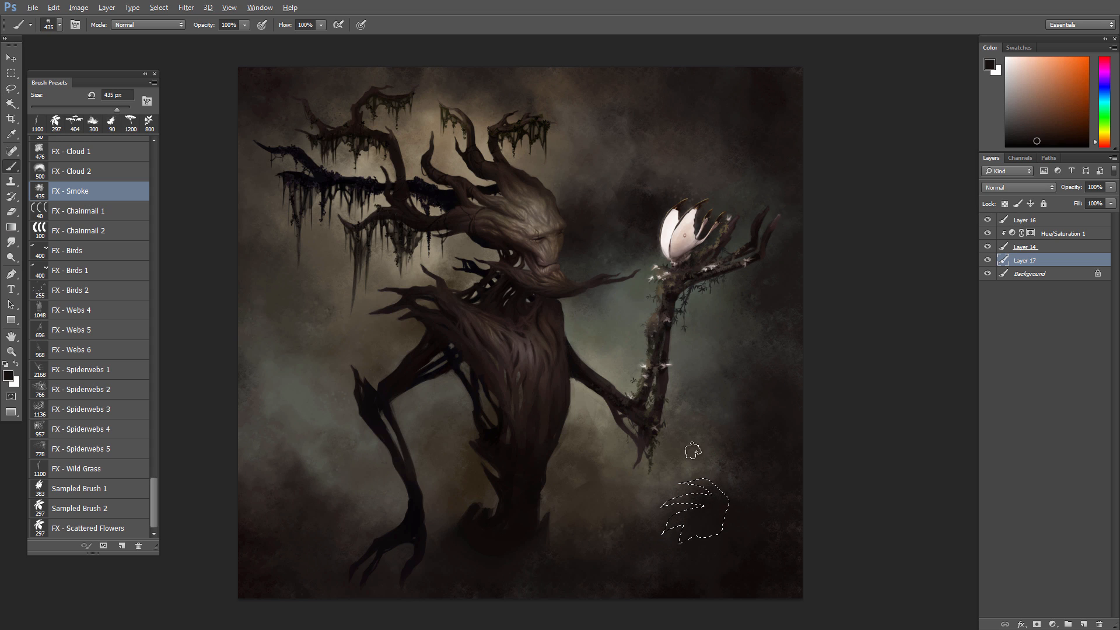
# - Paint the leaf-shaped selection dark with the FX - Smoke brush at 900 px and deselect it
pyautogui.press(']')
pyautogui.press(']')
pyautogui.press(']')
pyautogui.moveTo(661, 525)
pyautogui.mouseDown()
pyautogui.moveTo(687, 506)
pyautogui.moveTo(685, 546)
pyautogui.mouseUp()
pyautogui.hotkey('ctrl', 'd')
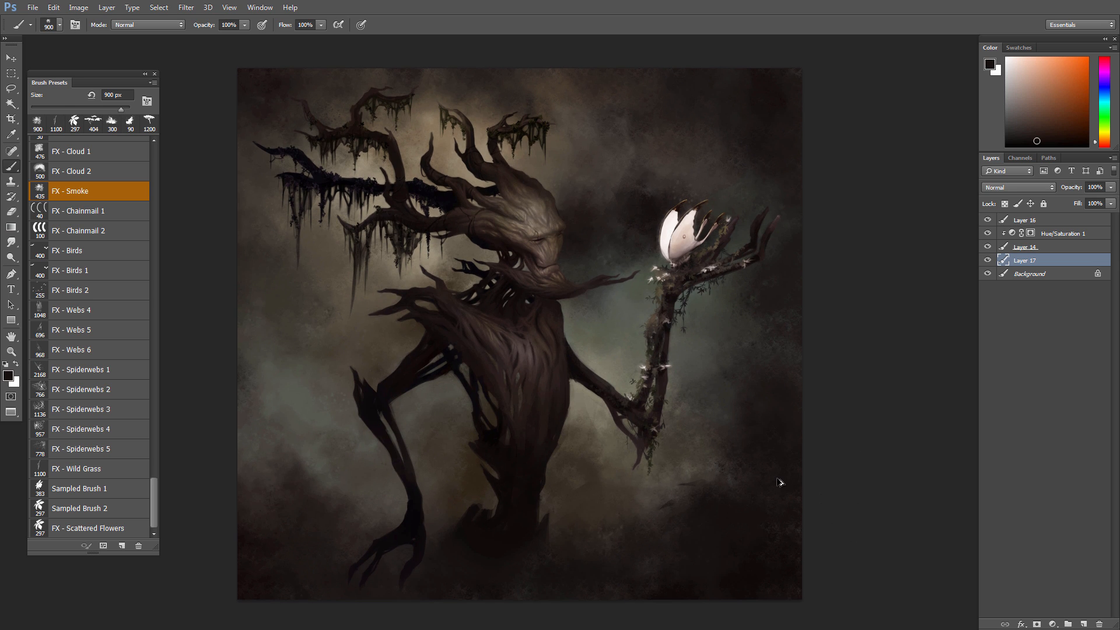
pyautogui.hotkey('ctrl', 'shift', 'd')
pyautogui.moveTo(675, 503); pyautogui.dragTo(675, 525)
pyautogui.hotkey('ctrl', 'd')
# - Lasso a second spiky leaf shape near the canvas's lower-right corner, paint it dark and deselect it
pyautogui.press('l')
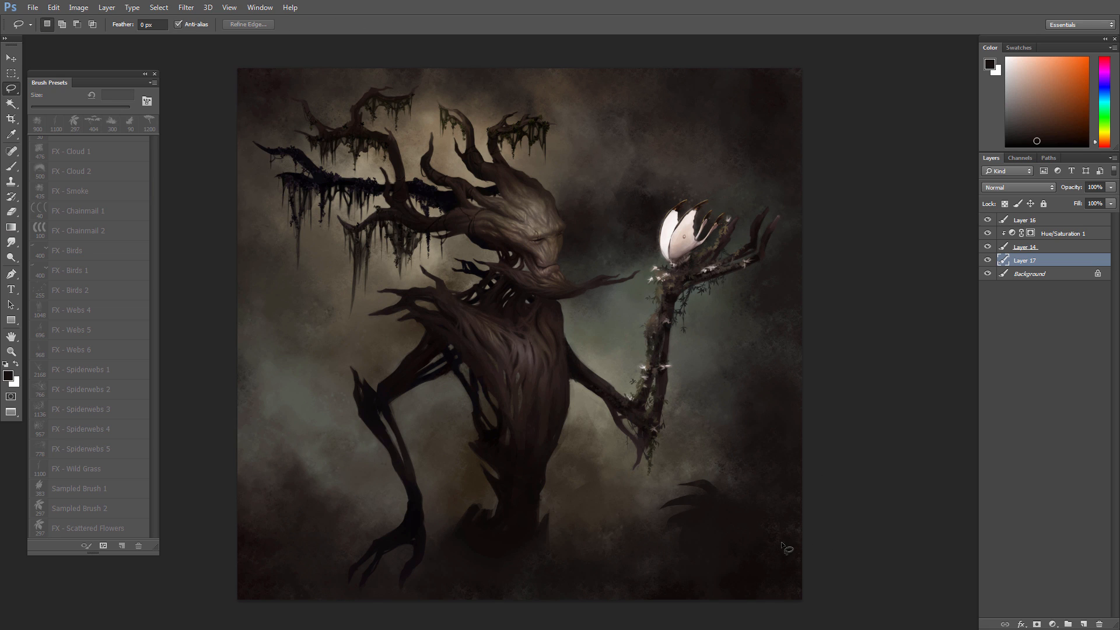
pyautogui.moveTo(756, 572)
pyautogui.mouseDown()
pyautogui.moveTo(727, 530)
pyautogui.moveTo(739, 556)
pyautogui.moveTo(710, 529)
pyautogui.moveTo(717, 562)
pyautogui.moveTo(689, 555)
pyautogui.moveTo(697, 570)
pyautogui.moveTo(677, 573)
pyautogui.moveTo(697, 584)
pyautogui.moveTo(674, 605)
pyautogui.moveTo(718, 610)
pyautogui.moveTo(767, 589)
pyautogui.mouseUp()
pyautogui.press('b')
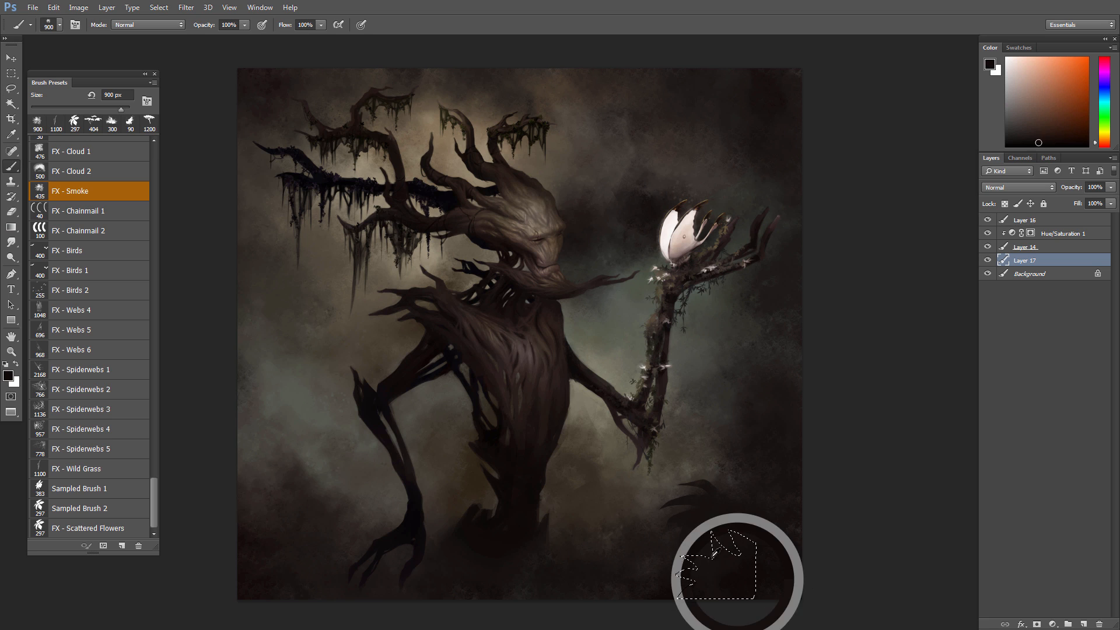
pyautogui.hotkey('ctrl', 'd')
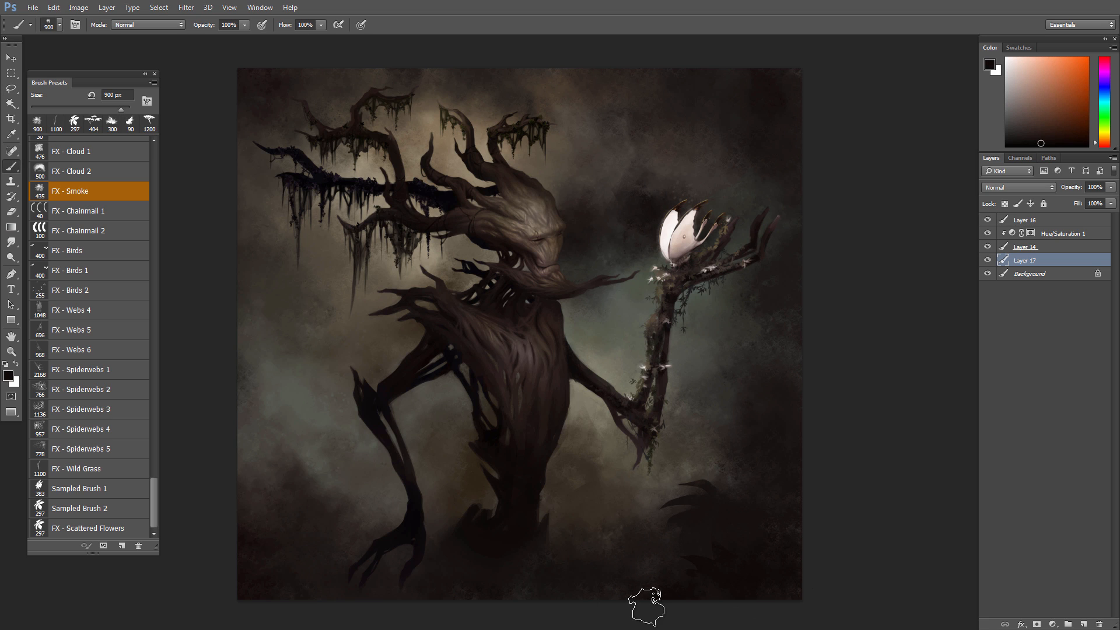
# - Remove the two painted leaf silhouettes from Layer 17 and clear the selection
pyautogui.moveTo(684, 455); pyautogui.dragTo(688, 458)
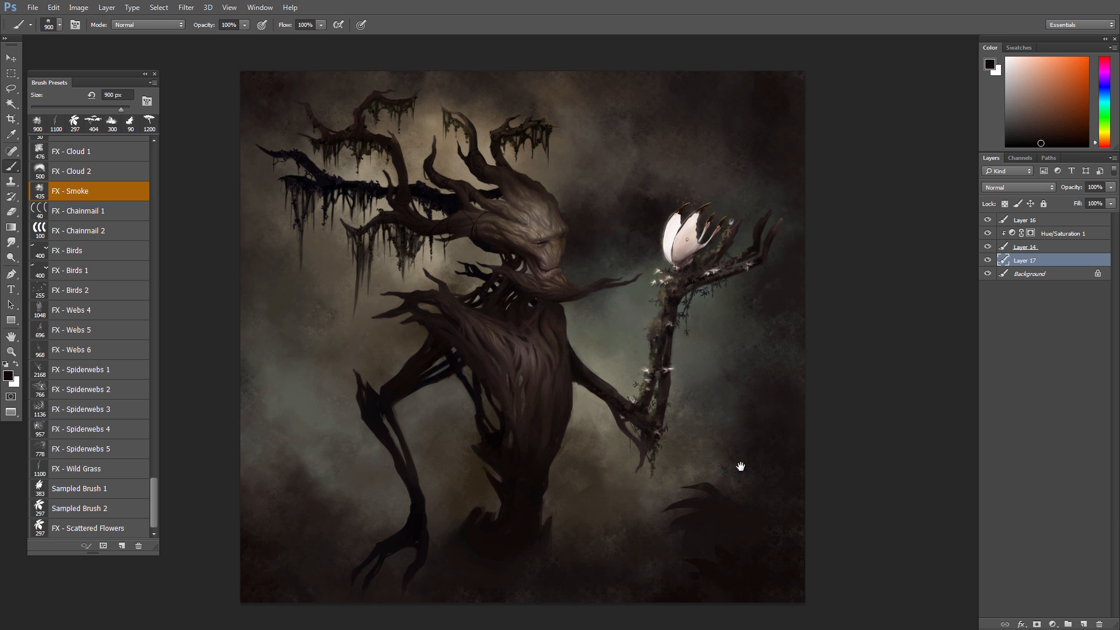
pyautogui.moveTo(689, 515)
pyautogui.mouseDown()
pyautogui.moveTo(700, 535)
pyautogui.moveTo(686, 527)
pyautogui.mouseUp()
pyautogui.hotkey('ctrl', 'a')
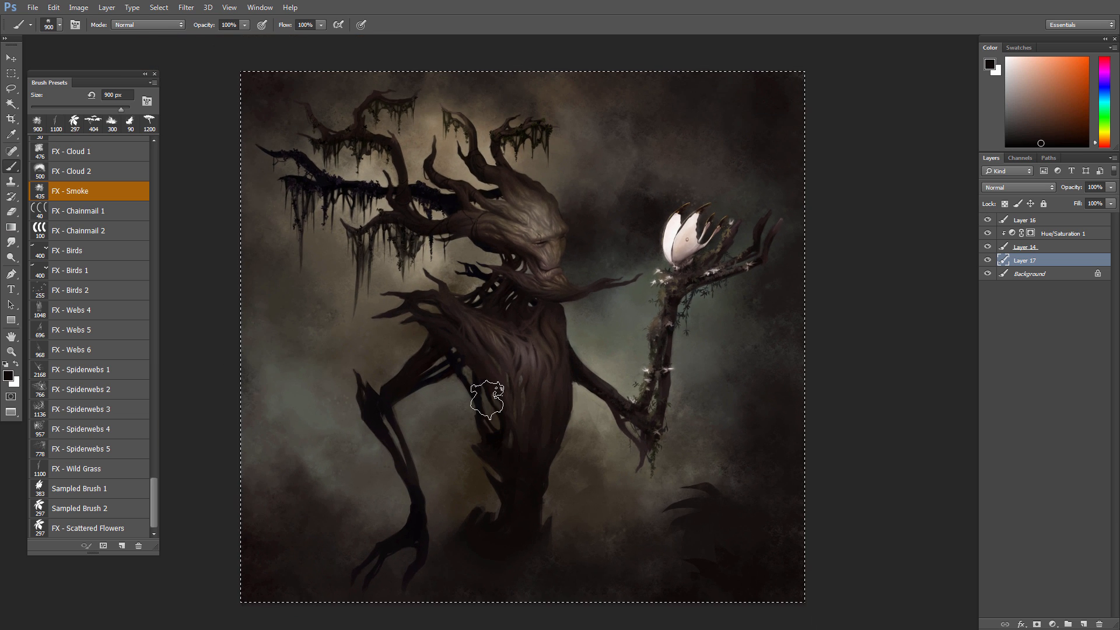
pyautogui.hotkey('ctrl', 'd')
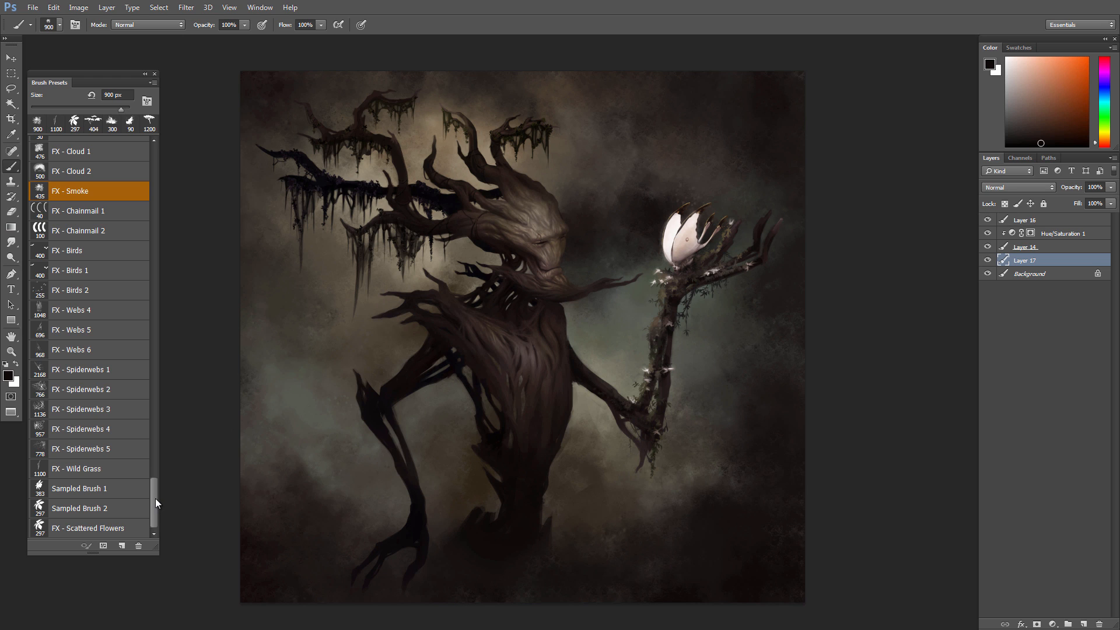
# - Switch to the FX - Wild Leaves brush and sample a dark brown from the lower background
pyautogui.moveTo(156, 498); pyautogui.dragTo(157, 394)
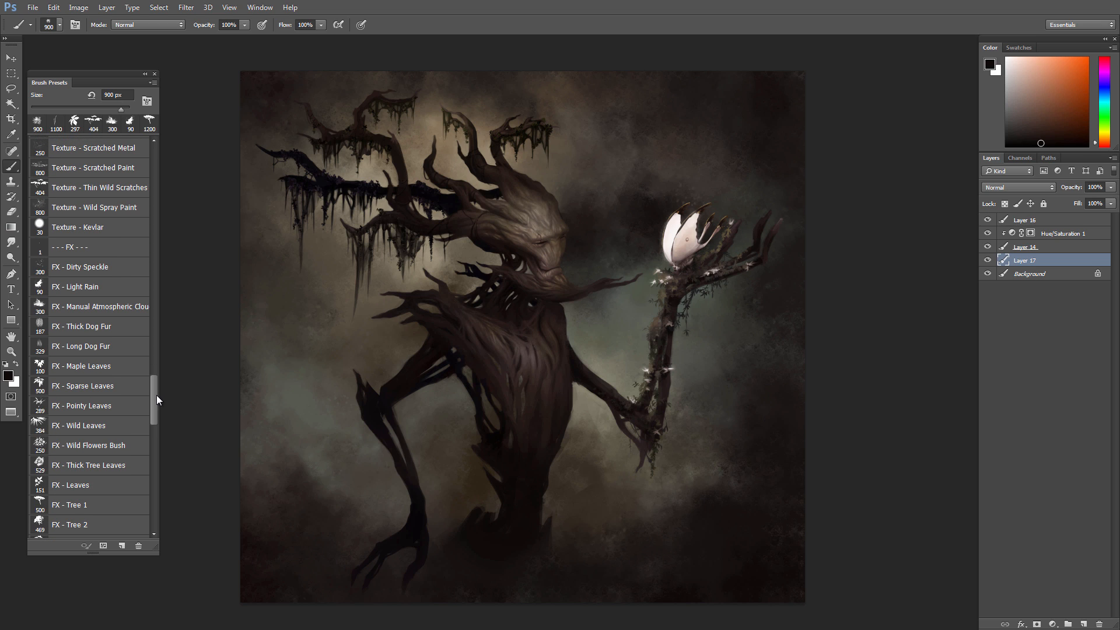
pyautogui.click(117, 427)
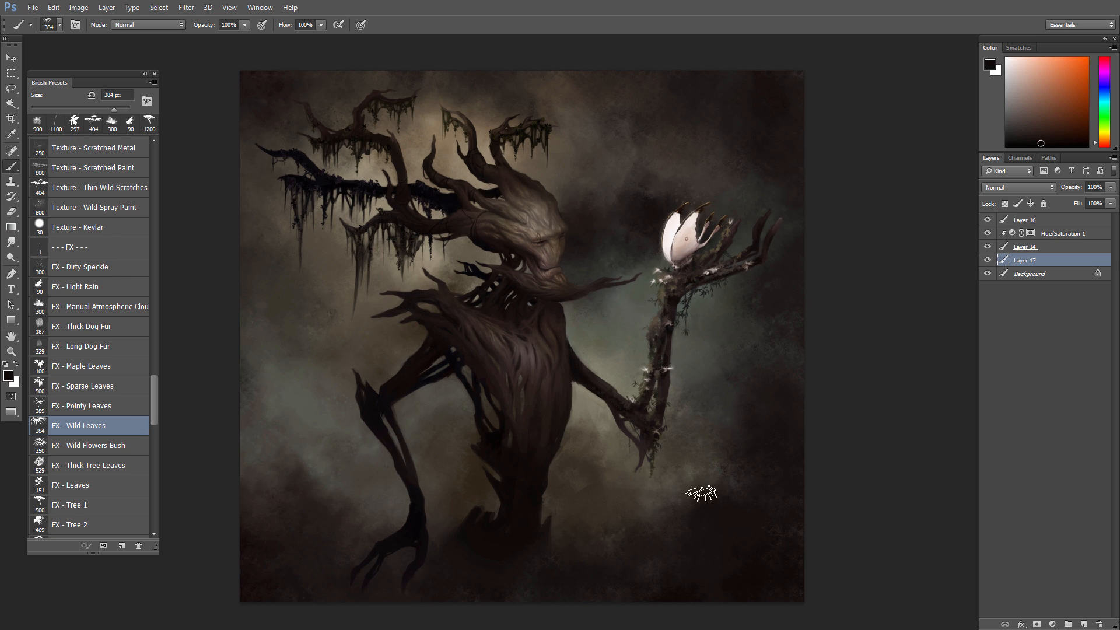
pyautogui.keyDown('alt'); pyautogui.click(715, 515); pyautogui.keyUp('alt')
# - Stamp dark wild leaves into the background below the raised arm with the brush at 1000 px
pyautogui.press(']')
pyautogui.press(']')
pyautogui.press(']')
pyautogui.press(']')
pyautogui.press(']')
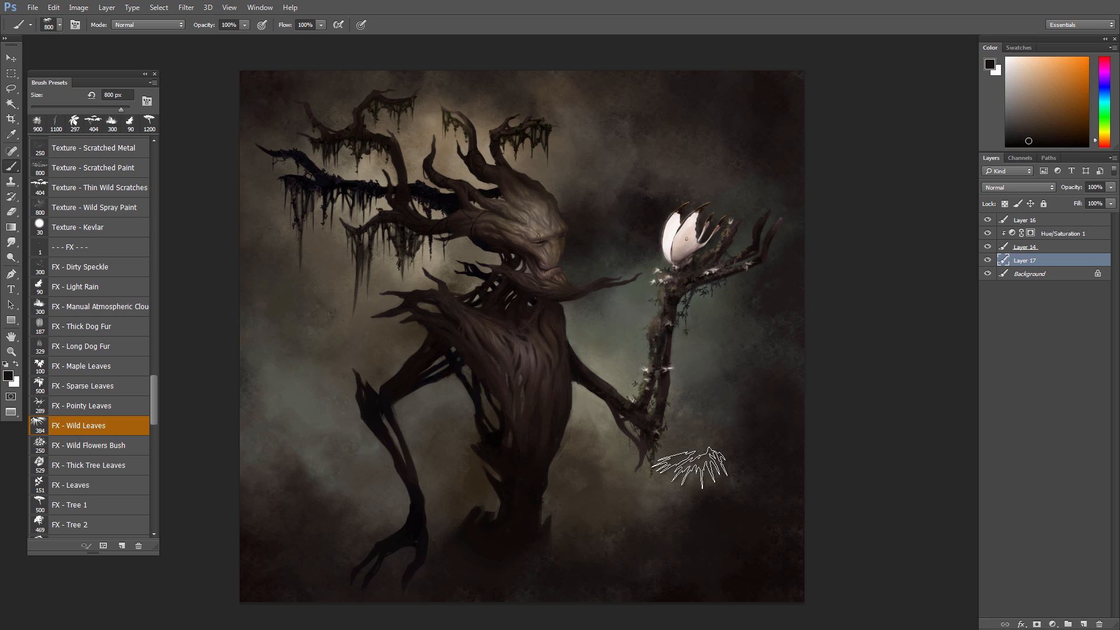
pyautogui.press(']')
pyautogui.press(']')
pyautogui.moveTo(577, 558)
pyautogui.mouseDown()
pyautogui.moveTo(615, 554)
pyautogui.moveTo(703, 496)
pyautogui.mouseUp()
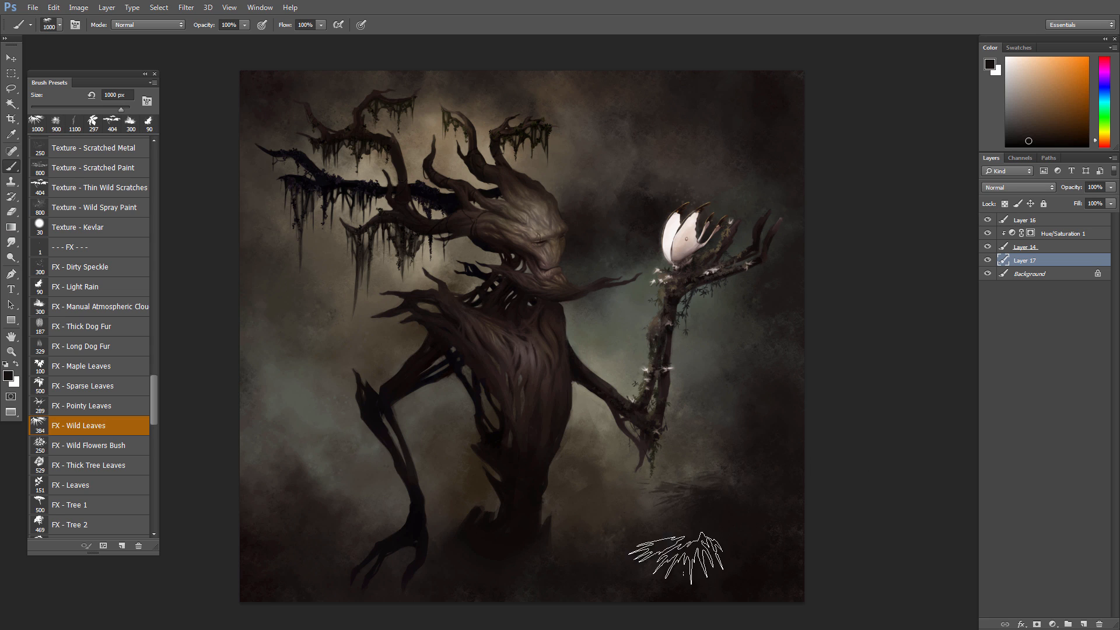
# - Stamp a dark wild-leaf cluster beside the raised forearm in a sampled background colour, undoing unsatisfactory tries
pyautogui.keyDown('alt'); pyautogui.click(744, 582); pyautogui.keyUp('alt')
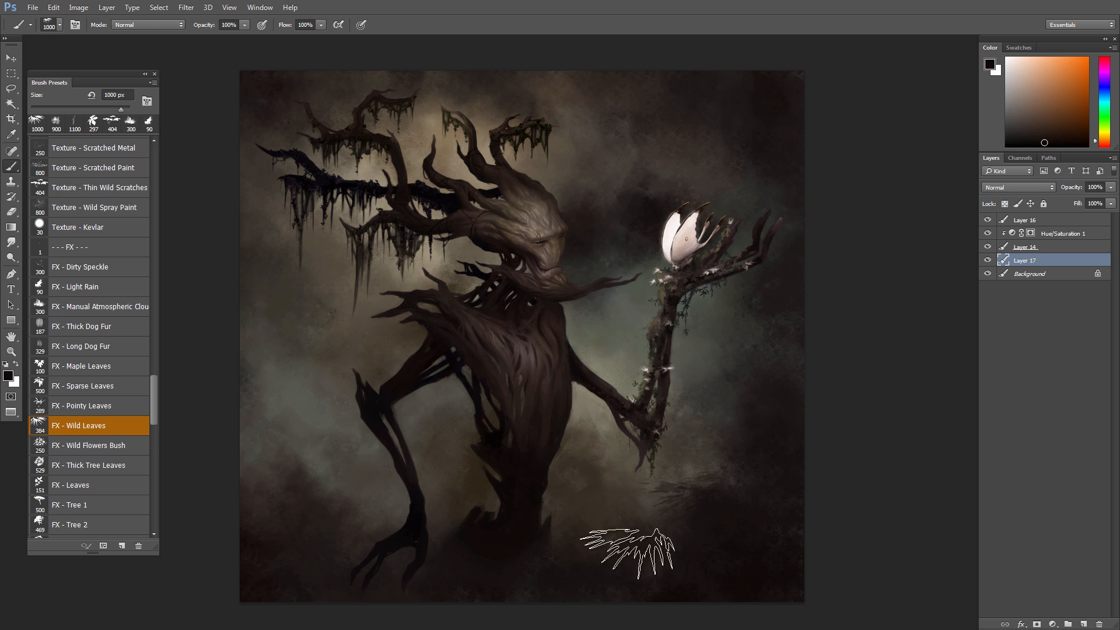
pyautogui.keyDown('alt'); pyautogui.click(761, 430); pyautogui.keyUp('alt')
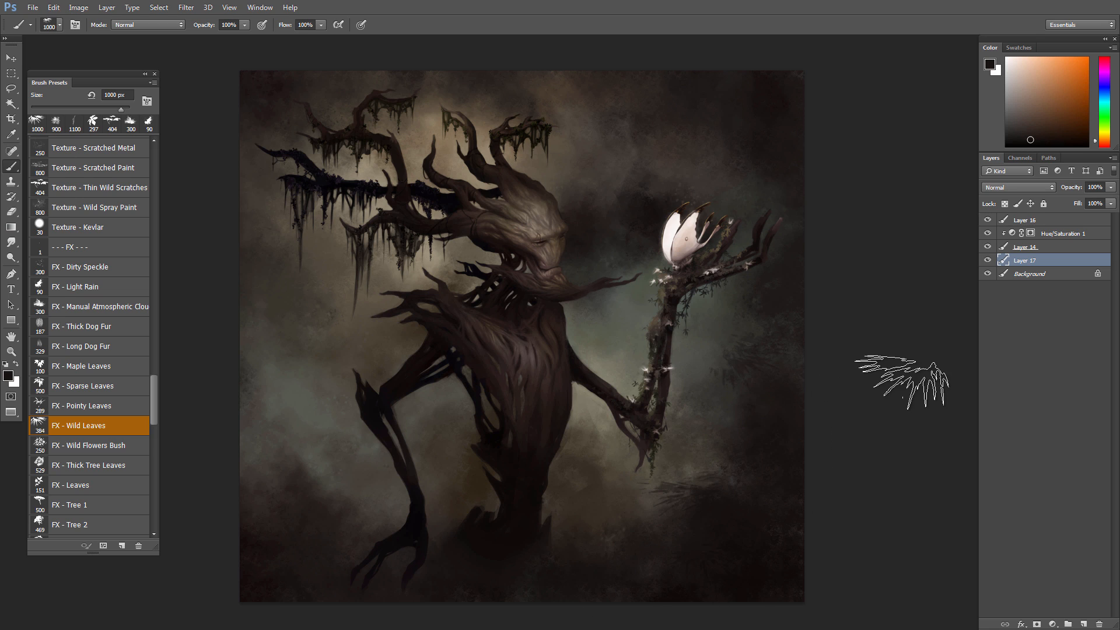
pyautogui.hotkey('ctrl', 'z')
pyautogui.click(751, 379)
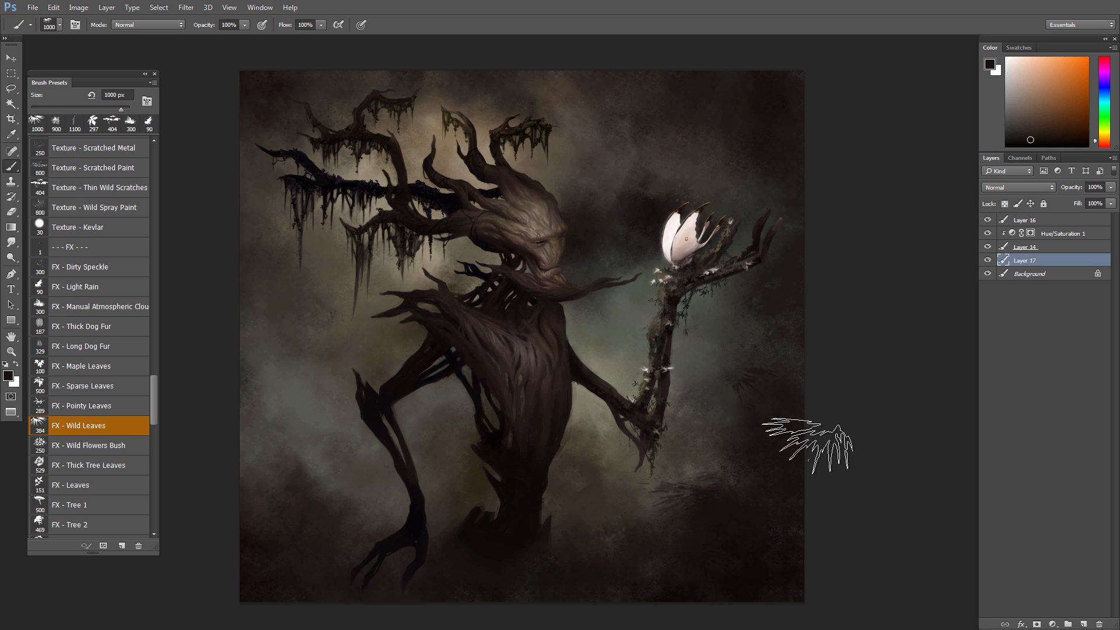
pyautogui.hotkey('ctrl', 'z')
pyautogui.click(744, 382)
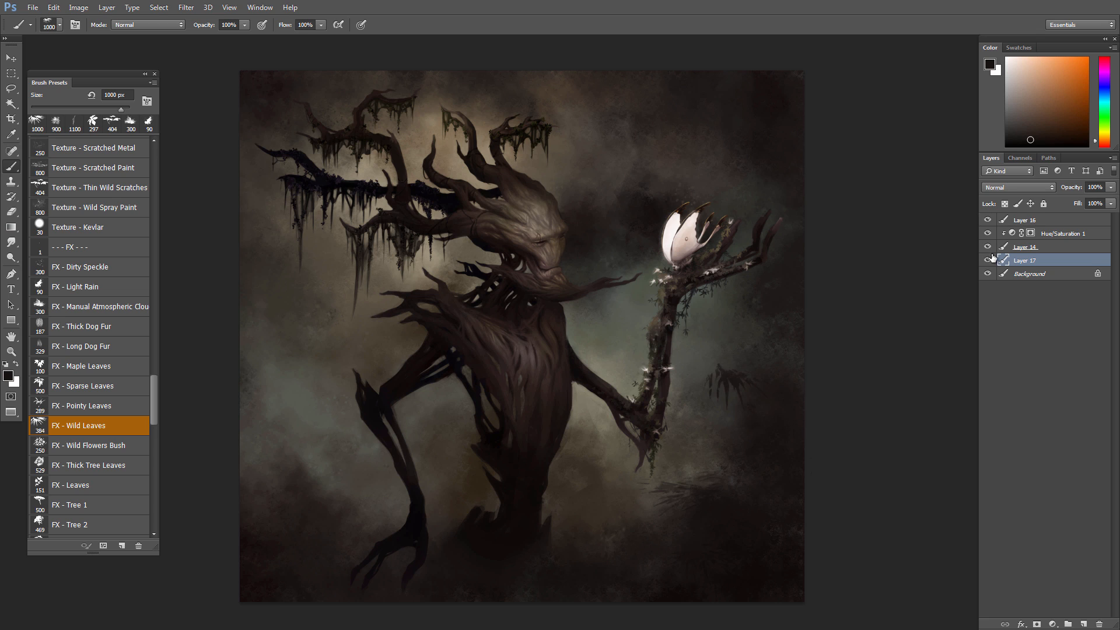
# - Undo the last leaf stamp, set the brush's angle jitter control to Direction, and paint a wild-leaf tuft below the raised elbow
pyautogui.hotkey('ctrl', 'z')
pyautogui.click(744, 382)
pyautogui.press('F5')
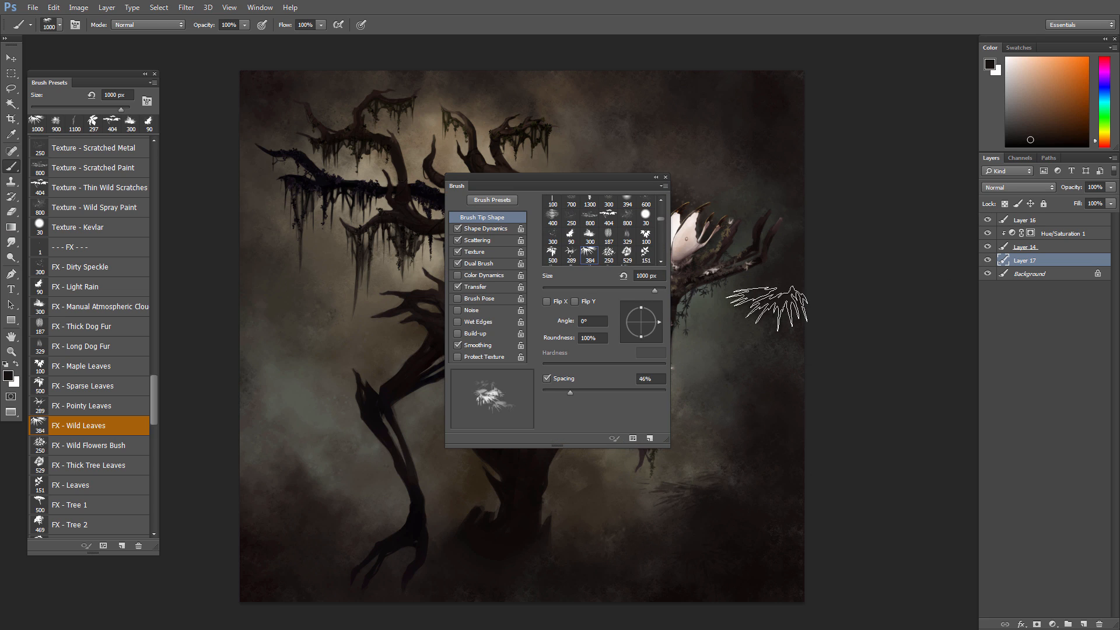
pyautogui.click(490, 229)
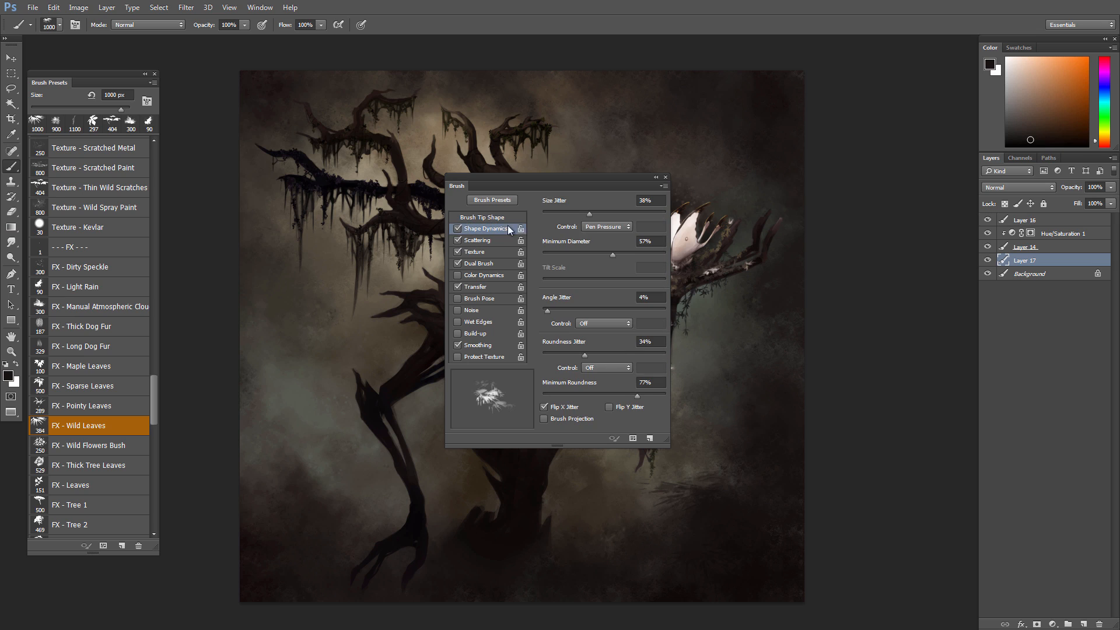
pyautogui.click(593, 322)
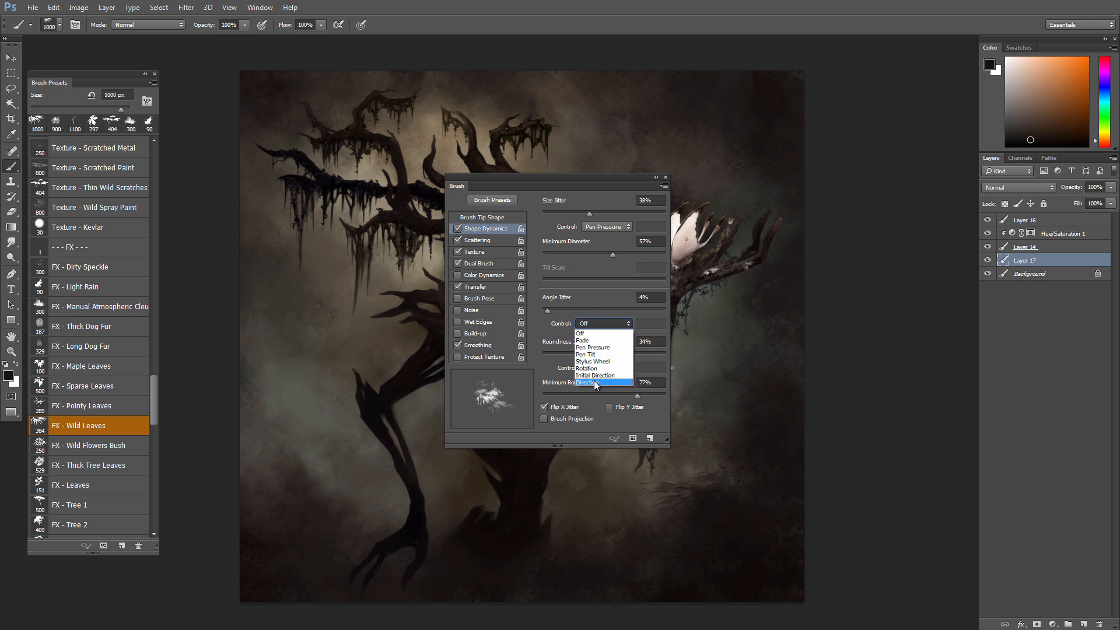
pyautogui.click(605, 376)
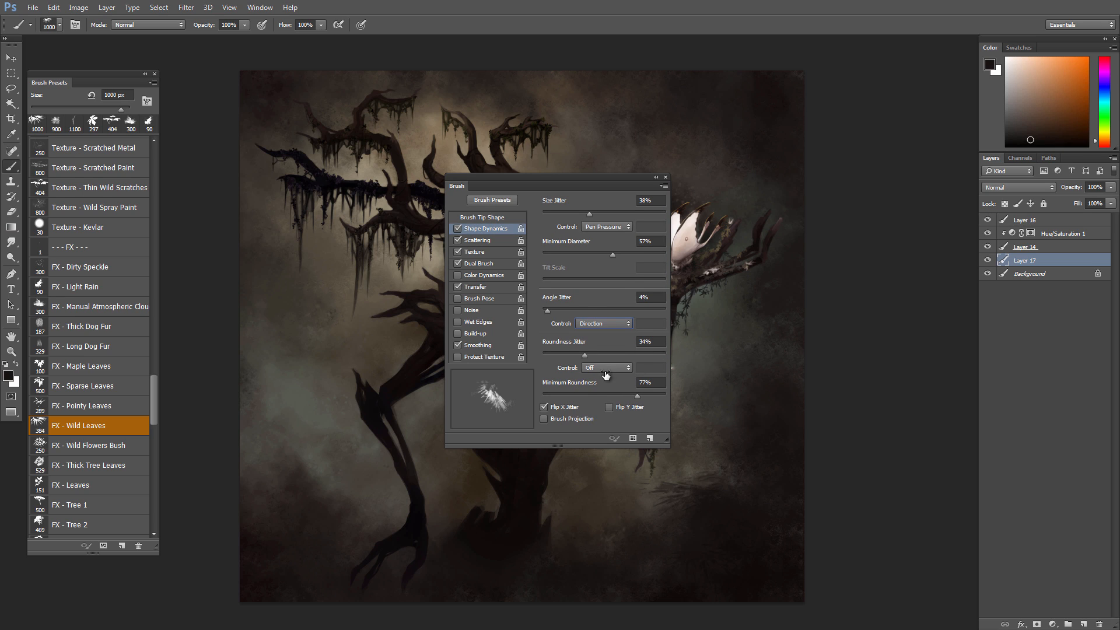
pyautogui.click(665, 176)
pyautogui.moveTo(704, 479)
pyautogui.mouseDown()
pyautogui.moveTo(684, 499)
pyautogui.moveTo(680, 536)
pyautogui.mouseUp()
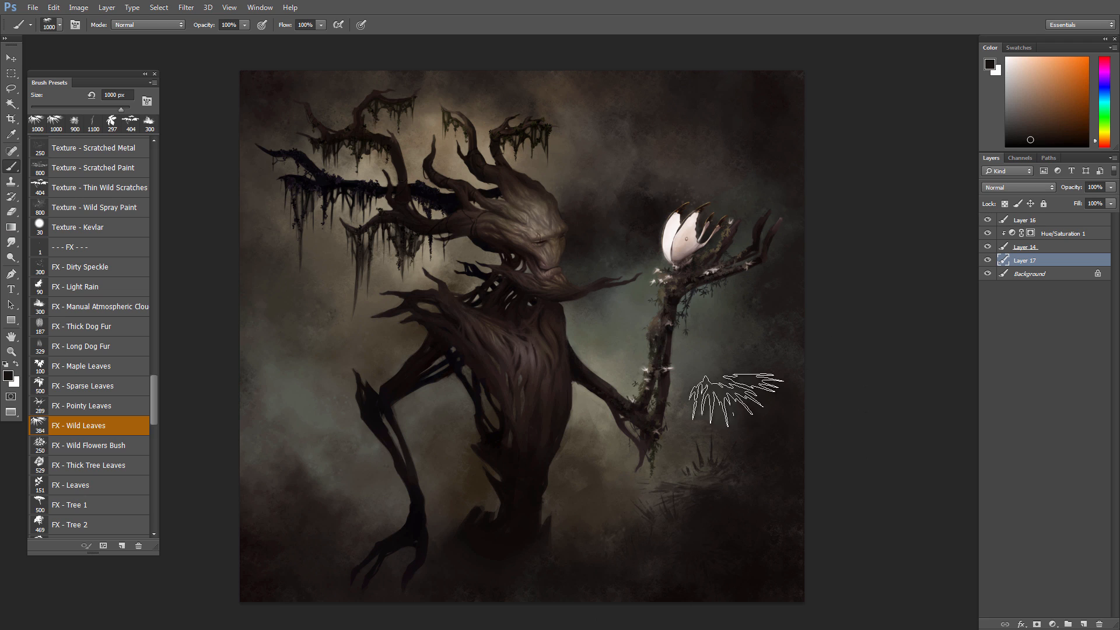
# - Sample a dark brown from the upper background and set the brush tip angle to -143°
pyautogui.keyDown('alt'); pyautogui.click(767, 131); pyautogui.keyUp('alt')
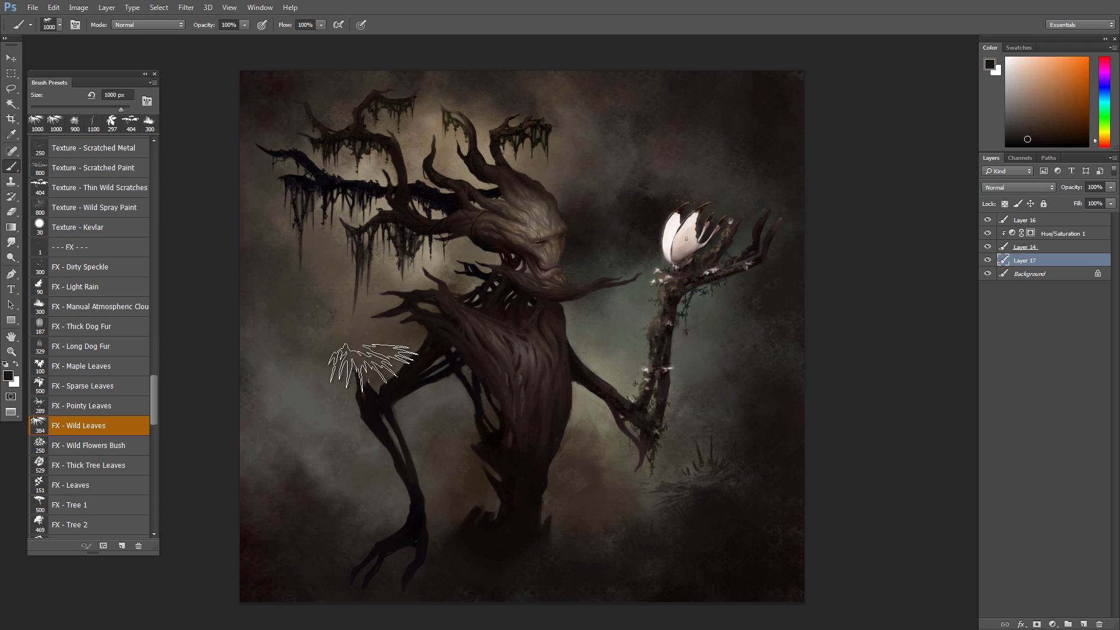
pyautogui.press('F5')
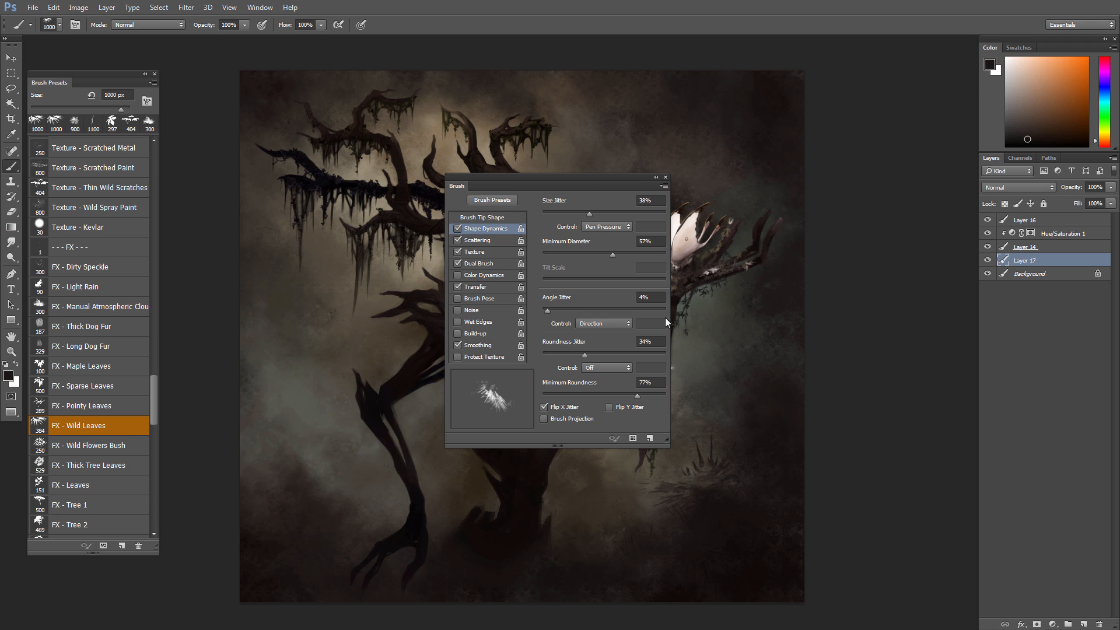
pyautogui.click(499, 218)
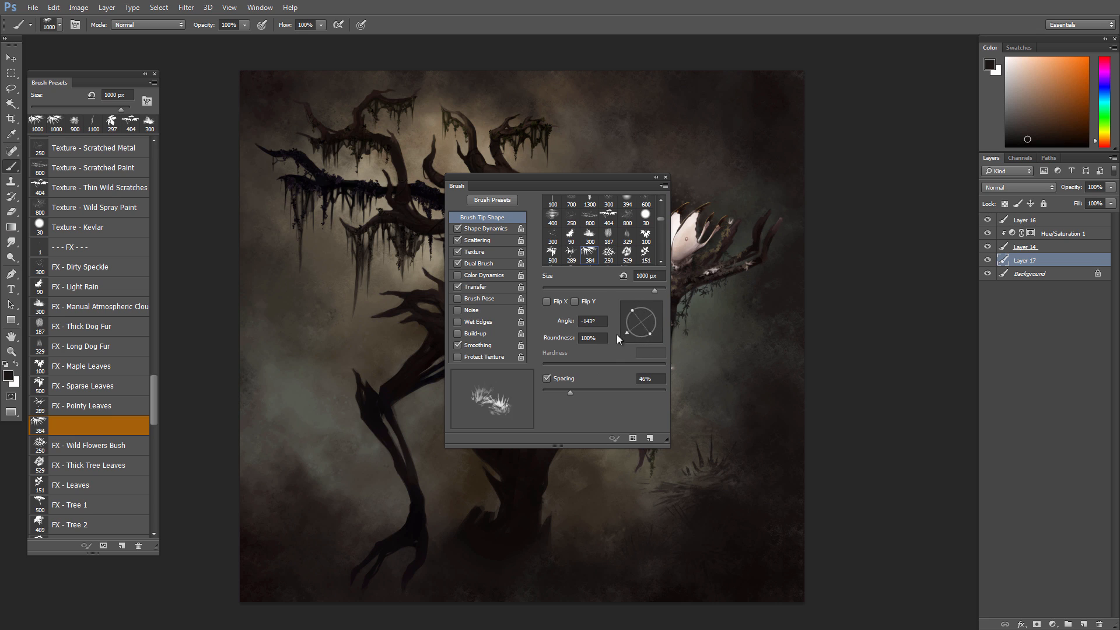
pyautogui.press('F5')
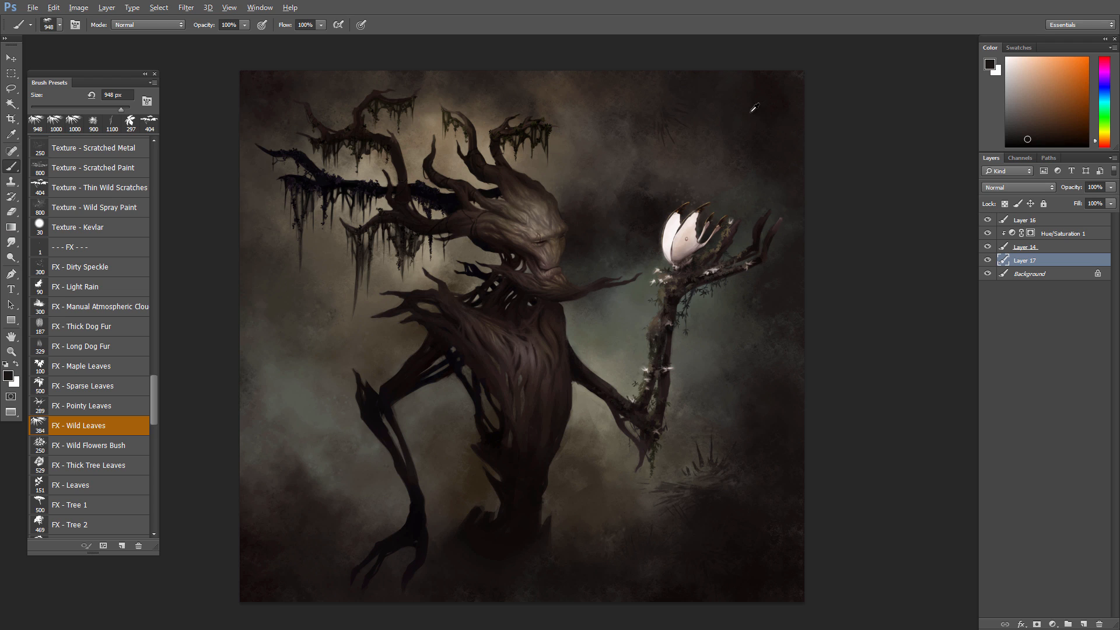
# - Stamp faint wild leaves at 948 px into the upper background and behind the creature's chin branch, sampling background colours
pyautogui.keyDown('alt'); pyautogui.click(739, 128); pyautogui.keyUp('alt')
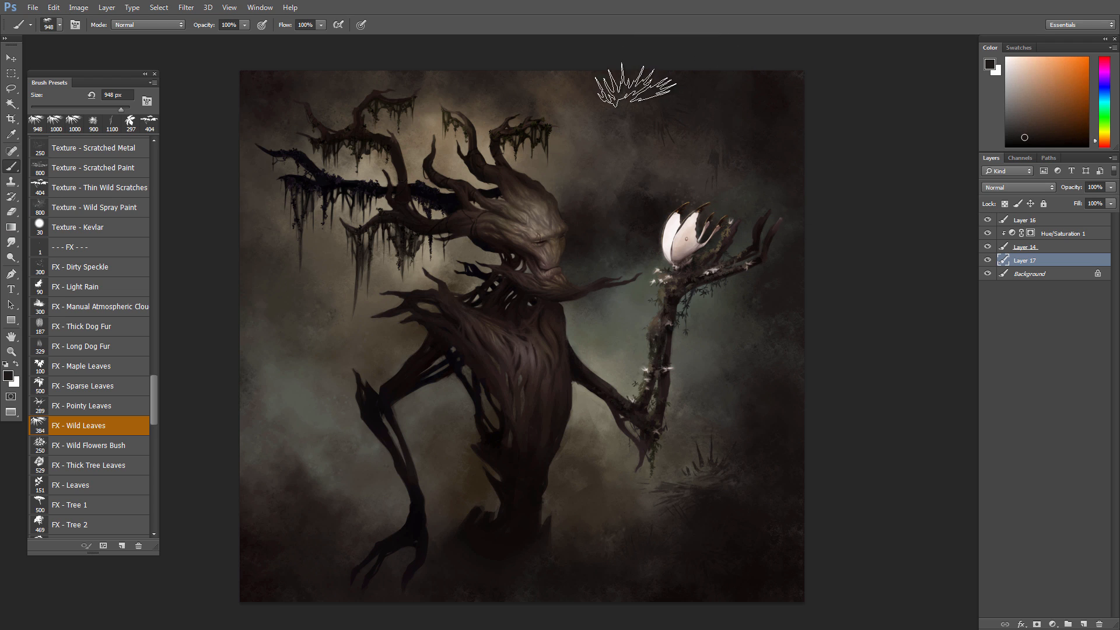
pyautogui.keyDown('alt'); pyautogui.click(787, 278); pyautogui.keyUp('alt')
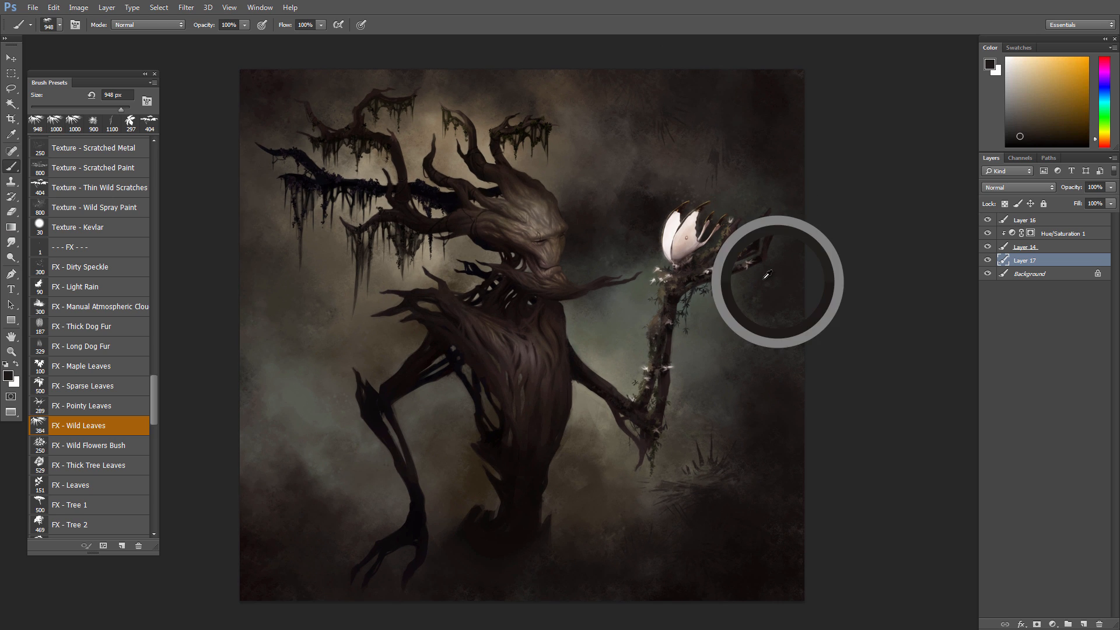
pyautogui.keyDown('alt'); pyautogui.click(655, 264); pyautogui.keyUp('alt')
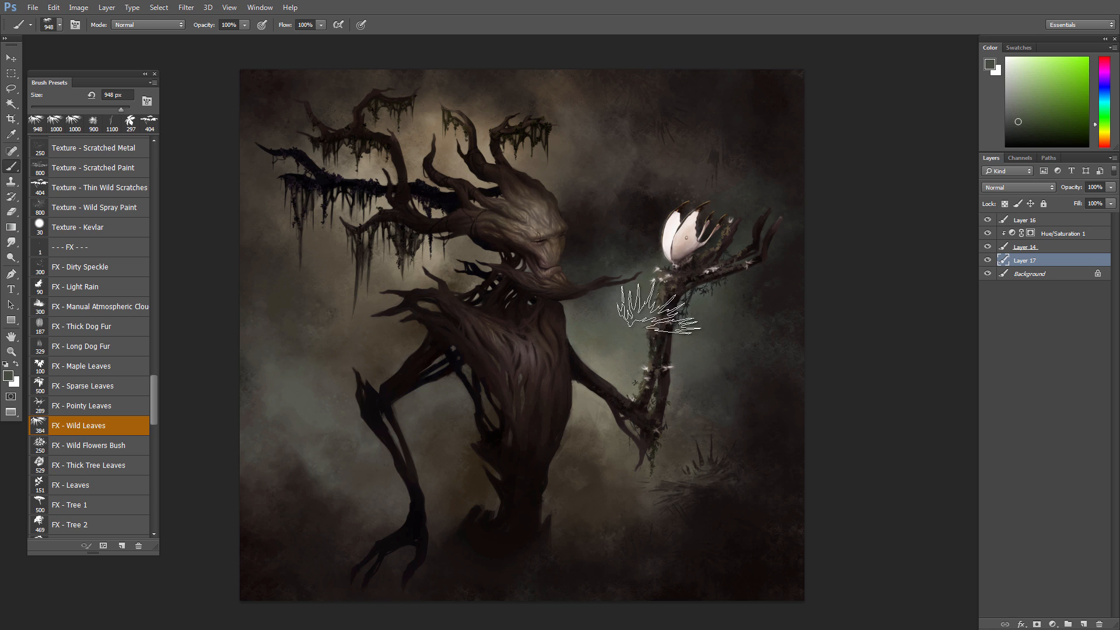
pyautogui.click(591, 267)
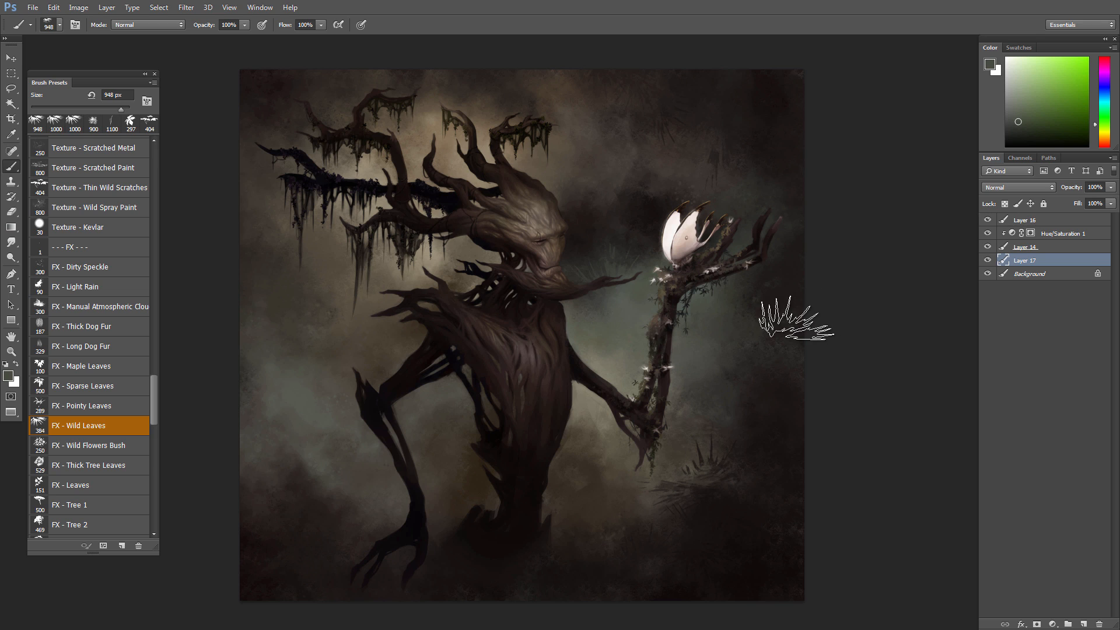
# - Stamp dark wild-leaf clusters along the painting's right edge beside the raised forearm in sampled background tones
pyautogui.keyDown('alt'); pyautogui.click(795, 253); pyautogui.keyUp('alt')
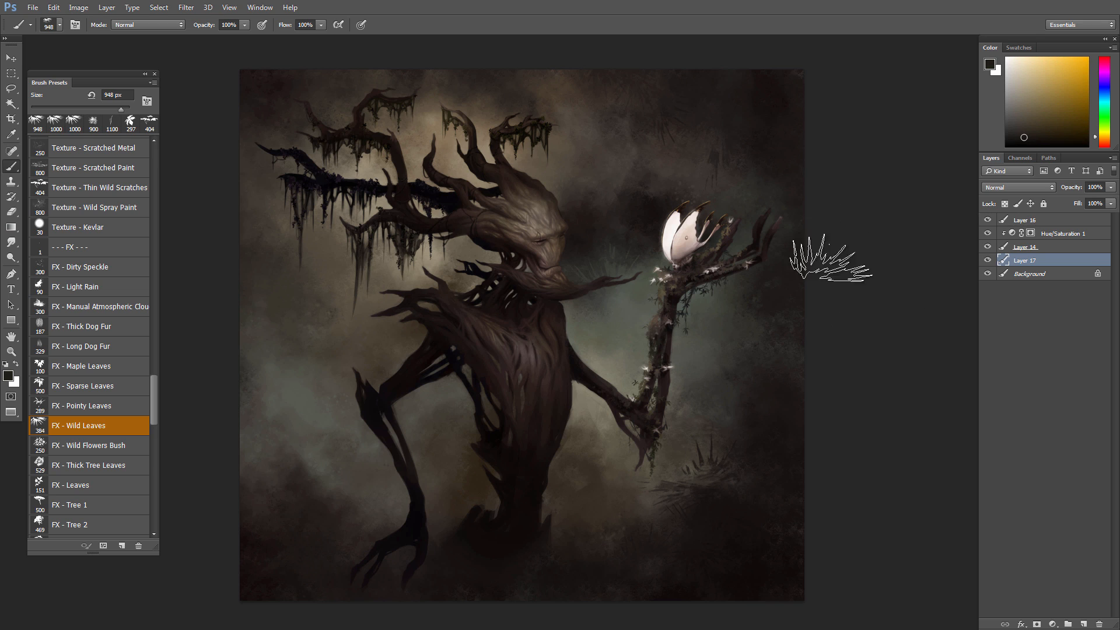
pyautogui.keyDown('alt'); pyautogui.click(767, 388); pyautogui.keyUp('alt')
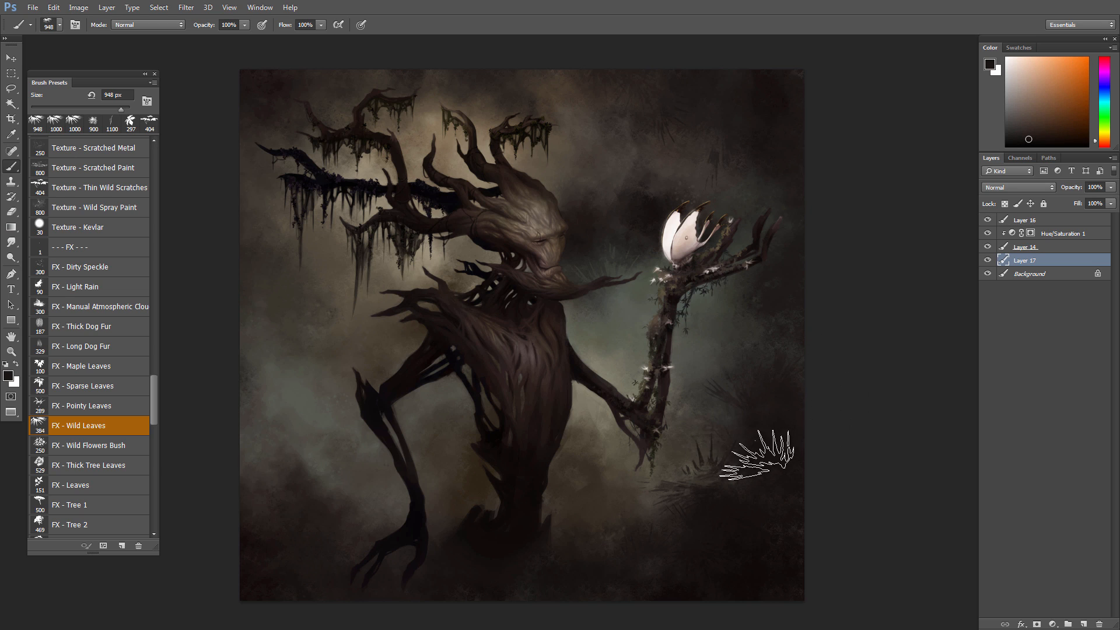
pyautogui.keyDown('alt'); pyautogui.click(761, 416); pyautogui.keyUp('alt')
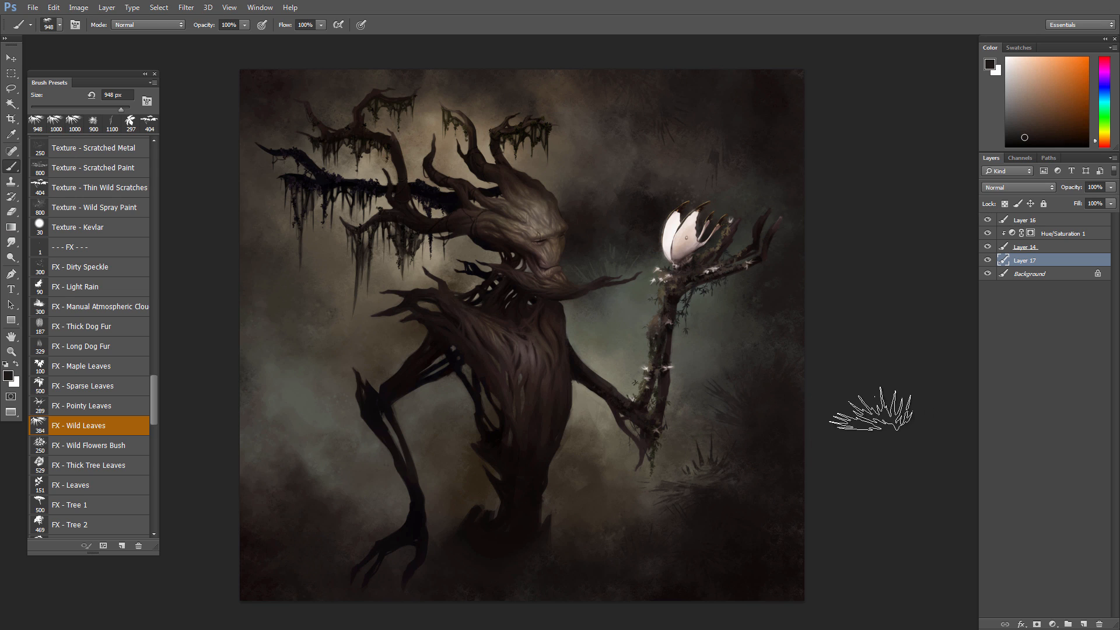
# - Darken the ground tuft below the raised arm's elbow with wild-leaf strokes in a sampled near-black brown
pyautogui.keyDown('alt'); pyautogui.click(710, 488); pyautogui.keyUp('alt')
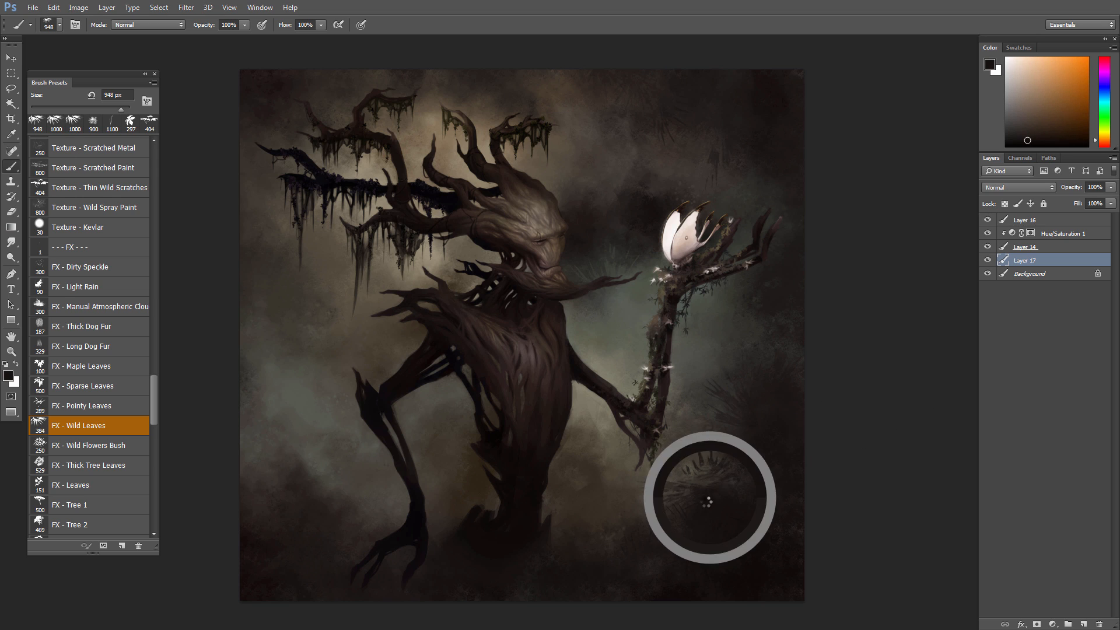
pyautogui.moveTo(715, 485); pyautogui.dragTo(727, 521)
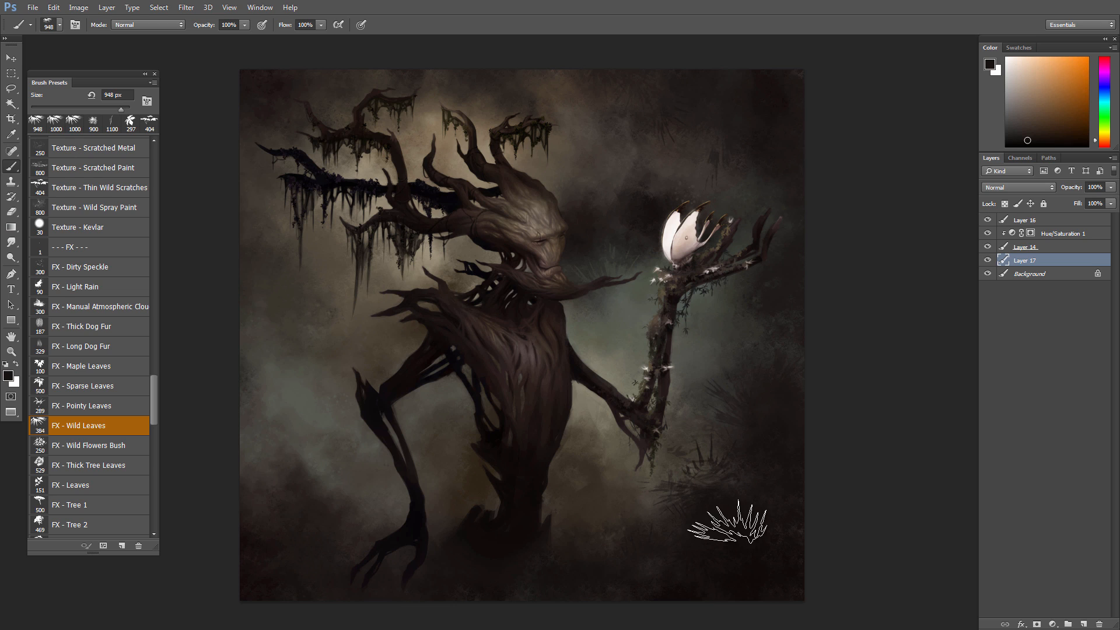
pyautogui.keyDown('alt'); pyautogui.click(712, 500); pyautogui.keyUp('alt')
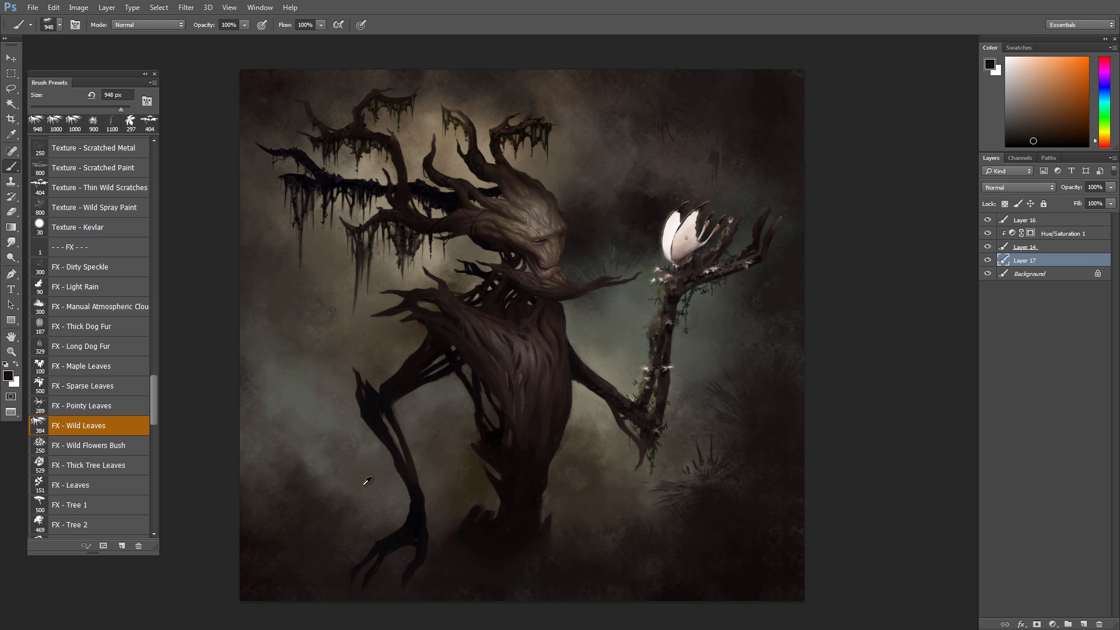
# - Stamp wild leaves at 1000 px in a sampled brown into the mist outside the lowered forearm, undoing unsatisfactory tries
pyautogui.keyDown('alt'); pyautogui.click(320, 469); pyautogui.keyUp('alt')
pyautogui.click(321, 458)
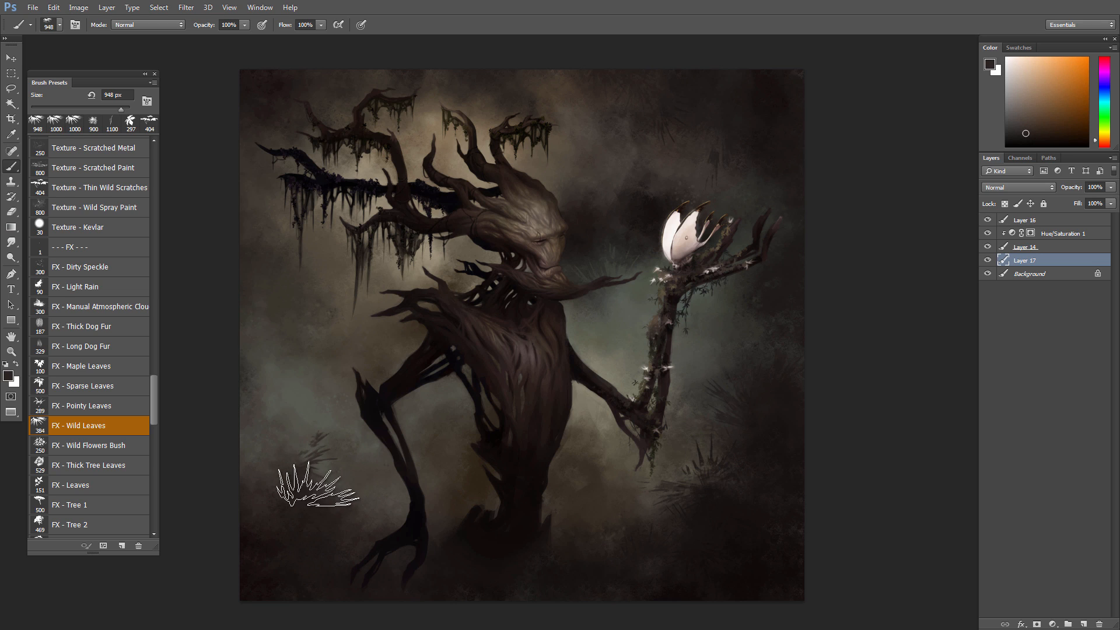
pyautogui.press(']')
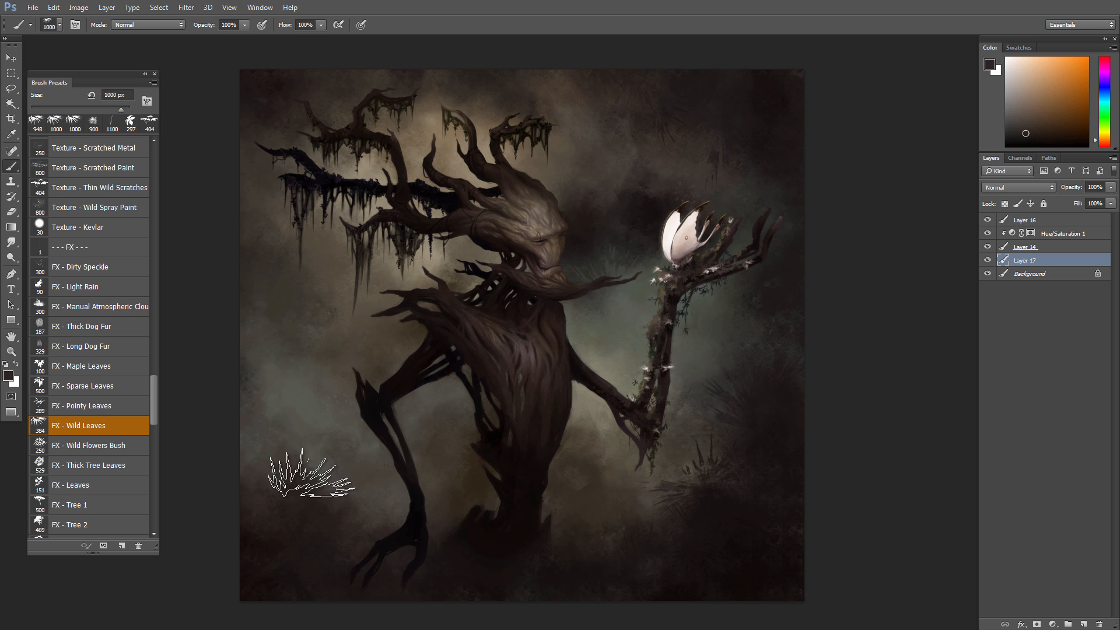
pyautogui.click(295, 446)
pyautogui.hotkey('ctrl', 'z')
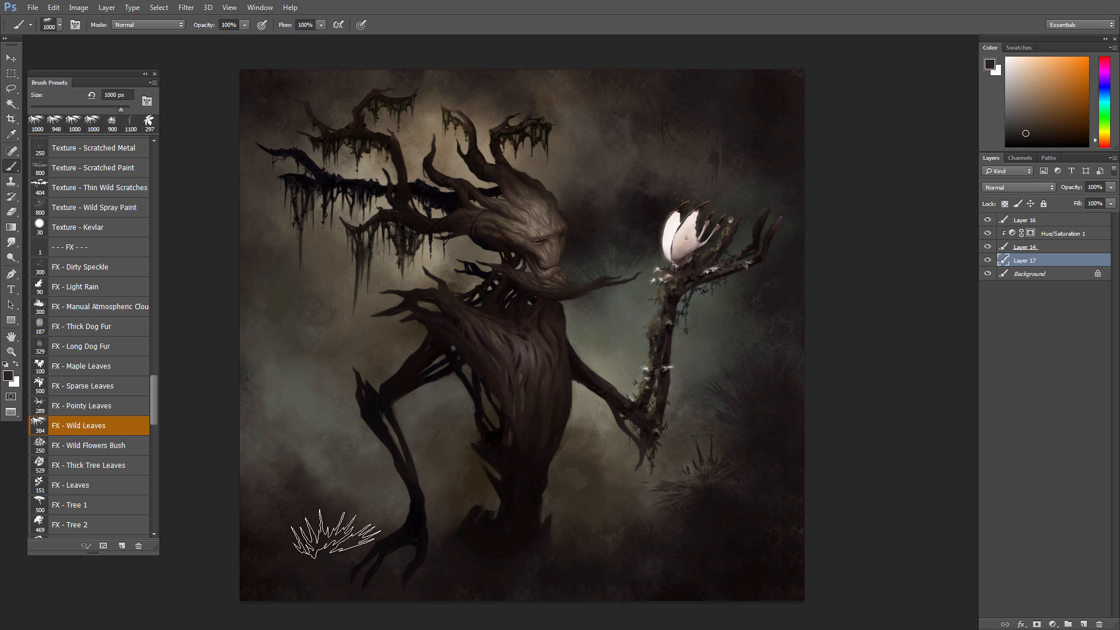
pyautogui.click(341, 467)
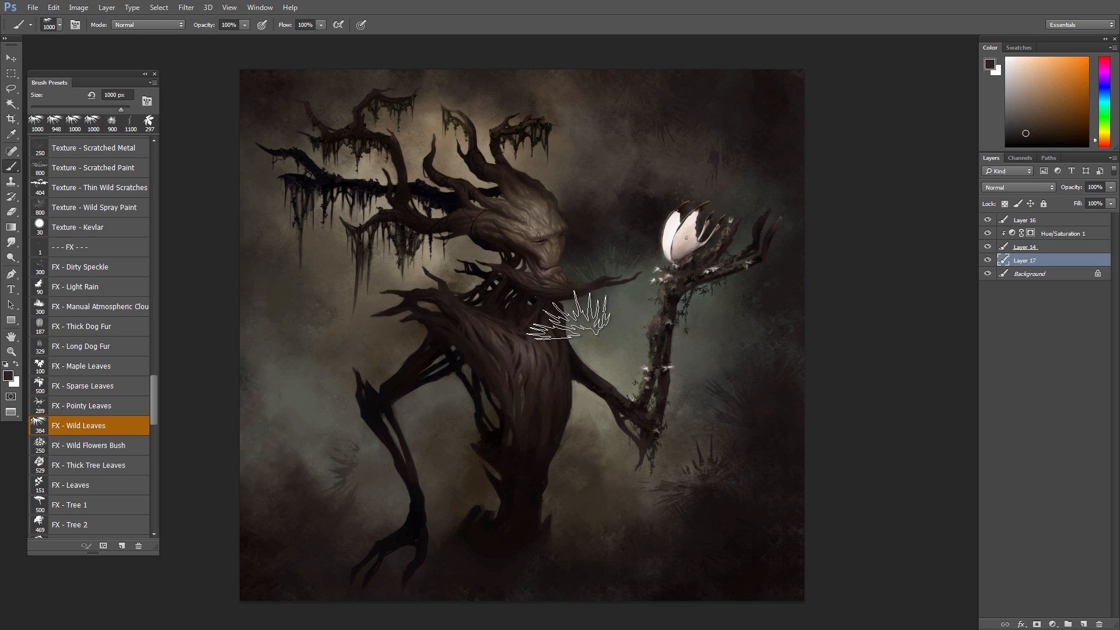
pyautogui.click(285, 474)
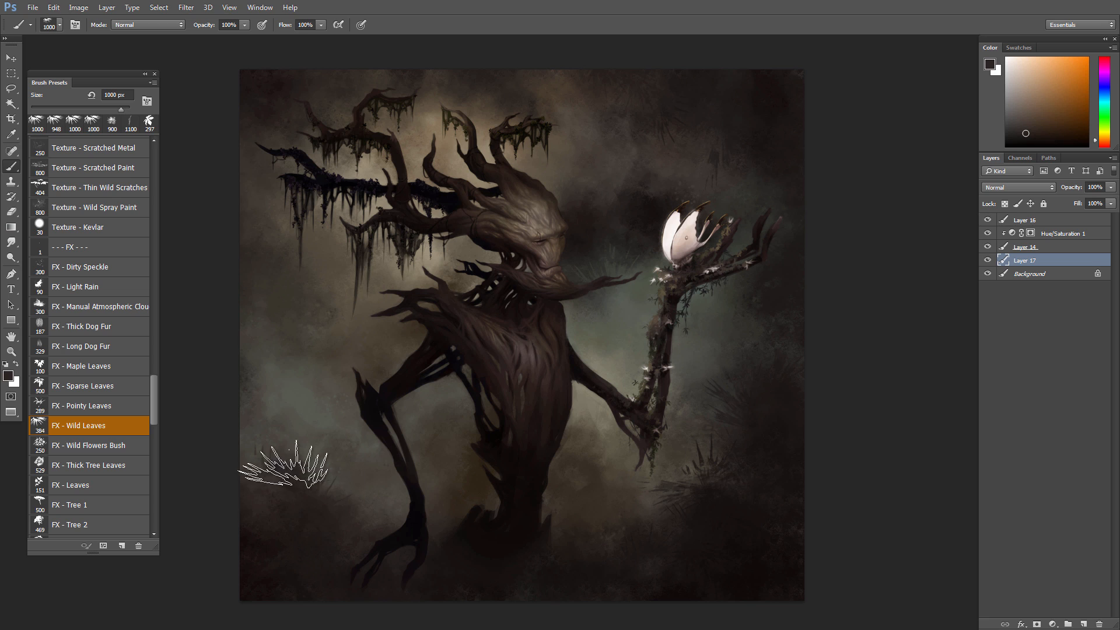
# - Work dark wild leaves into the painting's lower-left corner using dark browns sampled there
pyautogui.keyDown('alt'); pyautogui.click(264, 537); pyautogui.keyUp('alt')
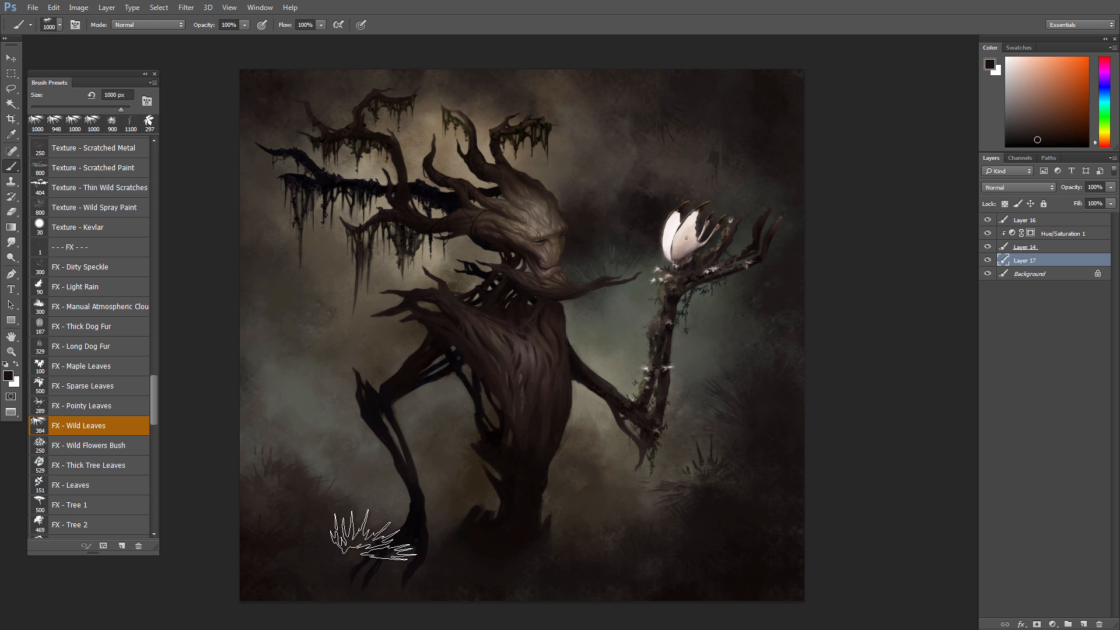
pyautogui.keyDown('alt'); pyautogui.click(275, 576); pyautogui.keyUp('alt')
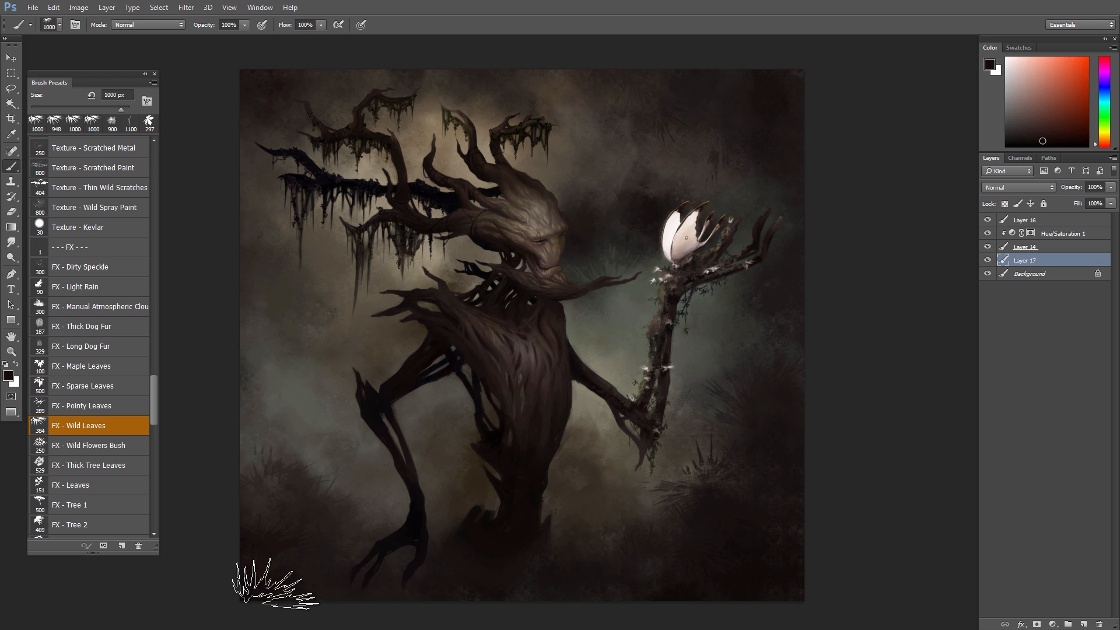
pyautogui.keyDown('alt'); pyautogui.click(274, 535); pyautogui.keyUp('alt')
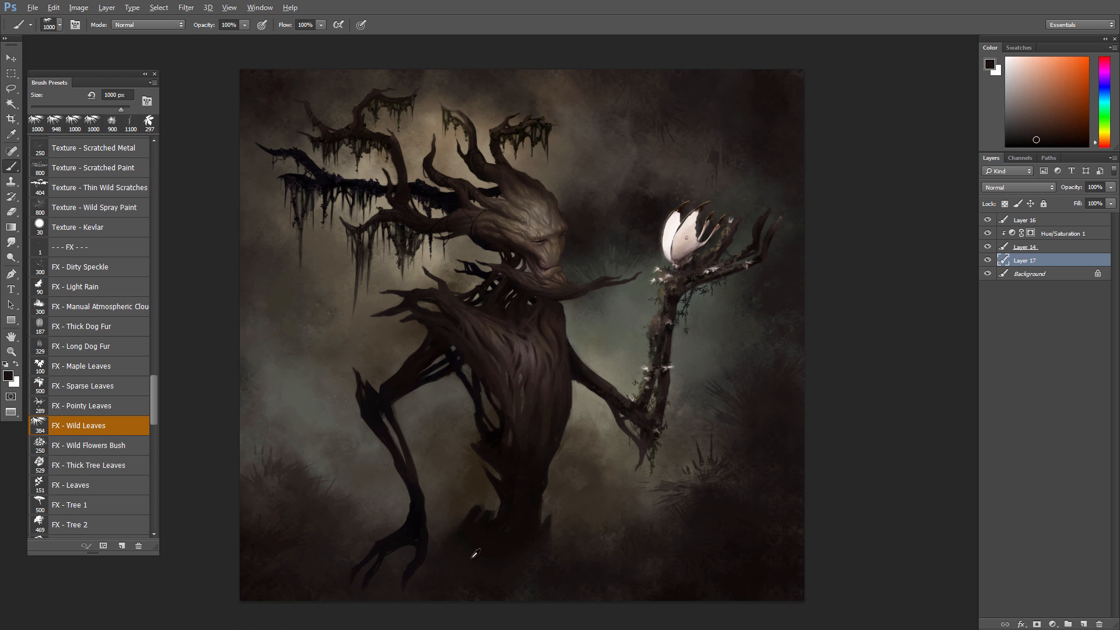
# - Move Layer 17 above Hue/Saturation 1 and stamp wild leaves around the trunk base in sampled dark tones
pyautogui.keyDown('alt'); pyautogui.click(489, 575); pyautogui.keyUp('alt')
pyautogui.moveTo(1005, 231)
pyautogui.mouseDown()
pyautogui.moveTo(1004, 251)
pyautogui.moveTo(1009, 226)
pyautogui.mouseUp()
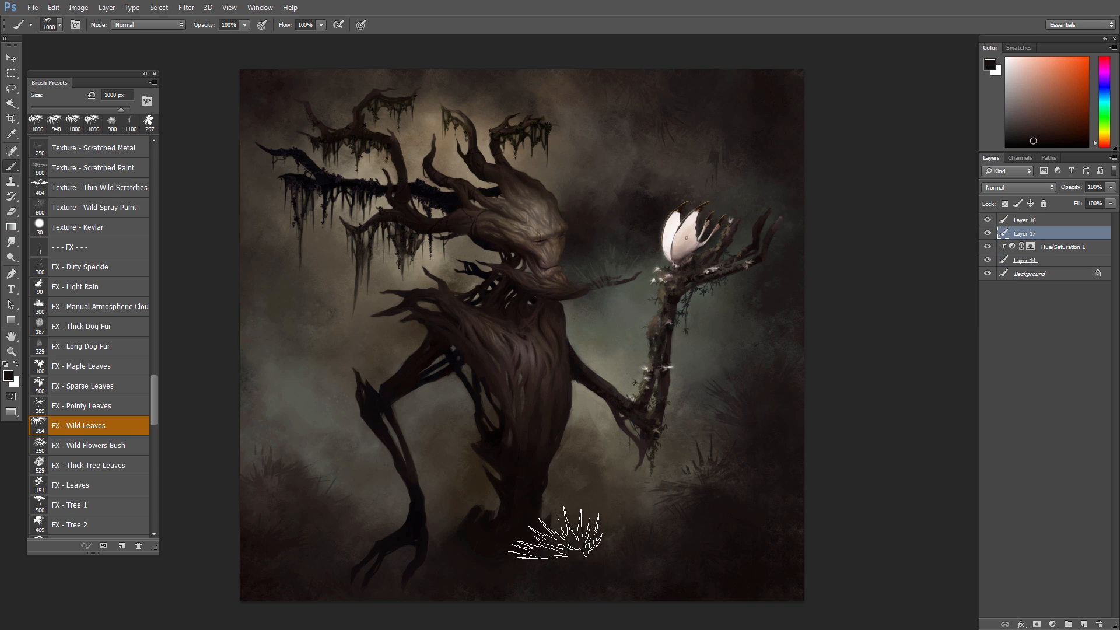
pyautogui.keyDown('alt'); pyautogui.click(516, 578); pyautogui.keyUp('alt')
pyautogui.click(528, 554)
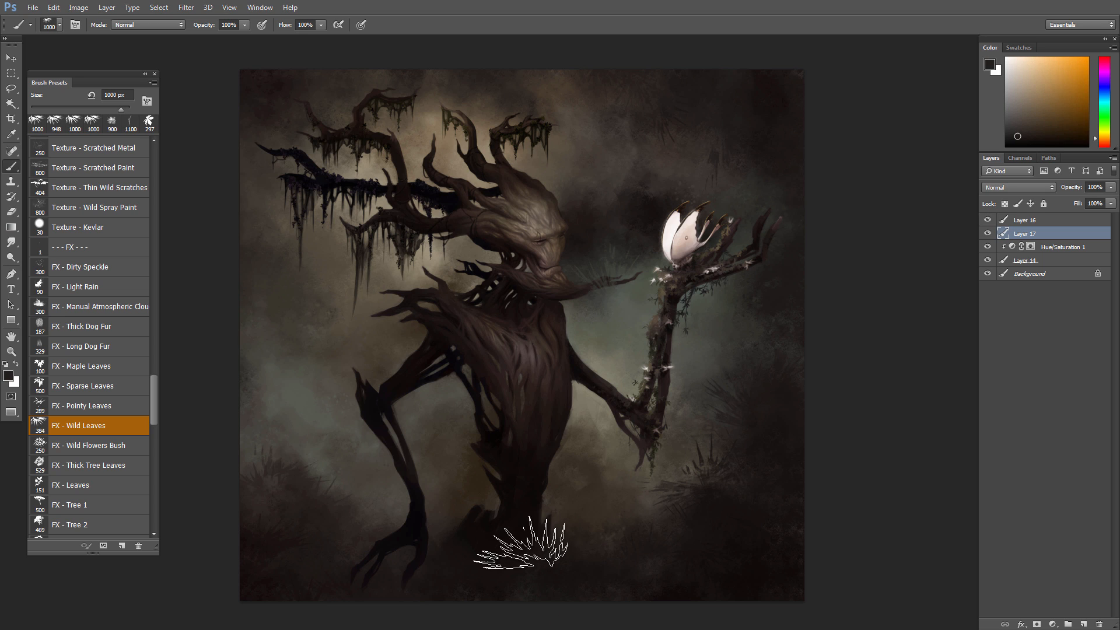
pyautogui.keyDown('alt'); pyautogui.click(545, 572); pyautogui.keyUp('alt')
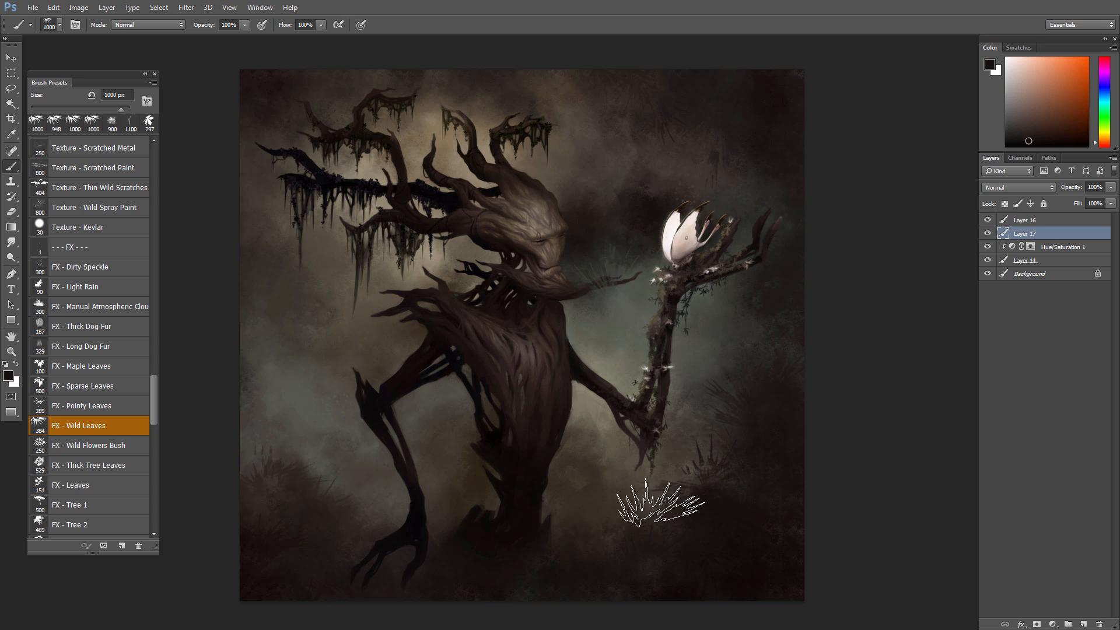
# - Stamp faint wild leaves into the ground beside the trunk base, and sample a grey-green from the mist beside the lowered arm
pyautogui.keyDown('alt'); pyautogui.click(607, 559); pyautogui.keyUp('alt')
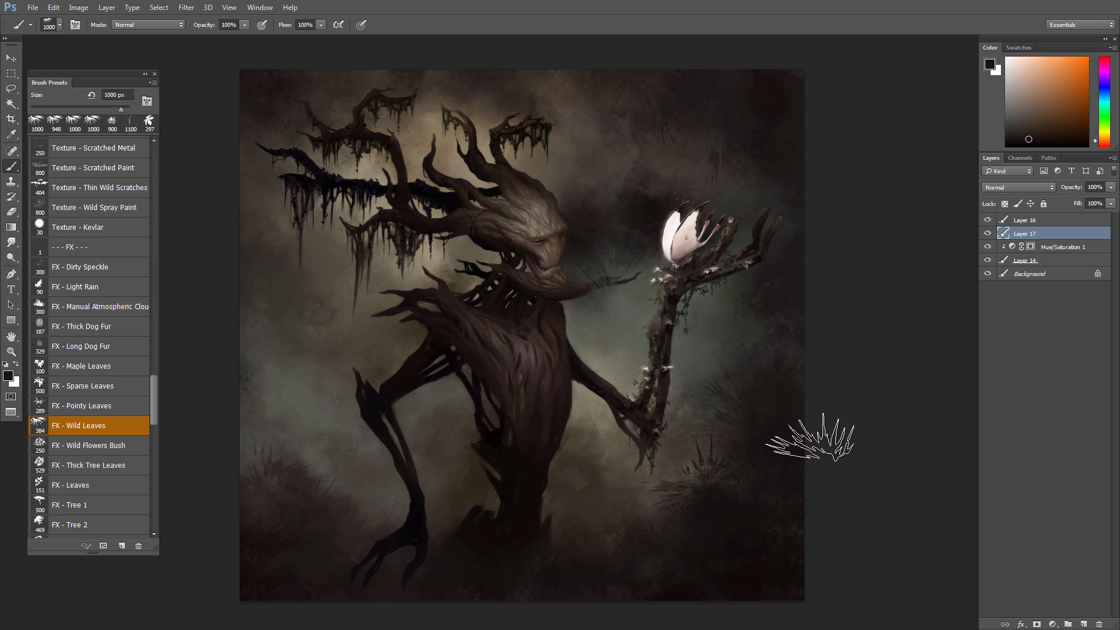
pyautogui.keyDown('alt'); pyautogui.click(350, 511); pyautogui.keyUp('alt')
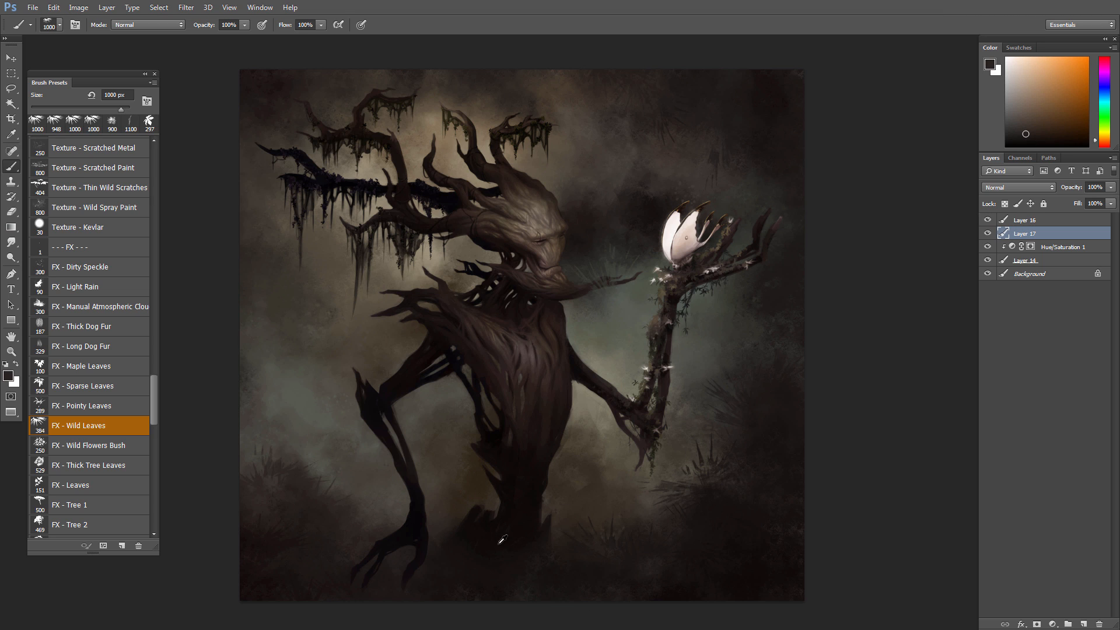
pyautogui.keyDown('alt'); pyautogui.click(532, 585); pyautogui.keyUp('alt')
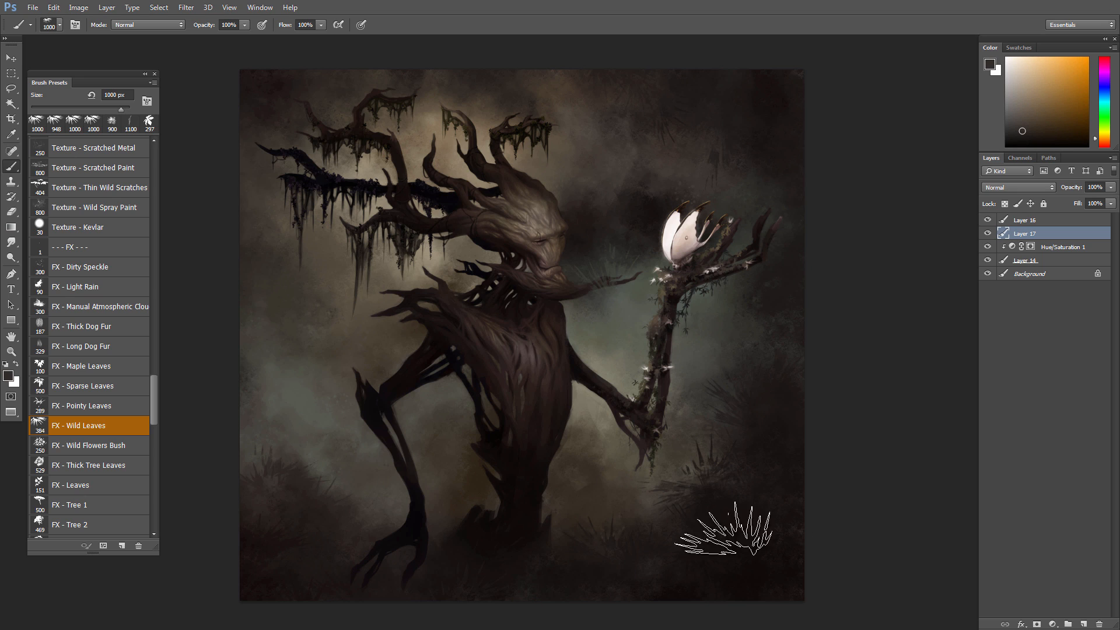
pyautogui.keyDown('alt'); pyautogui.click(753, 572); pyautogui.keyUp('alt')
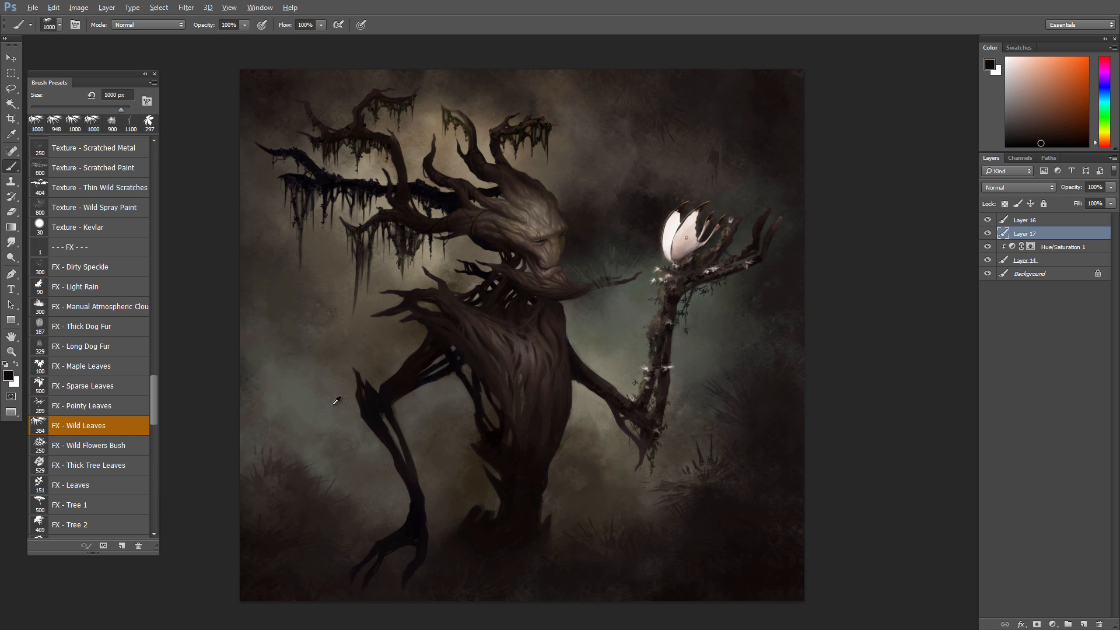
pyautogui.keyDown('alt'); pyautogui.click(304, 383); pyautogui.keyUp('alt')
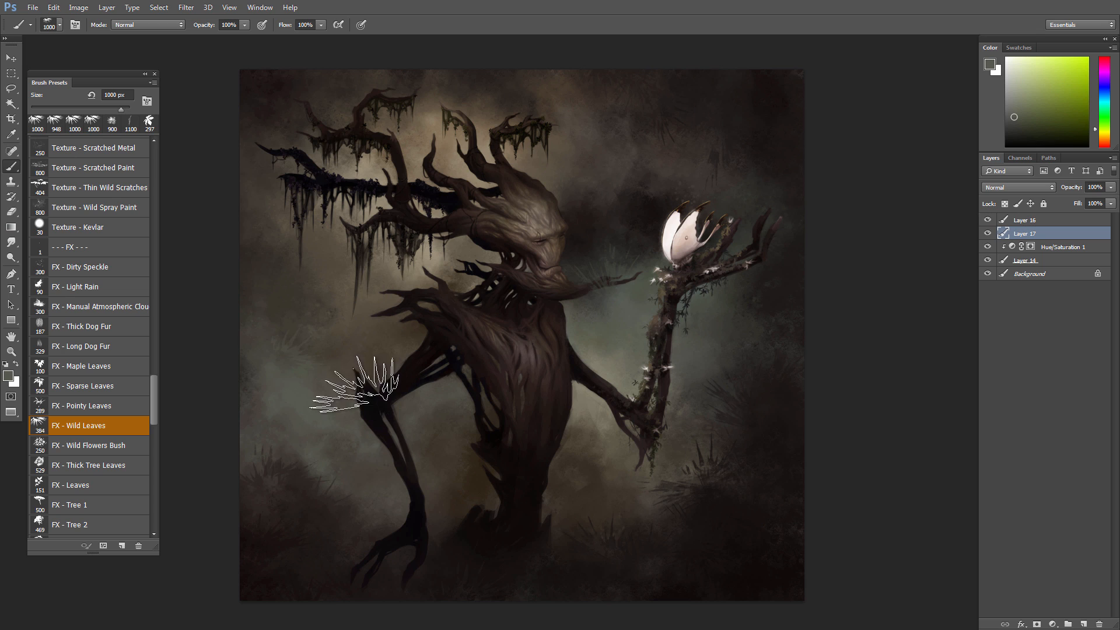
# - Work faint wild leaves into the mist around the lowered arm using grey-green and brown tones sampled there
pyautogui.keyDown('alt'); pyautogui.click(297, 374); pyautogui.keyUp('alt')
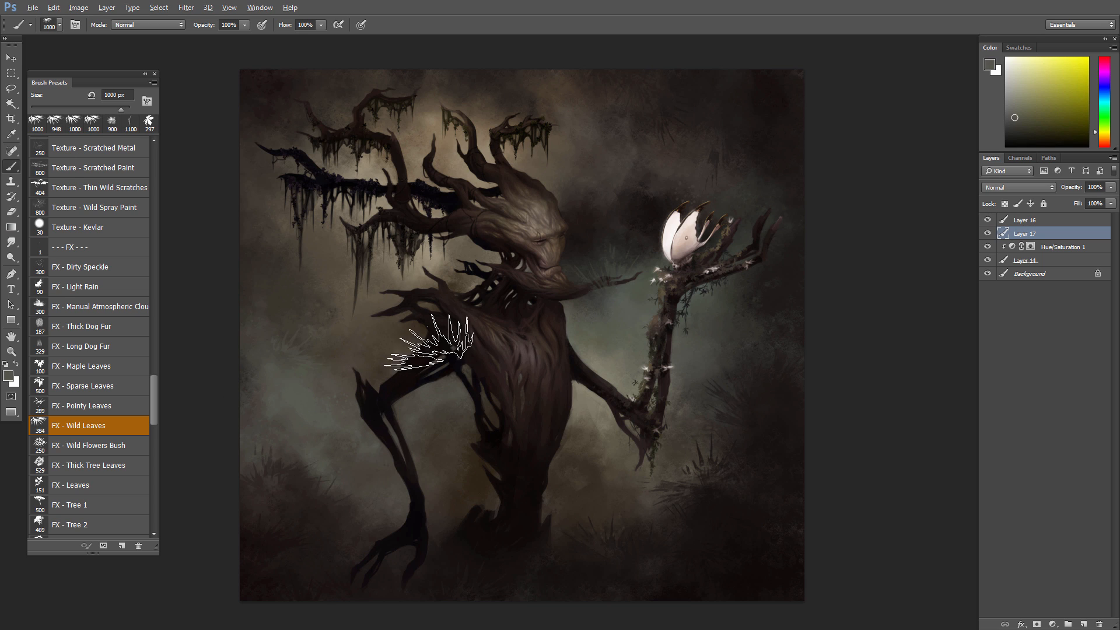
pyautogui.keyDown('alt'); pyautogui.click(284, 371); pyautogui.keyUp('alt')
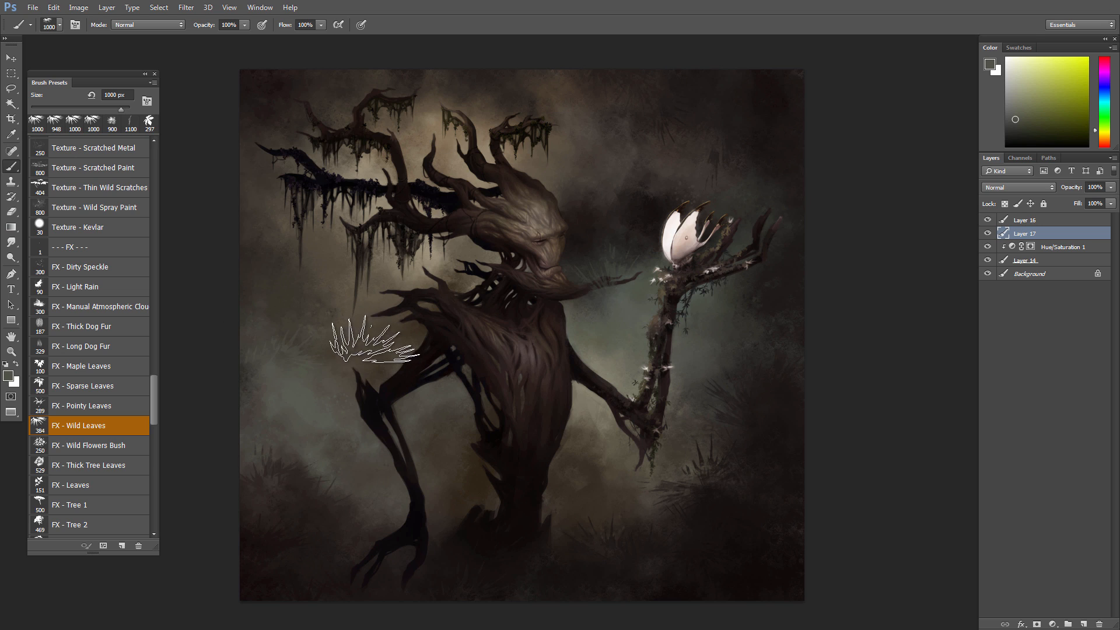
pyautogui.keyDown('alt'); pyautogui.click(330, 364); pyautogui.keyUp('alt')
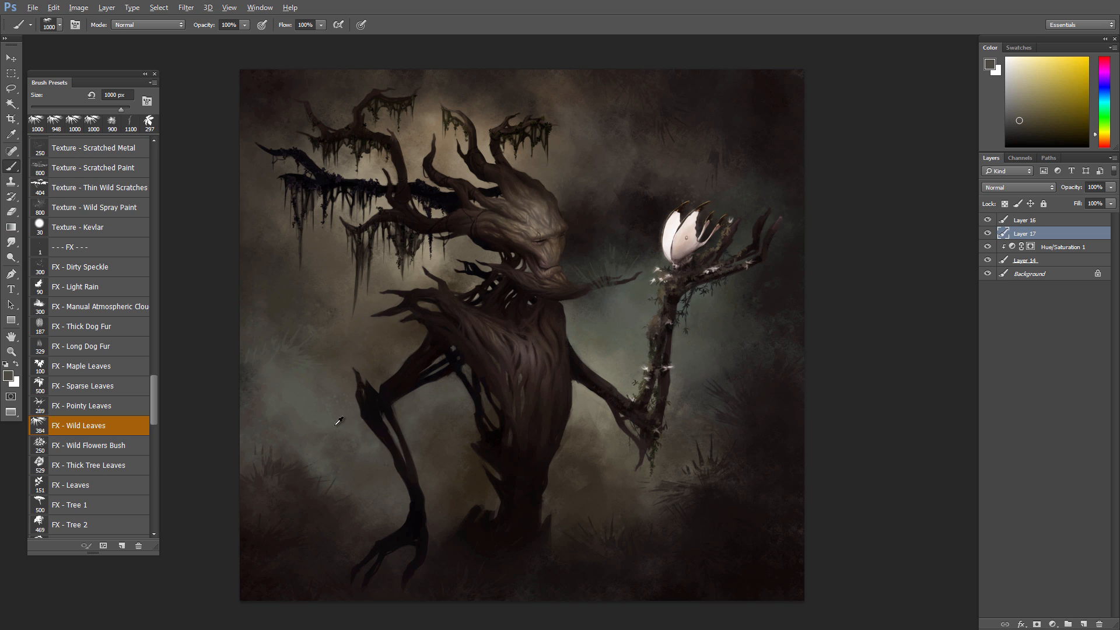
pyautogui.keyDown('alt'); pyautogui.click(278, 426); pyautogui.keyUp('alt')
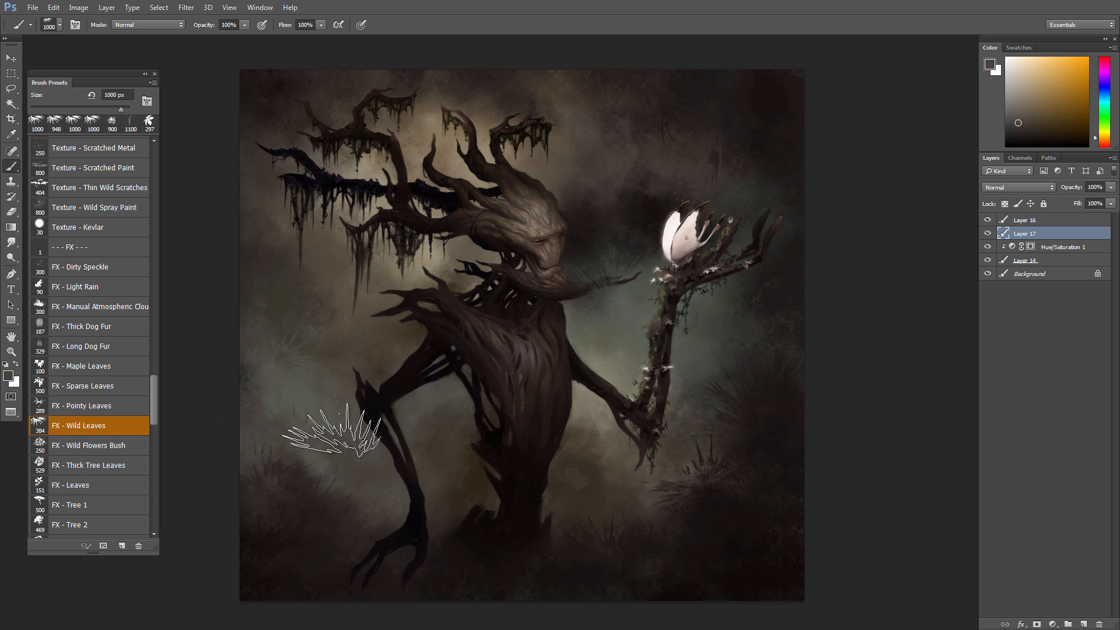
pyautogui.keyDown('alt'); pyautogui.click(459, 411); pyautogui.keyUp('alt')
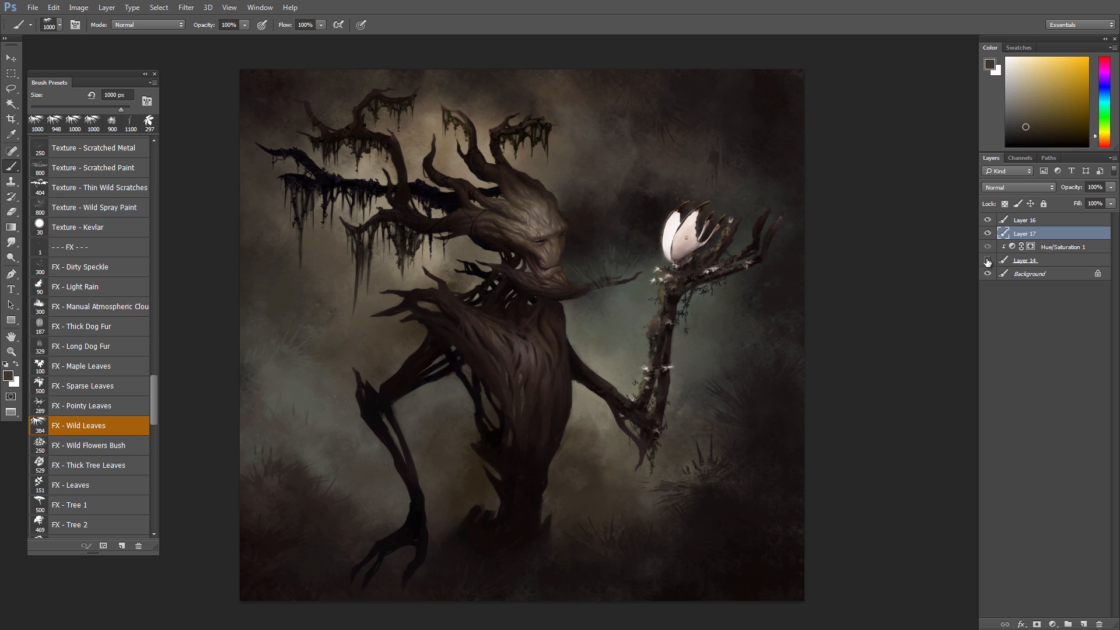
# - Toggle Layer 14's visibility as a check and add a new layer directly above the Background
pyautogui.keyDown('alt'); pyautogui.click(988, 261); pyautogui.keyUp('alt')
pyautogui.keyDown('alt'); pyautogui.click(988, 260); pyautogui.keyUp('alt')
pyautogui.click(1029, 273)
pyautogui.click(1083, 624)
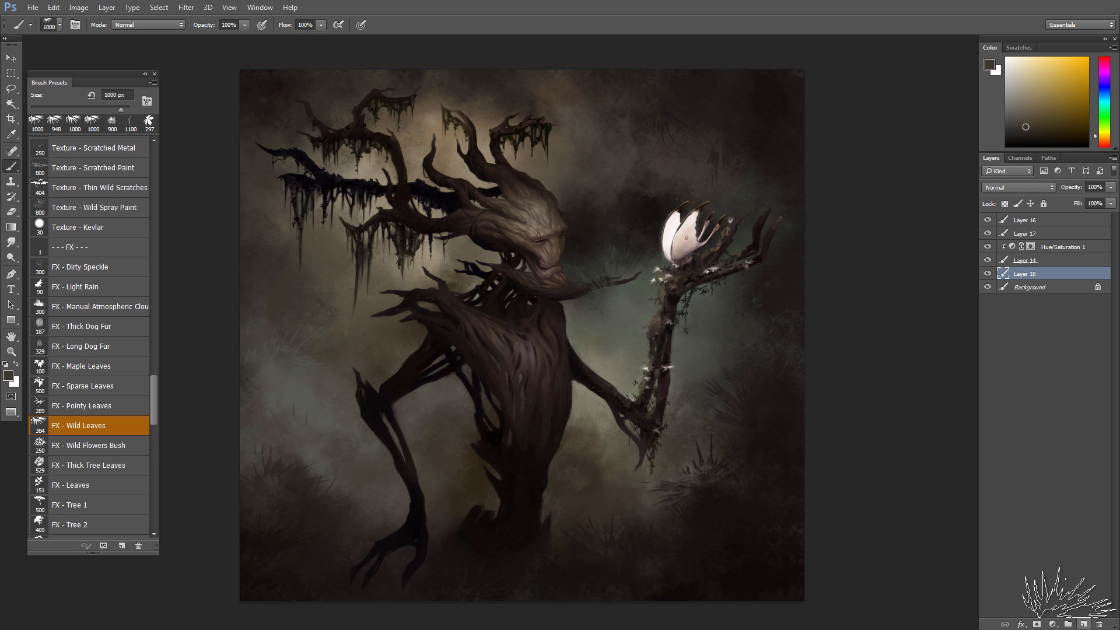
# - Stamp wild leaves at 800 and 1000 px between the lowered arm and the trunk, and sample dark browns near the lowered hand
pyautogui.keyDown('alt'); pyautogui.click(442, 414); pyautogui.keyUp('alt')
pyautogui.press('[')
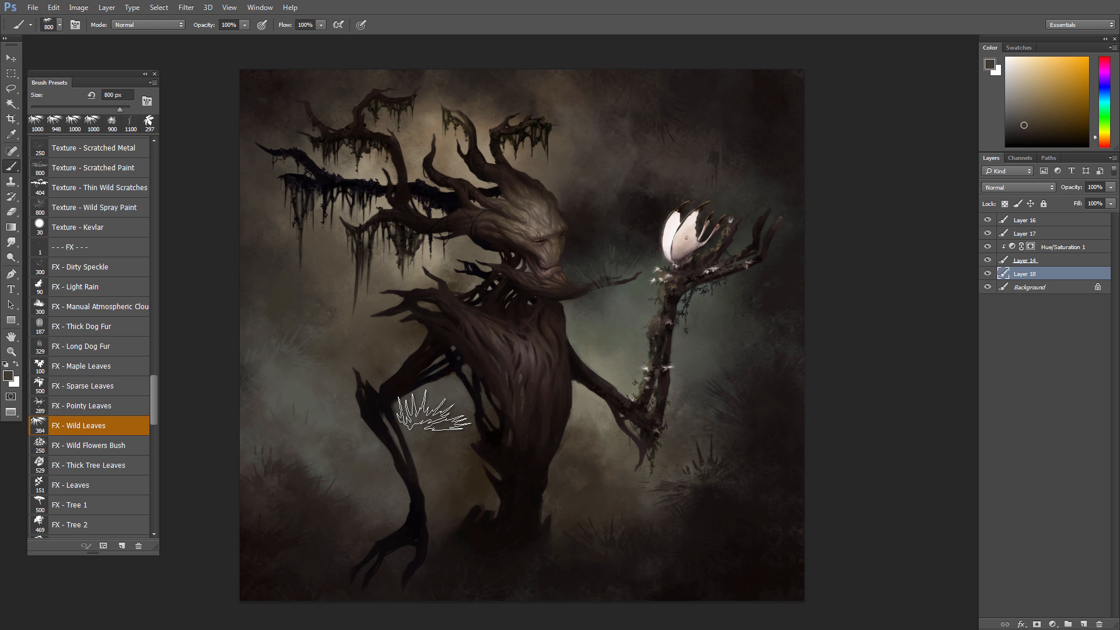
pyautogui.moveTo(452, 404)
pyautogui.mouseDown()
pyautogui.moveTo(608, 375)
pyautogui.moveTo(481, 394)
pyautogui.mouseUp()
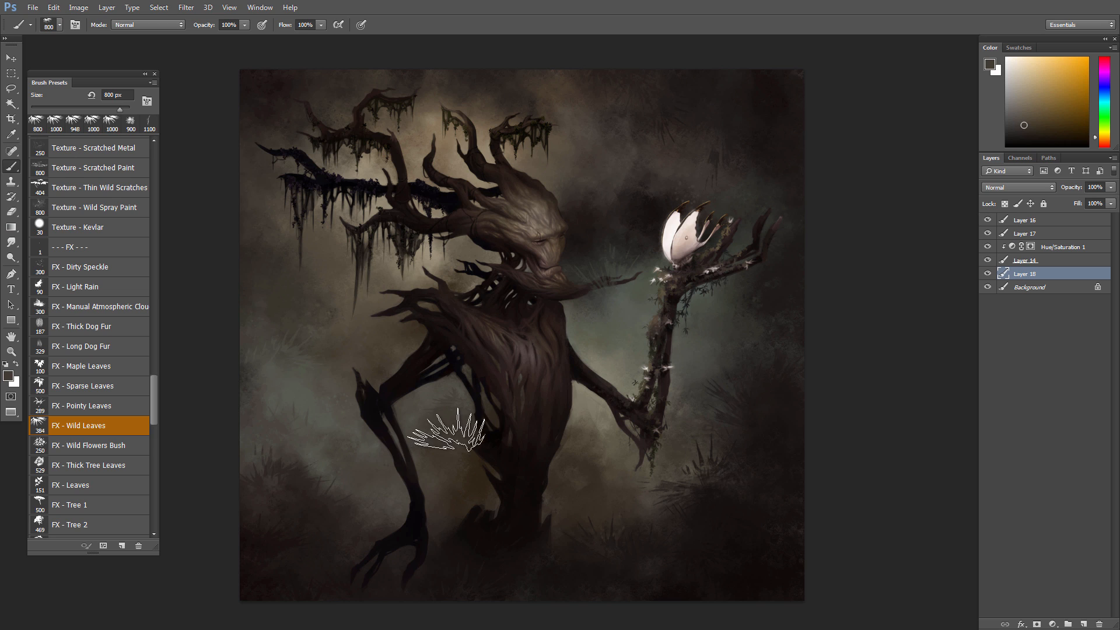
pyautogui.press(']')
pyautogui.moveTo(549, 410); pyautogui.dragTo(516, 432)
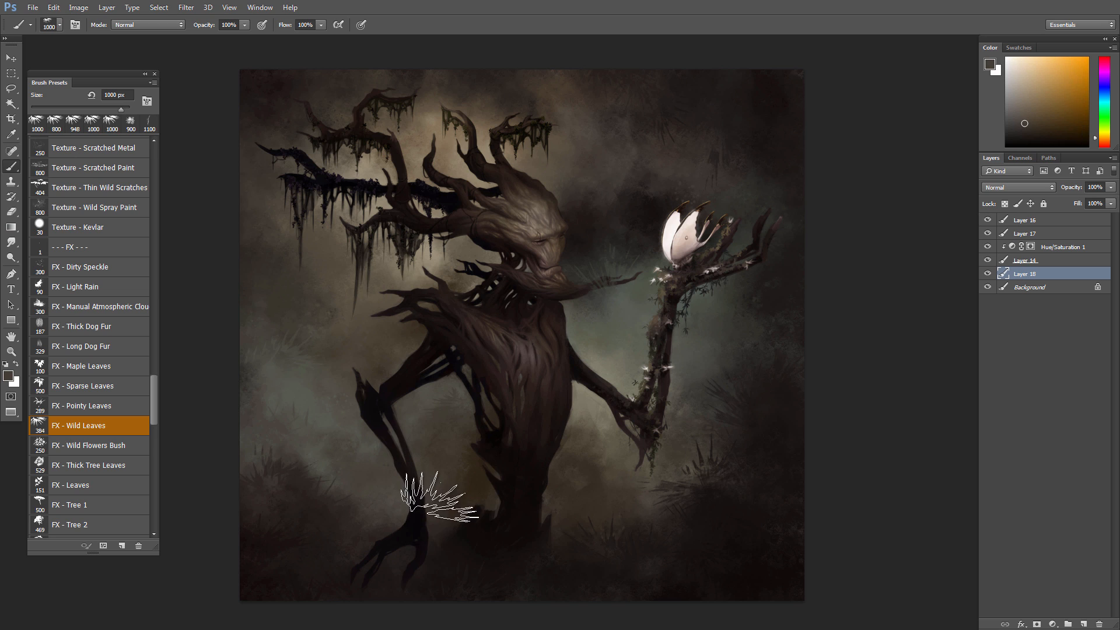
pyautogui.moveTo(439, 497)
pyautogui.mouseDown()
pyautogui.moveTo(526, 527)
pyautogui.moveTo(473, 501)
pyautogui.mouseUp()
pyautogui.keyDown('alt'); pyautogui.click(451, 519); pyautogui.keyUp('alt')
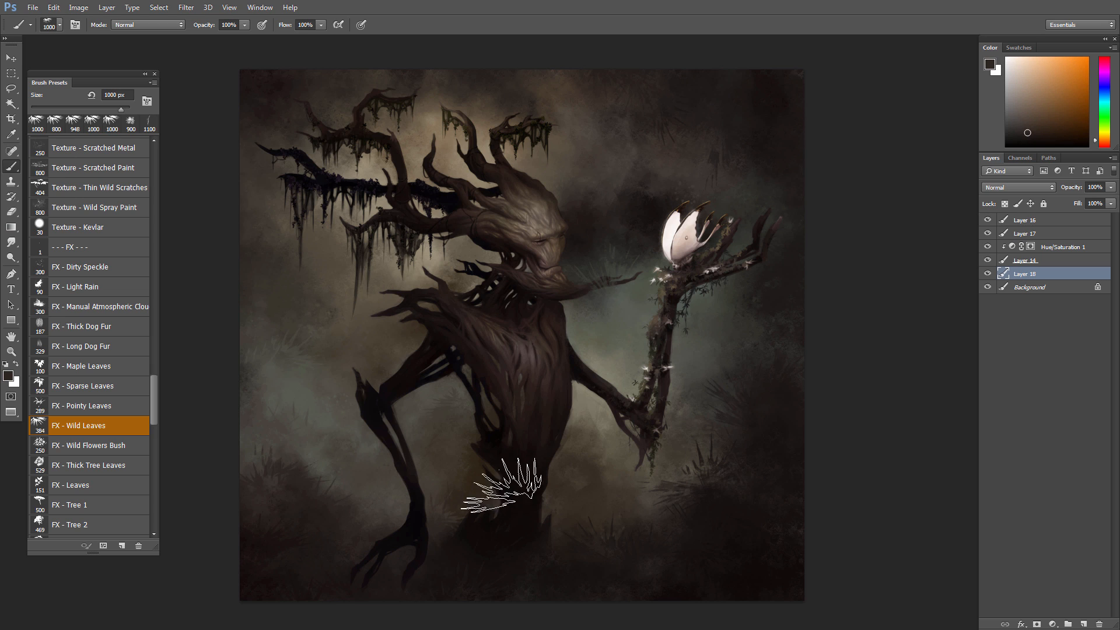
pyautogui.keyDown('alt'); pyautogui.click(357, 516); pyautogui.keyUp('alt')
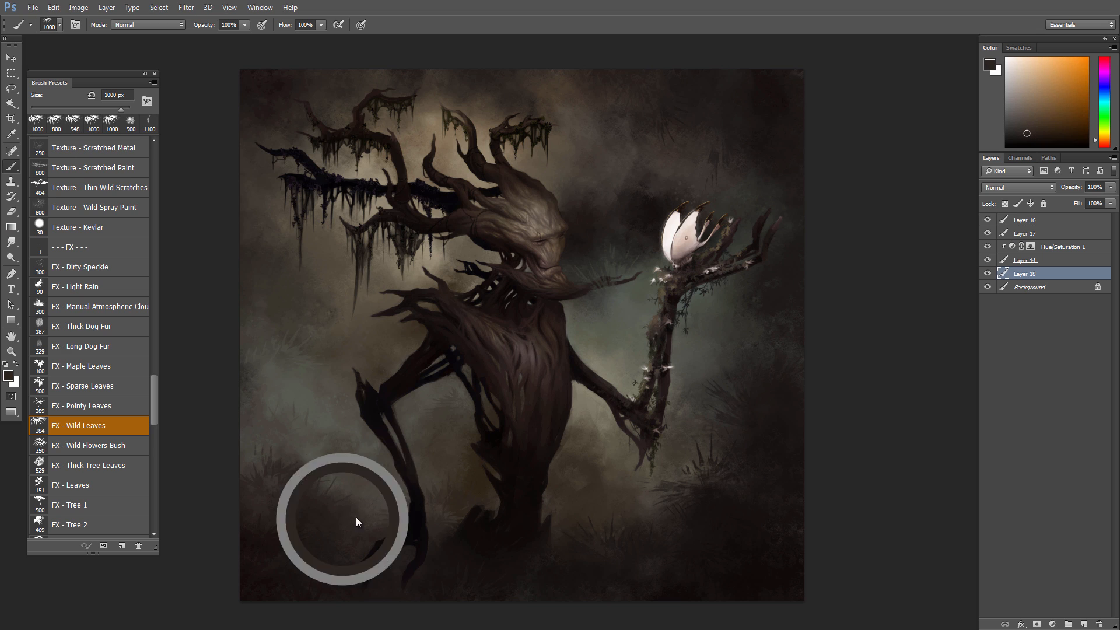
# - Stamp wild leaves at 900 px into the mist along the painting's left side, resampling the local greys and browns
pyautogui.keyDown('alt'); pyautogui.click(303, 366); pyautogui.keyUp('alt')
pyautogui.press('[')
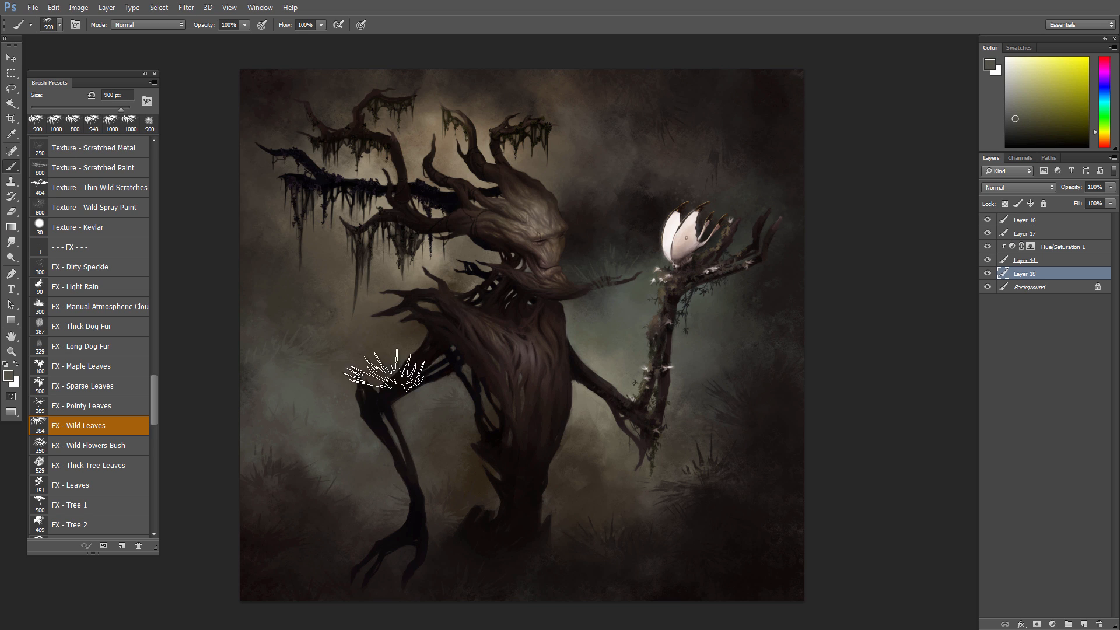
pyautogui.keyDown('alt'); pyautogui.click(262, 261); pyautogui.keyUp('alt')
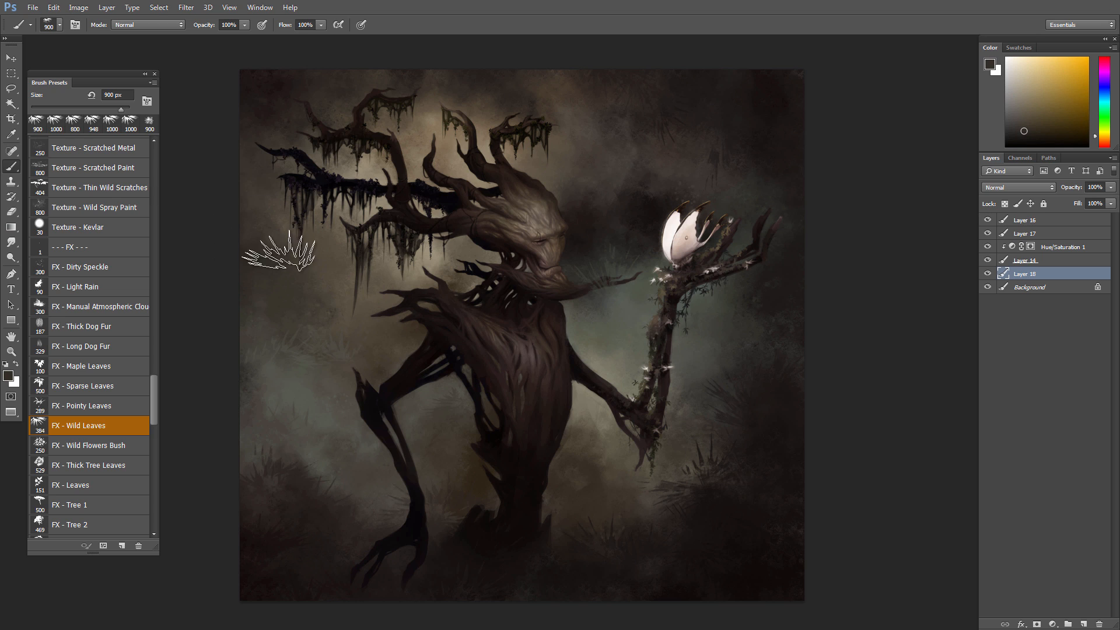
pyautogui.keyDown('alt'); pyautogui.click(279, 266); pyautogui.keyUp('alt')
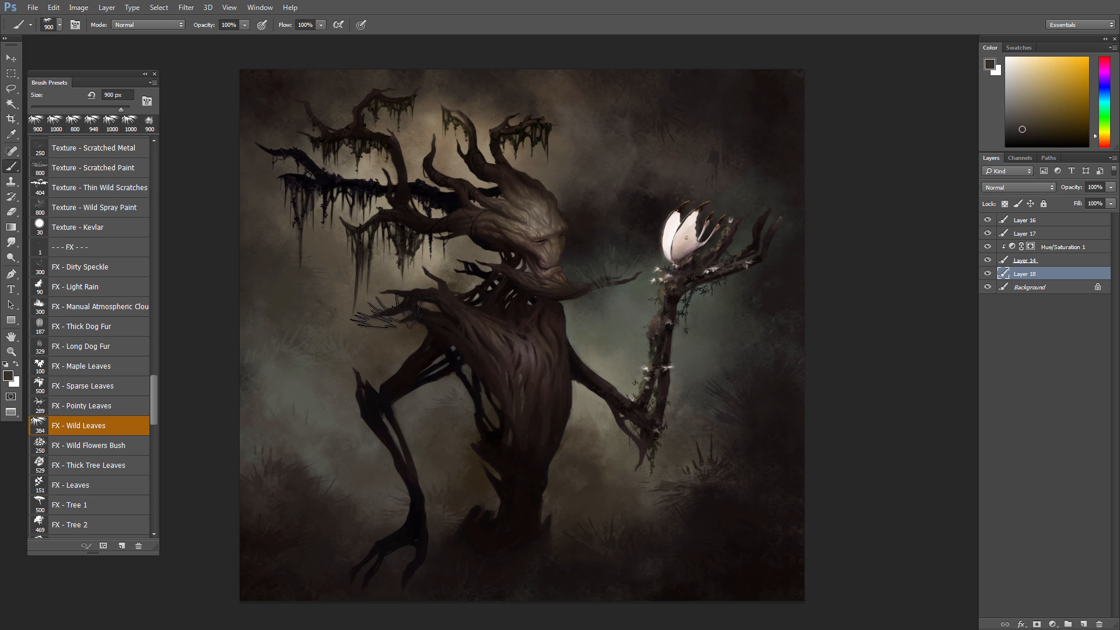
pyautogui.keyDown('alt'); pyautogui.click(262, 330); pyautogui.keyUp('alt')
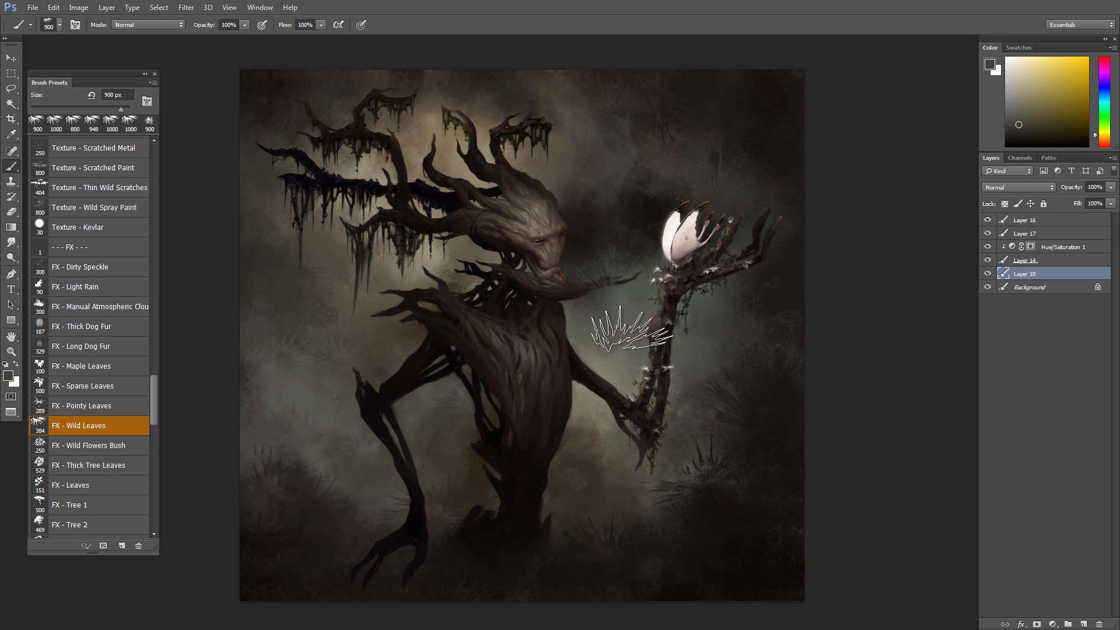
# - Stamp wild leaves in sampled dark tones around the raised hand and behind the antlers in the painting's upper-left corner
pyautogui.keyDown('alt'); pyautogui.click(790, 262); pyautogui.keyUp('alt')
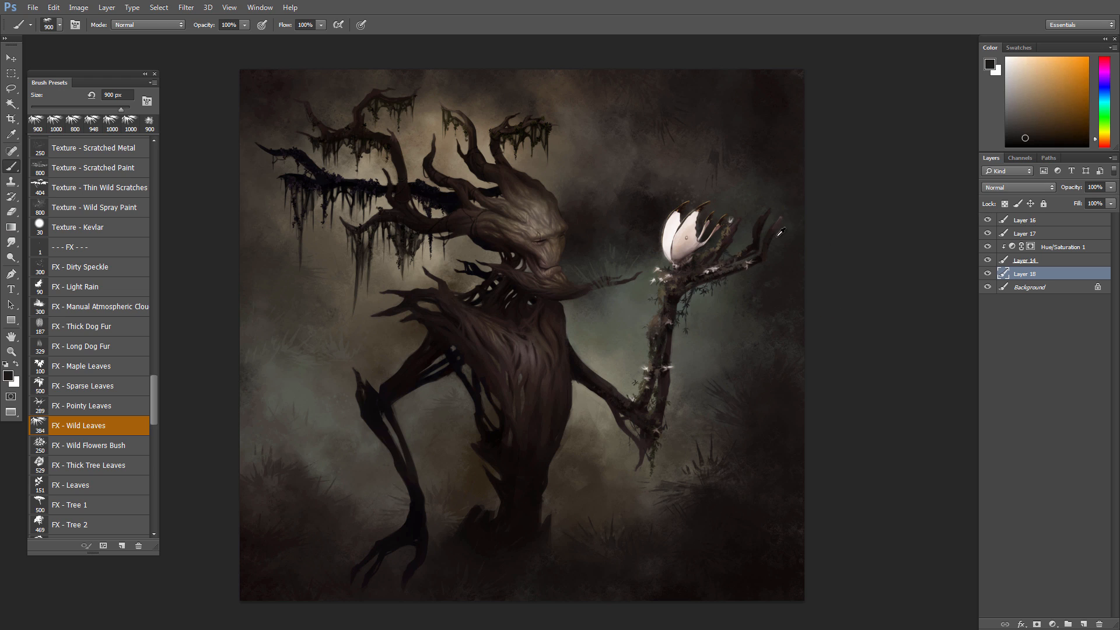
pyautogui.keyDown('alt'); pyautogui.click(778, 236); pyautogui.keyUp('alt')
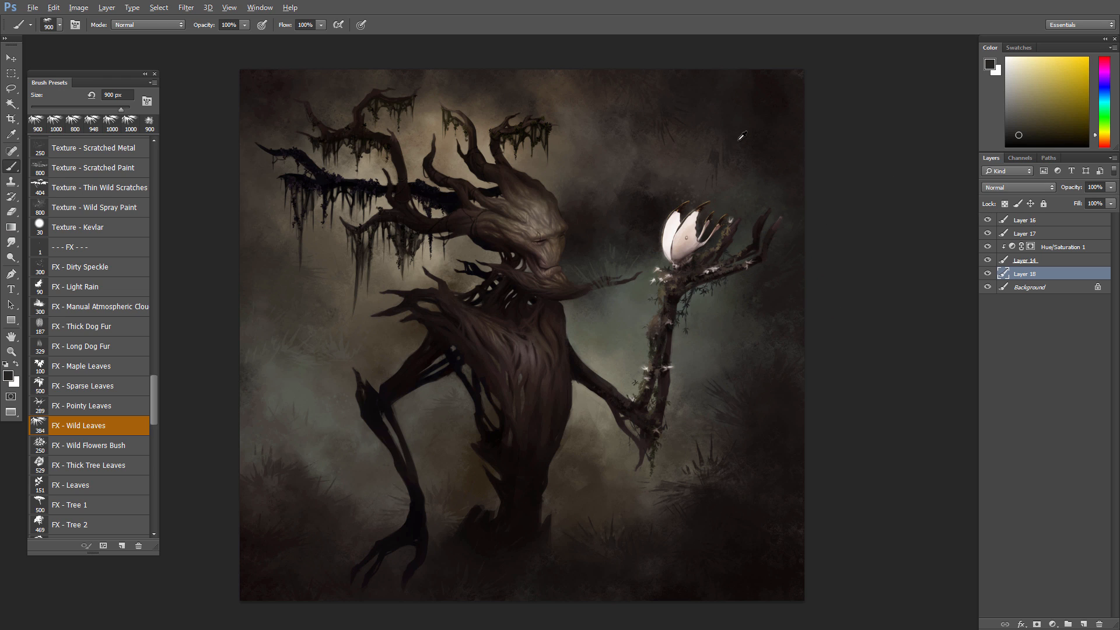
pyautogui.keyDown('alt'); pyautogui.click(273, 129); pyautogui.keyUp('alt')
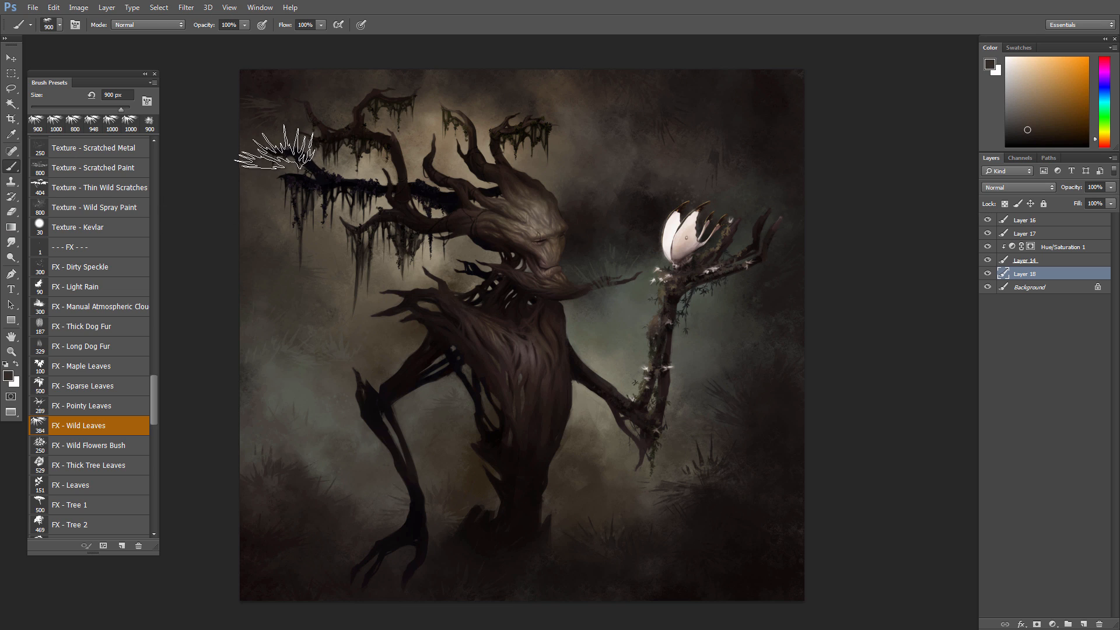
# - Stamp wild leaves in brown and grey-green tones sampled beside the trunk base, the lowered forearm and the raised arm
pyautogui.keyDown('alt'); pyautogui.click(618, 482); pyautogui.keyUp('alt')
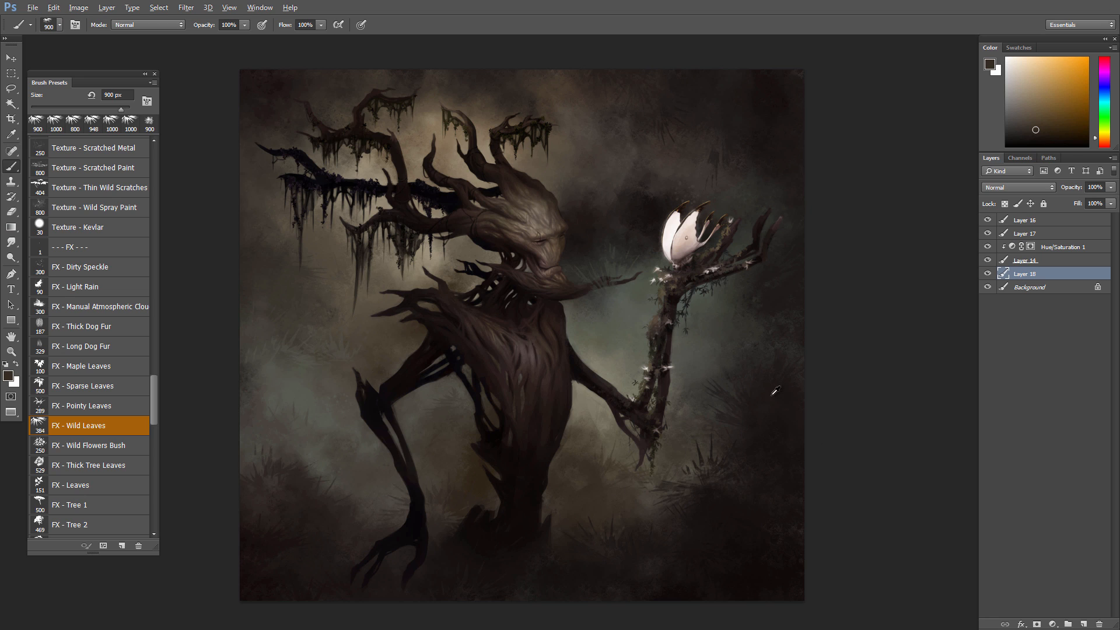
pyautogui.keyDown('alt'); pyautogui.click(345, 467); pyautogui.keyUp('alt')
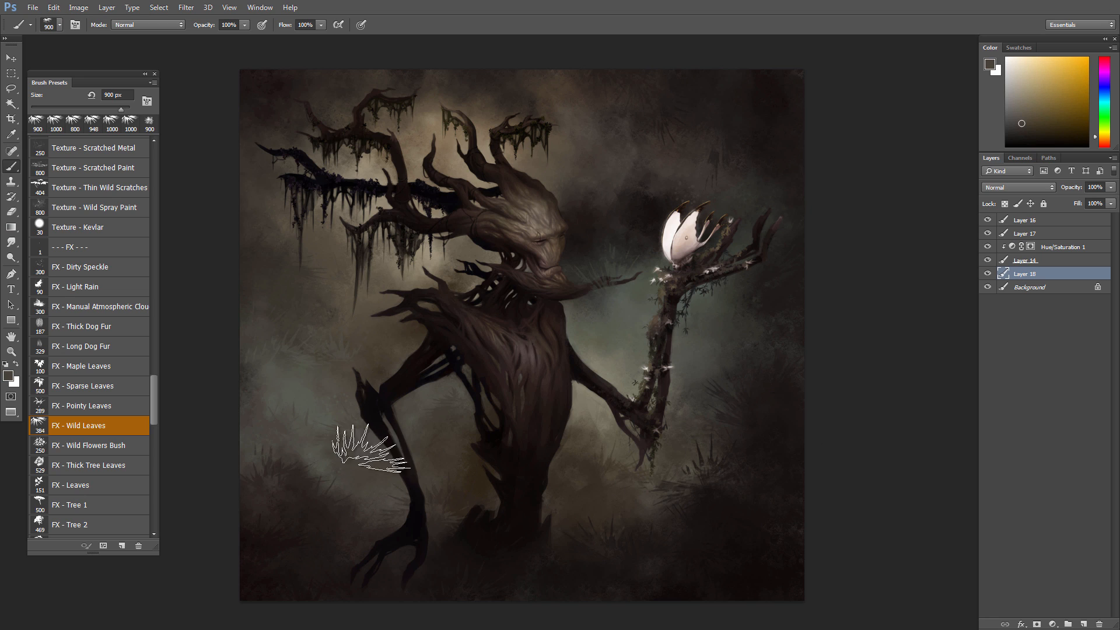
pyautogui.keyDown('alt'); pyautogui.click(643, 297); pyautogui.keyUp('alt')
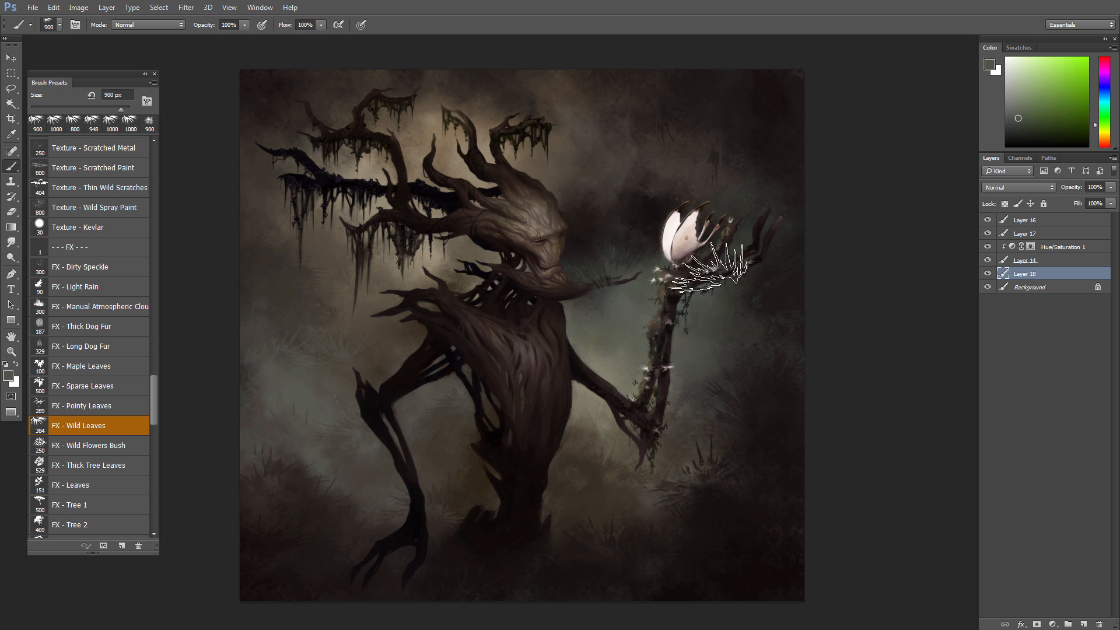
# - On Layer 17, erase the leaves overlapping the creature's beard within a selection loaded from Layer 14, and deselect
pyautogui.click(1003, 233)
pyautogui.press('e')
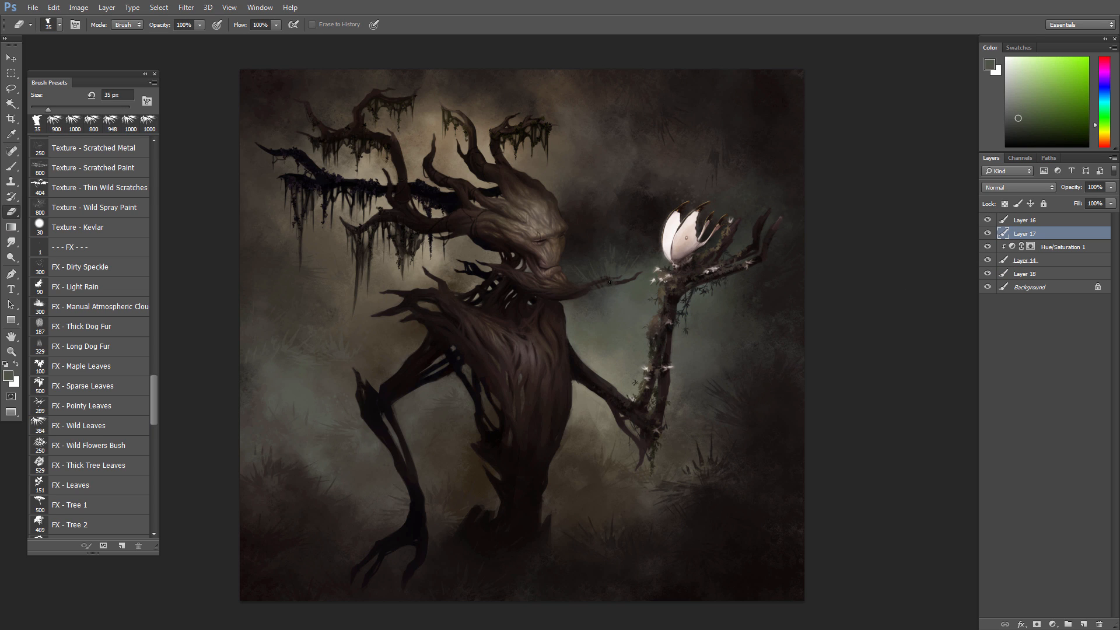
pyautogui.moveTo(609, 285); pyautogui.dragTo(841, 271)
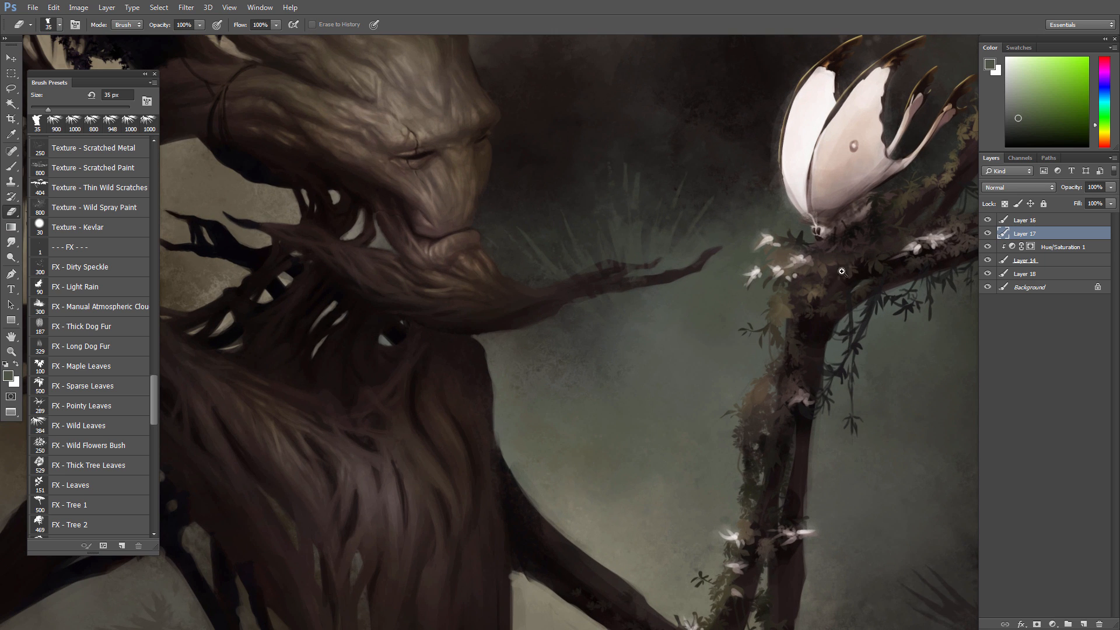
pyautogui.keyDown('ctrl'); pyautogui.click(1004, 262); pyautogui.keyUp('ctrl')
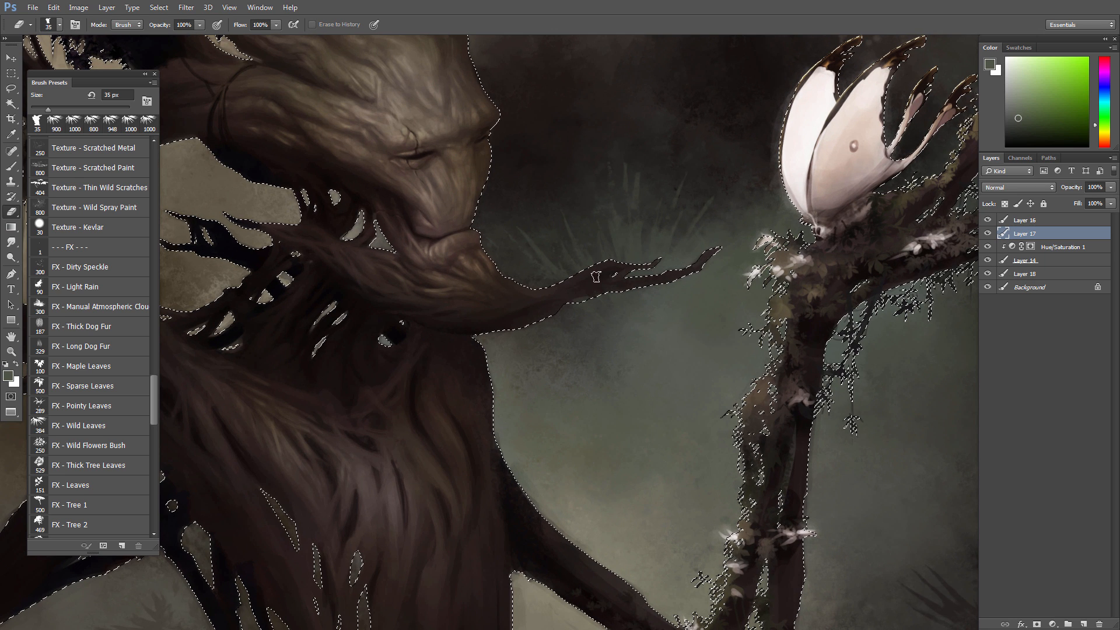
pyautogui.hotkey('ctrl', 'd')
pyautogui.moveTo(625, 353)
pyautogui.mouseDown()
pyautogui.moveTo(592, 272)
pyautogui.moveTo(585, 277)
pyautogui.mouseUp()
pyautogui.moveTo(605, 370); pyautogui.dragTo(626, 368)
pyautogui.press('b')
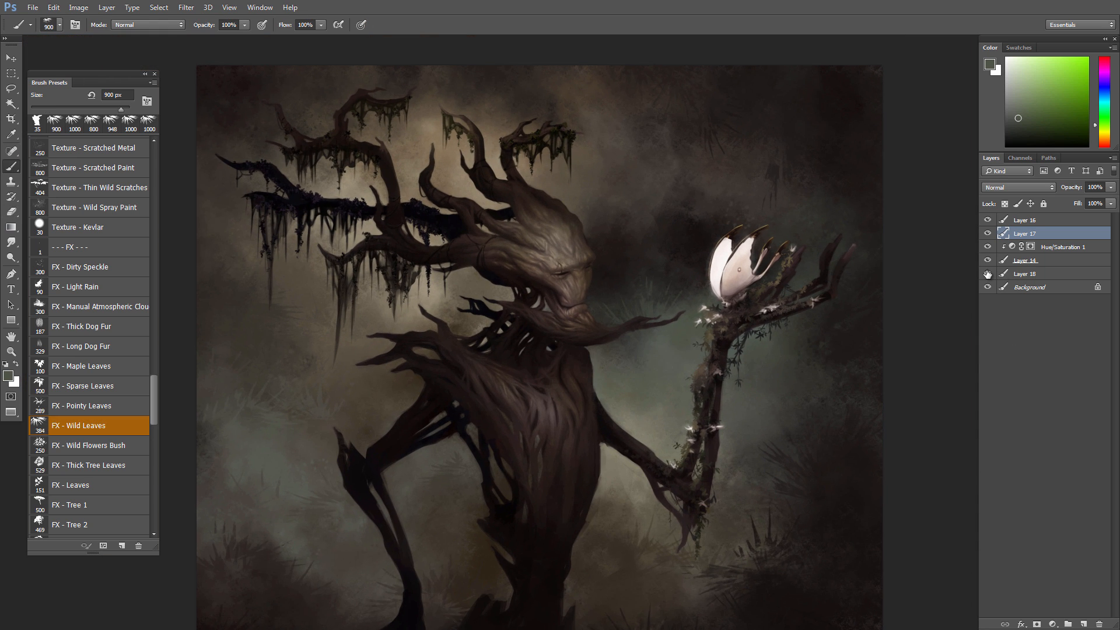
# - On Layer 18, stamp 900 px wild leaves in sampled dark tones into the background above the raised hand and the antlers
pyautogui.click(1009, 275)
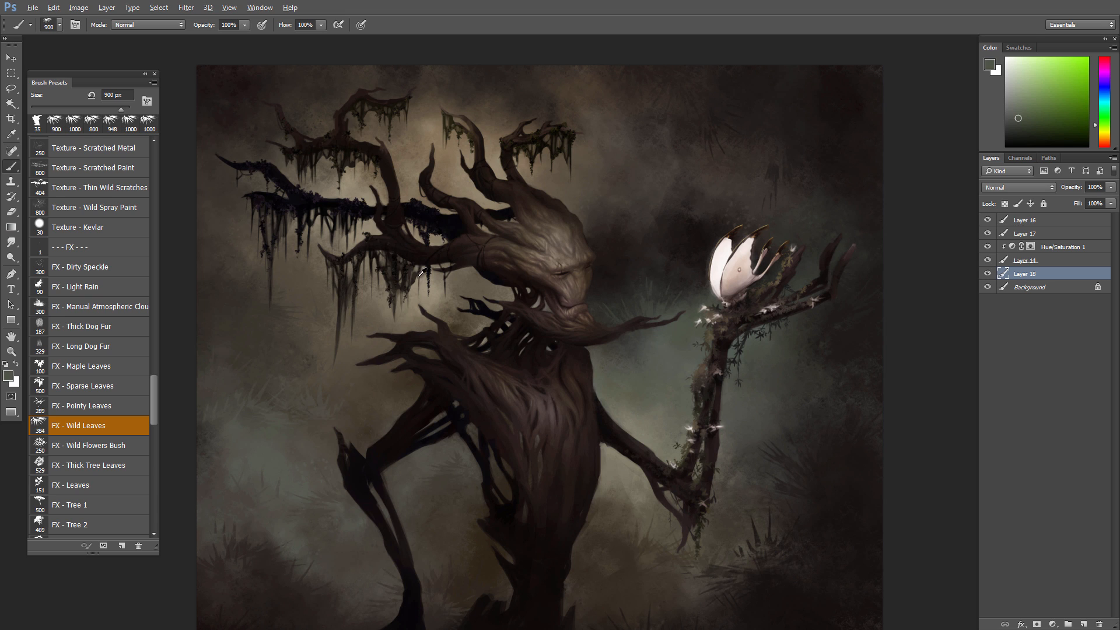
pyautogui.keyDown('alt'); pyautogui.click(866, 333); pyautogui.keyUp('alt')
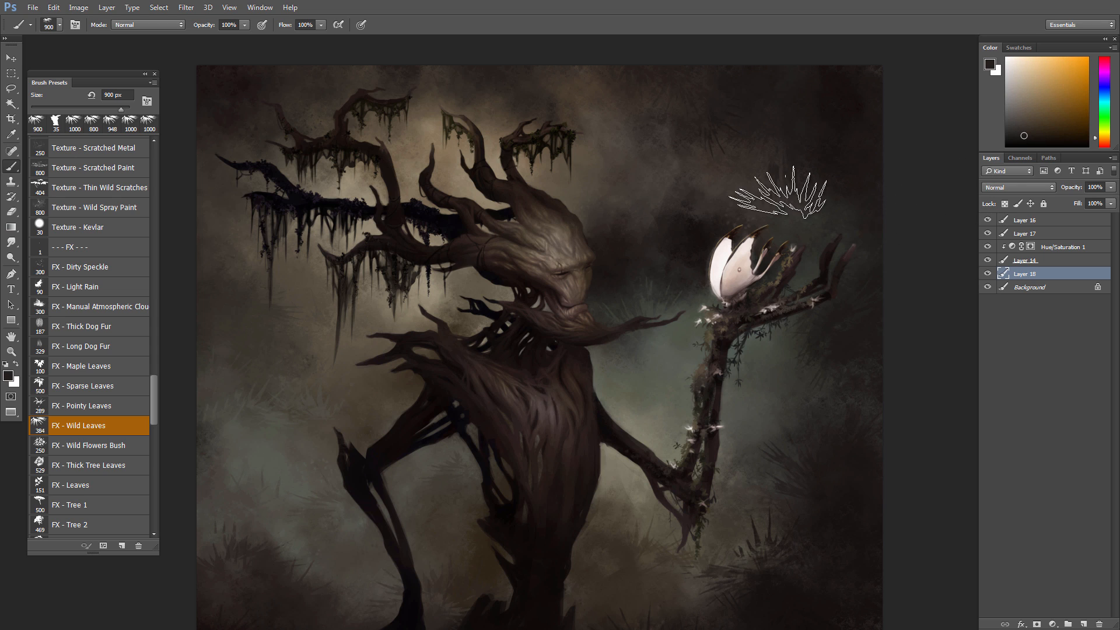
pyautogui.keyDown('alt'); pyautogui.click(771, 125); pyautogui.keyUp('alt')
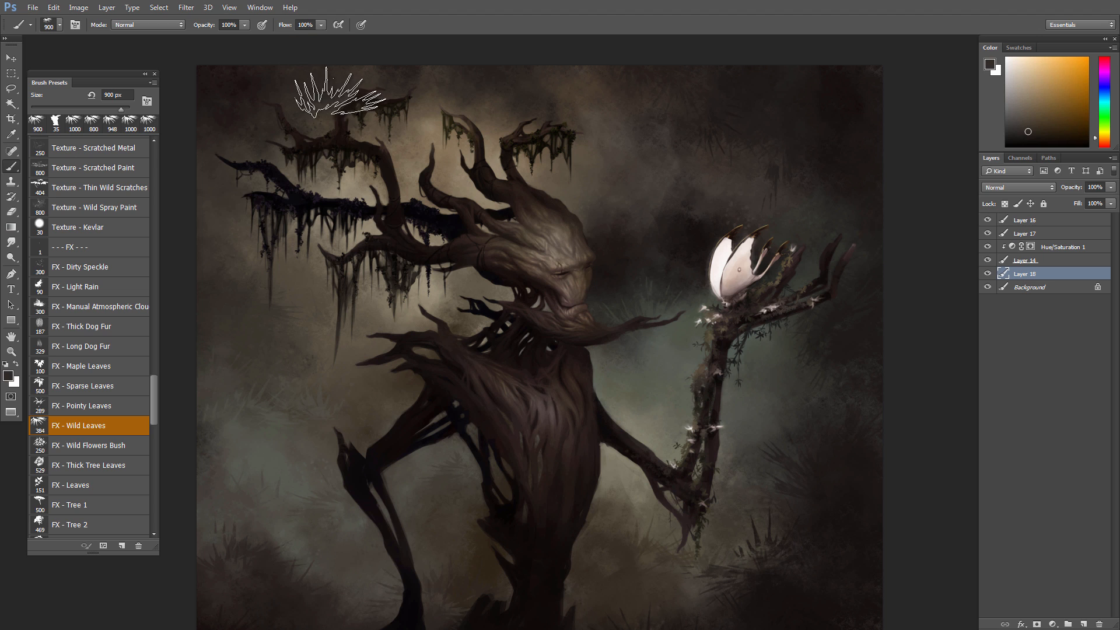
pyautogui.moveTo(385, 312); pyautogui.dragTo(427, 289)
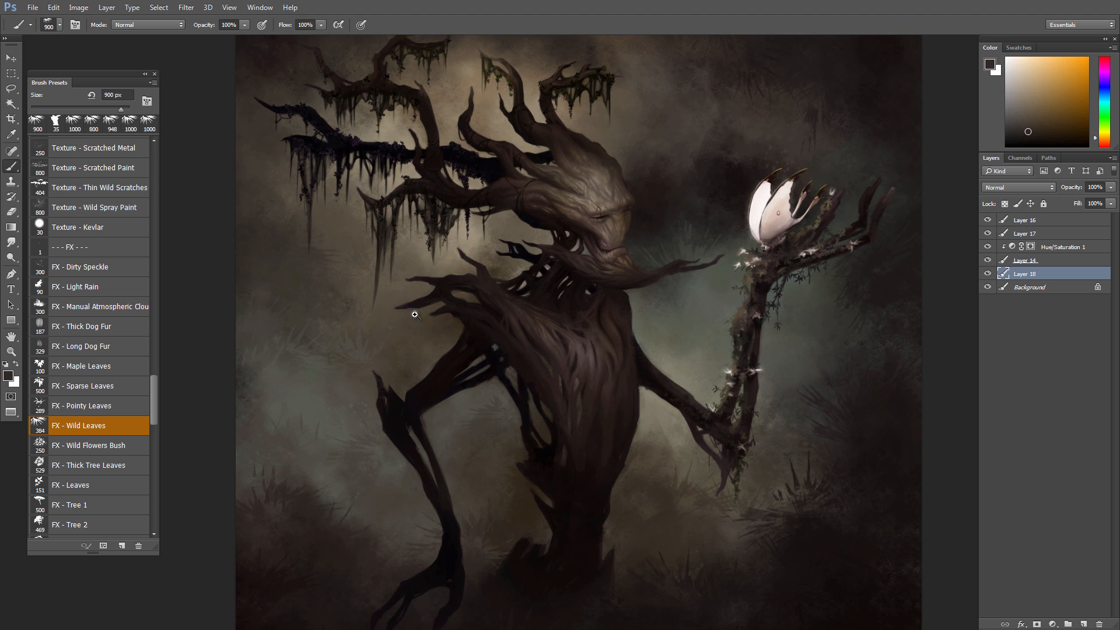
# - Stamp Pointy Leaves at 289 px in a sampled near-black brown on the ground in the painting's lower-right area
pyautogui.scroll(-1, 415, 315)
pyautogui.click(81, 406)
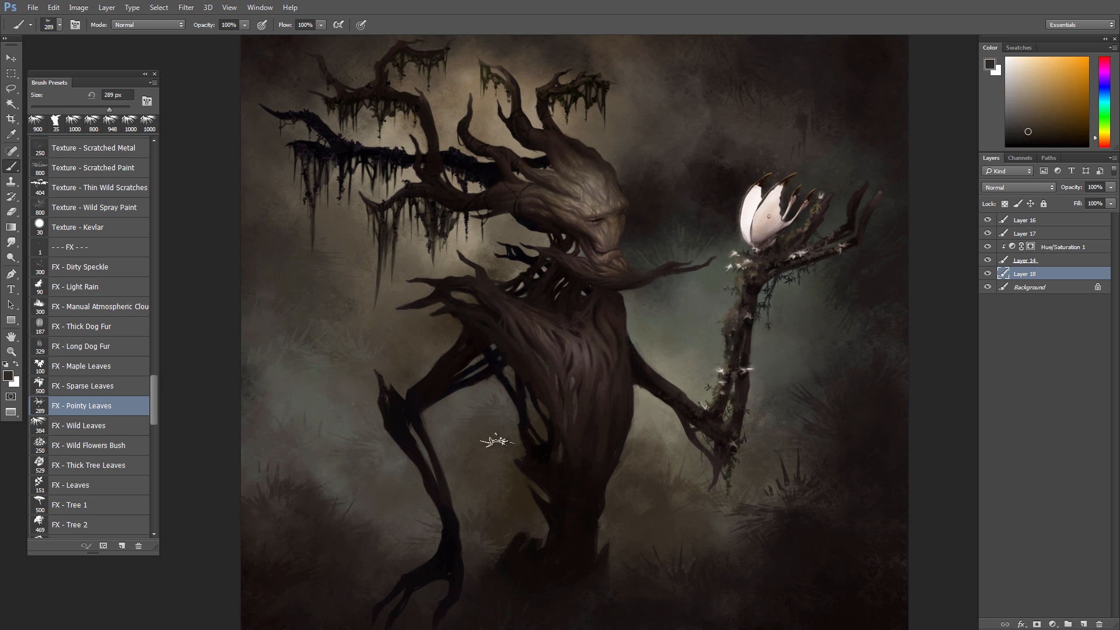
pyautogui.keyDown('alt'); pyautogui.click(798, 536); pyautogui.keyUp('alt')
pyautogui.moveTo(722, 610); pyautogui.dragTo(738, 609)
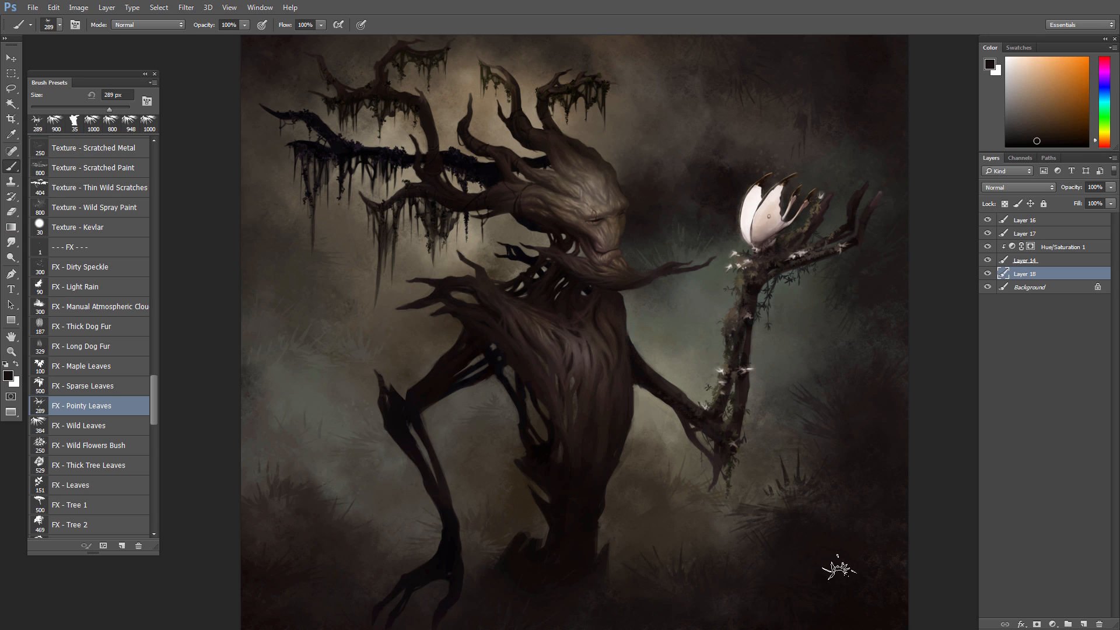
# - Try Wild Leaves at 384 px and Wild Flowers Bush at 250 px in sampled dark browns on the lower-left foliage
pyautogui.click(80, 426)
pyautogui.keyDown('alt'); pyautogui.click(320, 530); pyautogui.keyUp('alt')
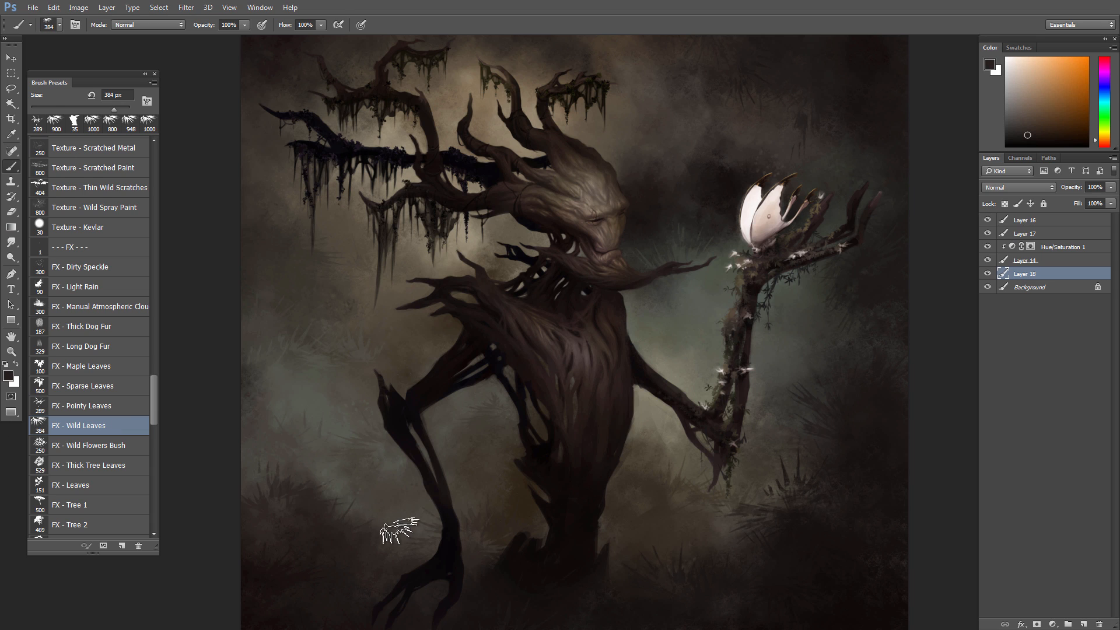
pyautogui.click(100, 449)
pyautogui.keyDown('alt'); pyautogui.click(284, 534); pyautogui.keyUp('alt')
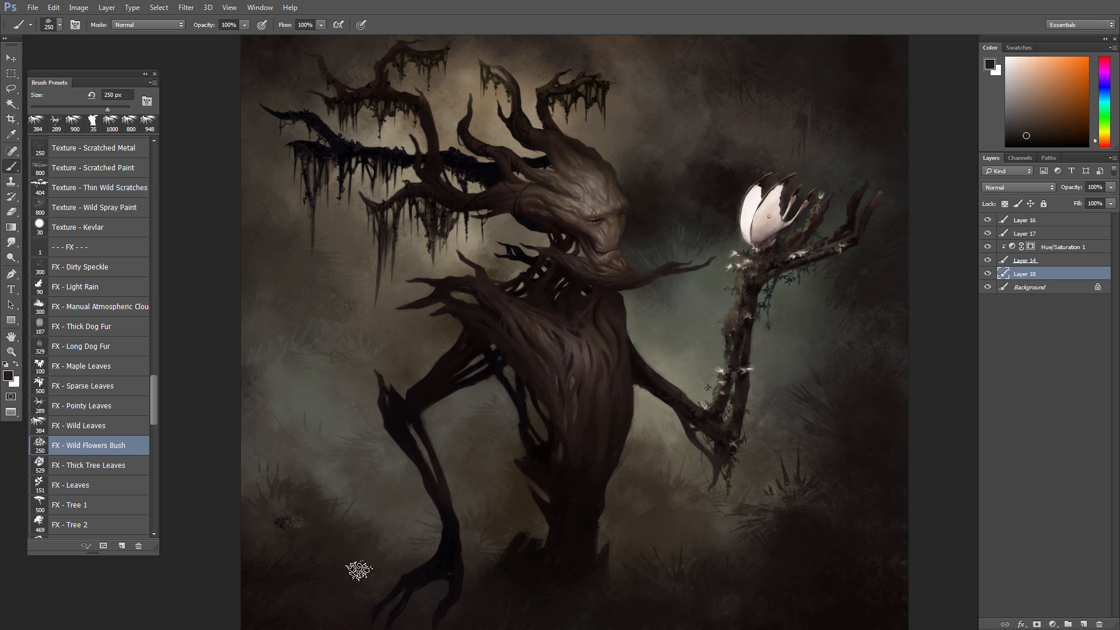
# - Stamp Thick Tree Leaves in sampled dark browns on the painting's lower-left foliage, and at 700 px on the lower-right ground
pyautogui.click(92, 465)
pyautogui.keyDown('alt'); pyautogui.click(315, 496); pyautogui.keyUp('alt')
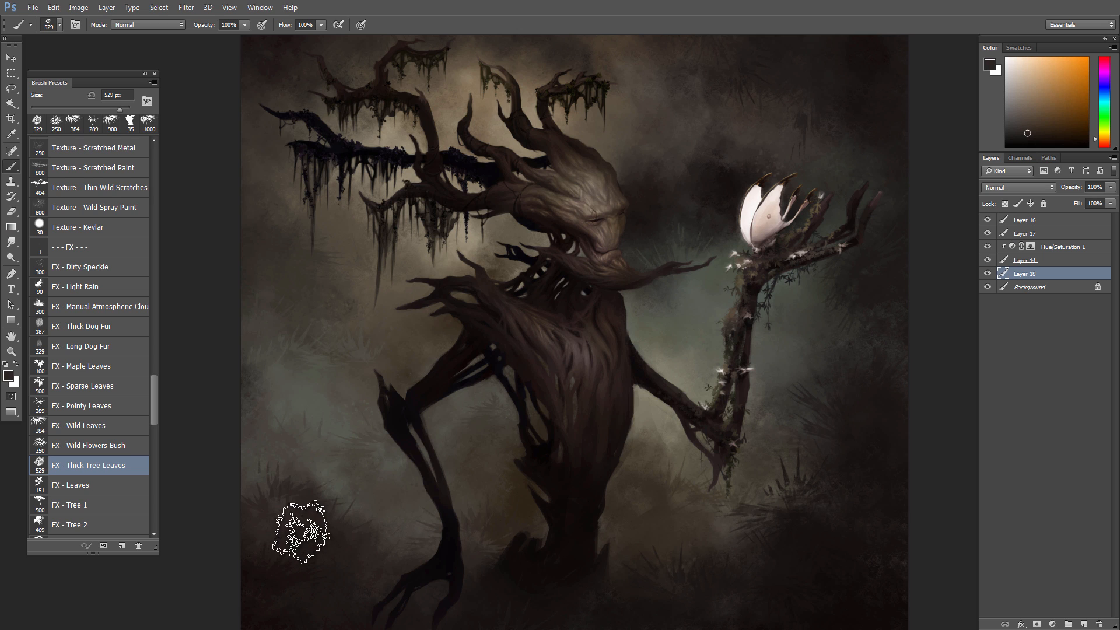
pyautogui.press(']')
pyautogui.press(']')
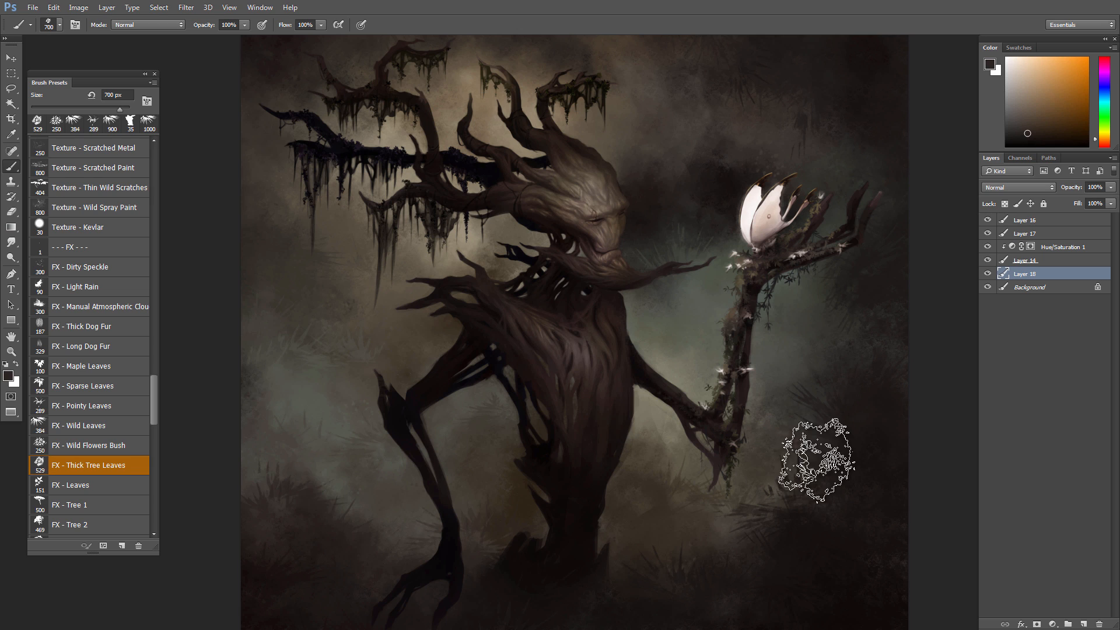
pyautogui.keyDown('alt'); pyautogui.click(809, 544); pyautogui.keyUp('alt')
pyautogui.moveTo(800, 525)
pyautogui.mouseDown()
pyautogui.moveTo(833, 554)
pyautogui.moveTo(873, 524)
pyautogui.mouseUp()
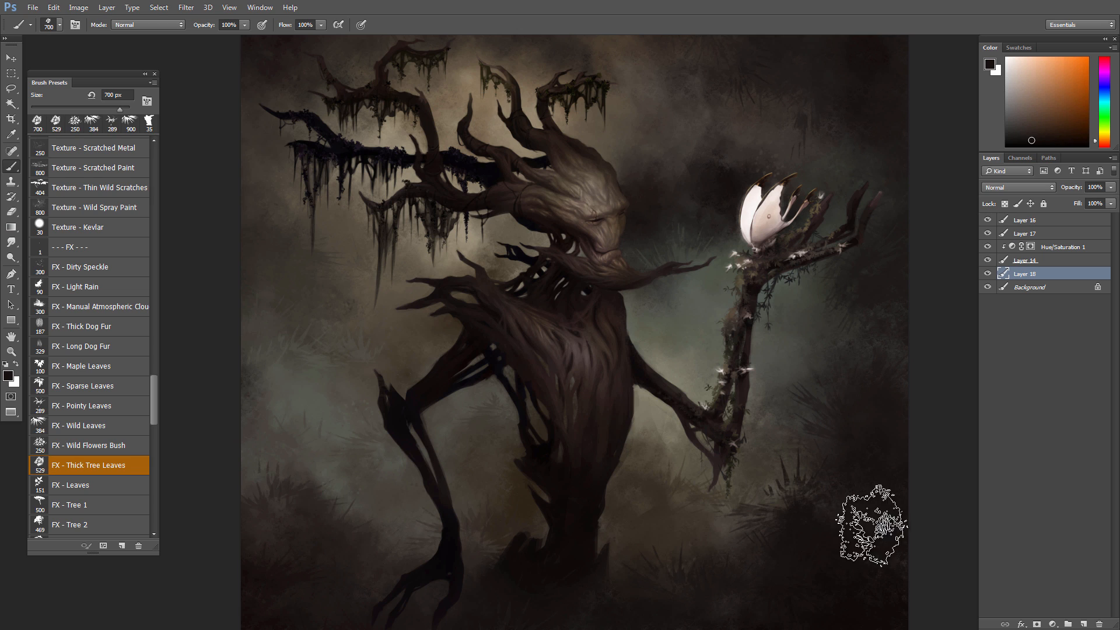
# - Stamp the Leaves brush at 500 px in repeatedly sampled dark browns across the painting's lower-left foliage
pyautogui.click(93, 487)
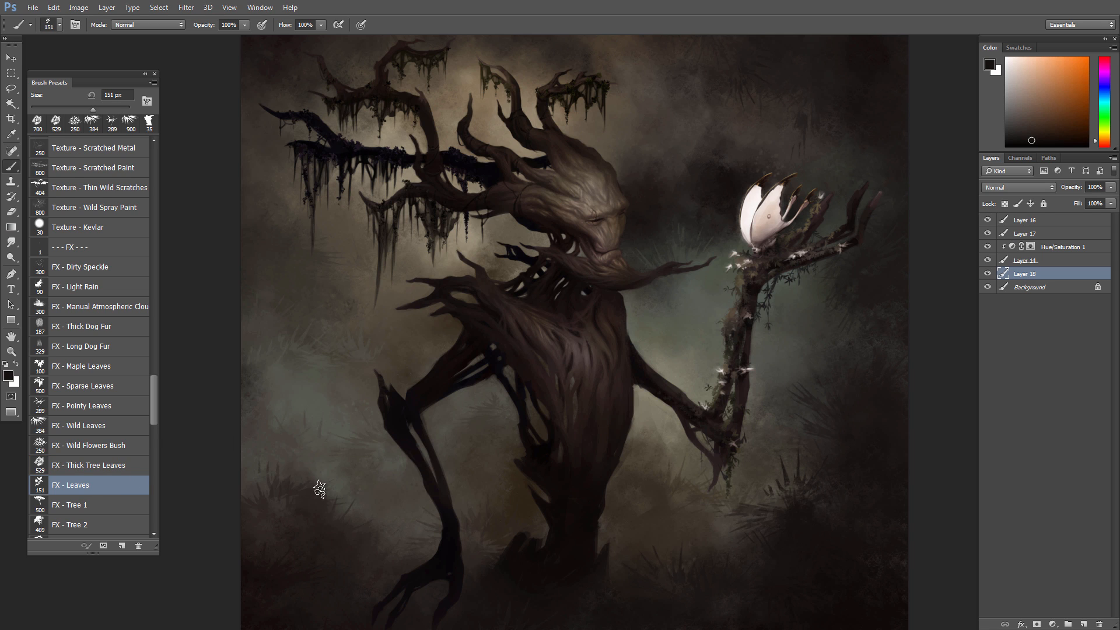
pyautogui.keyDown('alt'); pyautogui.click(312, 507); pyautogui.keyUp('alt')
pyautogui.press(']')
pyautogui.press(']')
pyautogui.press(']')
pyautogui.press(']')
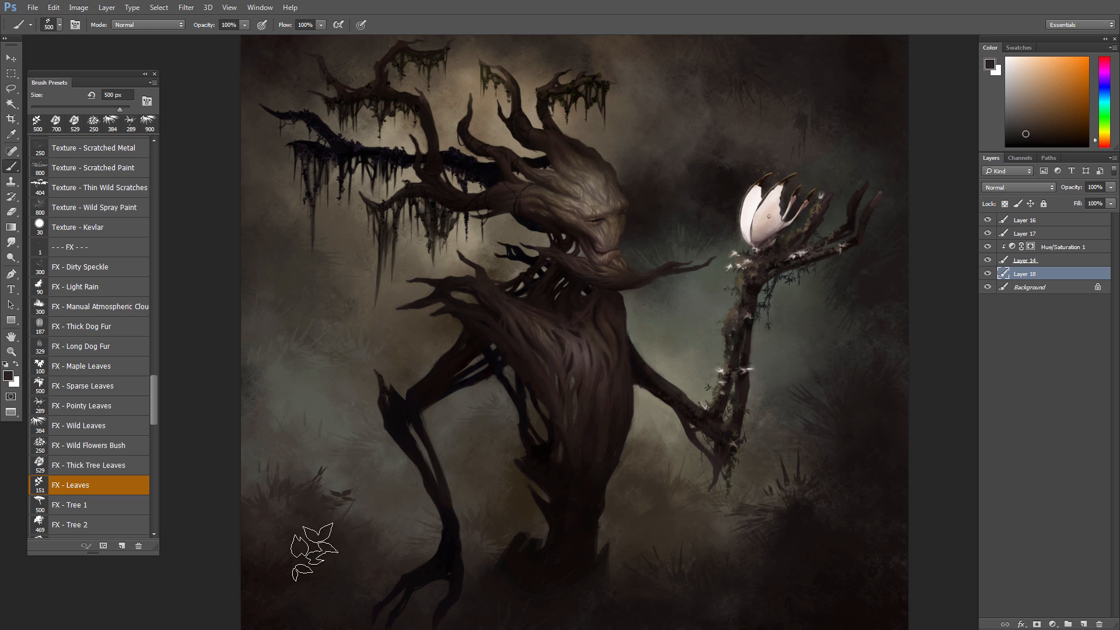
pyautogui.keyDown('alt'); pyautogui.click(300, 509); pyautogui.keyUp('alt')
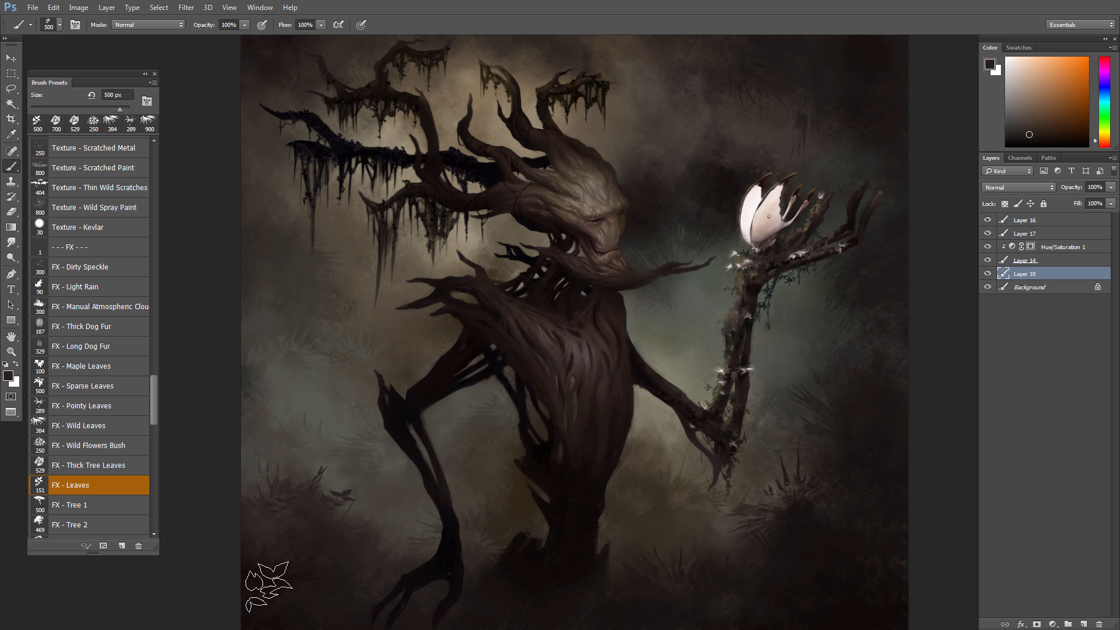
pyautogui.keyDown('alt'); pyautogui.click(287, 576); pyautogui.keyUp('alt')
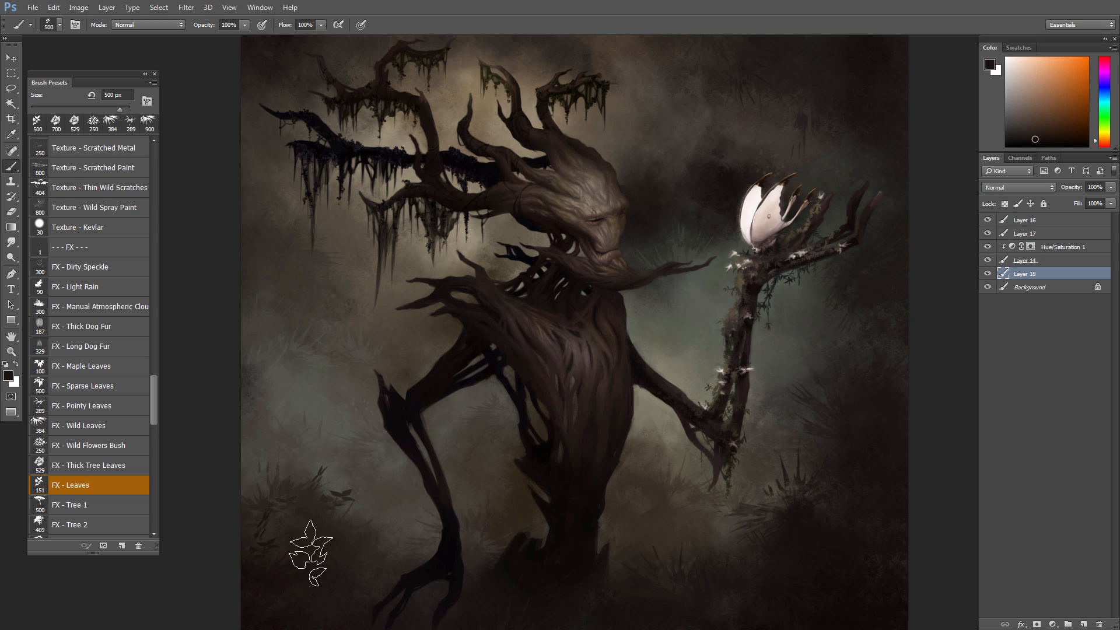
pyautogui.keyDown('alt'); pyautogui.click(309, 575); pyautogui.keyUp('alt')
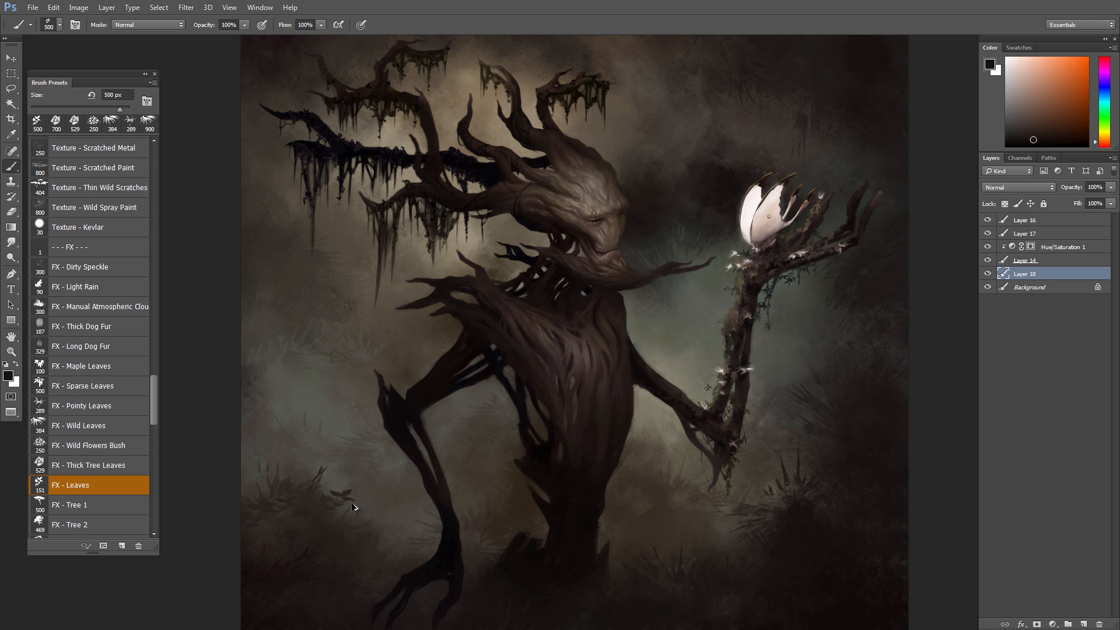
pyautogui.keyDown('alt'); pyautogui.click(274, 569); pyautogui.keyUp('alt')
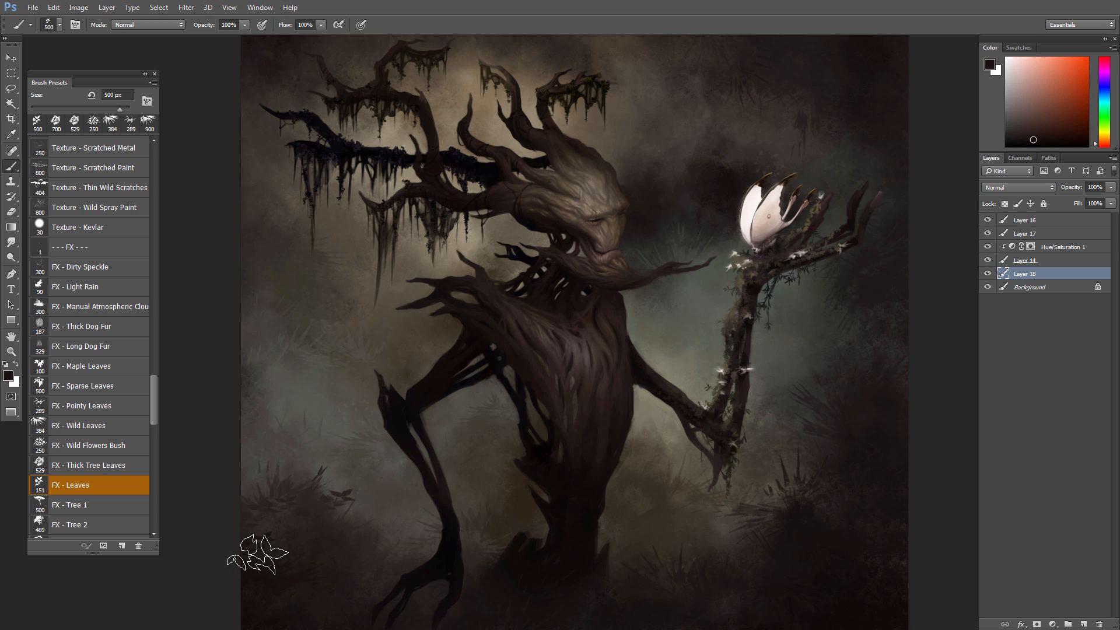
pyautogui.click(262, 537)
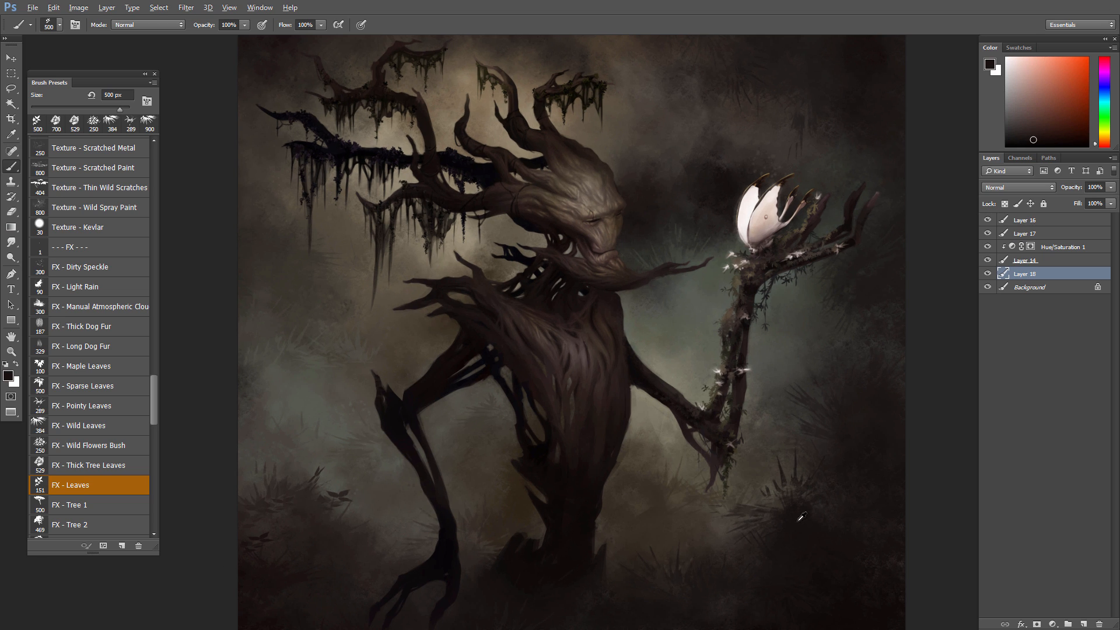
# - Stamp 500 px Leaves in sampled near-black tones along the painting's right side and into its upper corners
pyautogui.keyDown('alt'); pyautogui.click(801, 517); pyautogui.keyUp('alt')
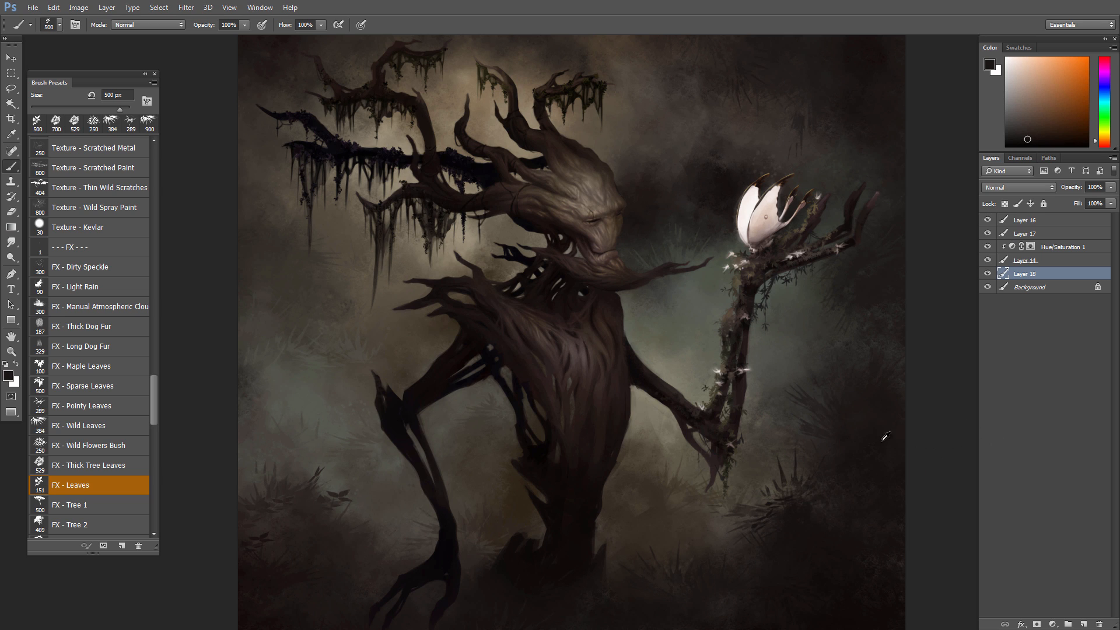
pyautogui.keyDown('alt'); pyautogui.click(875, 424); pyautogui.keyUp('alt')
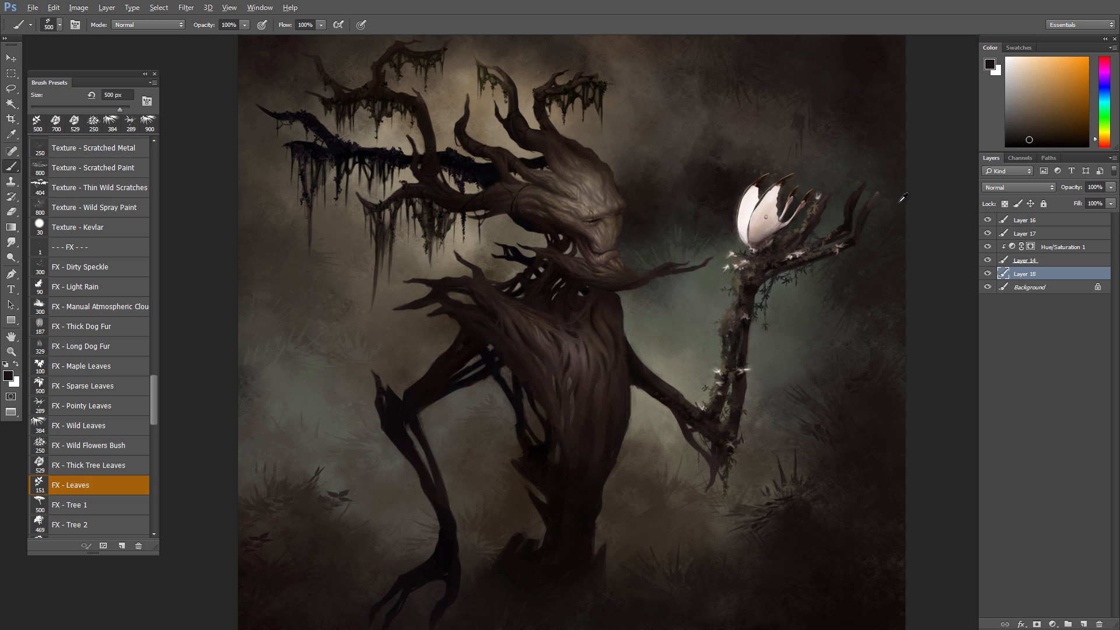
pyautogui.keyDown('alt'); pyautogui.click(892, 181); pyautogui.keyUp('alt')
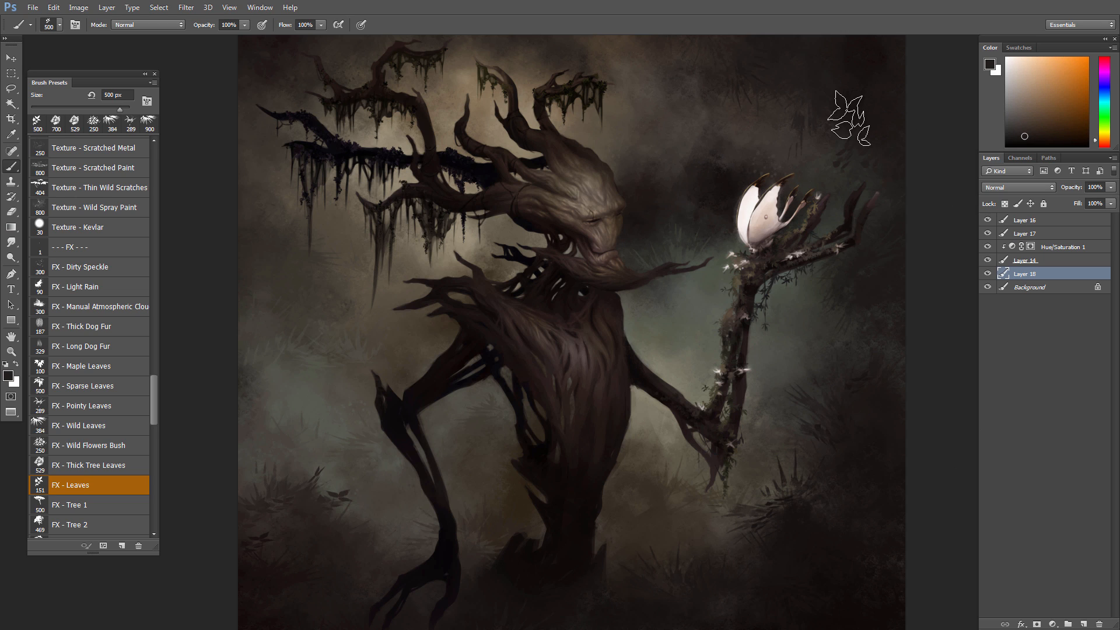
pyautogui.keyDown('alt'); pyautogui.click(863, 68); pyautogui.keyUp('alt')
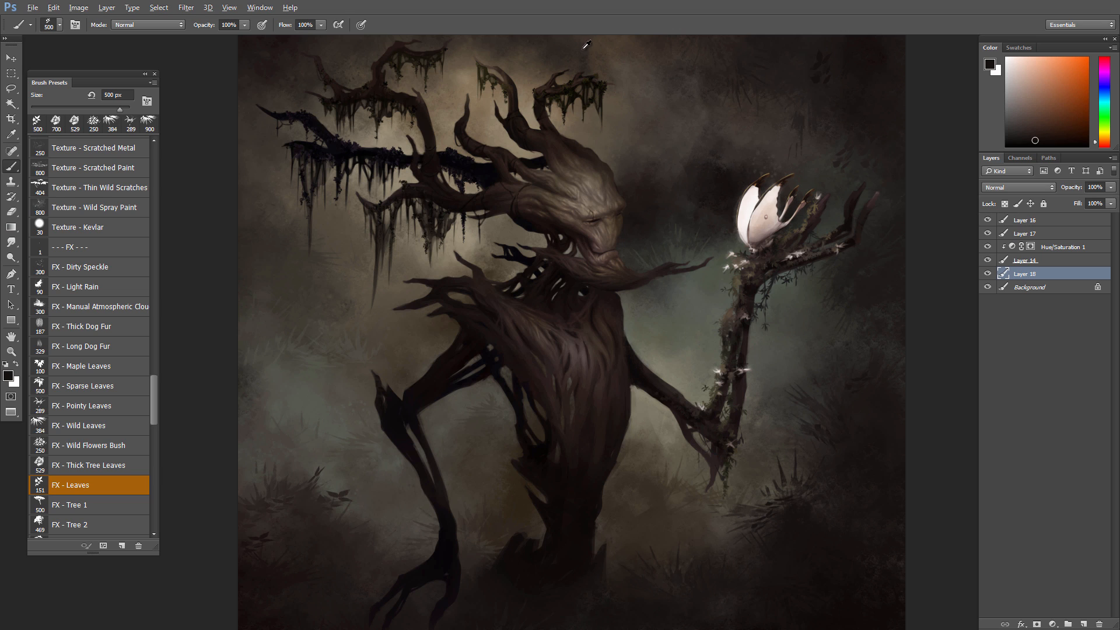
pyautogui.keyDown('alt'); pyautogui.click(275, 68); pyautogui.keyUp('alt')
# - Stamp 500 px Leaves in progressively lighter sampled dark tones into the background beside the raised forearm
pyautogui.keyDown('alt'); pyautogui.click(850, 392); pyautogui.keyUp('alt')
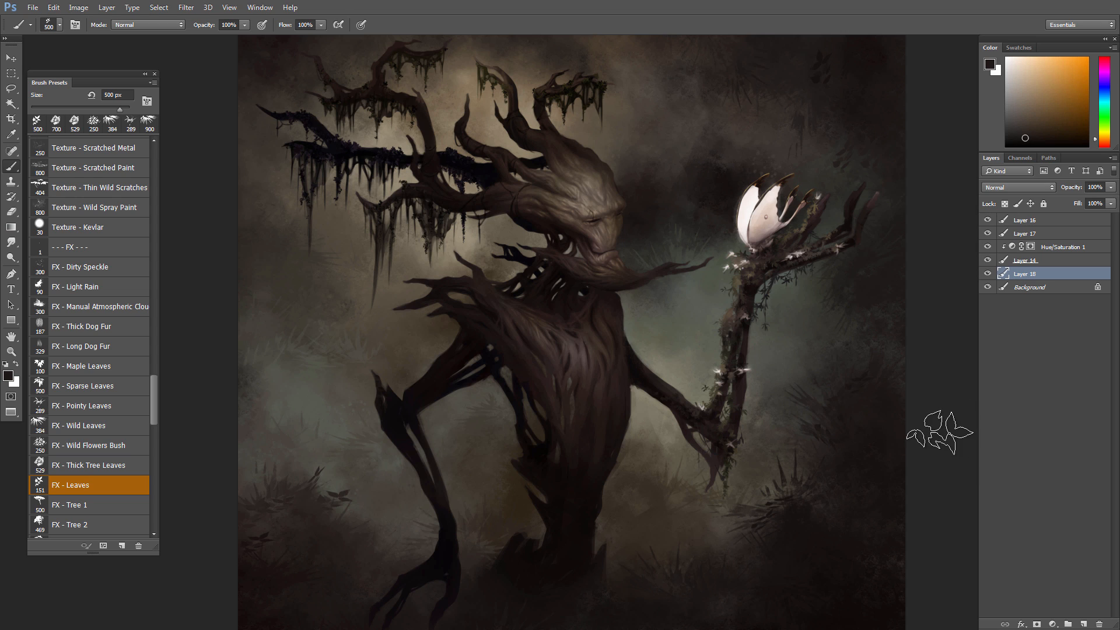
pyautogui.keyDown('alt'); pyautogui.click(840, 385); pyautogui.keyUp('alt')
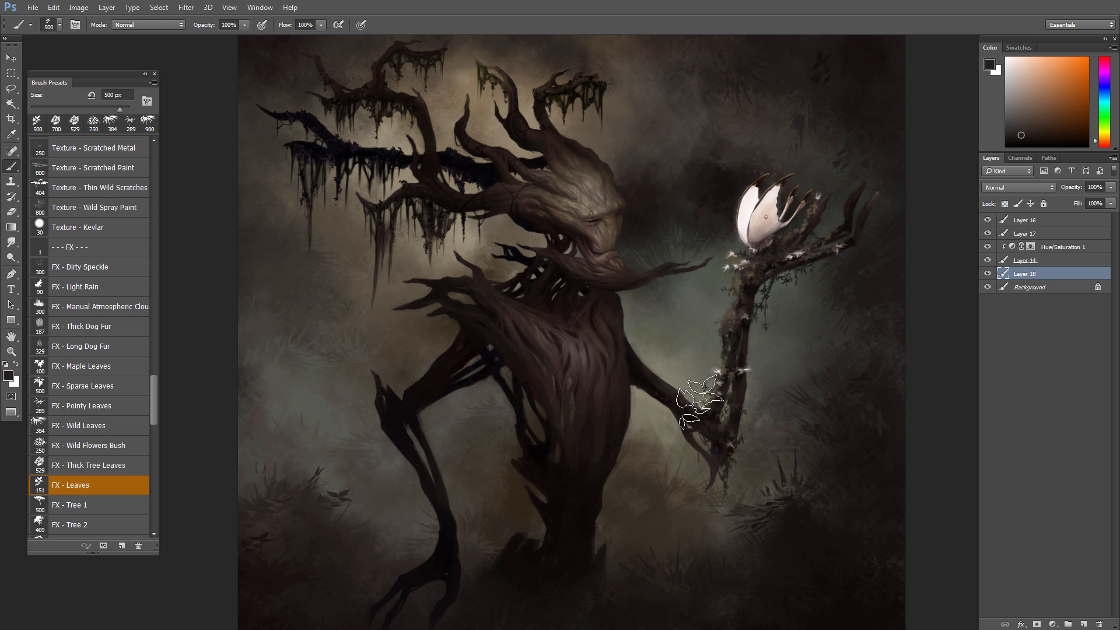
pyautogui.keyDown('alt'); pyautogui.click(810, 378); pyautogui.keyUp('alt')
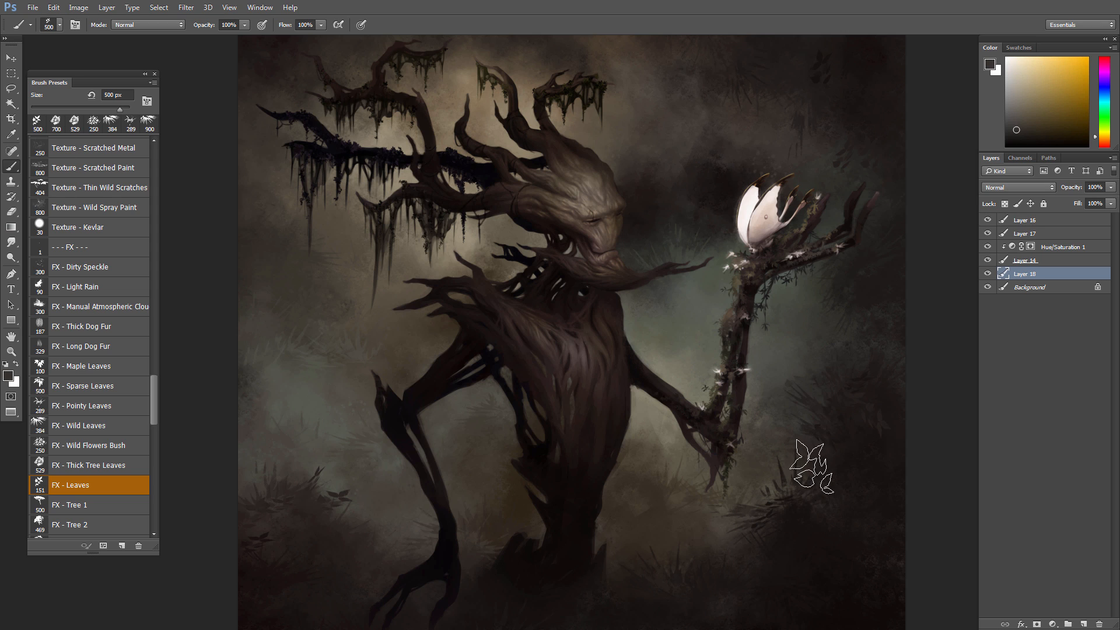
pyautogui.keyDown('alt'); pyautogui.click(791, 366); pyautogui.keyUp('alt')
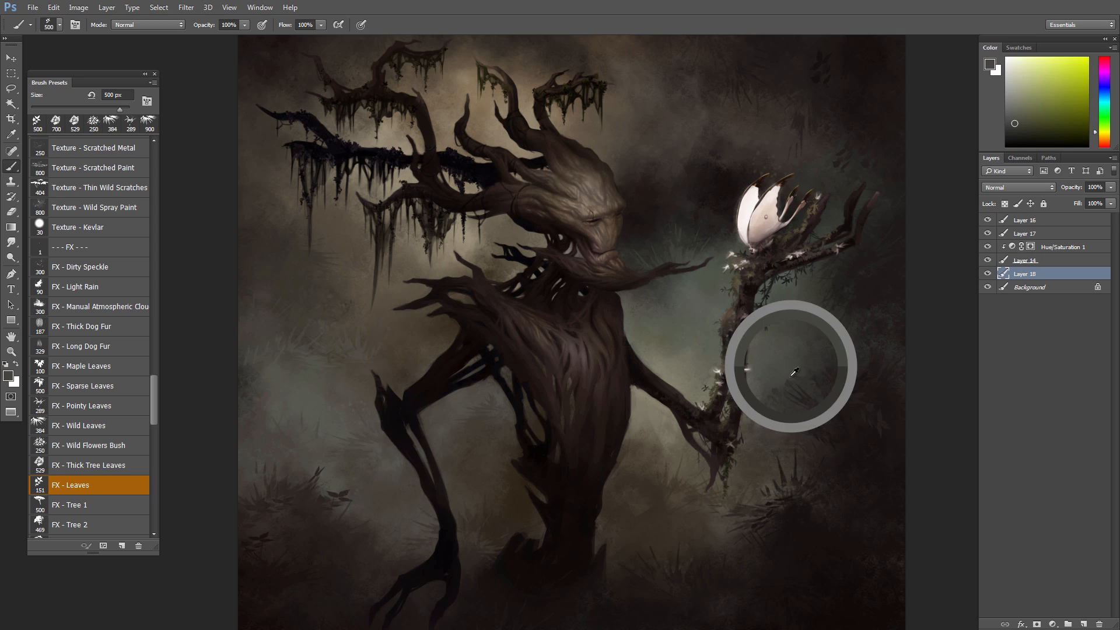
# - Switch to the Maple Leaves brush, sample dark browns from the lower-left foliage, and check the brush's tip settings
pyautogui.click(105, 465)
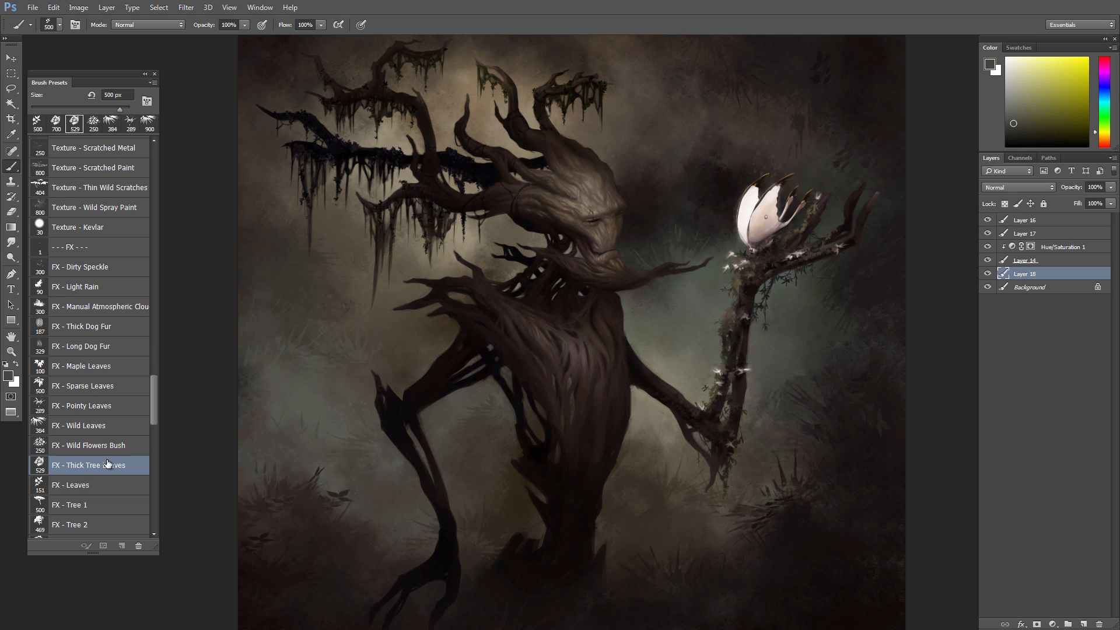
pyautogui.click(87, 372)
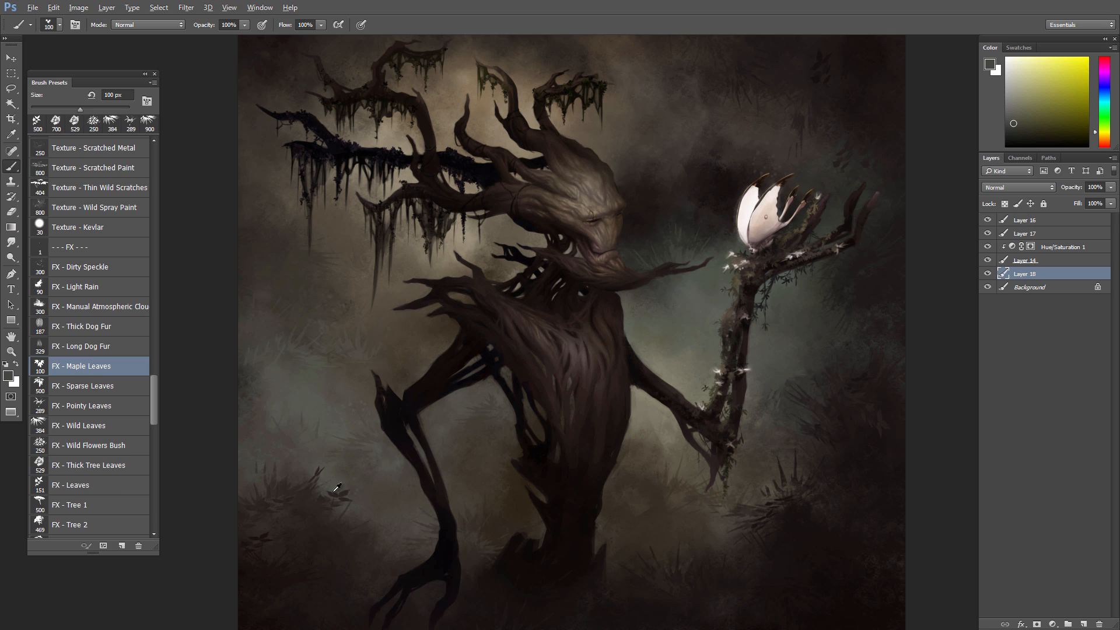
pyautogui.keyDown('alt'); pyautogui.click(302, 508); pyautogui.keyUp('alt')
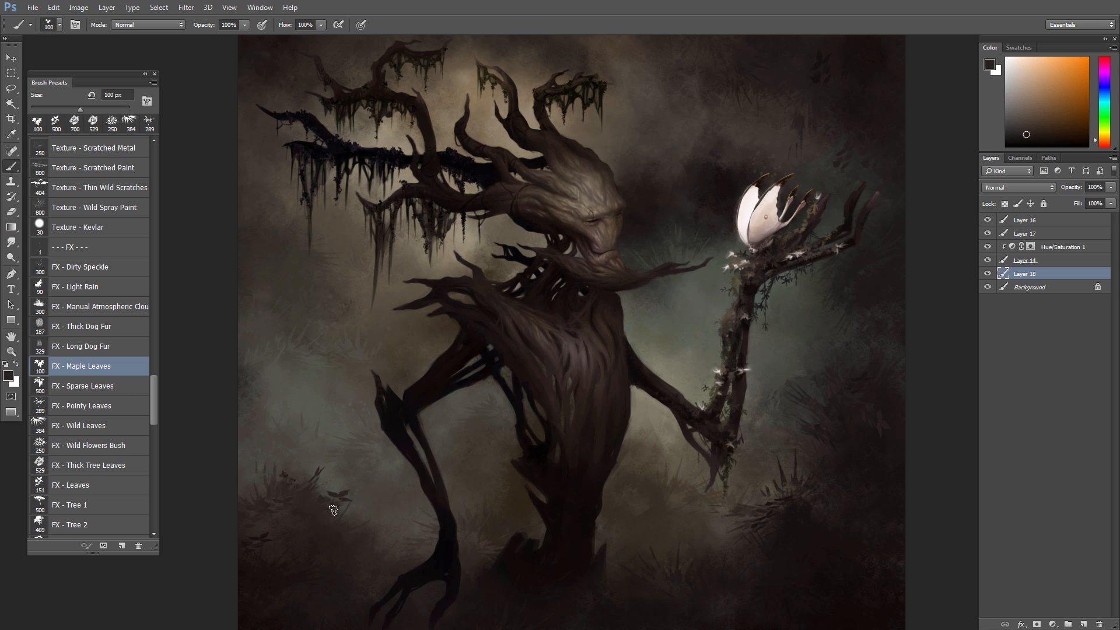
pyautogui.keyDown('alt'); pyautogui.click(346, 539); pyautogui.keyUp('alt')
pyautogui.press('F5')
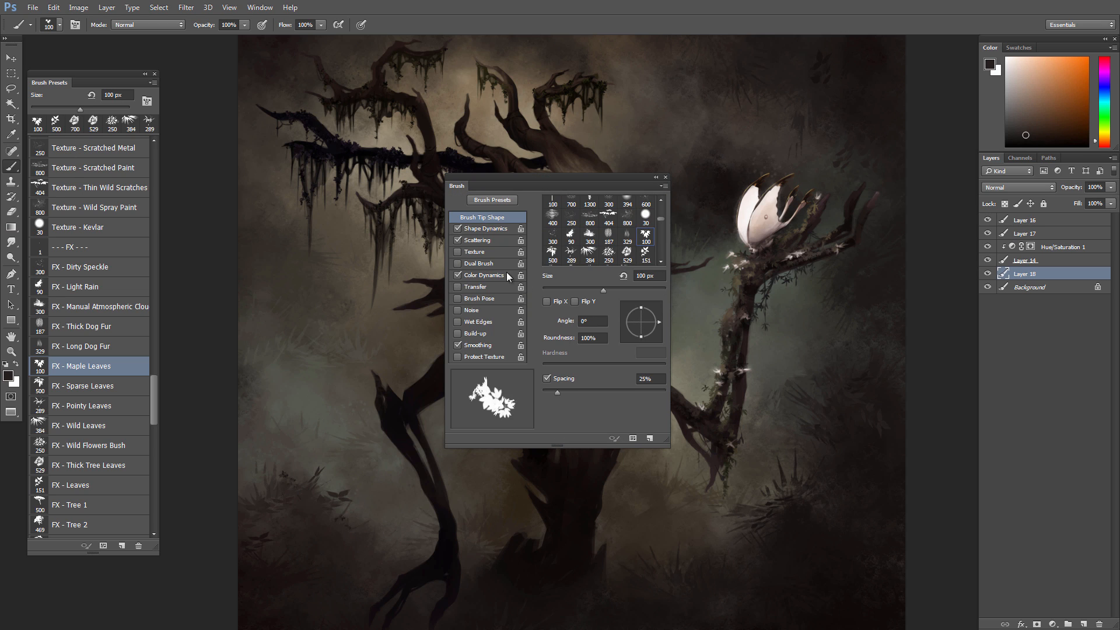
pyautogui.press('F5')
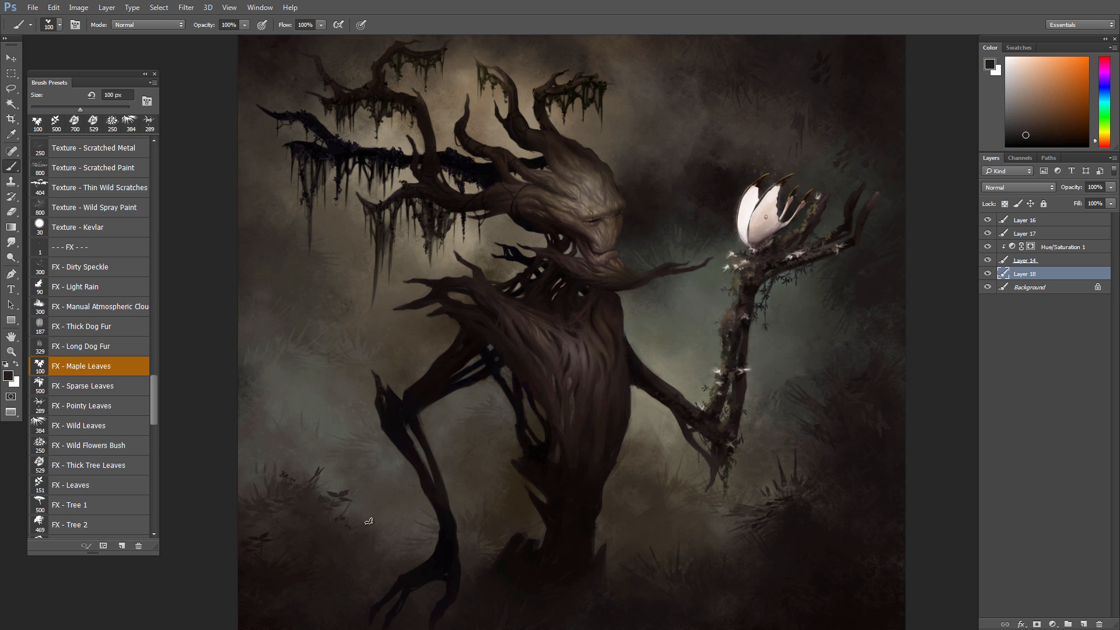
# - Stamp Maple Leaves at 200 px and 500 px in sampled dark browns on the painting's lower-left foliage
pyautogui.press(']')
pyautogui.press(']')
pyautogui.press(']')
pyautogui.keyDown('alt'); pyautogui.click(357, 542); pyautogui.keyUp('alt')
pyautogui.moveTo(352, 524); pyautogui.dragTo(365, 527)
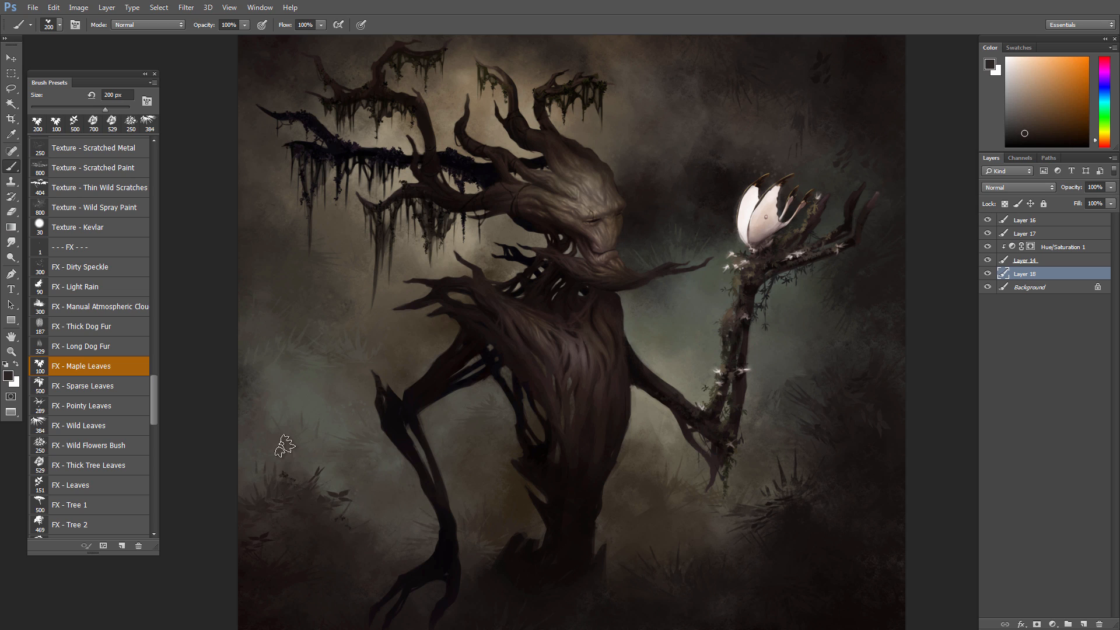
pyautogui.press(']')
pyautogui.moveTo(262, 534); pyautogui.dragTo(246, 527)
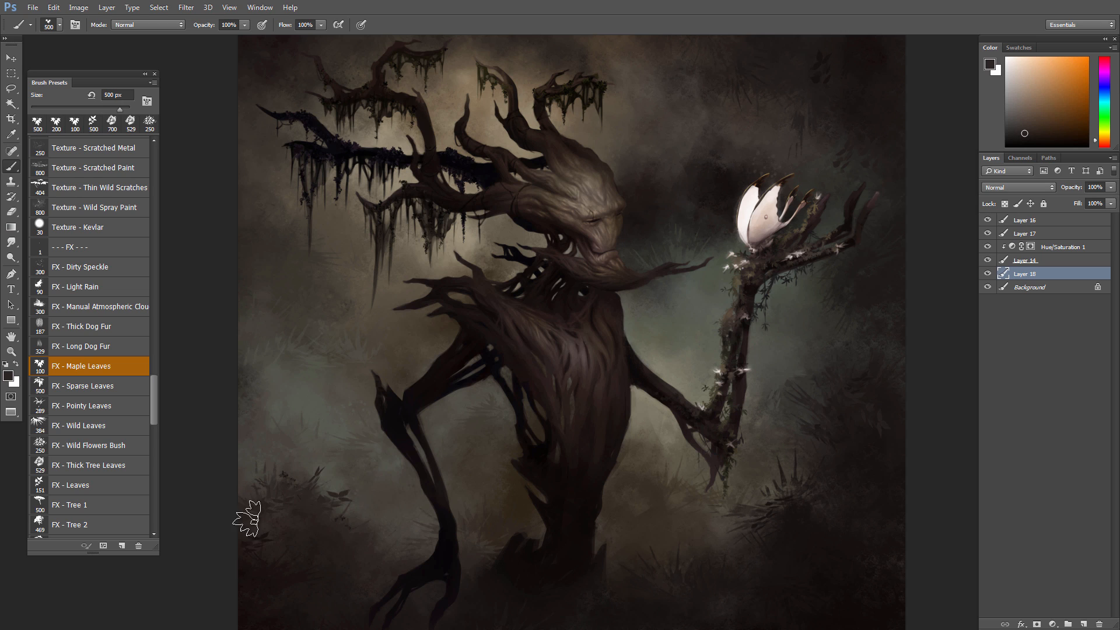
pyautogui.keyDown('alt'); pyautogui.click(299, 496); pyautogui.keyUp('alt')
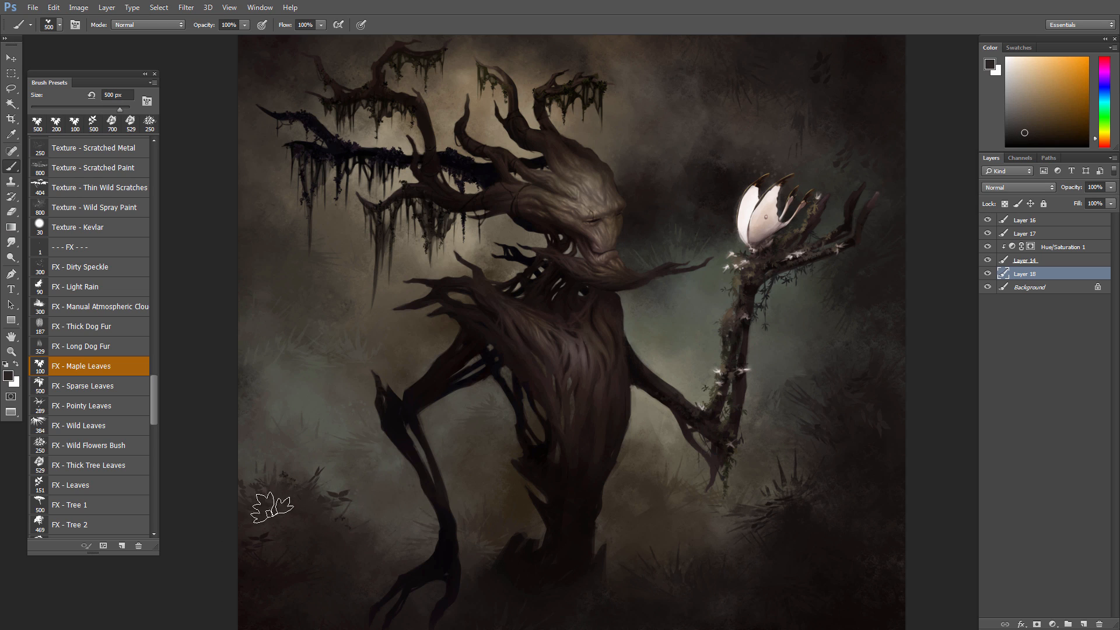
# - Stamp 500 px Maple Leaves in sampled dark tones over the foliage in the painting's lower-right area
pyautogui.keyDown('alt'); pyautogui.click(718, 567); pyautogui.keyUp('alt')
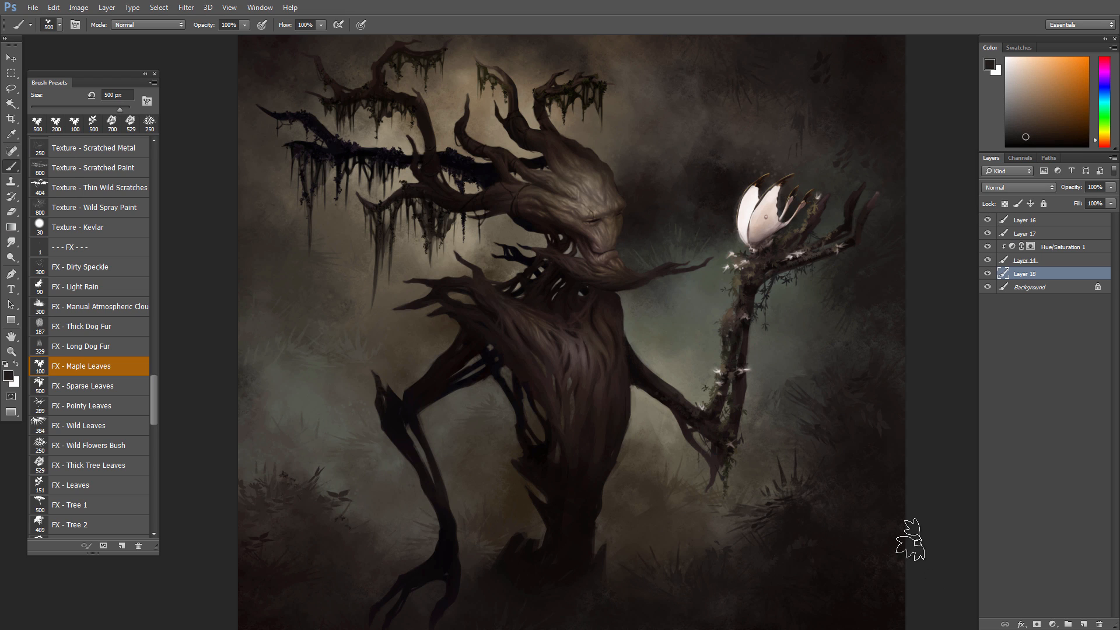
pyautogui.keyDown('alt'); pyautogui.click(822, 450); pyautogui.keyUp('alt')
pyautogui.keyDown('alt'); pyautogui.click(849, 419); pyautogui.keyUp('alt')
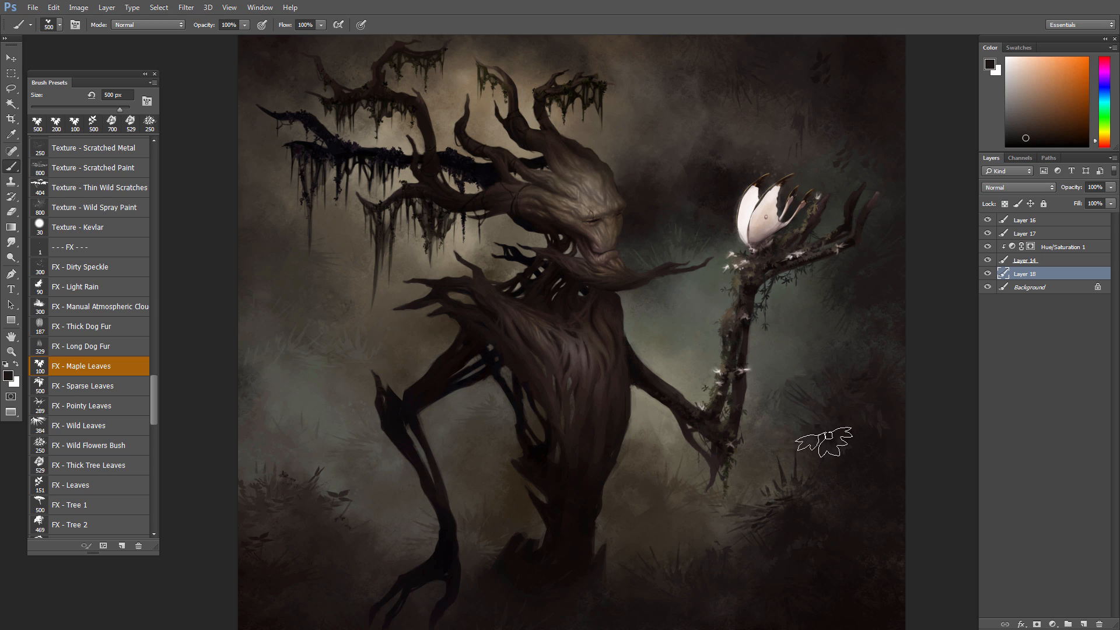
pyautogui.moveTo(825, 446)
pyautogui.mouseDown()
pyautogui.moveTo(785, 424)
pyautogui.moveTo(865, 445)
pyautogui.moveTo(835, 435)
pyautogui.moveTo(900, 445)
pyautogui.moveTo(820, 423)
pyautogui.moveTo(901, 436)
pyautogui.mouseUp()
pyautogui.keyDown('alt'); pyautogui.click(797, 414); pyautogui.keyUp('alt')
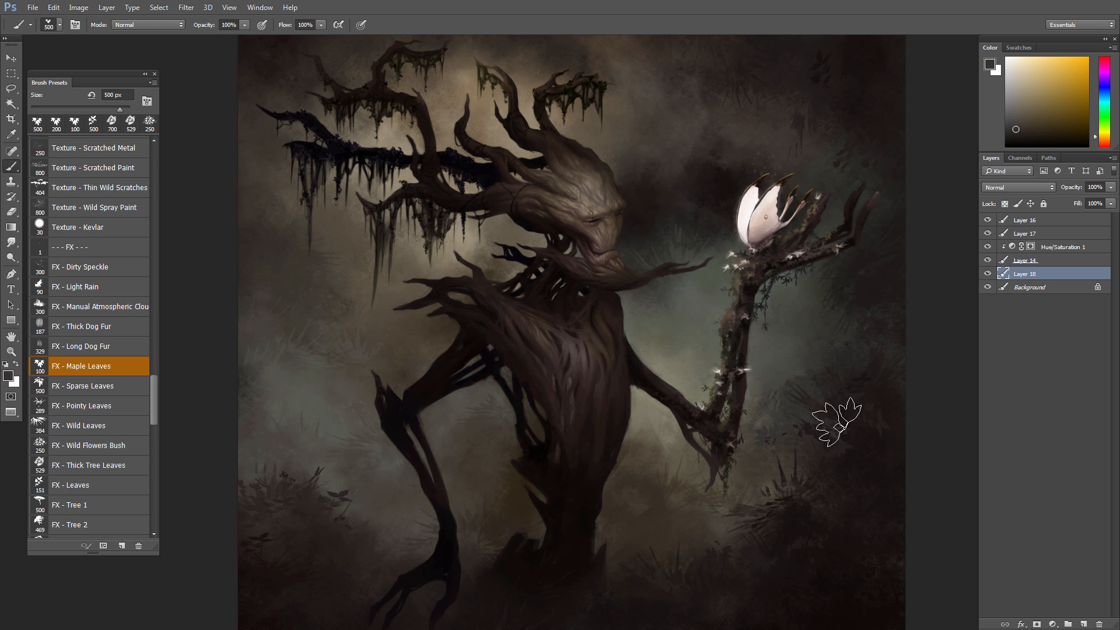
pyautogui.moveTo(818, 423); pyautogui.dragTo(904, 420)
pyautogui.keyDown('alt'); pyautogui.click(859, 421); pyautogui.keyUp('alt')
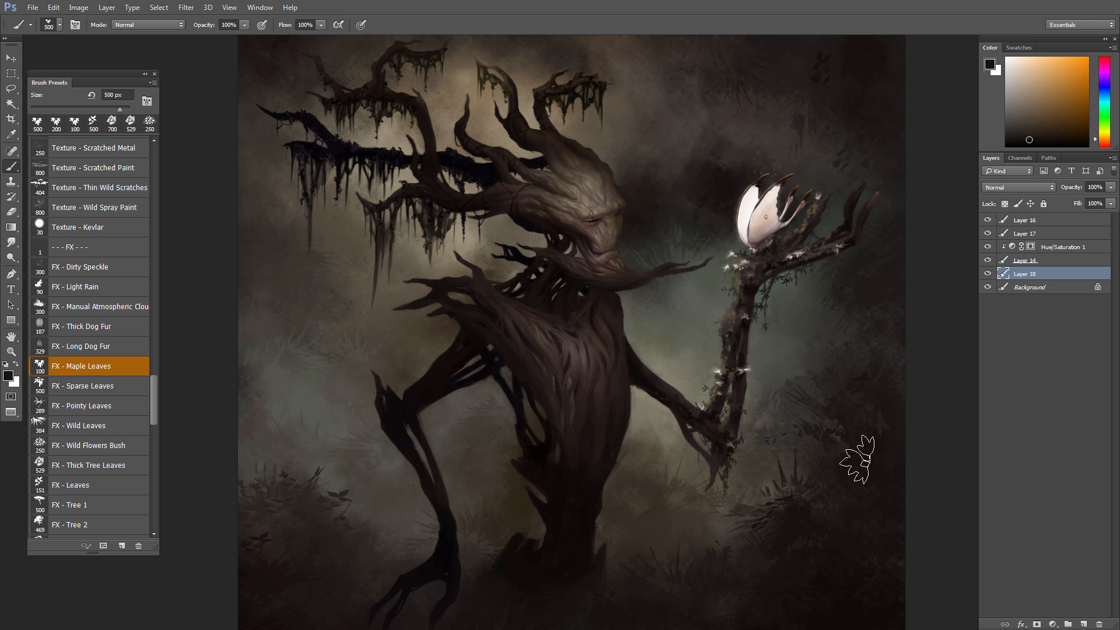
# - Stamp 500 px Maple Leaves in sampled dark greys into the background around the raised hand
pyautogui.keyDown('alt'); pyautogui.click(856, 365); pyautogui.keyUp('alt')
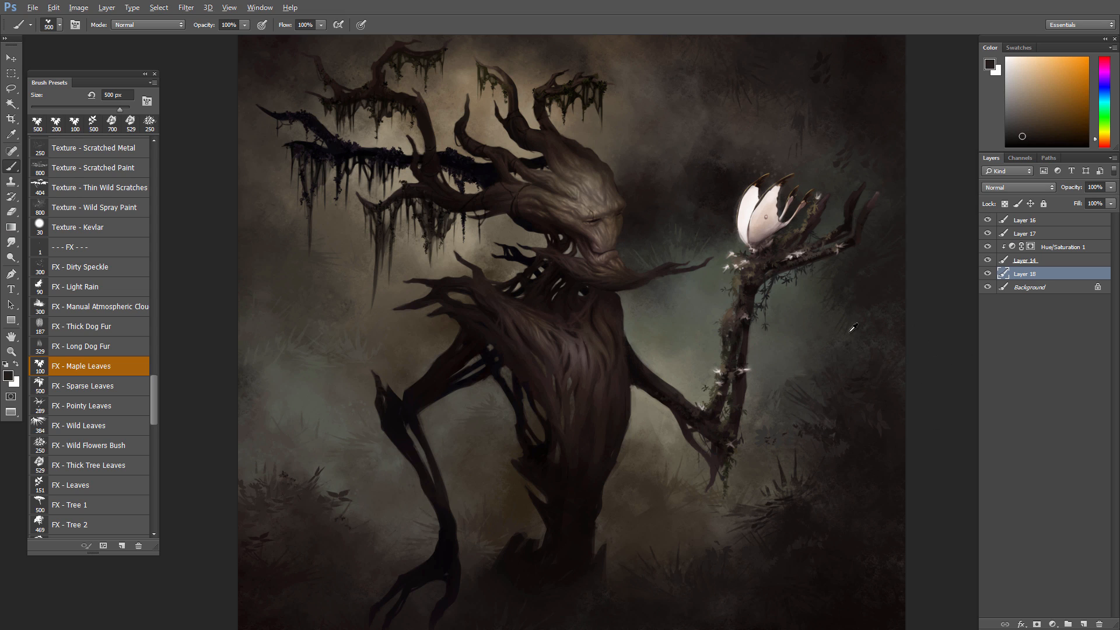
pyautogui.keyDown('alt'); pyautogui.click(840, 305); pyautogui.keyUp('alt')
pyautogui.keyDown('alt'); pyautogui.click(841, 303); pyautogui.keyUp('alt')
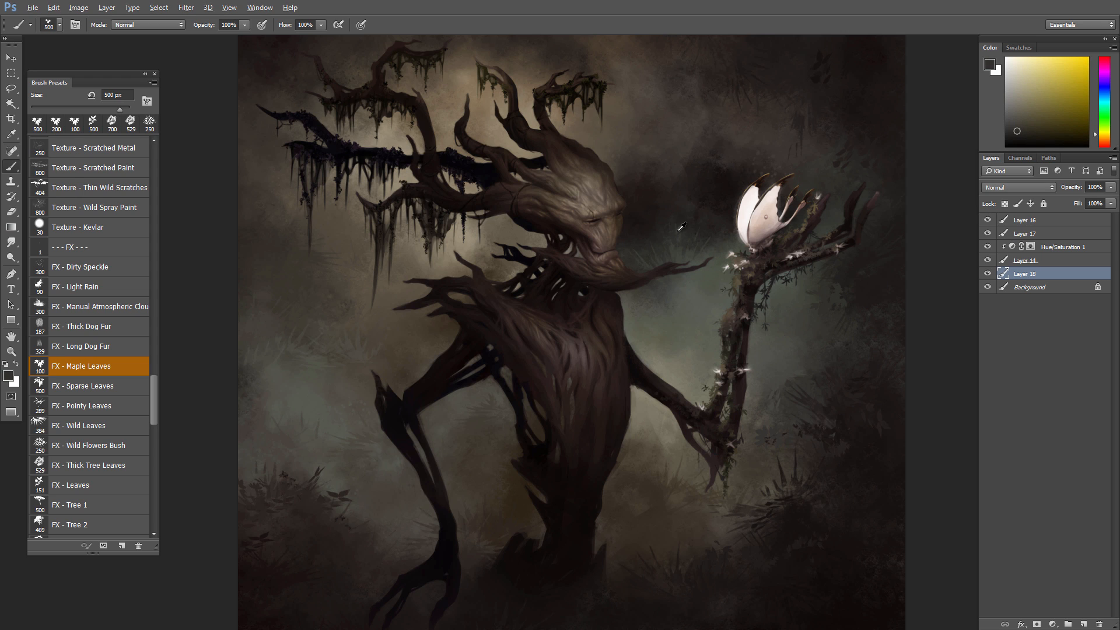
pyautogui.keyDown('alt'); pyautogui.click(684, 213); pyautogui.keyUp('alt')
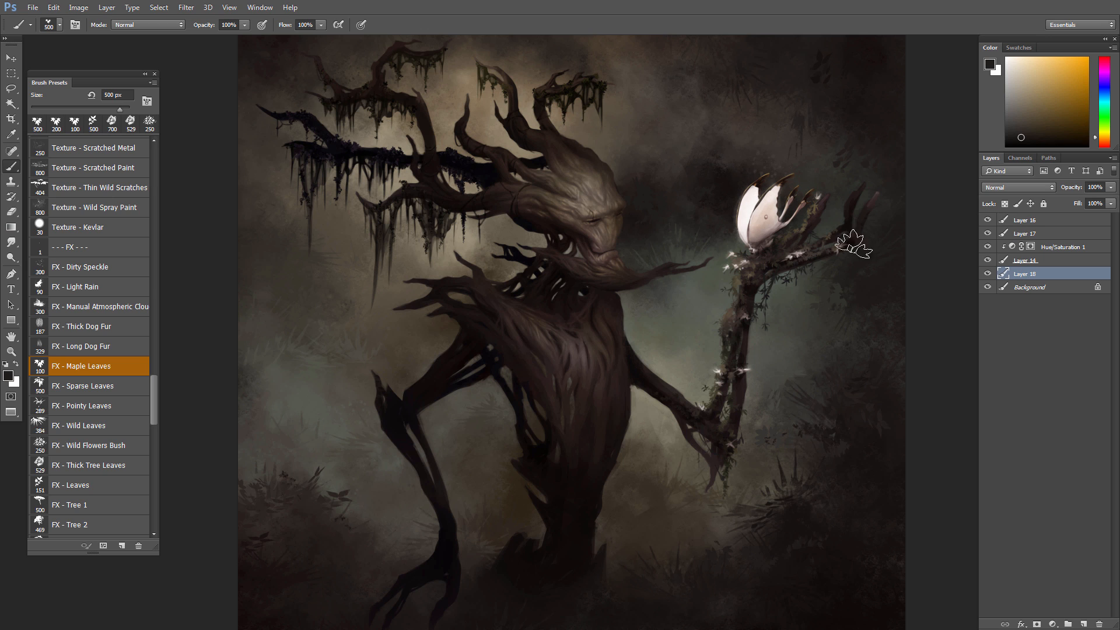
# - Stamp Maple Leaves at 500 px and 300 px in sampled browns into the background beneath the hanging moss on the painting's left side
pyautogui.moveTo(675, 334)
pyautogui.mouseDown()
pyautogui.moveTo(699, 357)
pyautogui.moveTo(667, 315)
pyautogui.mouseUp()
pyautogui.moveTo(657, 372); pyautogui.dragTo(650, 362)
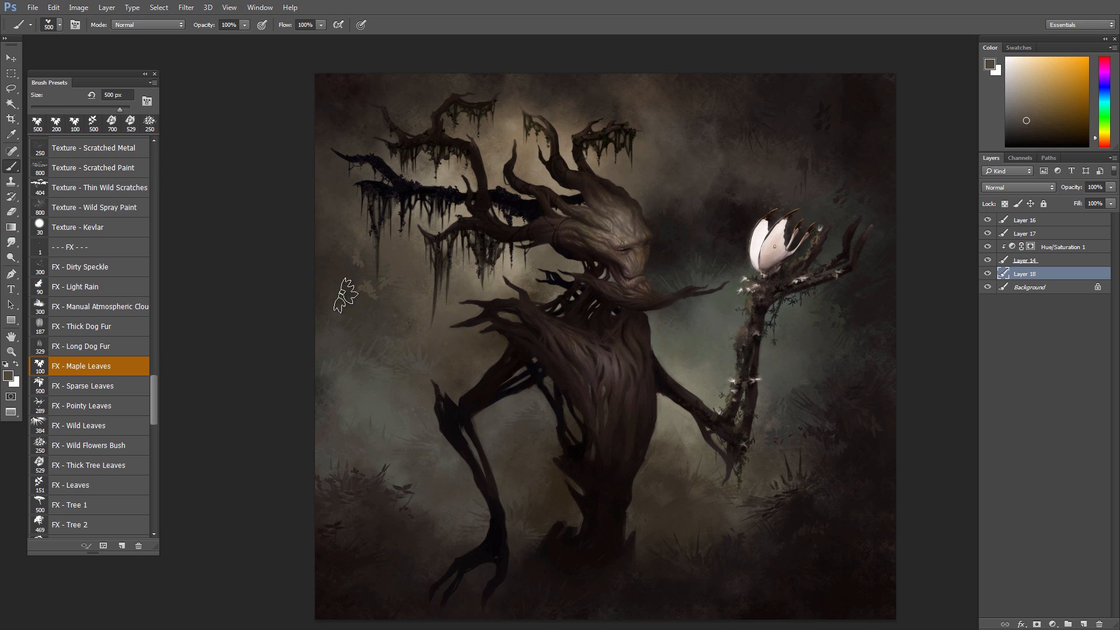
pyautogui.keyDown('alt'); pyautogui.click(348, 262); pyautogui.keyUp('alt')
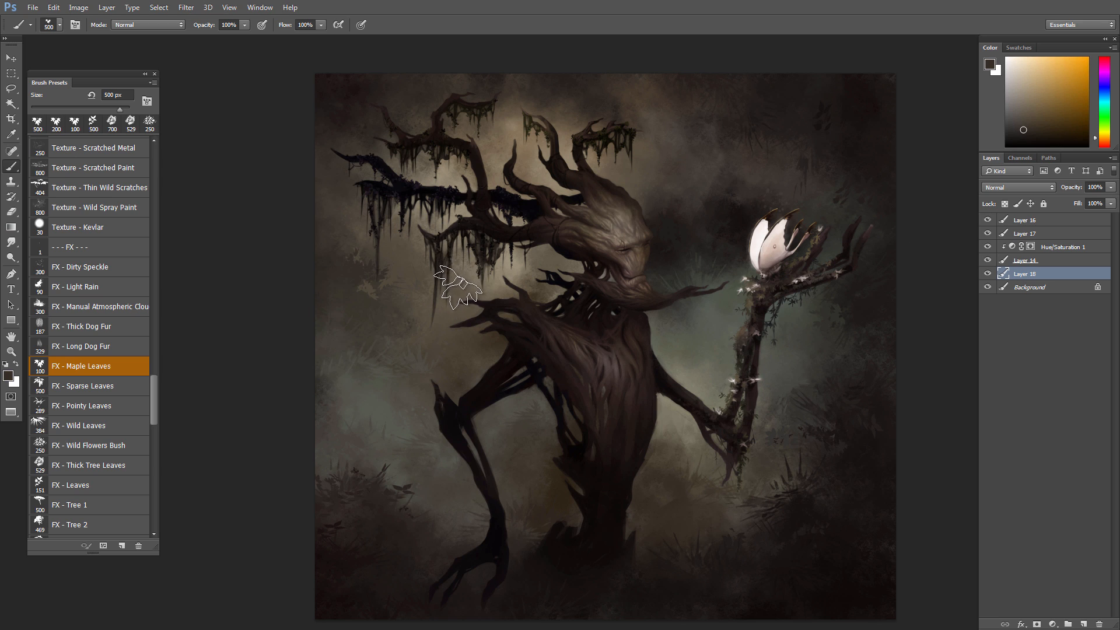
pyautogui.press('[')
pyautogui.press('[')
pyautogui.keyDown('alt'); pyautogui.click(370, 272); pyautogui.keyUp('alt')
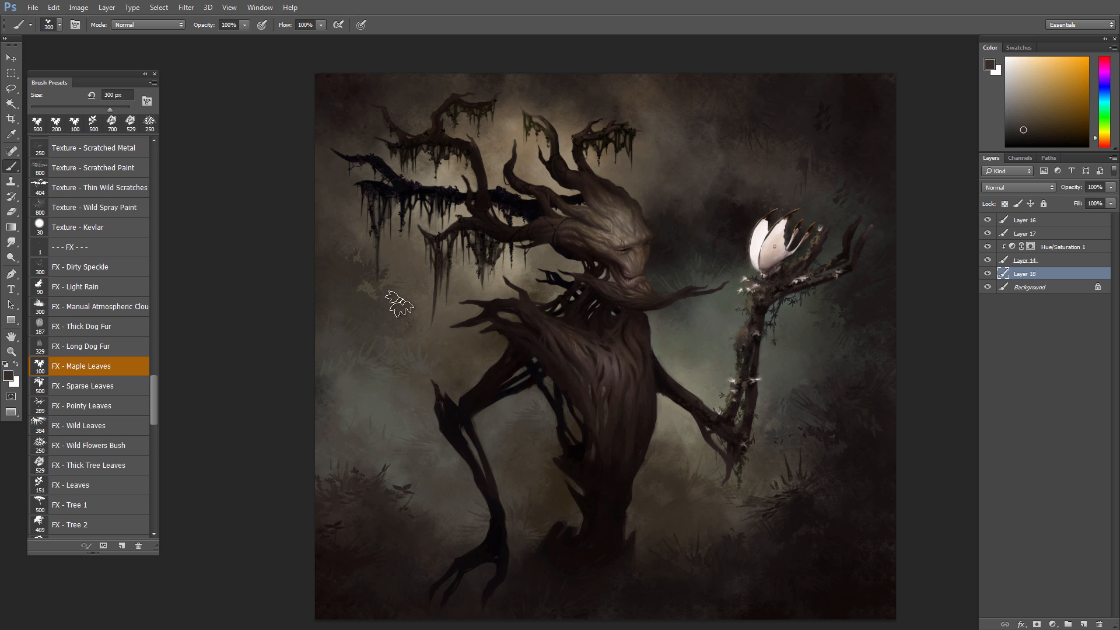
pyautogui.keyDown('alt'); pyautogui.click(353, 235); pyautogui.keyUp('alt')
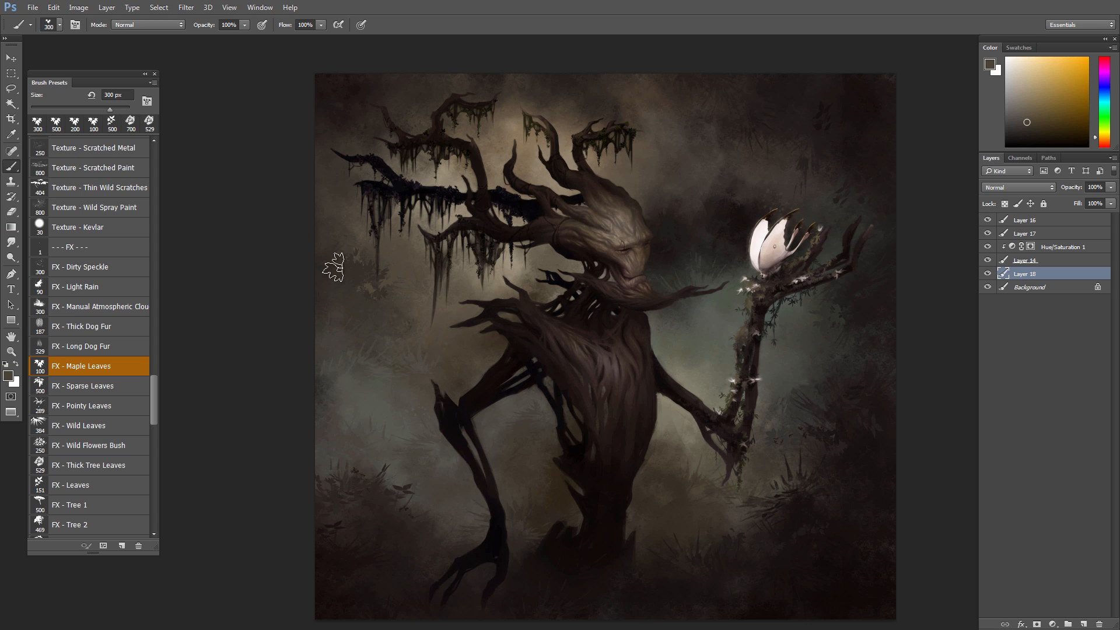
# - Select the FX - Tree 9 brush and add a new layer above Layer 18
pyautogui.moveTo(153, 401)
pyautogui.mouseDown()
pyautogui.moveTo(160, 464)
pyautogui.moveTo(165, 425)
pyautogui.mouseUp()
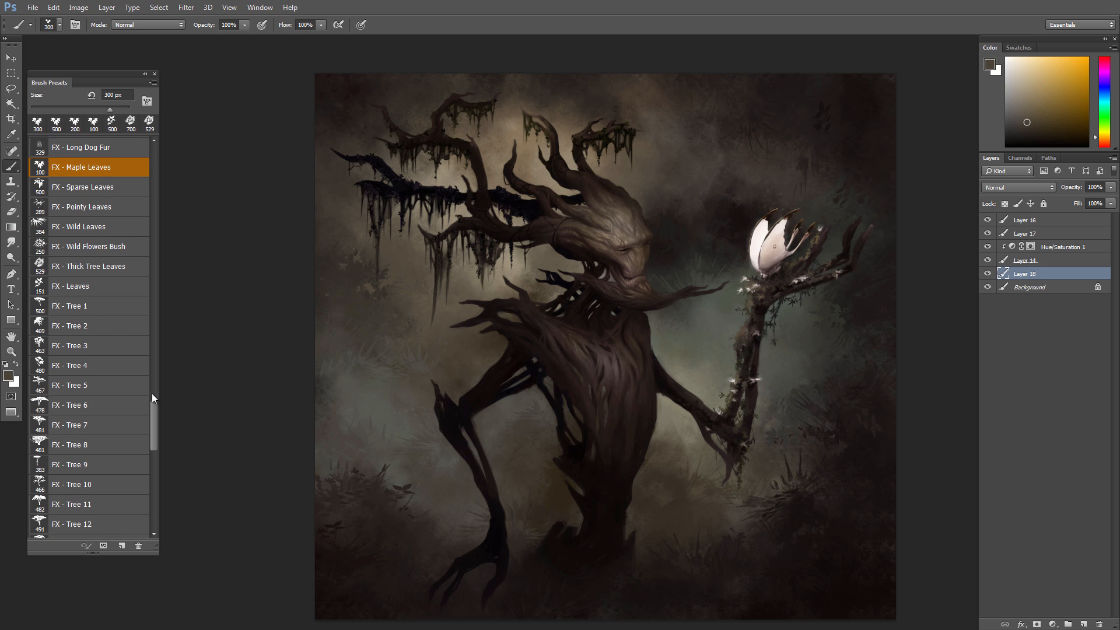
pyautogui.moveTo(155, 428); pyautogui.dragTo(154, 443)
pyautogui.click(97, 356)
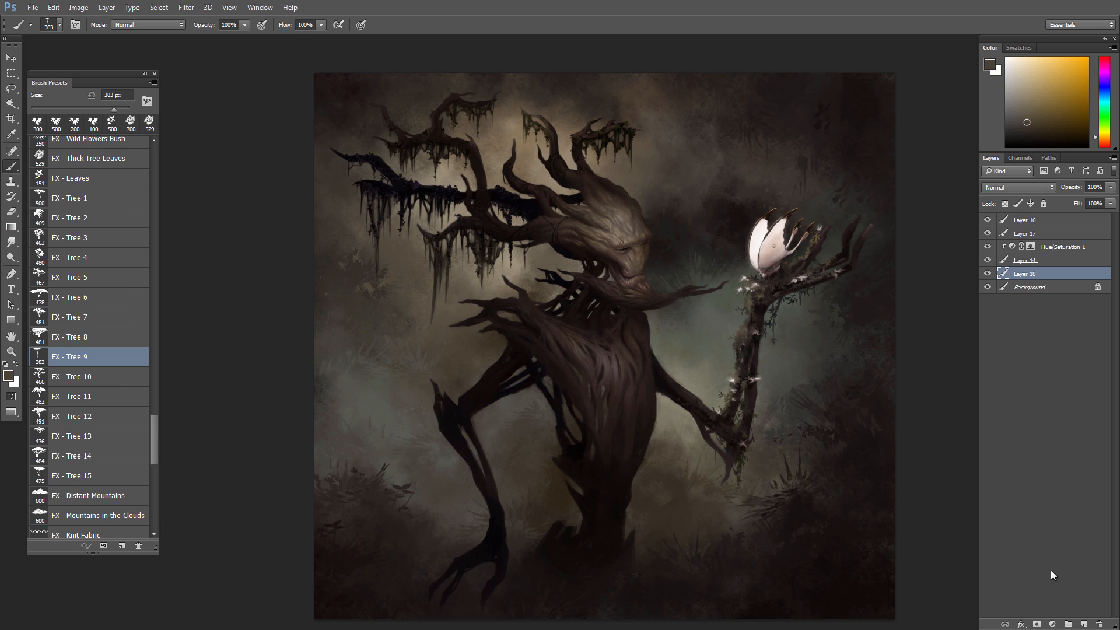
pyautogui.click(1083, 625)
# - Try stamping a 5000 px Tree 9 silhouette in a sampled near-black tone behind the raised hand
pyautogui.press(']')
pyautogui.press(']')
pyautogui.press(']')
pyautogui.press(']')
pyautogui.press(']')
pyautogui.press(']')
pyautogui.press(']')
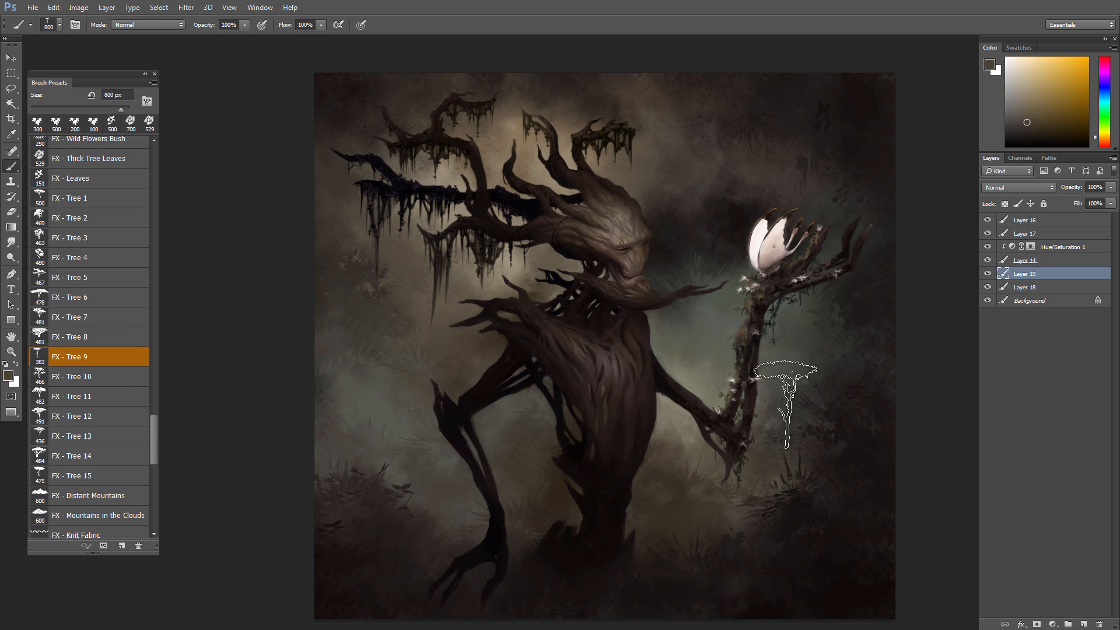
pyautogui.keyDown('alt'); pyautogui.click(864, 447); pyautogui.keyUp('alt')
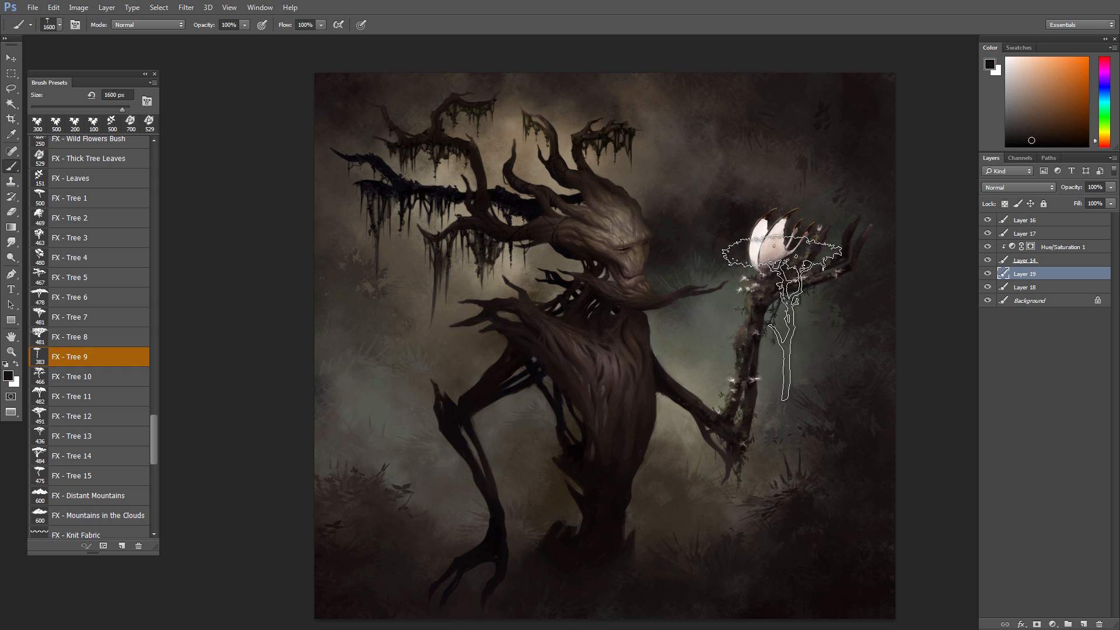
pyautogui.press(']')
pyautogui.press(']')
pyautogui.press(']')
pyautogui.press(']')
pyautogui.press(']')
pyautogui.press(']')
pyautogui.press(']')
pyautogui.press(']')
pyautogui.press(']')
pyautogui.press(']')
pyautogui.press(']')
pyautogui.press(']')
pyautogui.press(']')
pyautogui.press(']')
pyautogui.press(']')
pyautogui.press(']')
pyautogui.press(']')
pyautogui.press(']')
pyautogui.press(']')
pyautogui.press(']')
pyautogui.press(']')
pyautogui.press(']')
pyautogui.press(']')
pyautogui.press(']')
pyautogui.press(']')
pyautogui.press(']')
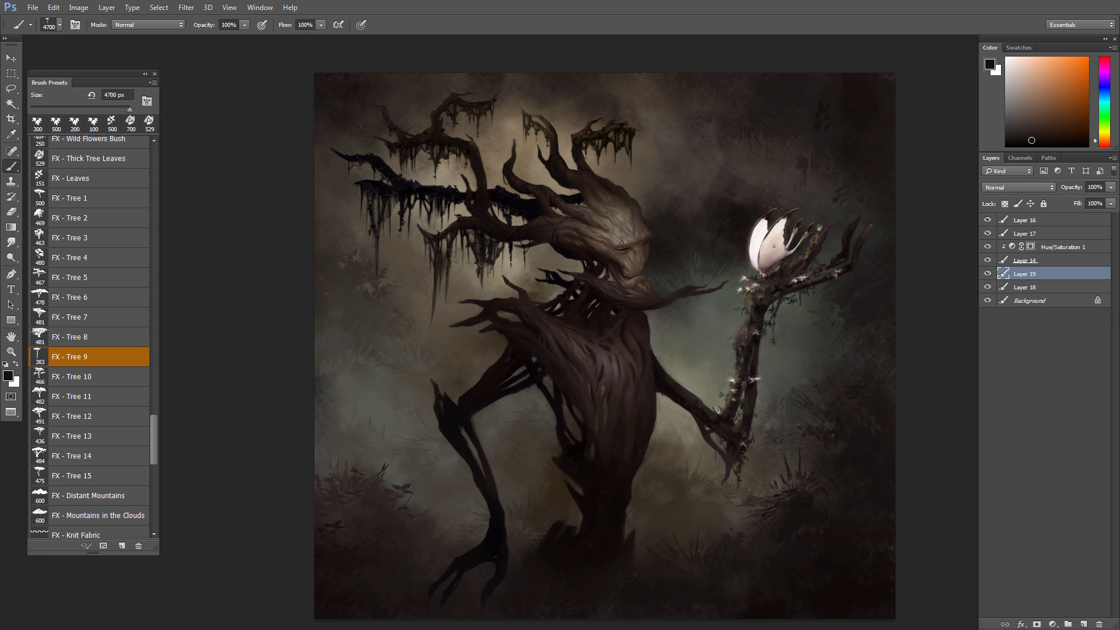
pyautogui.press('[')
pyautogui.press('[')
pyautogui.press('[')
pyautogui.press('[')
pyautogui.press('[')
pyautogui.press('[')
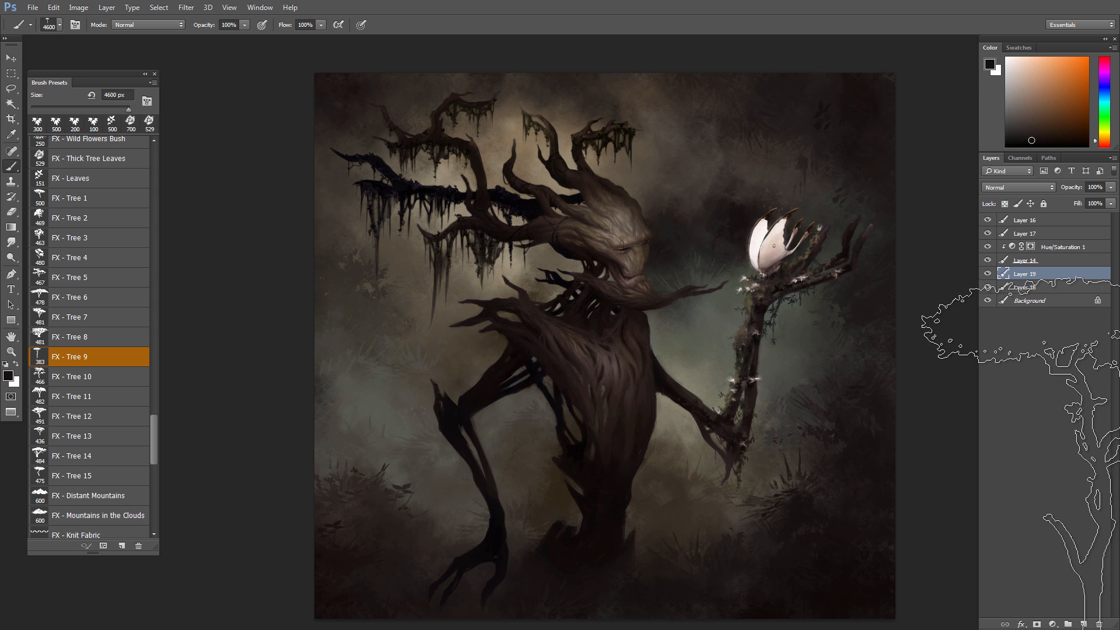
pyautogui.press(']')
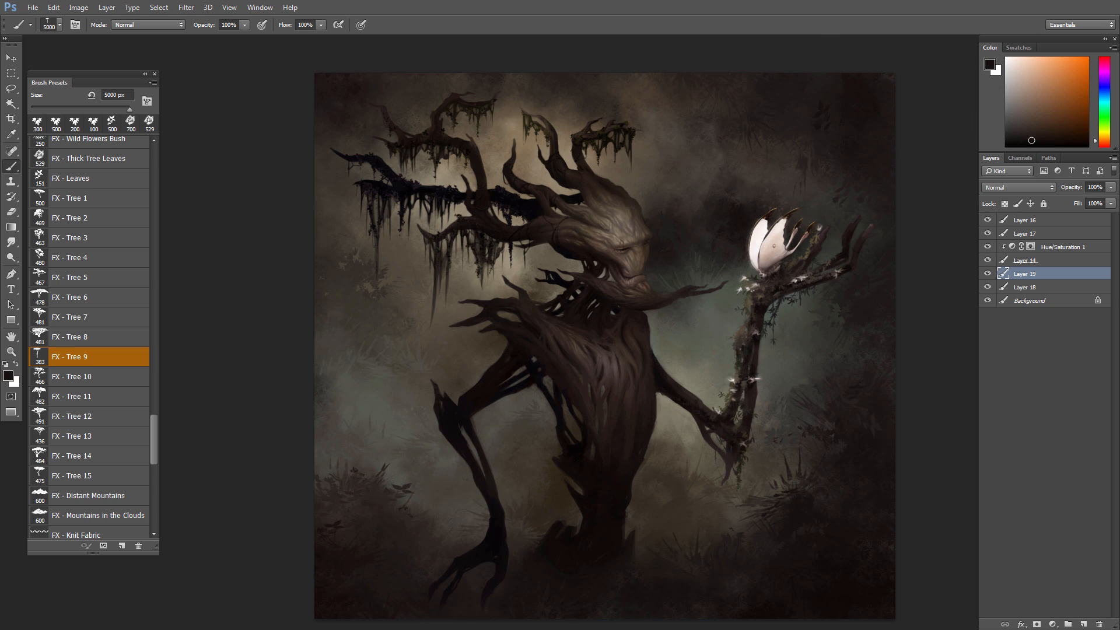
pyautogui.click(774, 246)
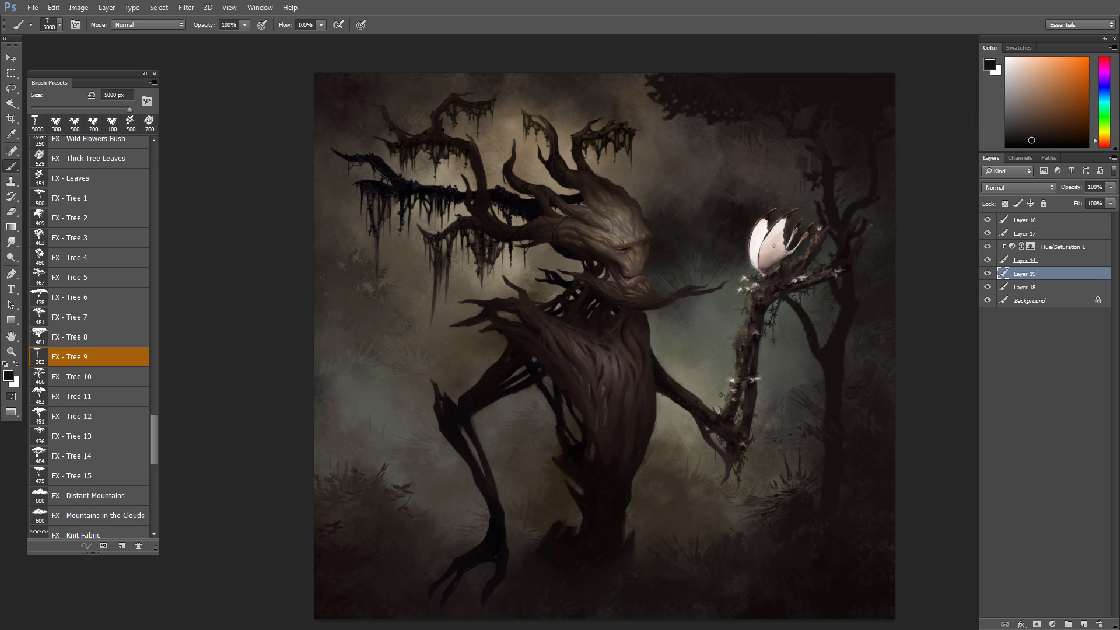
pyautogui.moveTo(826, 364); pyautogui.dragTo(842, 345)
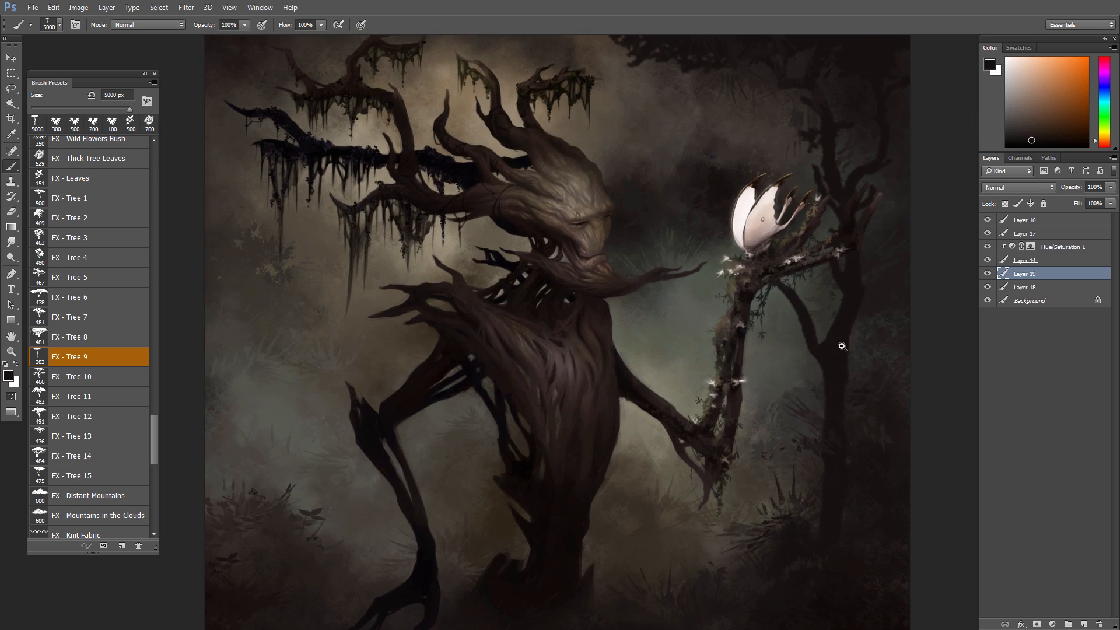
pyautogui.press('v')
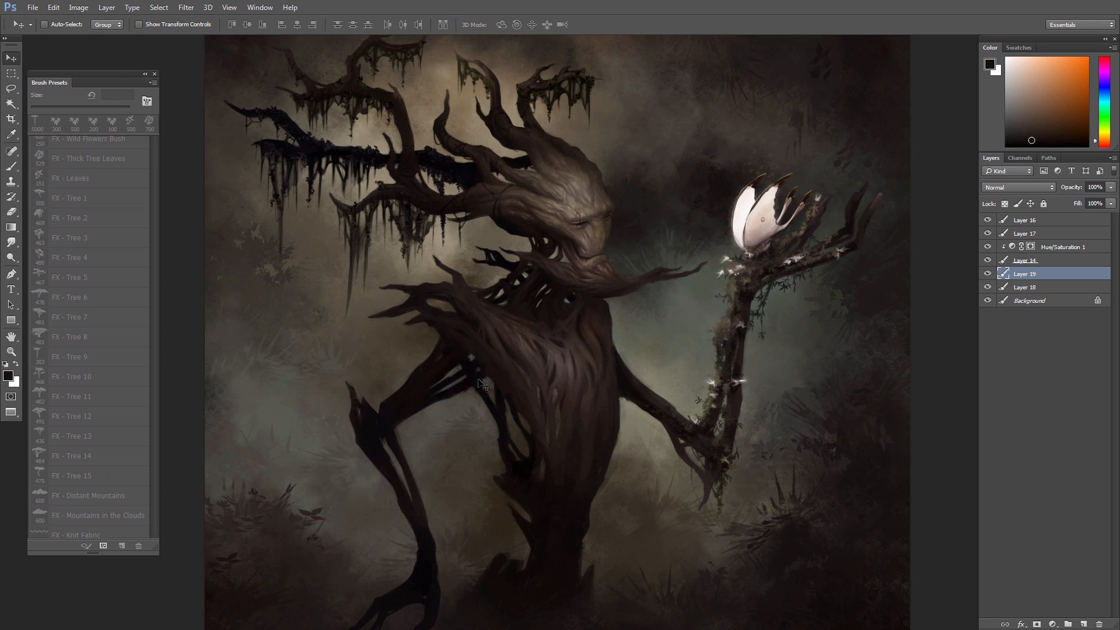
pyautogui.press('b')
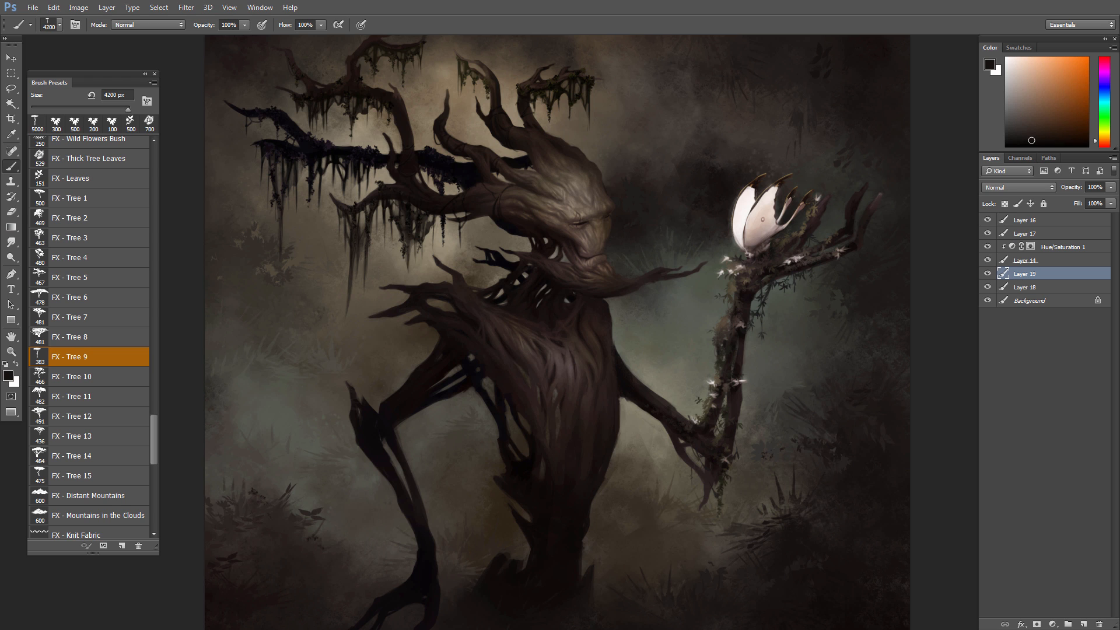
# - Reduce the Tree 9 brush size to 1000 px
pyautogui.press('[')
pyautogui.press('[')
pyautogui.press('[')
pyautogui.press('[')
pyautogui.press('[')
pyautogui.press('[')
pyautogui.press('[')
pyautogui.press('[')
pyautogui.press('[')
pyautogui.press('[')
pyautogui.press('[')
pyautogui.press('[')
pyautogui.press('[')
pyautogui.press('[')
pyautogui.press('[')
pyautogui.press('[')
pyautogui.press('[')
pyautogui.press('[')
pyautogui.press('[')
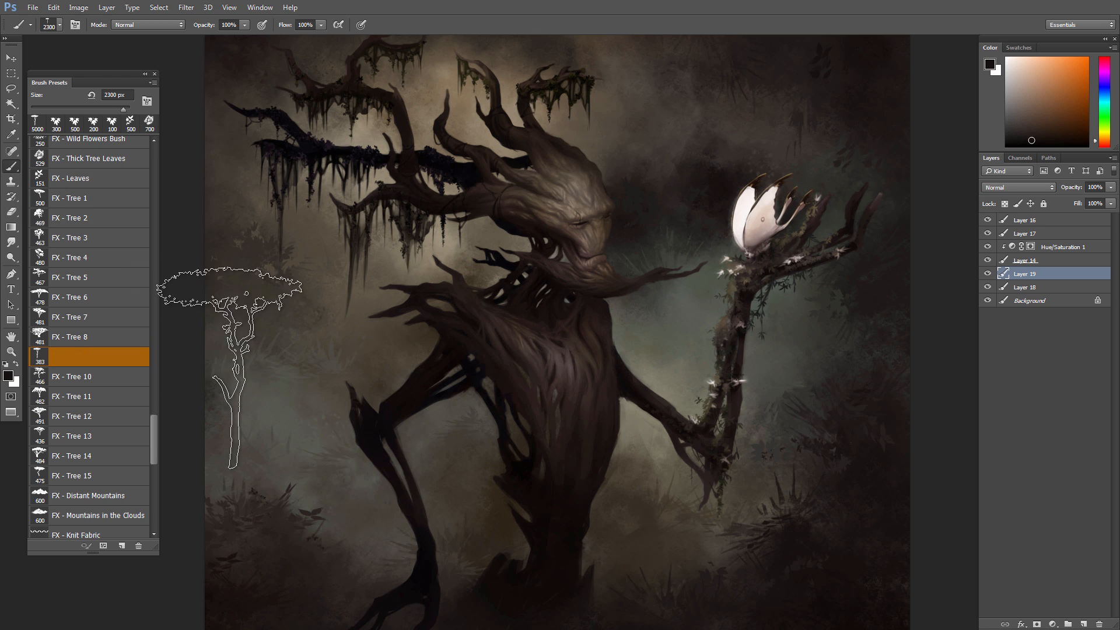
pyautogui.press('[')
pyautogui.press('[')
pyautogui.press('[')
pyautogui.press('[')
pyautogui.press('[')
pyautogui.press('[')
pyautogui.press('[')
pyautogui.press('[')
pyautogui.press('[')
pyautogui.press('[')
pyautogui.press('[')
pyautogui.press('[')
pyautogui.press('[')
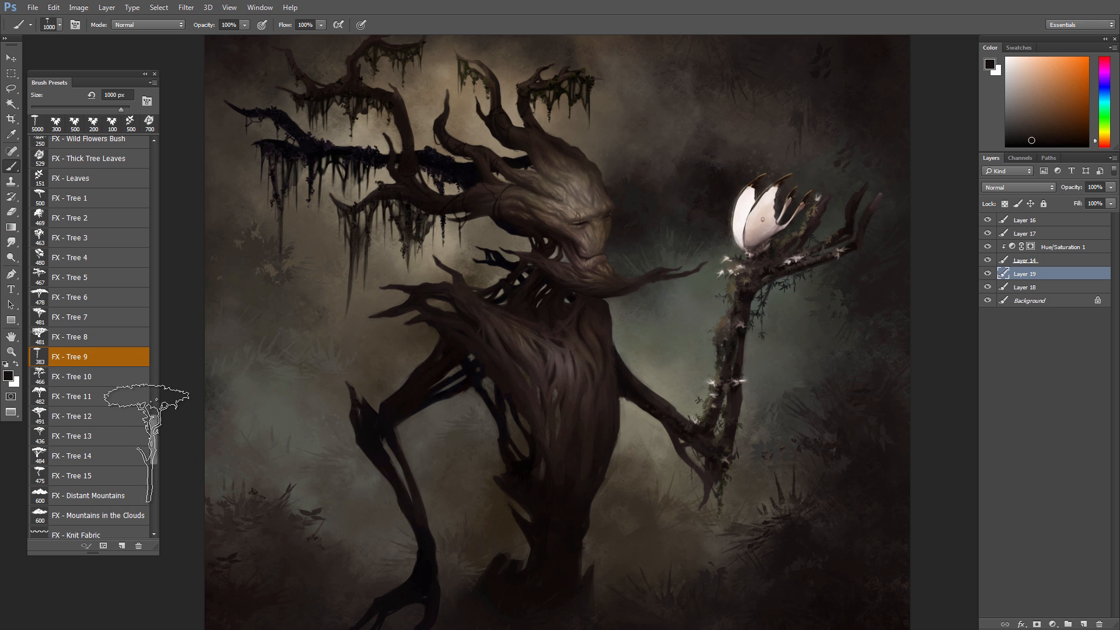
# - Try a 404 px Texture - Thin Wild Scratches stroke on the background left of the creature's torso, and undo it
pyautogui.moveTo(152, 436)
pyautogui.mouseDown()
pyautogui.moveTo(159, 390)
pyautogui.moveTo(154, 413)
pyautogui.mouseUp()
pyautogui.moveTo(153, 417); pyautogui.dragTo(141, 502)
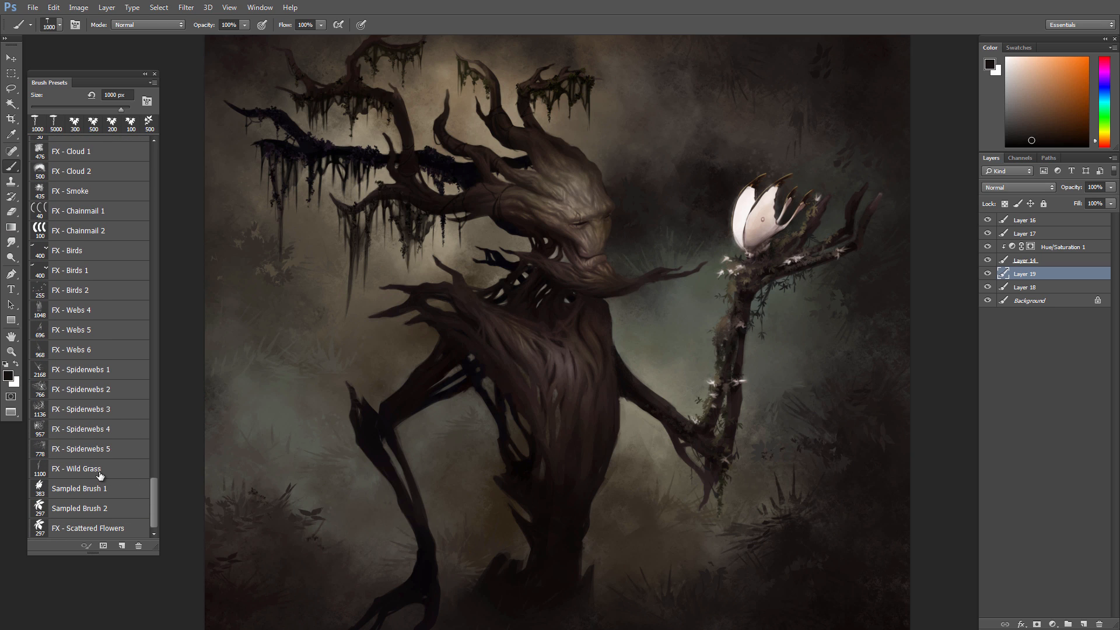
pyautogui.moveTo(154, 485); pyautogui.dragTo(150, 368)
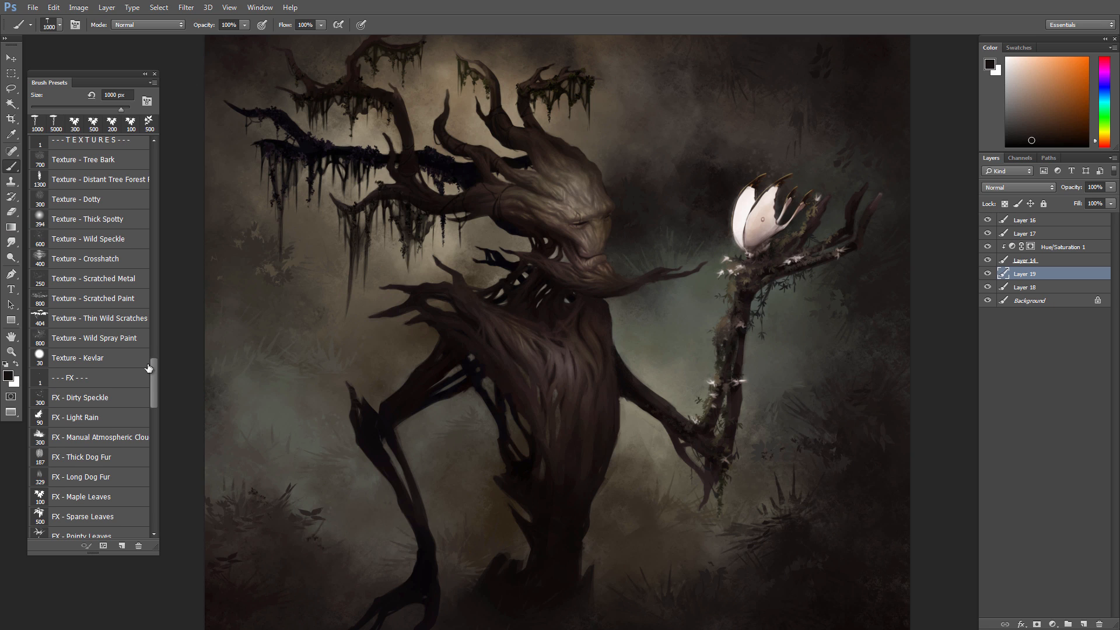
pyautogui.click(108, 315)
pyautogui.moveTo(283, 425)
pyautogui.mouseDown()
pyautogui.moveTo(328, 484)
pyautogui.moveTo(357, 434)
pyautogui.moveTo(348, 369)
pyautogui.mouseUp()
pyautogui.hotkey('ctrl', 'z')
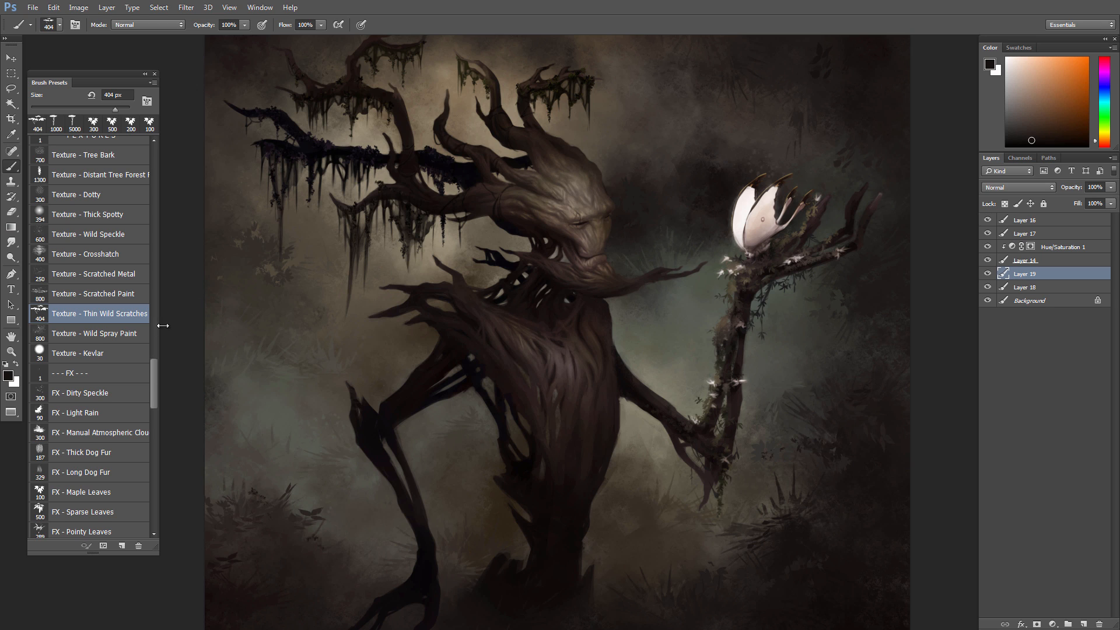
# - Find the BLOCKING - Bold Block Texture brush among the presets and switch to it
pyautogui.moveTo(158, 376); pyautogui.dragTo(157, 351)
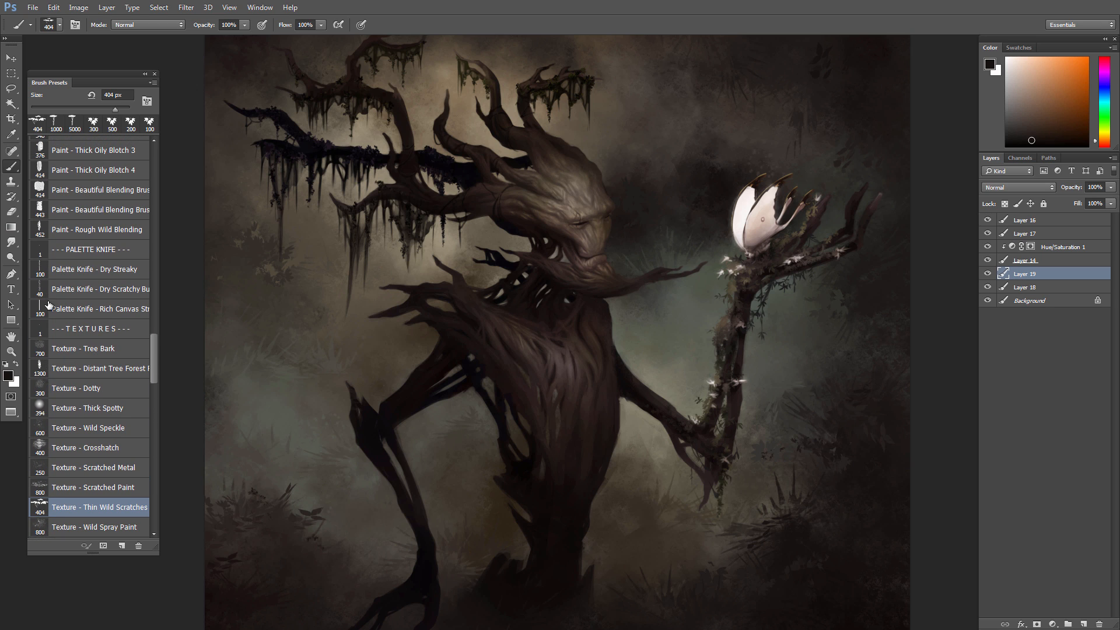
pyautogui.scroll(5, 155, 342)
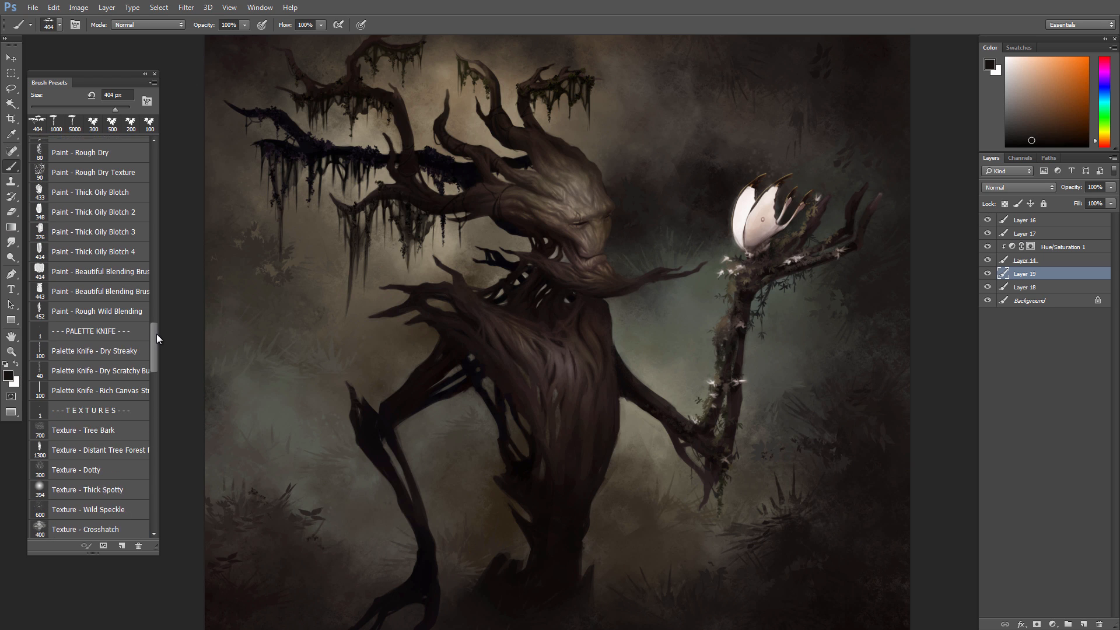
pyautogui.moveTo(158, 328); pyautogui.dragTo(165, 252)
pyautogui.moveTo(399, 359); pyautogui.dragTo(390, 354)
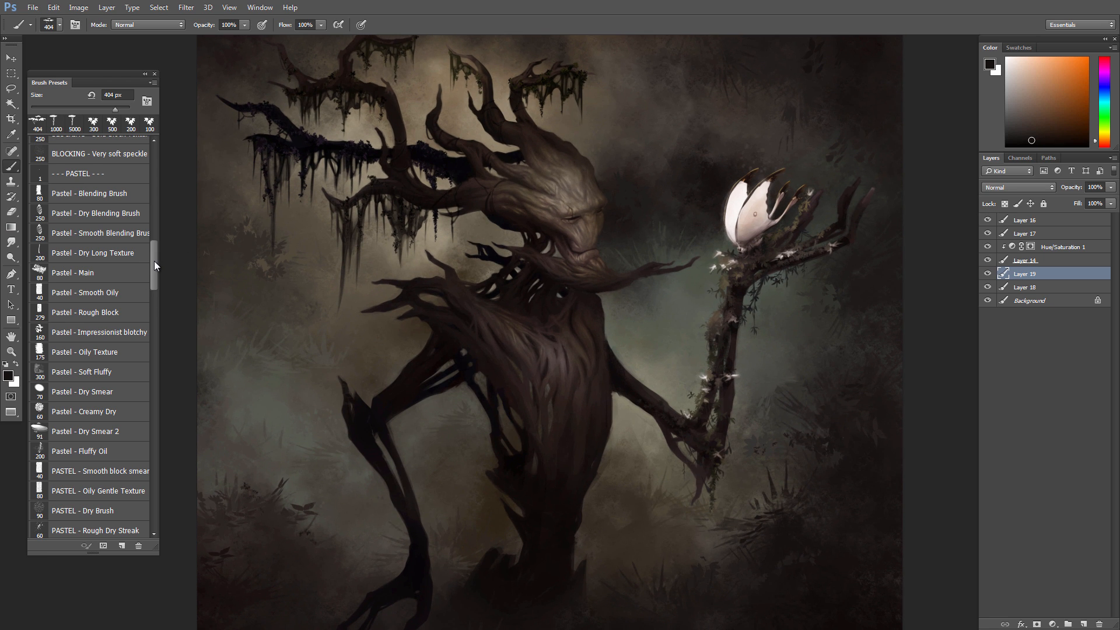
pyautogui.moveTo(154, 262)
pyautogui.mouseDown()
pyautogui.moveTo(160, 222)
pyautogui.moveTo(161, 232)
pyautogui.mouseUp()
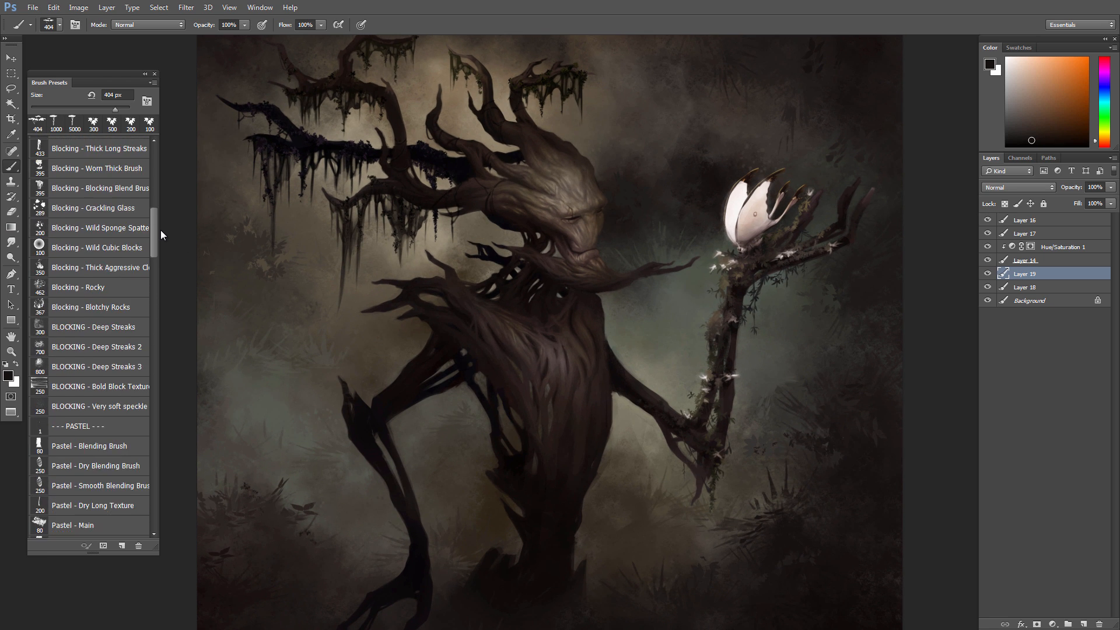
pyautogui.click(111, 382)
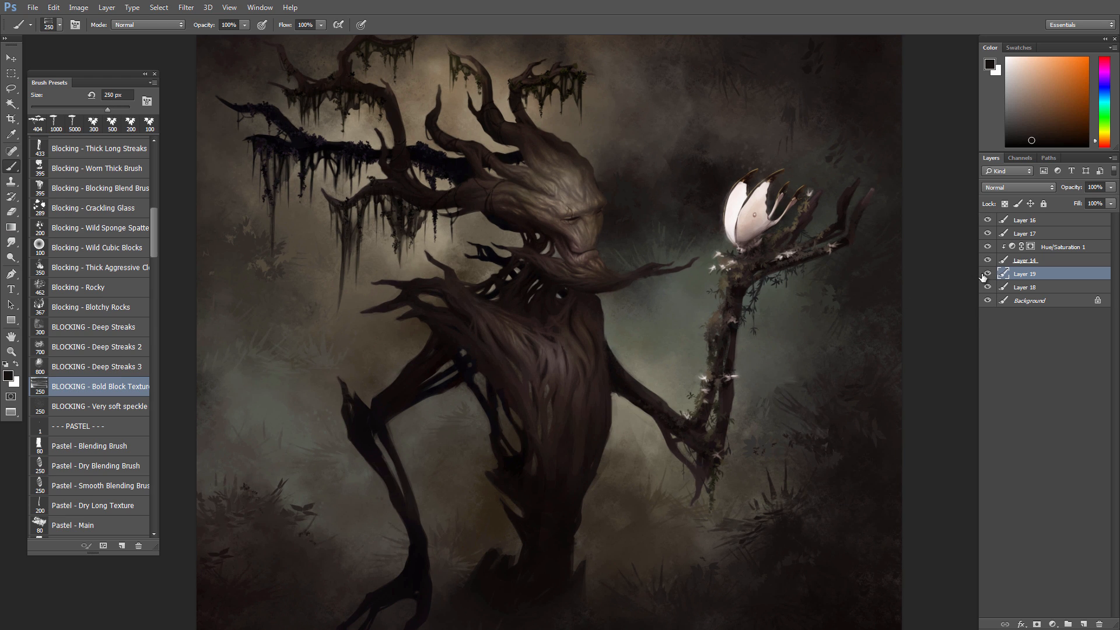
# - Paint 1200 px Bold Block Texture streaks in sampled dark browns into the background around the raised arm on Layer 19
pyautogui.keyDown('alt'); pyautogui.click(688, 190); pyautogui.keyUp('alt')
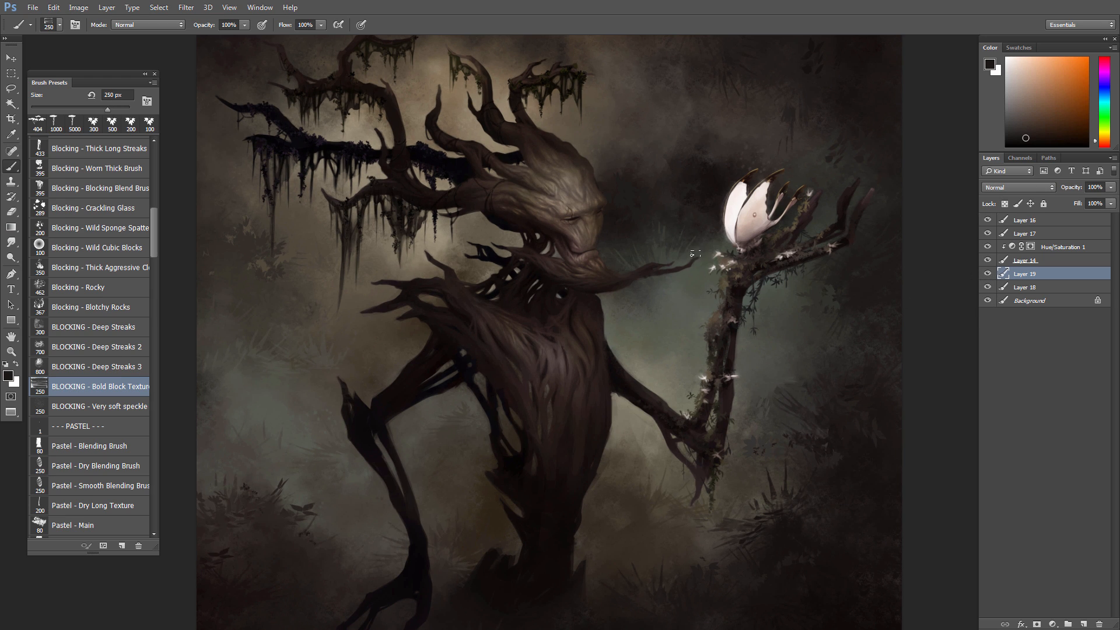
pyautogui.click(649, 362)
pyautogui.press(']')
pyautogui.press(']')
pyautogui.press(']')
pyautogui.press(']')
pyautogui.press(']')
pyautogui.press(']')
pyautogui.press(']')
pyautogui.press(']')
pyautogui.press(']')
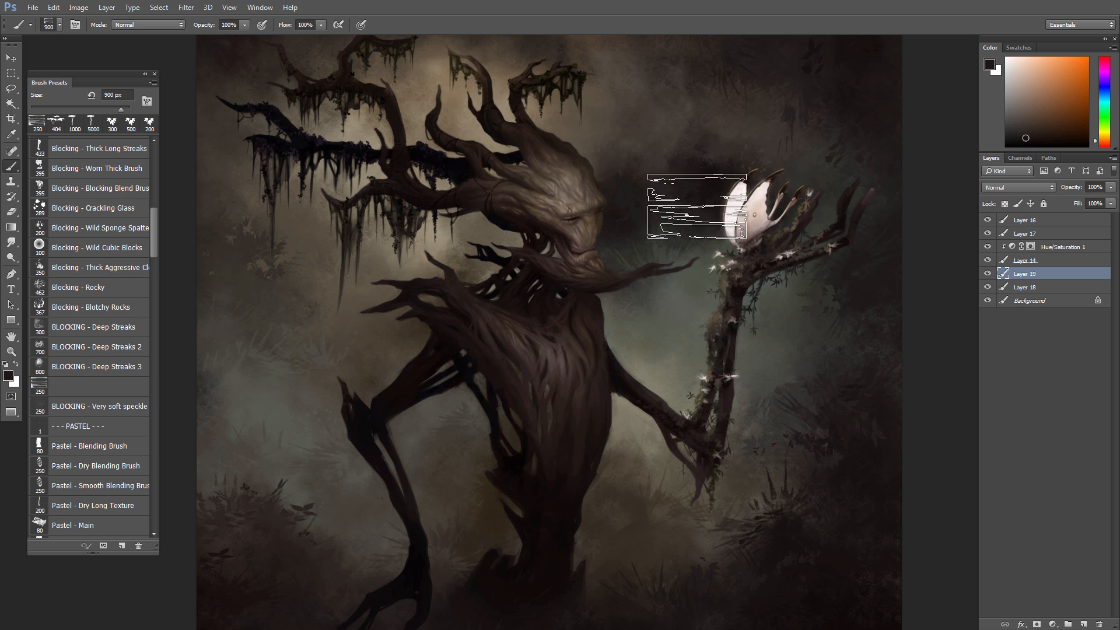
pyautogui.moveTo(684, 333); pyautogui.dragTo(665, 309)
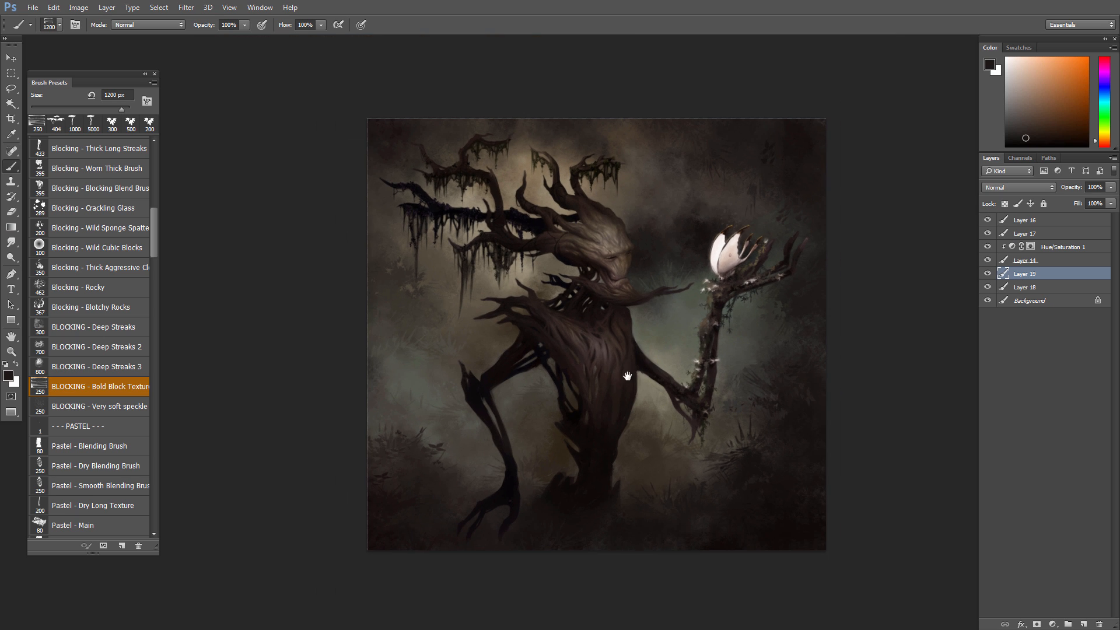
pyautogui.moveTo(627, 376); pyautogui.dragTo(589, 406)
pyautogui.keyDown('alt'); pyautogui.click(700, 175); pyautogui.keyUp('alt')
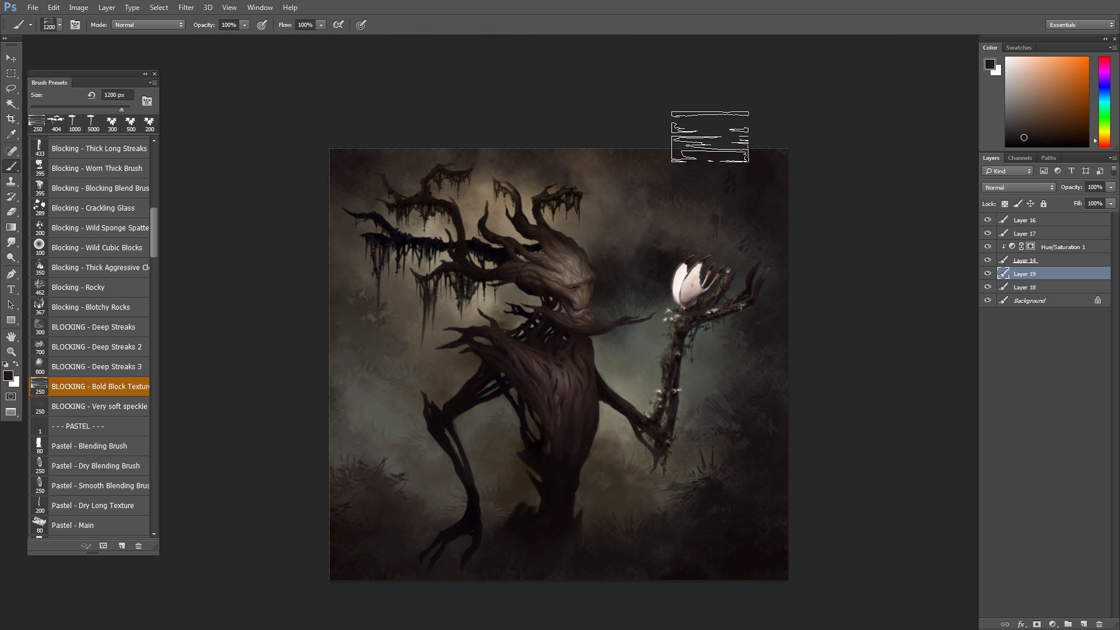
pyautogui.moveTo(648, 621)
pyautogui.mouseDown()
pyautogui.moveTo(639, 577)
pyautogui.moveTo(630, 590)
pyautogui.mouseUp()
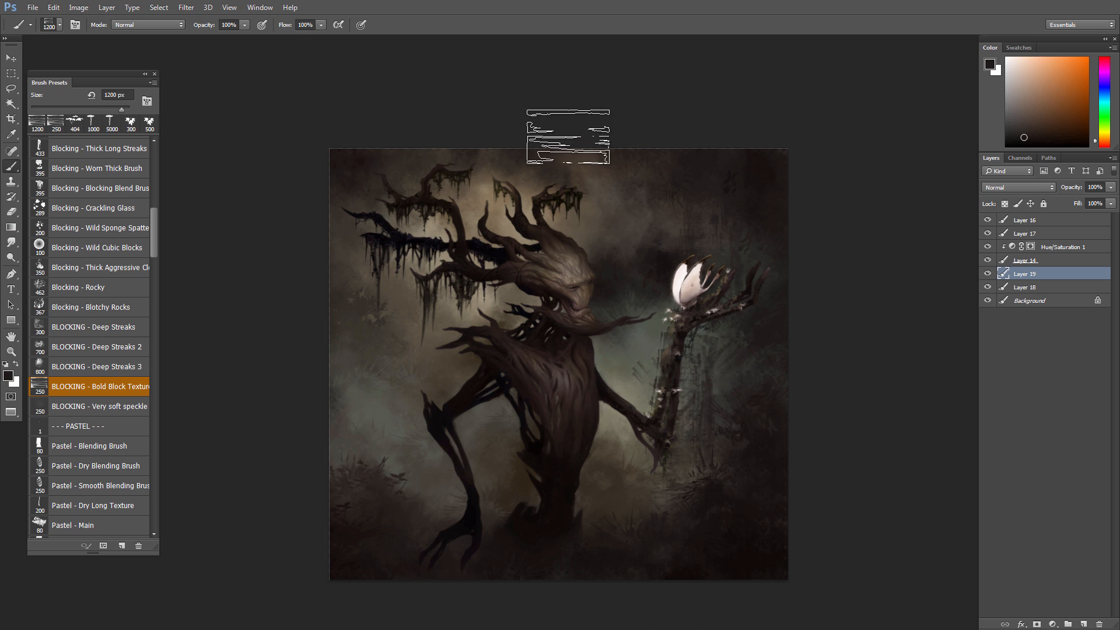
# - Paint vertical 1200 px Bold Block Texture streaks in sampled dark tones across the upper background behind the head and branches
pyautogui.keyDown('alt'); pyautogui.click(551, 155); pyautogui.keyUp('alt')
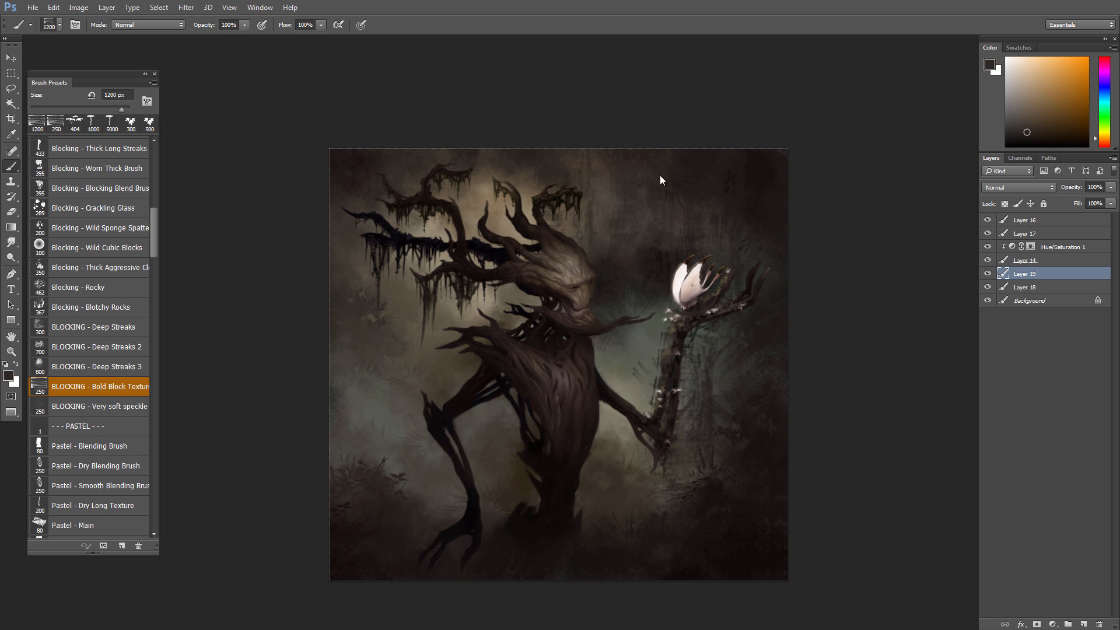
pyautogui.keyDown('alt'); pyautogui.click(380, 156); pyautogui.keyUp('alt')
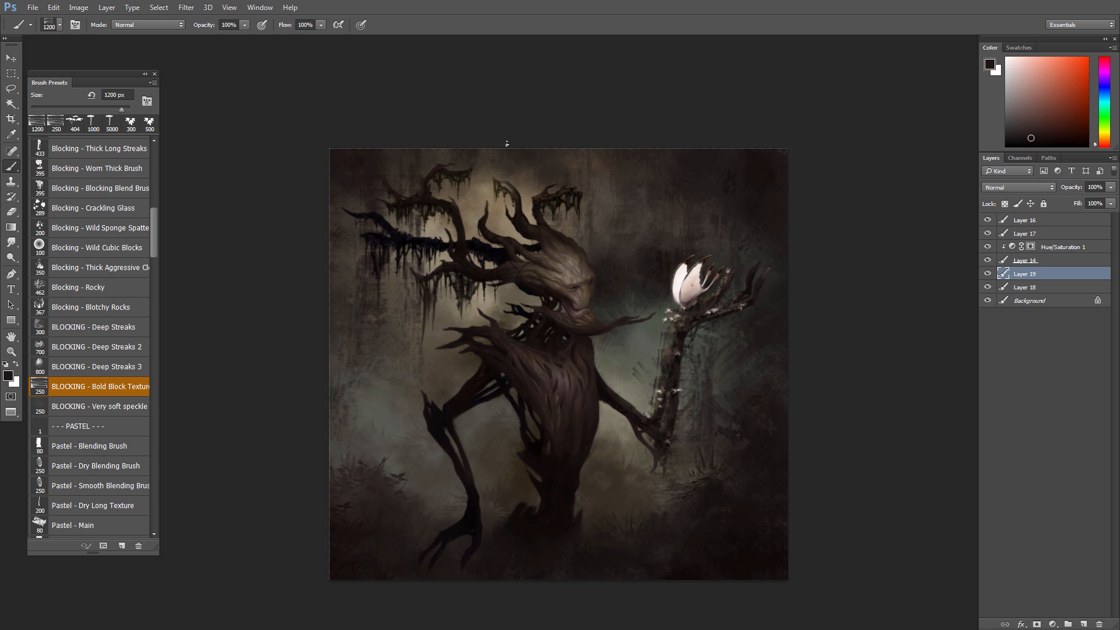
pyautogui.moveTo(491, 166); pyautogui.dragTo(495, 437)
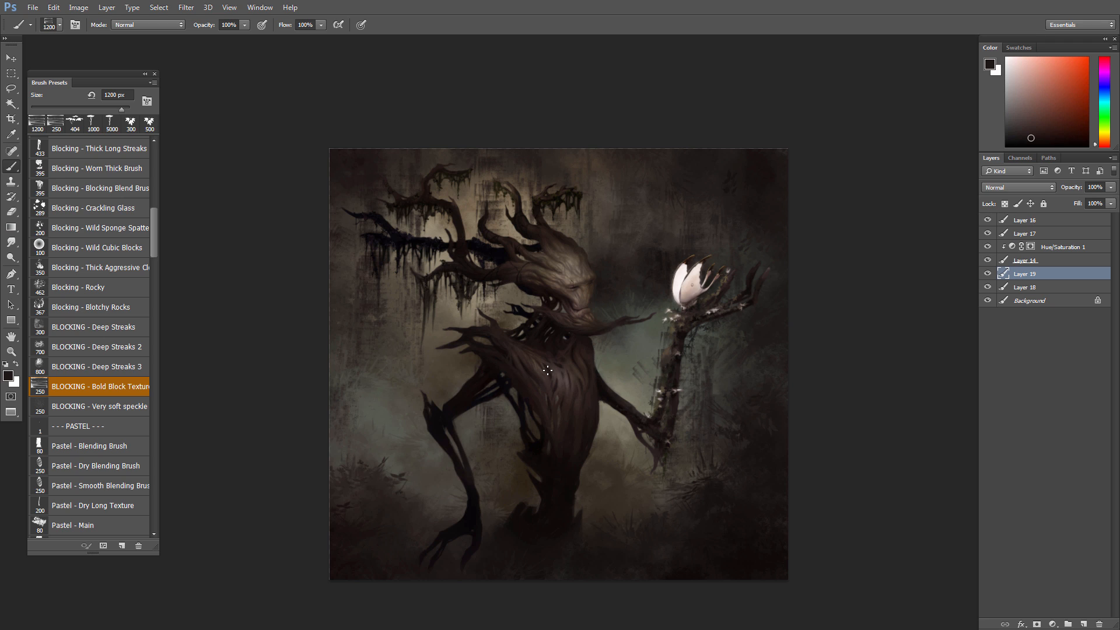
pyautogui.press('v')
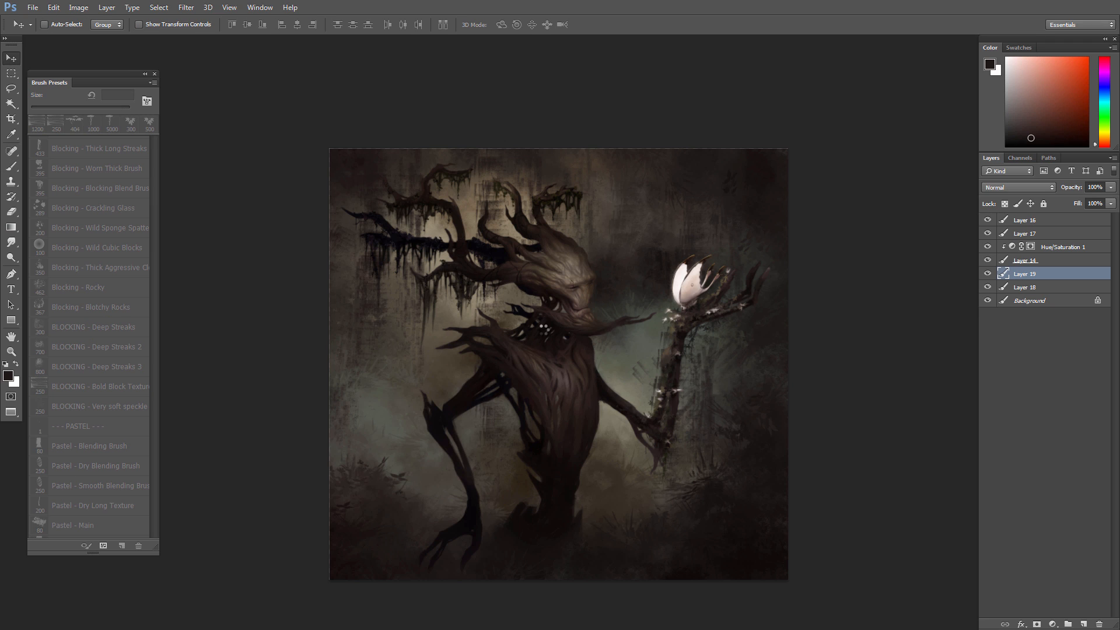
pyautogui.press('b')
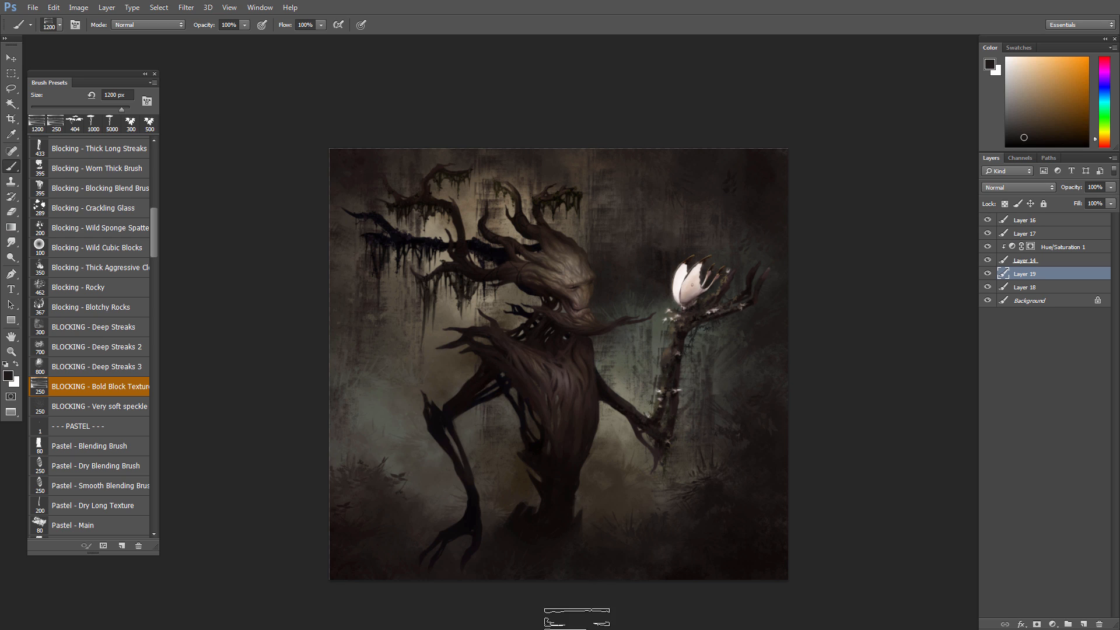
# - Paint vertical 1200 px Bold Block Texture streaks in sampled dark tones along the canvas's left side and across its right background on Layer 19
pyautogui.keyDown('alt'); pyautogui.click(361, 156); pyautogui.keyUp('alt')
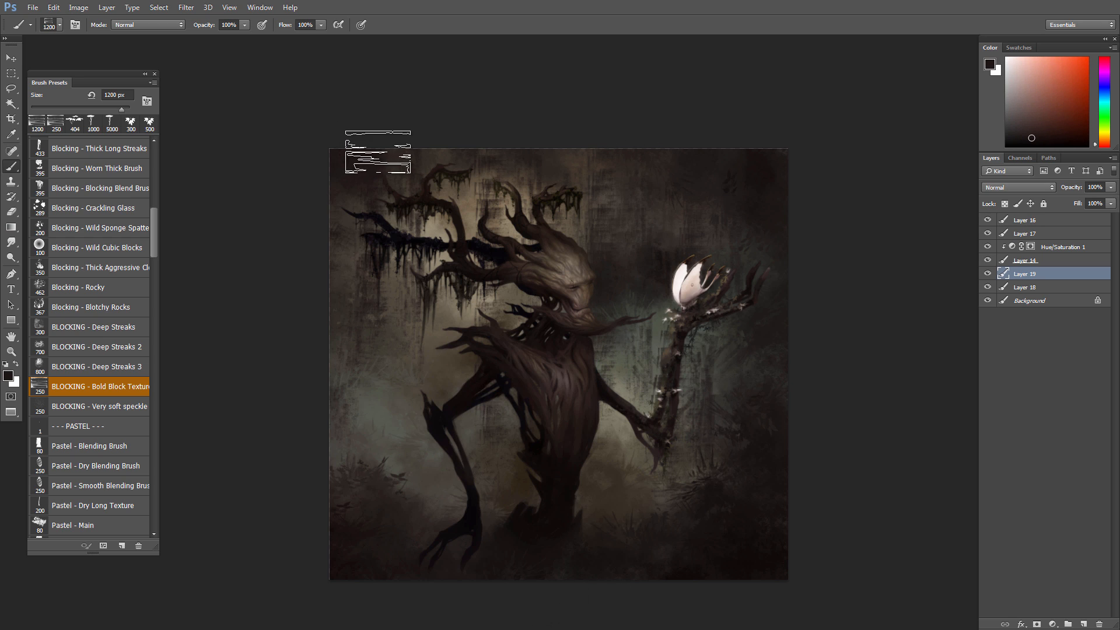
pyautogui.moveTo(378, 152); pyautogui.dragTo(374, 616)
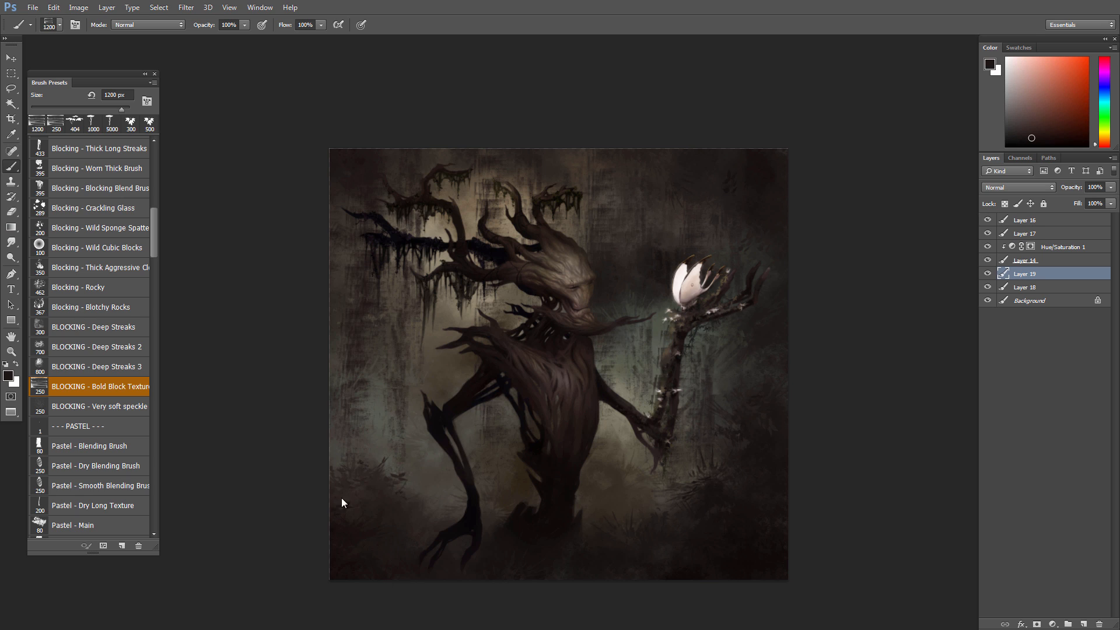
pyautogui.keyDown('alt'); pyautogui.click(759, 180); pyautogui.keyUp('alt')
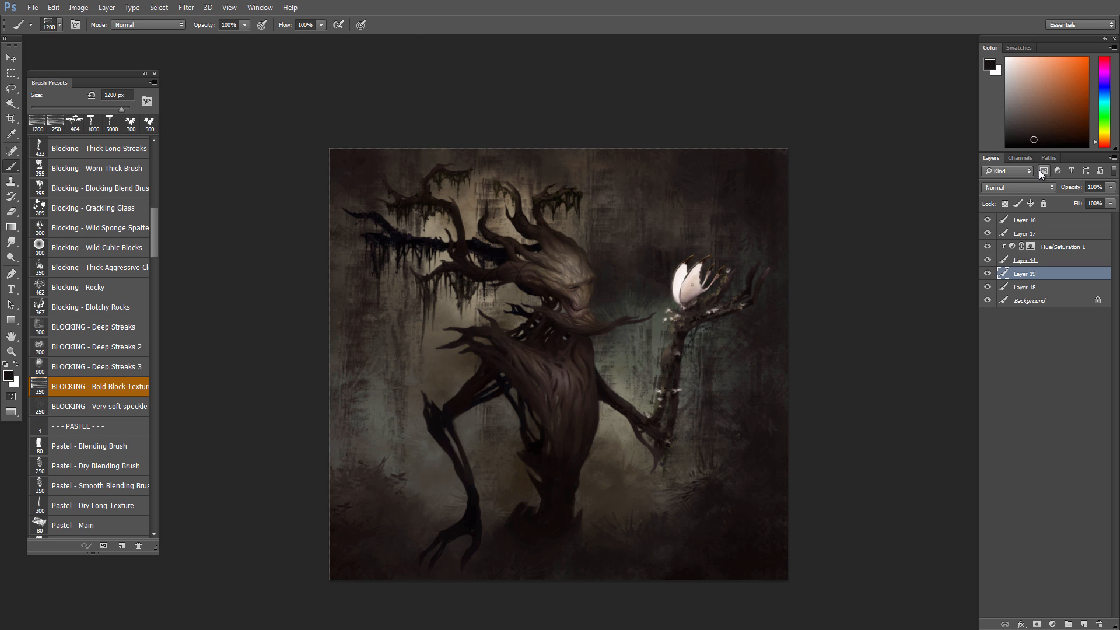
# - Go through the blend modes for Layer 19, set it to Exclusion, and compare the painting with the layer hidden and shown
pyautogui.click(1010, 187)
pyautogui.click(1010, 187)
pyautogui.click(1001, 185)
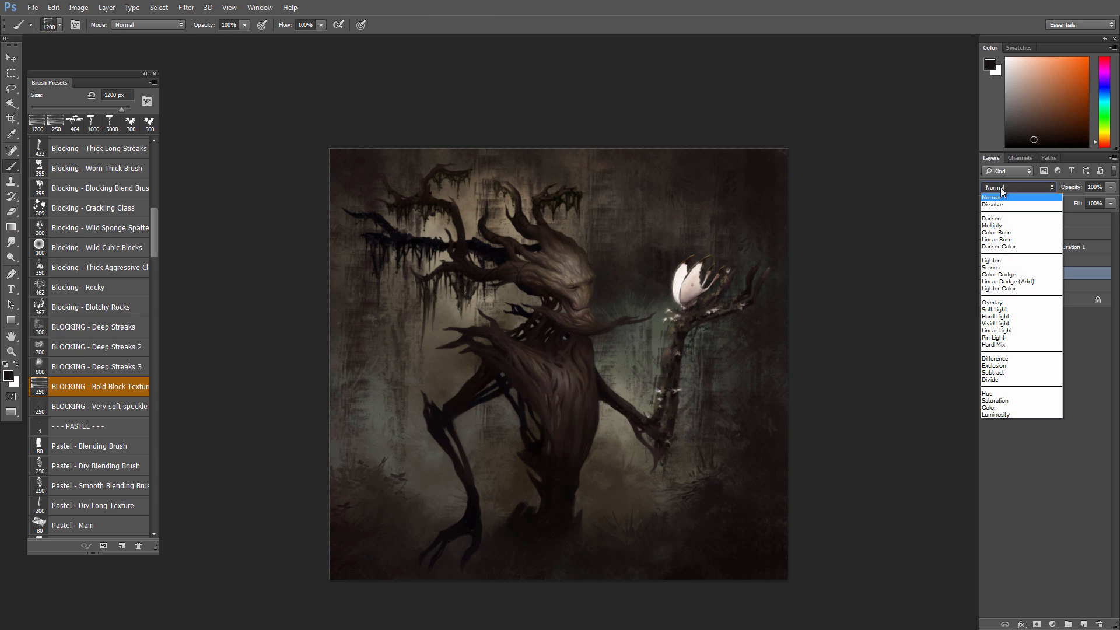
pyautogui.click(1000, 187)
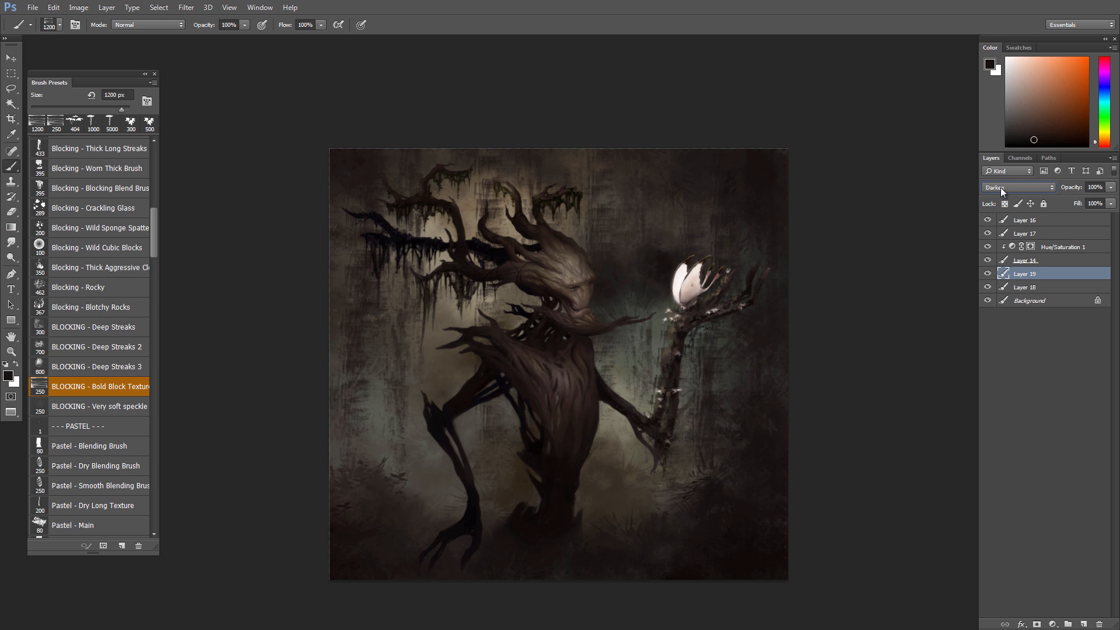
pyautogui.scroll(-3, 1000, 187)
pyautogui.scroll(-1, 999, 187)
pyautogui.scroll(-1, 1000, 187)
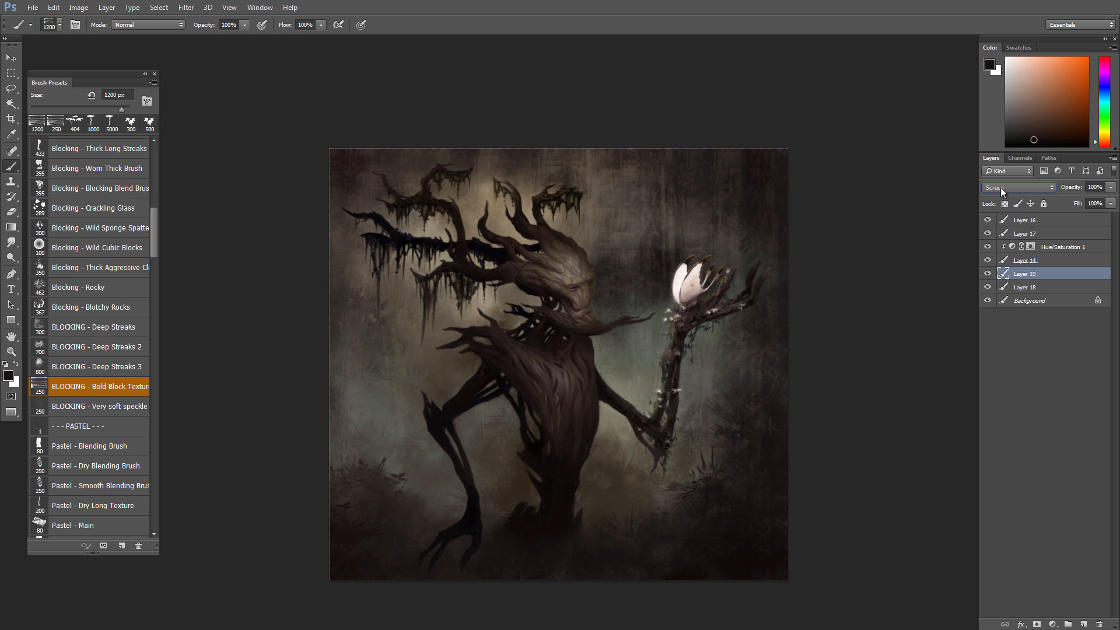
pyautogui.scroll(-3, 1000, 187)
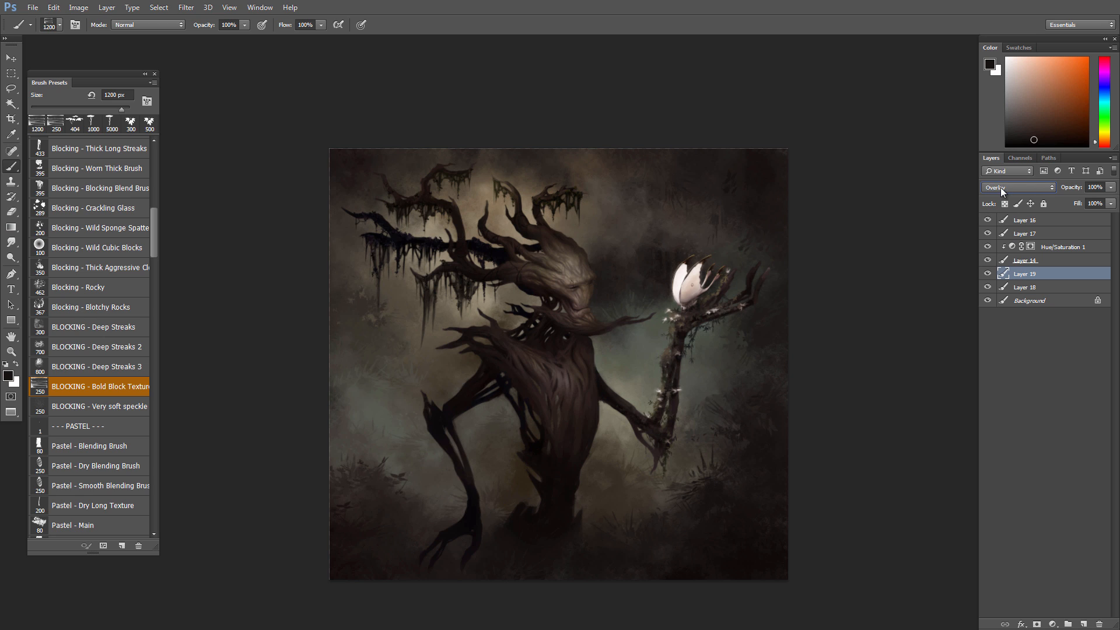
pyautogui.scroll(-1, 1000, 188)
pyautogui.scroll(-1, 1000, 187)
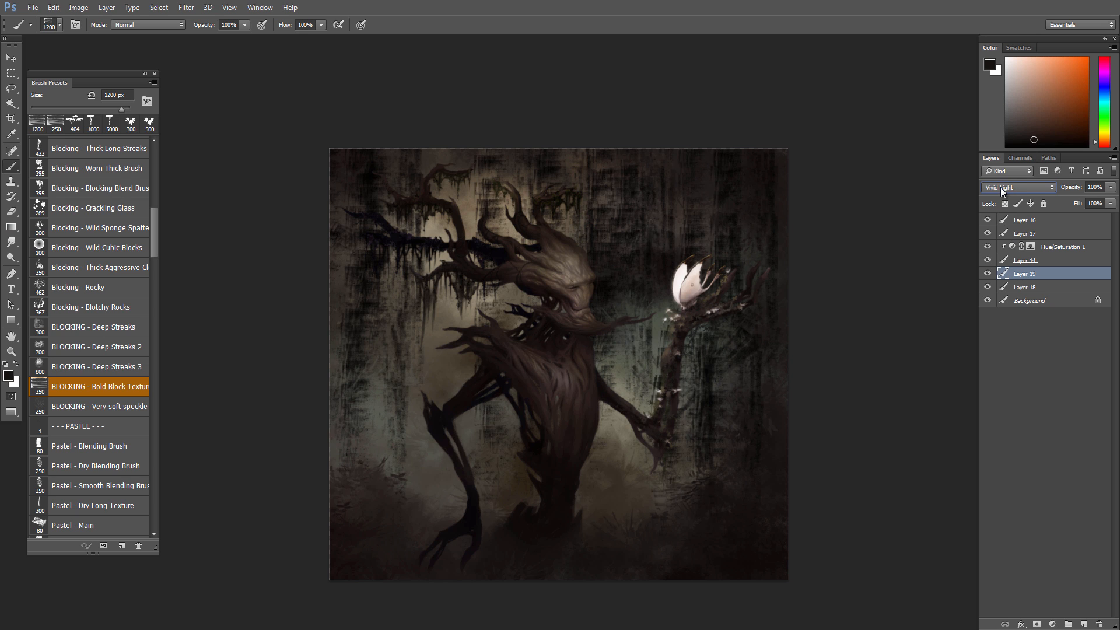
pyautogui.scroll(-4, 999, 187)
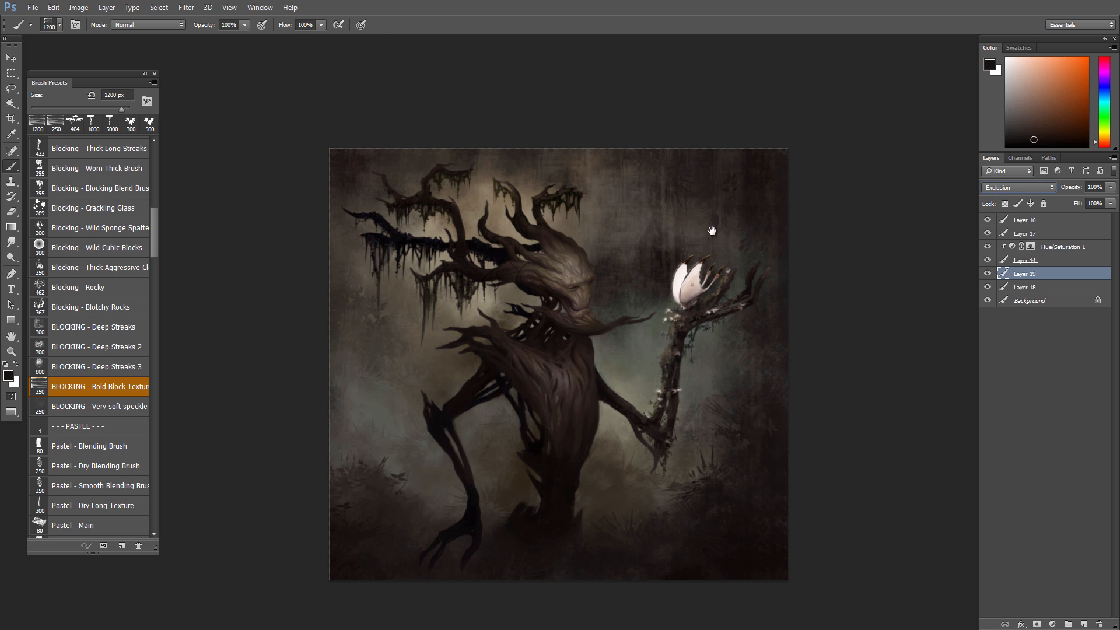
pyautogui.moveTo(712, 230); pyautogui.dragTo(702, 227)
pyautogui.click(988, 274)
pyautogui.click(988, 275)
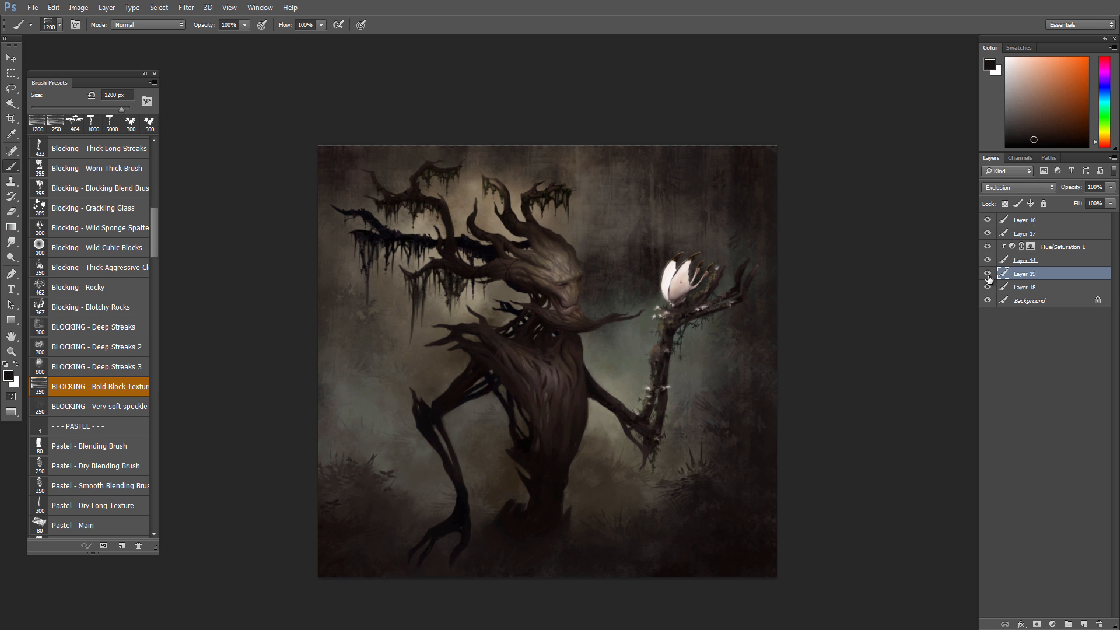
# - Try the Hue and Color blend modes on Layer 19, and return it to Exclusion
pyautogui.click(998, 187)
pyautogui.click(999, 186)
pyautogui.scroll(-3, 999, 187)
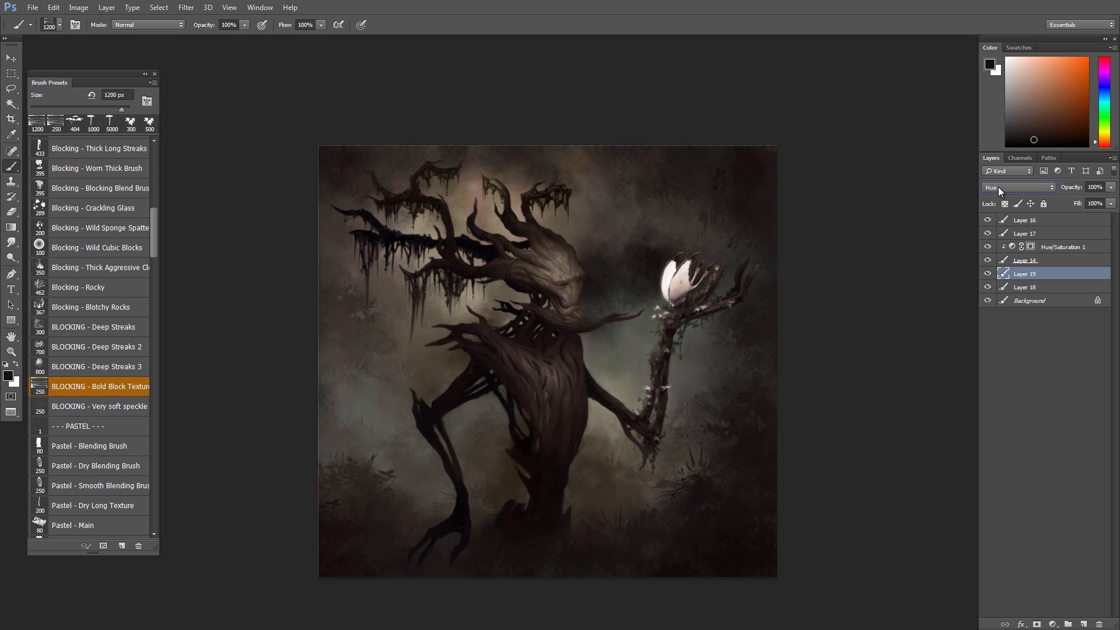
pyautogui.scroll(-1, 998, 187)
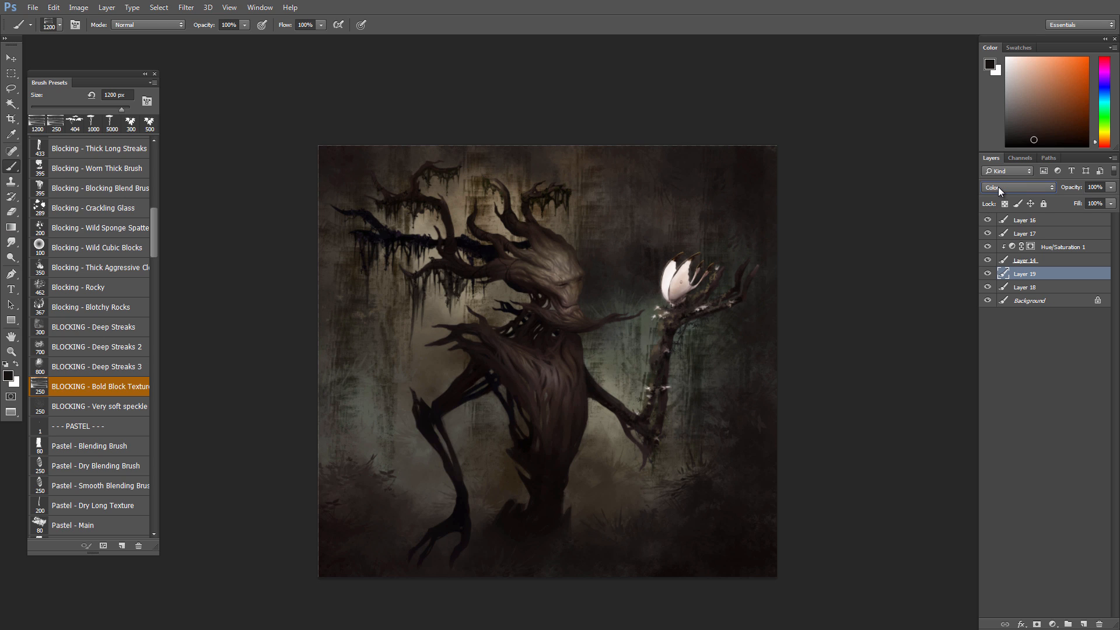
pyautogui.scroll(1, 998, 186)
pyautogui.scroll(2, 998, 186)
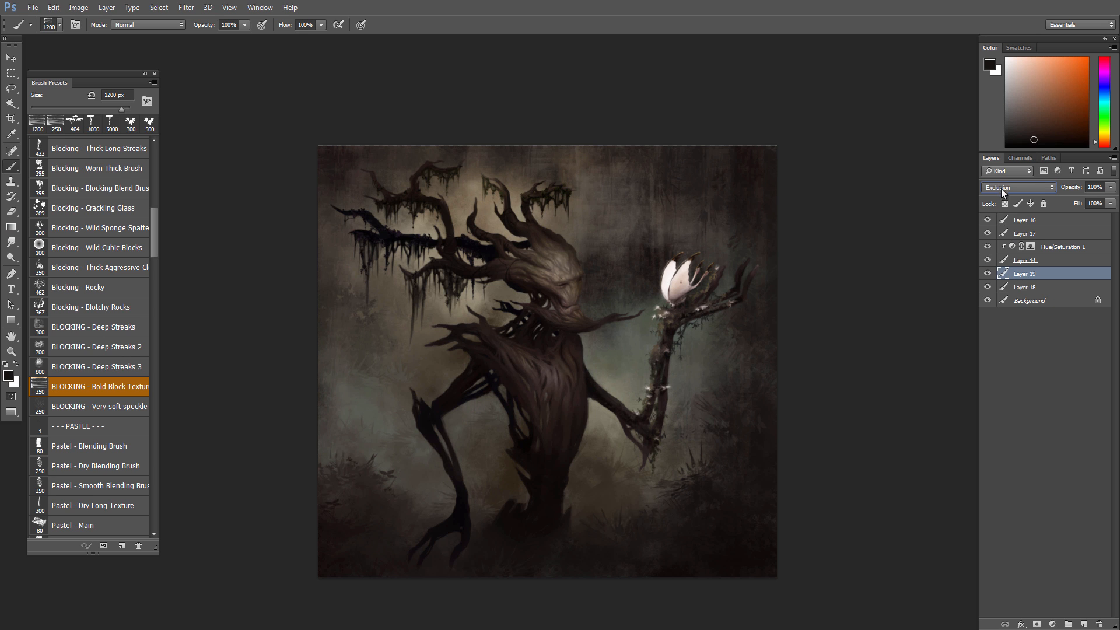
# - Reduce Layer 19's opacity to 61% and check its effect by toggling the layer's visibility
pyautogui.click(1110, 187)
pyautogui.moveTo(1082, 205); pyautogui.dragTo(1083, 204)
pyautogui.moveTo(629, 364); pyautogui.dragTo(641, 392)
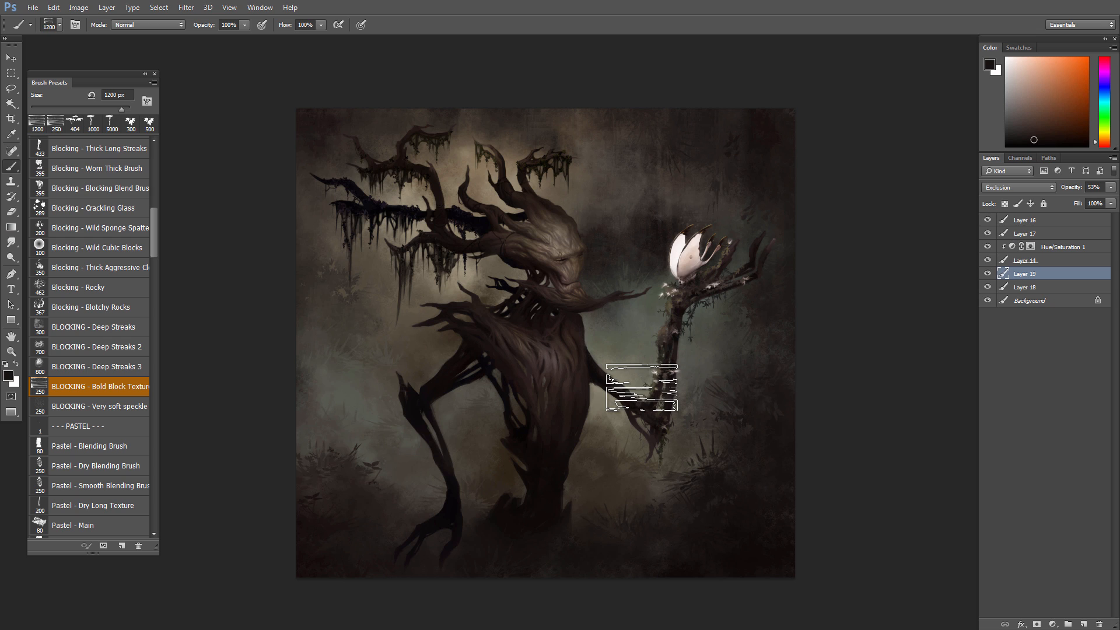
pyautogui.click(1110, 187)
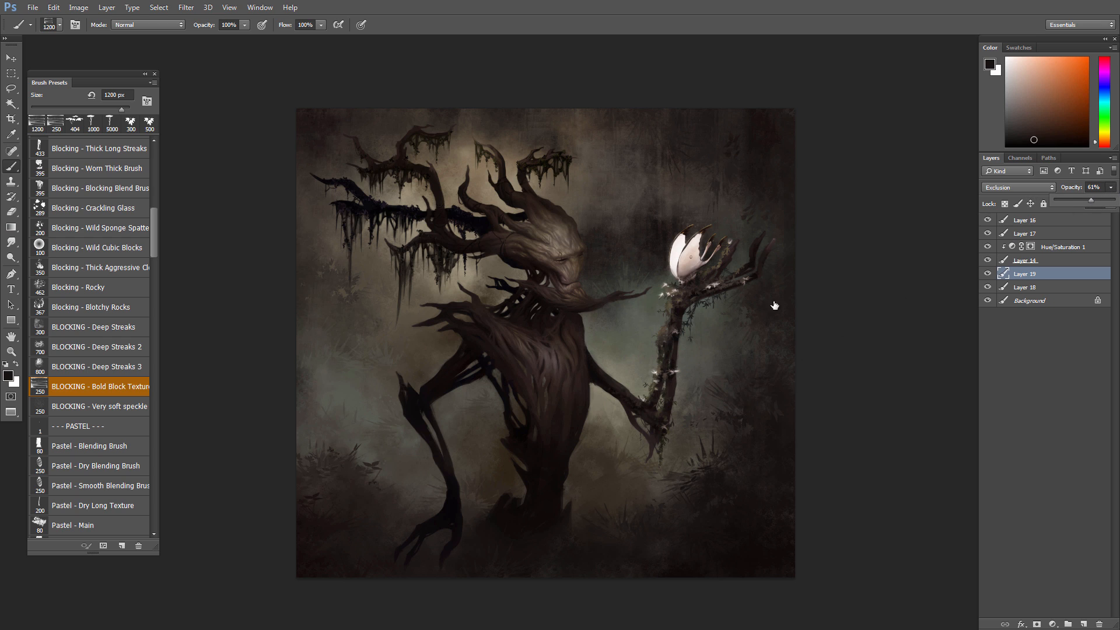
pyautogui.moveTo(638, 376)
pyautogui.mouseDown()
pyautogui.moveTo(604, 352)
pyautogui.moveTo(634, 407)
pyautogui.moveTo(651, 409)
pyautogui.mouseUp()
pyautogui.click(988, 274)
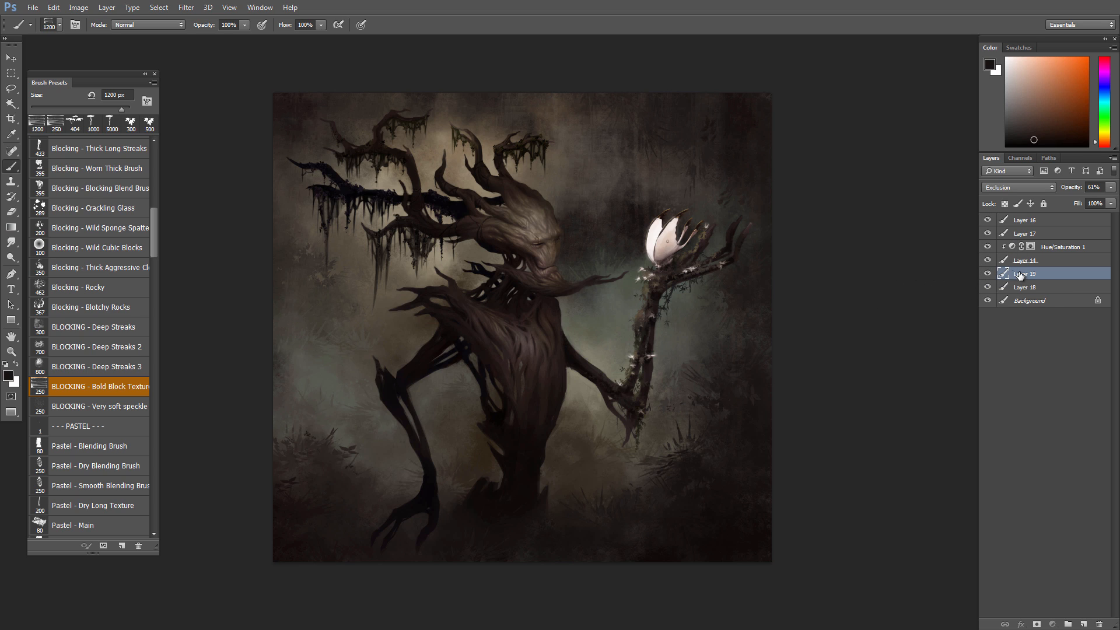
# - Add a layer above Layer 19 and paint vertical Bold Block Texture streaks across the upper background in sampled dark tones
pyautogui.click(1084, 623)
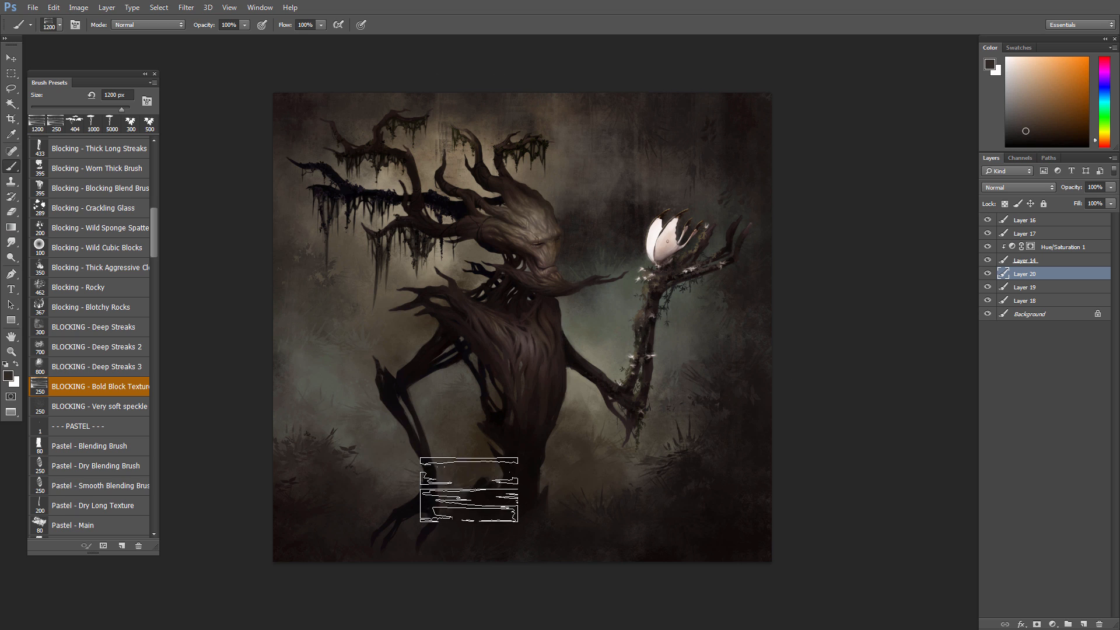
pyautogui.keyDown('alt'); pyautogui.click(296, 108); pyautogui.keyUp('alt')
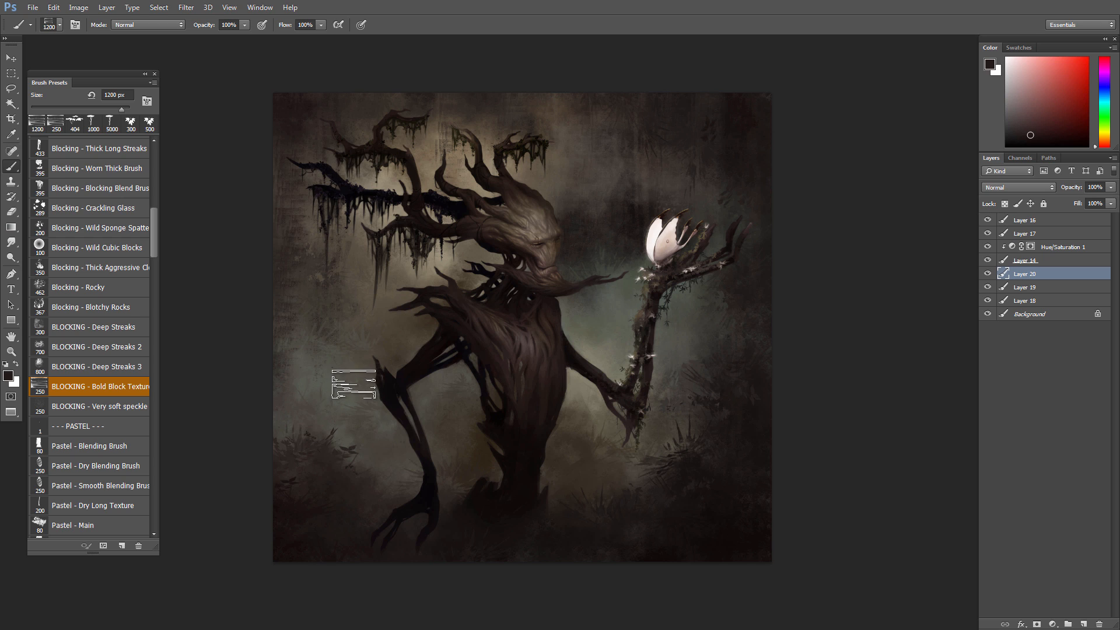
pyautogui.keyDown('alt'); pyautogui.click(736, 114); pyautogui.keyUp('alt')
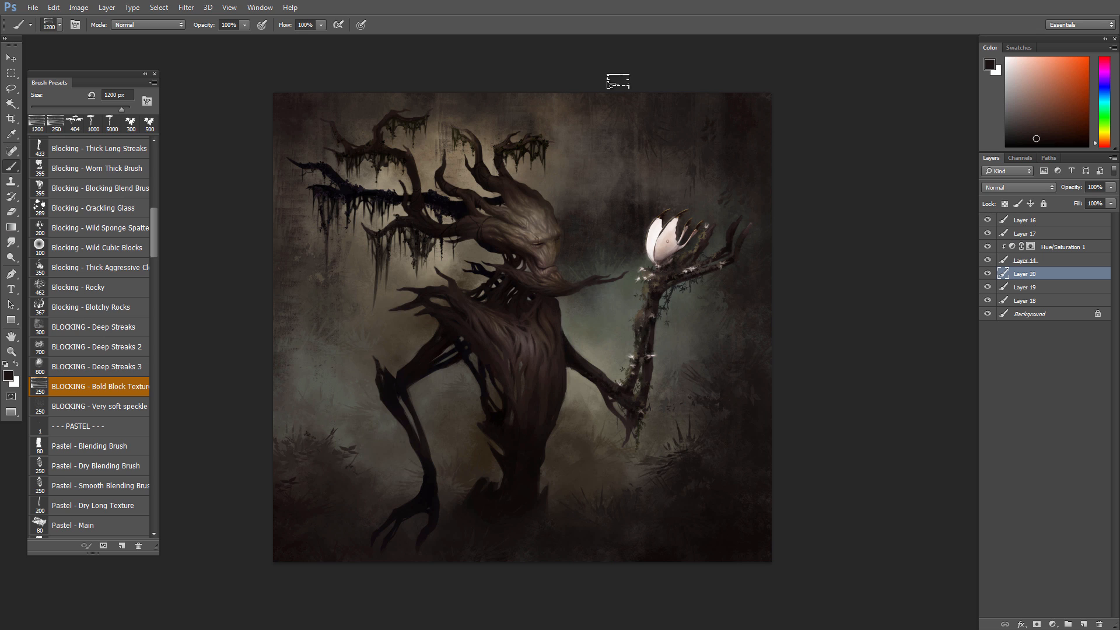
pyautogui.hotkey('ctrl', 'z')
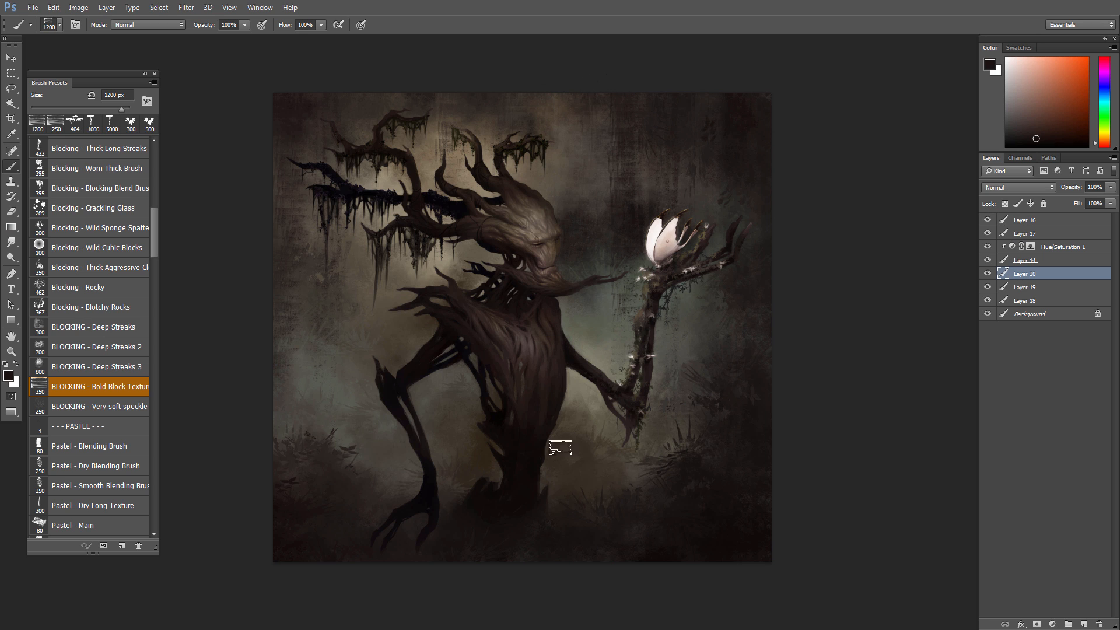
# - Apply Hue/Saturation to Layer 20, shifting the hue to a negative value and setting the saturation to -2
pyautogui.hotkey('ctrl', 'u')
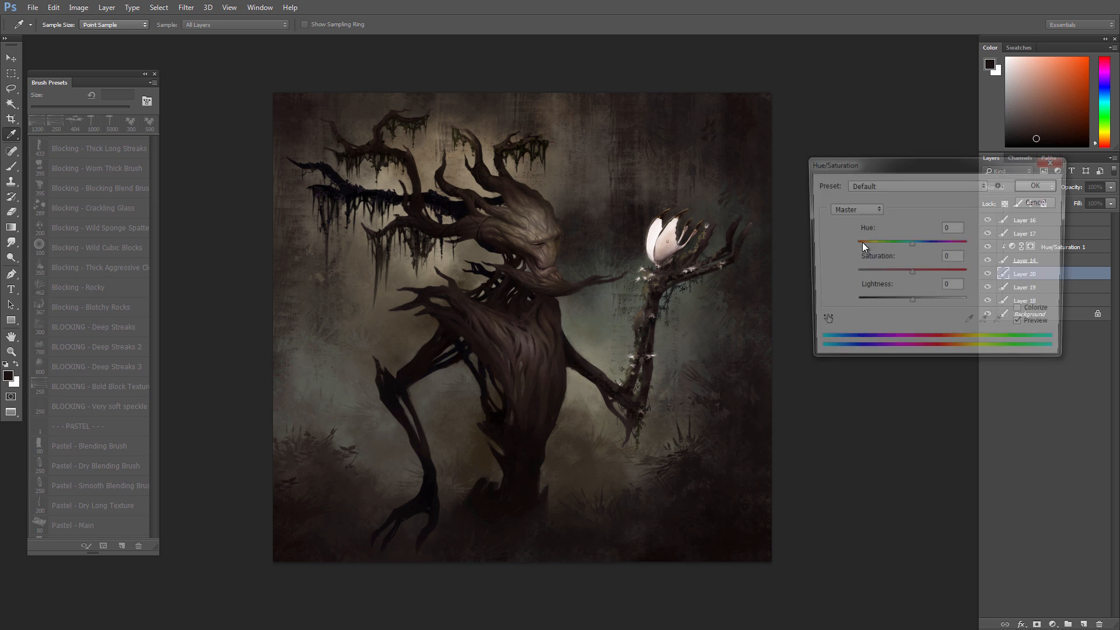
pyautogui.moveTo(911, 275); pyautogui.dragTo(901, 246)
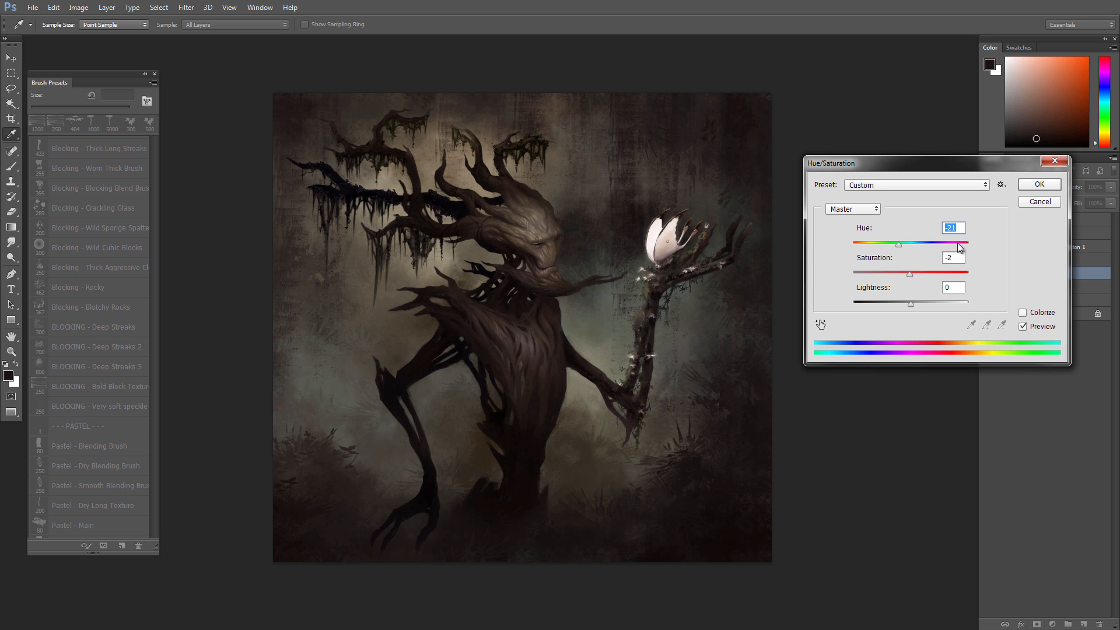
pyautogui.click(1037, 185)
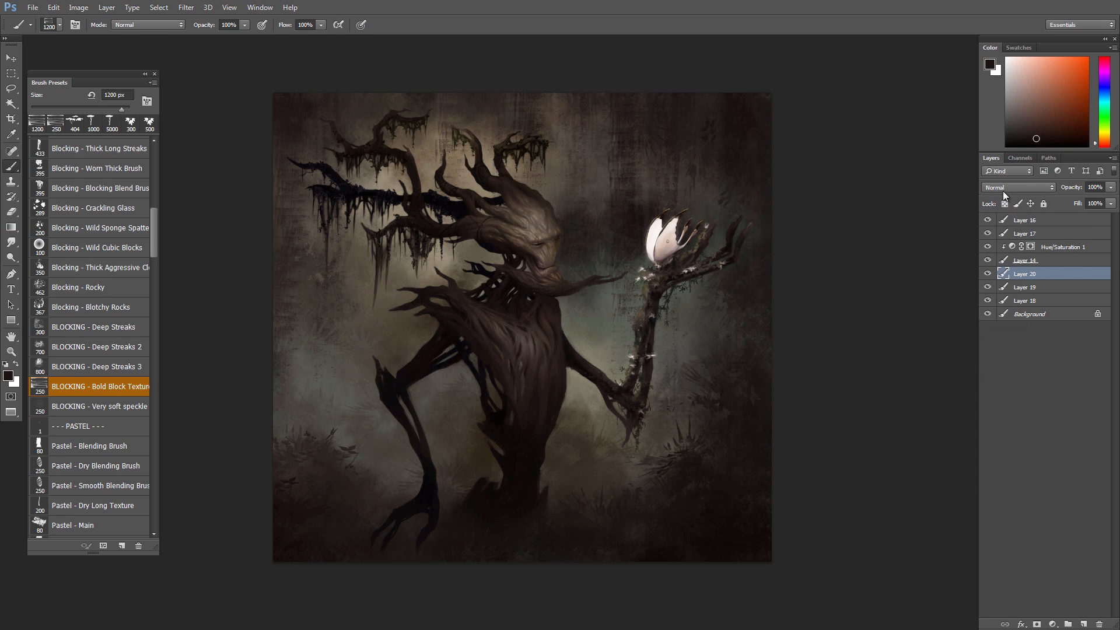
# - Try successive blend modes on Layer 20, including Color Burn, Screen and Soft Light, up to Pin Light
pyautogui.click(1006, 189)
pyautogui.click(1006, 188)
pyautogui.press('Down')
pyautogui.press('Down')
pyautogui.press('Down')
pyautogui.press('Down')
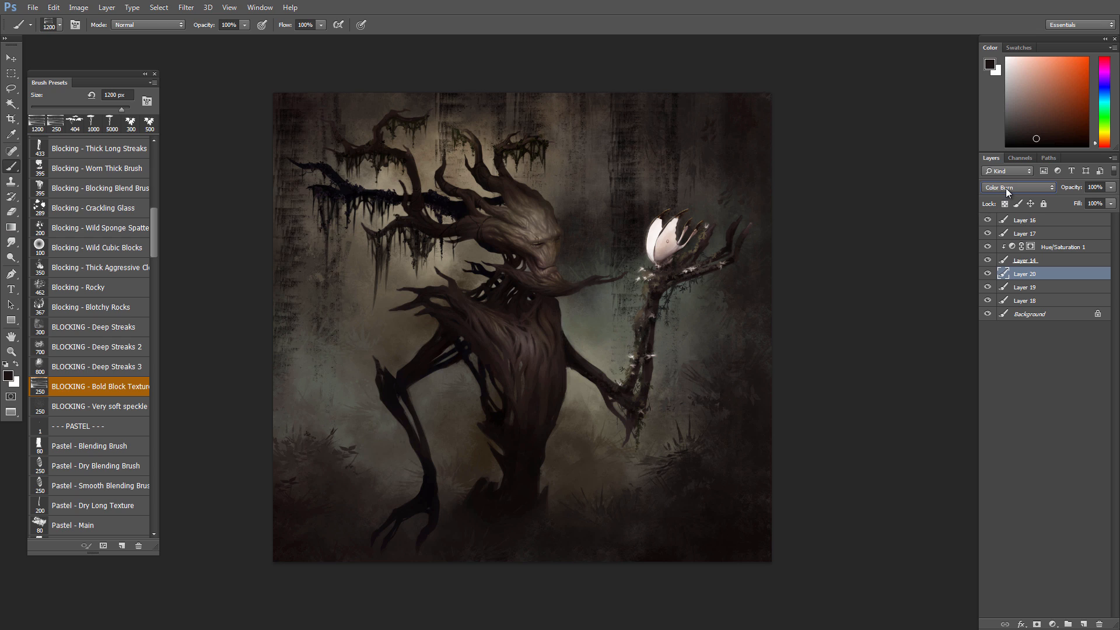
pyautogui.press('Down')
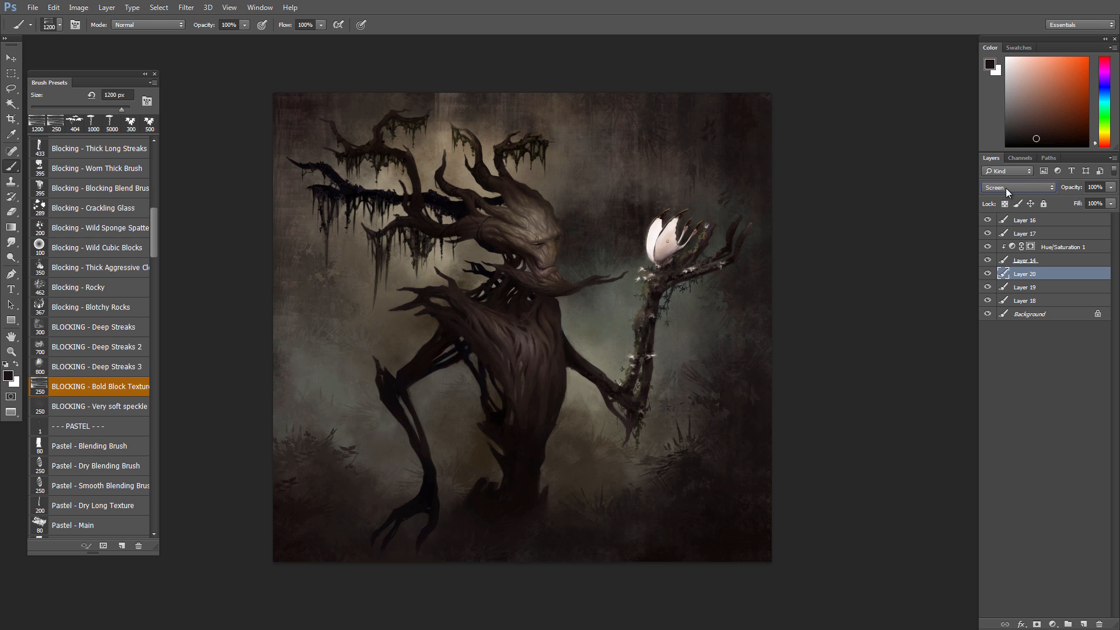
pyautogui.press('Down')
pyautogui.press('Down')
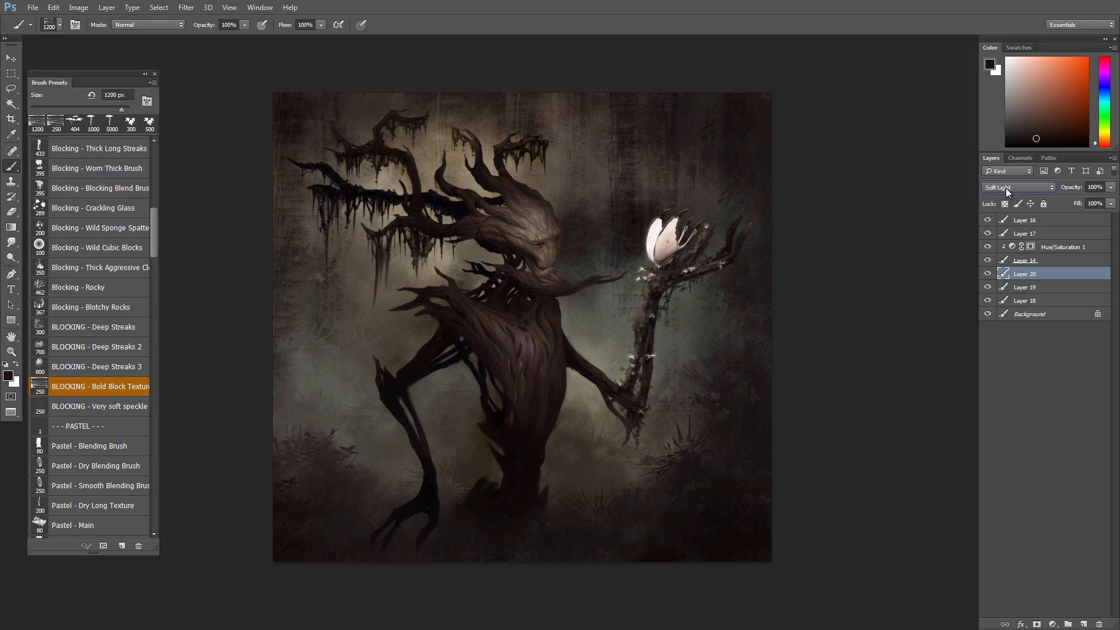
pyautogui.press('Down')
pyautogui.press('Down')
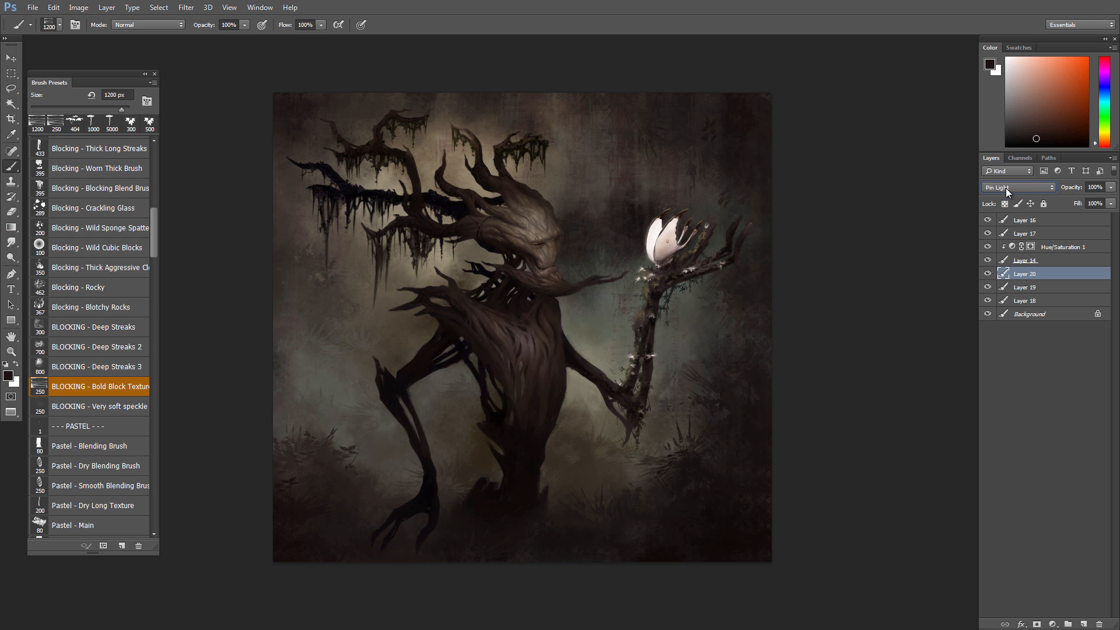
# - Try the Difference, Color, Luminosity and Hue blend modes on Layer 20 while viewing the whole painting
pyautogui.scroll(-1, 687, 240)
pyautogui.scroll(-2, 687, 240)
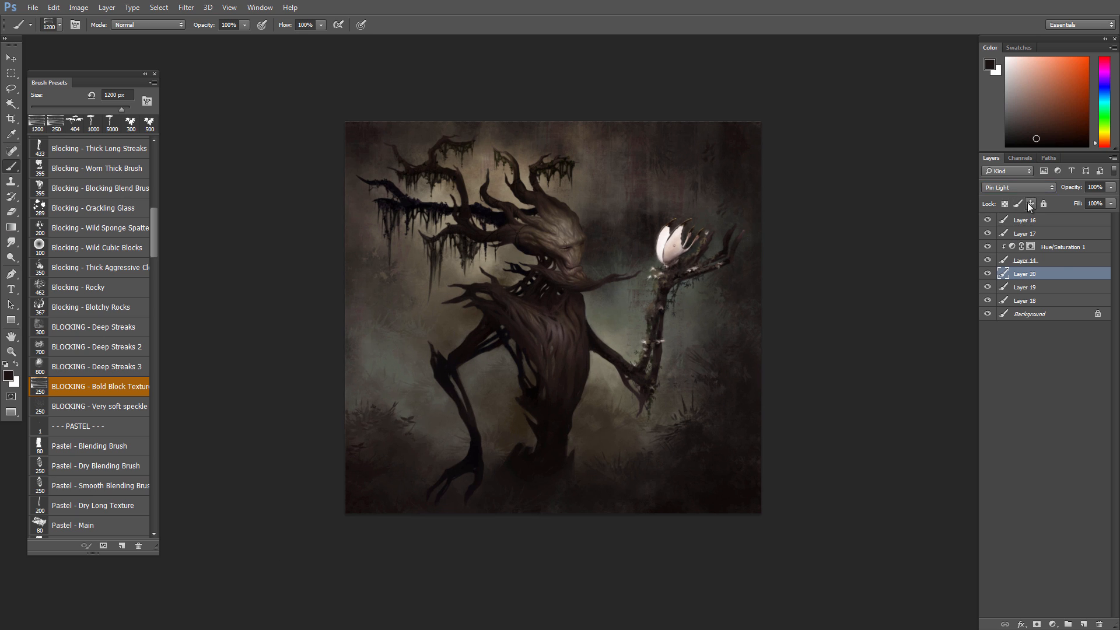
pyautogui.press('Down')
pyautogui.press('Down')
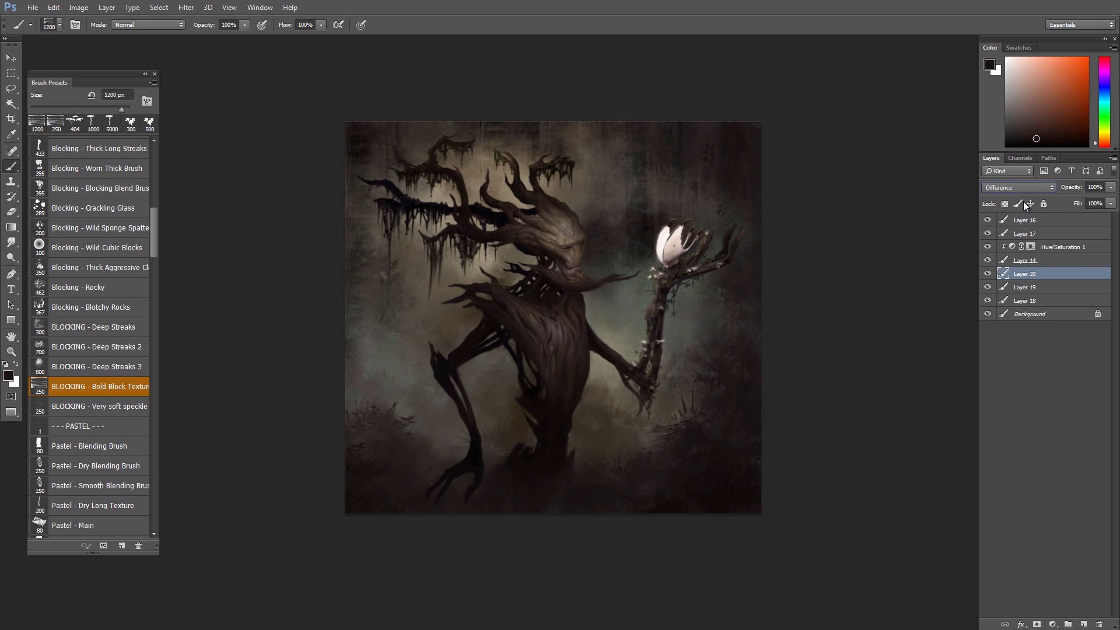
pyautogui.press('Down')
pyautogui.press('Down')
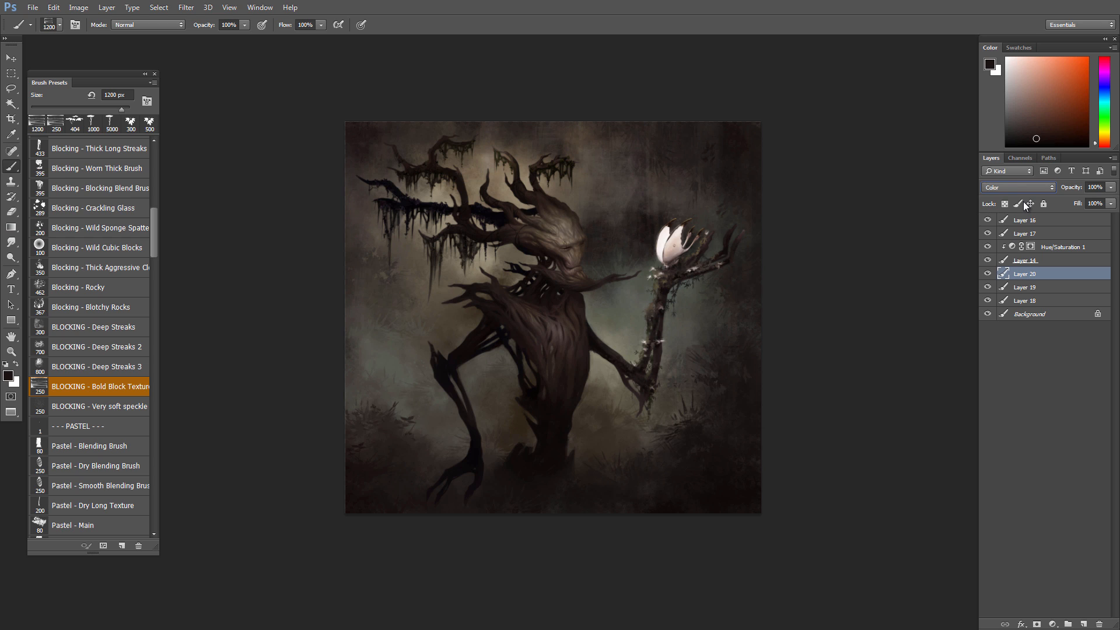
pyautogui.press('Down')
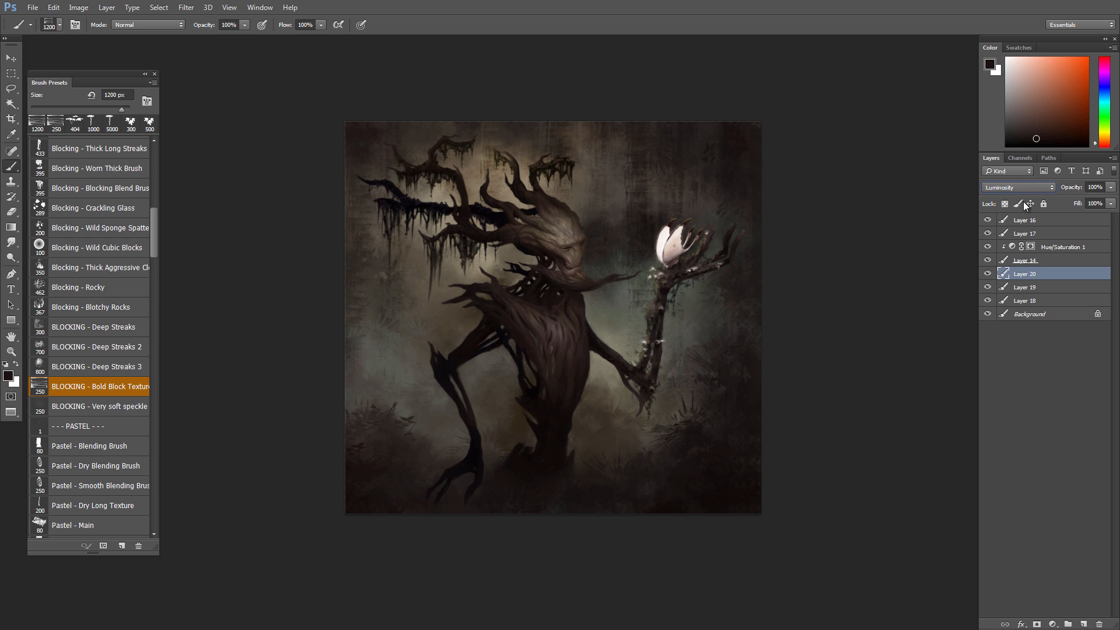
pyautogui.press('Up')
pyautogui.press('Up')
pyautogui.press('Down')
pyautogui.press('Up')
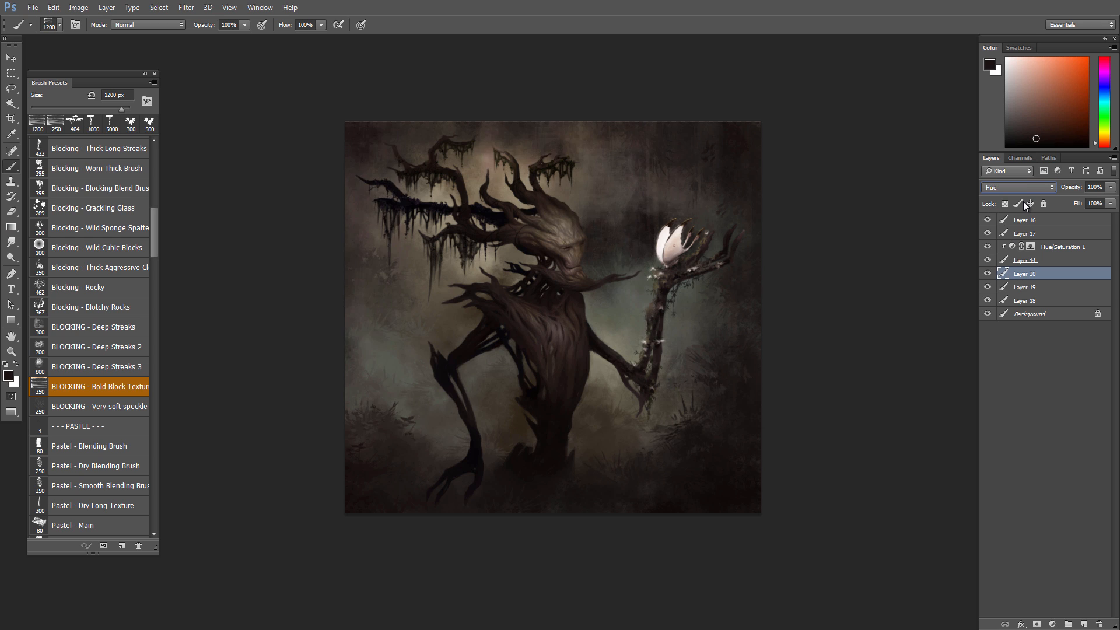
# - Try further blend modes on Layer 20, including Divide, Dissolve and Darker Color
pyautogui.click(1009, 187)
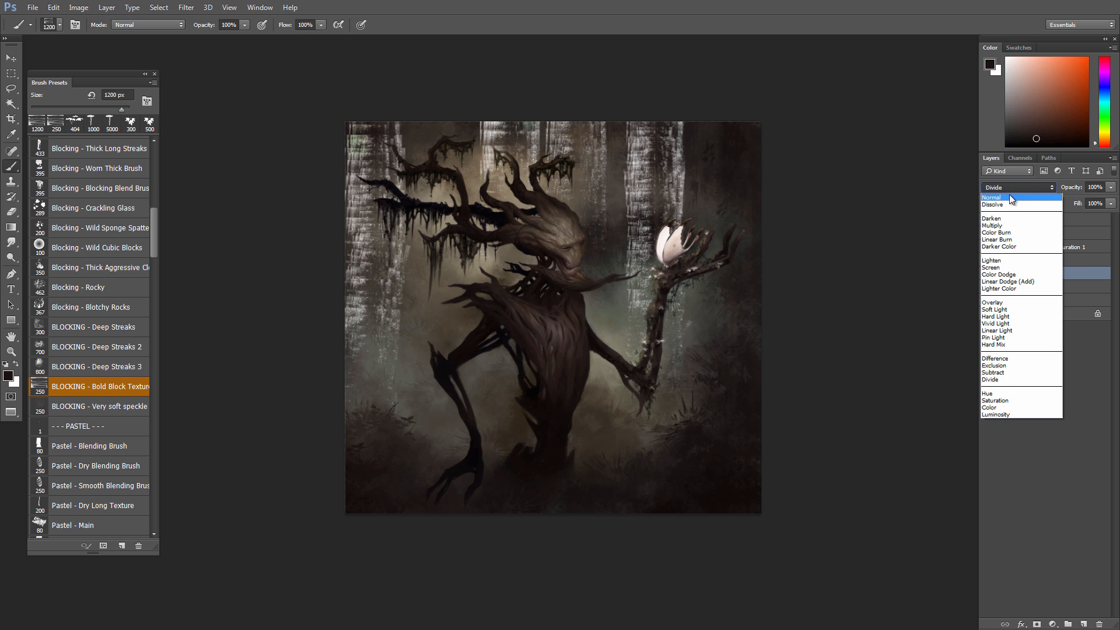
pyautogui.click(1009, 190)
pyautogui.click(1008, 187)
pyautogui.click(1008, 188)
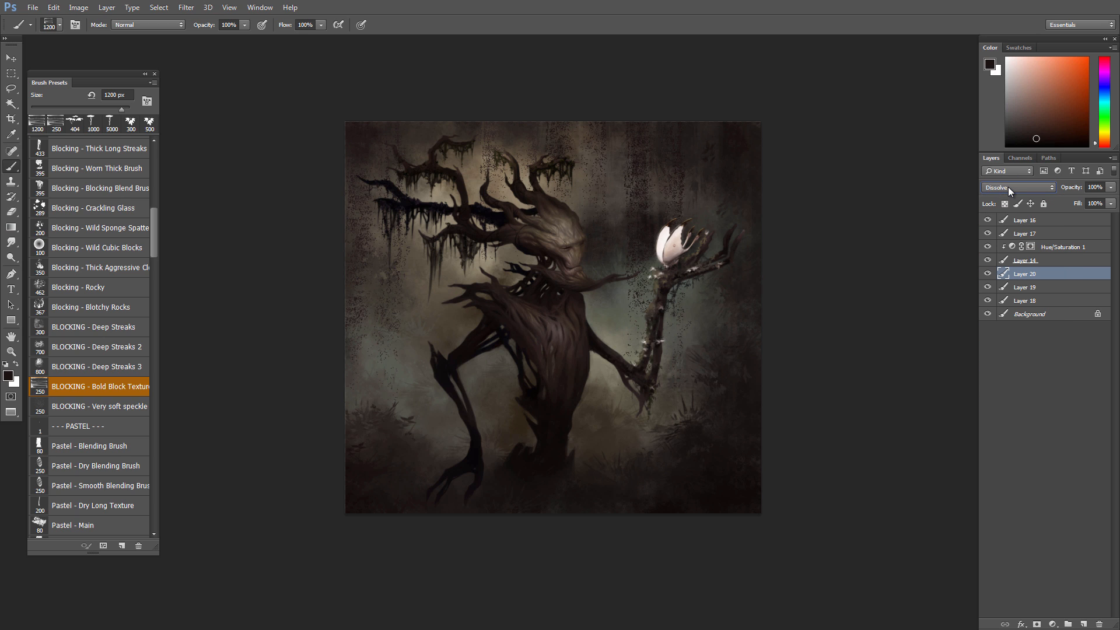
pyautogui.press('Down')
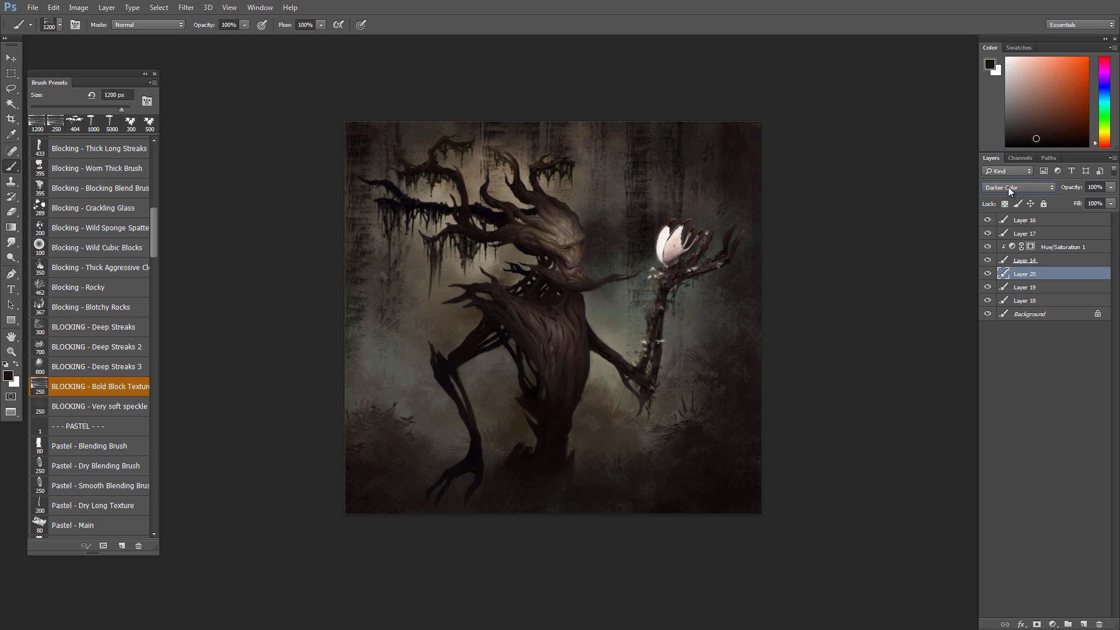
pyautogui.press('Down')
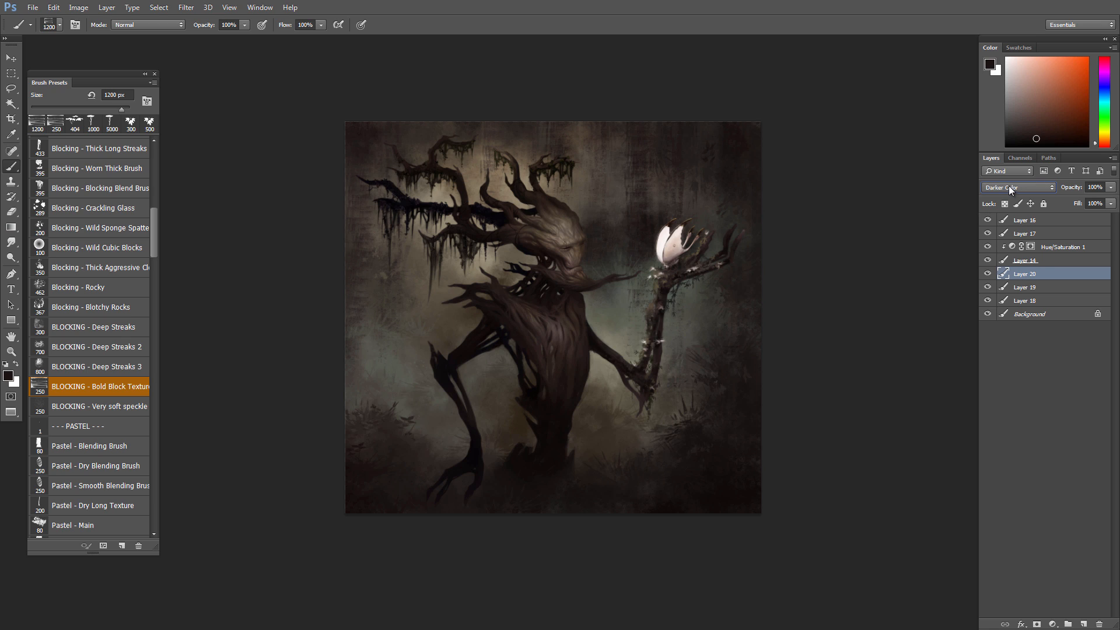
# - Compare Lighten and Vivid Light on Layer 20, then set it to Pin Light at 66% opacity
pyautogui.click(1110, 191)
pyautogui.click(997, 191)
pyautogui.press('Down')
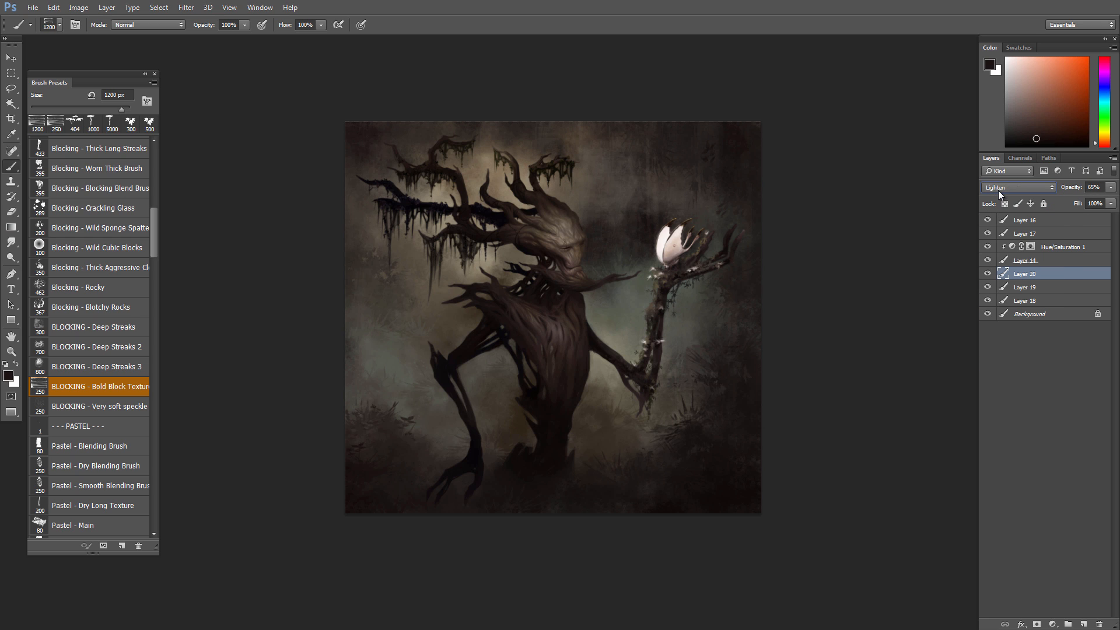
pyautogui.press('Up')
pyautogui.press('Down')
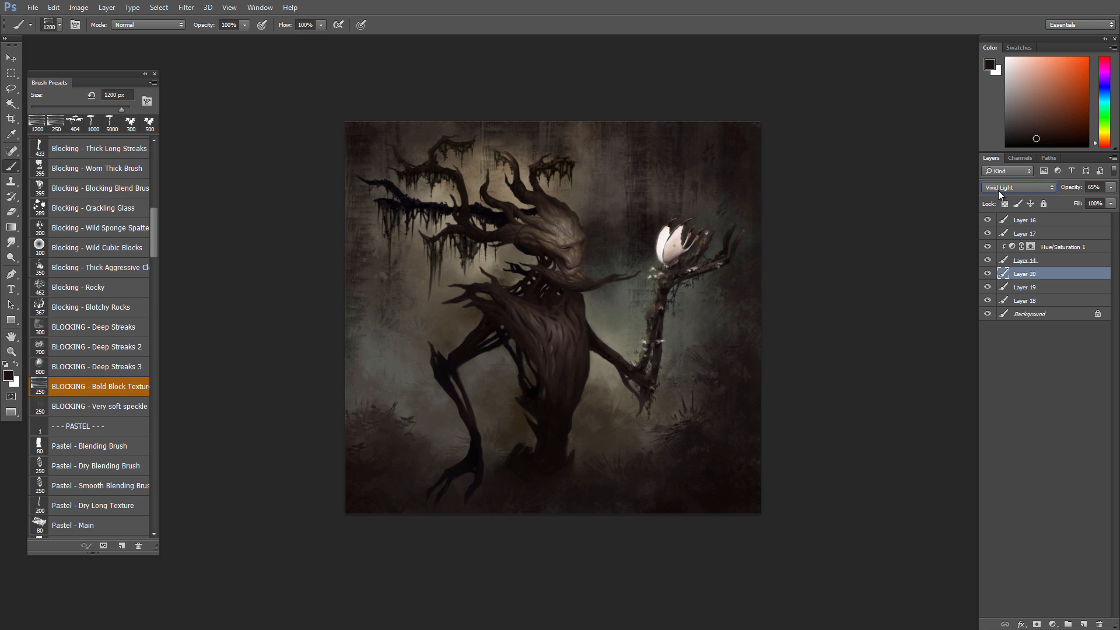
pyautogui.press('Down')
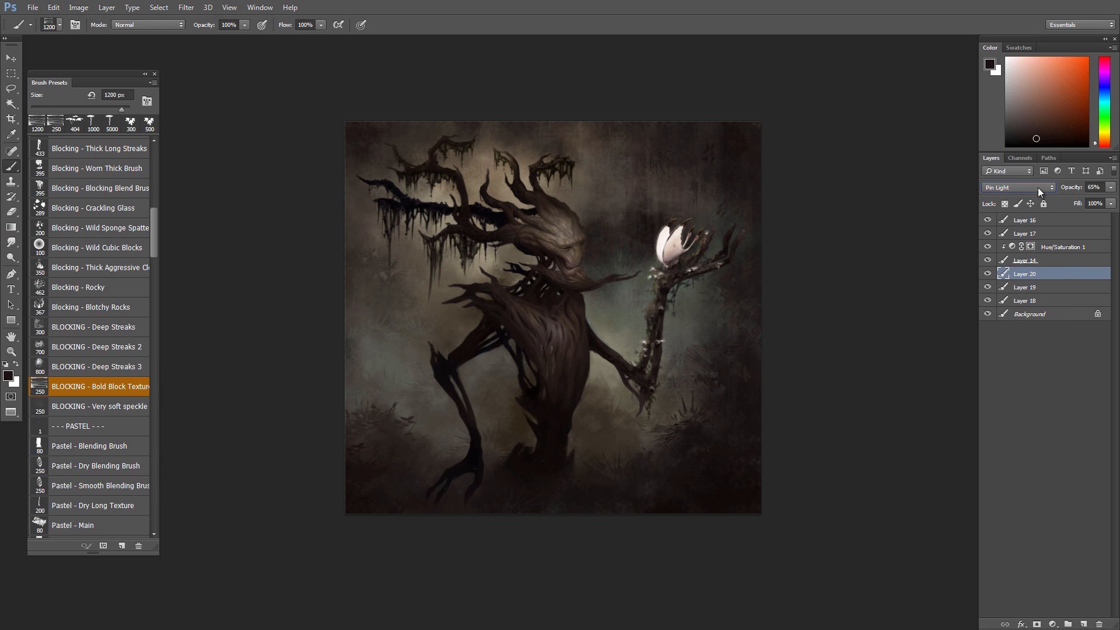
pyautogui.click(1110, 187)
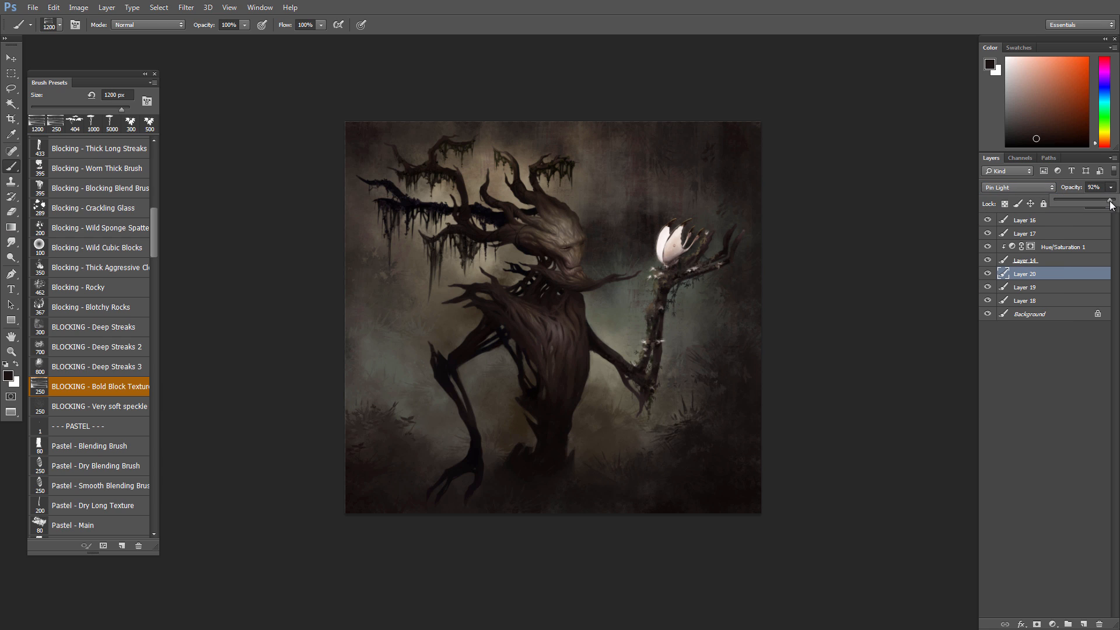
pyautogui.moveTo(1094, 200); pyautogui.dragTo(1094, 200)
pyautogui.moveTo(719, 272); pyautogui.dragTo(723, 273)
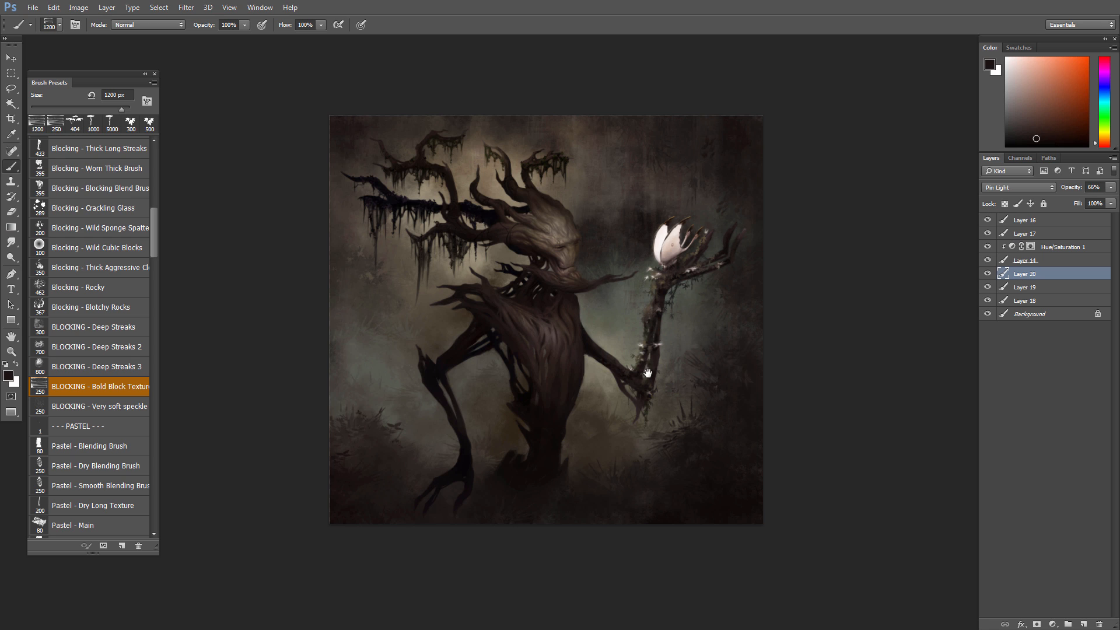
# - Compare the painting with Layer 20 hidden and shown, checking the background streaks both close up and at reduced size
pyautogui.click(988, 274)
pyautogui.click(988, 274)
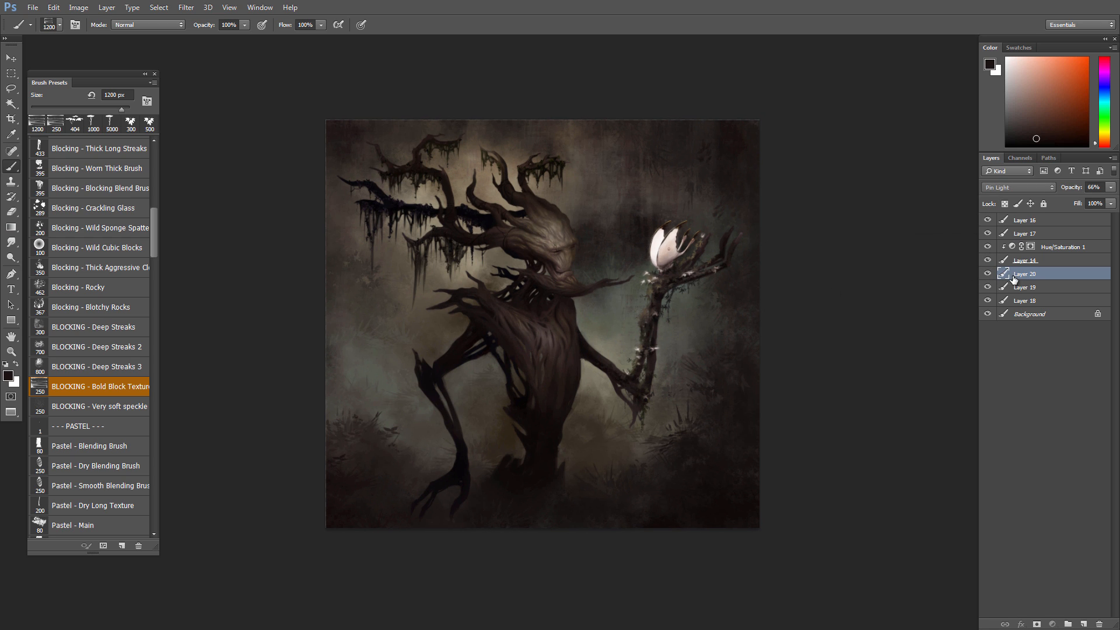
pyautogui.keyDown('ctrl'); pyautogui.click(1002, 294); pyautogui.keyUp('ctrl')
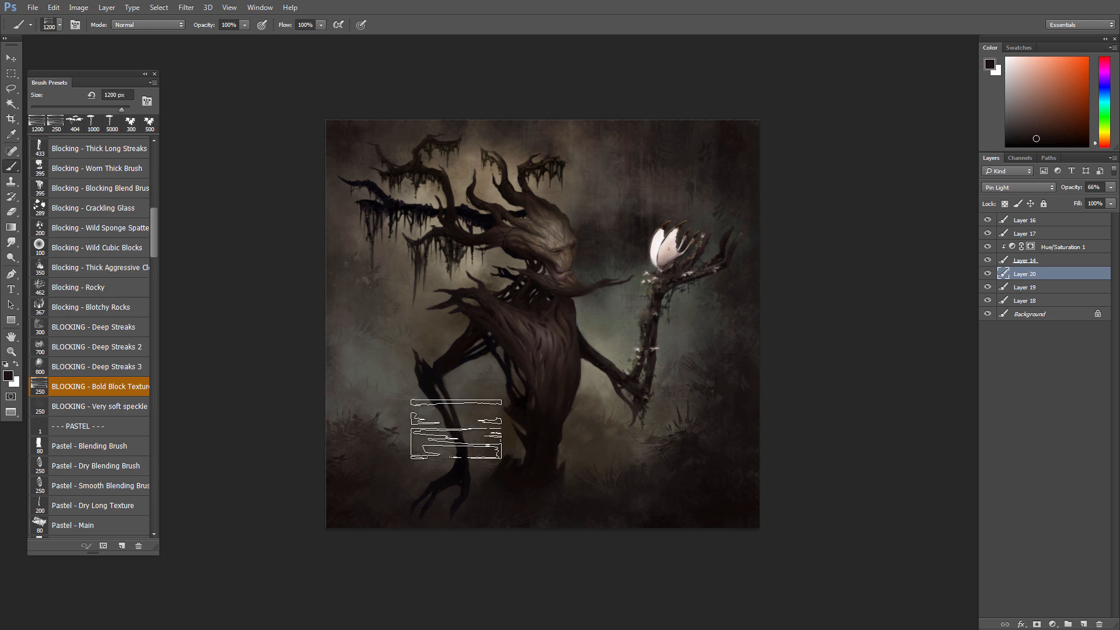
pyautogui.scroll(3, 513, 440)
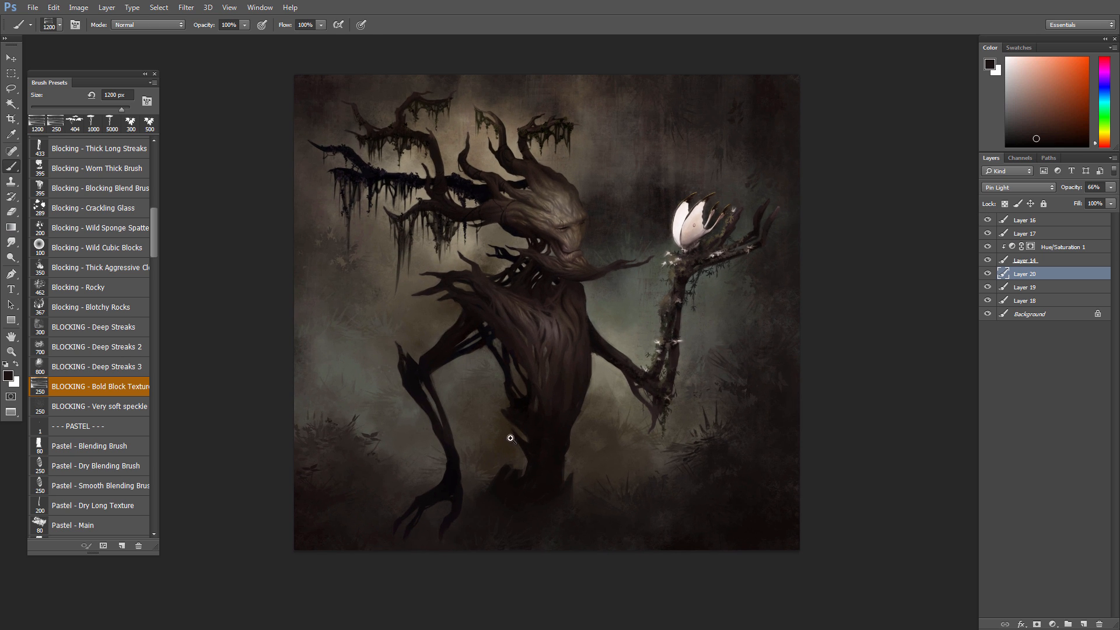
pyautogui.scroll(-5, 510, 438)
pyautogui.scroll(1, 547, 415)
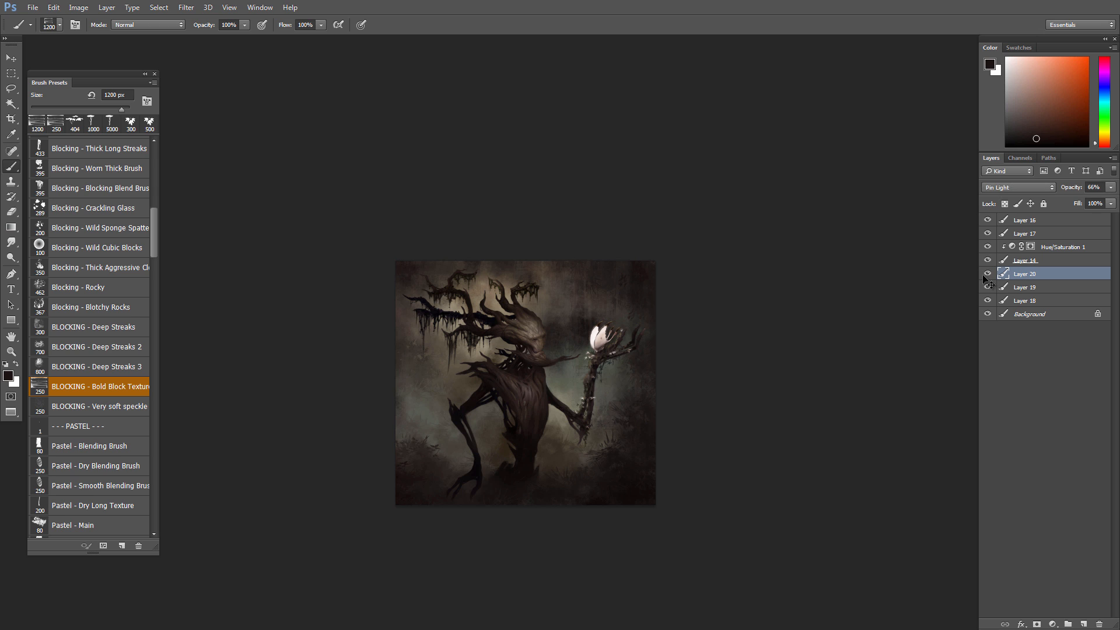
pyautogui.scroll(4, 618, 374)
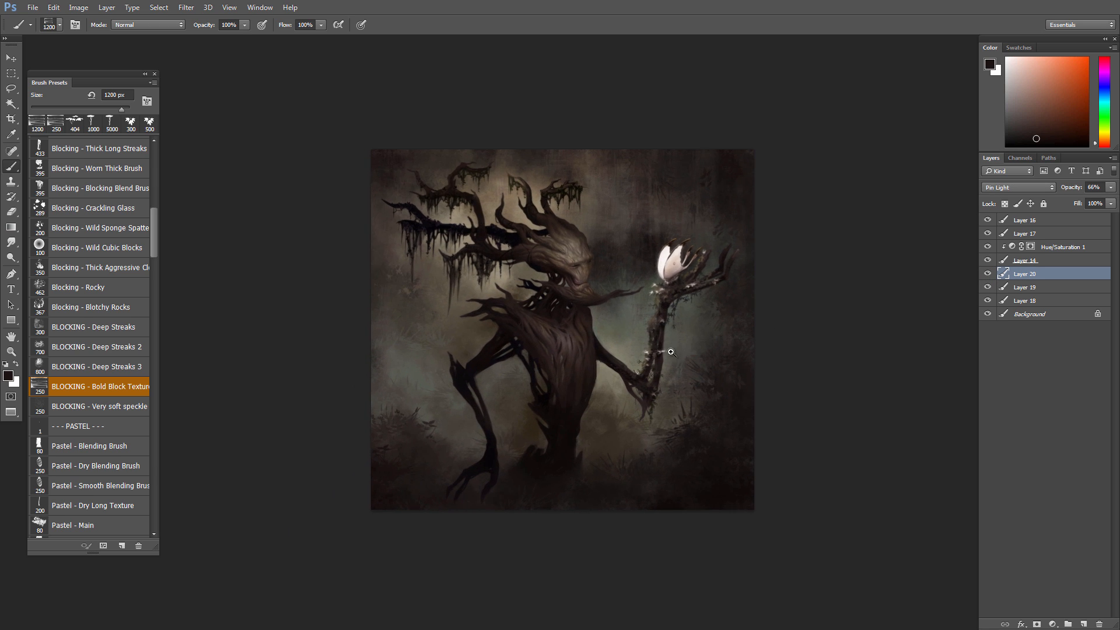
pyautogui.scroll(1, 656, 367)
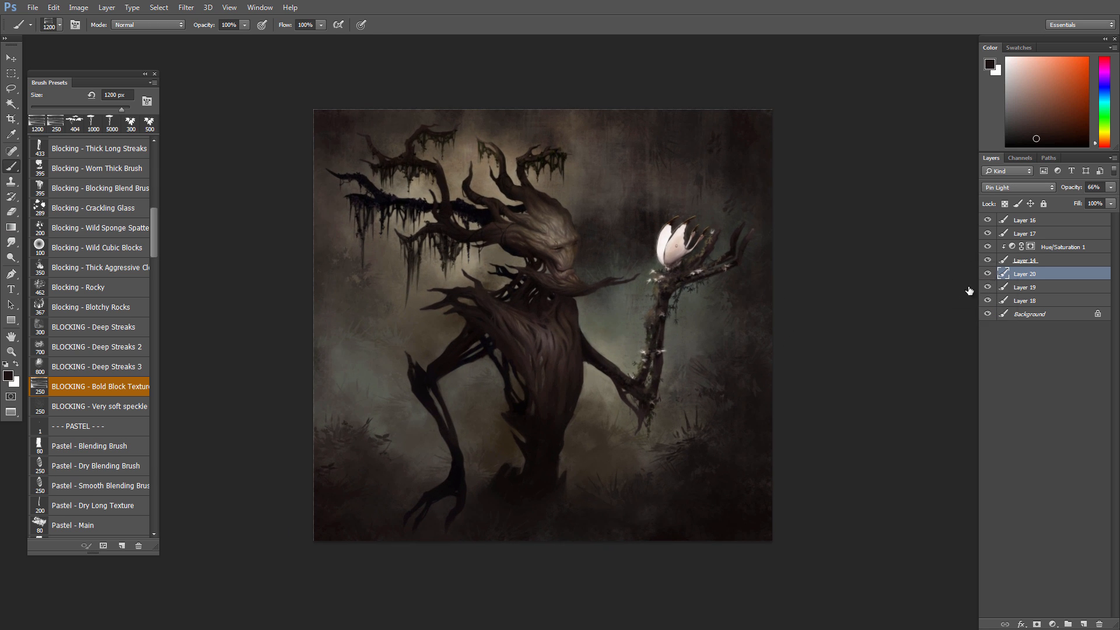
# - Check what Layer 14, the Hue/Saturation 1 adjustment, Layer 19 and Layer 18 each contribute by toggling their visibility
pyautogui.click(988, 261)
pyautogui.click(988, 261)
pyautogui.doubleClick(1006, 249)
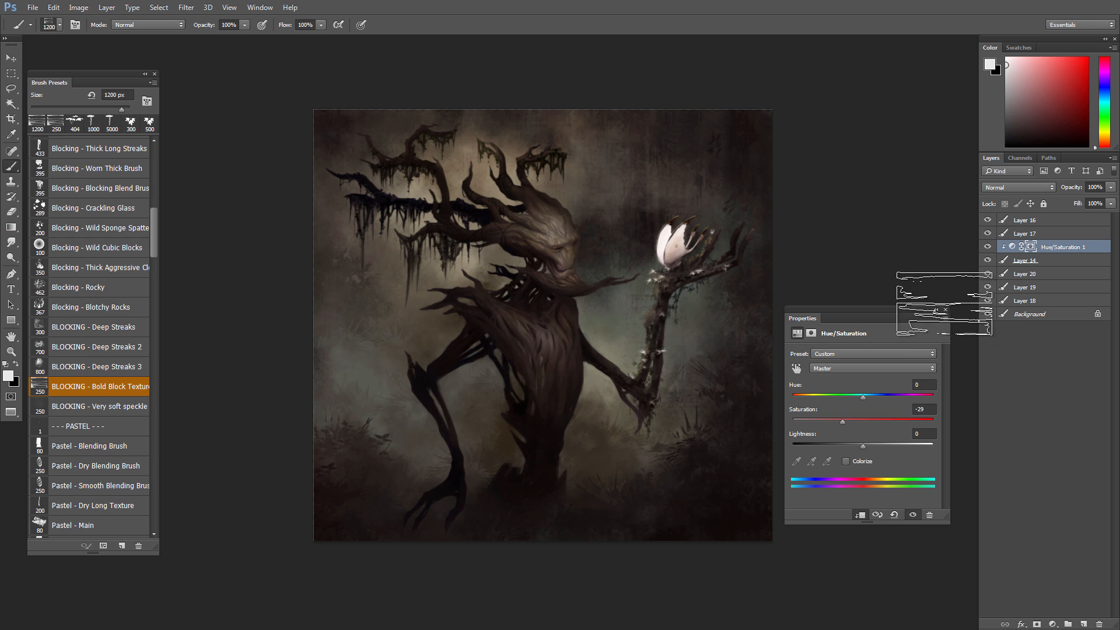
pyautogui.click(987, 248)
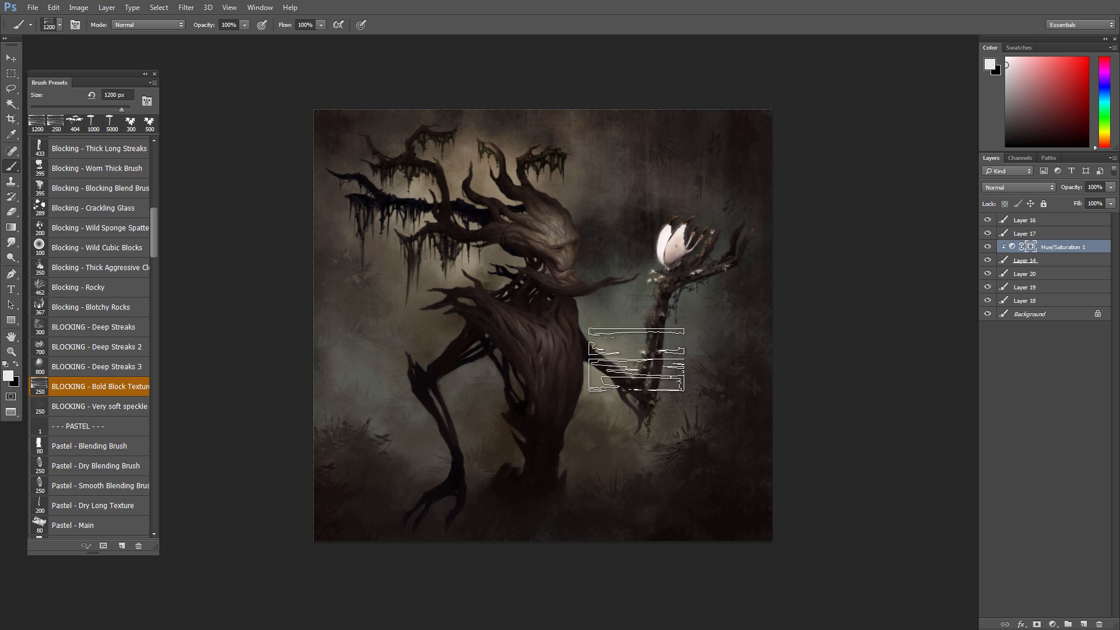
pyautogui.moveTo(591, 406); pyautogui.dragTo(645, 441)
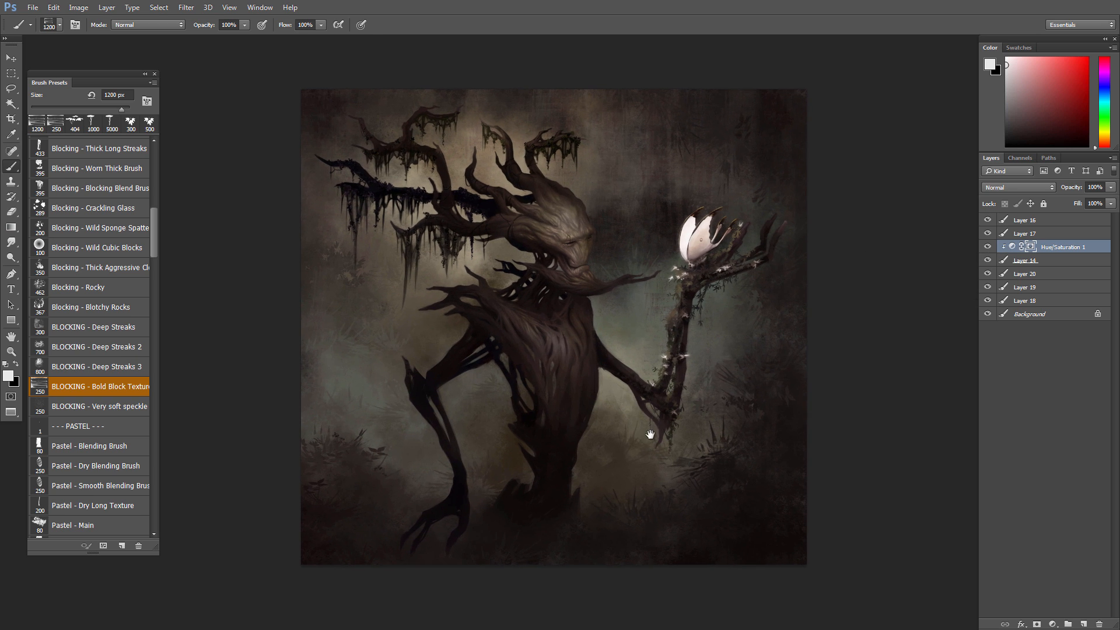
pyautogui.click(988, 288)
pyautogui.click(987, 289)
pyautogui.click(988, 300)
# - Make Layer 18 active and choose the FX - Wild Leaves brush at 384 px
pyautogui.click(1008, 301)
pyautogui.press('x')
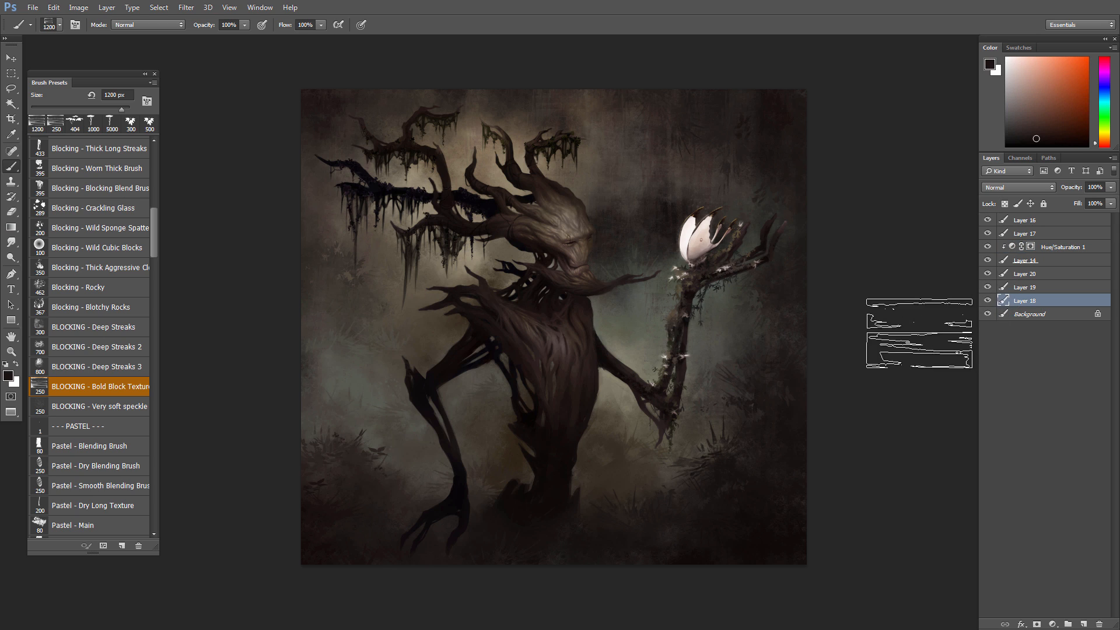
pyautogui.rightClick(688, 394)
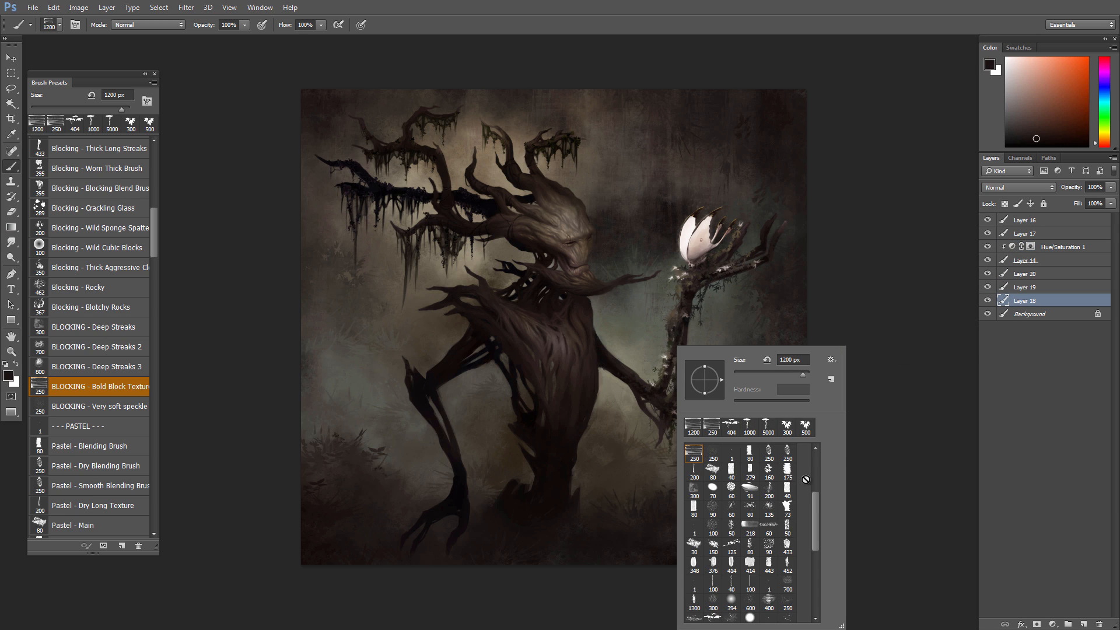
pyautogui.click(949, 483)
pyautogui.moveTo(153, 227); pyautogui.dragTo(150, 375)
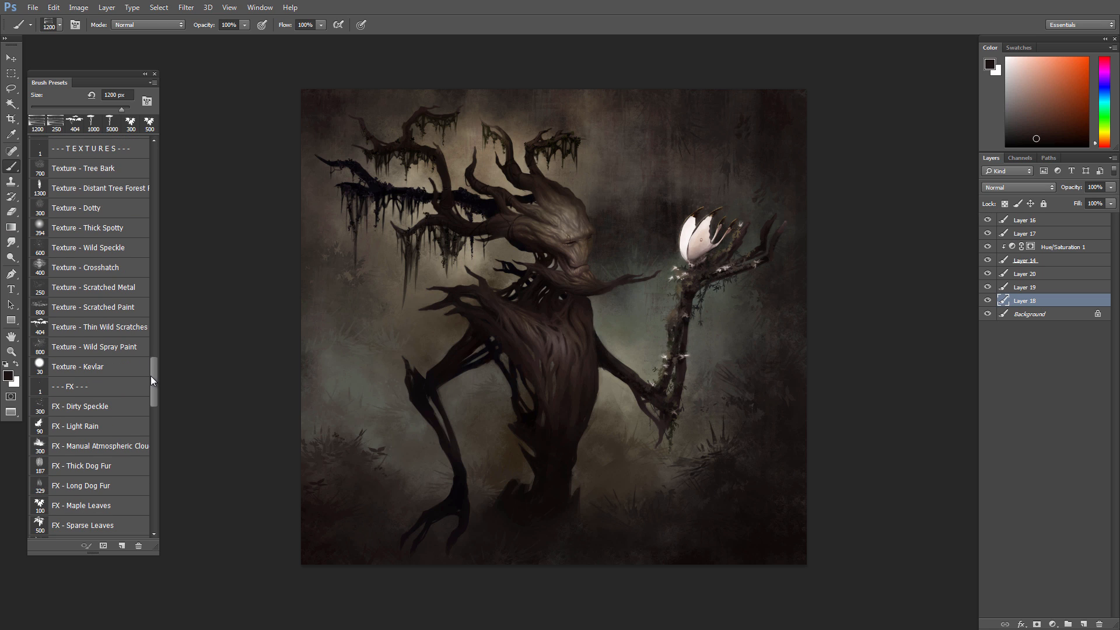
pyautogui.moveTo(151, 376); pyautogui.dragTo(145, 401)
pyautogui.click(111, 371)
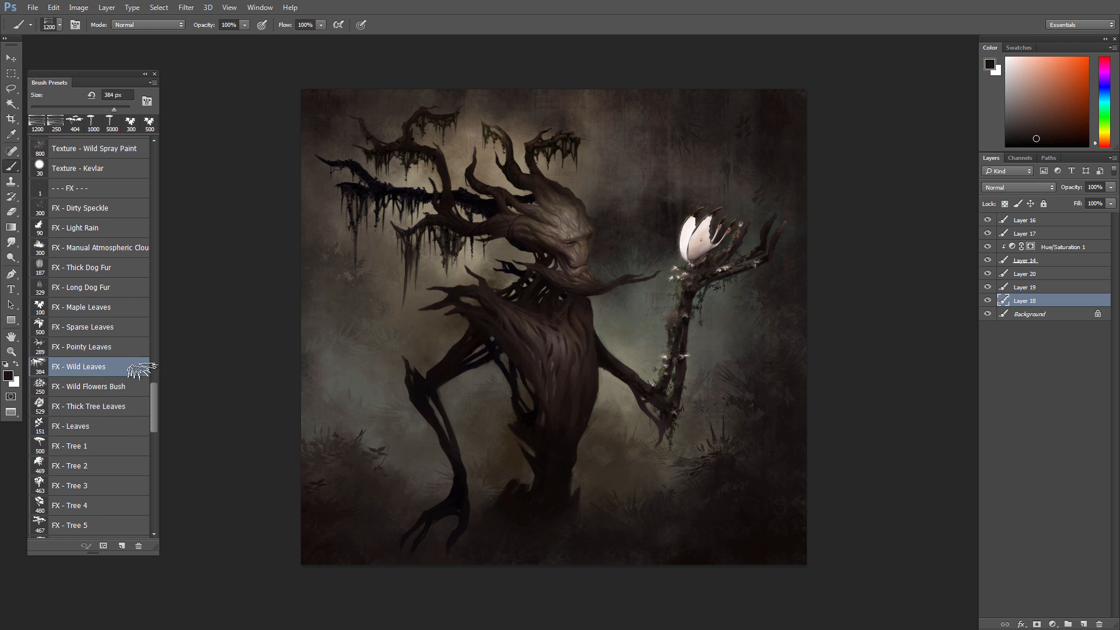
# - Paint Wild Leaves foliage on Layer 18 around the bush below the raised hand, sampling dark brown tones from the background
pyautogui.keyDown('alt'); pyautogui.click(725, 468); pyautogui.keyUp('alt')
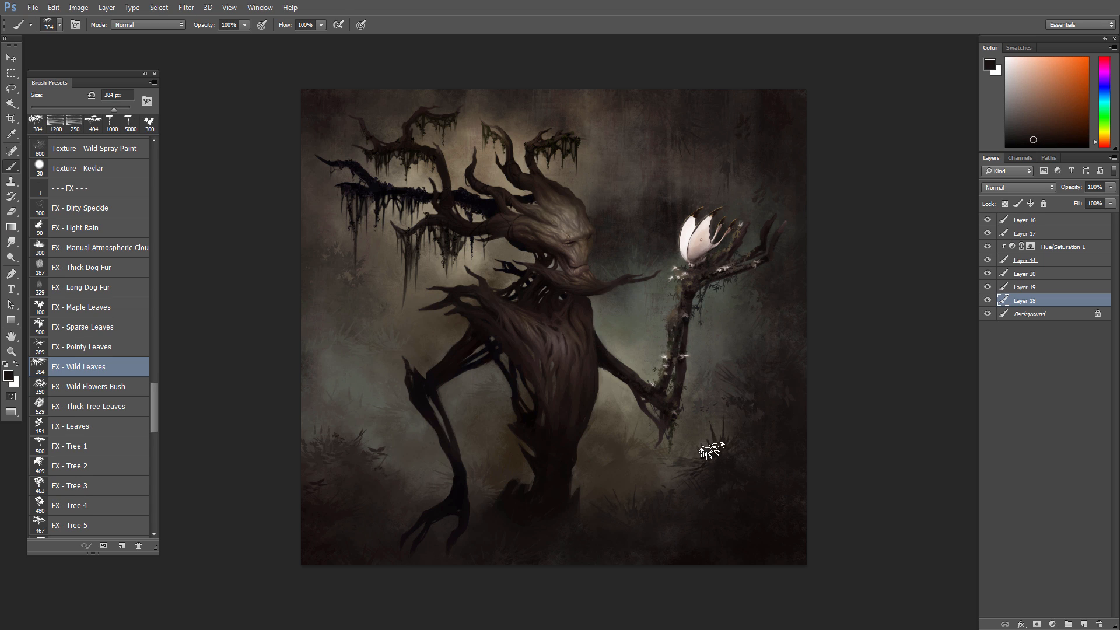
pyautogui.keyDown('alt'); pyautogui.click(730, 472); pyautogui.keyUp('alt')
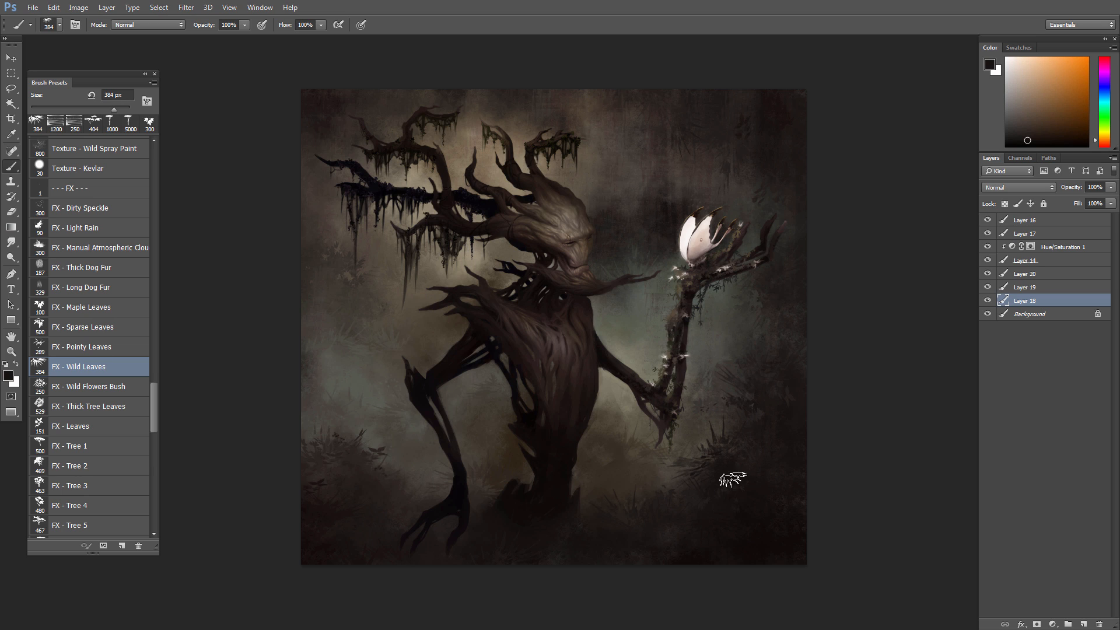
pyautogui.keyDown('alt'); pyautogui.click(727, 487); pyautogui.keyUp('alt')
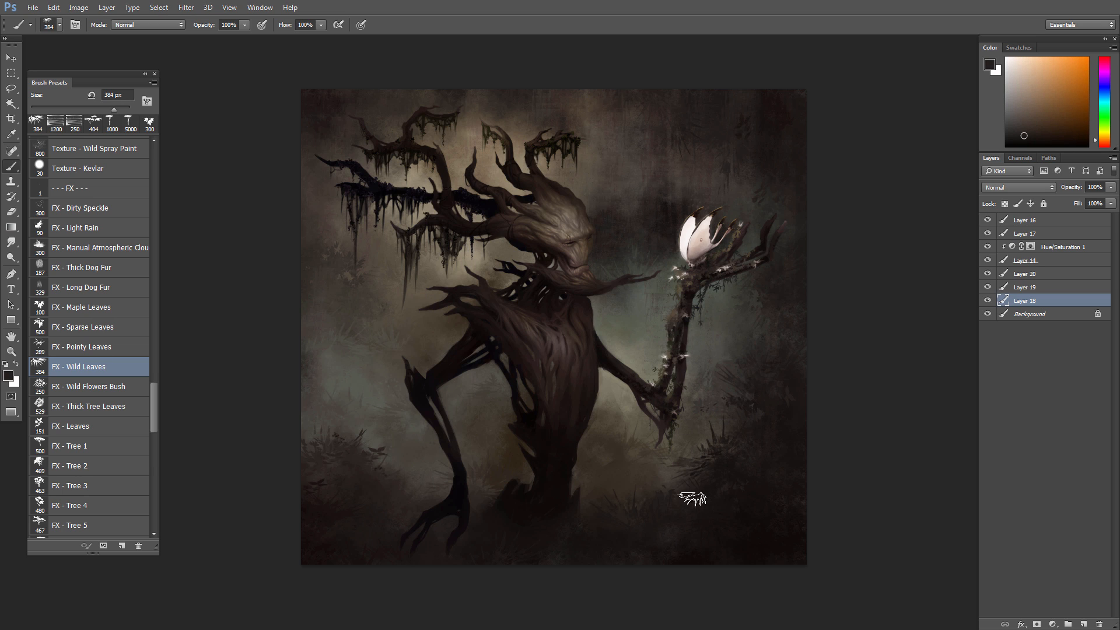
pyautogui.keyDown('alt'); pyautogui.click(672, 476); pyautogui.keyUp('alt')
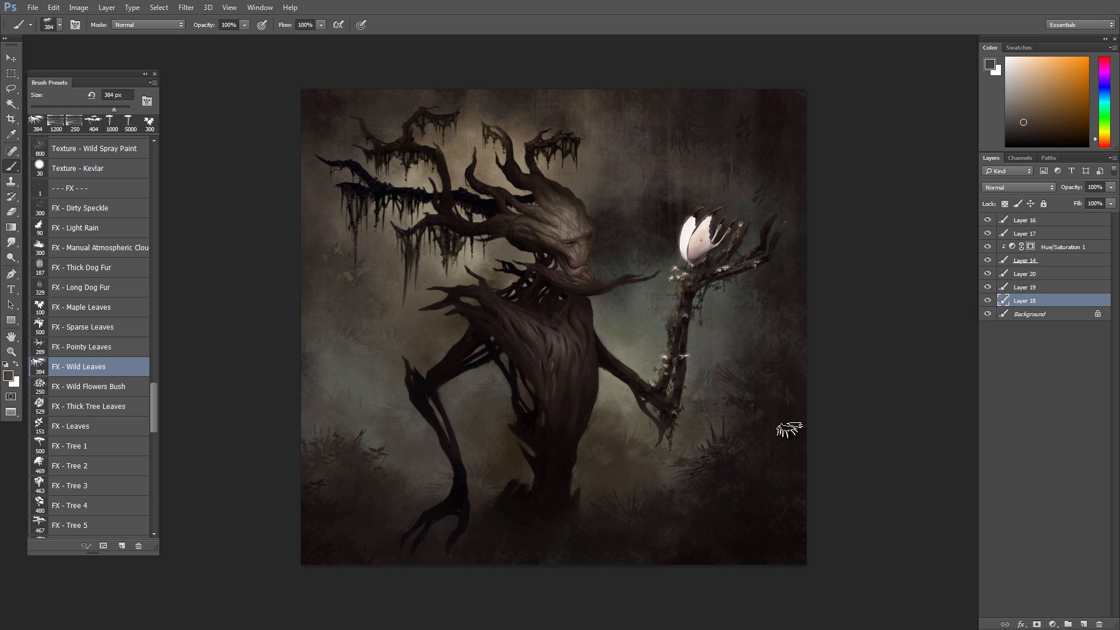
pyautogui.keyDown('alt'); pyautogui.click(735, 414); pyautogui.keyUp('alt')
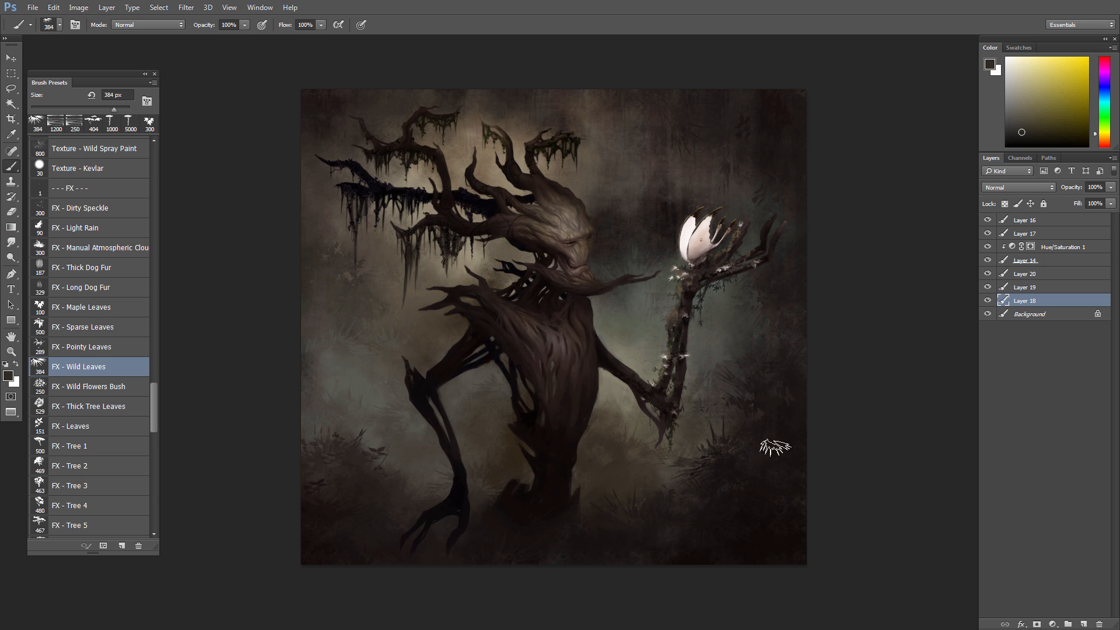
pyautogui.click(776, 451)
pyautogui.keyDown('alt'); pyautogui.click(681, 453); pyautogui.keyUp('alt')
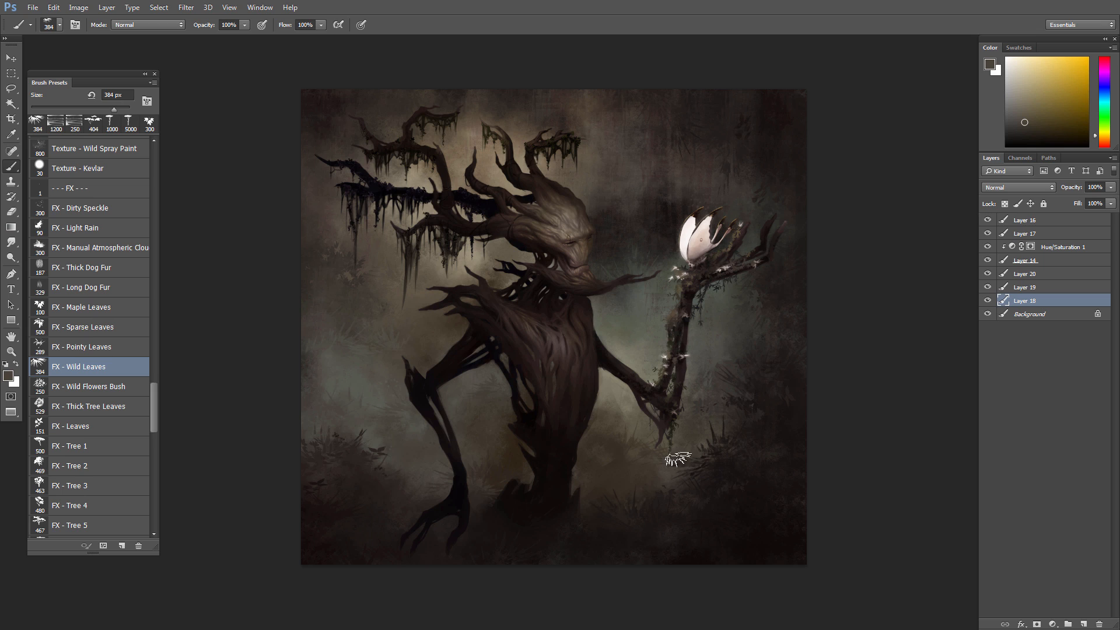
pyautogui.keyDown('alt'); pyautogui.click(693, 446); pyautogui.keyUp('alt')
# - Switch to Layer 17 and add Wild Leaves foliage beside the raised arm in nearby sampled grey-brown tones
pyautogui.click(1014, 235)
pyautogui.keyDown('alt'); pyautogui.click(691, 446); pyautogui.keyUp('alt')
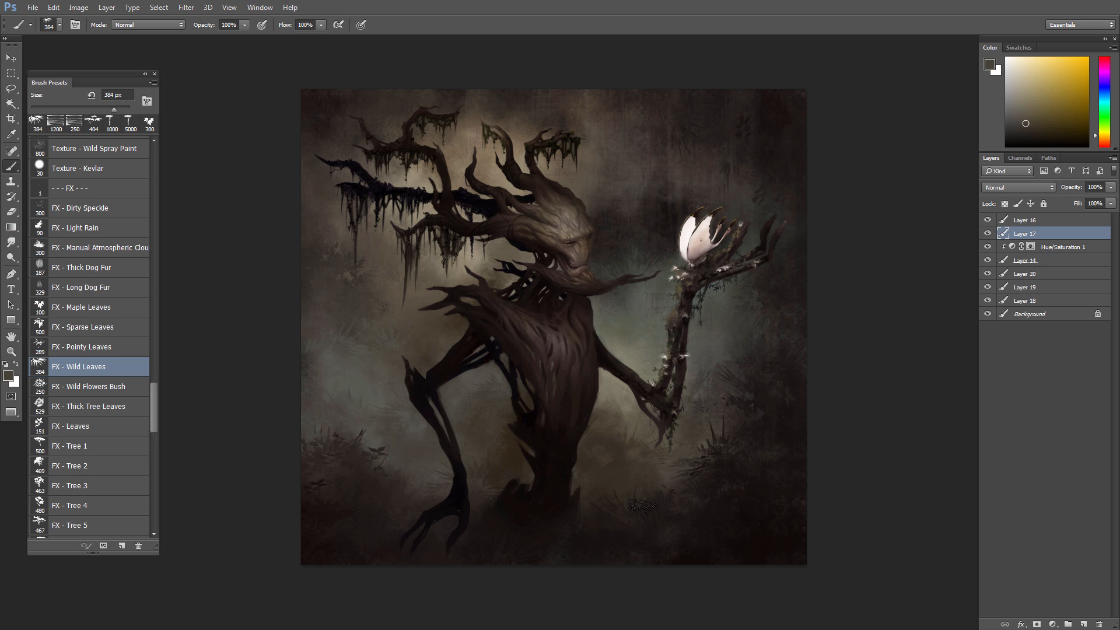
pyautogui.keyDown('alt'); pyautogui.click(713, 410); pyautogui.keyUp('alt')
pyautogui.keyDown('alt'); pyautogui.click(724, 386); pyautogui.keyUp('alt')
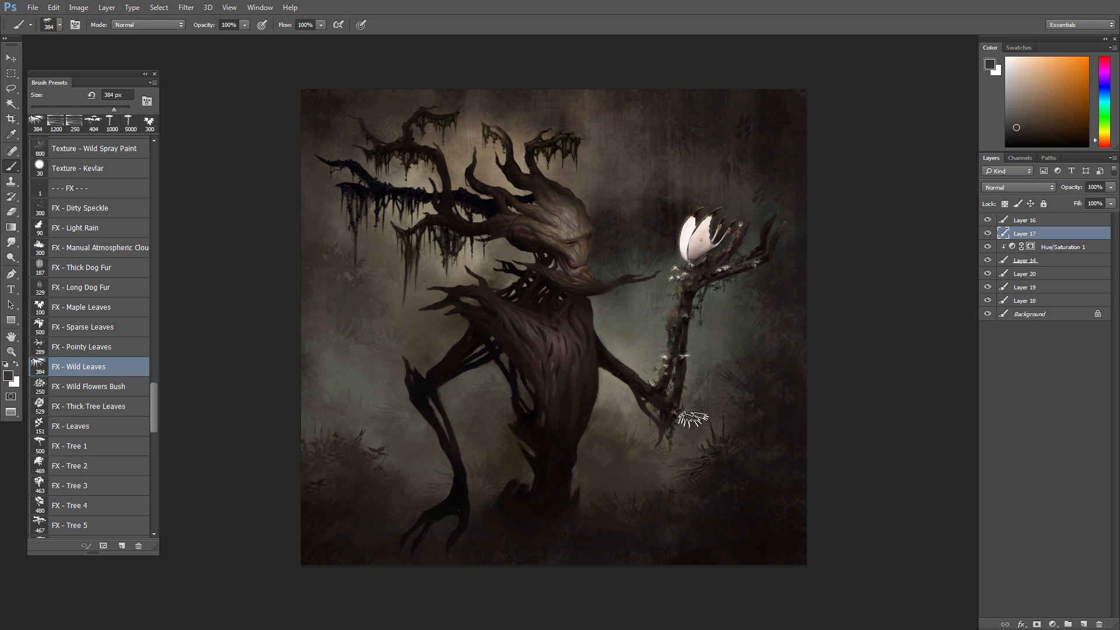
pyautogui.keyDown('alt'); pyautogui.click(718, 351); pyautogui.keyUp('alt')
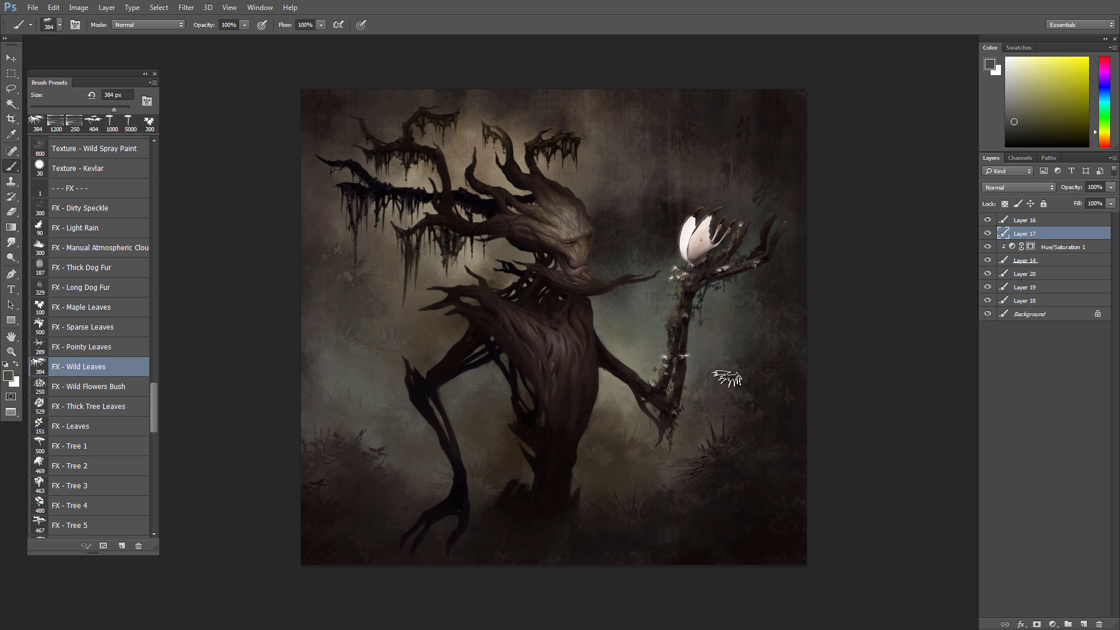
# - Enlarge the Wild Leaves brush to 700 px and paint dark sampled foliage over the bush beside the creature's lowered hand
pyautogui.keyDown('alt'); pyautogui.click(346, 452); pyautogui.keyUp('alt')
pyautogui.press(']')
pyautogui.press(']')
pyautogui.press(']')
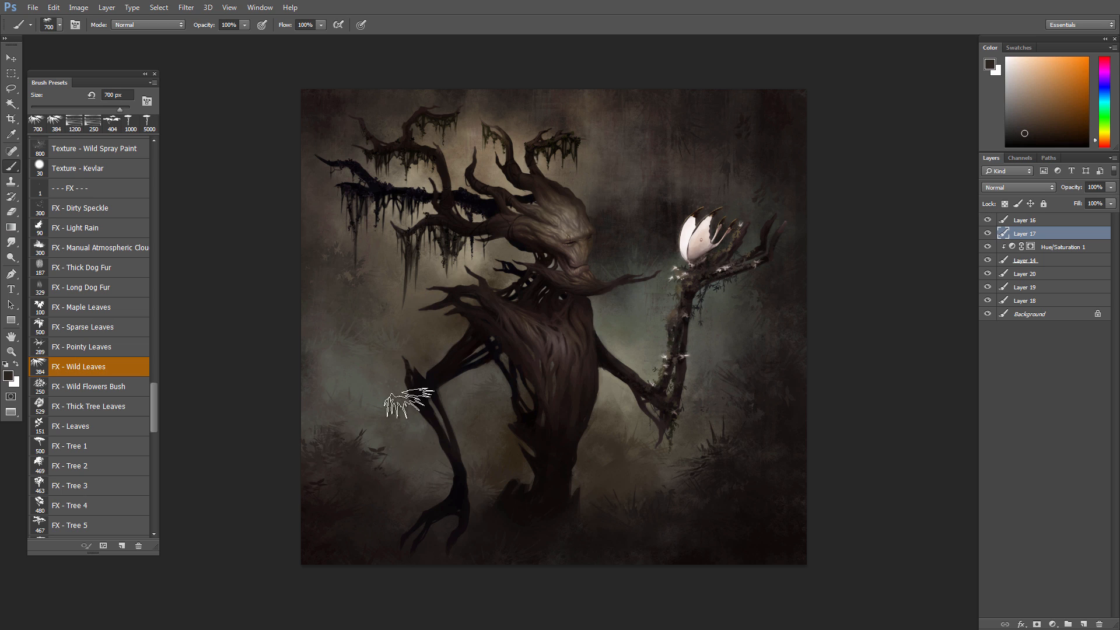
pyautogui.press(']')
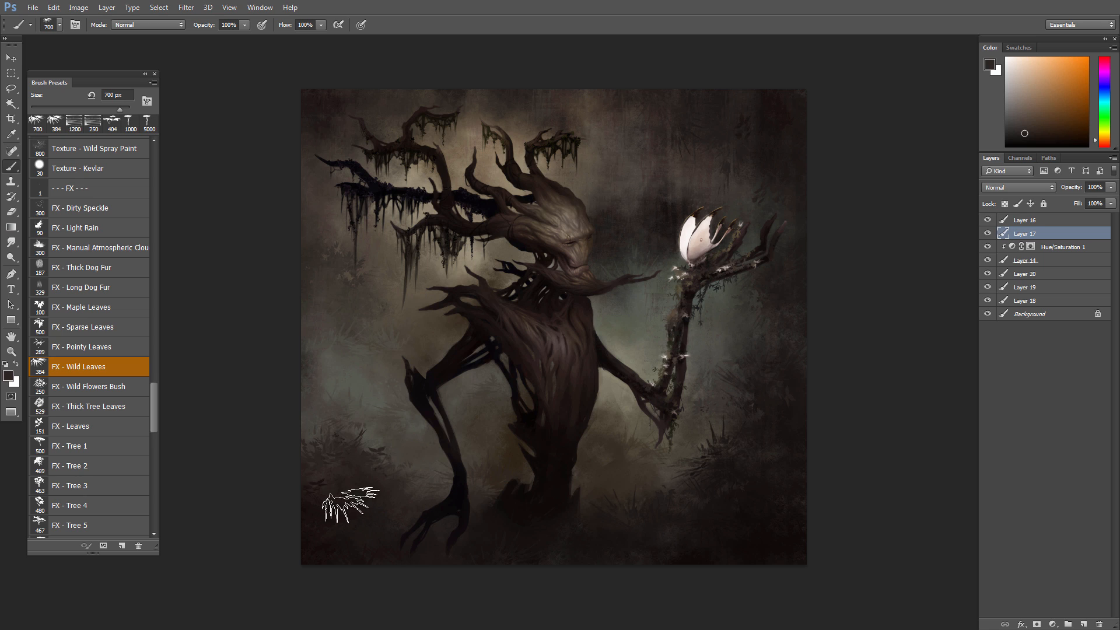
pyautogui.moveTo(386, 474)
pyautogui.mouseDown()
pyautogui.moveTo(354, 448)
pyautogui.moveTo(313, 453)
pyautogui.mouseUp()
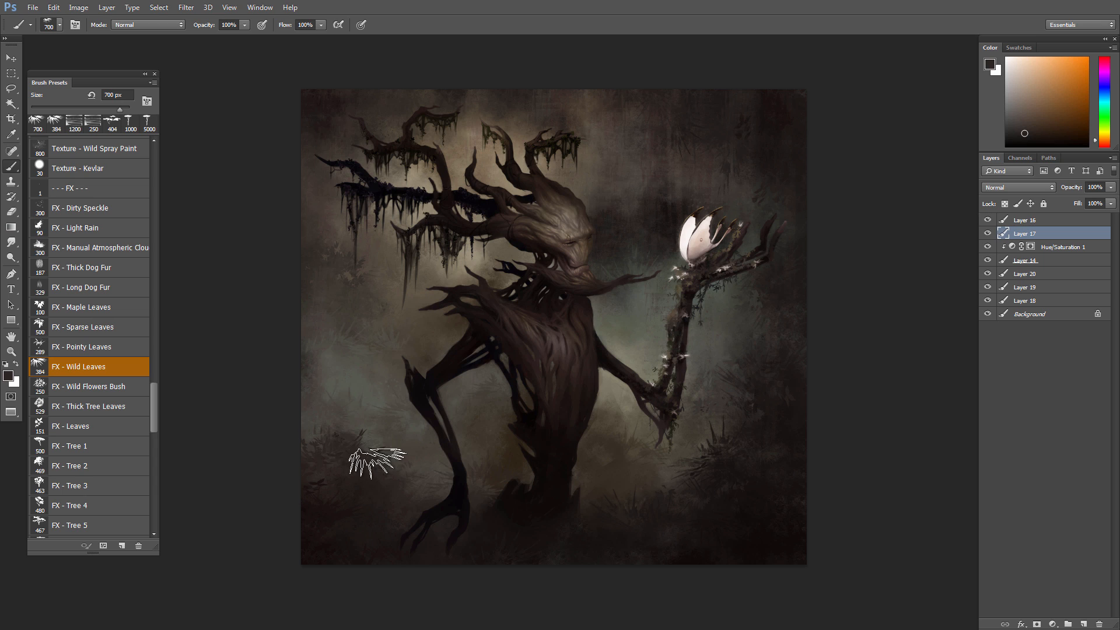
pyautogui.press('alt')
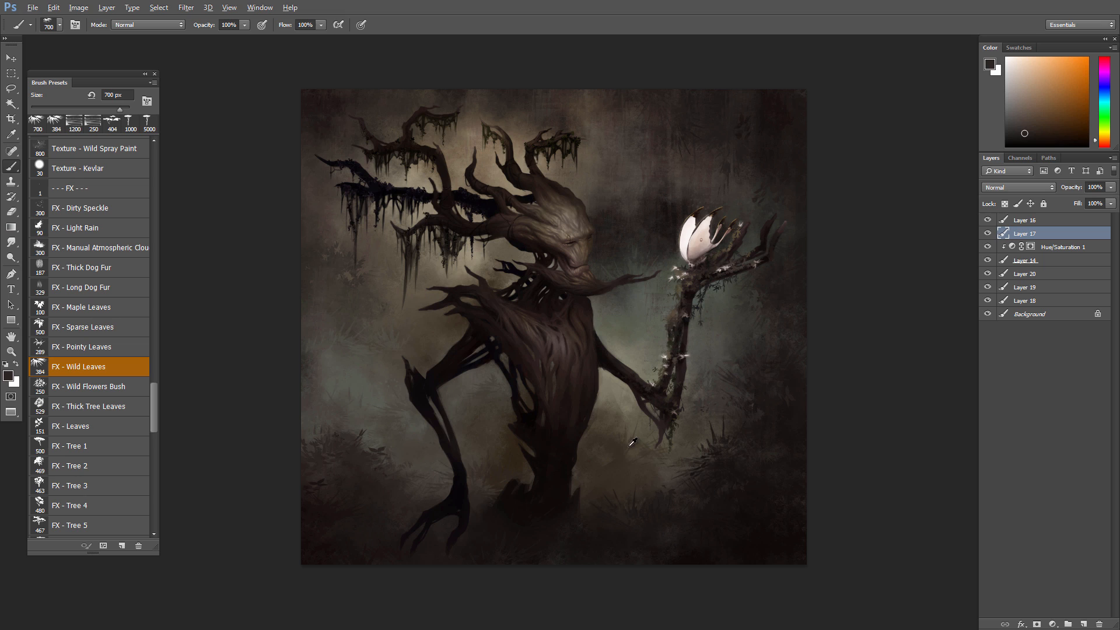
# - Paint more 700 px Wild Leaves foliage on Layer 17 around the bush below the raised arm, sampling its dark tones
pyautogui.keyDown('alt'); pyautogui.click(717, 474); pyautogui.keyUp('alt')
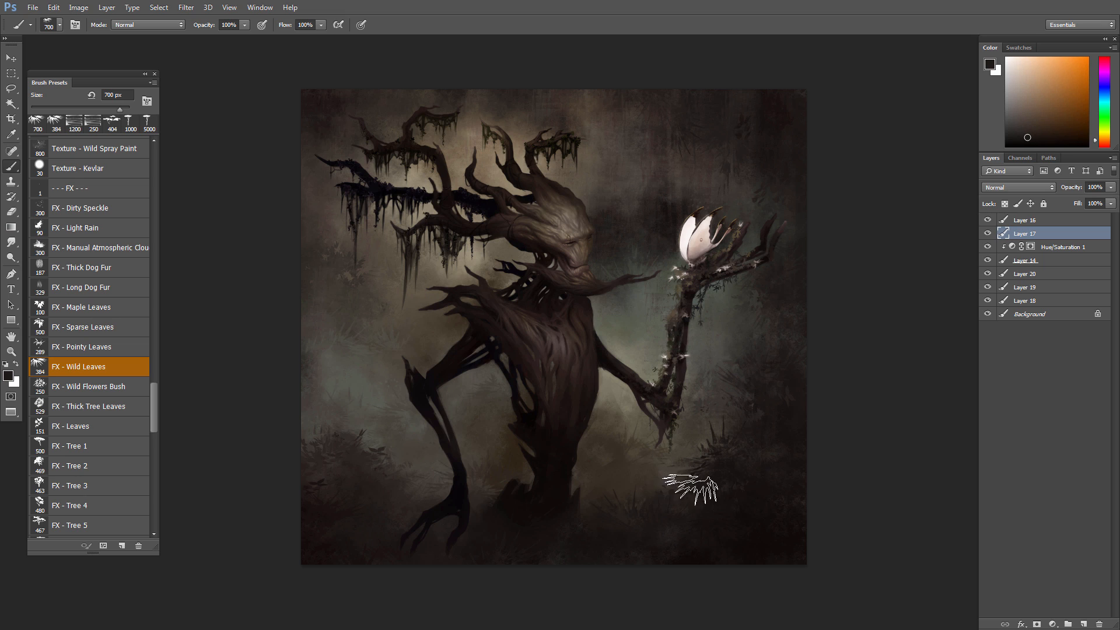
pyautogui.keyDown('alt'); pyautogui.click(654, 506); pyautogui.keyUp('alt')
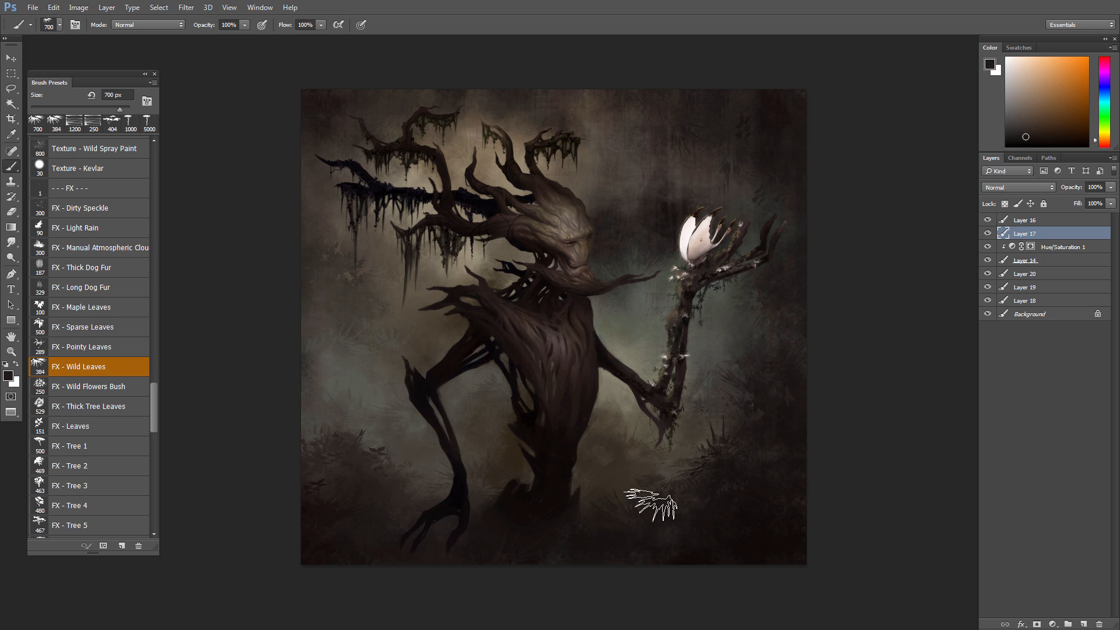
pyautogui.keyDown('alt'); pyautogui.click(748, 405); pyautogui.keyUp('alt')
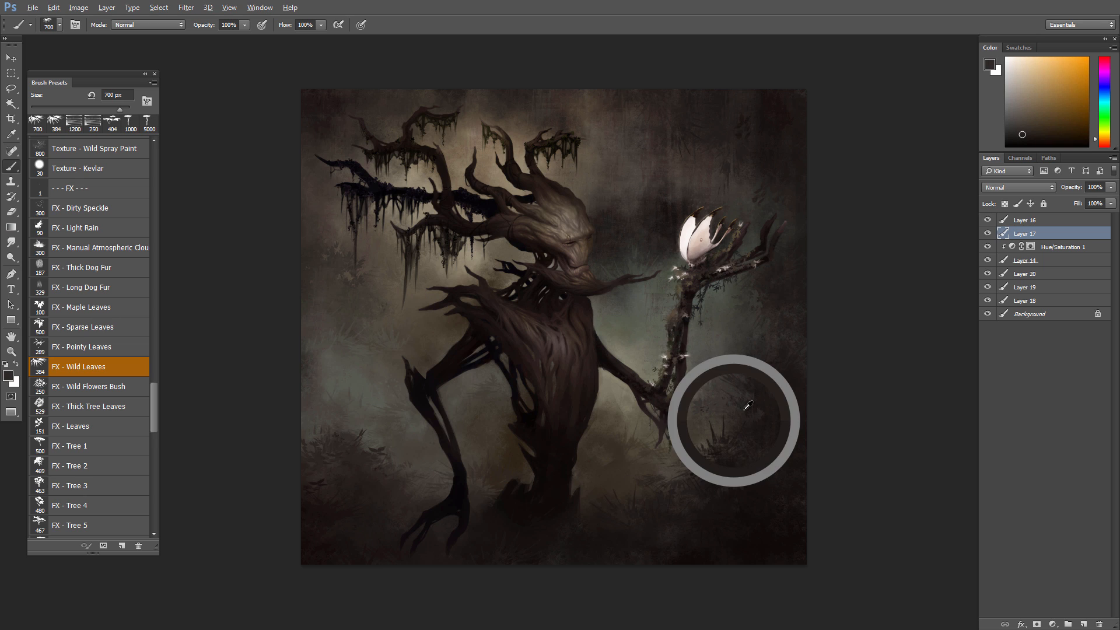
pyautogui.keyDown('alt'); pyautogui.click(770, 406); pyautogui.keyUp('alt')
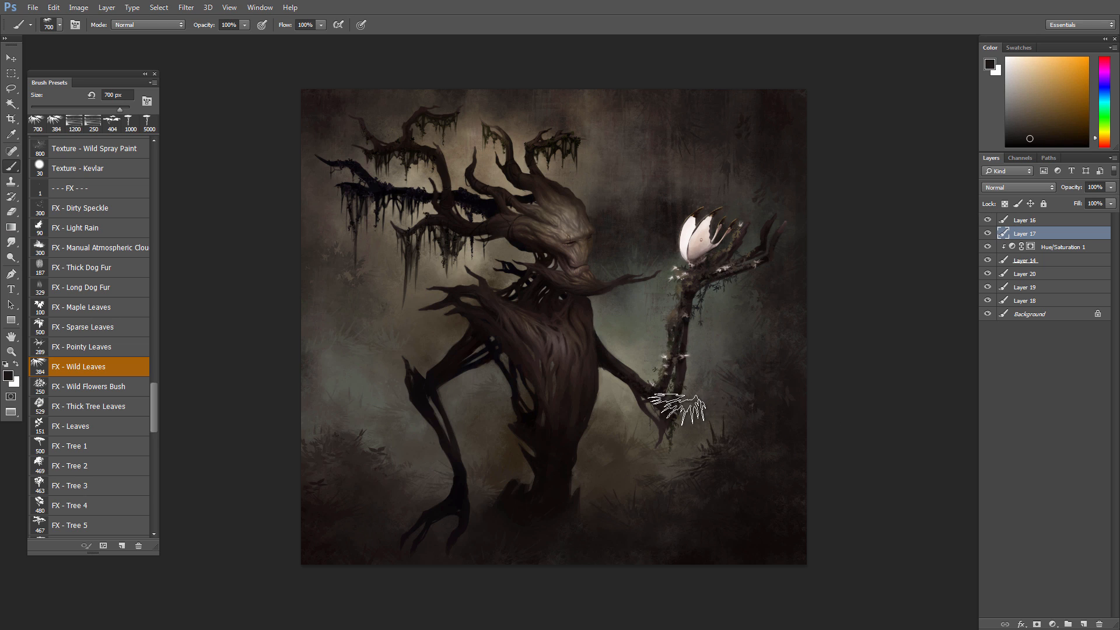
# - Add Wild Leaves foliage between the raised forearm and the painting's right edge, sampling grey and dark brown background tones
pyautogui.keyDown('alt'); pyautogui.click(733, 340); pyautogui.keyUp('alt')
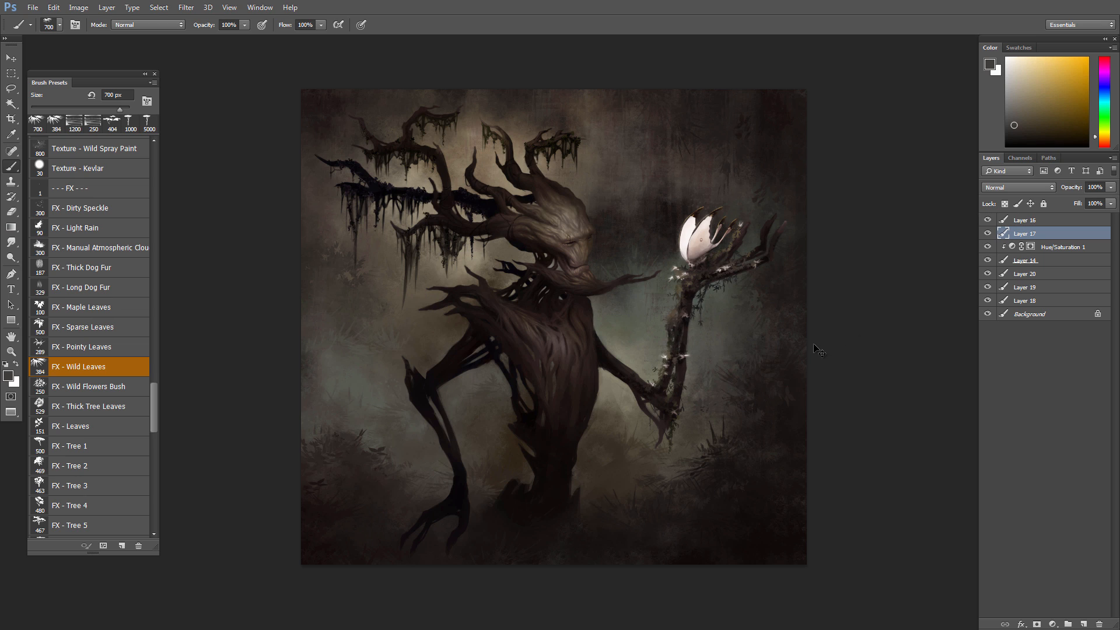
pyautogui.keyDown('alt'); pyautogui.click(783, 360); pyautogui.keyUp('alt')
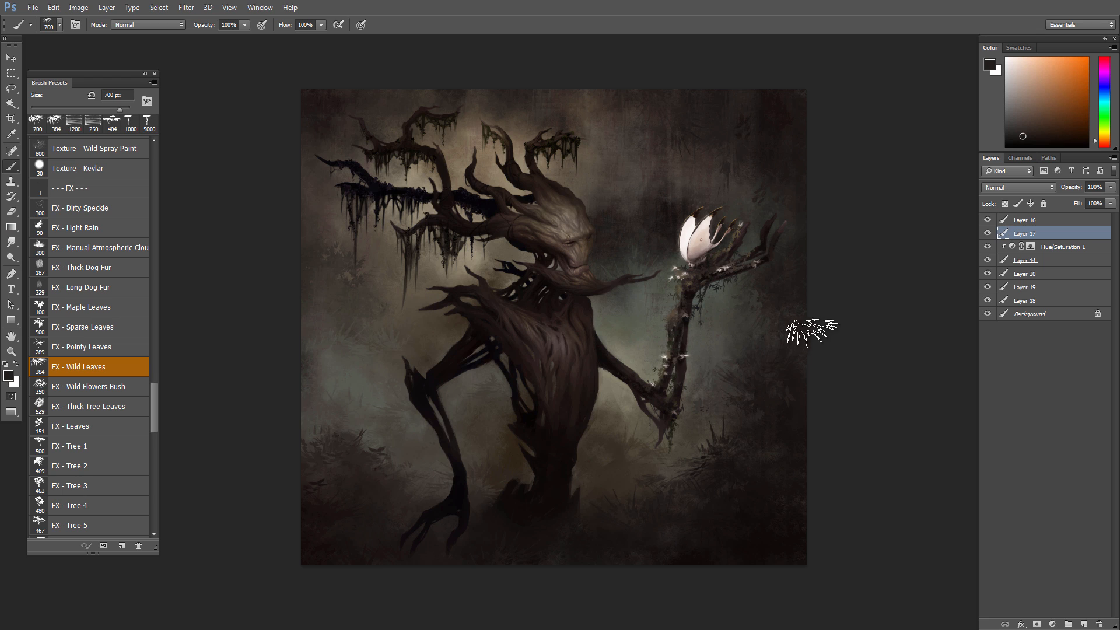
pyautogui.keyDown('alt'); pyautogui.click(785, 299); pyautogui.keyUp('alt')
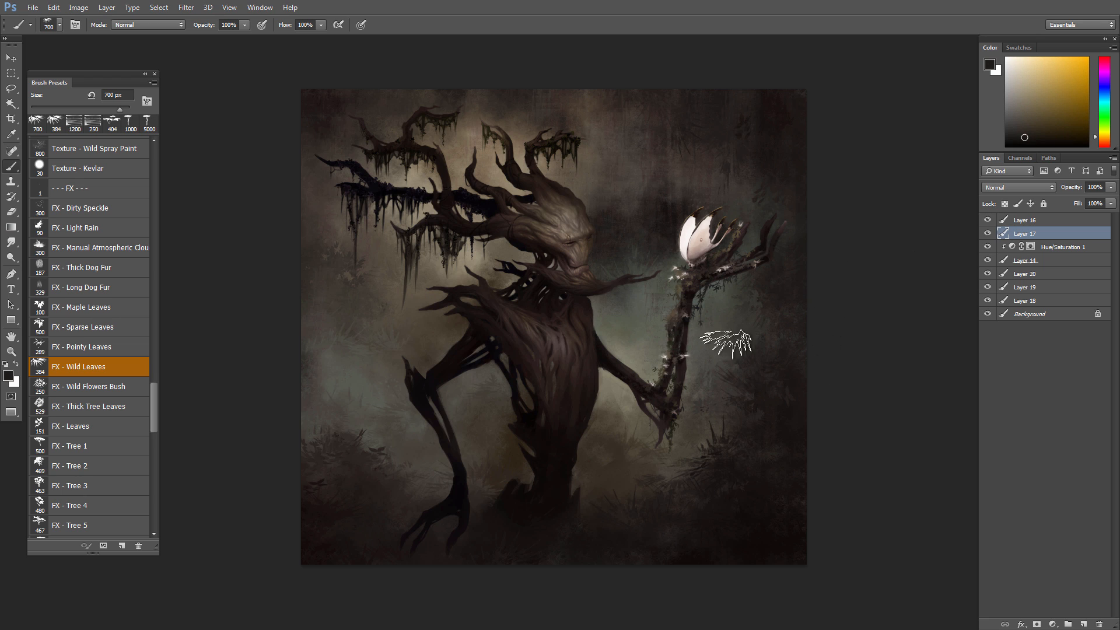
# - Paint faint Wild Leaves foliage around the painting's upper corners and above the raised hand in dark tones sampled there
pyautogui.keyDown('alt'); pyautogui.click(323, 102); pyautogui.keyUp('alt')
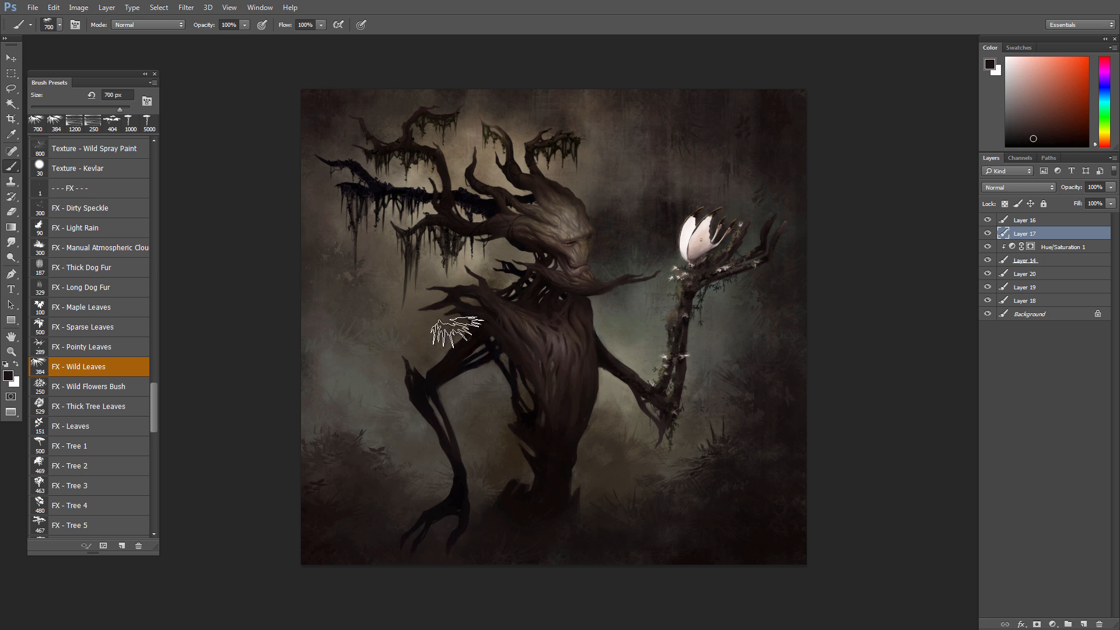
pyautogui.keyDown('alt'); pyautogui.click(774, 108); pyautogui.keyUp('alt')
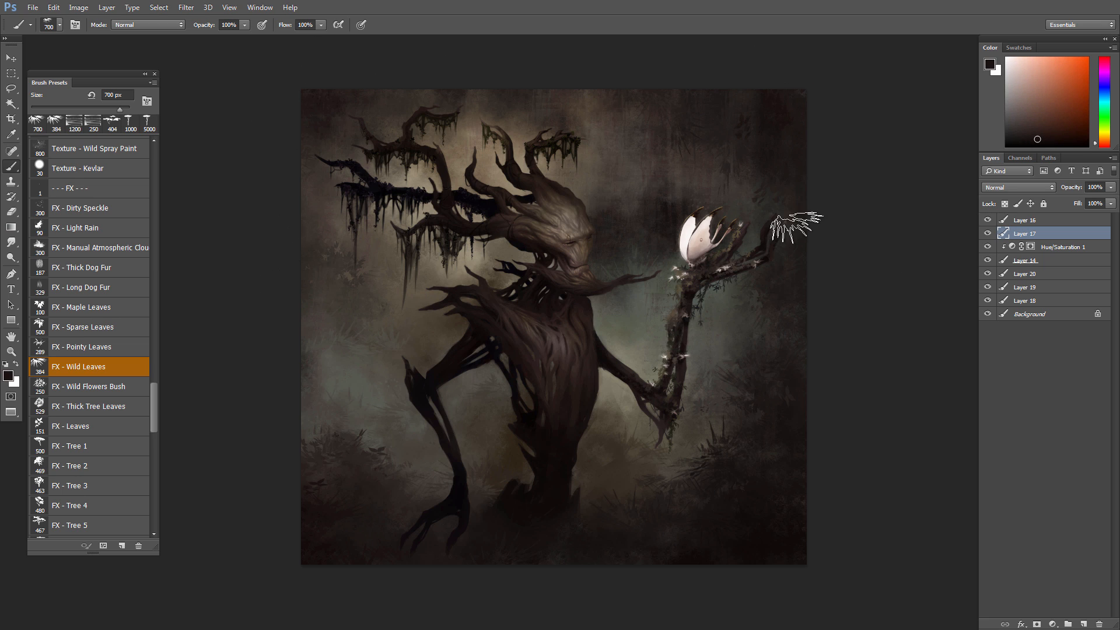
pyautogui.keyDown('alt'); pyautogui.click(761, 103); pyautogui.keyUp('alt')
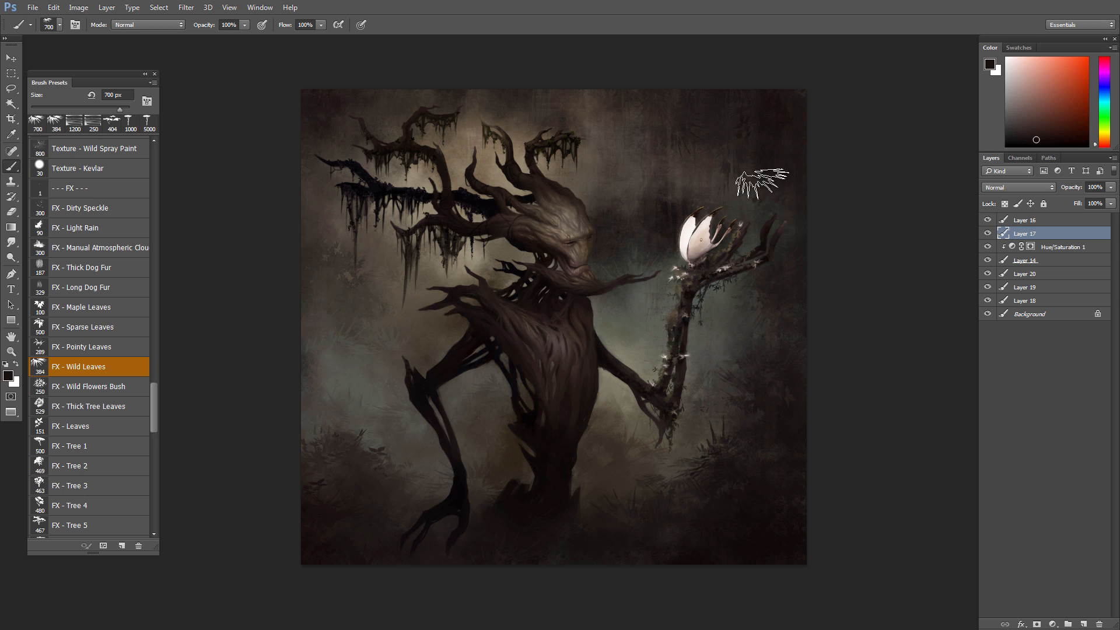
pyautogui.keyDown('alt'); pyautogui.click(760, 127); pyautogui.keyUp('alt')
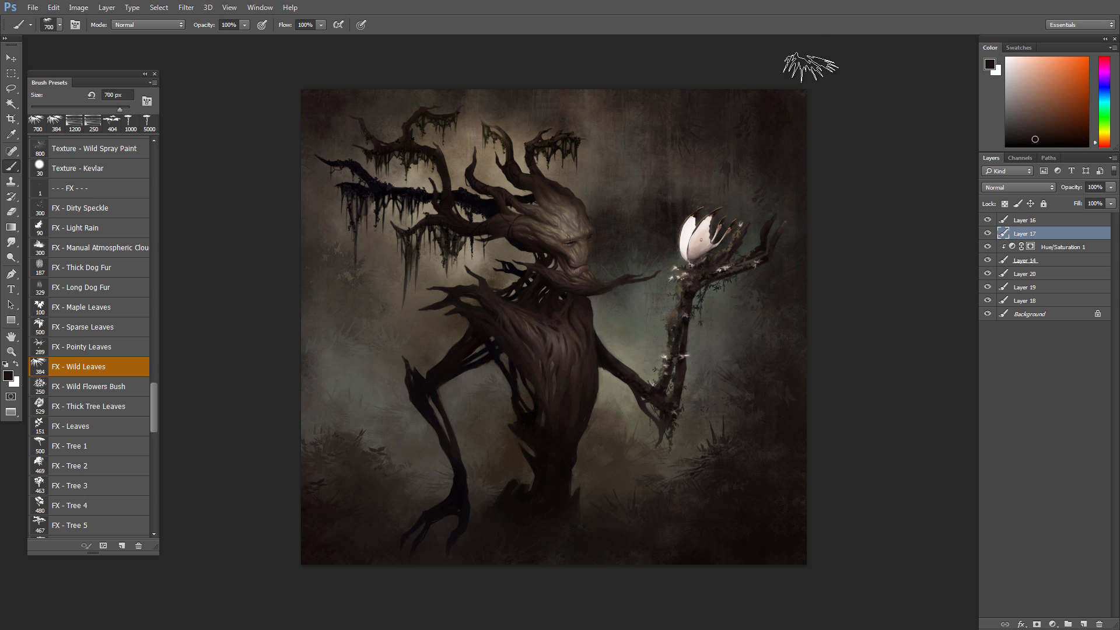
pyautogui.keyDown('alt'); pyautogui.click(340, 108); pyautogui.keyUp('alt')
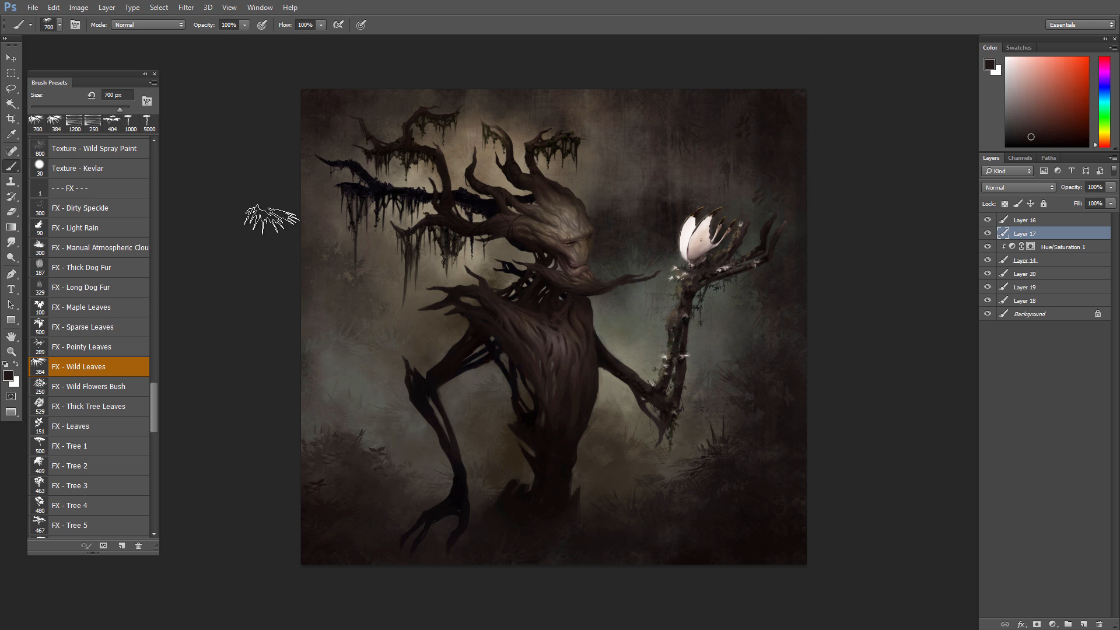
# - Blend Wild Leaves foliage beside the raised arm and below the hanging moss at the left edge with nearby sampled browns
pyautogui.keyDown('alt'); pyautogui.click(752, 343); pyautogui.keyUp('alt')
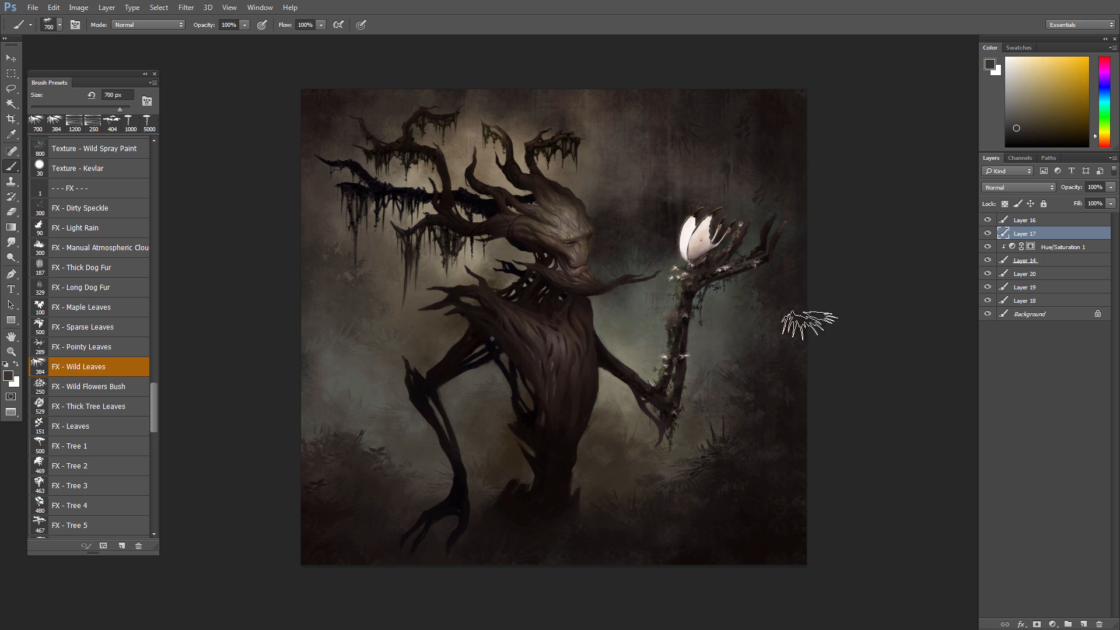
pyautogui.keyDown('alt'); pyautogui.click(769, 282); pyautogui.keyUp('alt')
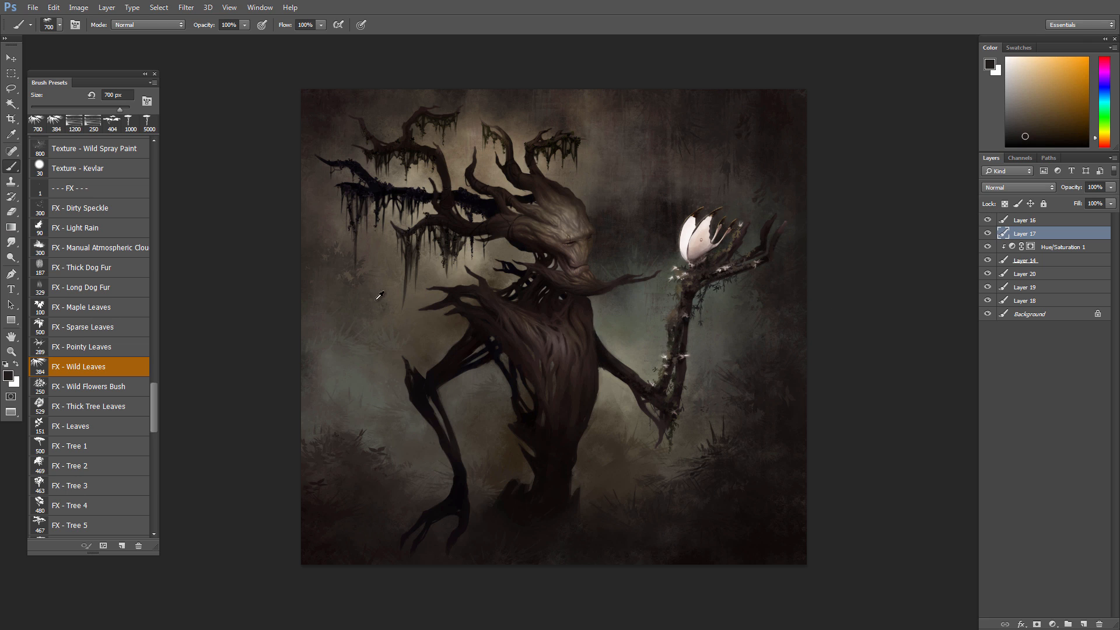
pyautogui.keyDown('alt'); pyautogui.click(362, 283); pyautogui.keyUp('alt')
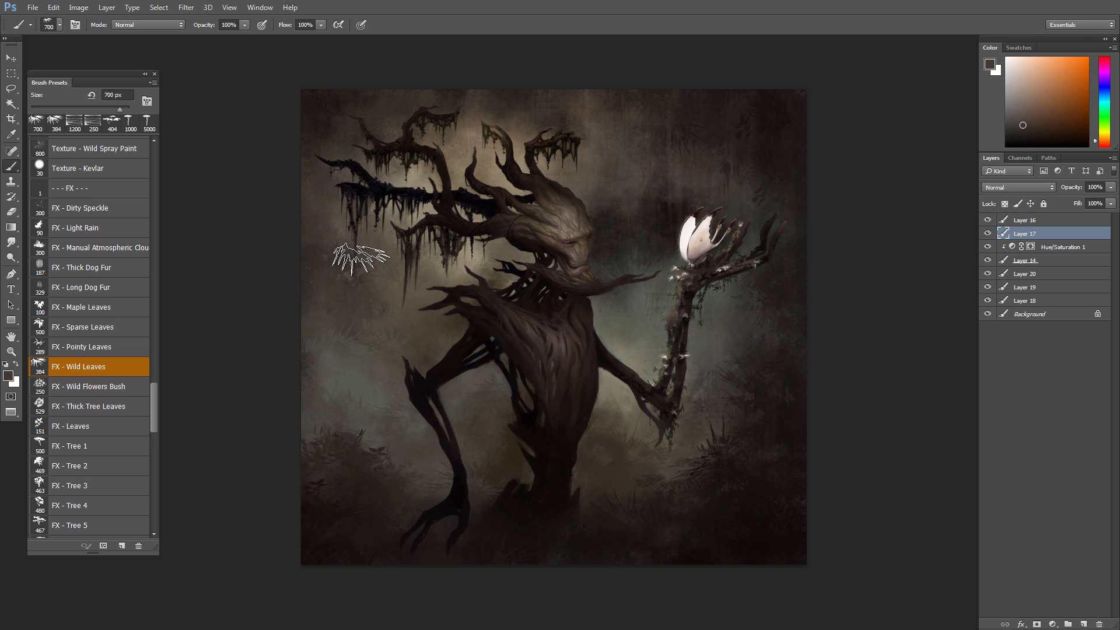
pyautogui.keyDown('alt'); pyautogui.click(320, 250); pyautogui.keyUp('alt')
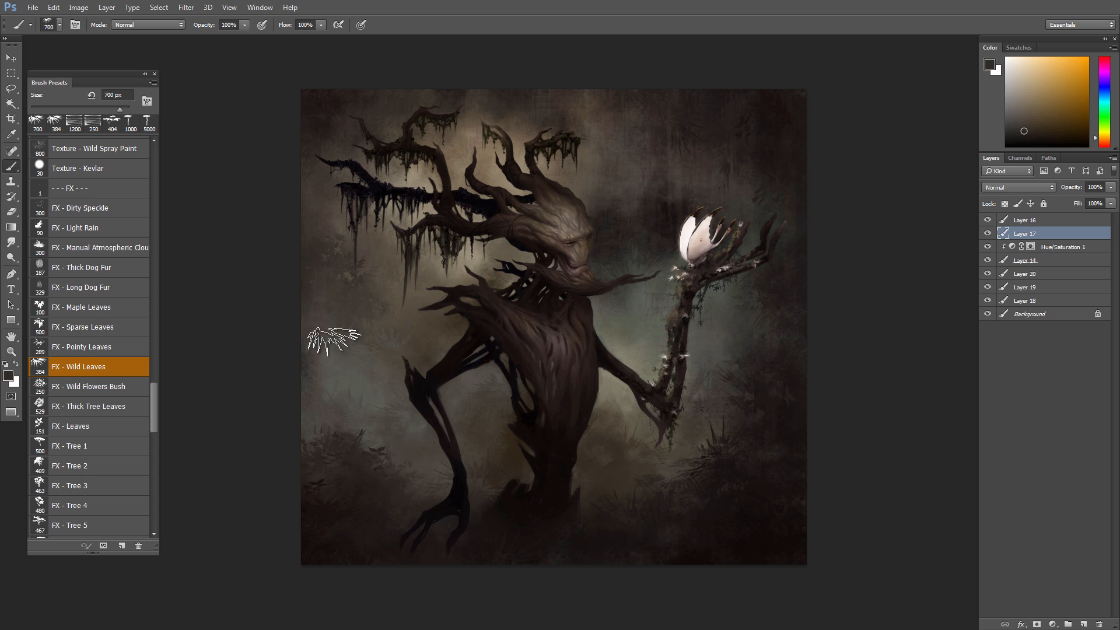
# - Switch to the FX - Pointy Leaves brush, enlarge it to 500 px and paint sampled grey leaves above the bush beside the raised arm
pyautogui.click(90, 344)
pyautogui.keyDown('alt'); pyautogui.click(729, 469); pyautogui.keyUp('alt')
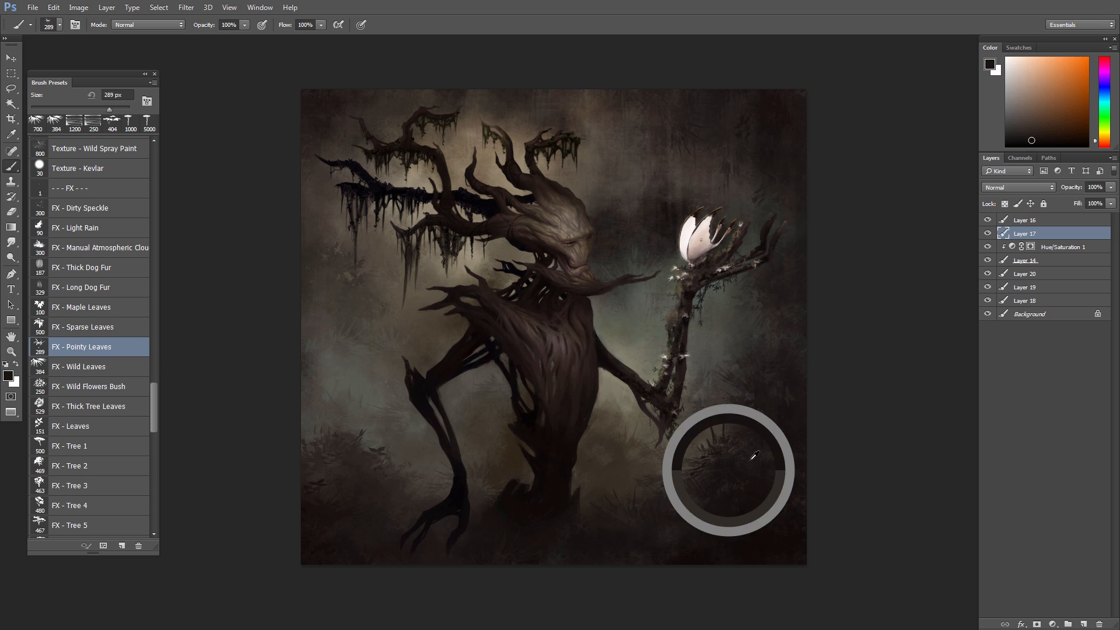
pyautogui.keyDown('alt'); pyautogui.click(748, 412); pyautogui.keyUp('alt')
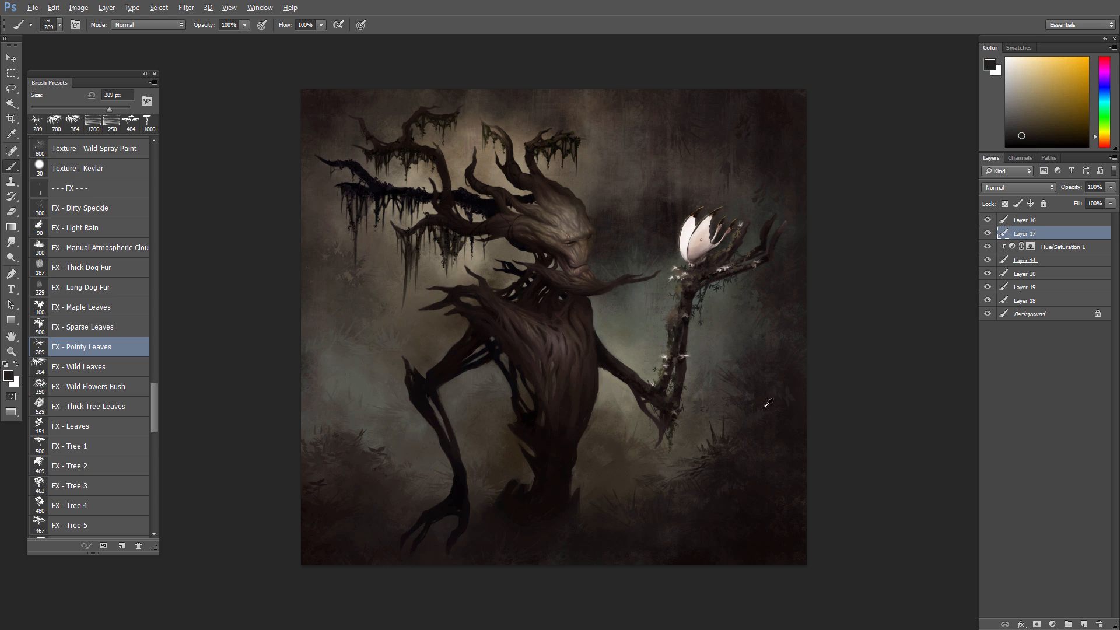
pyautogui.keyDown('alt'); pyautogui.click(736, 389); pyautogui.keyUp('alt')
pyautogui.press(']')
pyautogui.press(']')
pyautogui.press(']')
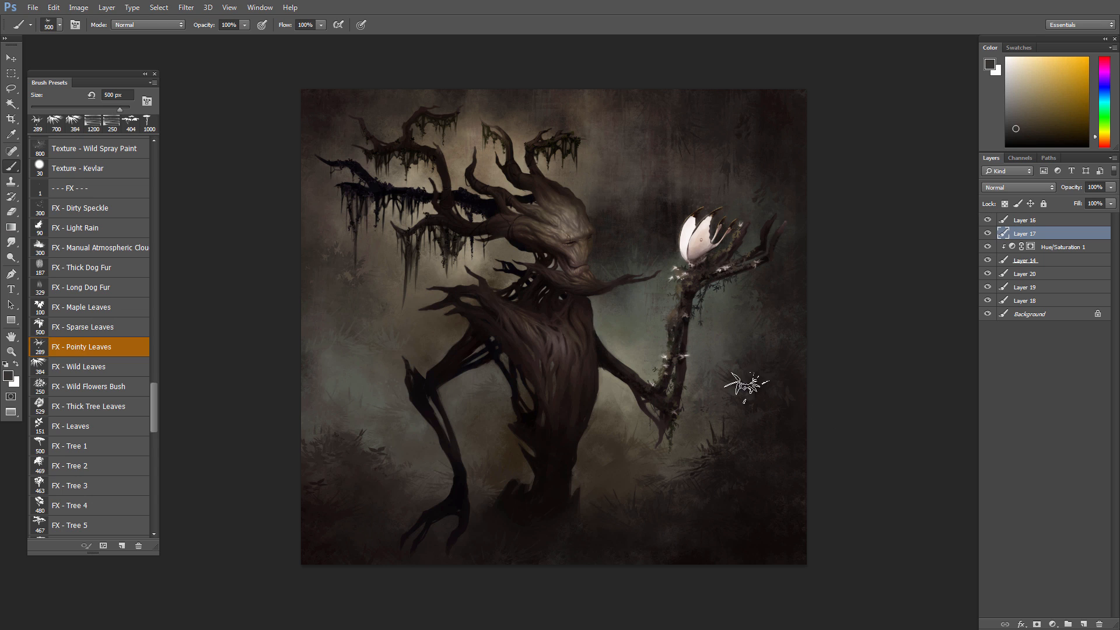
pyautogui.moveTo(745, 385); pyautogui.dragTo(738, 394)
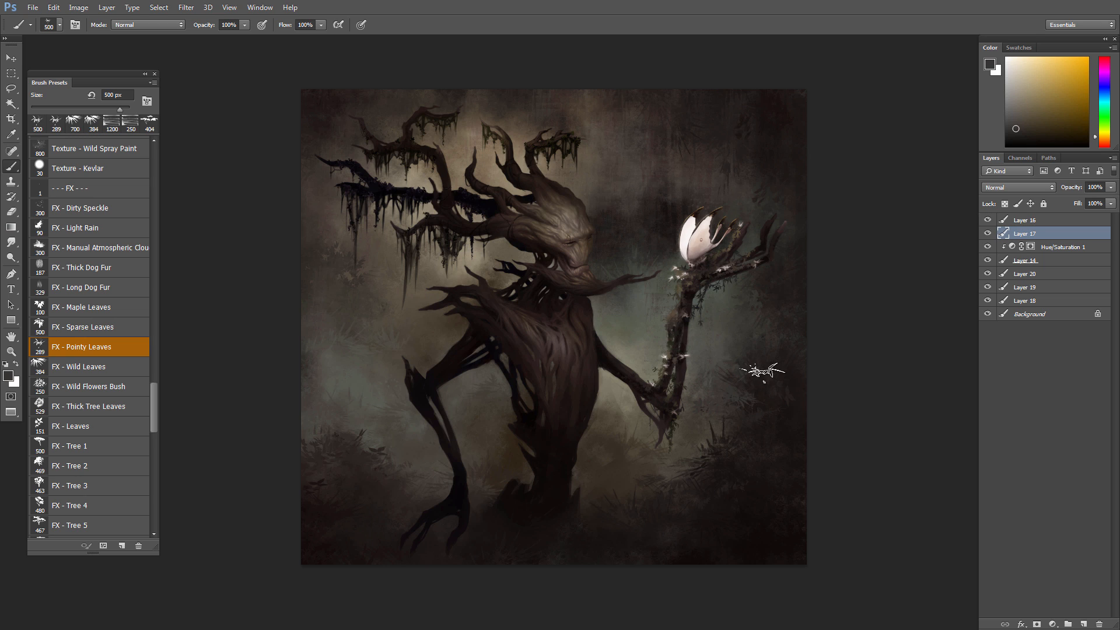
# - Paint Pointy Leaves foliage between the raised forearm and the painting's right edge, alternating sampled grey and dark brown tones
pyautogui.keyDown('alt'); pyautogui.click(749, 335); pyautogui.keyUp('alt')
pyautogui.moveTo(802, 347); pyautogui.dragTo(779, 350)
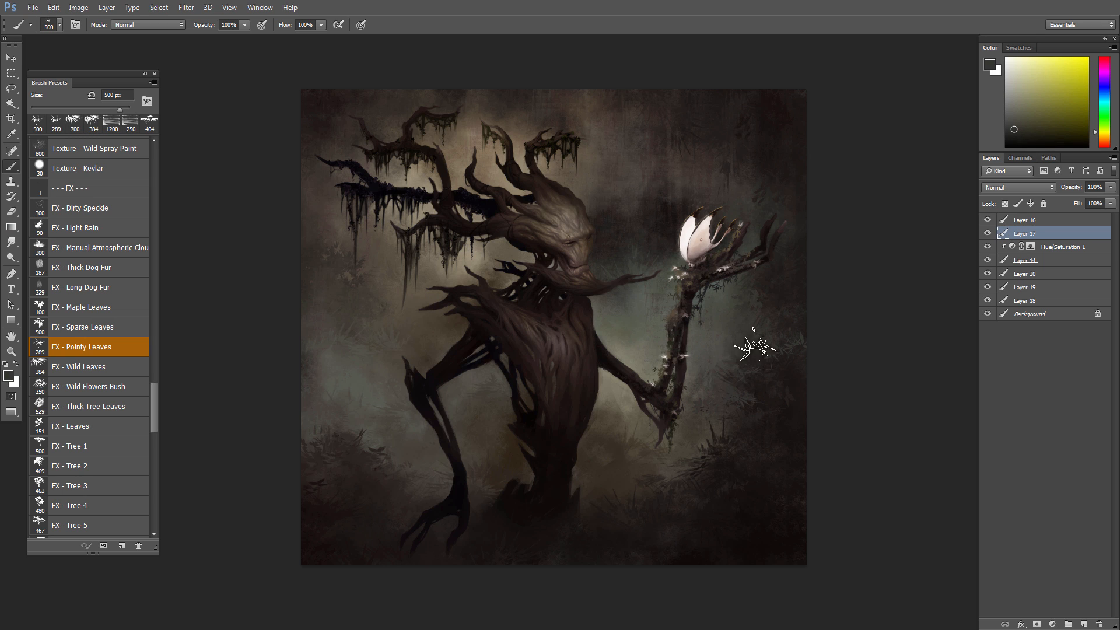
pyautogui.keyDown('alt'); pyautogui.click(795, 326); pyautogui.keyUp('alt')
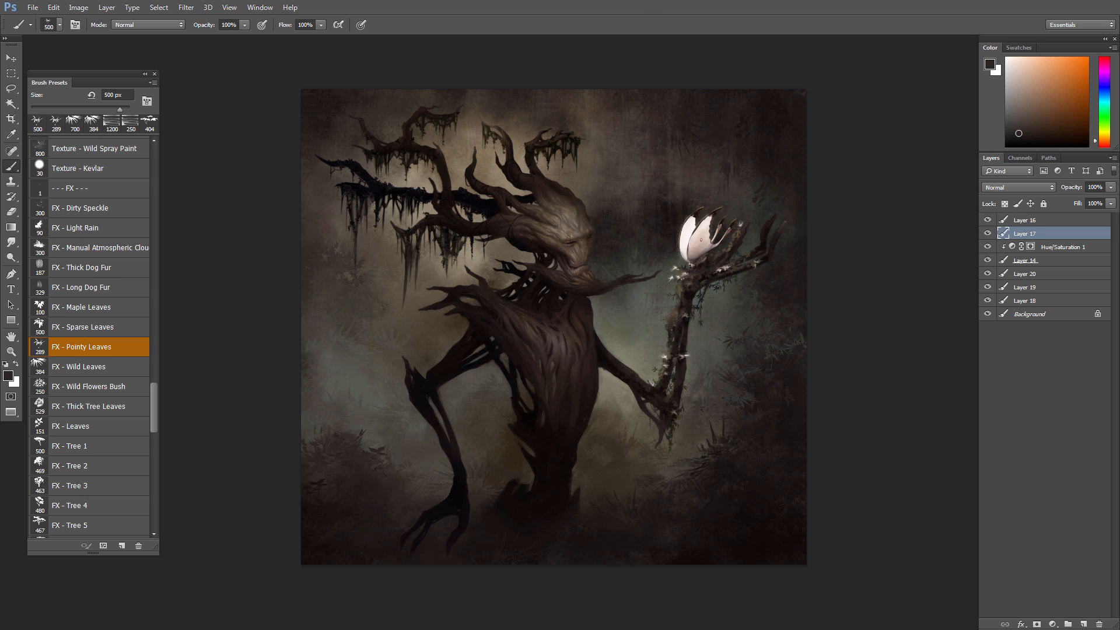
pyautogui.moveTo(1, 12); pyautogui.dragTo(562, 22)
pyautogui.keyDown('alt'); pyautogui.click(740, 317); pyautogui.keyUp('alt')
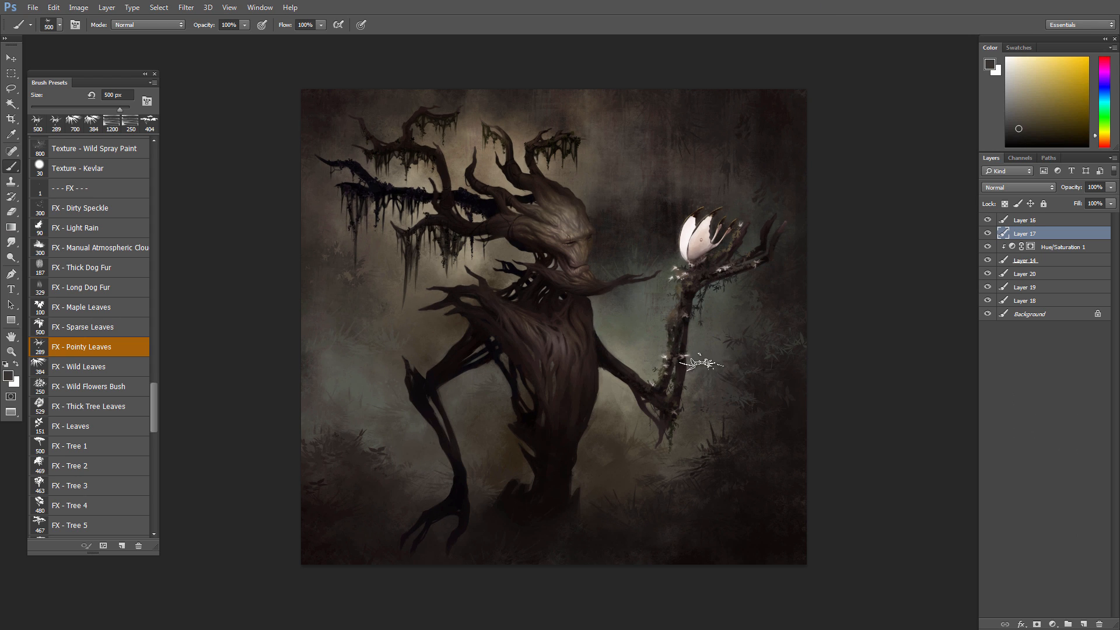
pyautogui.keyDown('alt'); pyautogui.click(739, 319); pyautogui.keyUp('alt')
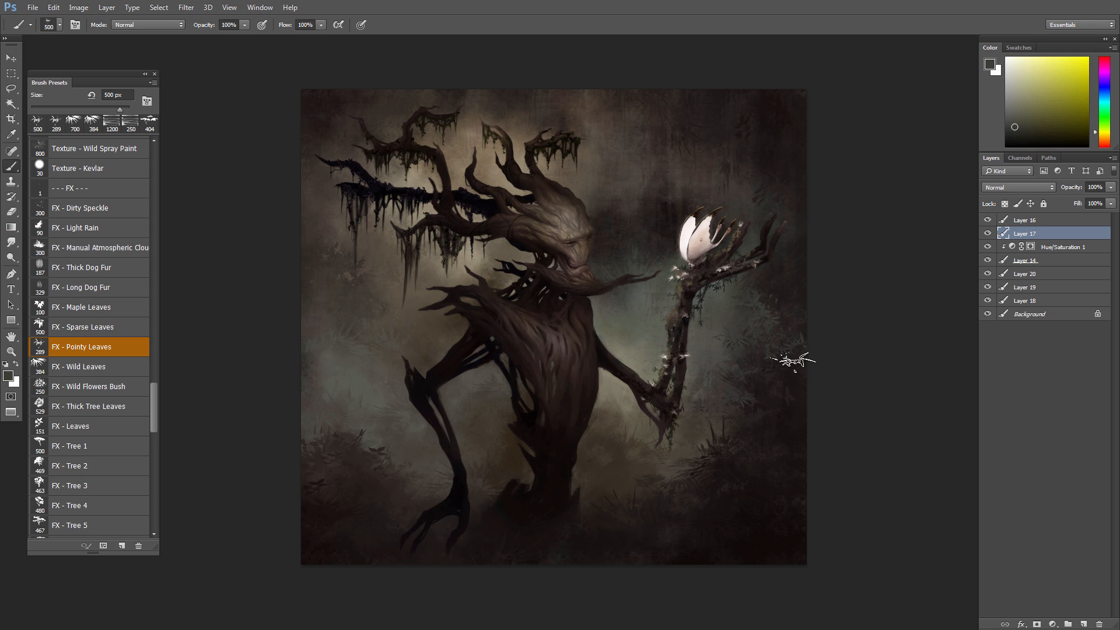
pyautogui.keyDown('alt'); pyautogui.click(771, 291); pyautogui.keyUp('alt')
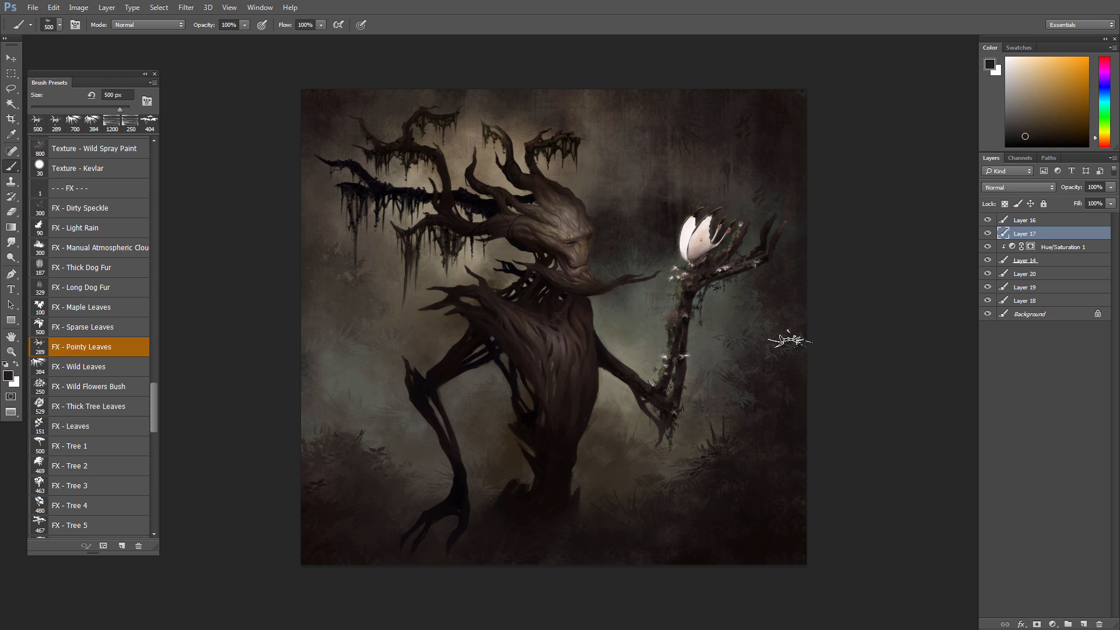
# - Paint dark Pointy Leaves foliage over the bush beside the creature's lowered hand, sampling brown tones from the bush
pyautogui.keyDown('alt'); pyautogui.click(343, 447); pyautogui.keyUp('alt')
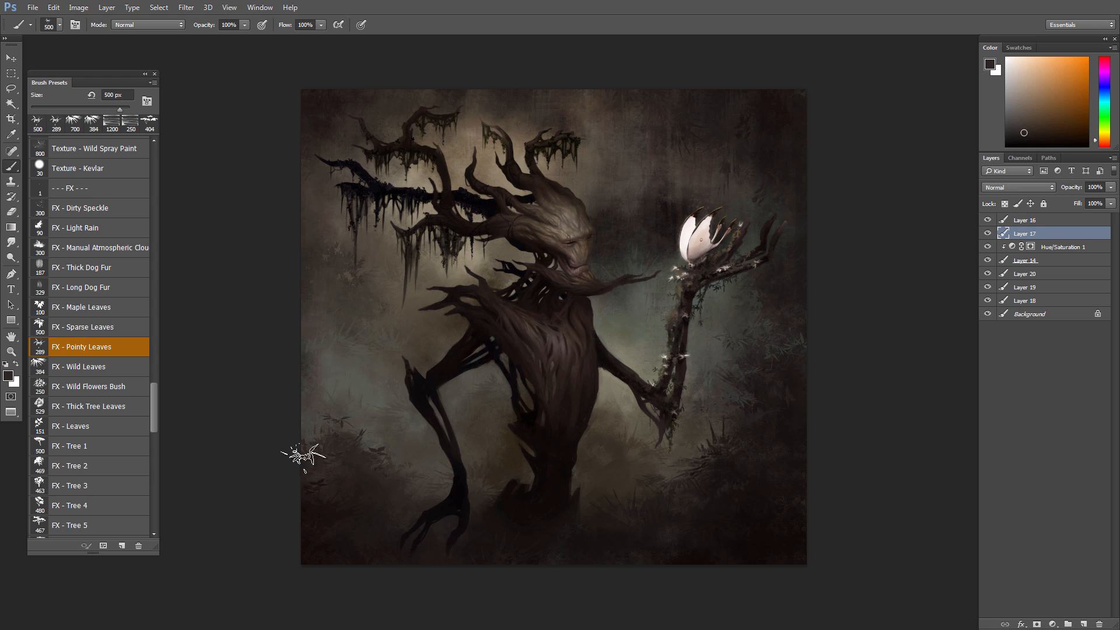
pyautogui.moveTo(303, 454); pyautogui.dragTo(344, 457)
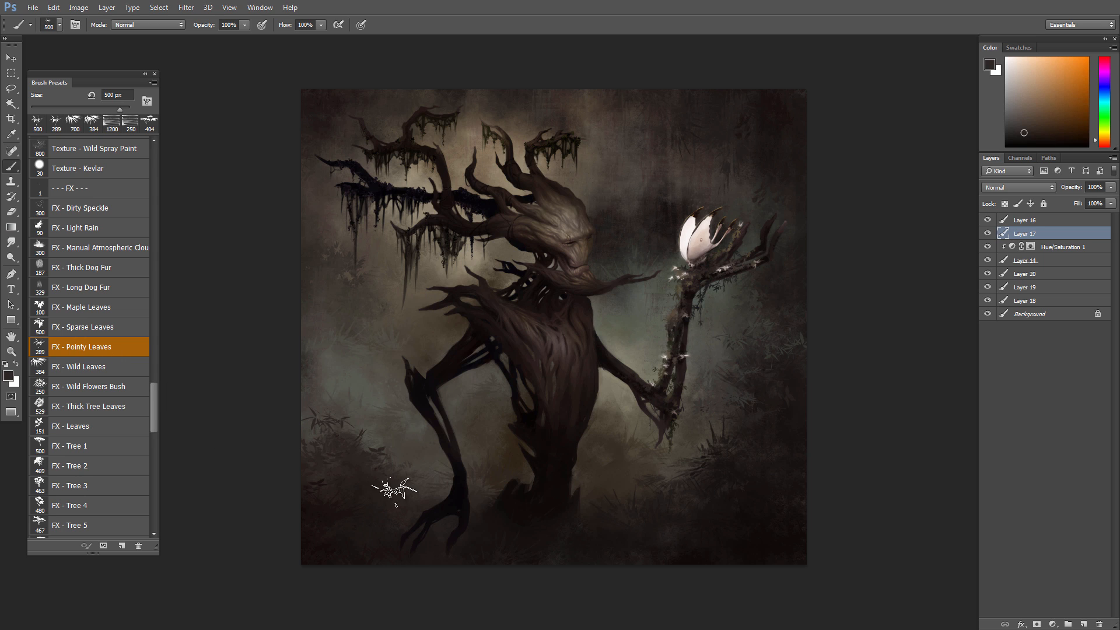
pyautogui.keyDown('alt'); pyautogui.click(341, 504); pyautogui.keyUp('alt')
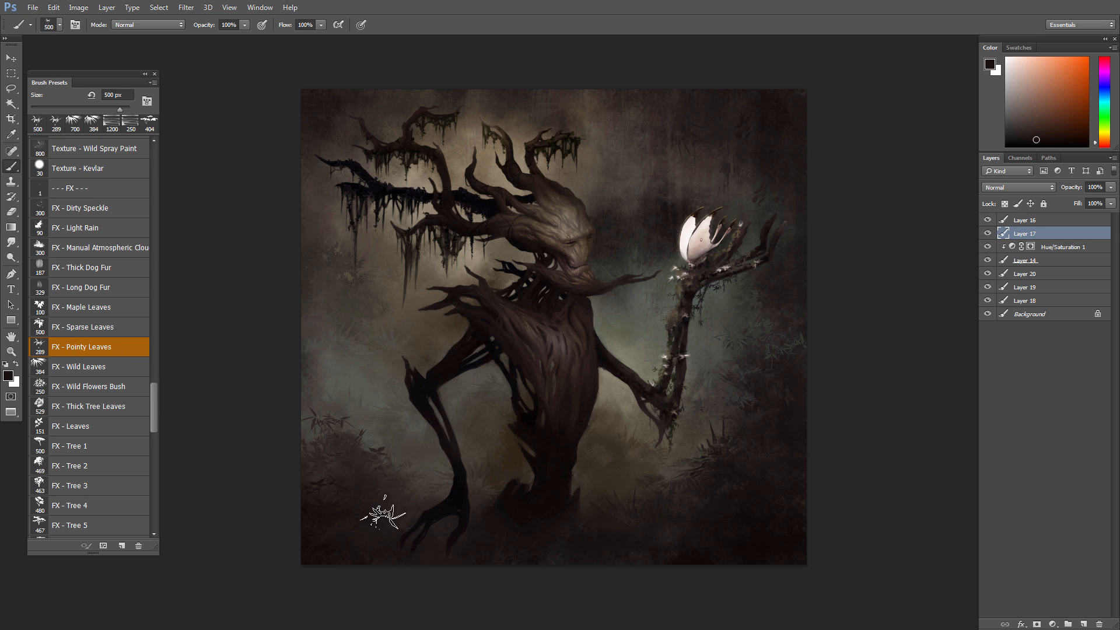
pyautogui.keyDown('alt'); pyautogui.click(331, 487); pyautogui.keyUp('alt')
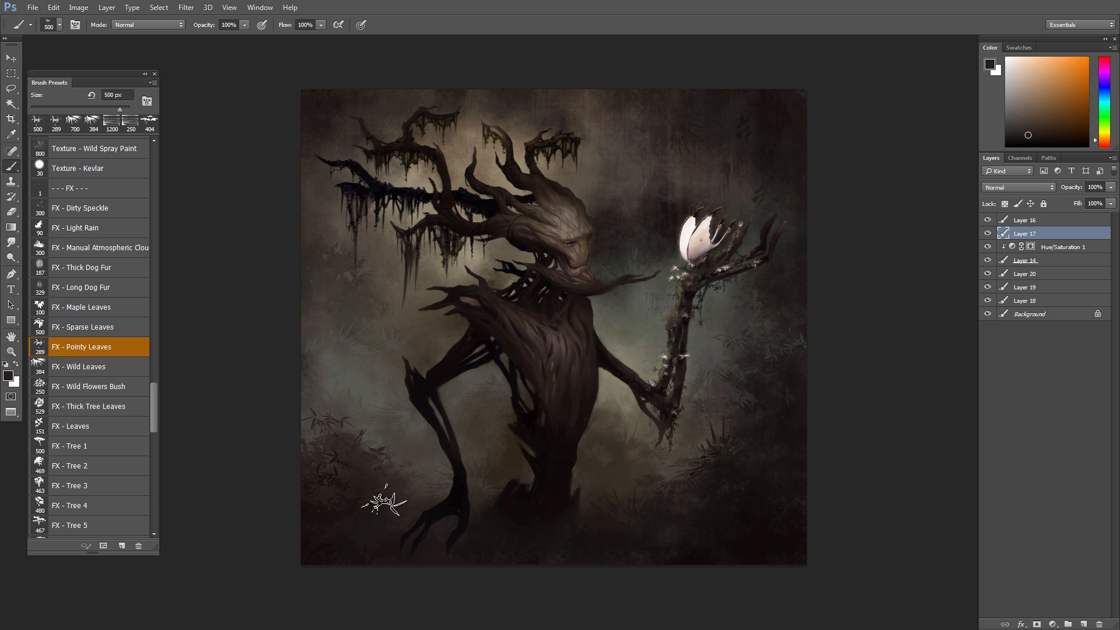
pyautogui.keyDown('alt'); pyautogui.click(363, 470); pyautogui.keyUp('alt')
# - Add Pointy Leaves foliage to the bush below the raised arm's elbow, sampling nearby dark and grey tones
pyautogui.keyDown('alt'); pyautogui.click(691, 469); pyautogui.keyUp('alt')
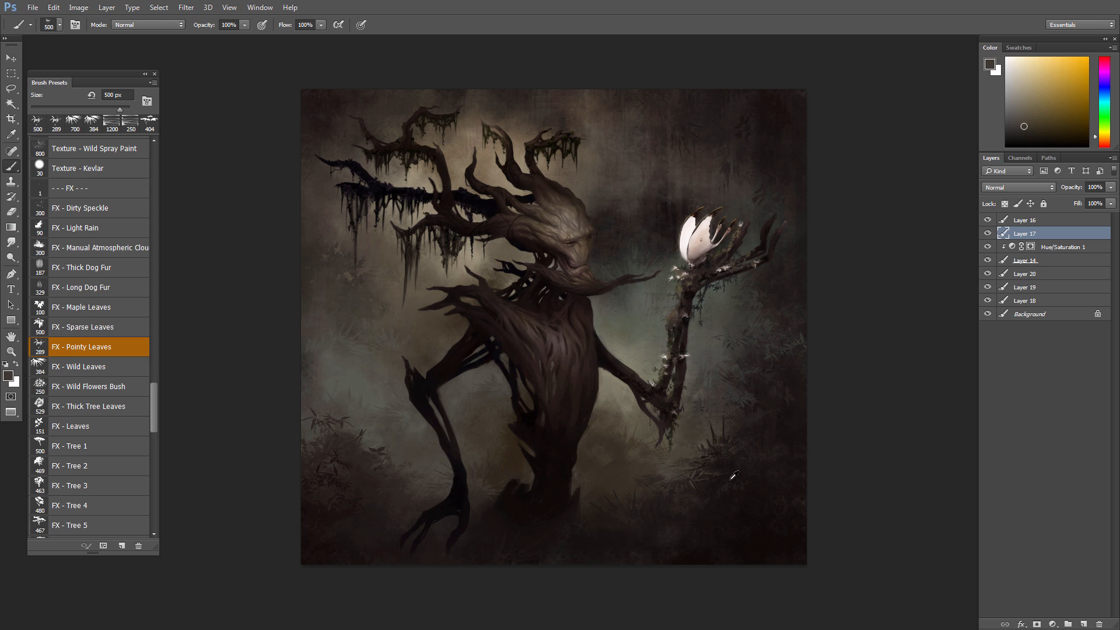
pyautogui.keyDown('alt'); pyautogui.click(688, 497); pyautogui.keyUp('alt')
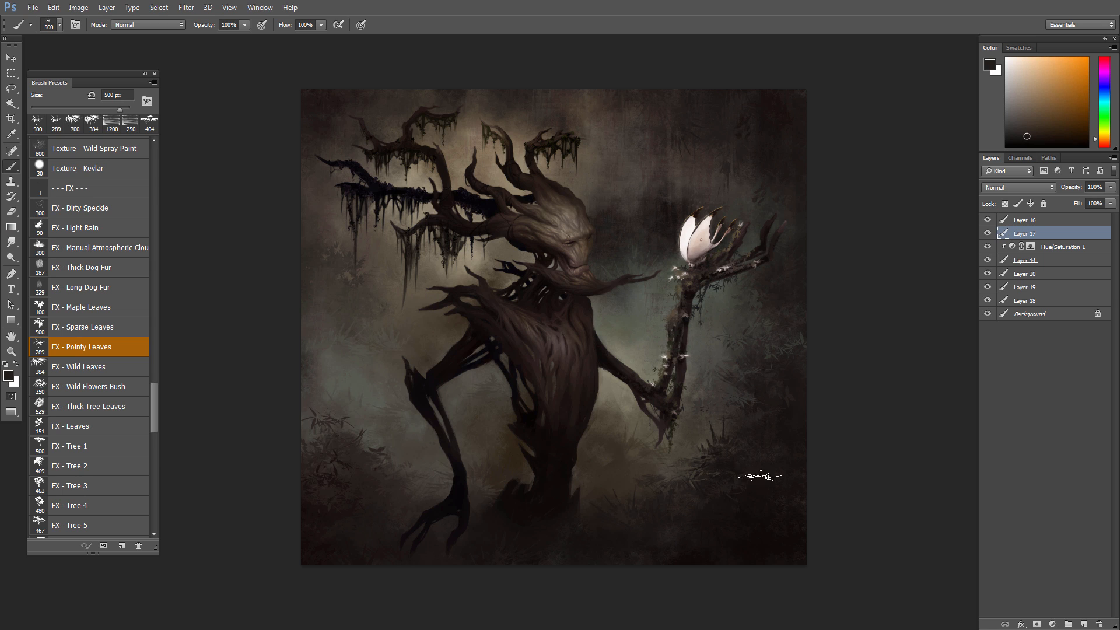
pyautogui.keyDown('alt'); pyautogui.click(715, 361); pyautogui.keyUp('alt')
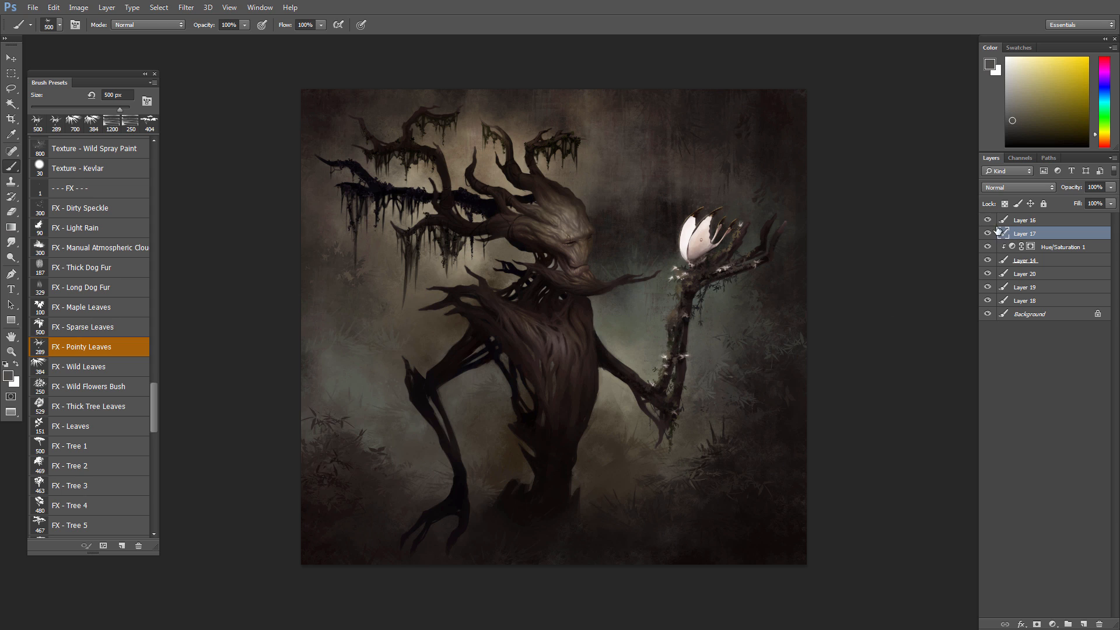
# - Switch to the Eraser, make Layer 18 active and add a new empty layer directly above it
pyautogui.press('e')
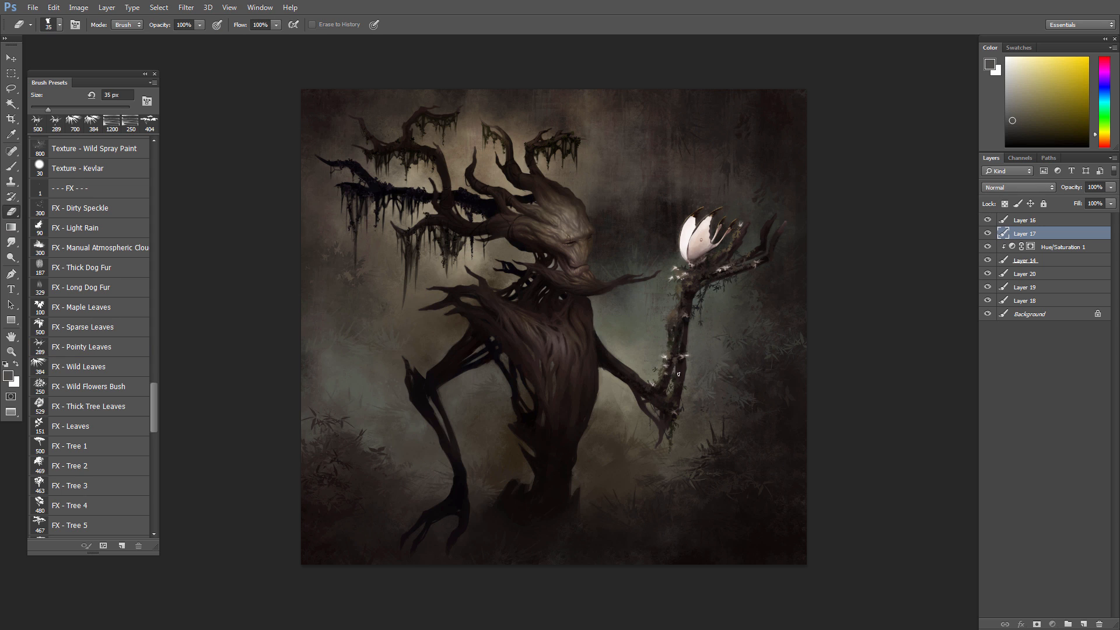
pyautogui.click(987, 301)
pyautogui.click(1006, 300)
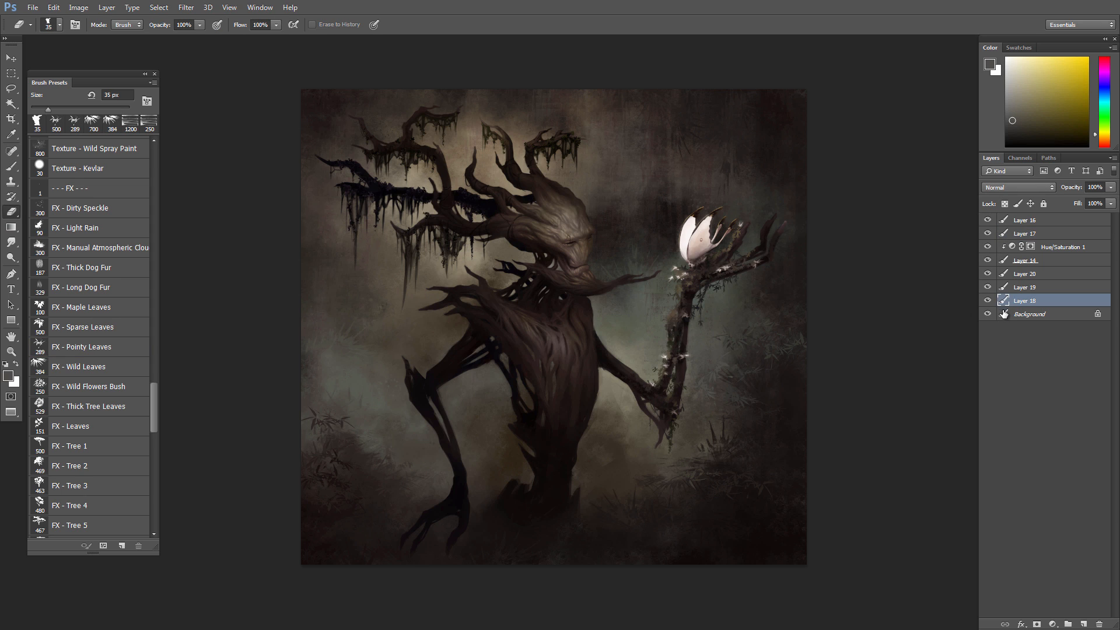
pyautogui.click(1082, 624)
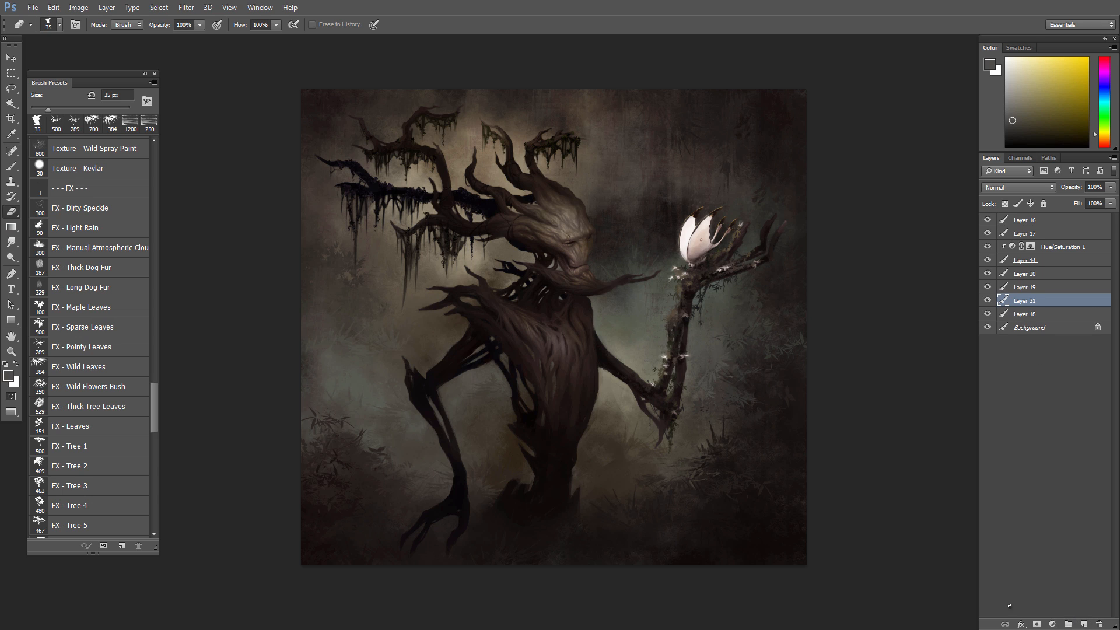
# - Paint Pointy Leaves foliage into the painting's upper corners on Layer 21 with sampled dark brown tones
pyautogui.press('b')
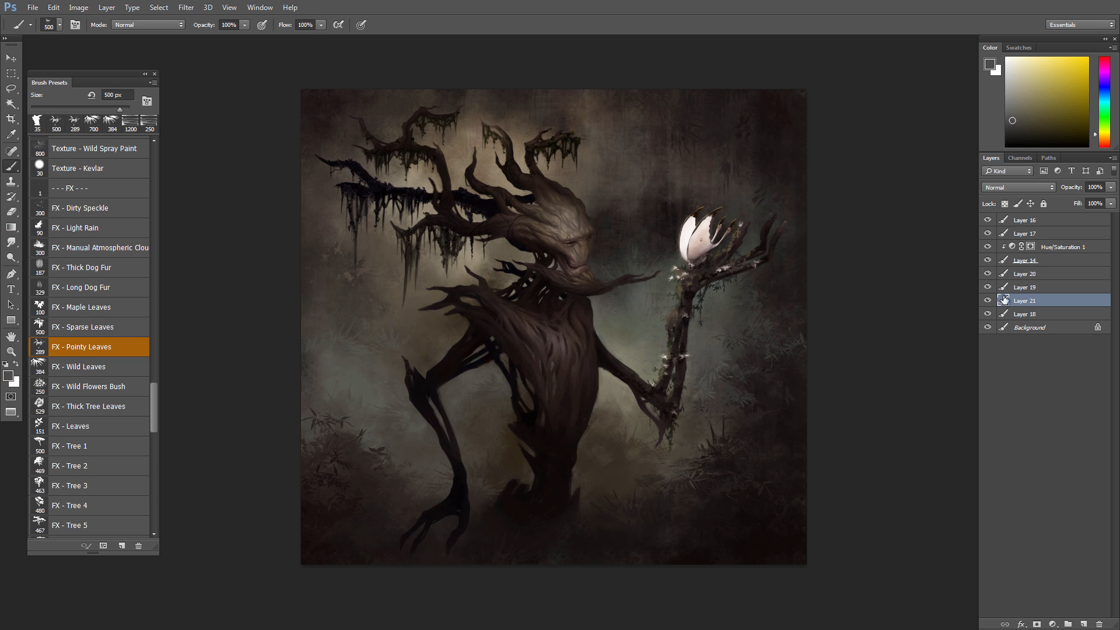
pyautogui.click(987, 234)
pyautogui.click(987, 234)
pyautogui.keyDown('alt'); pyautogui.click(791, 171); pyautogui.keyUp('alt')
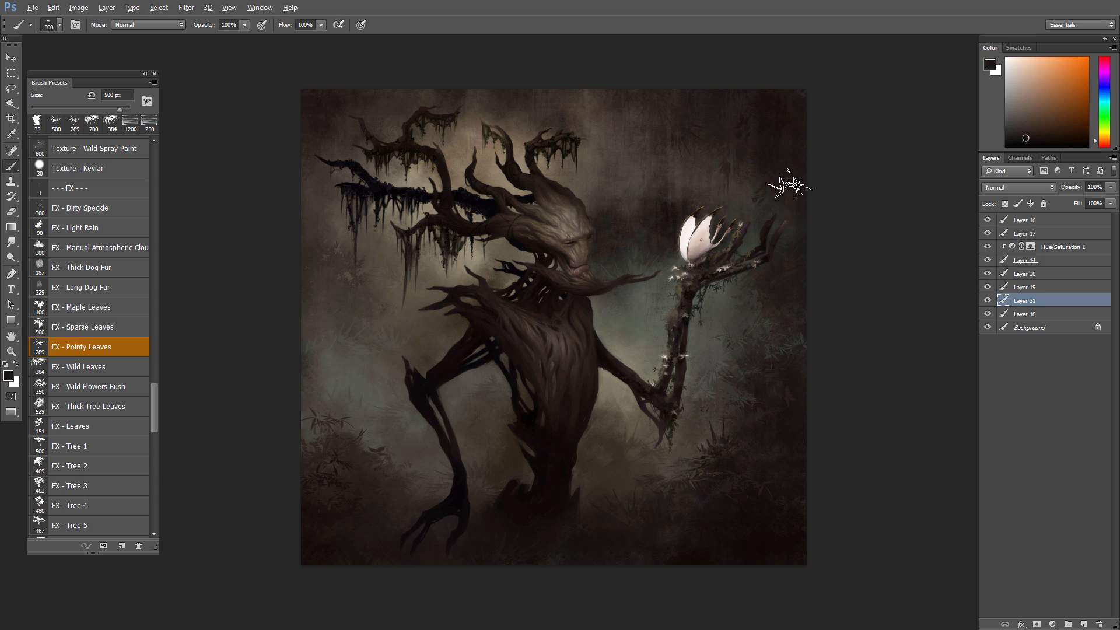
pyautogui.keyDown('alt'); pyautogui.click(334, 130); pyautogui.keyUp('alt')
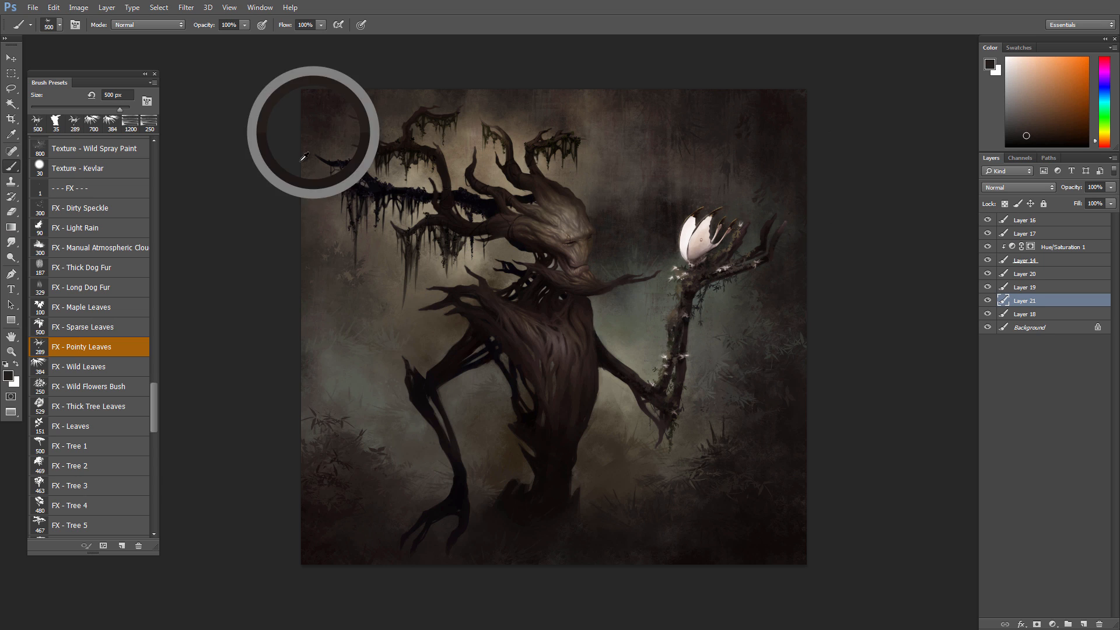
# - Add Pointy Leaves foliage to the bush beside the raised arm's elbow, sampling its brown and grey tones
pyautogui.keyDown('alt'); pyautogui.click(770, 421); pyautogui.keyUp('alt')
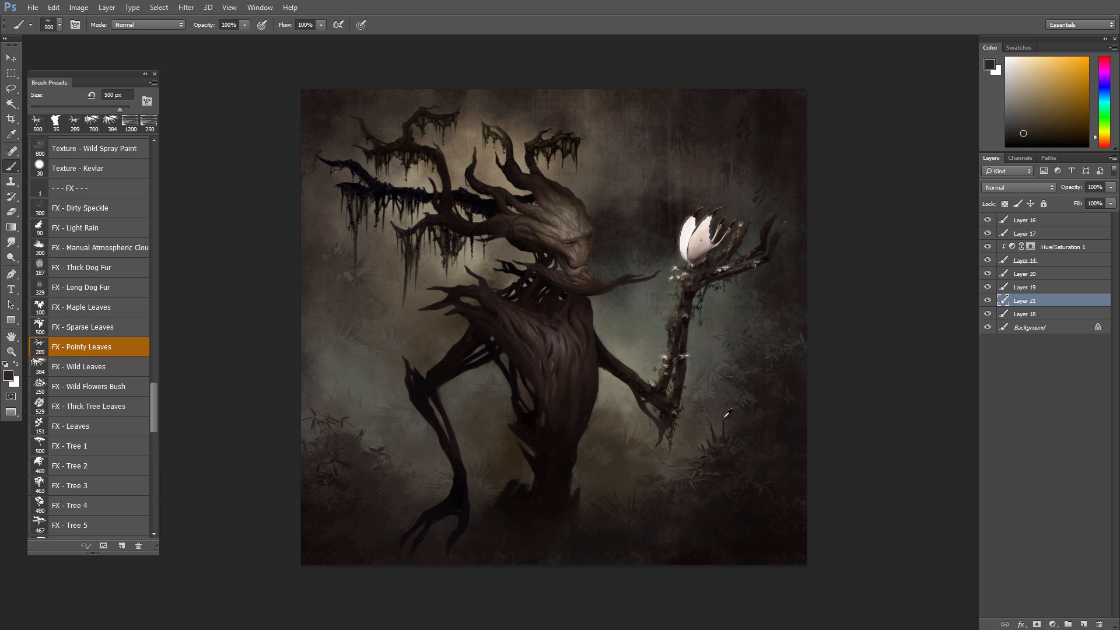
pyautogui.keyDown('alt'); pyautogui.click(722, 391); pyautogui.keyUp('alt')
pyautogui.keyDown('alt'); pyautogui.click(732, 408); pyautogui.keyUp('alt')
pyautogui.keyDown('alt'); pyautogui.click(710, 420); pyautogui.keyUp('alt')
# - Check what Layer 17 contains by toggling its visibility, and move it directly below Layer 19
pyautogui.click(987, 233)
pyautogui.click(987, 233)
pyautogui.moveTo(1013, 235); pyautogui.dragTo(1009, 299)
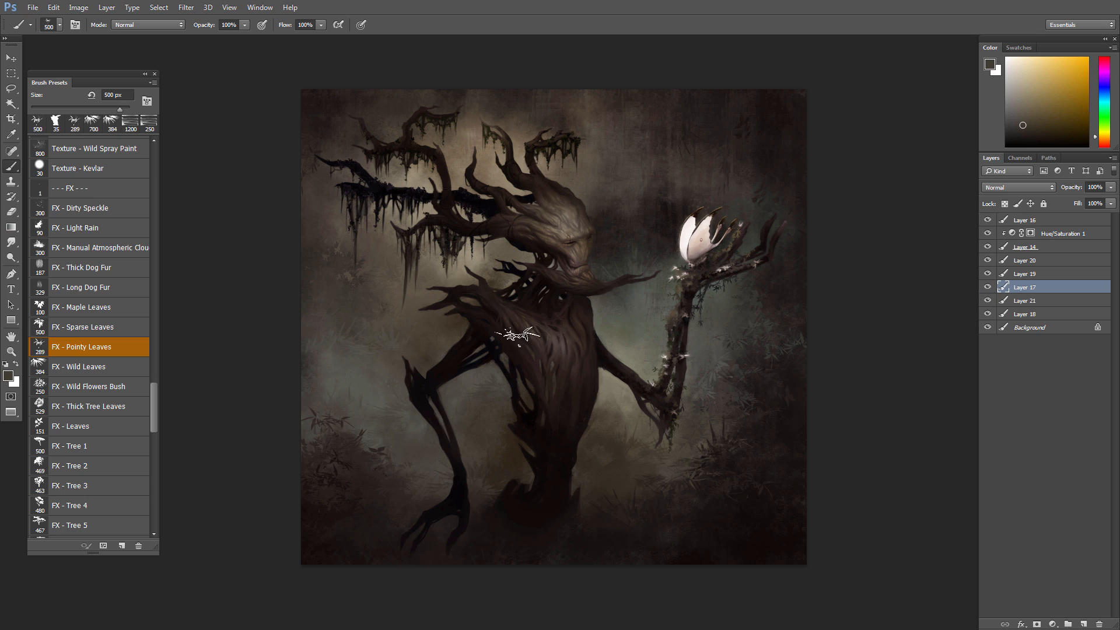
# - Paint Pointy Leaves foliage on Layer 17 along the painting's left edge below the hanging moss, sampling nearby brown tones
pyautogui.keyDown('alt'); pyautogui.click(326, 267); pyautogui.keyUp('alt')
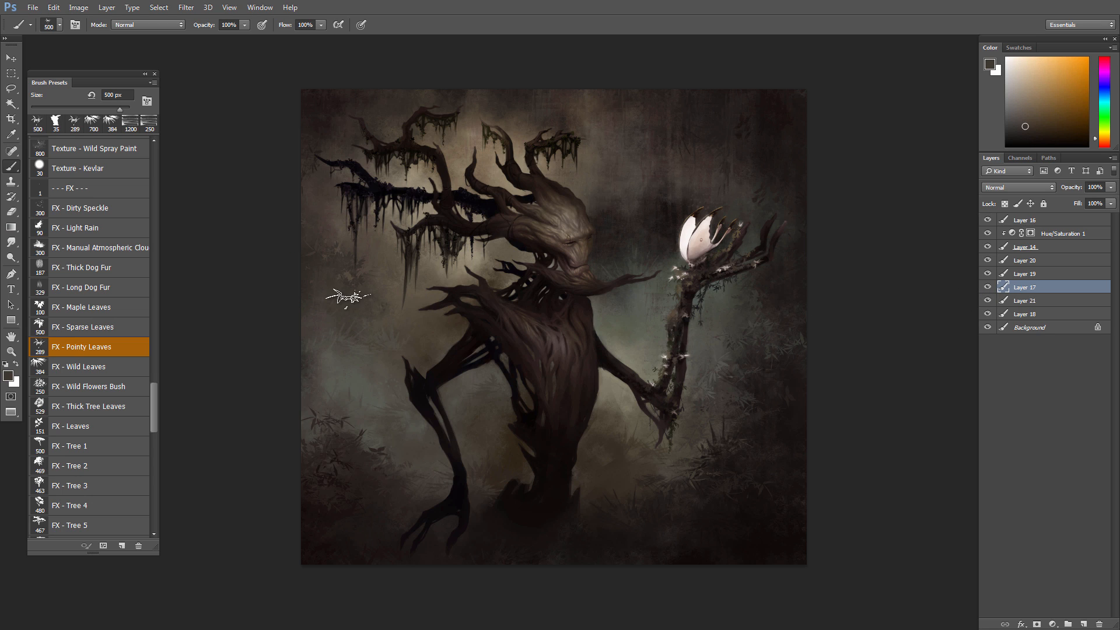
pyautogui.keyDown('alt'); pyautogui.click(332, 244); pyautogui.keyUp('alt')
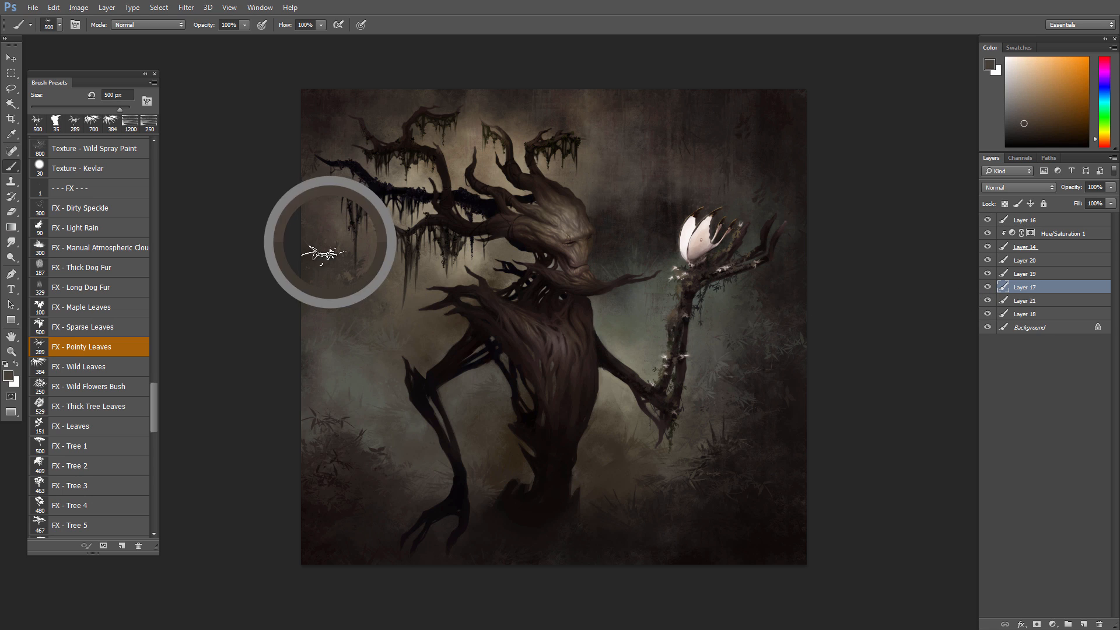
pyautogui.keyDown('alt'); pyautogui.click(370, 279); pyautogui.keyUp('alt')
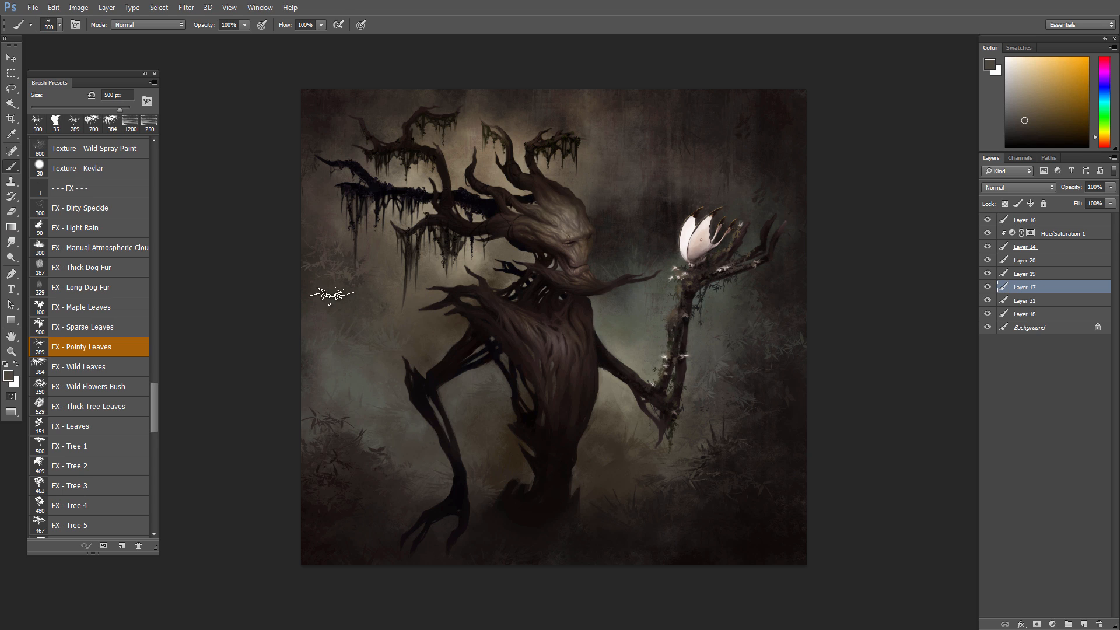
pyautogui.keyDown('alt'); pyautogui.click(319, 270); pyautogui.keyUp('alt')
# - Paint the top of the bush at the painting's left edge with the FX - Leaves brush at 500 px in its dark brown
pyautogui.click(111, 431)
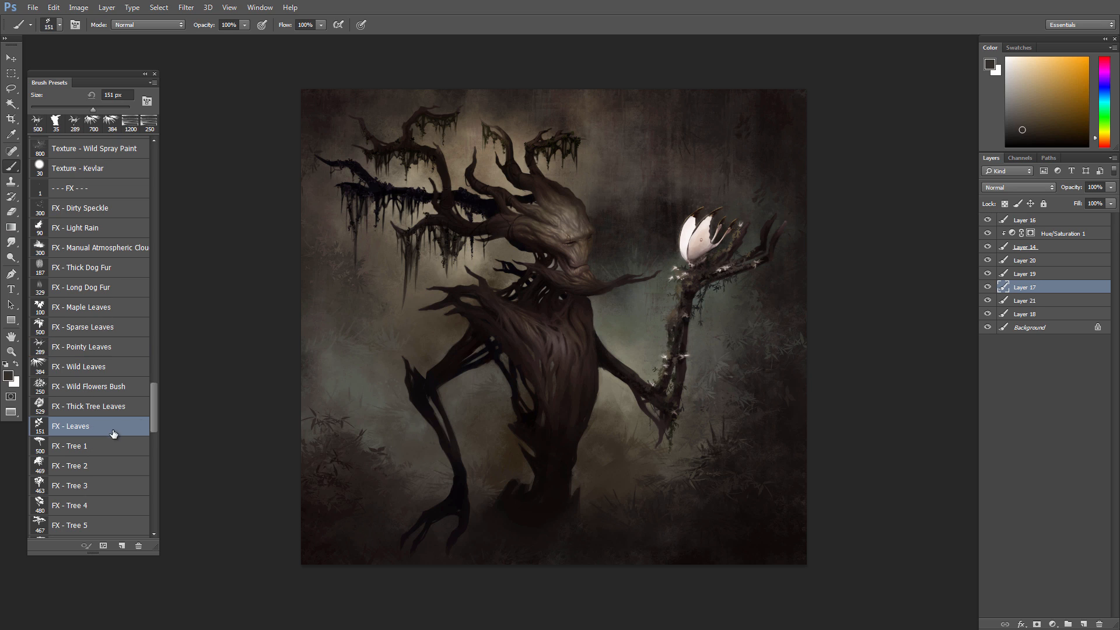
pyautogui.keyDown('alt'); pyautogui.click(347, 435); pyautogui.keyUp('alt')
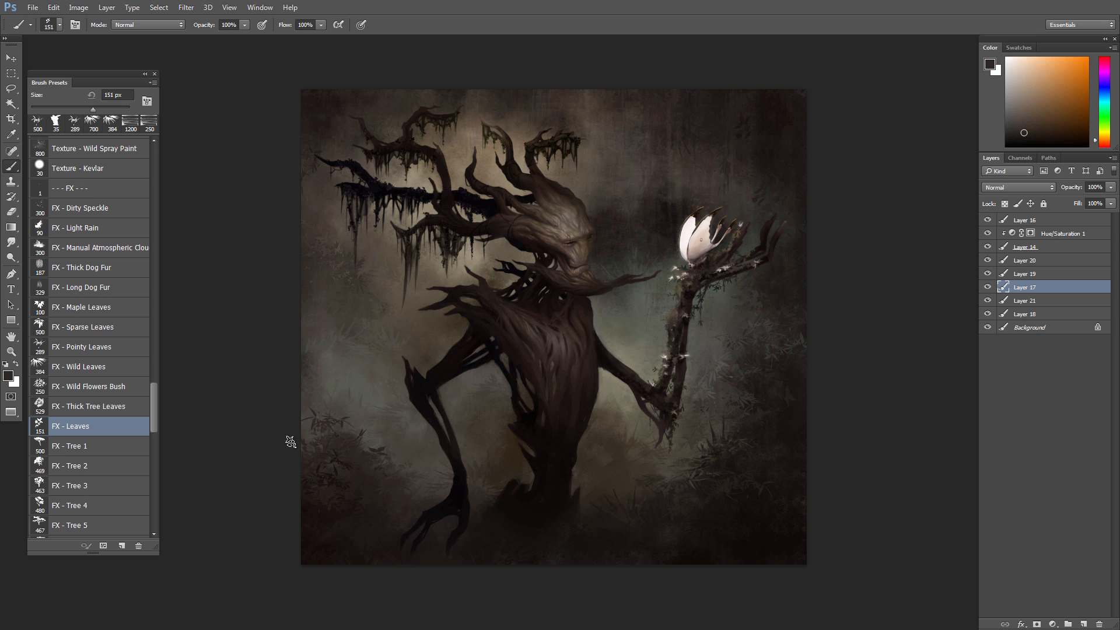
pyautogui.click(363, 434)
pyautogui.press(']')
pyautogui.press(']')
pyautogui.press(']')
pyautogui.press(']')
pyautogui.press(']')
pyautogui.press(']')
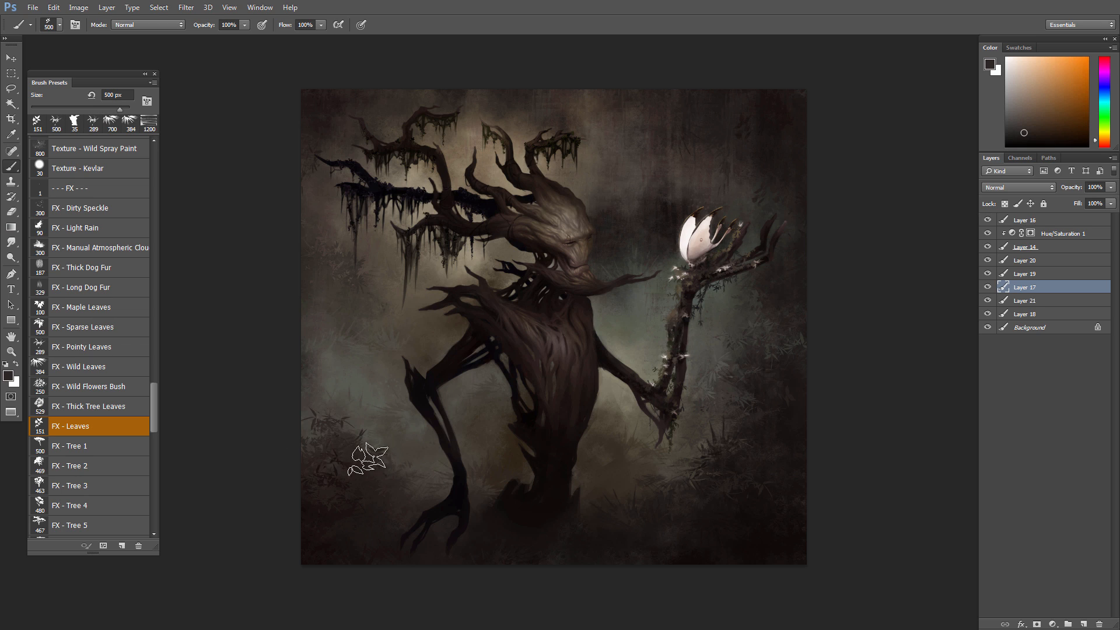
pyautogui.moveTo(367, 458); pyautogui.dragTo(320, 430)
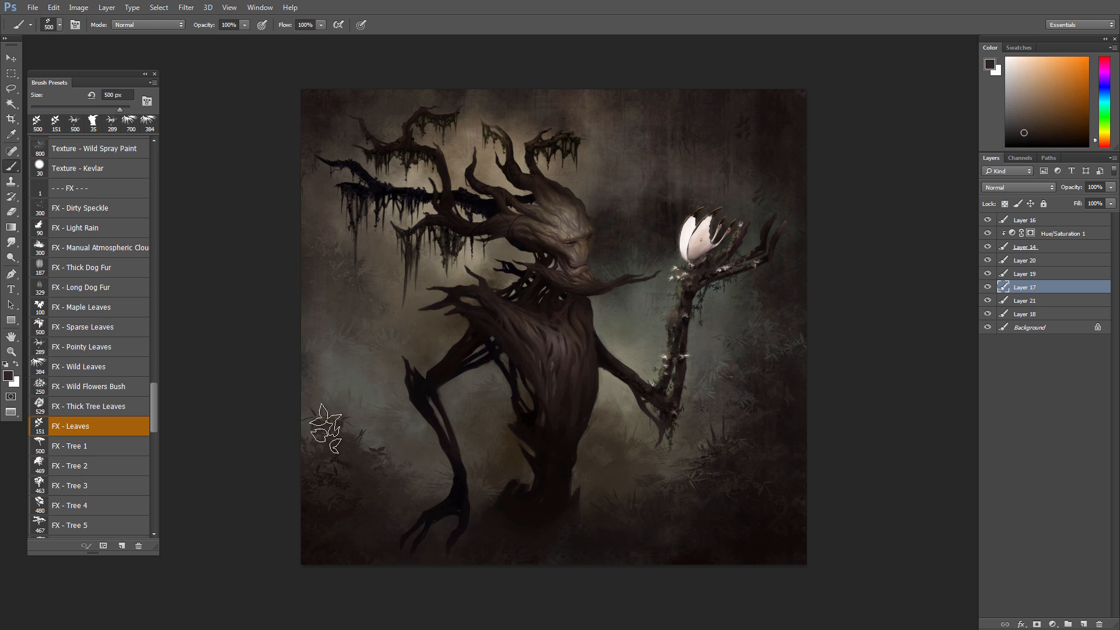
# - Thicken the bush beside the lowered hand with more FX - Leaves foliage, alternating sampled near-black and lighter grey-brown tones
pyautogui.keyDown('alt'); pyautogui.click(337, 482); pyautogui.keyUp('alt')
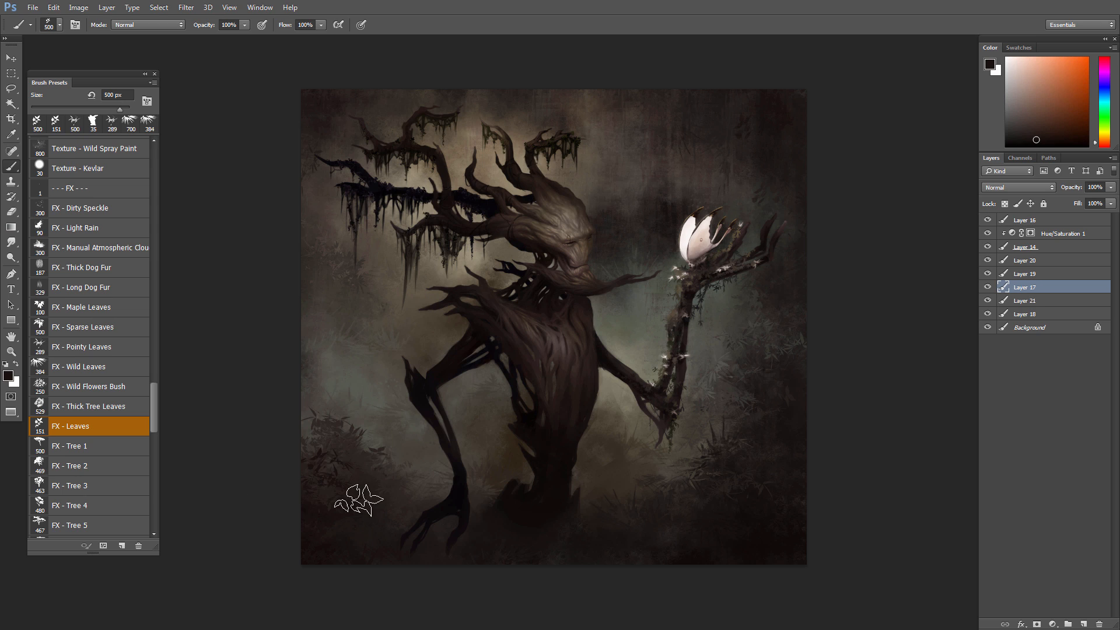
pyautogui.keyDown('alt'); pyautogui.click(318, 482); pyautogui.keyUp('alt')
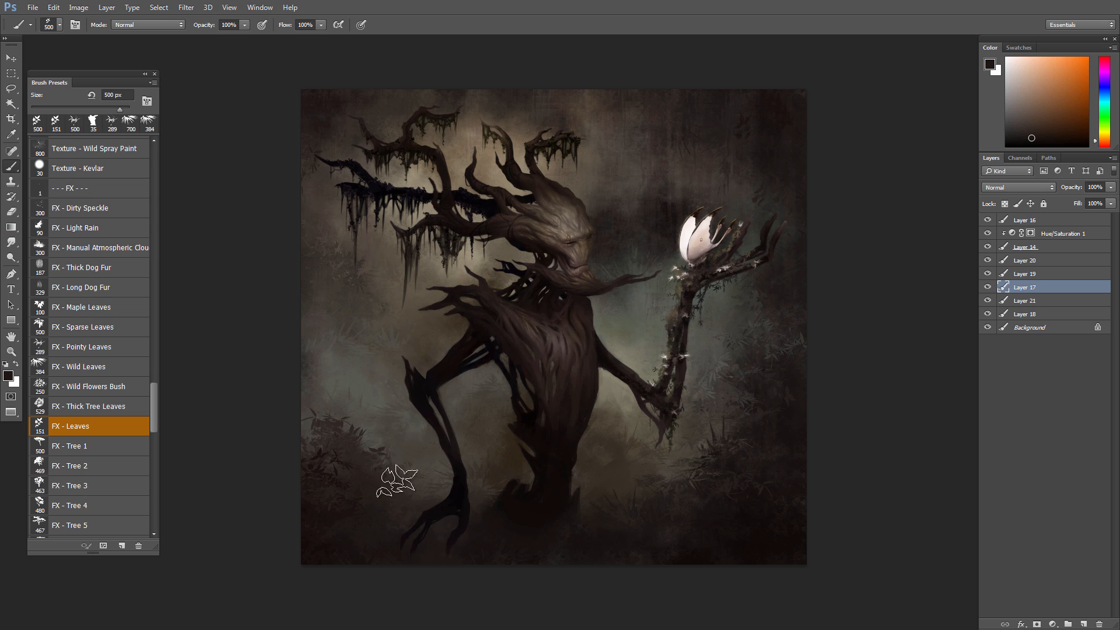
pyautogui.keyDown('alt'); pyautogui.click(331, 431); pyautogui.keyUp('alt')
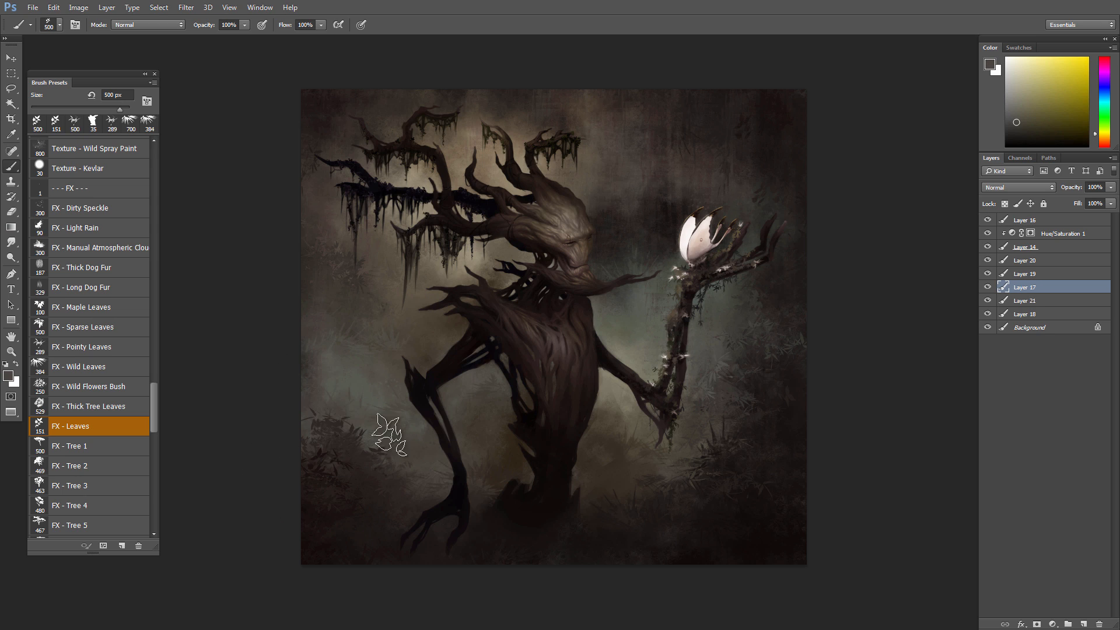
pyautogui.keyDown('alt'); pyautogui.click(333, 416); pyautogui.keyUp('alt')
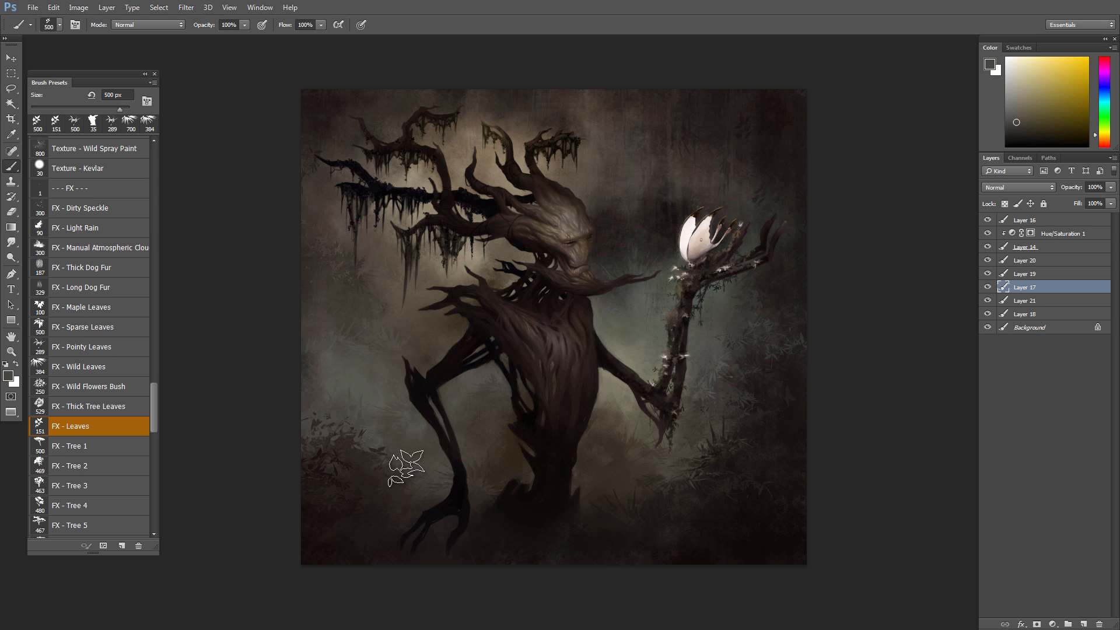
pyautogui.keyDown('alt'); pyautogui.click(377, 461); pyautogui.keyUp('alt')
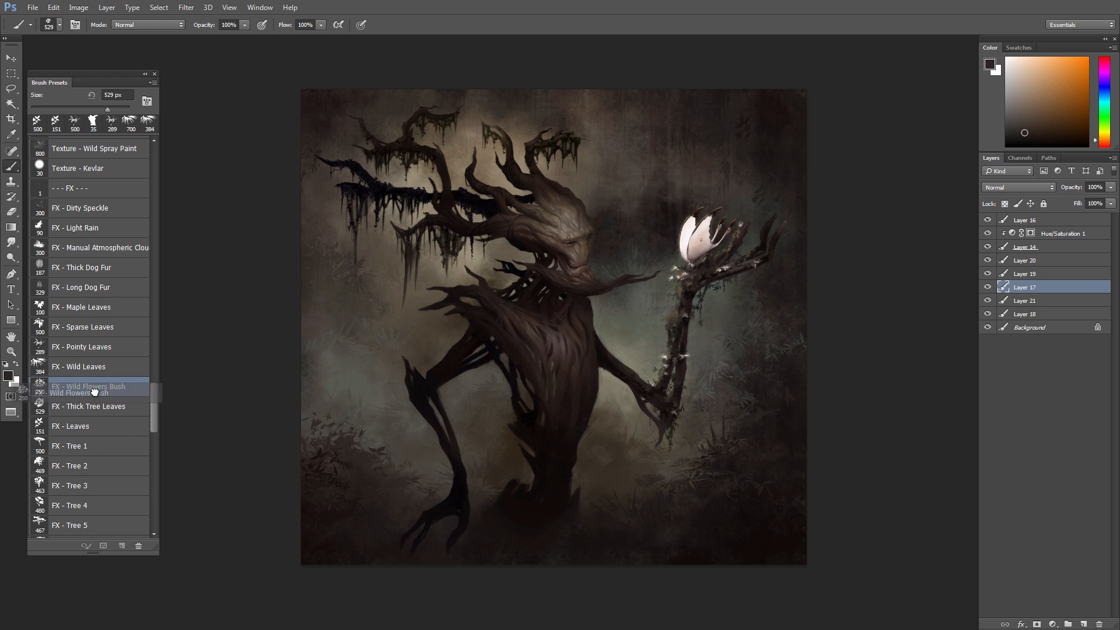
# - Paint near-black foliage over the bush near the painting's right edge with the FX - Wild Leaves brush at 700 px
pyautogui.click(96, 369)
pyautogui.keyDown('alt'); pyautogui.click(705, 461); pyautogui.keyUp('alt')
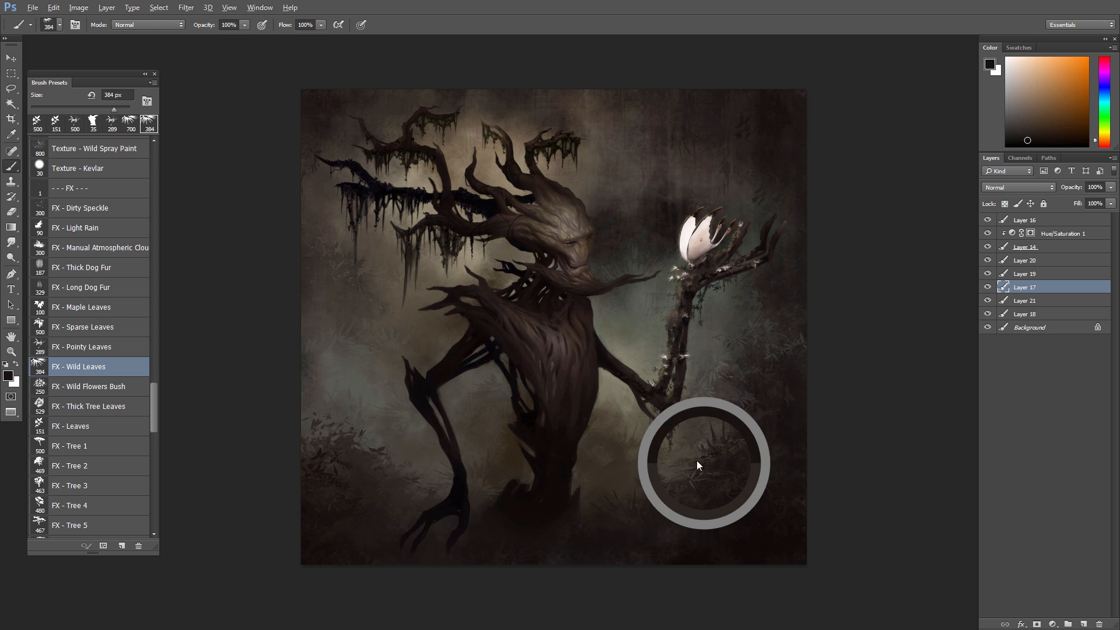
pyautogui.press(']')
pyautogui.press(']')
pyautogui.press(']')
pyautogui.press(']')
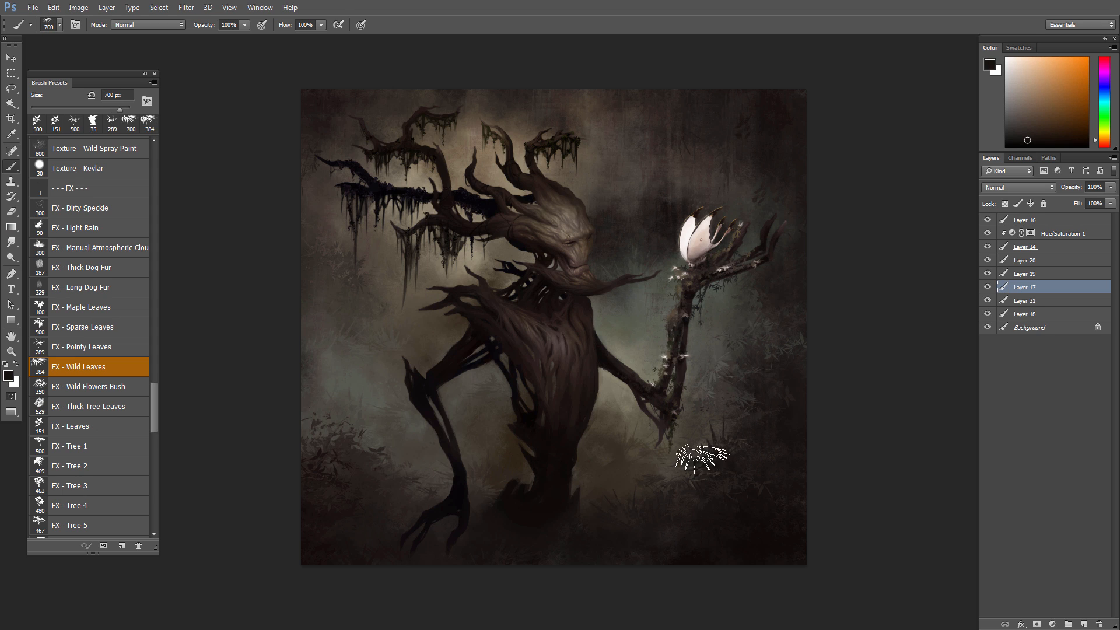
pyautogui.moveTo(816, 406); pyautogui.dragTo(782, 410)
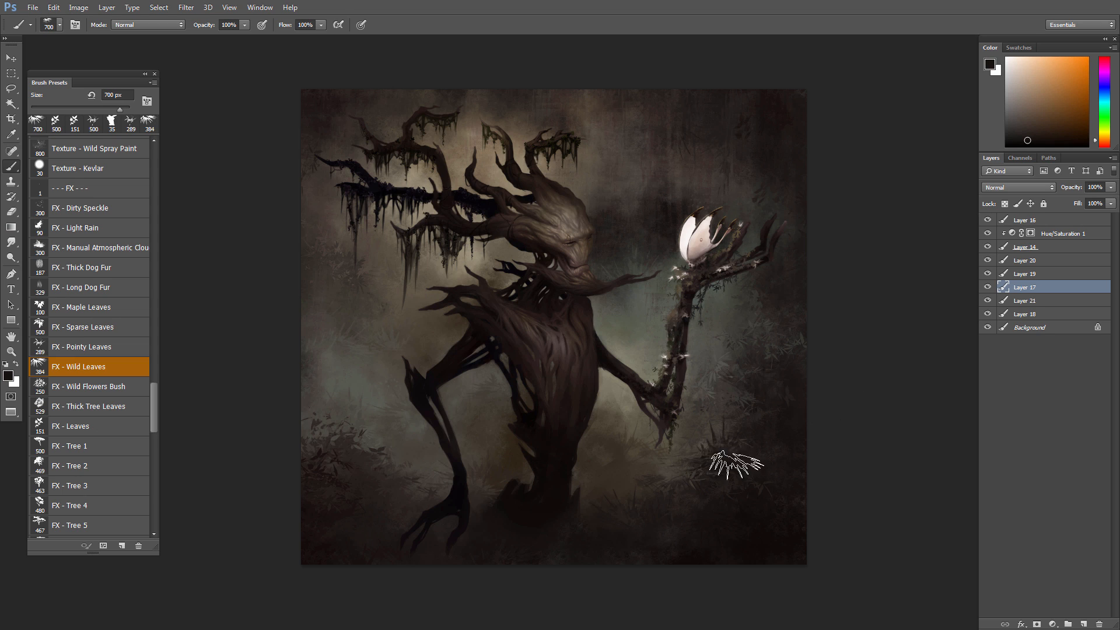
# - Extend the Wild Leaves foliage beside the raised forearm and around the flower, sampling the surrounding dark tones
pyautogui.keyDown('alt'); pyautogui.click(699, 436); pyautogui.keyUp('alt')
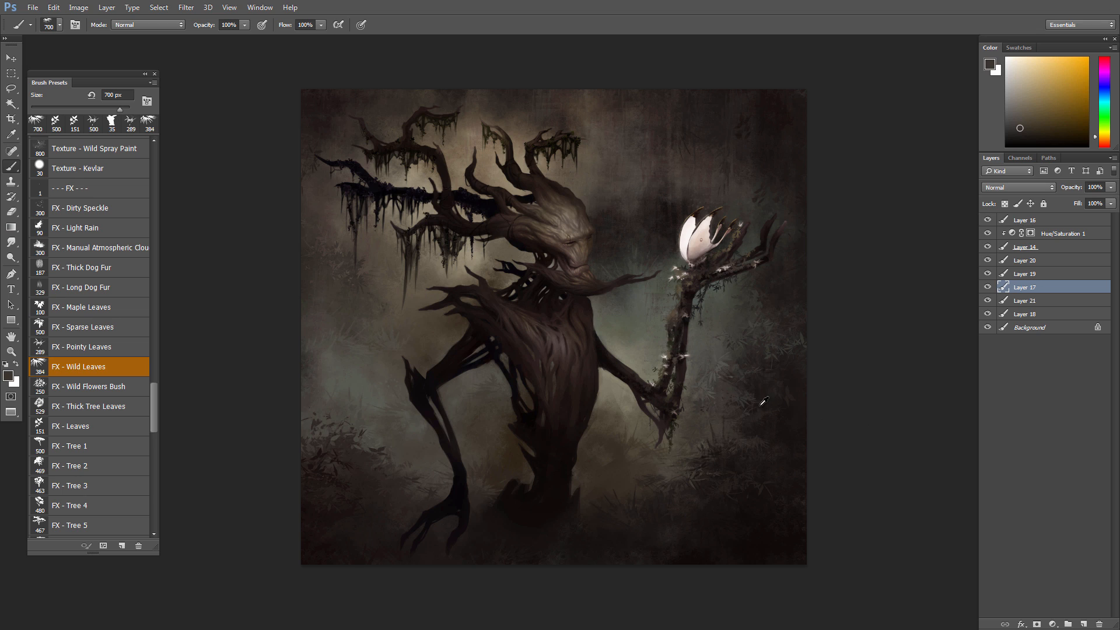
pyautogui.keyDown('alt'); pyautogui.click(734, 409); pyautogui.keyUp('alt')
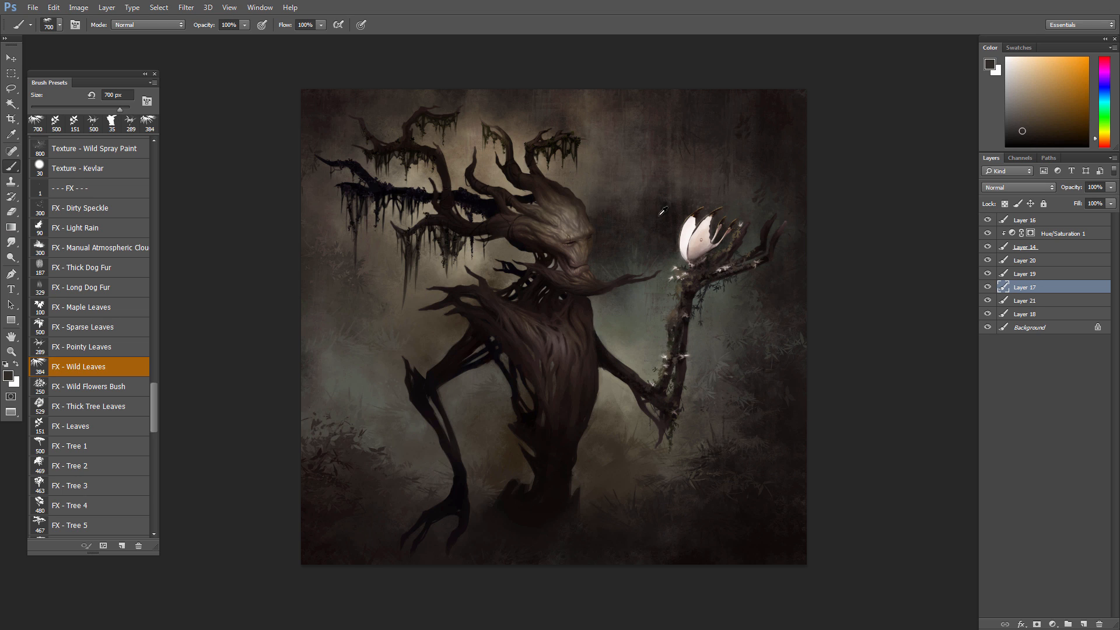
pyautogui.keyDown('alt'); pyautogui.click(647, 201); pyautogui.keyUp('alt')
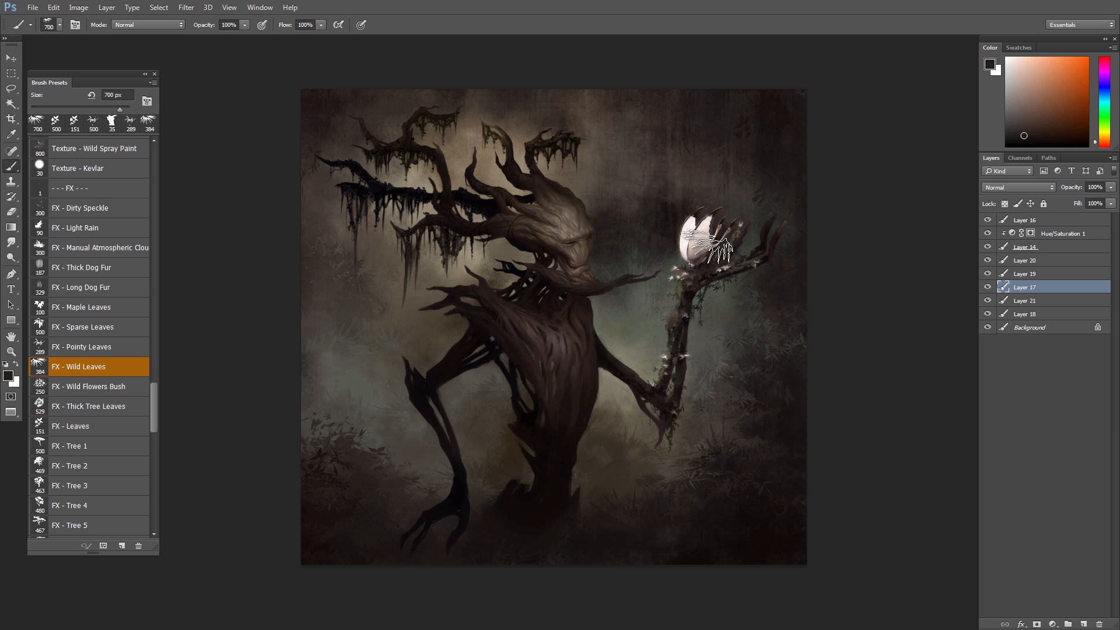
# - Paint soft Wild Leaves foliage in the background between the painting's left edge and the bent elbow, sampling grey-brown tones
pyautogui.moveTo(601, 399); pyautogui.dragTo(630, 373)
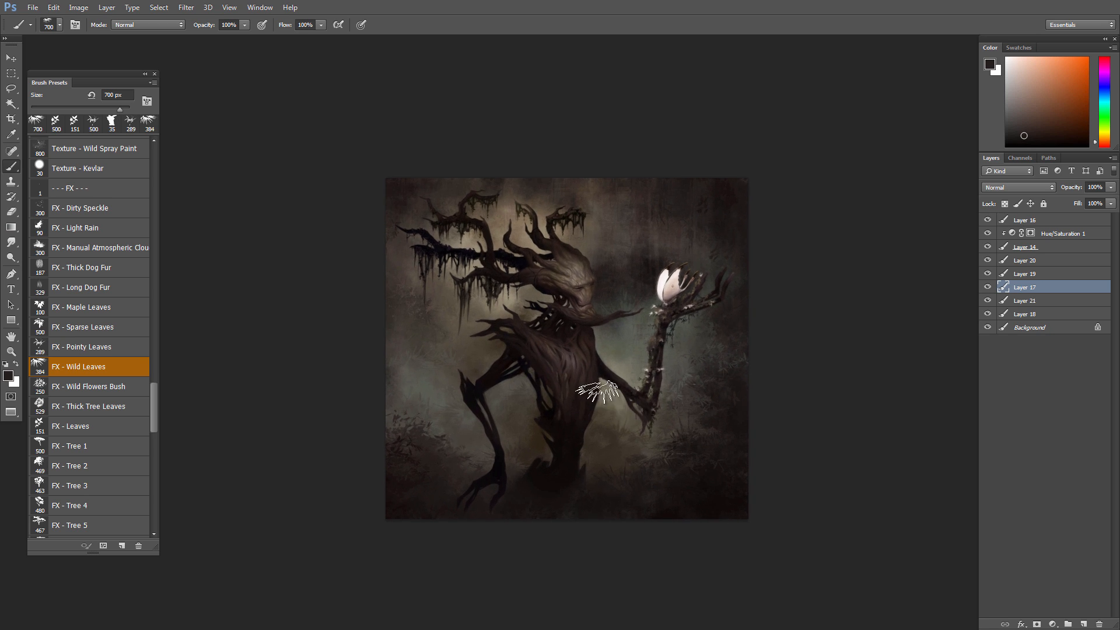
pyautogui.keyDown('alt'); pyautogui.click(412, 432); pyautogui.keyUp('alt')
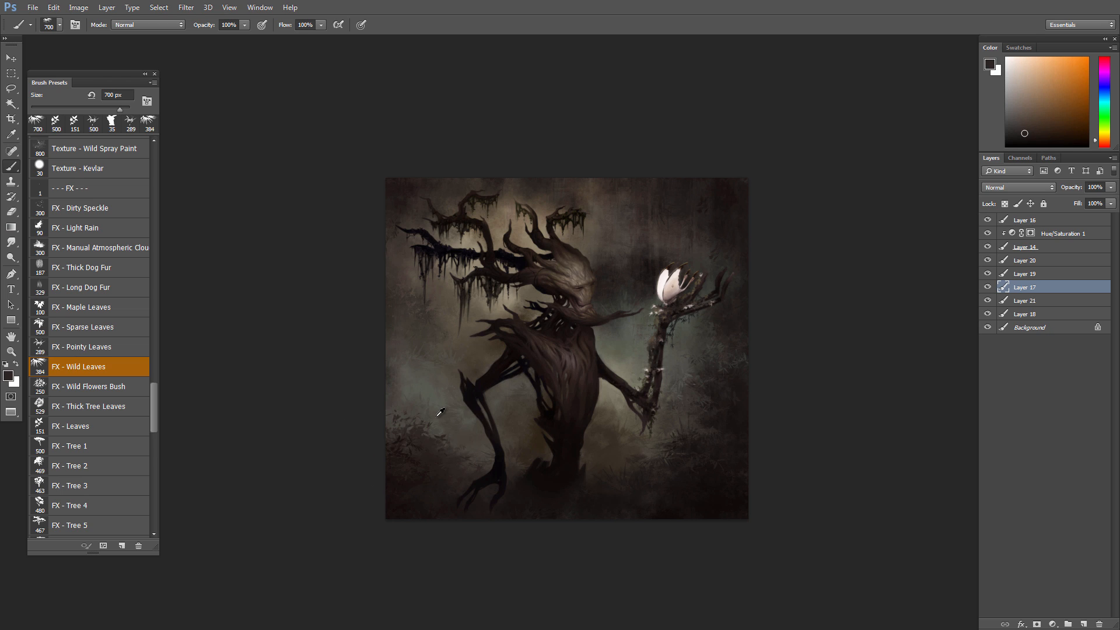
pyautogui.keyDown('alt'); pyautogui.click(425, 410); pyautogui.keyUp('alt')
pyautogui.keyDown('alt'); pyautogui.click(423, 381); pyautogui.keyUp('alt')
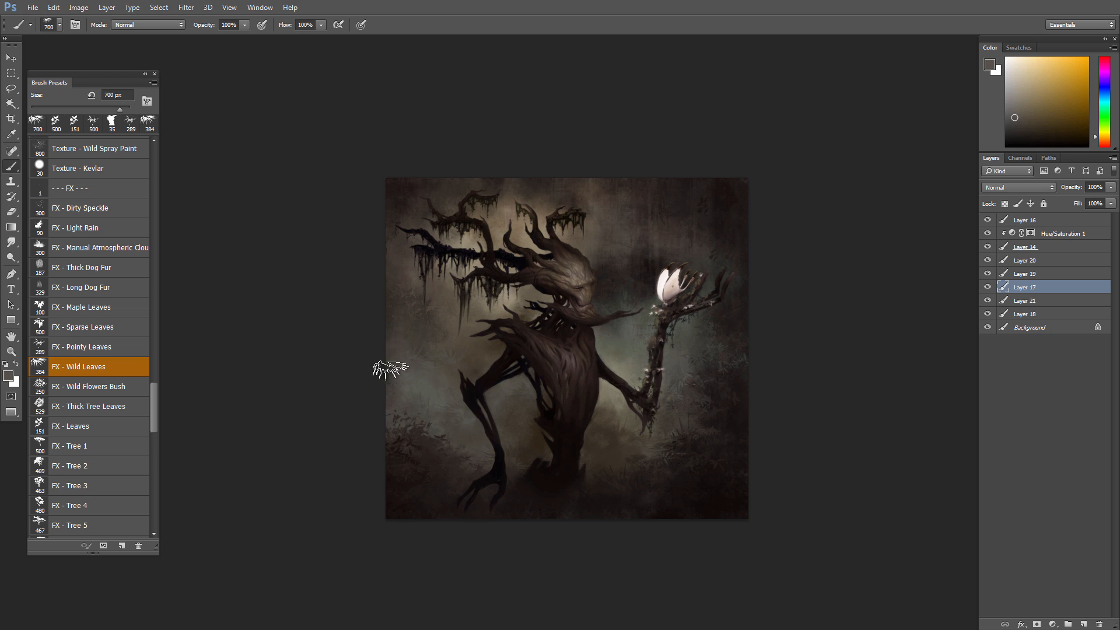
pyautogui.keyDown('alt'); pyautogui.click(425, 371); pyautogui.keyUp('alt')
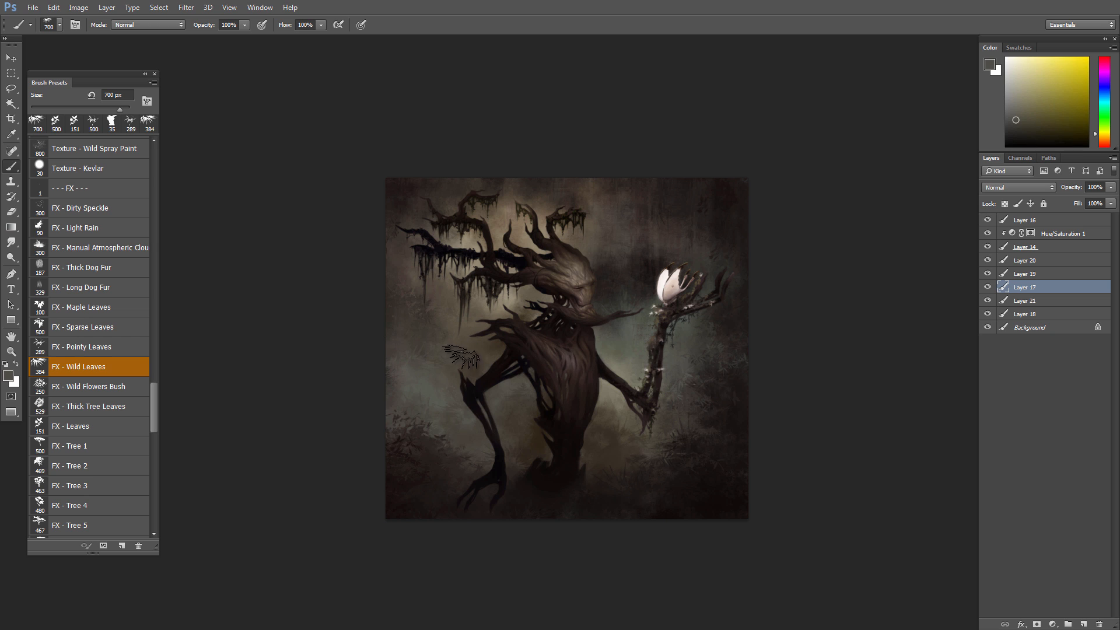
pyautogui.click(428, 369)
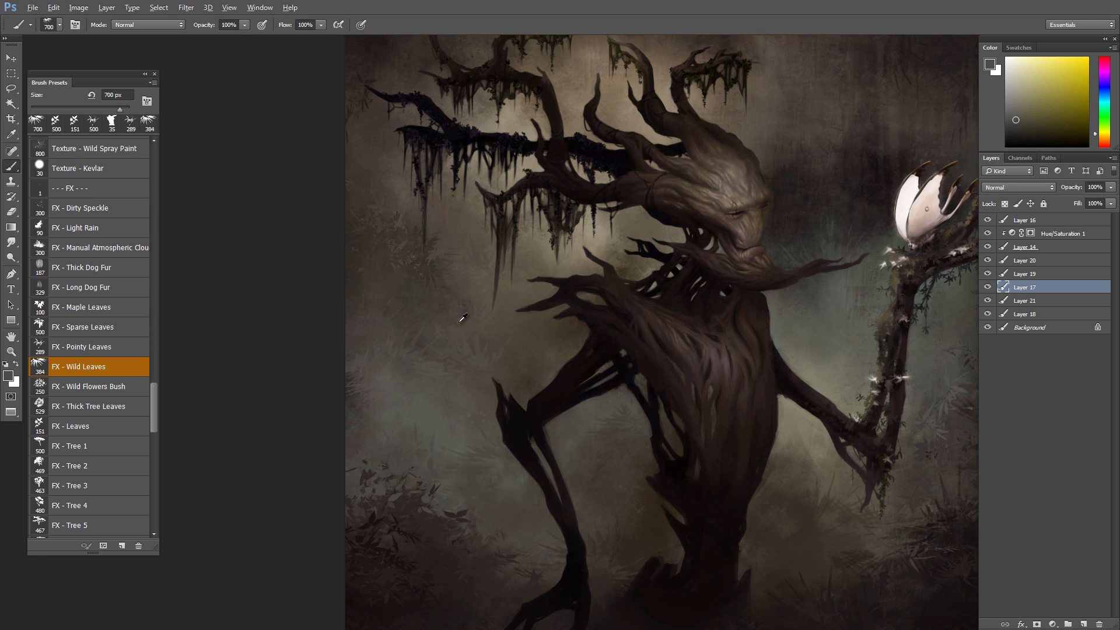
pyautogui.keyDown('alt'); pyautogui.click(484, 323); pyautogui.keyUp('alt')
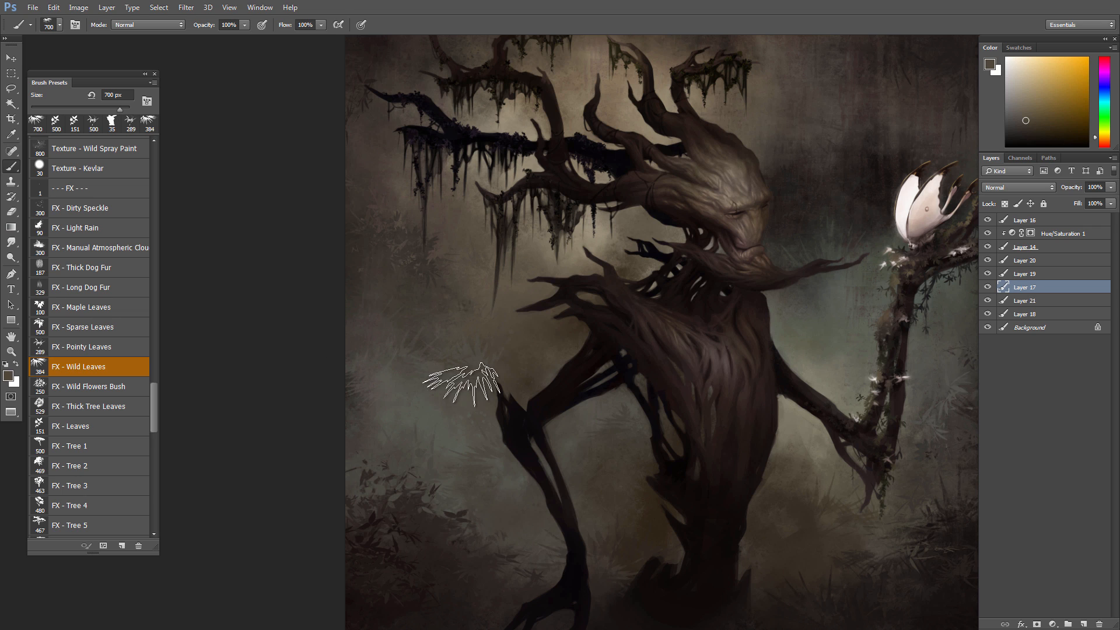
# - Paint faint Wild Leaves foliage in the background around the face and raised hand, sampling the grey-green tones there
pyautogui.moveTo(565, 359); pyautogui.dragTo(431, 367)
pyautogui.keyDown('alt'); pyautogui.click(692, 292); pyautogui.keyUp('alt')
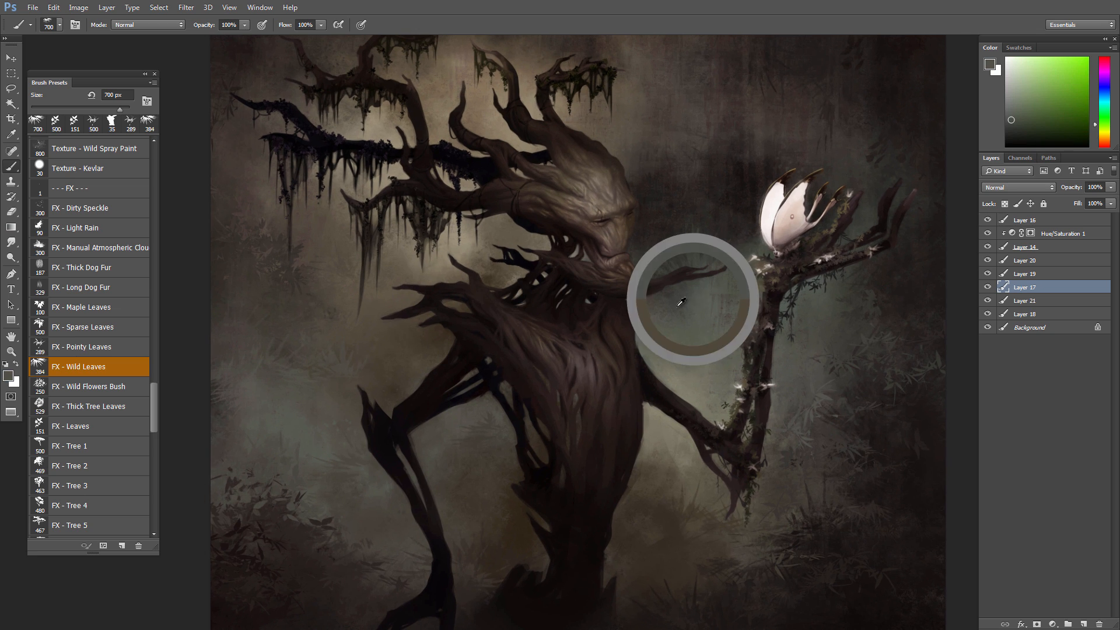
pyautogui.keyDown('alt'); pyautogui.click(698, 255); pyautogui.keyUp('alt')
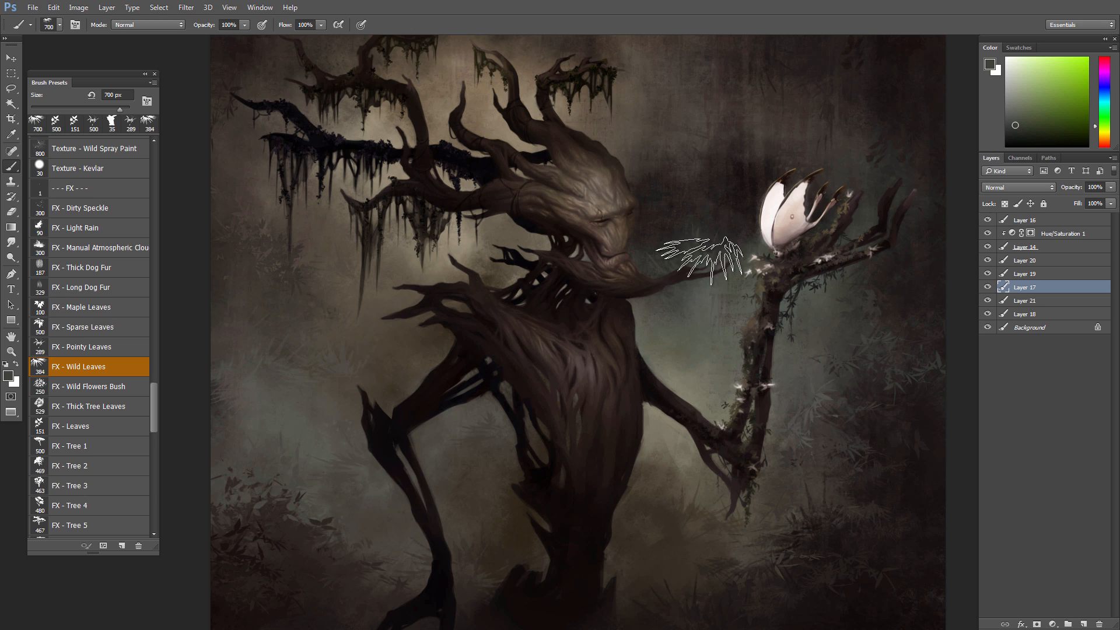
pyautogui.keyDown('alt'); pyautogui.click(868, 216); pyautogui.keyUp('alt')
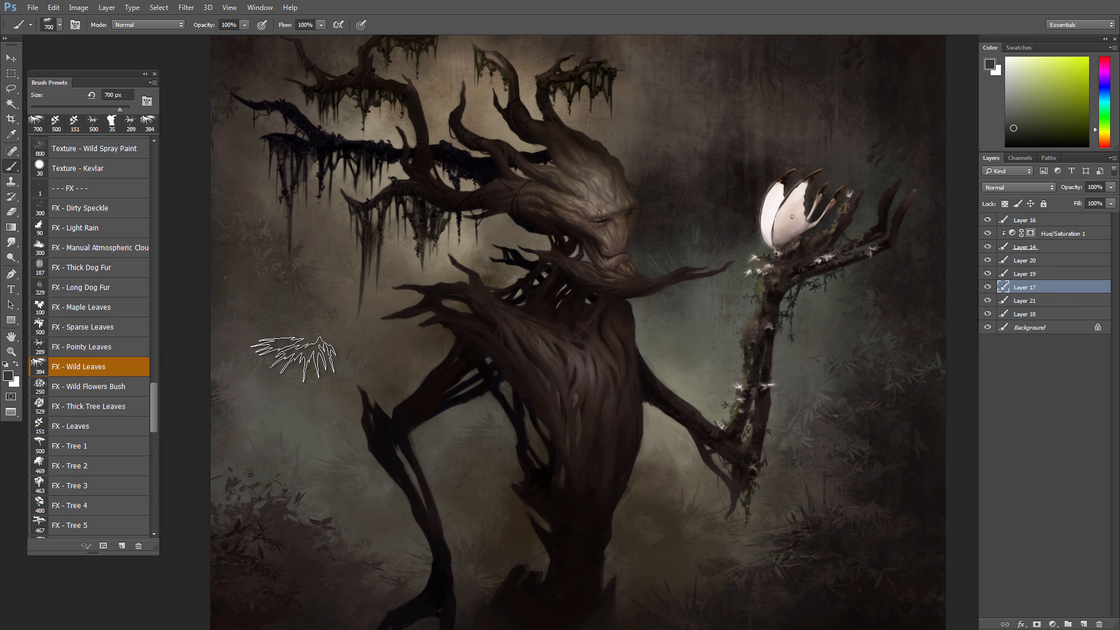
# - Paint Wild Leaves foliage between the trunk and the raised arm's elbow, sampling light olive and dark brown tones
pyautogui.keyDown('alt'); pyautogui.click(665, 476); pyautogui.keyUp('alt')
pyautogui.keyDown('alt'); pyautogui.click(681, 438); pyautogui.keyUp('alt')
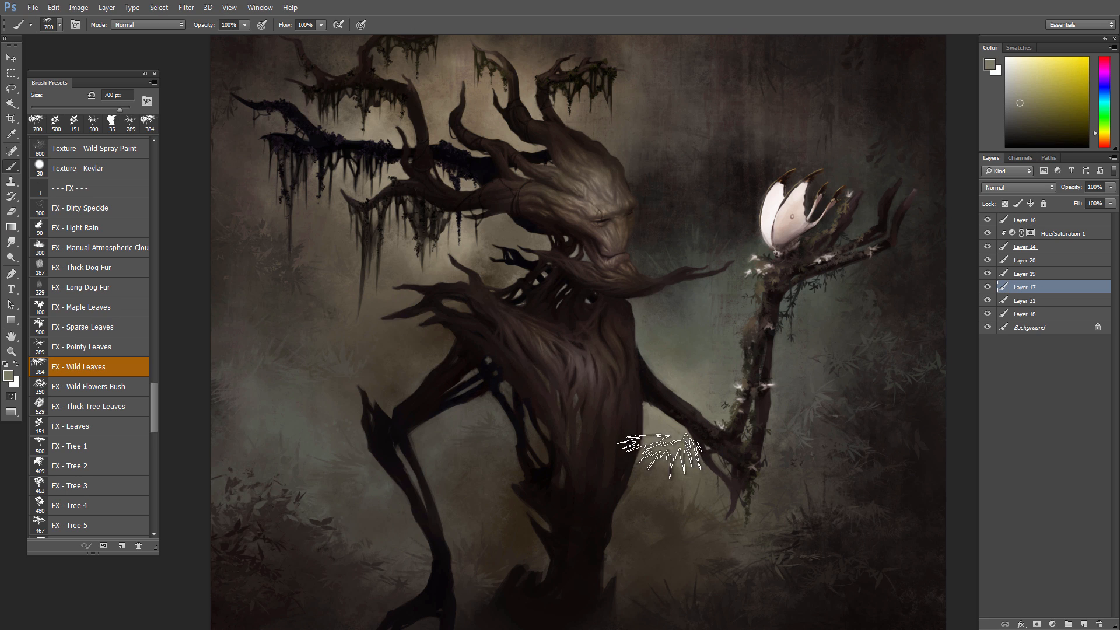
pyautogui.keyDown('alt'); pyautogui.click(670, 487); pyautogui.keyUp('alt')
pyautogui.keyDown('alt'); pyautogui.click(665, 482); pyautogui.keyUp('alt')
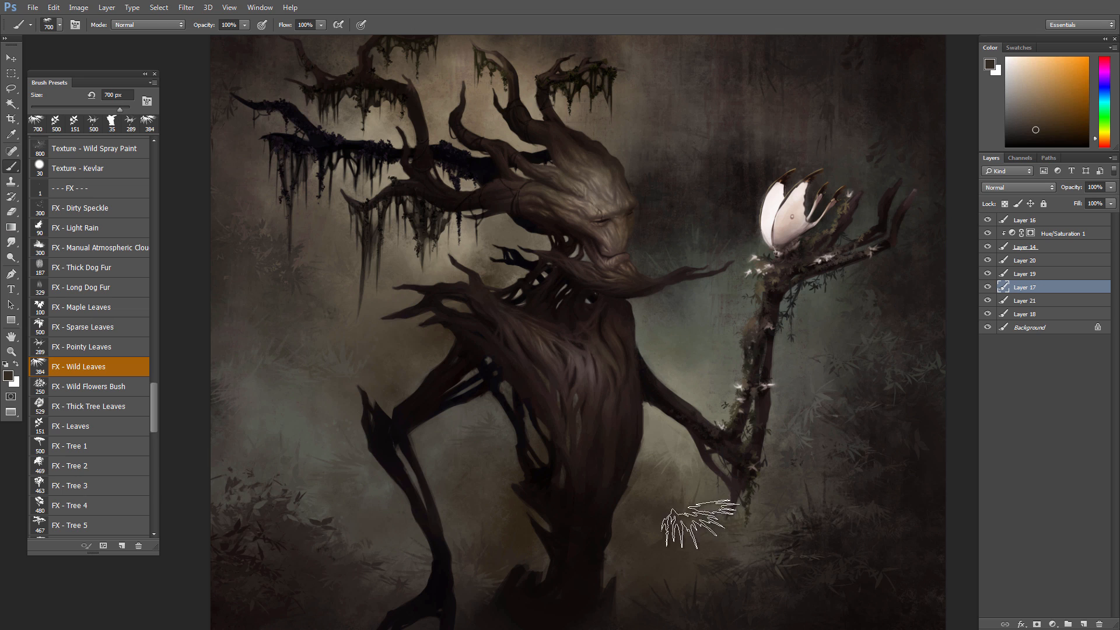
pyautogui.keyDown('alt'); pyautogui.click(727, 534); pyautogui.keyUp('alt')
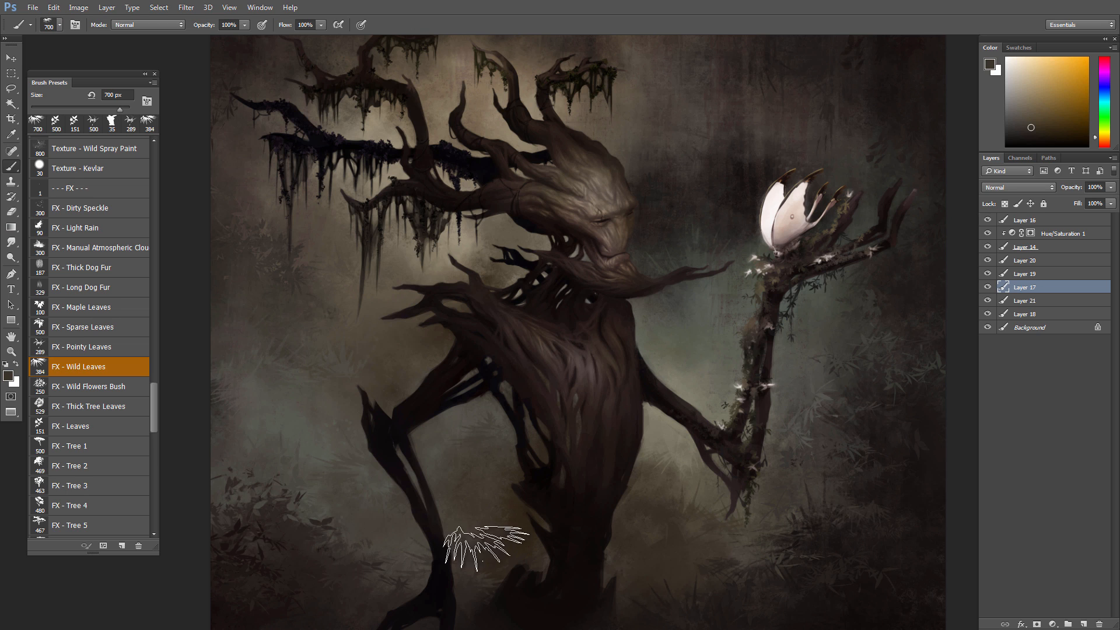
# - Add Wild Leaves undergrowth around the lowered forearm and the trunk's base with sampled dark browns
pyautogui.keyDown('alt'); pyautogui.click(514, 539); pyautogui.keyUp('alt')
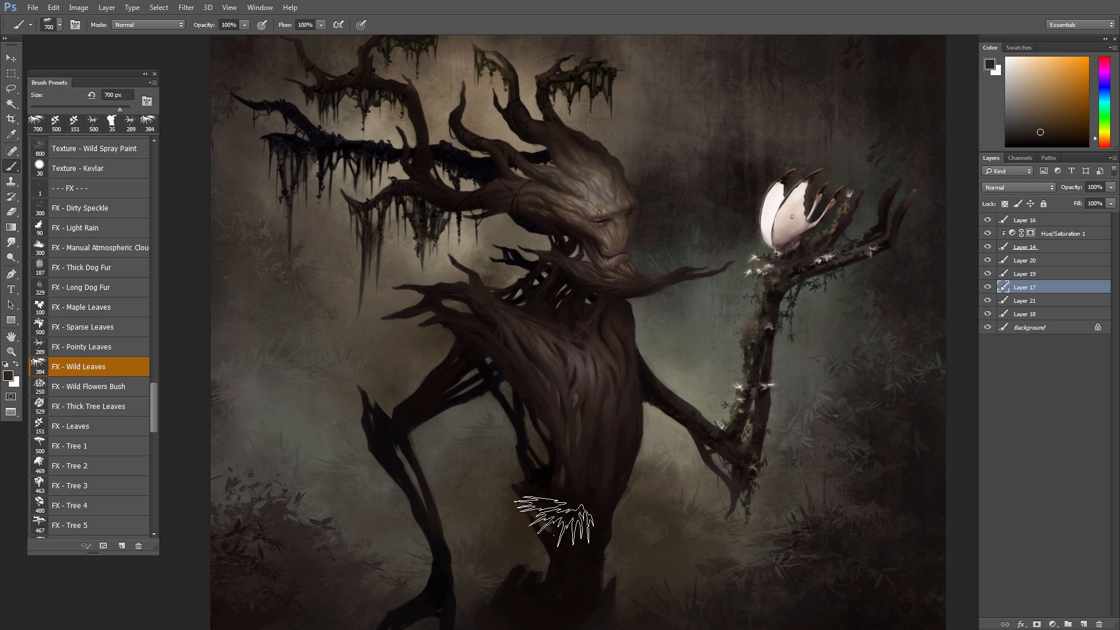
pyautogui.keyDown('alt'); pyautogui.click(376, 559); pyautogui.keyUp('alt')
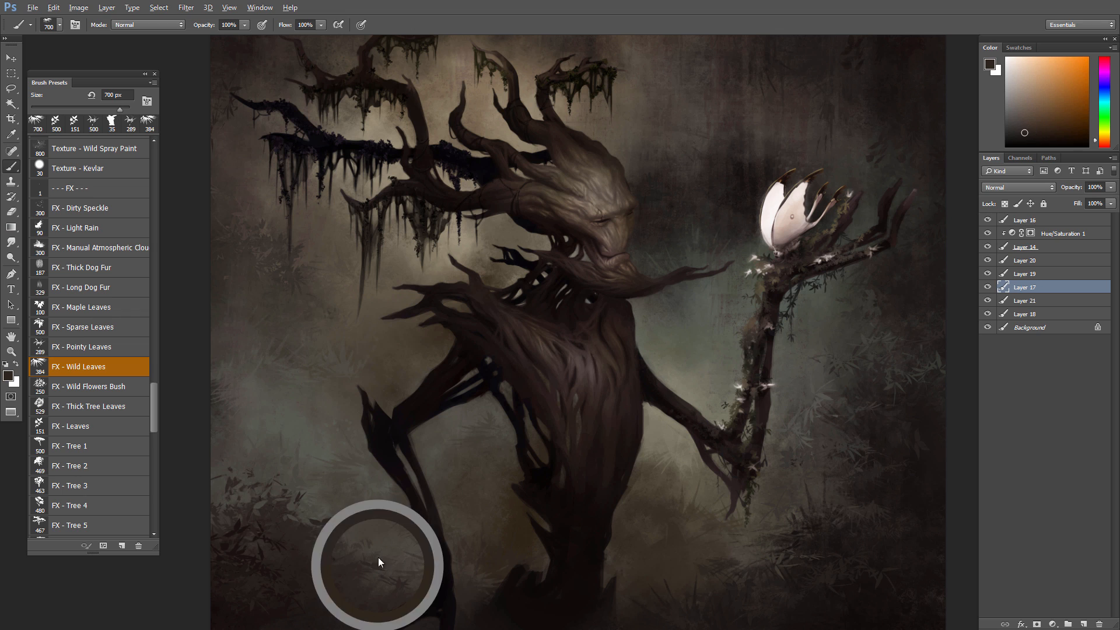
pyautogui.keyDown('alt'); pyautogui.click(497, 554); pyautogui.keyUp('alt')
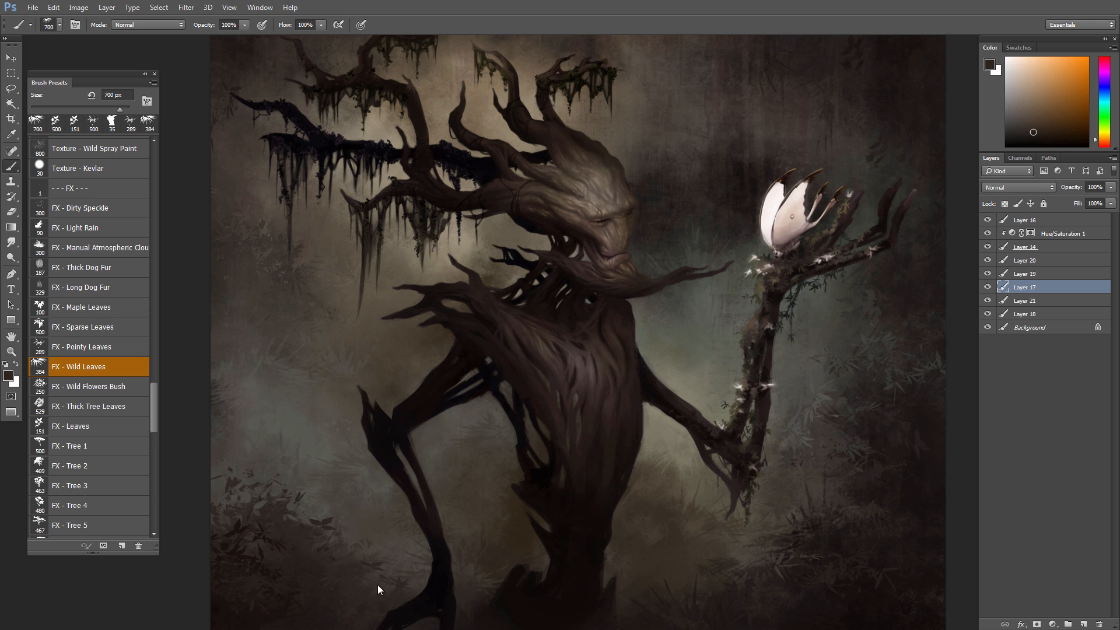
# - Paint wild leaves on Layer 17 around the creature's lower trunk using olive and brown tones sampled from the background
pyautogui.keyDown('alt'); pyautogui.click(461, 513); pyautogui.keyUp('alt')
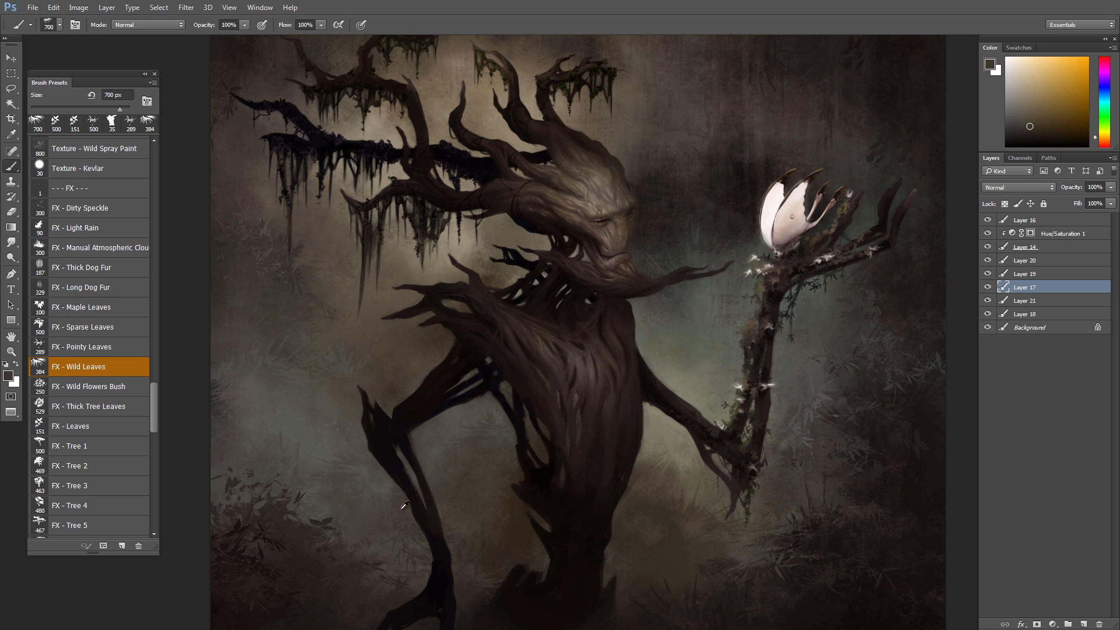
pyautogui.keyDown('alt'); pyautogui.click(376, 488); pyautogui.keyUp('alt')
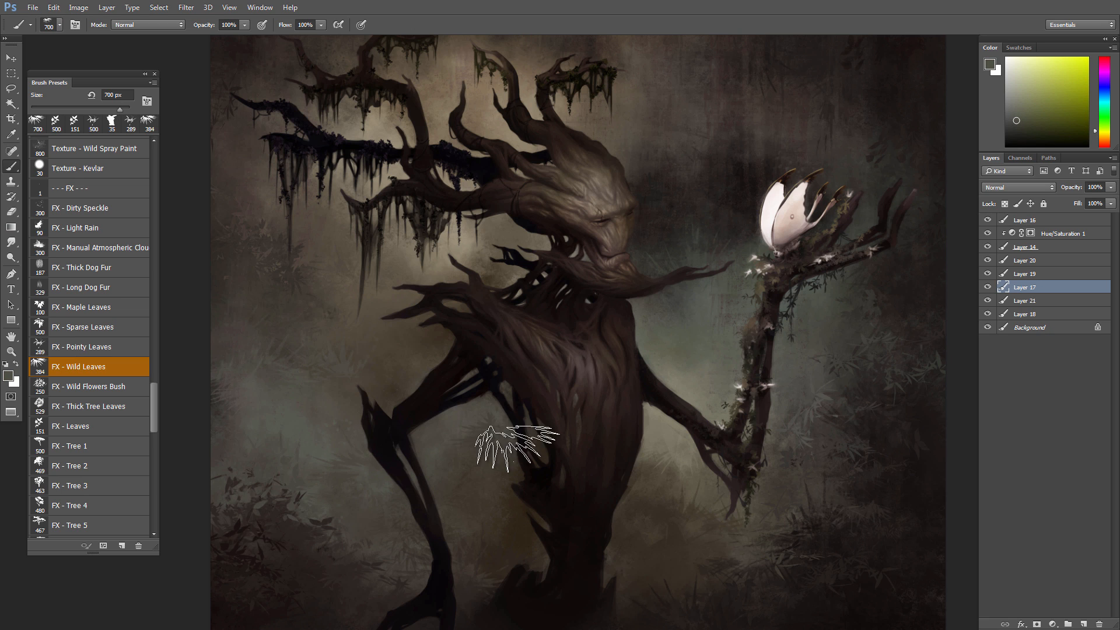
pyautogui.keyDown('alt'); pyautogui.click(479, 410); pyautogui.keyUp('alt')
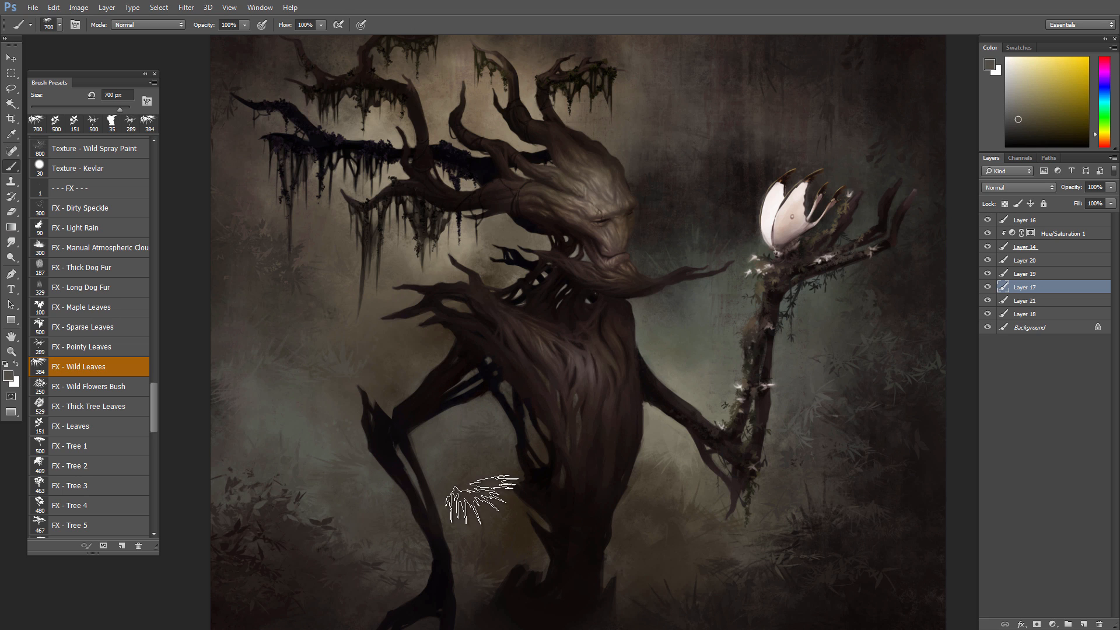
pyautogui.keyDown('alt'); pyautogui.click(656, 465); pyautogui.keyUp('alt')
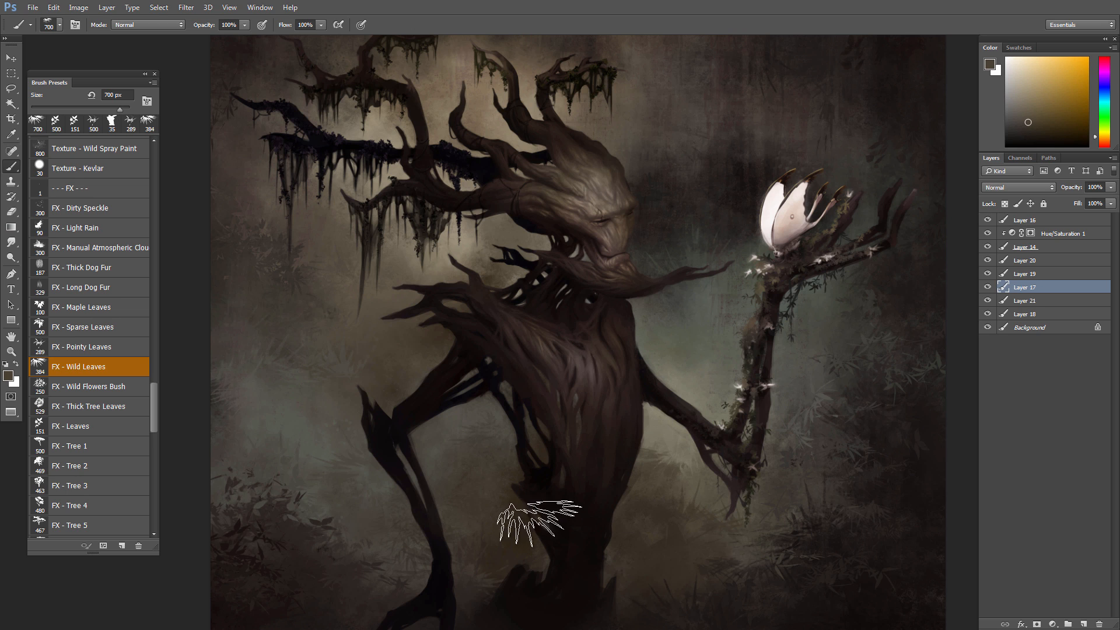
pyautogui.click(663, 453)
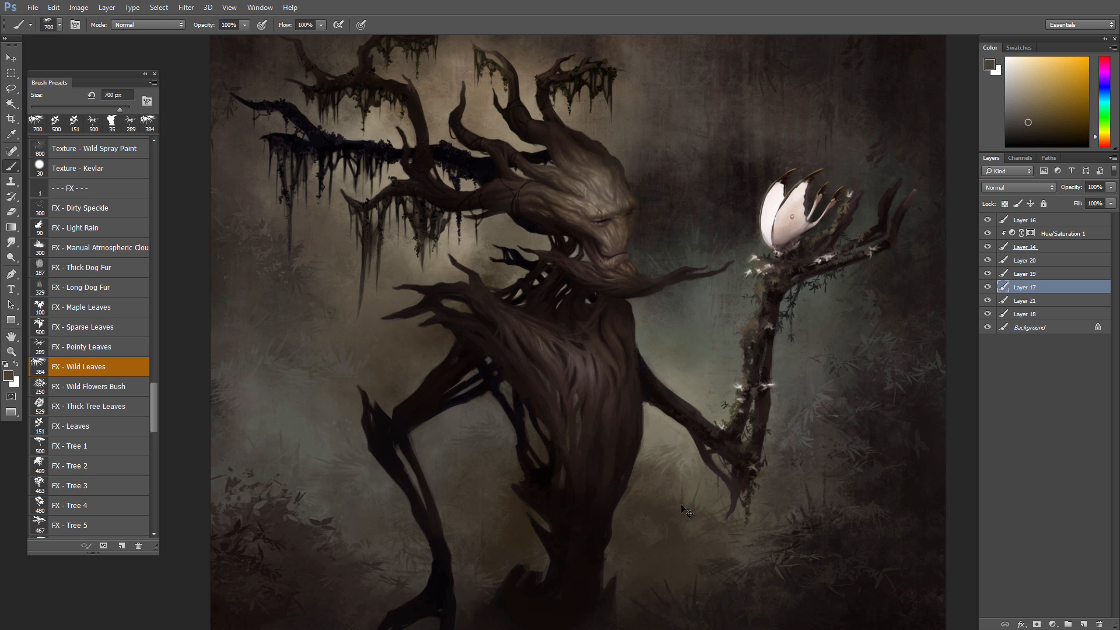
# - Set the Wild Leaves brush's angle control to Direction in its Shape Dynamics settings
pyautogui.press('F5')
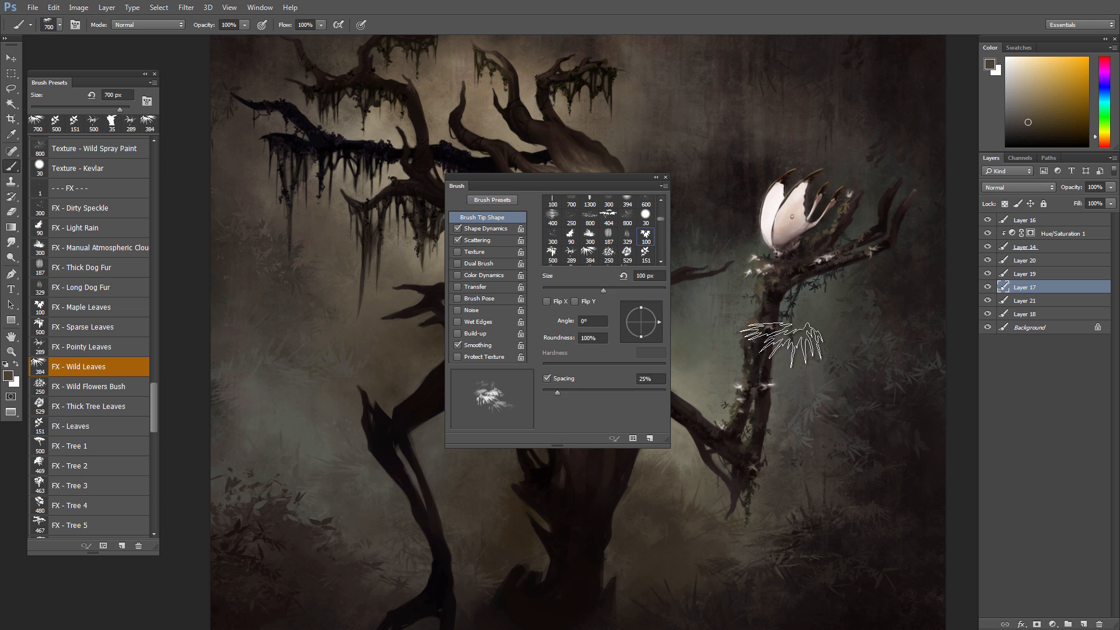
pyautogui.moveTo(663, 322)
pyautogui.mouseDown()
pyautogui.moveTo(652, 336)
pyautogui.moveTo(620, 336)
pyautogui.moveTo(619, 324)
pyautogui.mouseUp()
pyautogui.click(491, 230)
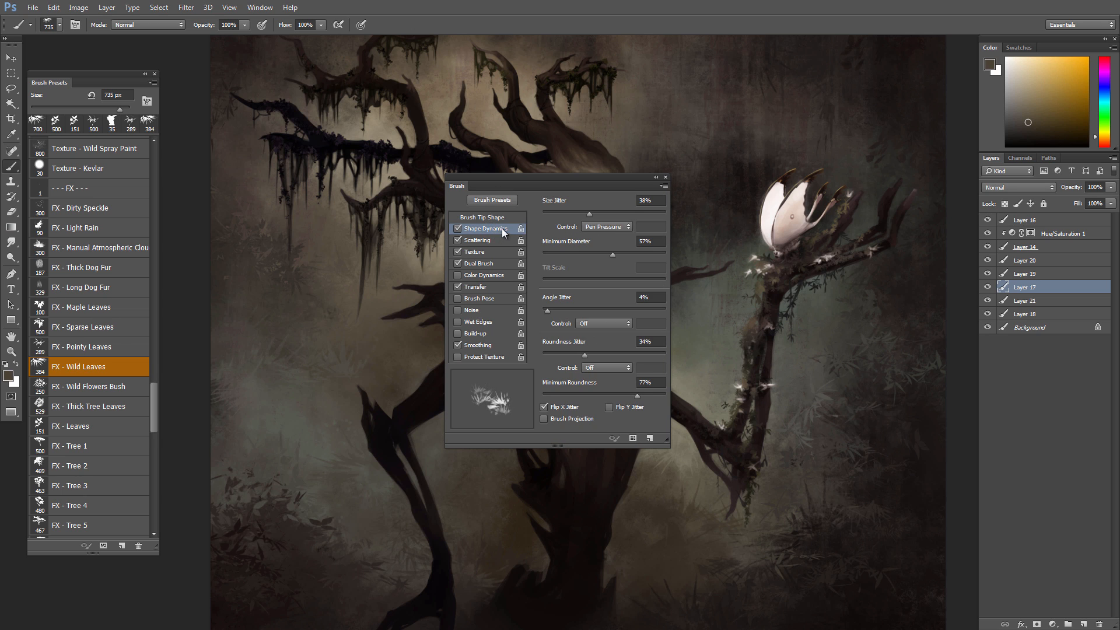
pyautogui.click(589, 323)
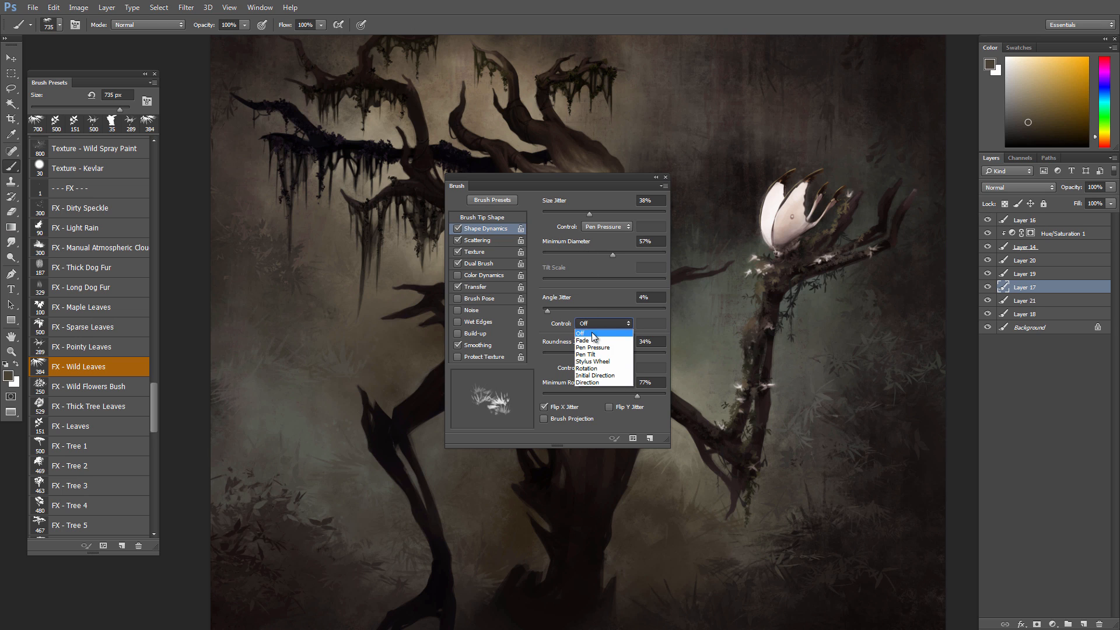
pyautogui.click(594, 382)
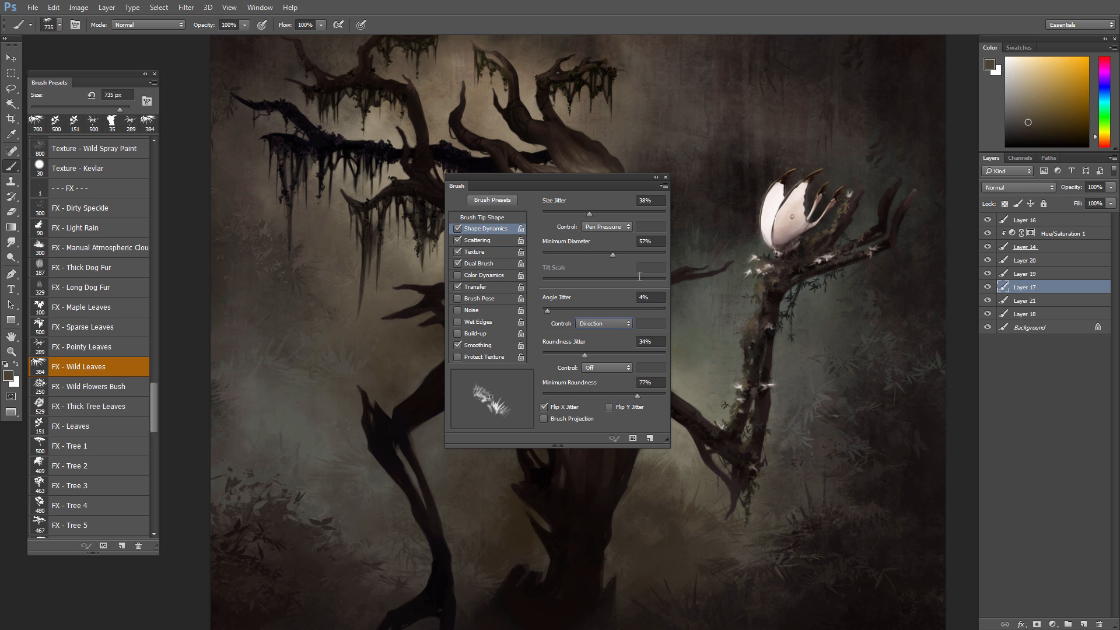
pyautogui.click(666, 177)
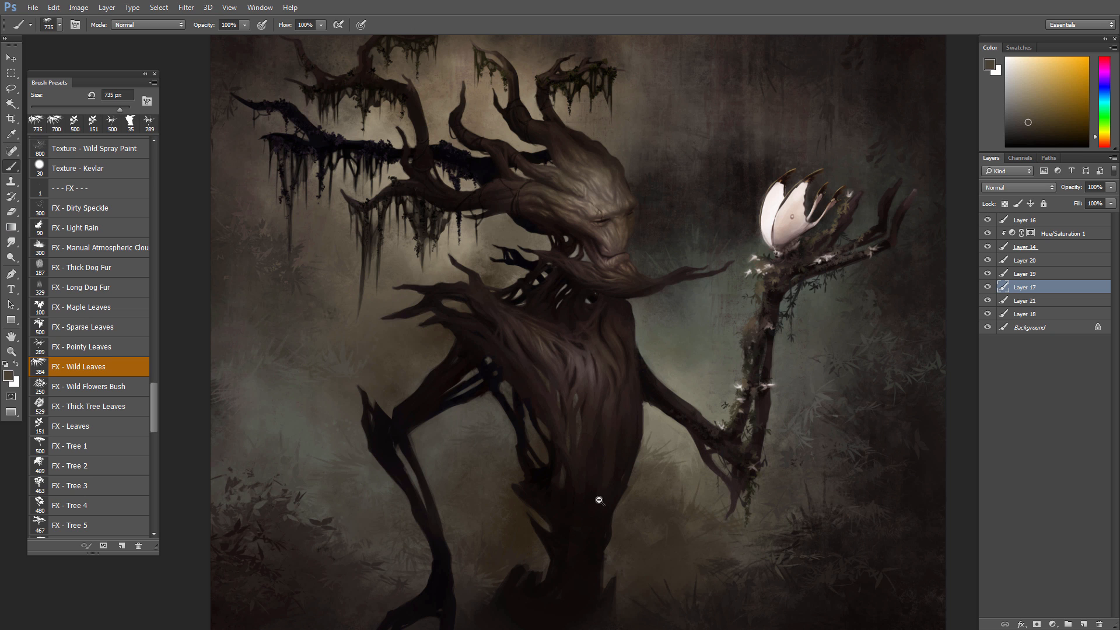
# - Paint more wild leaves in sampled dark browns around the trunk base and on the ground beneath the raised arm
pyautogui.moveTo(600, 501); pyautogui.dragTo(611, 513)
pyautogui.keyDown('alt'); pyautogui.click(496, 519); pyautogui.keyUp('alt')
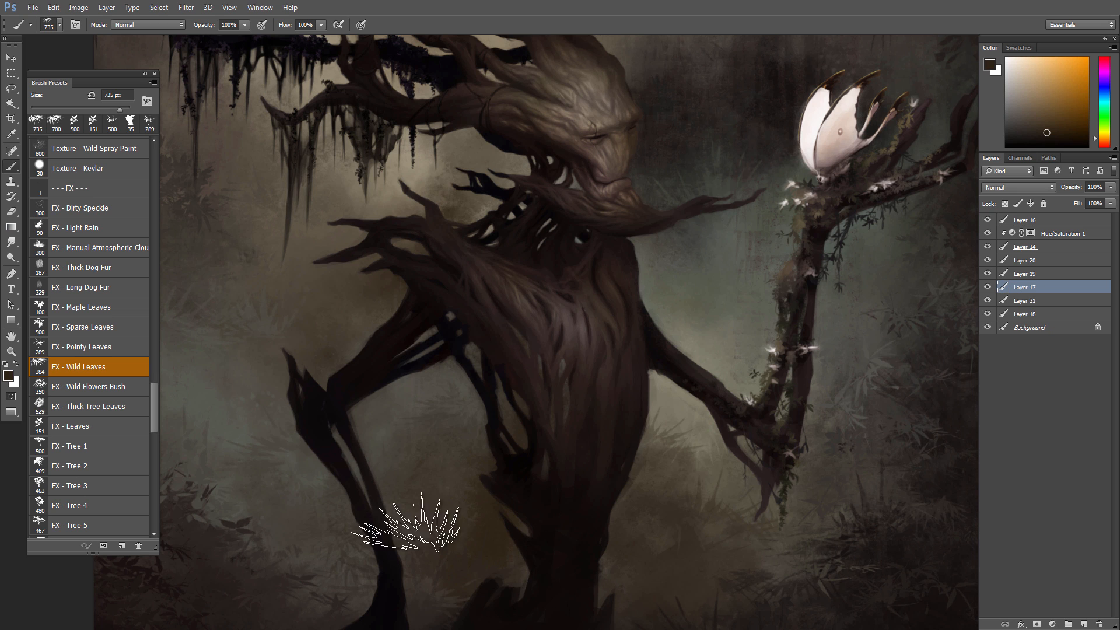
pyautogui.moveTo(522, 564)
pyautogui.mouseDown()
pyautogui.moveTo(487, 533)
pyautogui.moveTo(496, 540)
pyautogui.mouseUp()
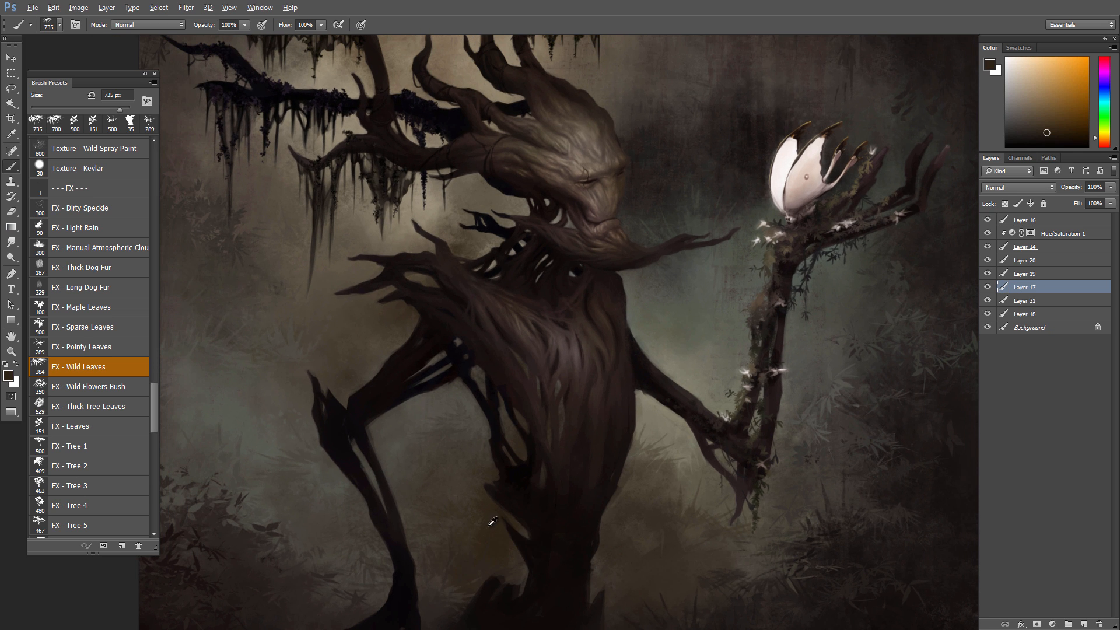
pyautogui.moveTo(639, 462); pyautogui.dragTo(610, 457)
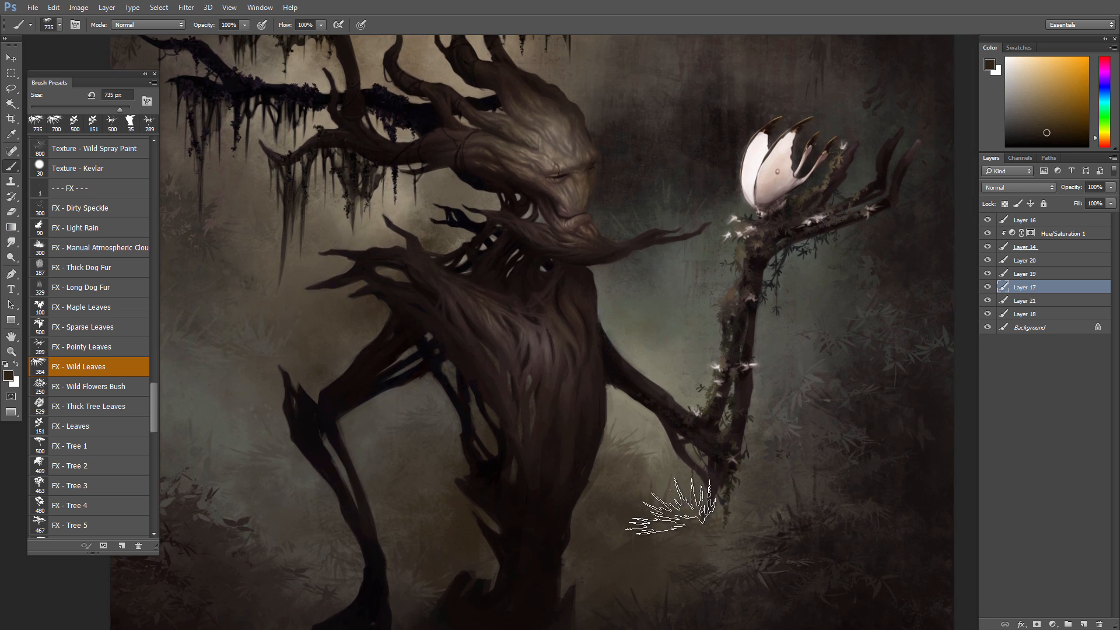
pyautogui.keyDown('alt'); pyautogui.click(700, 555); pyautogui.keyUp('alt')
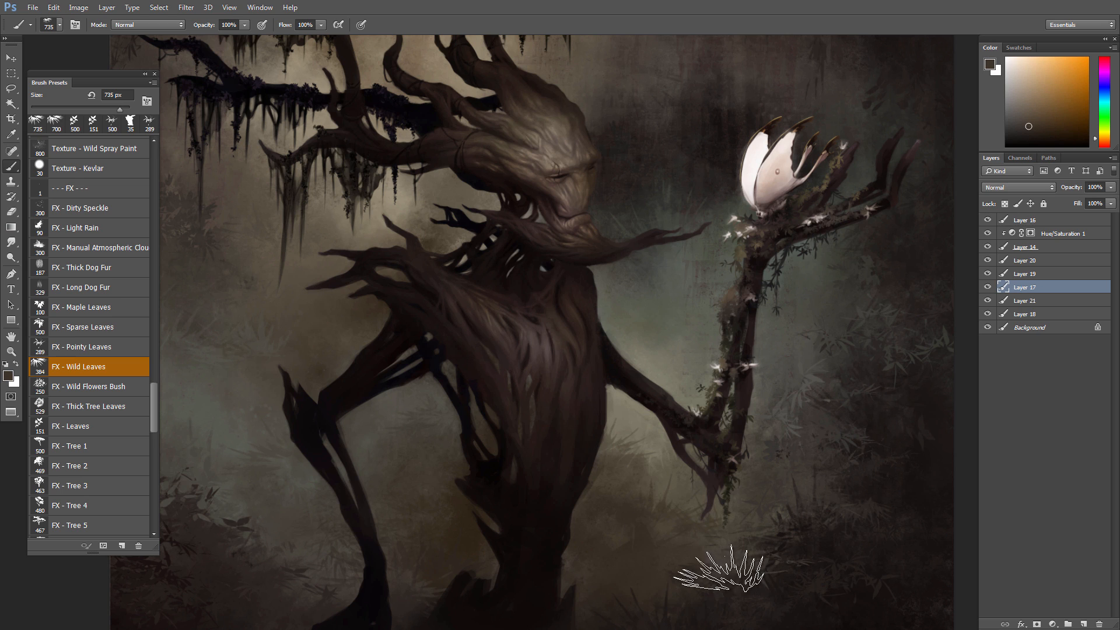
pyautogui.keyDown('alt'); pyautogui.click(724, 565); pyautogui.keyUp('alt')
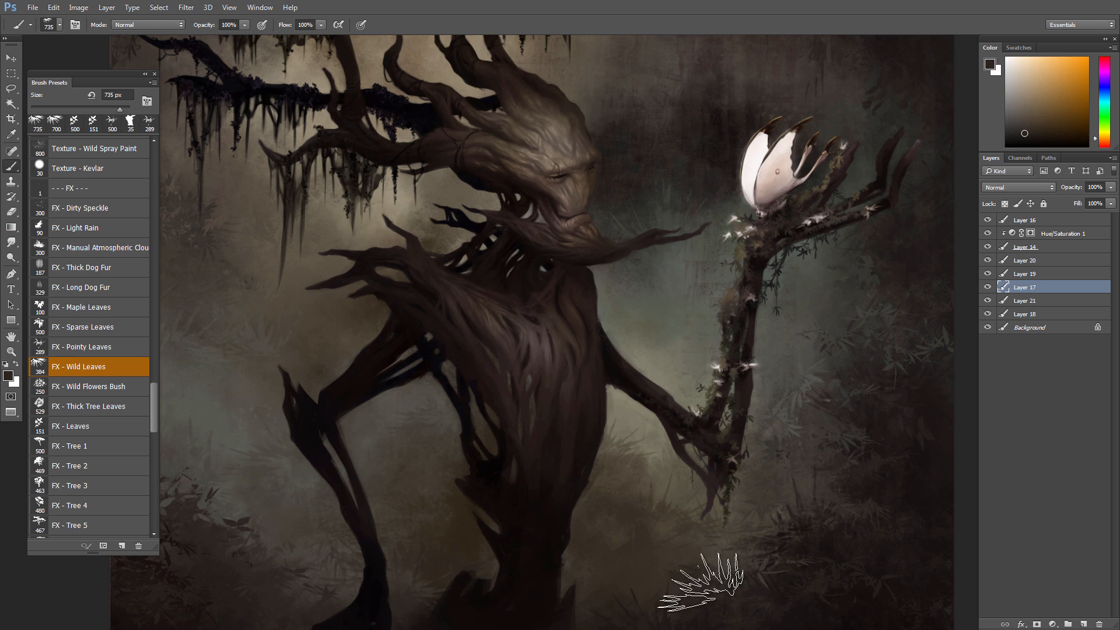
pyautogui.moveTo(732, 507); pyautogui.dragTo(720, 461)
pyautogui.keyDown('alt'); pyautogui.click(652, 520); pyautogui.keyUp('alt')
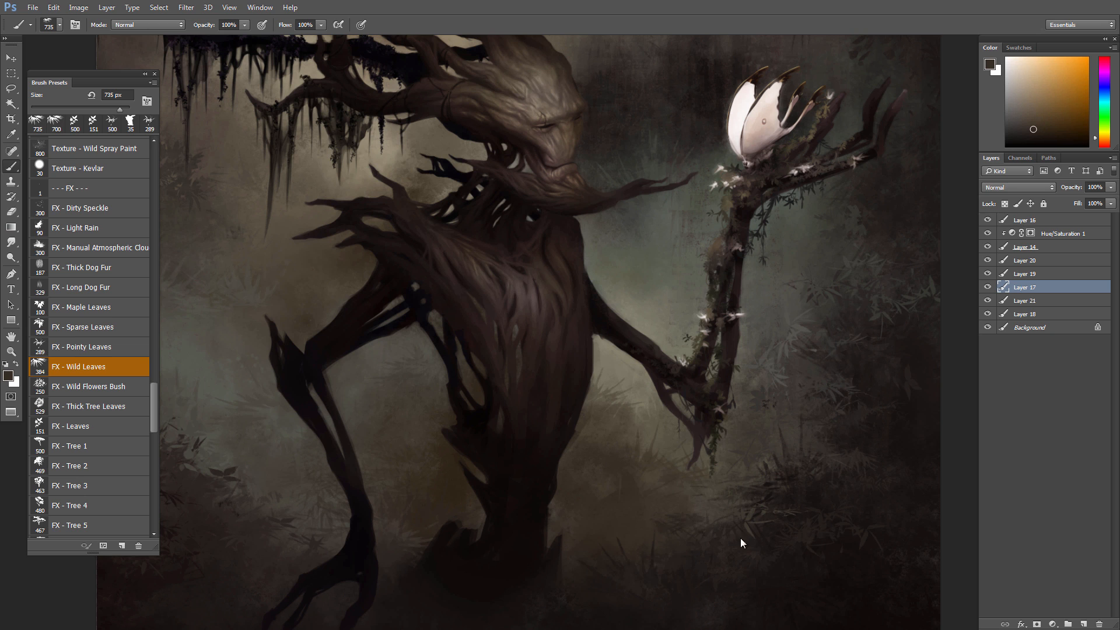
pyautogui.keyDown('alt'); pyautogui.click(700, 552); pyautogui.keyUp('alt')
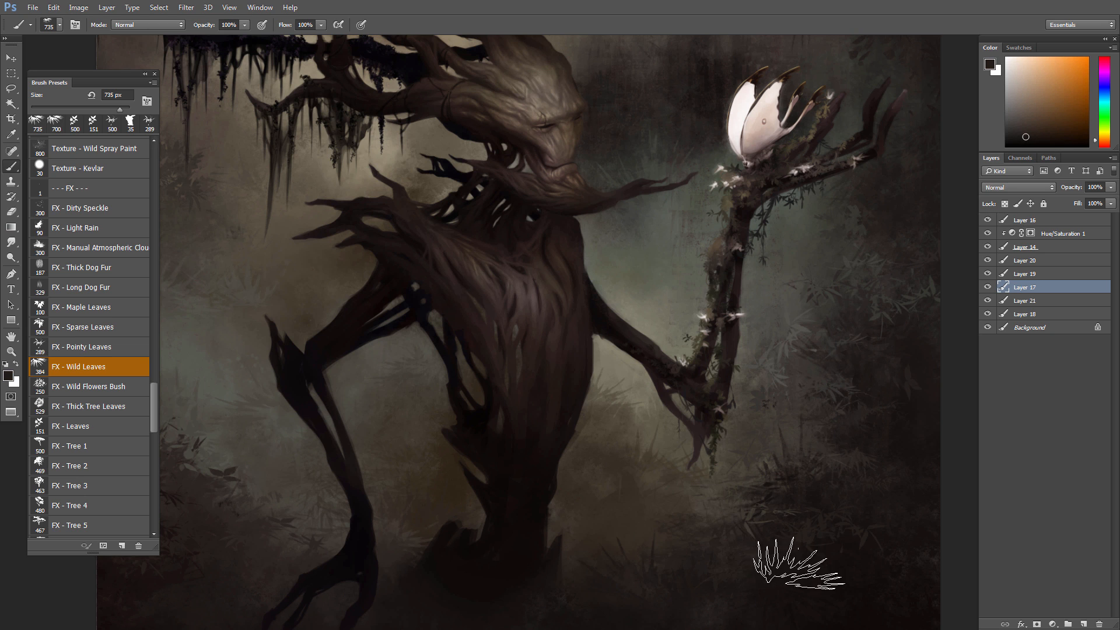
pyautogui.moveTo(746, 549); pyautogui.dragTo(717, 496)
pyautogui.moveTo(717, 495); pyautogui.dragTo(721, 512)
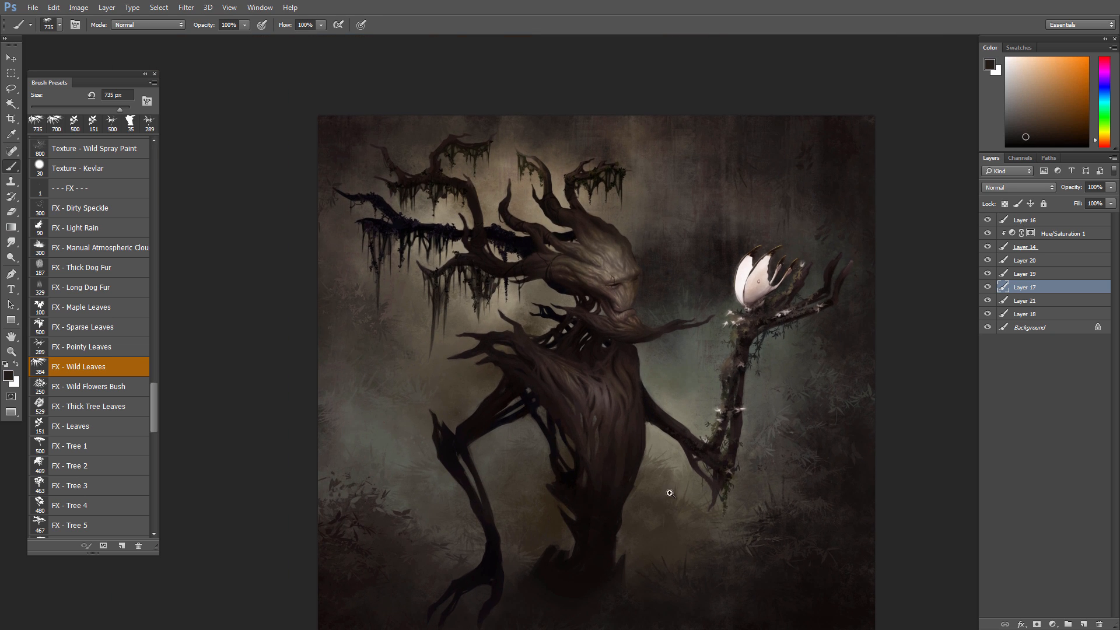
# - Paint foliage beside the creature's hanging clawed hand on Layer 17 using grey-brown and dark tones sampled from the nearby bushes
pyautogui.moveTo(649, 510); pyautogui.dragTo(609, 435)
pyautogui.scroll(2, 540, 487)
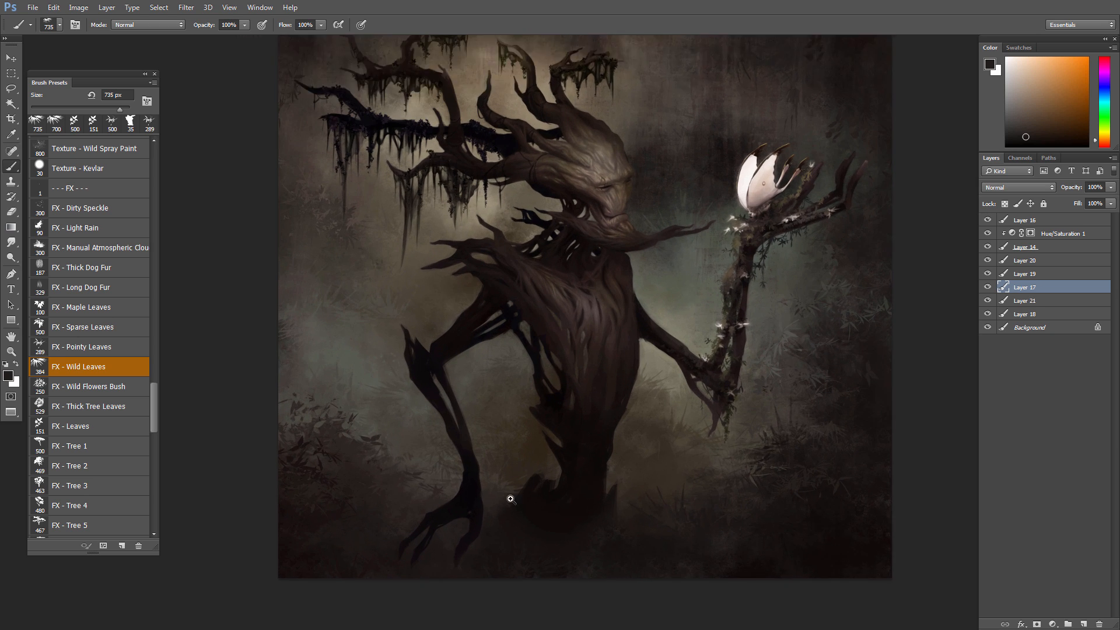
pyautogui.keyDown('alt'); pyautogui.click(399, 432); pyautogui.keyUp('alt')
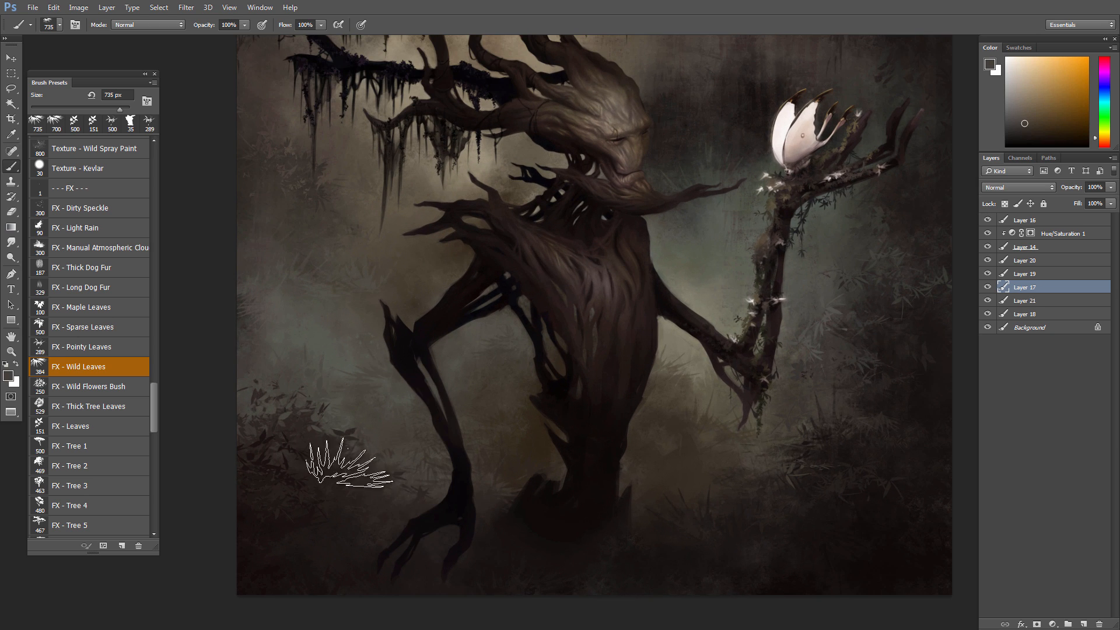
pyautogui.press('v')
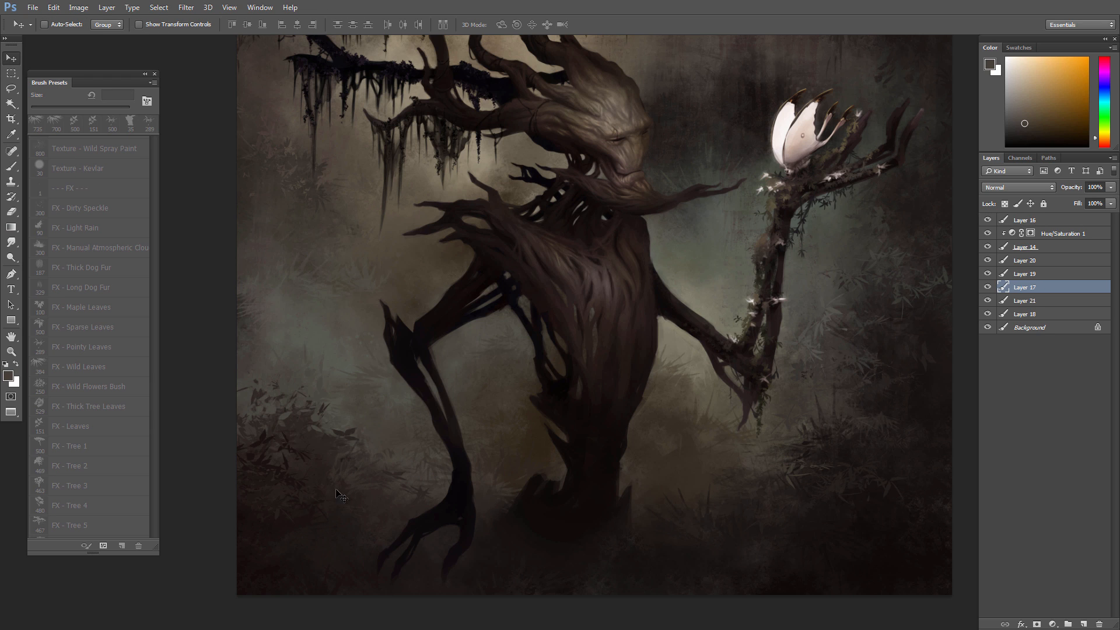
pyautogui.press('b')
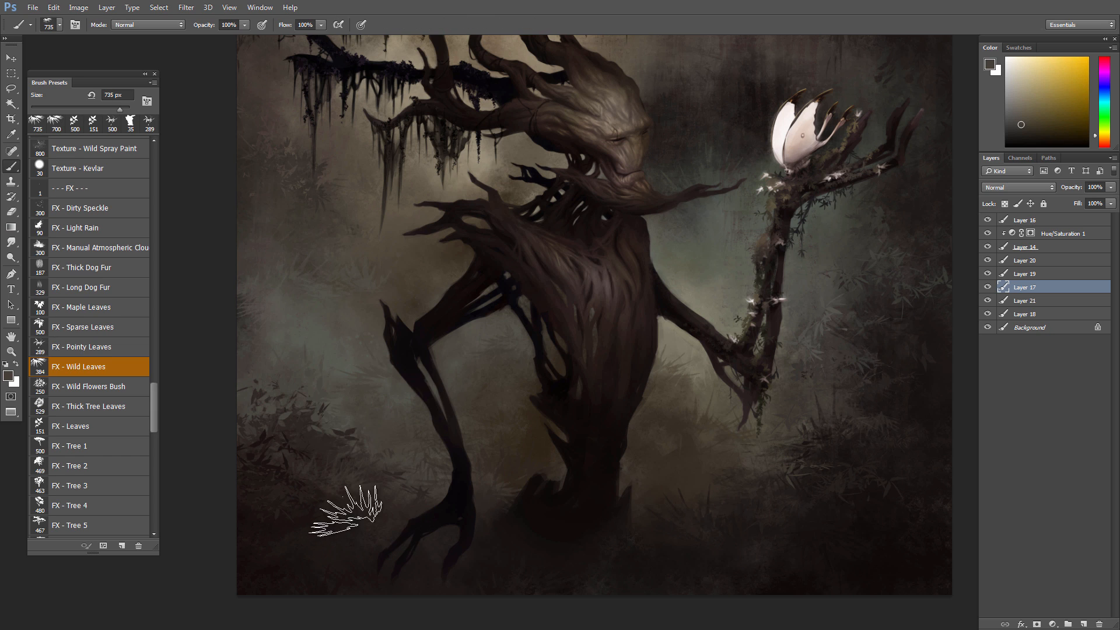
pyautogui.keyDown('alt'); pyautogui.click(337, 420); pyautogui.keyUp('alt')
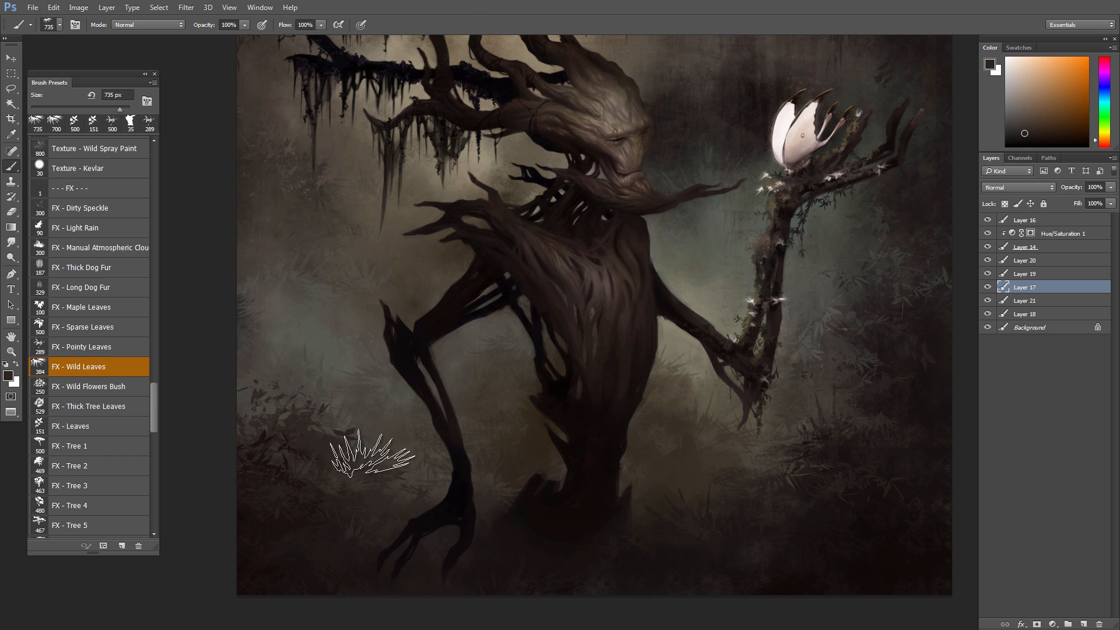
pyautogui.keyDown('alt'); pyautogui.click(342, 439); pyautogui.keyUp('alt')
# - Hide Layers 17, 21 and 18 and toggle Layer 19's visibility to compare the background with and without them
pyautogui.keyDown('ctrl'); pyautogui.keyDown('alt'); pyautogui.click(672, 397); pyautogui.keyUp('alt'); pyautogui.keyUp('ctrl')
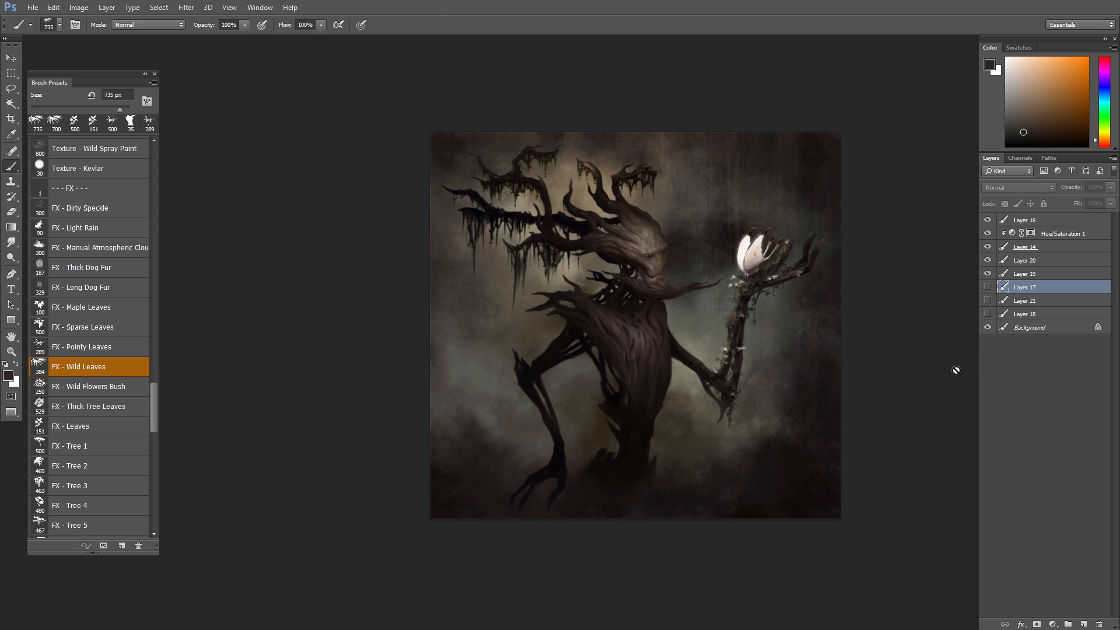
pyautogui.click(987, 247)
pyautogui.click(986, 261)
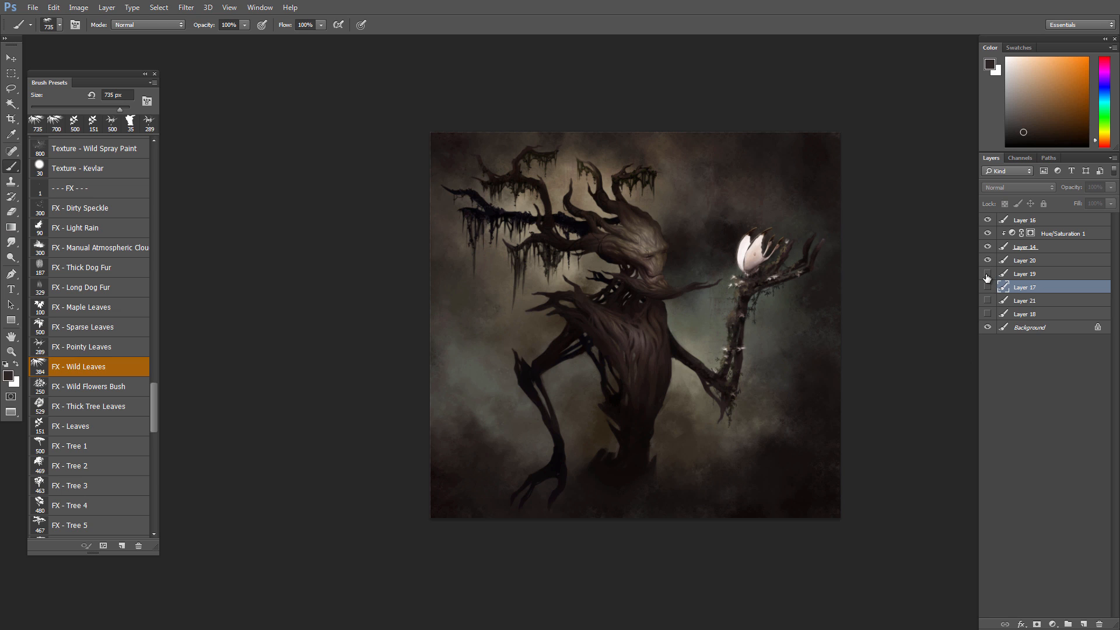
# - Try the Hard Light blend mode on Layer 19
pyautogui.click(1010, 277)
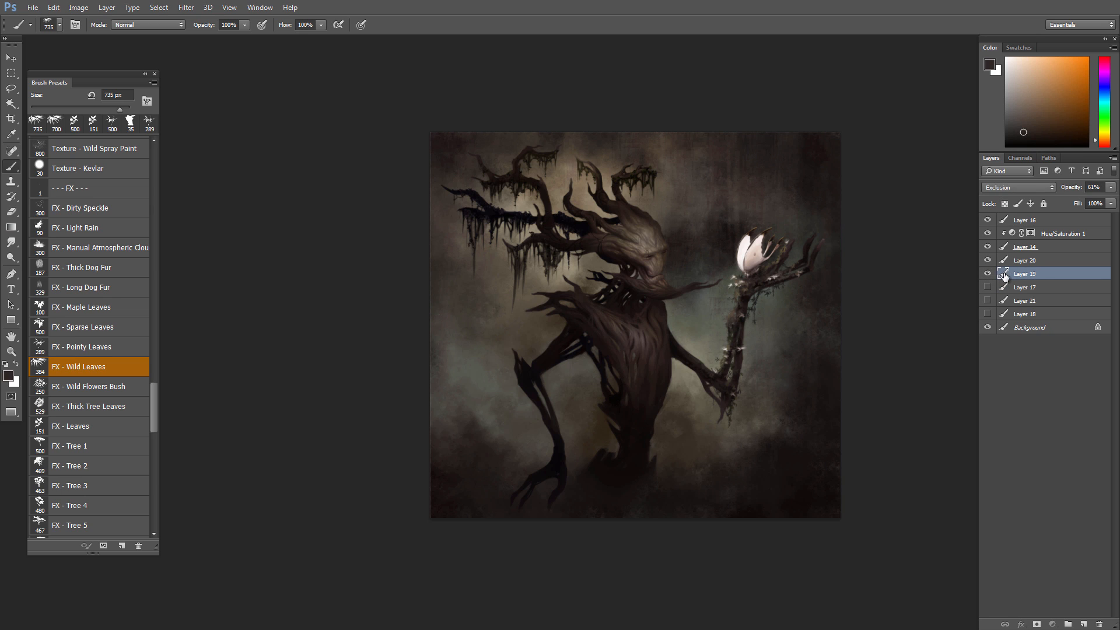
pyautogui.click(1022, 187)
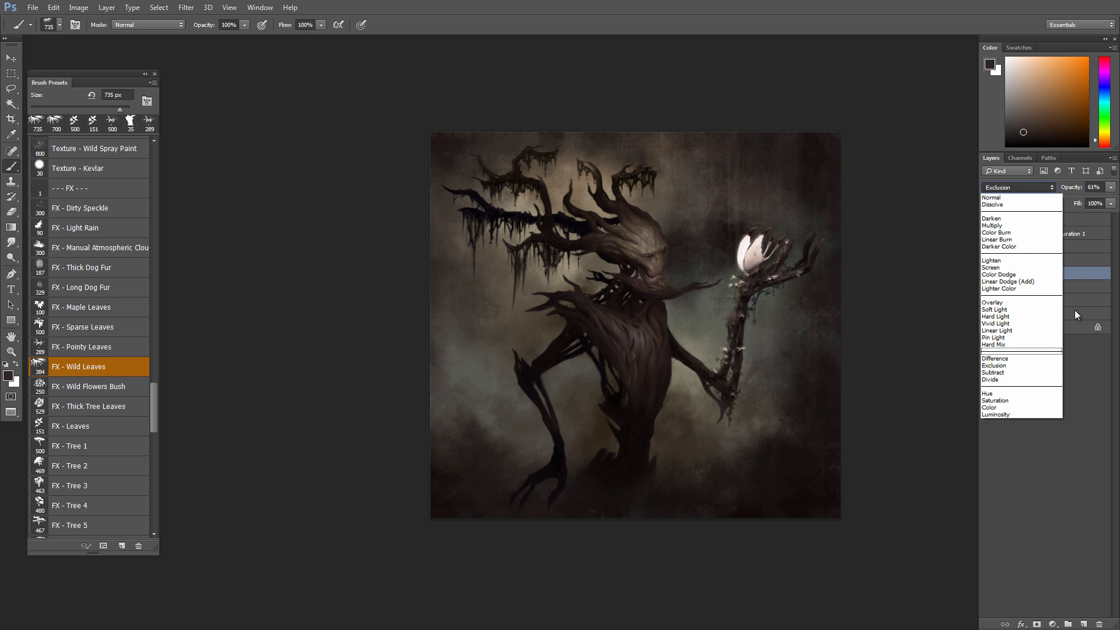
pyautogui.click(1079, 273)
pyautogui.moveTo(730, 254); pyautogui.dragTo(735, 312)
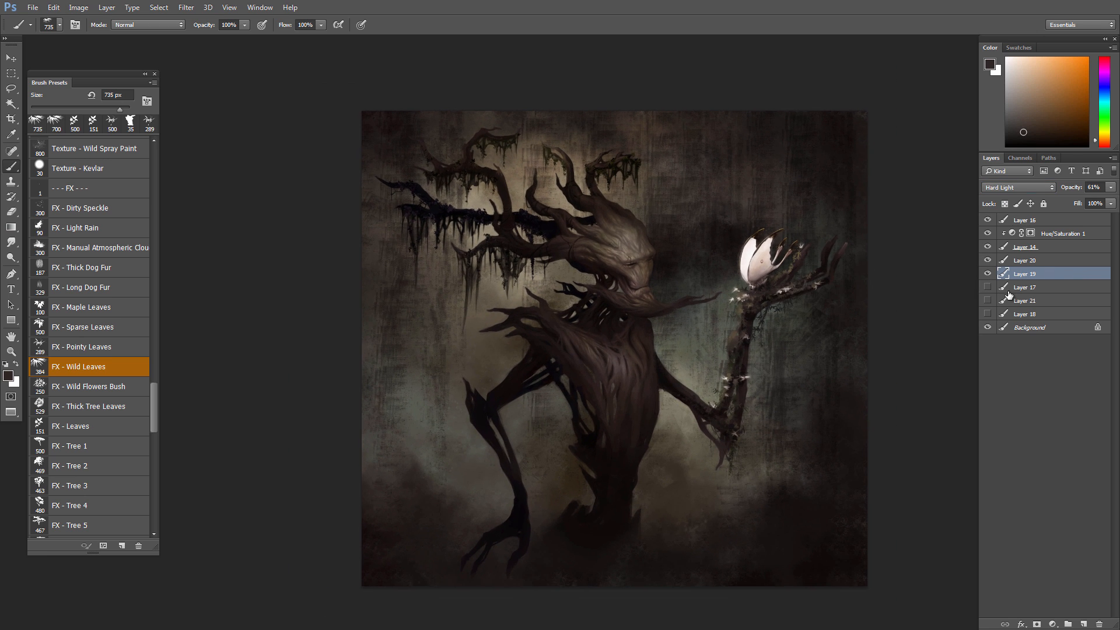
# - Return Layer 19 to the Exclusion blend mode and show Layers 17, 21 and 18 again
pyautogui.click(1011, 192)
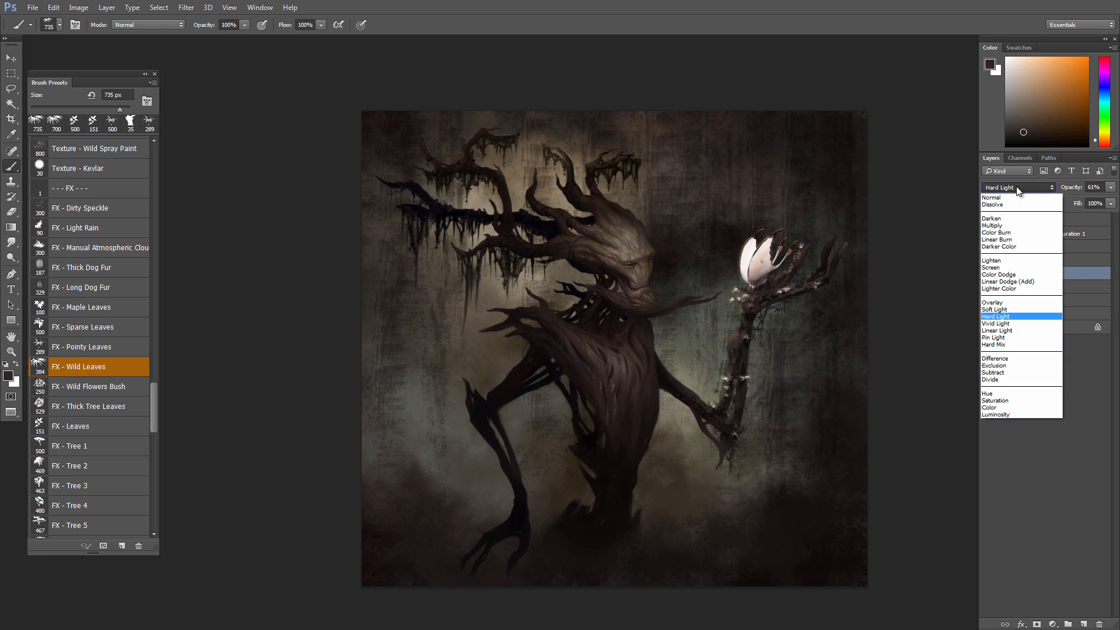
pyautogui.click(1004, 366)
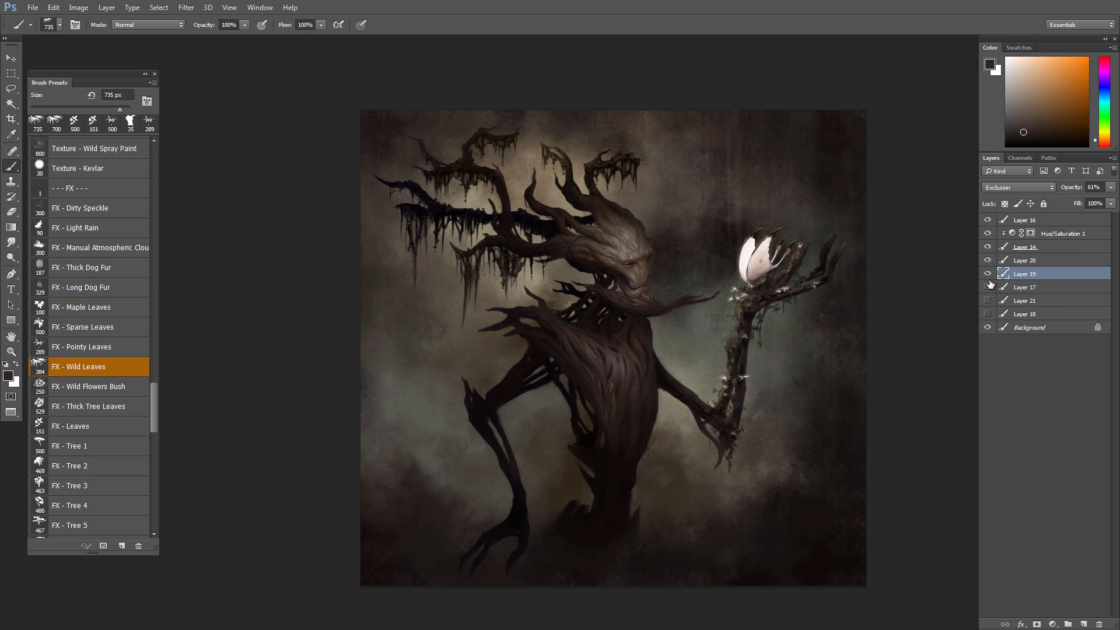
pyautogui.click(987, 314)
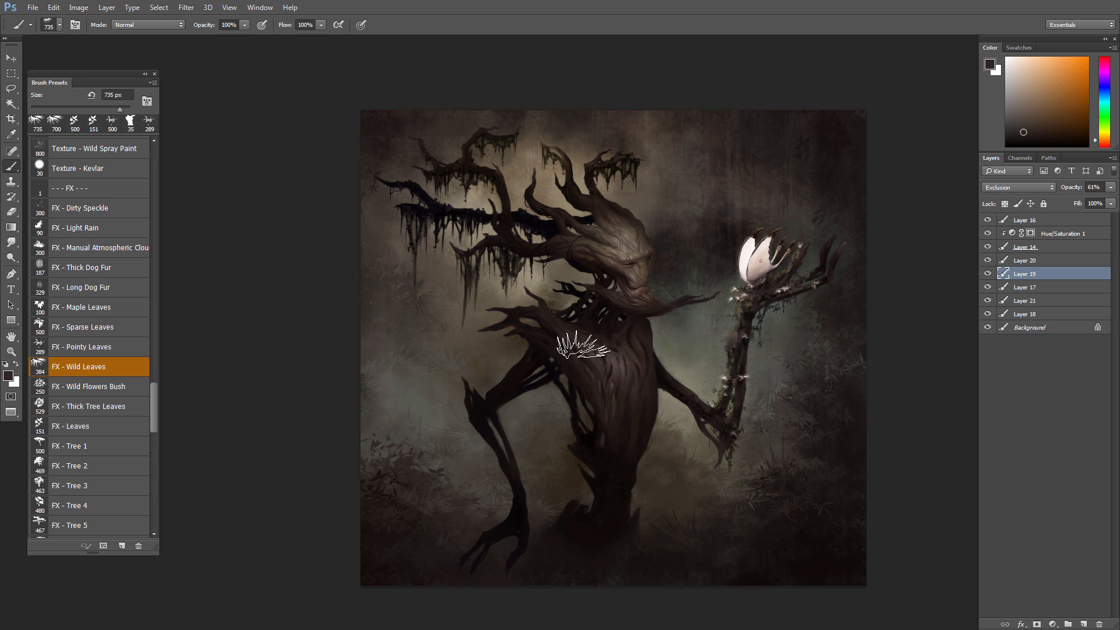
# - Paint Wild Leaves foliage on Layer 19 over the ground on both sides of the creature using tones sampled from the bushes
pyautogui.keyDown('alt'); pyautogui.click(437, 462); pyautogui.keyUp('alt')
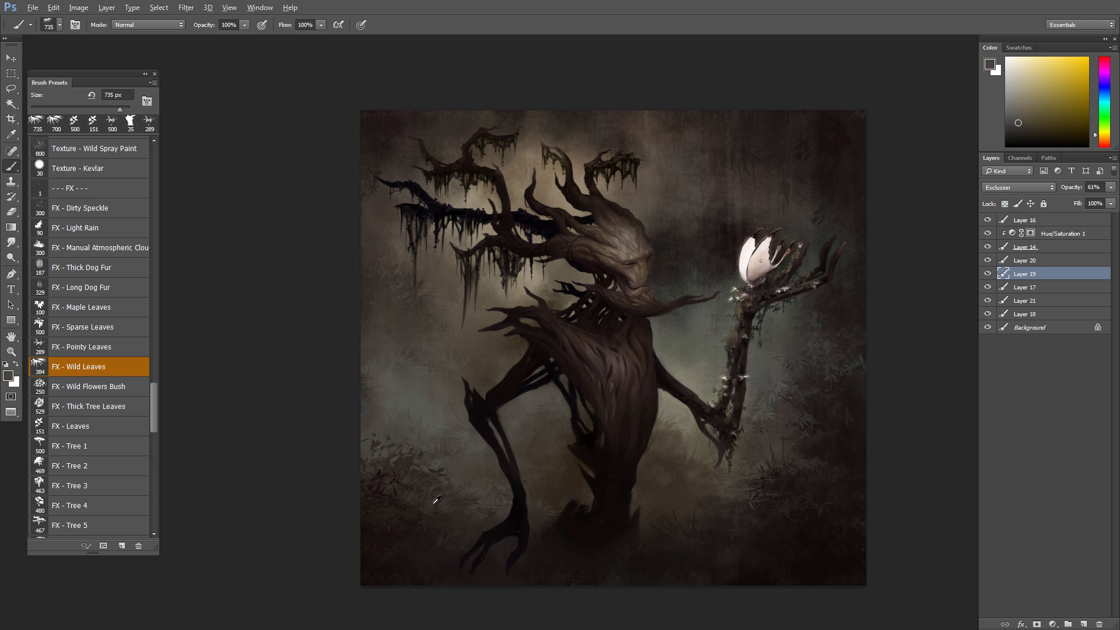
pyautogui.keyDown('alt'); pyautogui.click(463, 463); pyautogui.keyUp('alt')
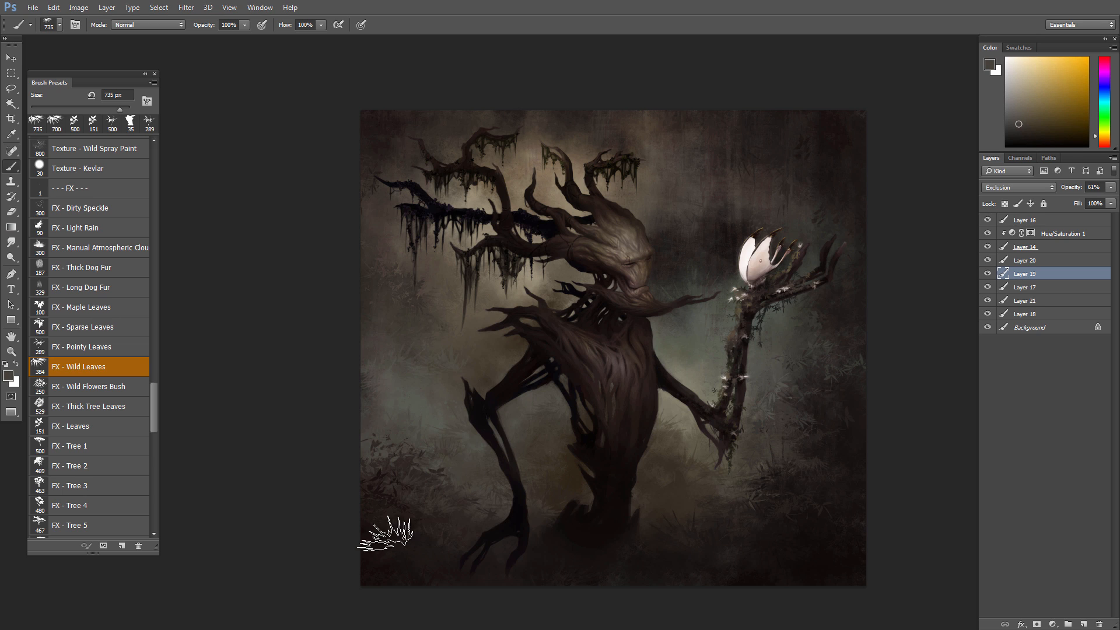
pyautogui.keyDown('alt'); pyautogui.click(735, 483); pyautogui.keyUp('alt')
pyautogui.keyDown('alt'); pyautogui.click(723, 507); pyautogui.keyUp('alt')
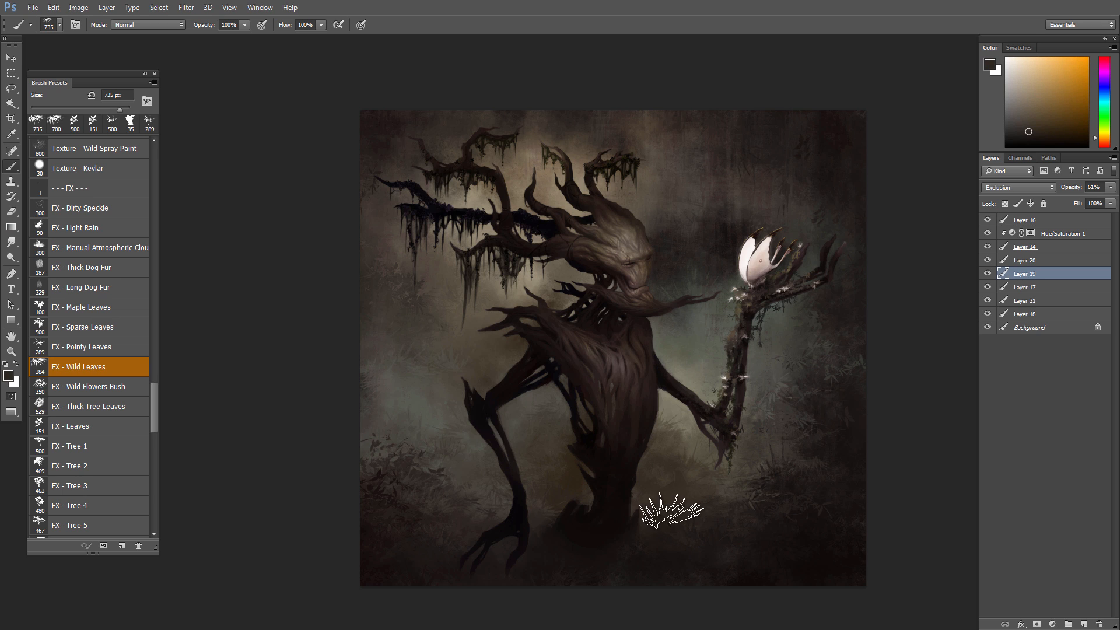
pyautogui.keyDown('alt'); pyautogui.click(713, 499); pyautogui.keyUp('alt')
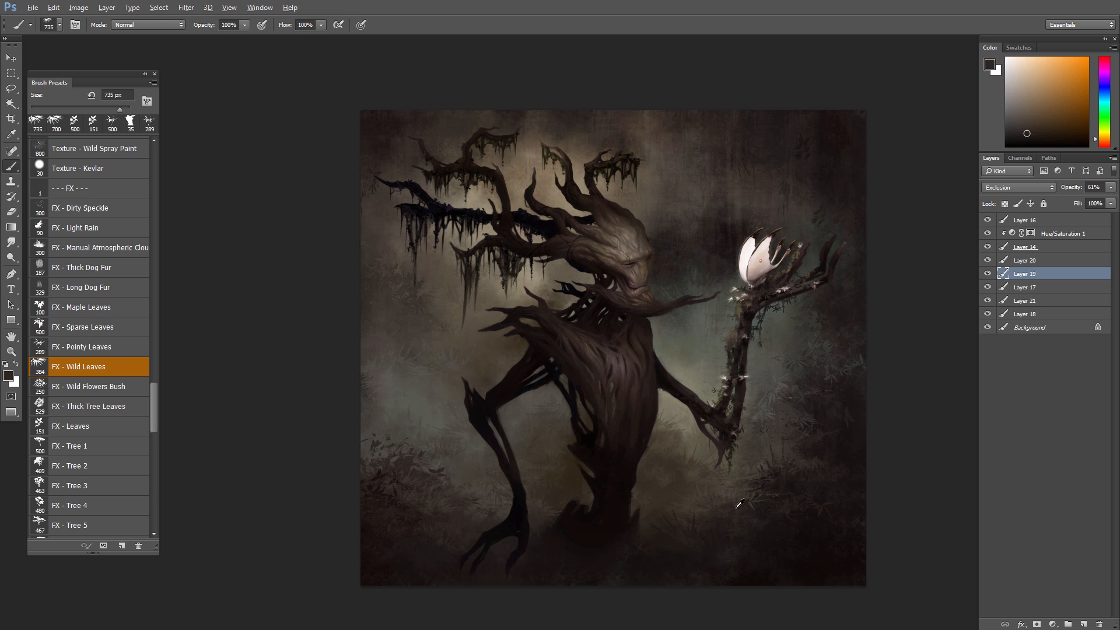
pyautogui.keyDown('alt'); pyautogui.click(738, 504); pyautogui.keyUp('alt')
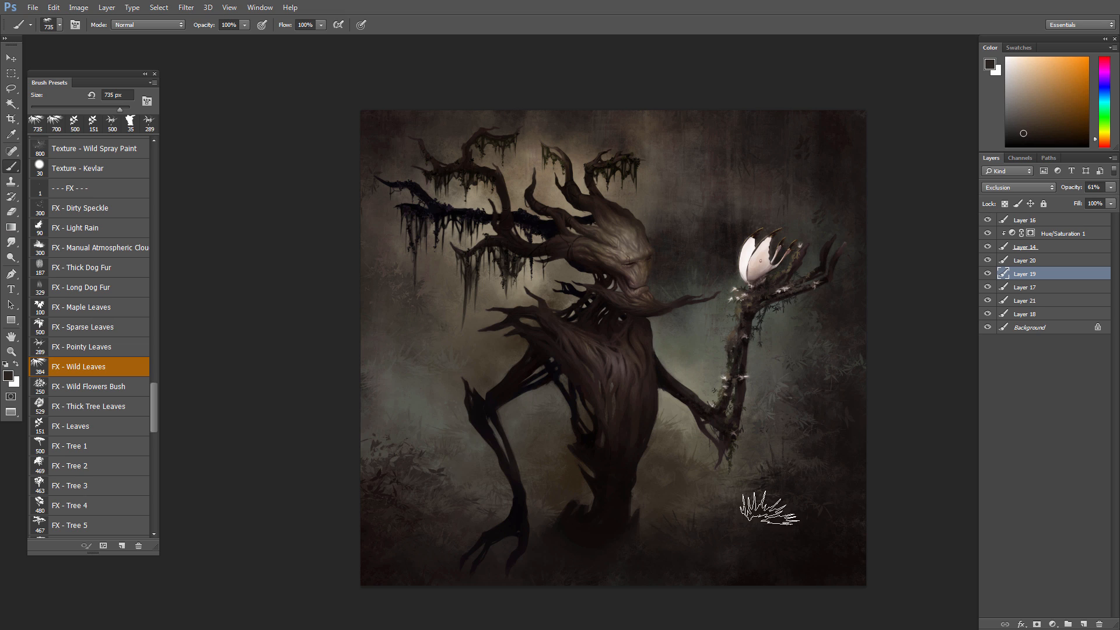
pyautogui.keyDown('alt'); pyautogui.click(642, 553); pyautogui.keyUp('alt')
pyautogui.keyDown('alt'); pyautogui.click(539, 511); pyautogui.keyUp('alt')
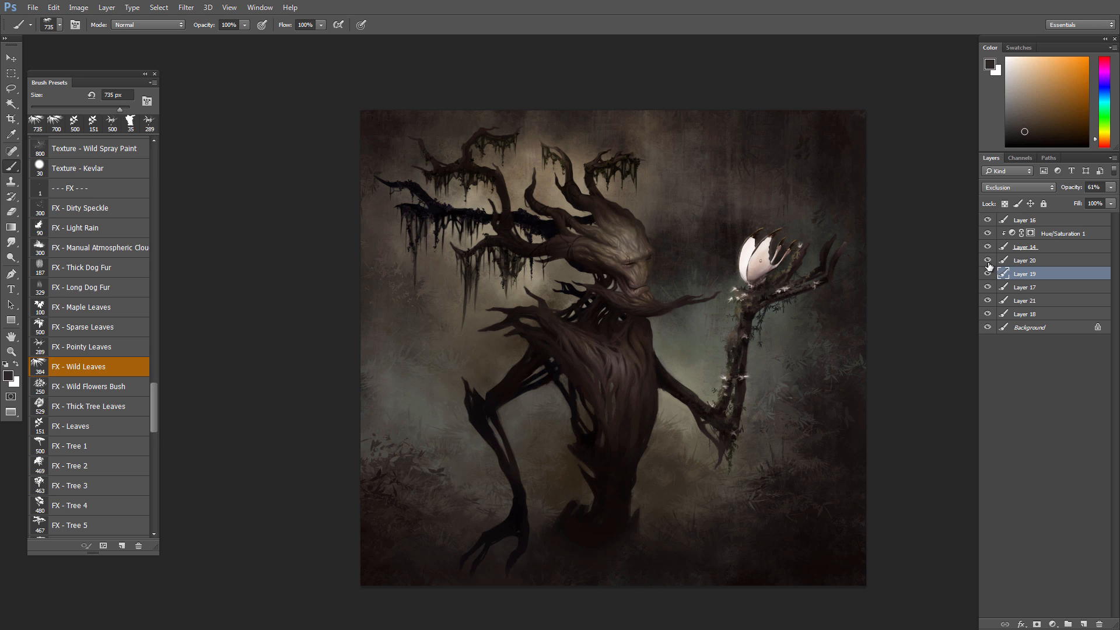
# - Toggle the Hue/Saturation 1 adjustment's visibility to check its effect on Layer 14
pyautogui.press('v')
pyautogui.click(1003, 245)
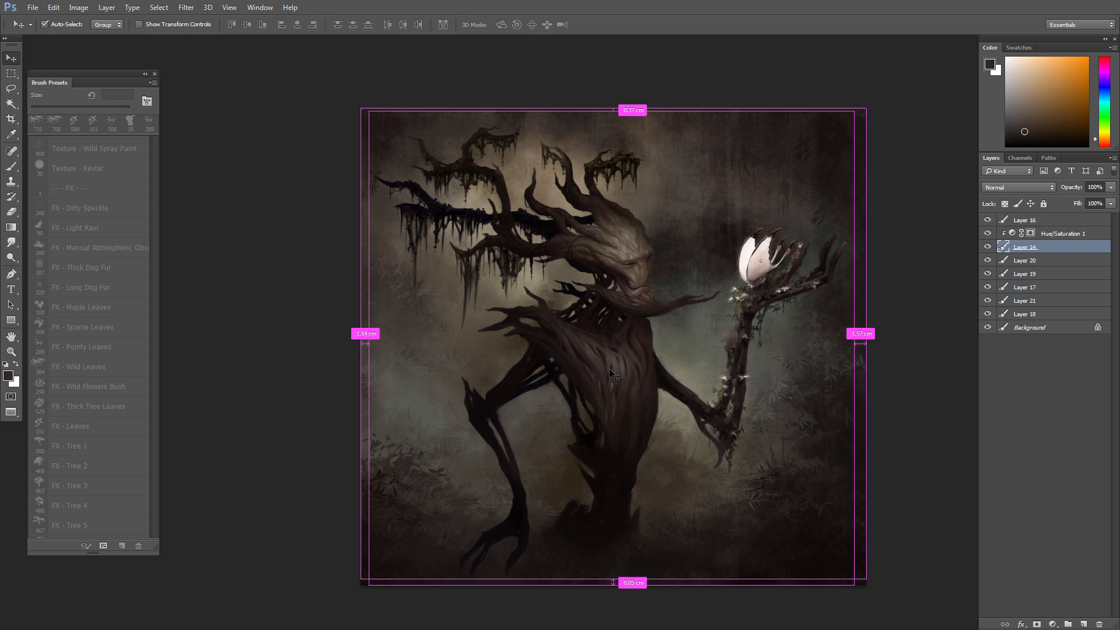
pyautogui.click(1015, 235)
pyautogui.click(987, 234)
pyautogui.click(1012, 234)
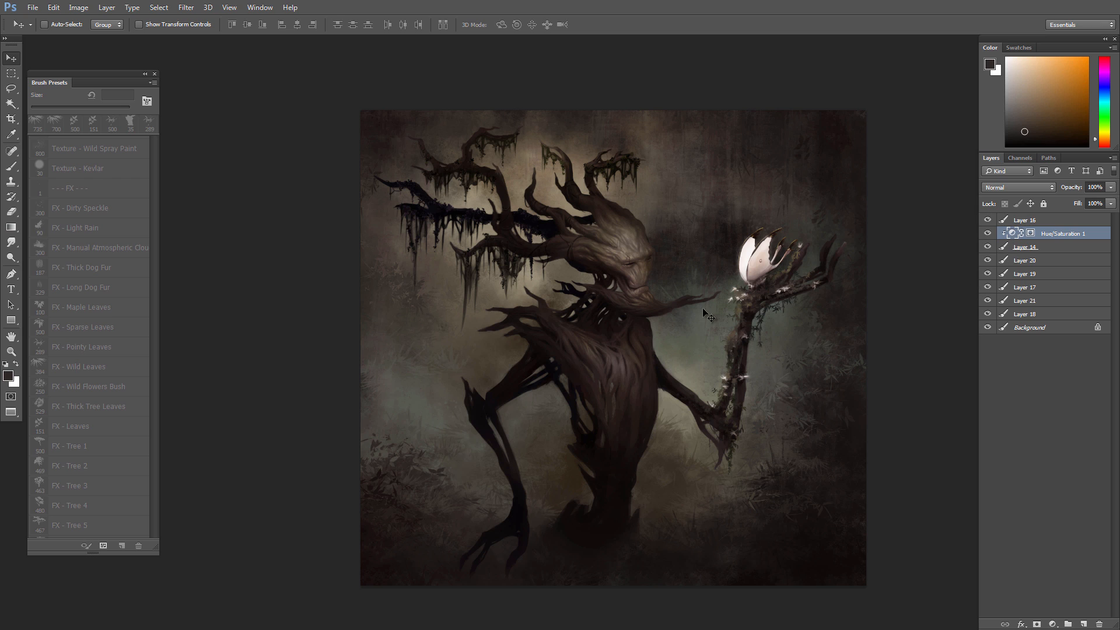
pyautogui.press('b')
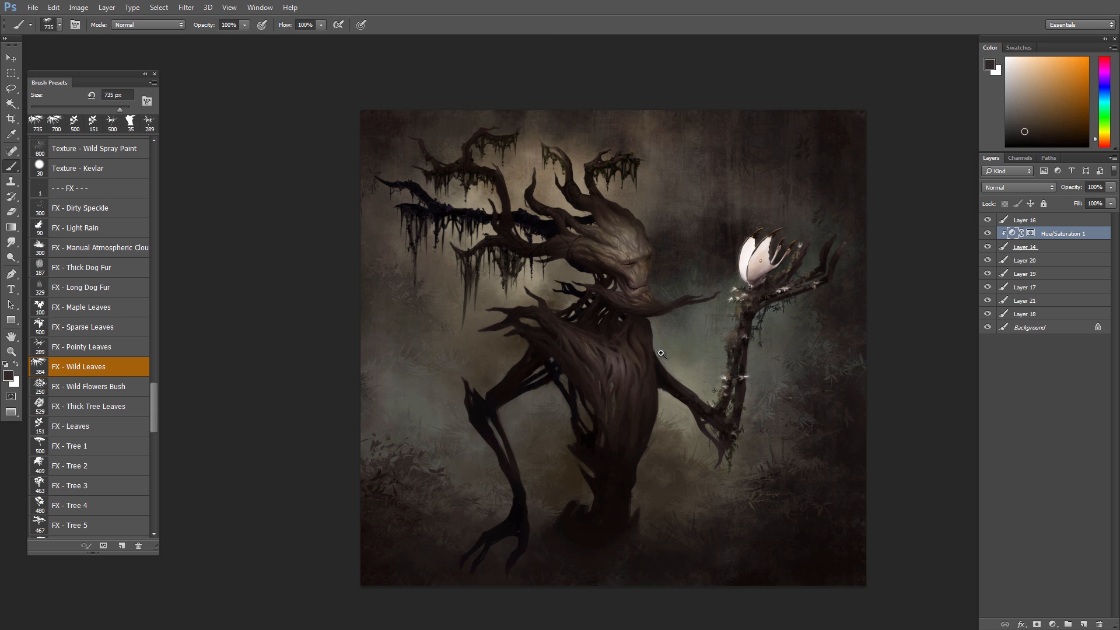
pyautogui.moveTo(633, 359); pyautogui.dragTo(642, 364)
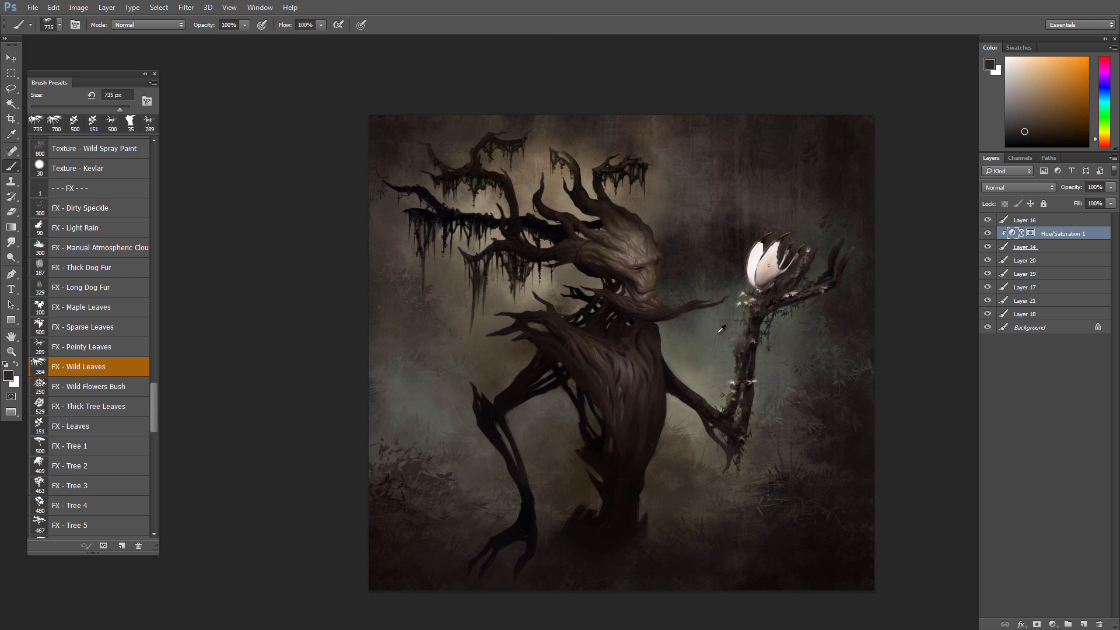
# - Toggle Layer 17's visibility to check which background foliage it holds
pyautogui.press('v')
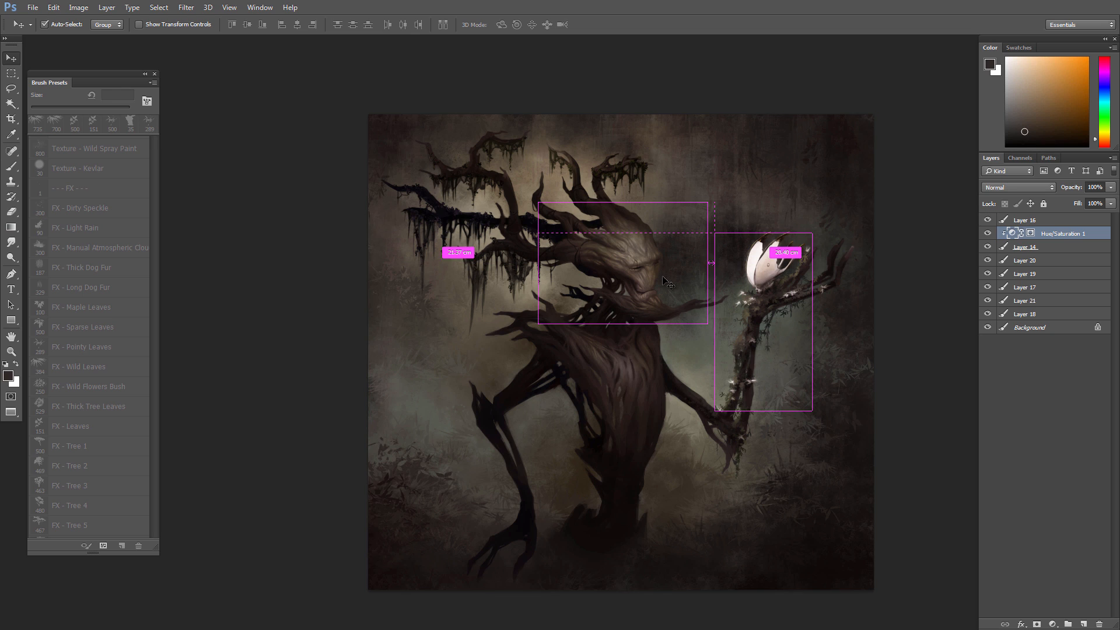
pyautogui.scroll(2, 625, 338)
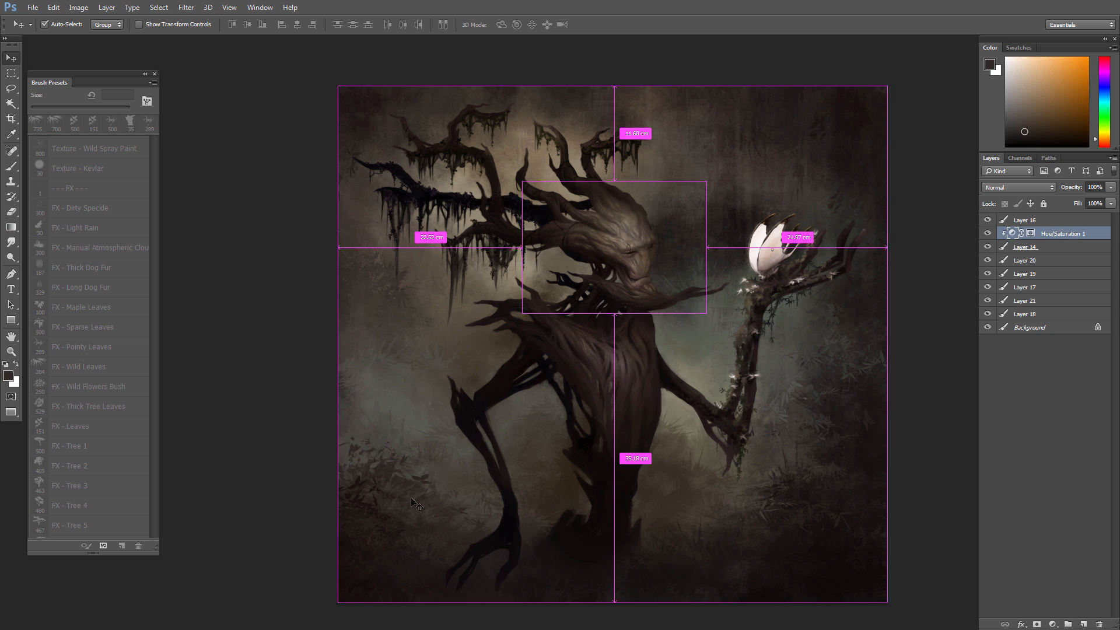
pyautogui.keyDown('ctrl'); pyautogui.click(571, 417); pyautogui.keyUp('ctrl')
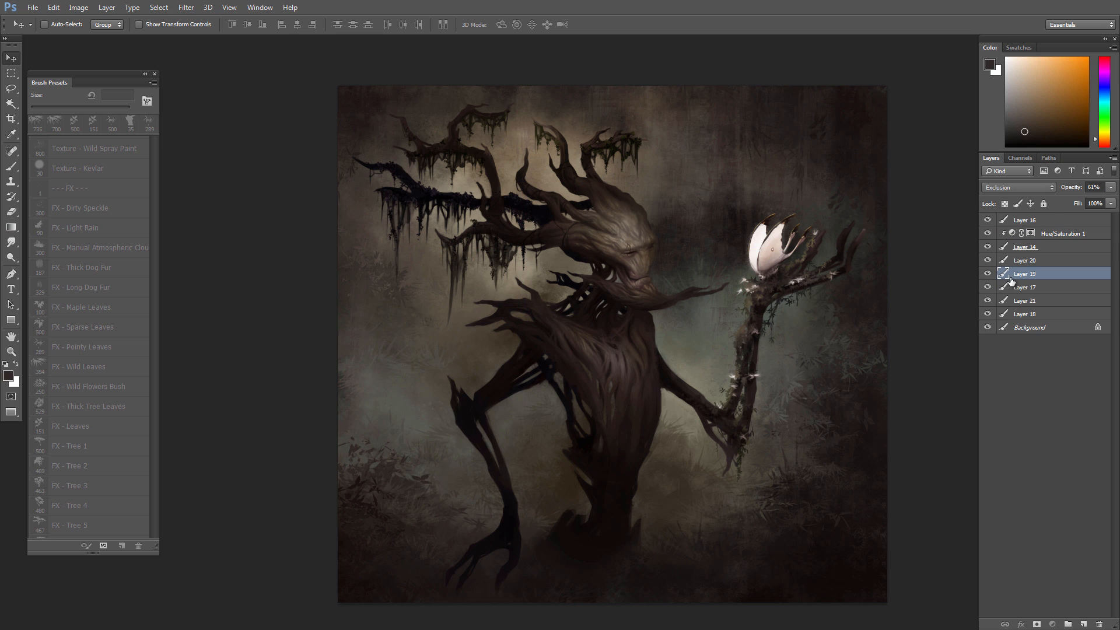
pyautogui.click(989, 287)
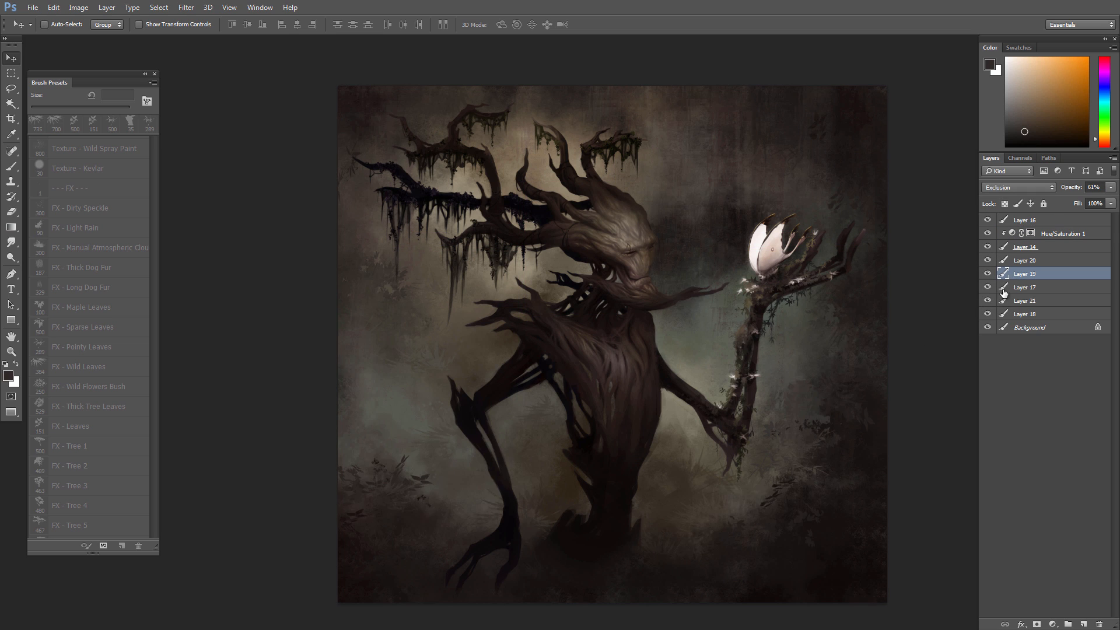
# - Paint undergrowth on Layer 17 around the creature's lowered hand, alternating grey-brown and near-black tones sampled from the surrounding bushes
pyautogui.keyDown('alt'); pyautogui.click(387, 472); pyautogui.keyUp('alt')
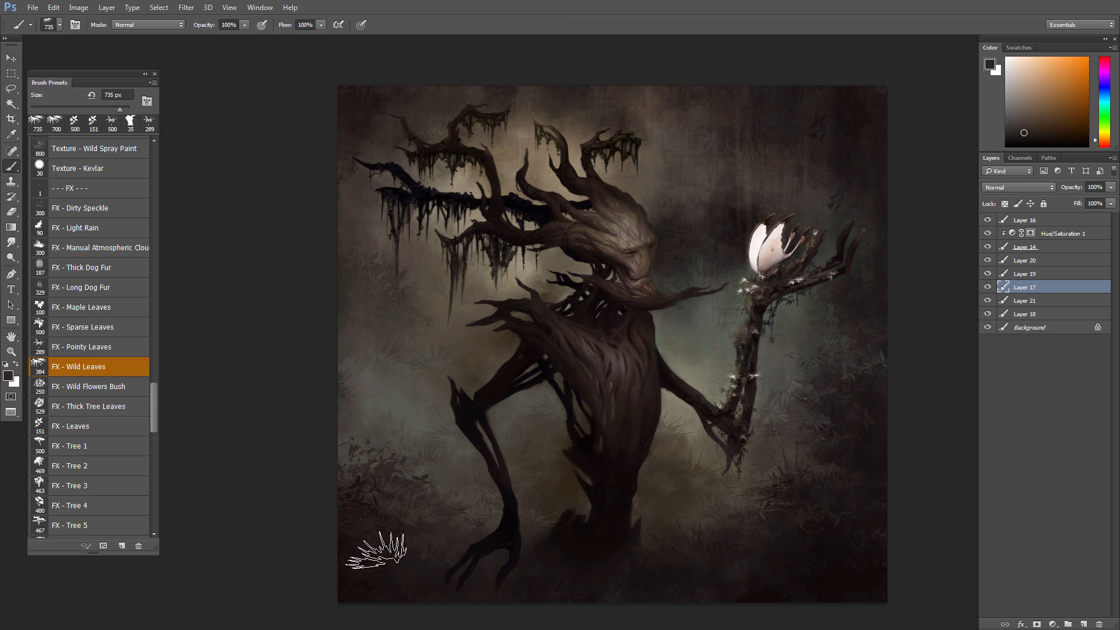
pyautogui.keyDown('alt'); pyautogui.click(457, 475); pyautogui.keyUp('alt')
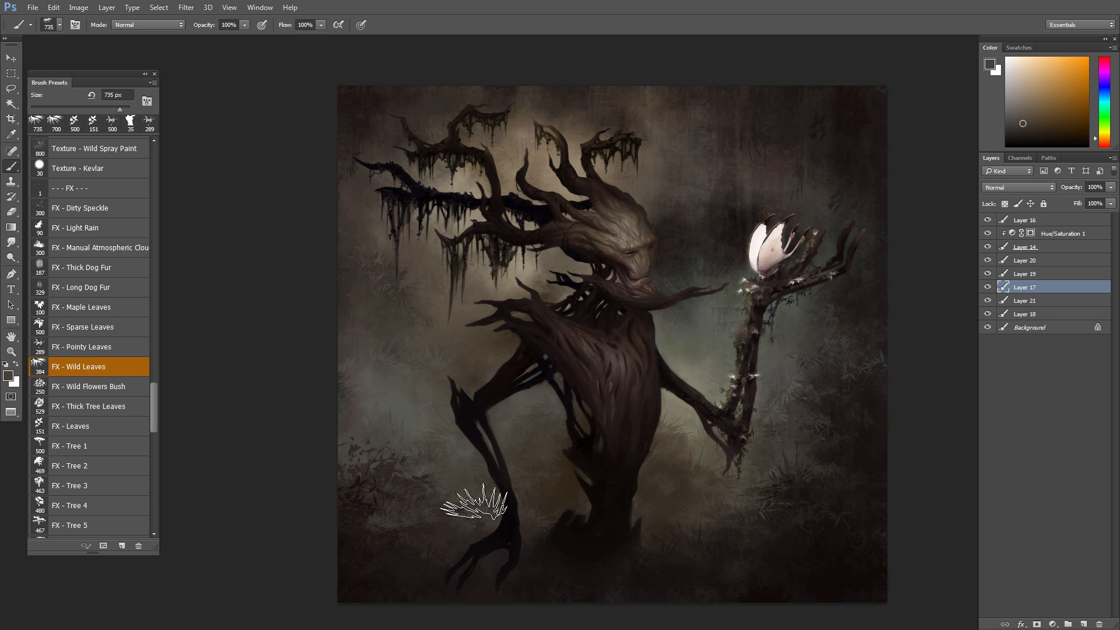
pyautogui.keyDown('alt'); pyautogui.click(359, 514); pyautogui.keyUp('alt')
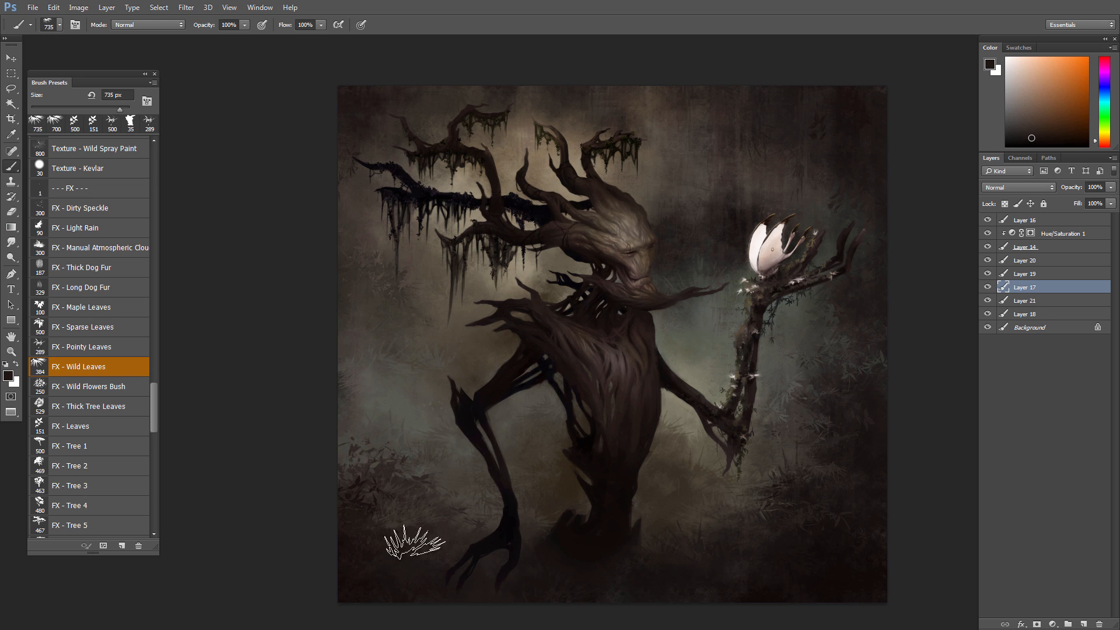
pyautogui.keyDown('alt'); pyautogui.click(357, 502); pyautogui.keyUp('alt')
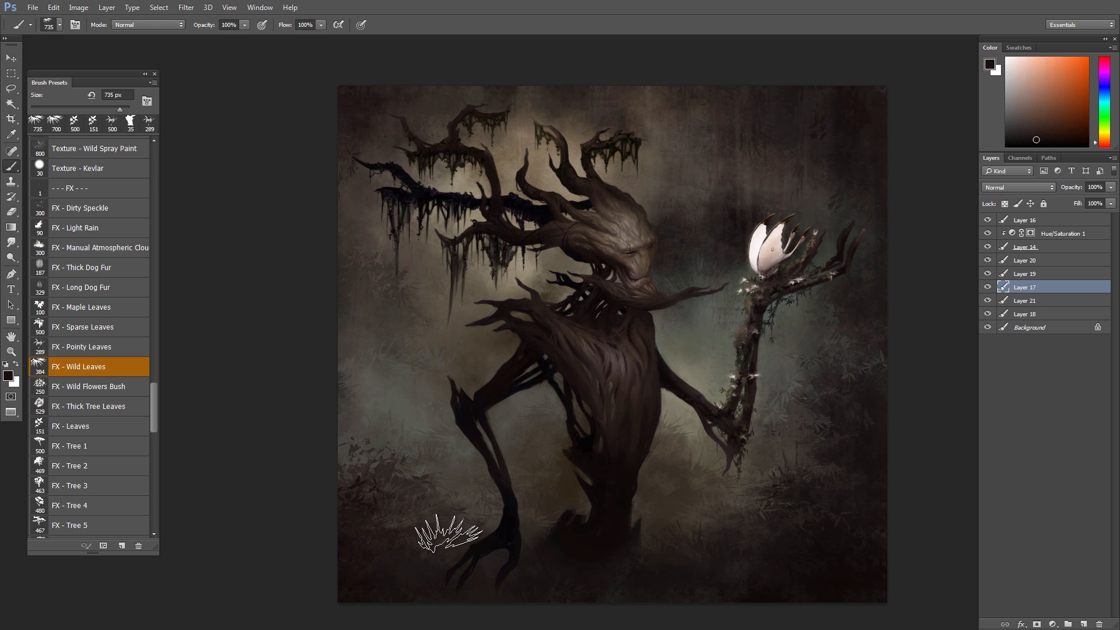
pyautogui.keyDown('alt'); pyautogui.click(459, 483); pyautogui.keyUp('alt')
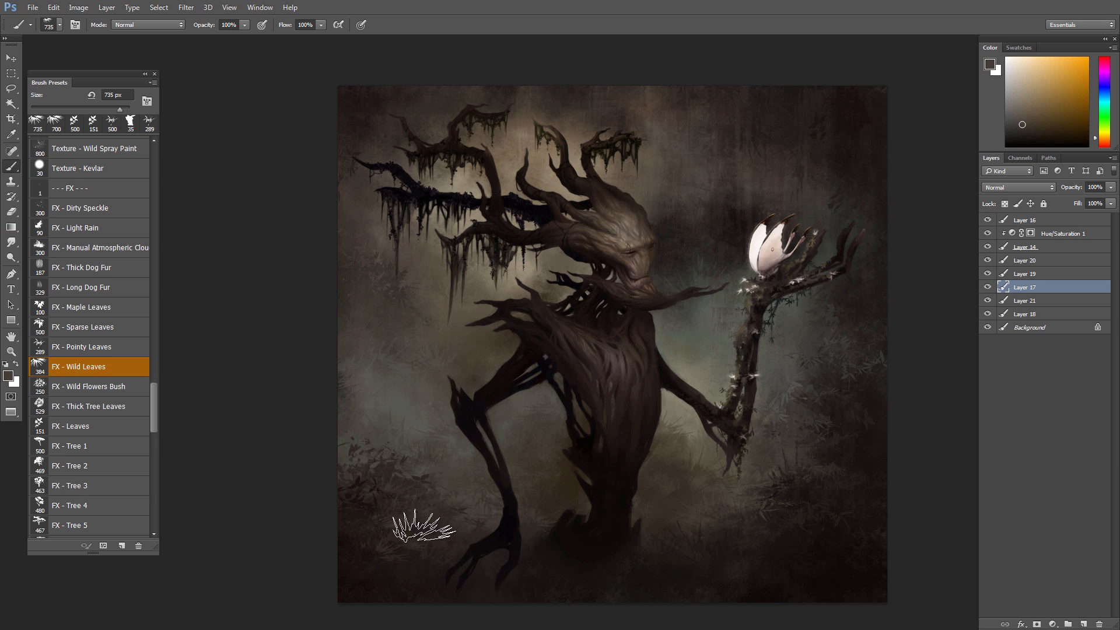
pyautogui.keyDown('alt'); pyautogui.click(357, 551); pyautogui.keyUp('alt')
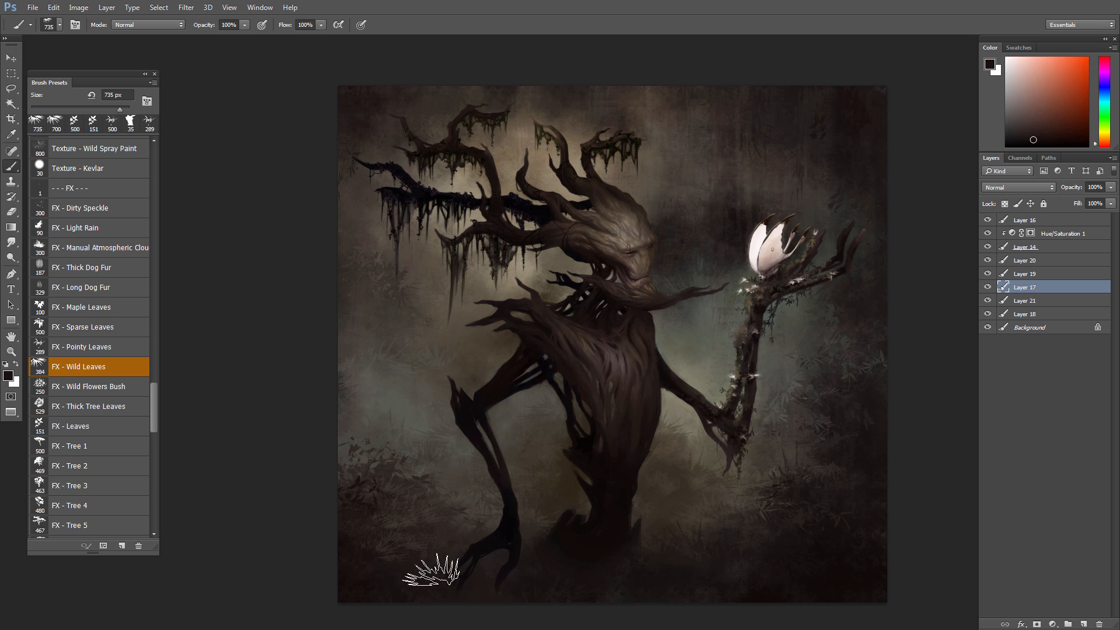
# - Paint leaves on Layer 17 below the creature's raised arm using dark and olive-brown tones sampled from the bushes there
pyautogui.keyDown('alt'); pyautogui.click(725, 516); pyautogui.keyUp('alt')
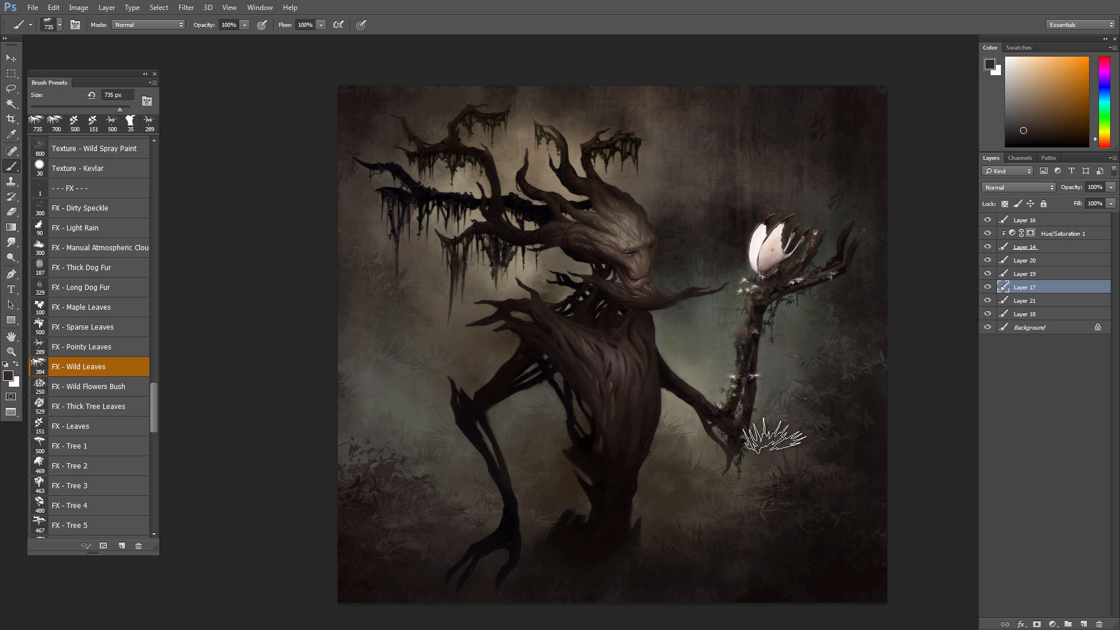
pyautogui.keyDown('alt'); pyautogui.click(776, 512); pyautogui.keyUp('alt')
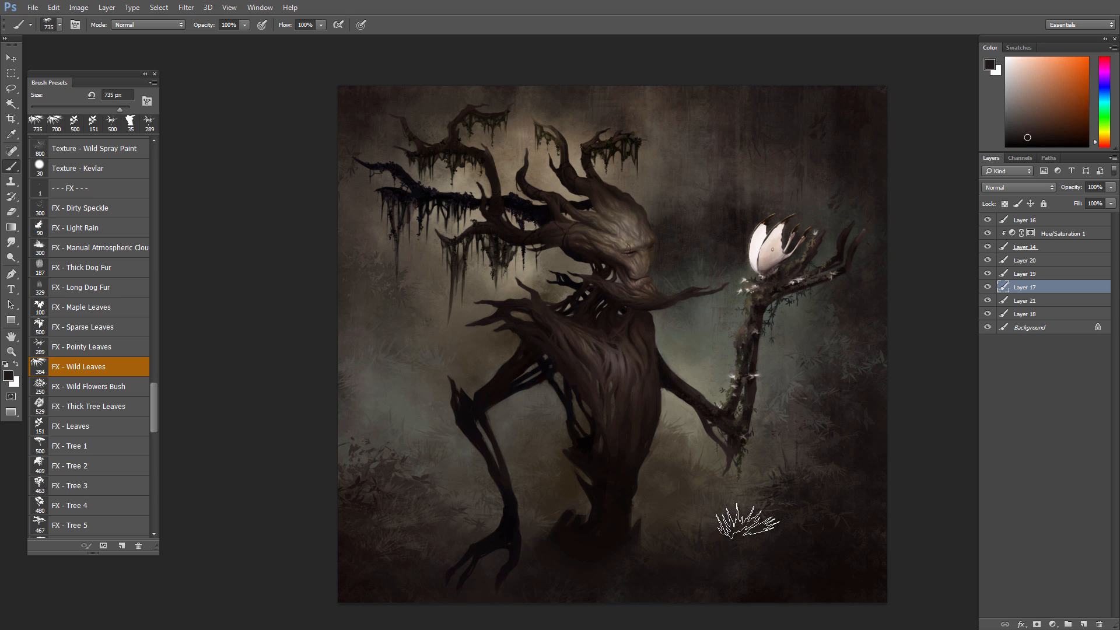
pyautogui.keyDown('alt'); pyautogui.click(793, 448); pyautogui.keyUp('alt')
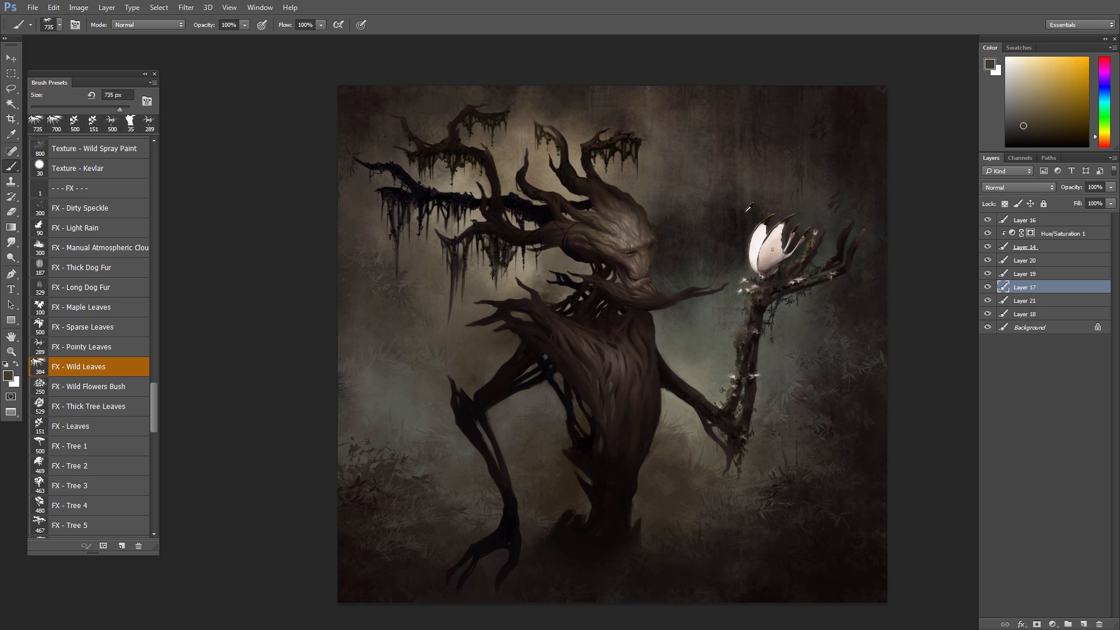
# - Paint faint leaves on Layer 17 in the dark background around the flower hand using colours sampled nearby
pyautogui.keyDown('alt'); pyautogui.click(728, 216); pyautogui.keyUp('alt')
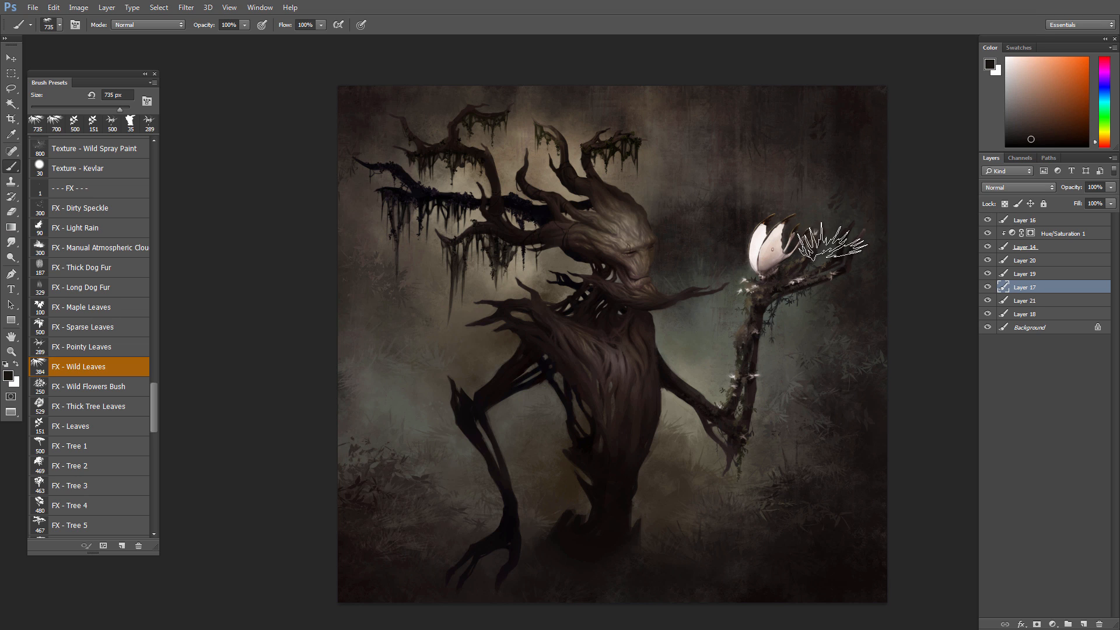
pyautogui.keyDown('alt'); pyautogui.click(817, 185); pyautogui.keyUp('alt')
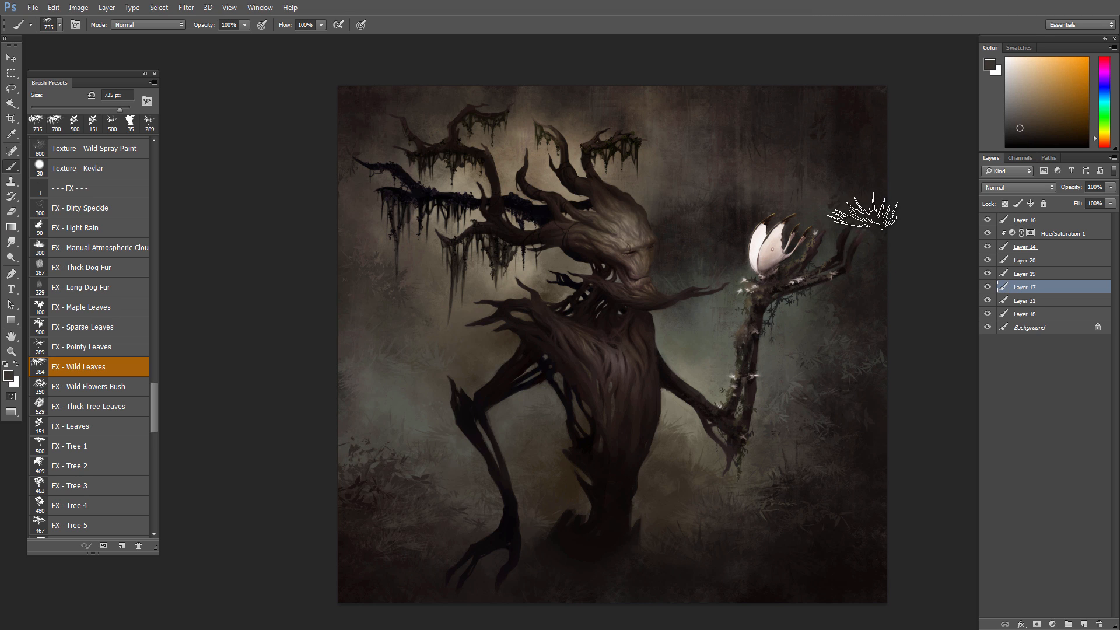
# - Cycle the screen mode through full screen back to the standard document window with the whole painting in view
pyautogui.moveTo(736, 312); pyautogui.dragTo(709, 307)
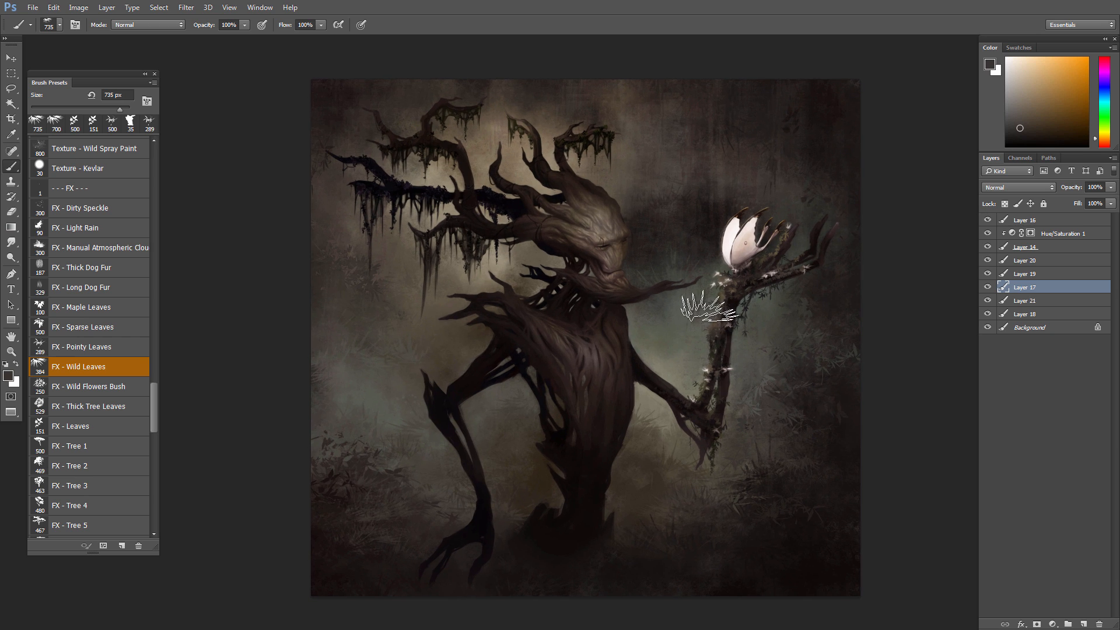
pyautogui.press('f')
pyautogui.press('f')
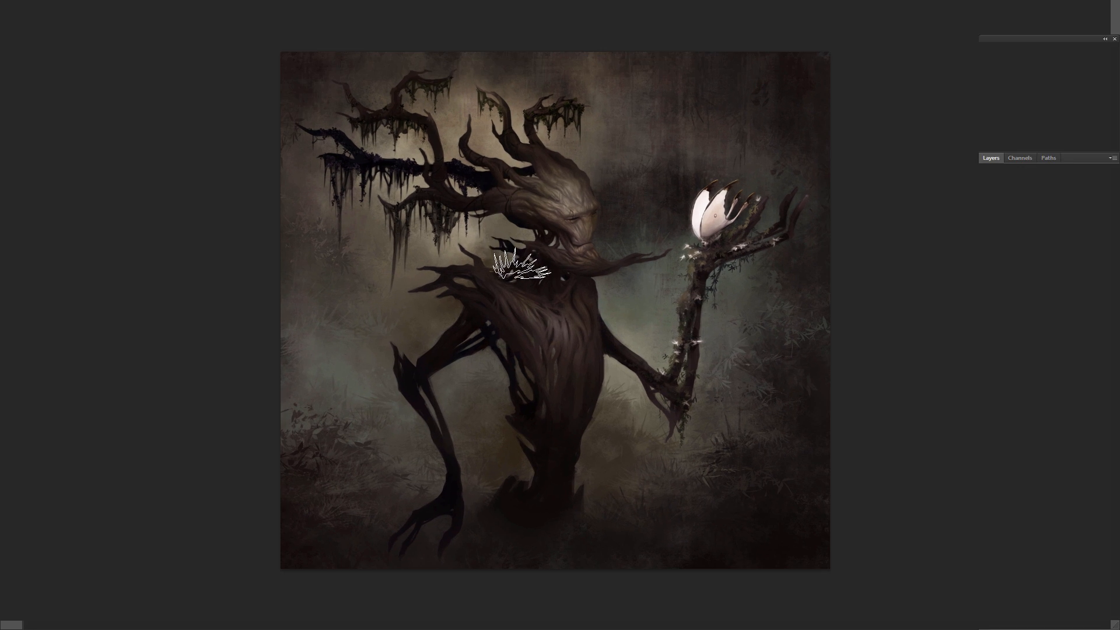
pyautogui.scroll(-2, 543, 300)
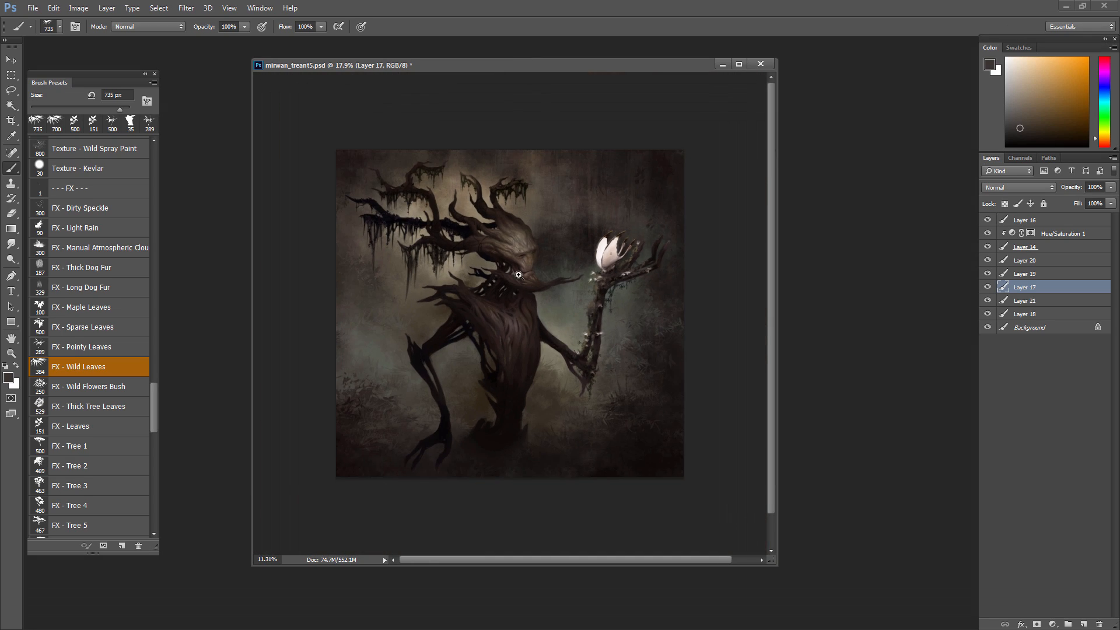
# - Open Libraries beside the artwork and browse the colours of the Character Design library
pyautogui.click(290, 8)
pyautogui.moveTo(268, 13)
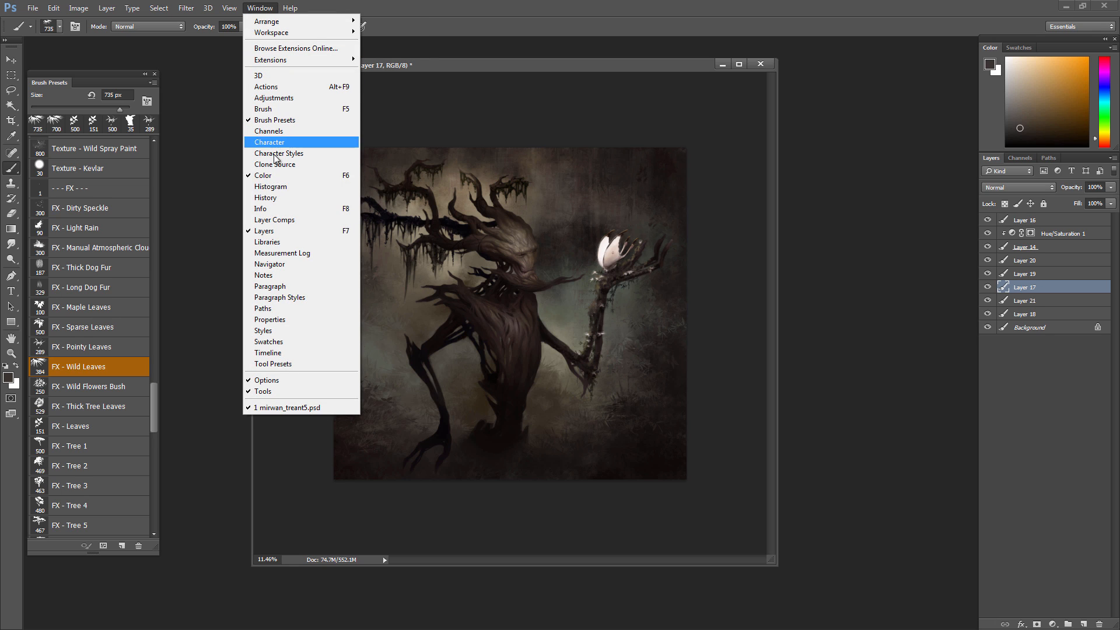
pyautogui.click(279, 242)
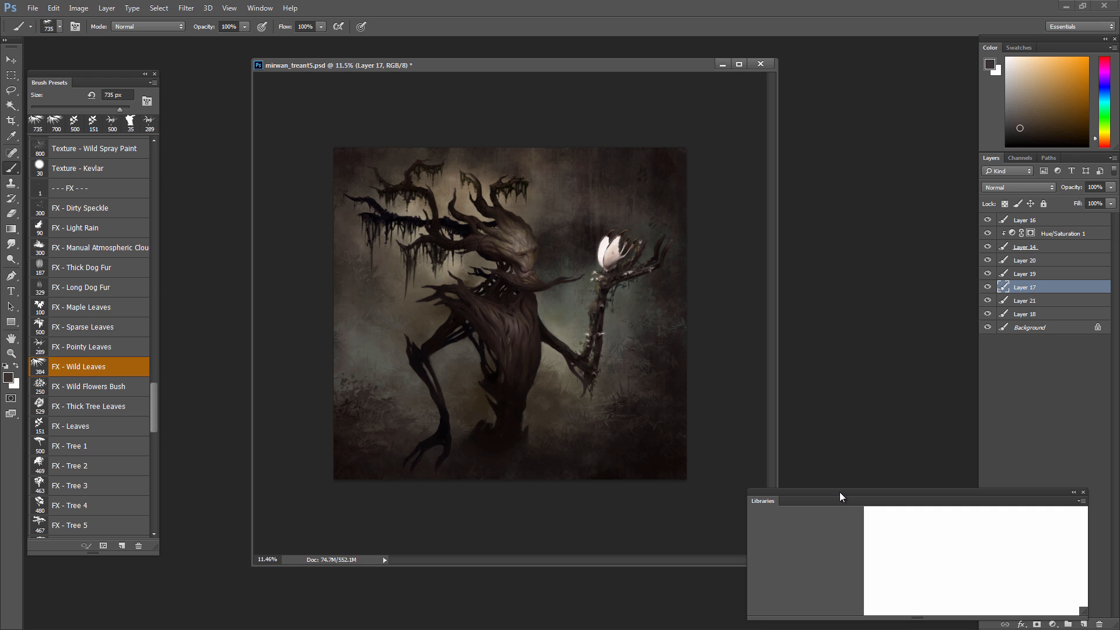
pyautogui.moveTo(841, 496); pyautogui.dragTo(779, 471)
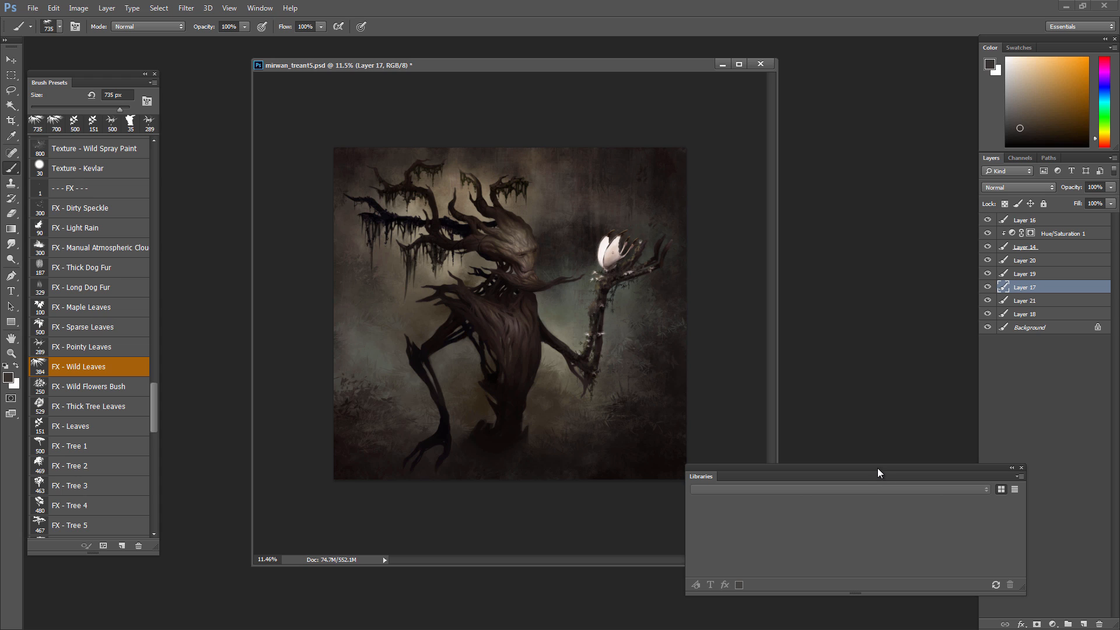
pyautogui.moveTo(879, 473); pyautogui.dragTo(831, 441)
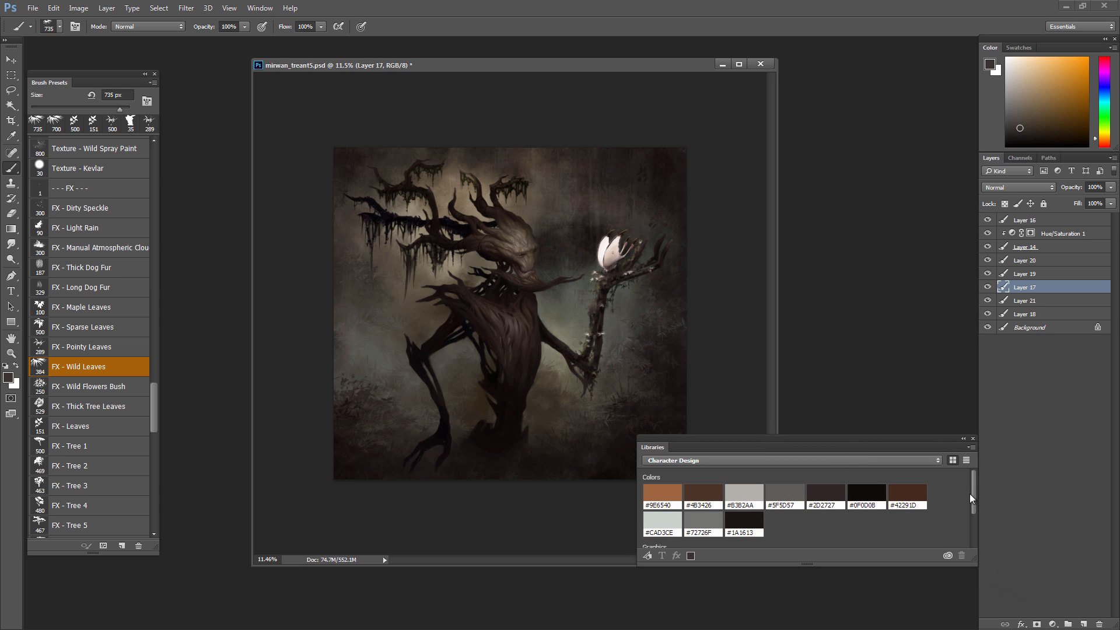
pyautogui.moveTo(973, 500); pyautogui.dragTo(976, 471)
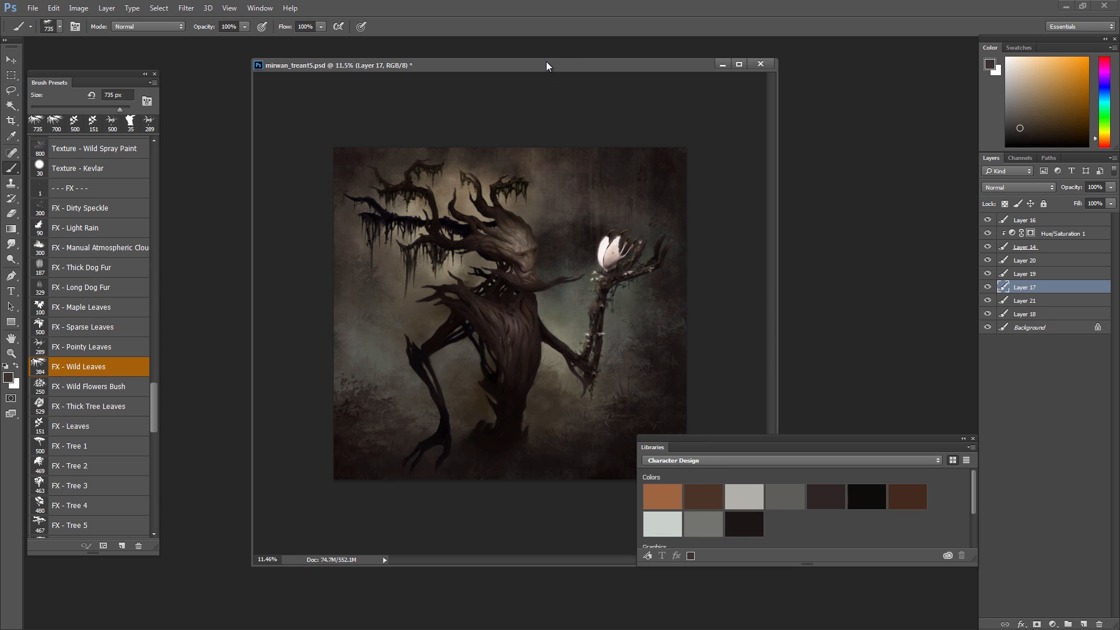
# - Move the document window away from the library and sample a dark brown from the foliage beside the raised arm
pyautogui.moveTo(546, 62); pyautogui.dragTo(472, 58)
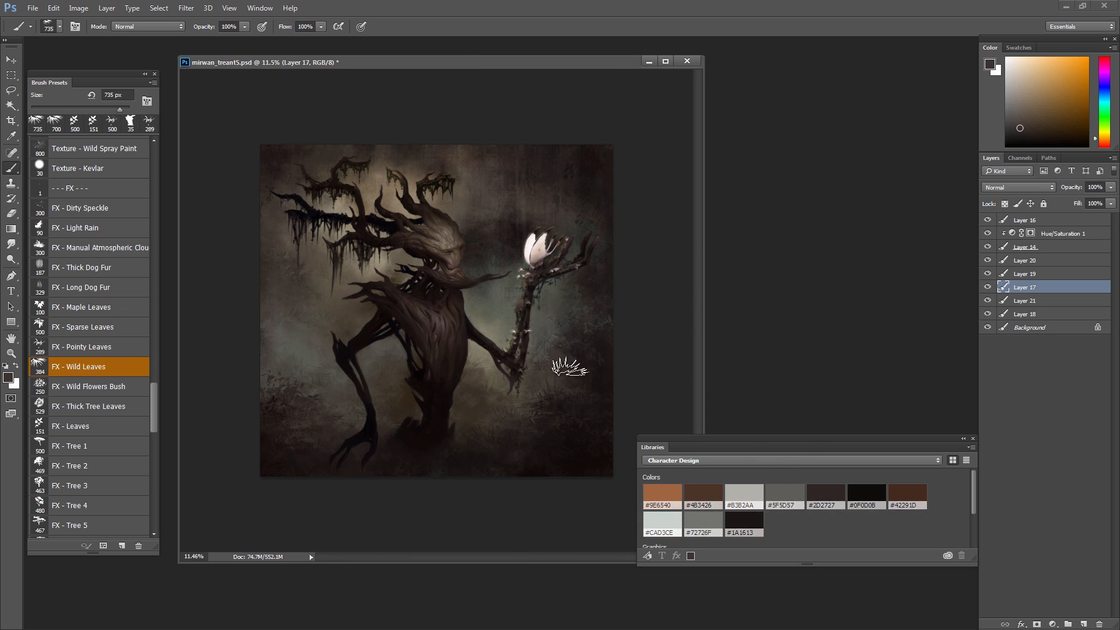
pyautogui.keyDown('alt'); pyautogui.click(581, 349); pyautogui.keyUp('alt')
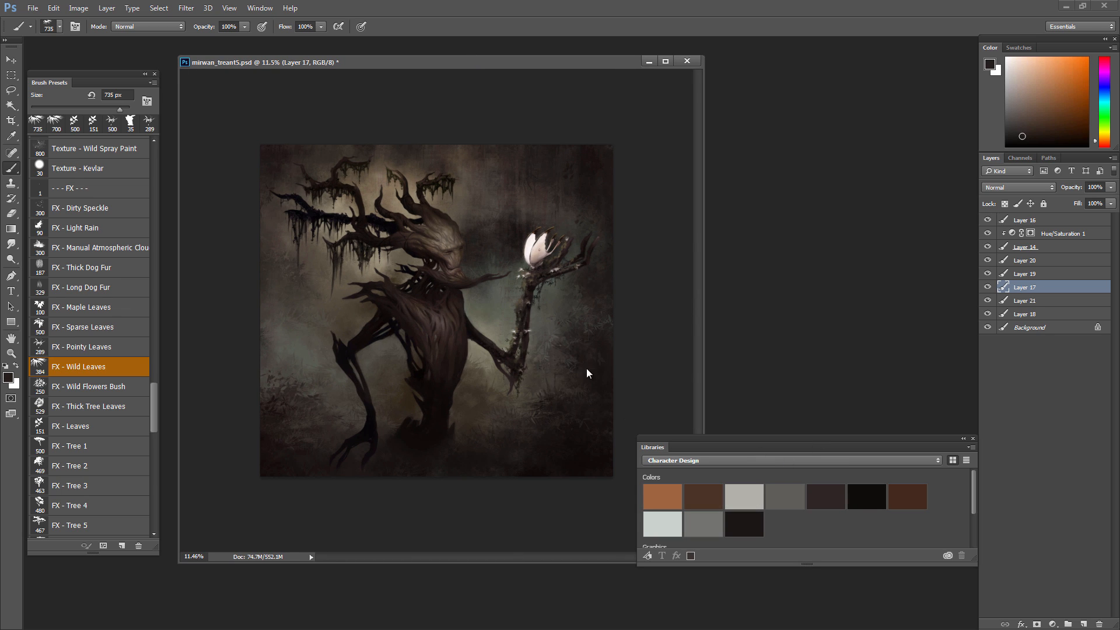
# - Save the current dark brown foreground colour as a swatch in the Character Design library
pyautogui.click(690, 556)
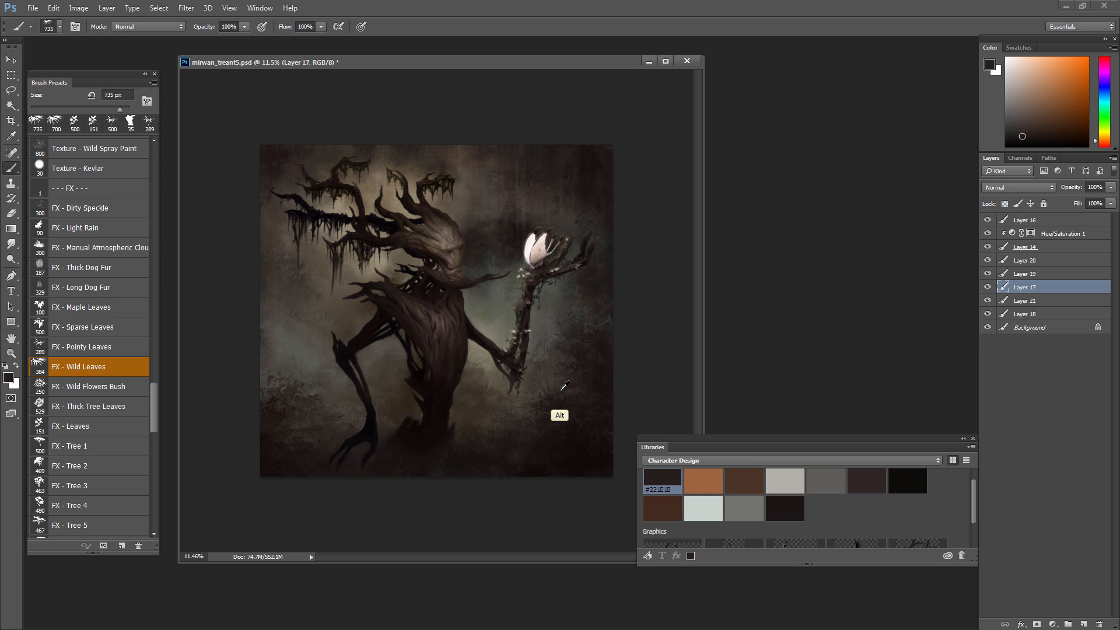
# - Try the library's #4B3426 and #9E6540 swatches, testing the orange with a Wild Leaves stroke below the flower hand, and undo the stroke
pyautogui.click(744, 480)
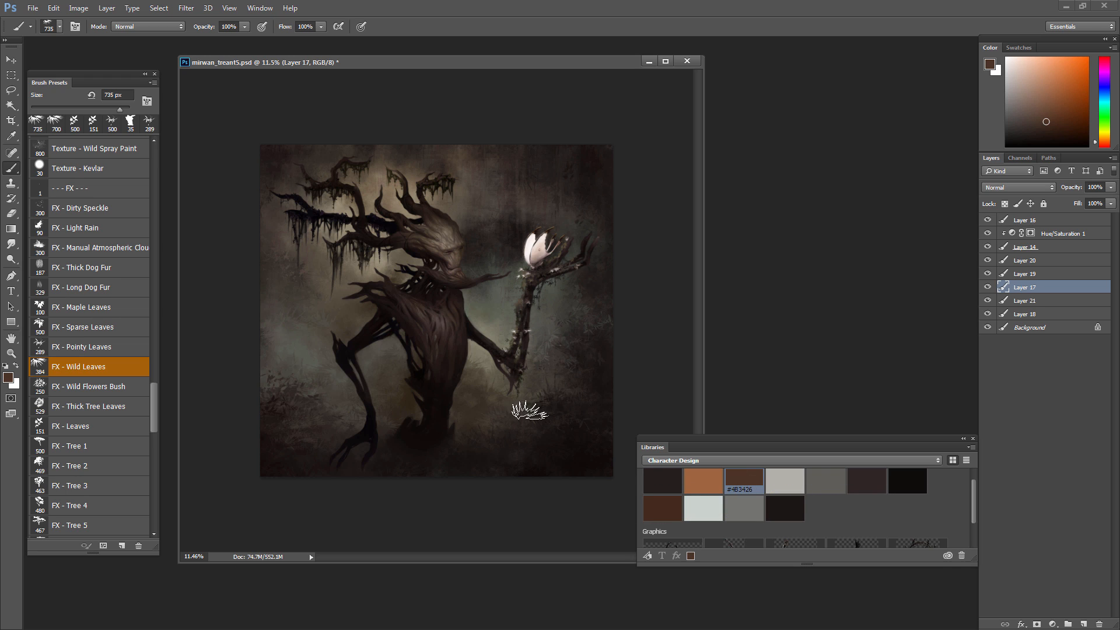
pyautogui.click(709, 480)
pyautogui.moveTo(613, 457)
pyautogui.mouseDown()
pyautogui.moveTo(579, 460)
pyautogui.moveTo(612, 471)
pyautogui.mouseUp()
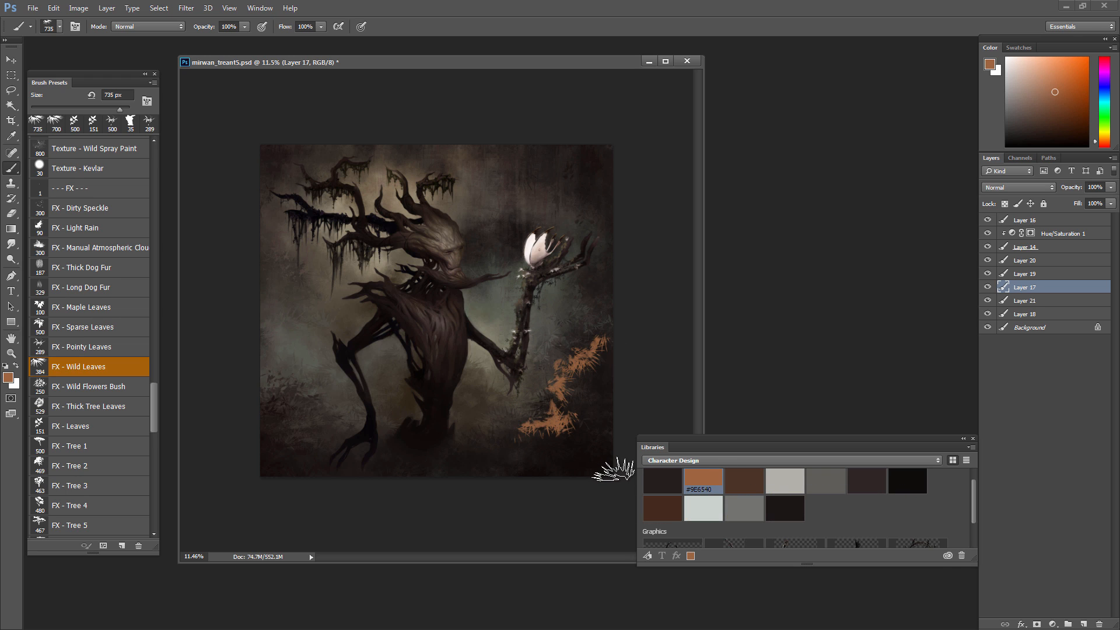
pyautogui.hotkey('ctrl', 'z')
# - Merge the Hue/Saturation 1 adjustment down into Layer 14 and toggle the merged creature's visibility to check it
pyautogui.moveTo(973, 500); pyautogui.dragTo(969, 540)
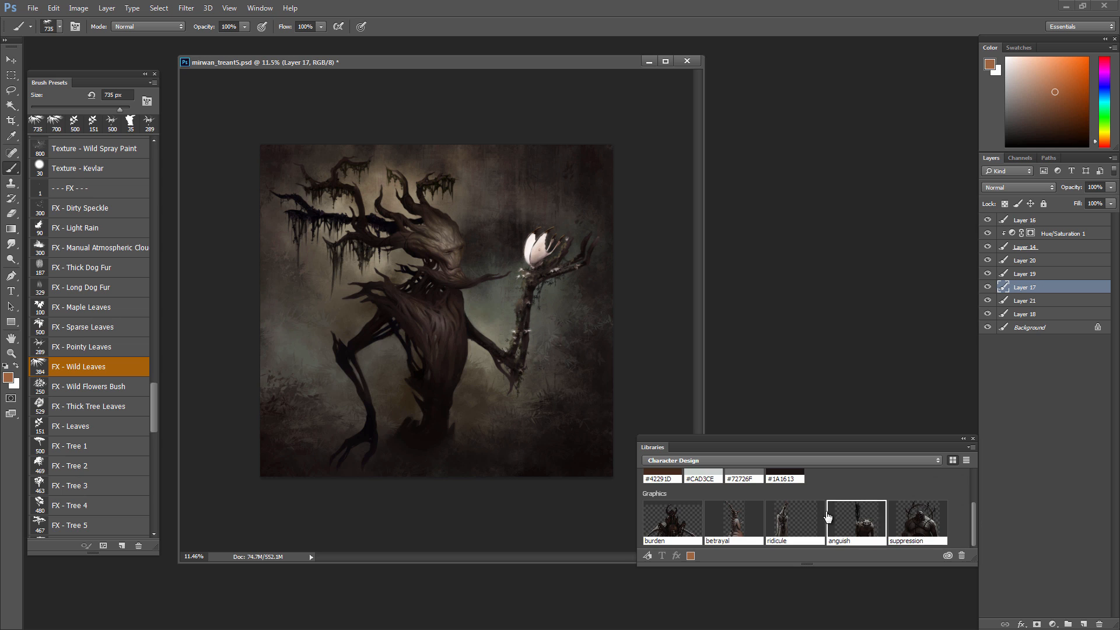
pyautogui.click(988, 248)
pyautogui.click(988, 246)
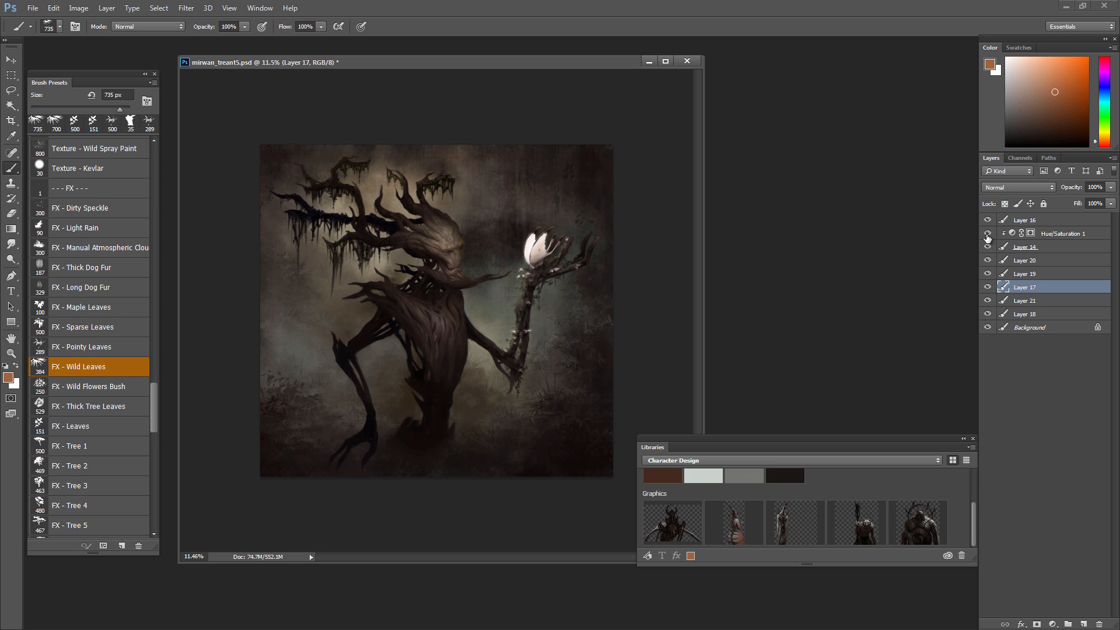
pyautogui.click(1014, 237)
pyautogui.hotkey('ctrl', 'e')
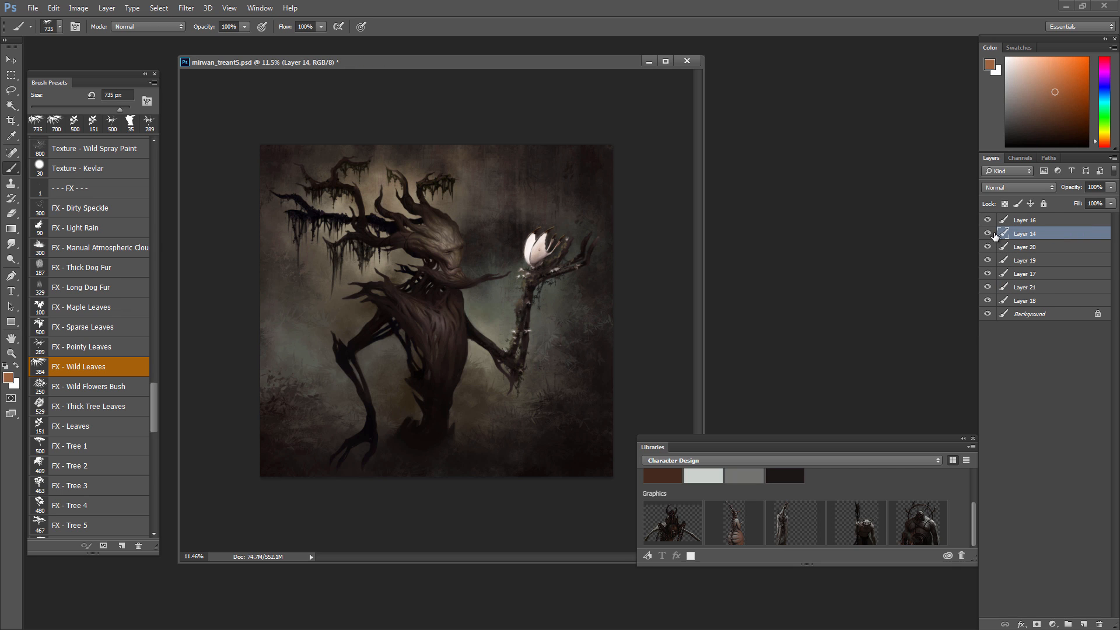
pyautogui.click(988, 234)
pyautogui.click(988, 234)
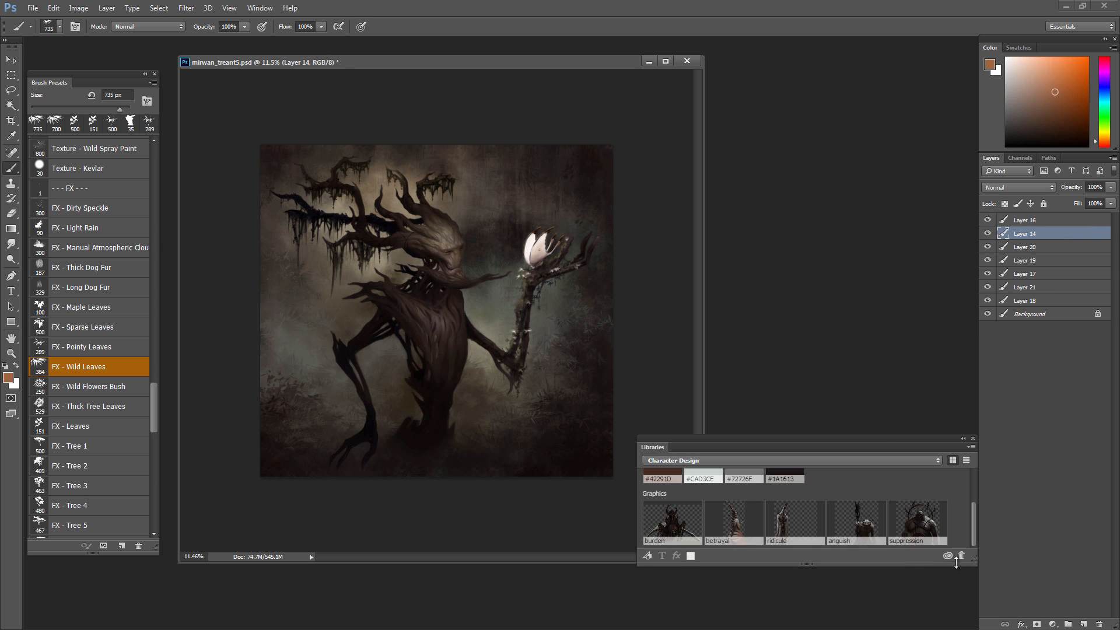
# - Enlarge Libraries beside the painting to show its colours and graphics, and add the creature on Layer 14 to the library's graphics
pyautogui.moveTo(976, 565); pyautogui.dragTo(953, 626)
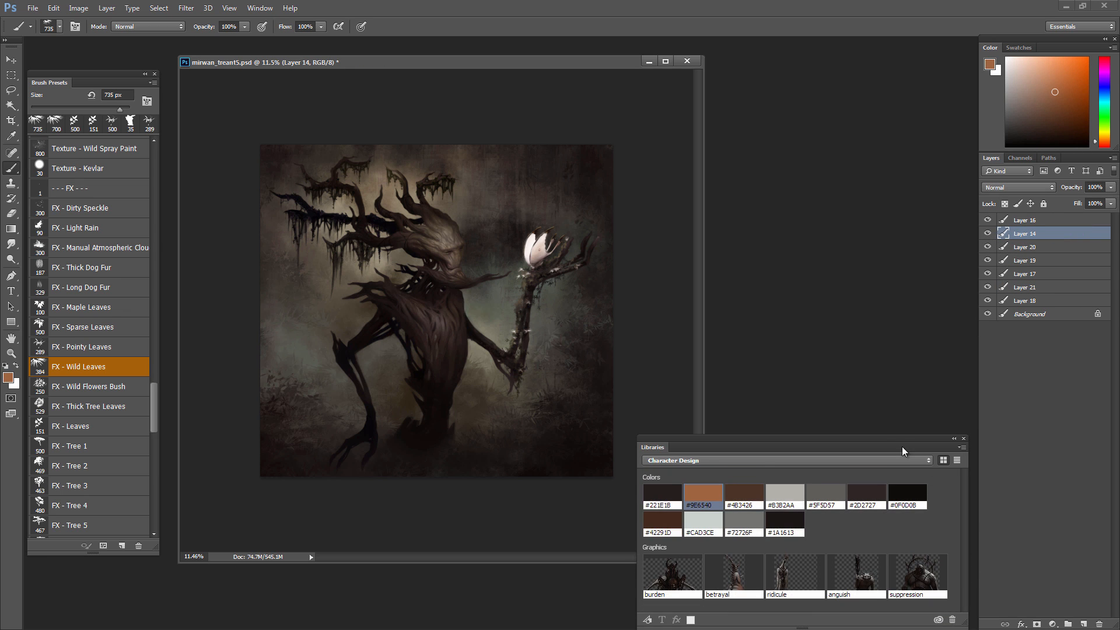
pyautogui.moveTo(901, 446); pyautogui.dragTo(896, 225)
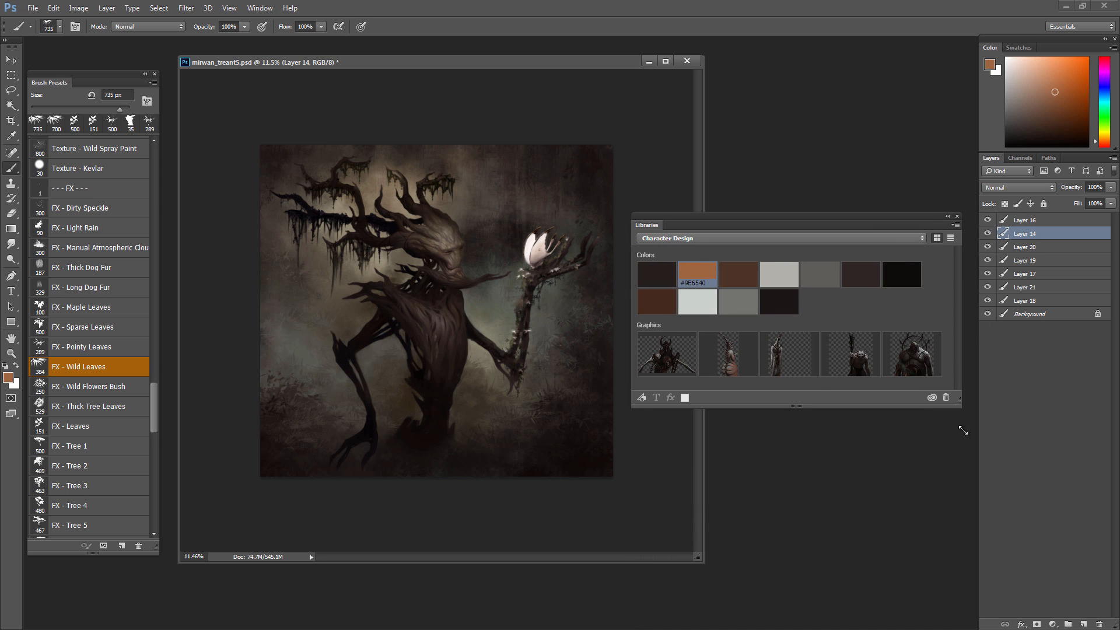
pyautogui.moveTo(960, 425); pyautogui.dragTo(967, 518)
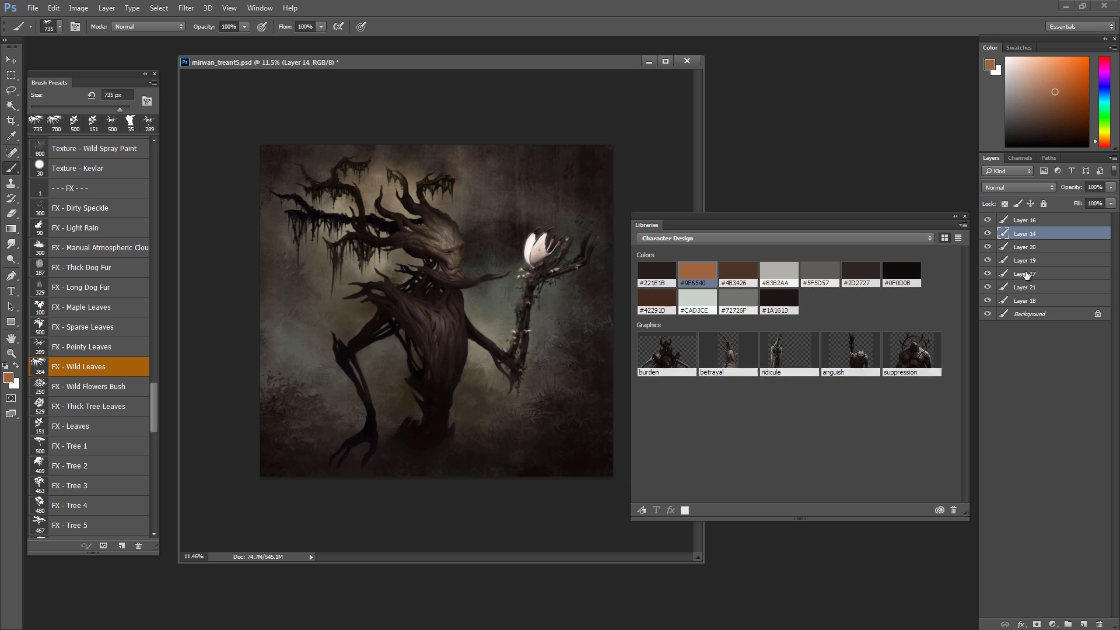
pyautogui.click(986, 234)
pyautogui.click(986, 234)
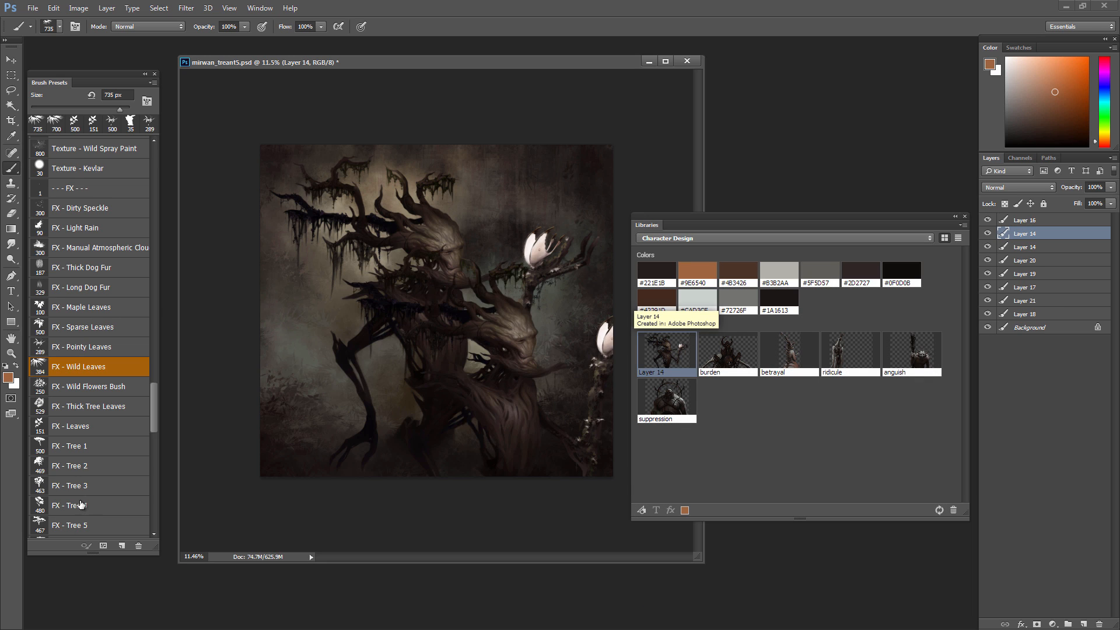
# - Try repositioning the creature copy placed from the library, and delete that duplicate Layer 14
pyautogui.press('v')
pyautogui.moveTo(500, 420)
pyautogui.mouseDown()
pyautogui.moveTo(396, 334)
pyautogui.moveTo(450, 309)
pyautogui.moveTo(483, 320)
pyautogui.mouseUp()
pyautogui.hotkey('ctrl', 'z')
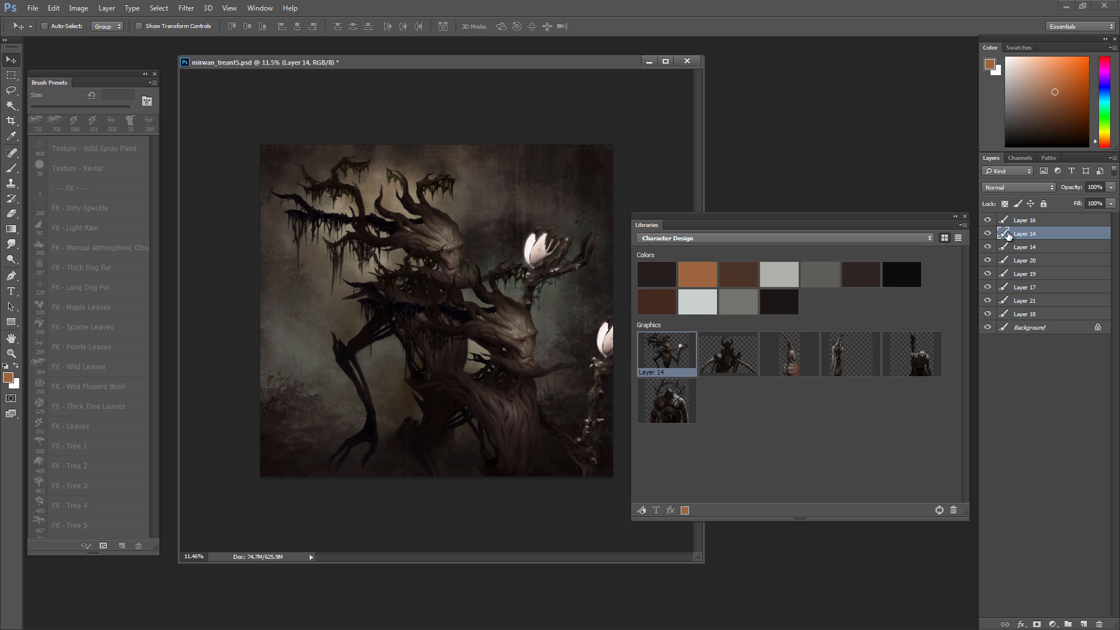
pyautogui.click(1100, 624)
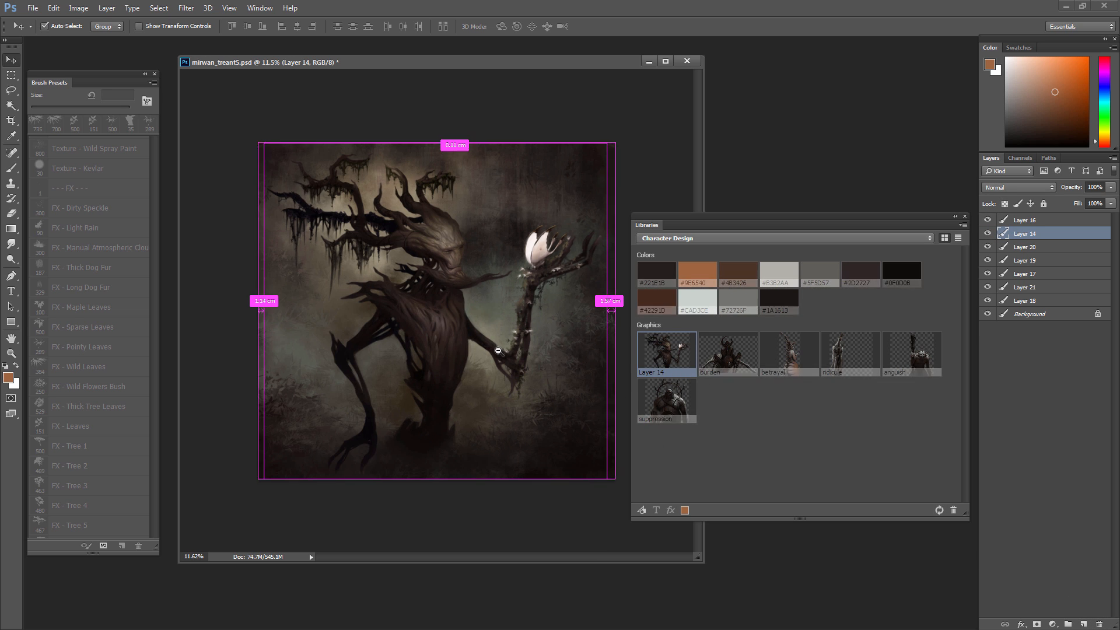
# - Place the burden graphic from the library twice on the painting, near the creature's elbow and below it
pyautogui.moveTo(507, 326); pyautogui.dragTo(525, 325)
pyautogui.press('b')
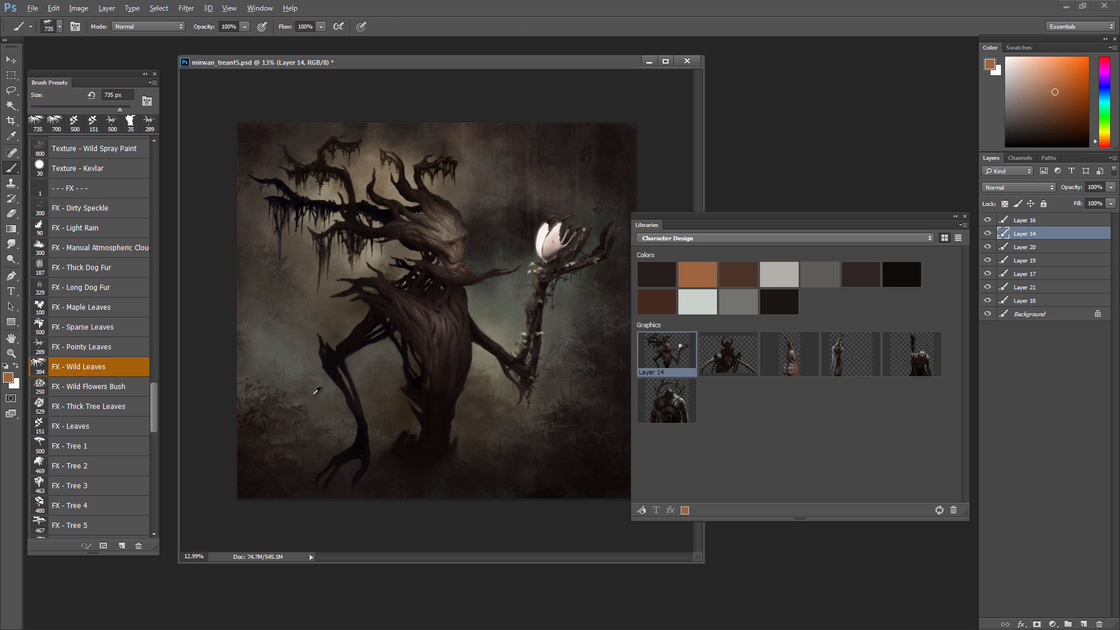
pyautogui.press('alt')
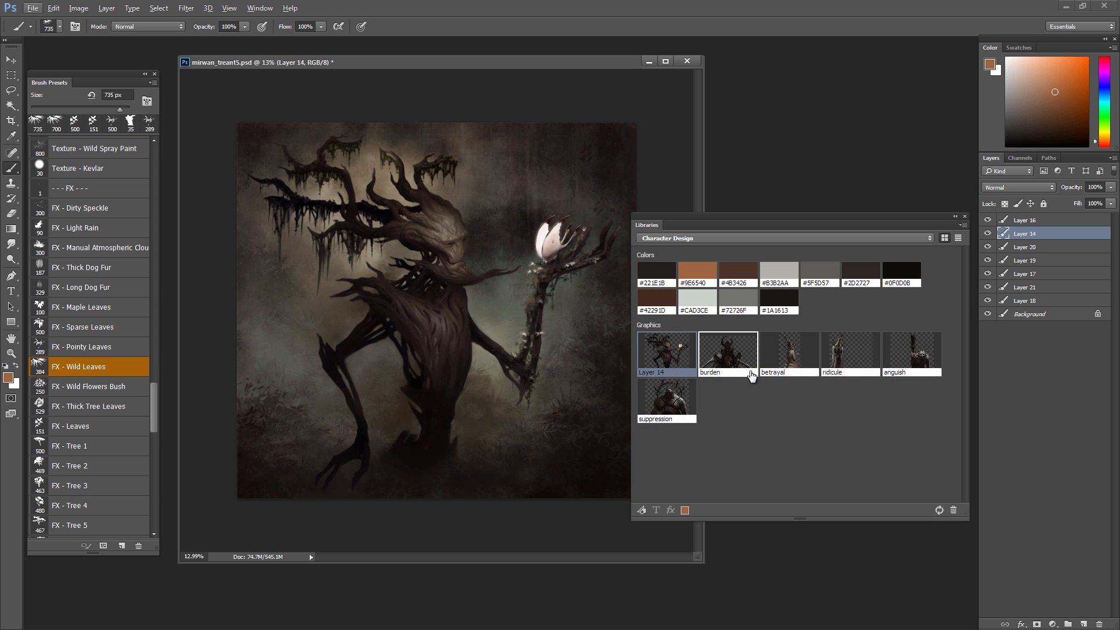
pyautogui.moveTo(735, 363); pyautogui.dragTo(478, 321)
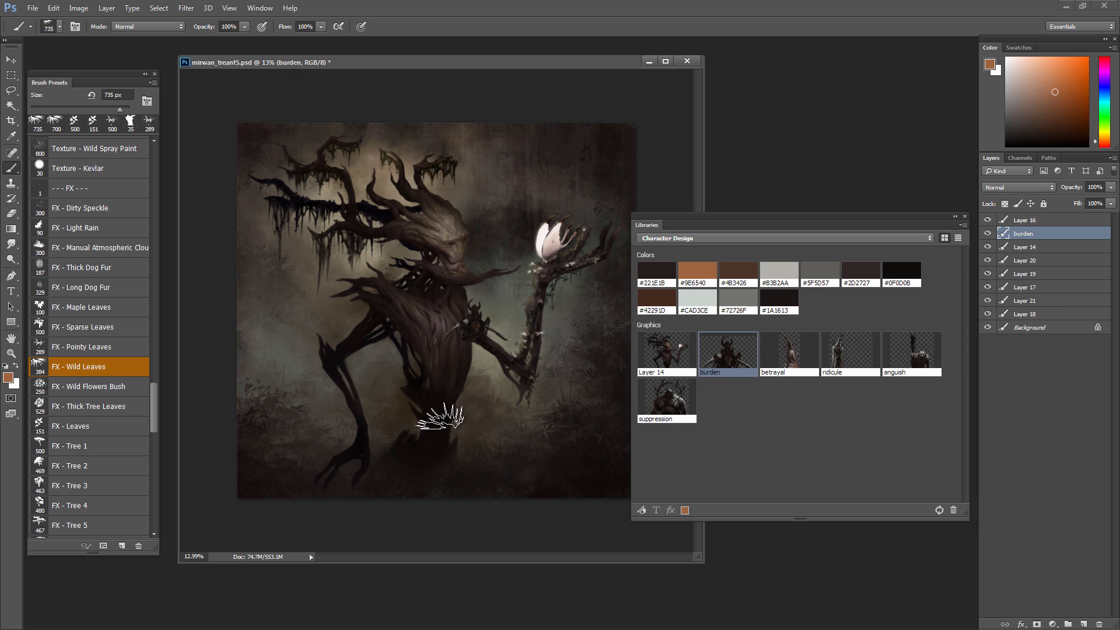
pyautogui.moveTo(726, 368); pyautogui.dragTo(508, 419)
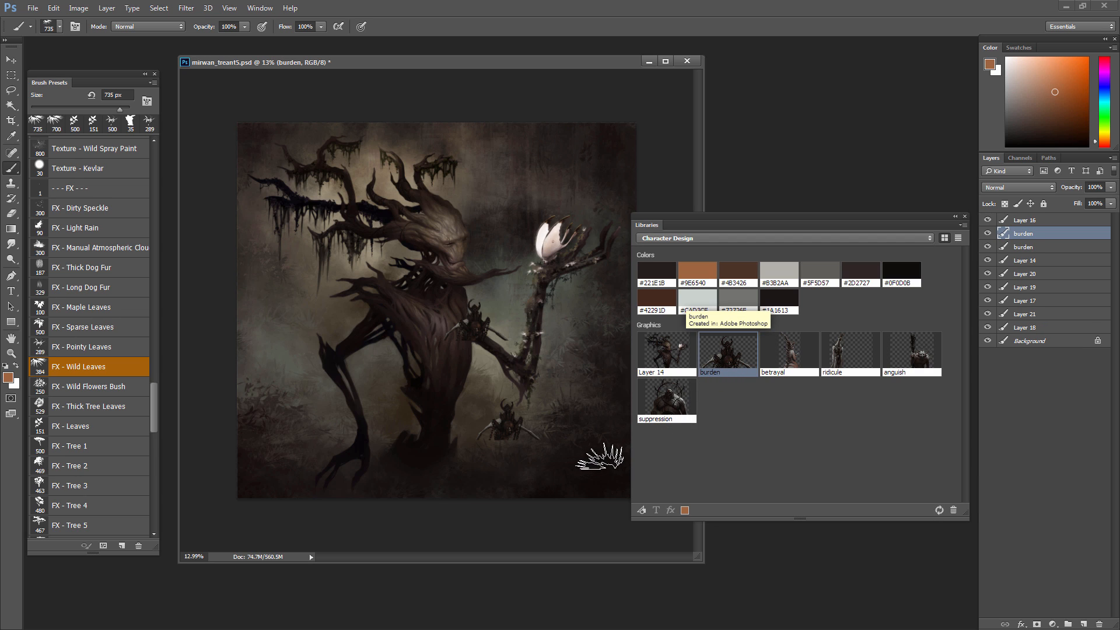
# - Shift the second burden figure slightly and delete both burden layers
pyautogui.press('v')
pyautogui.moveTo(513, 438); pyautogui.dragTo(544, 452)
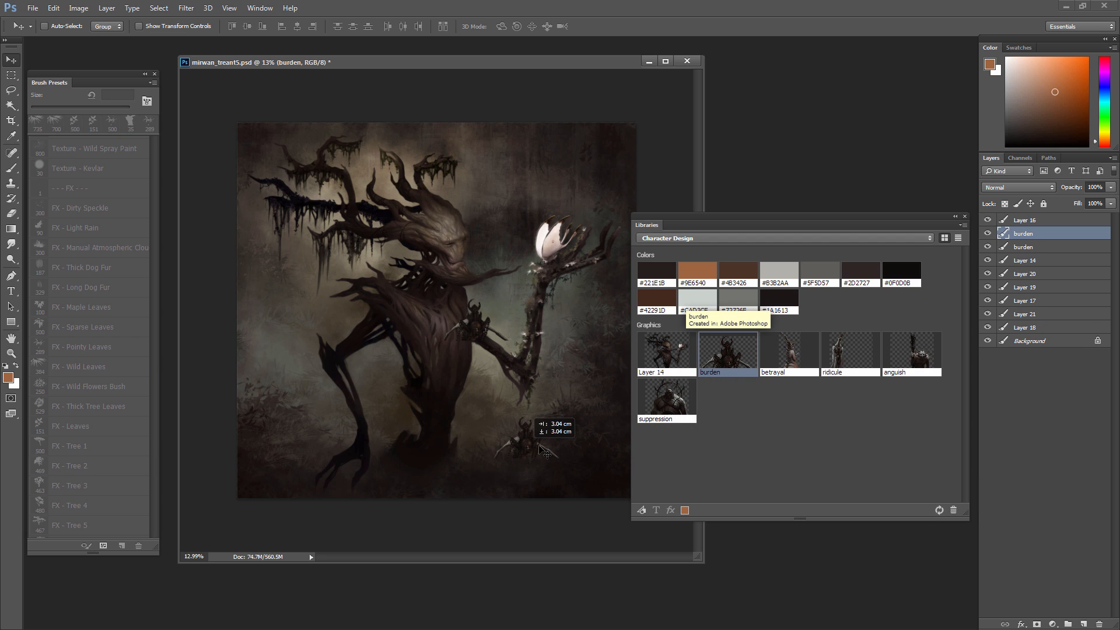
pyautogui.press('Delete')
pyautogui.press('Delete')
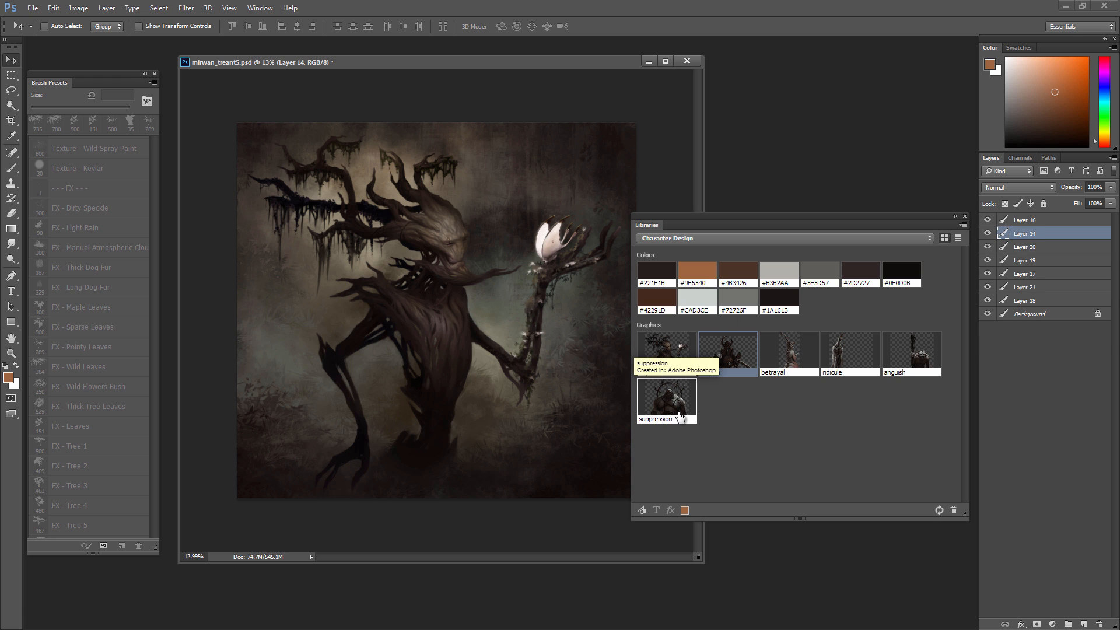
# - Place the suppression graphic from the library in front of the creature's raised arm
pyautogui.moveTo(681, 403); pyautogui.dragTo(511, 390)
pyautogui.moveTo(484, 323); pyautogui.dragTo(510, 314)
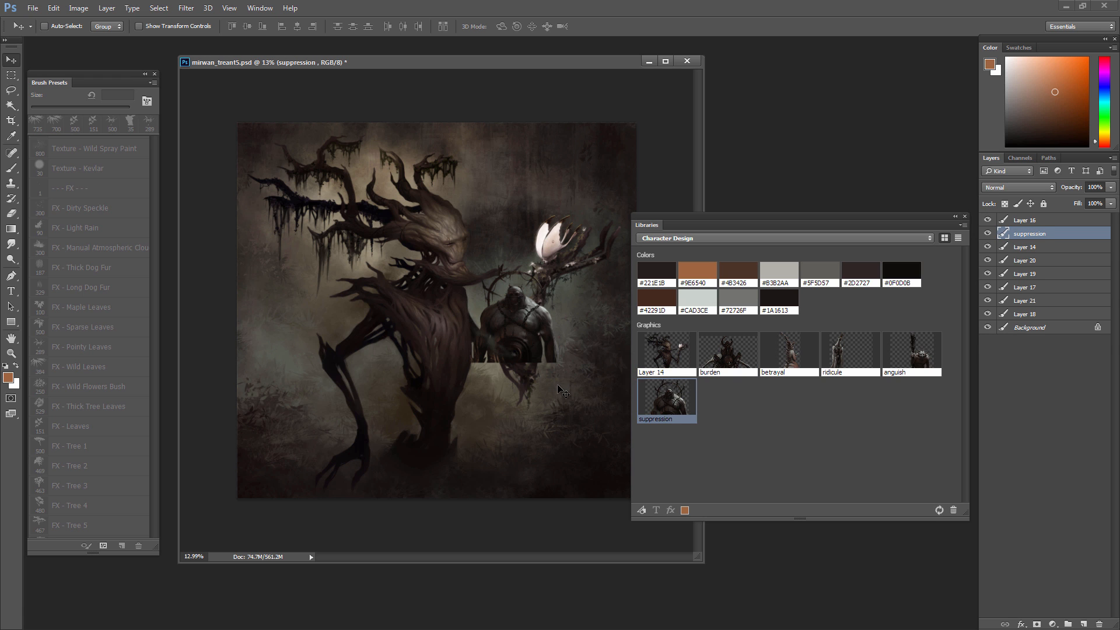
pyautogui.moveTo(535, 392)
pyautogui.mouseDown()
pyautogui.moveTo(567, 438)
pyautogui.moveTo(545, 408)
pyautogui.mouseUp()
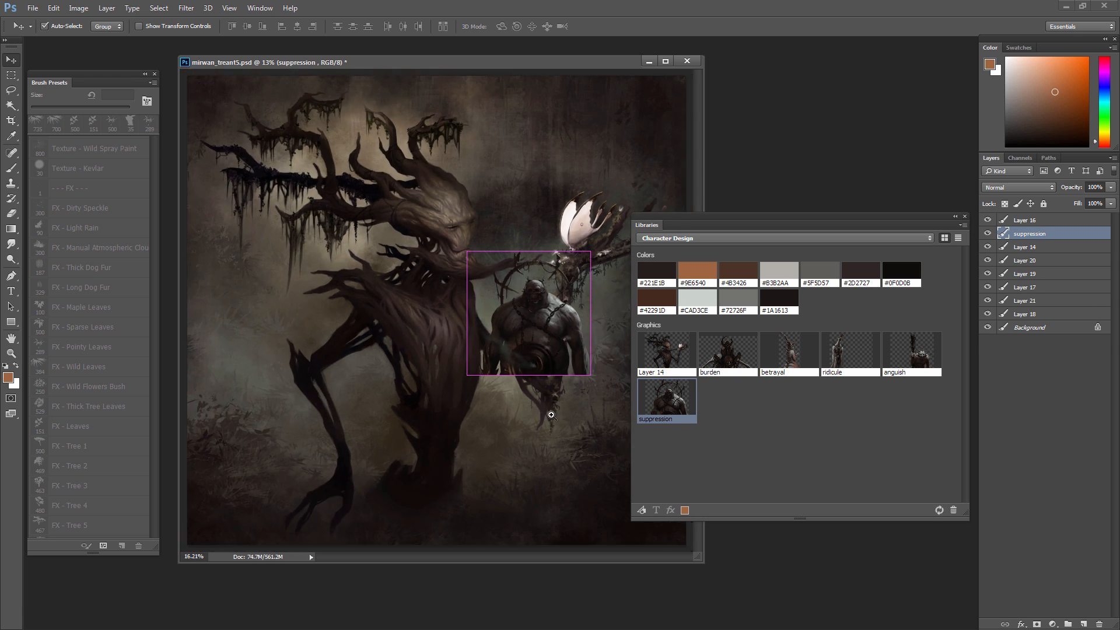
# - Delete the suppression graphic from the library, reposition the placed figure, and save its layer back to the library
pyautogui.click(953, 510)
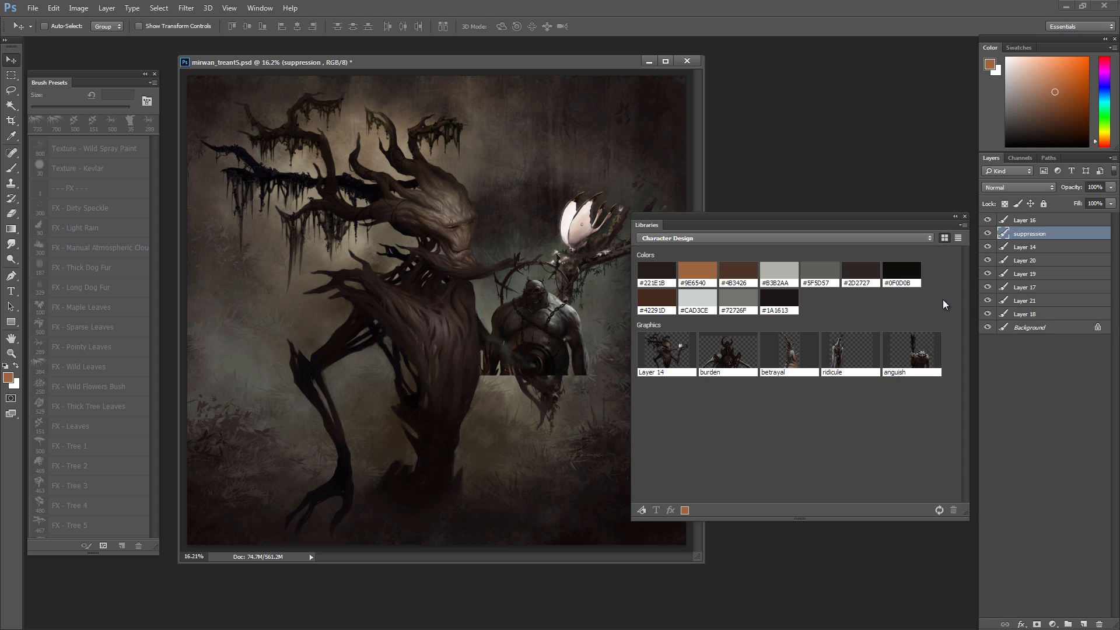
pyautogui.moveTo(555, 351); pyautogui.dragTo(719, 448)
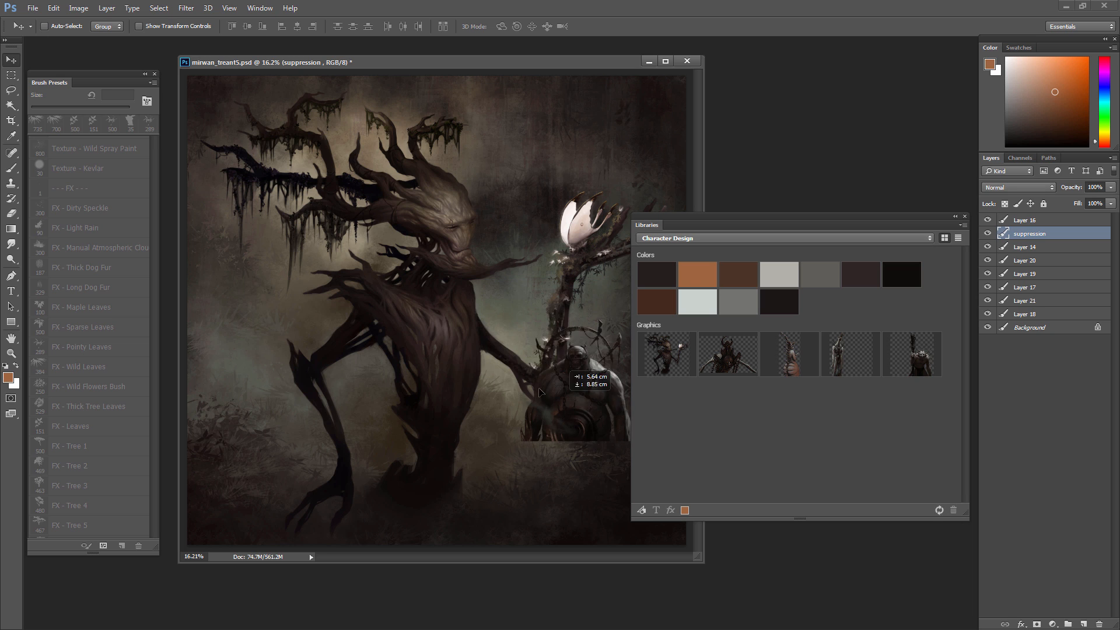
pyautogui.click(986, 233)
pyautogui.click(986, 234)
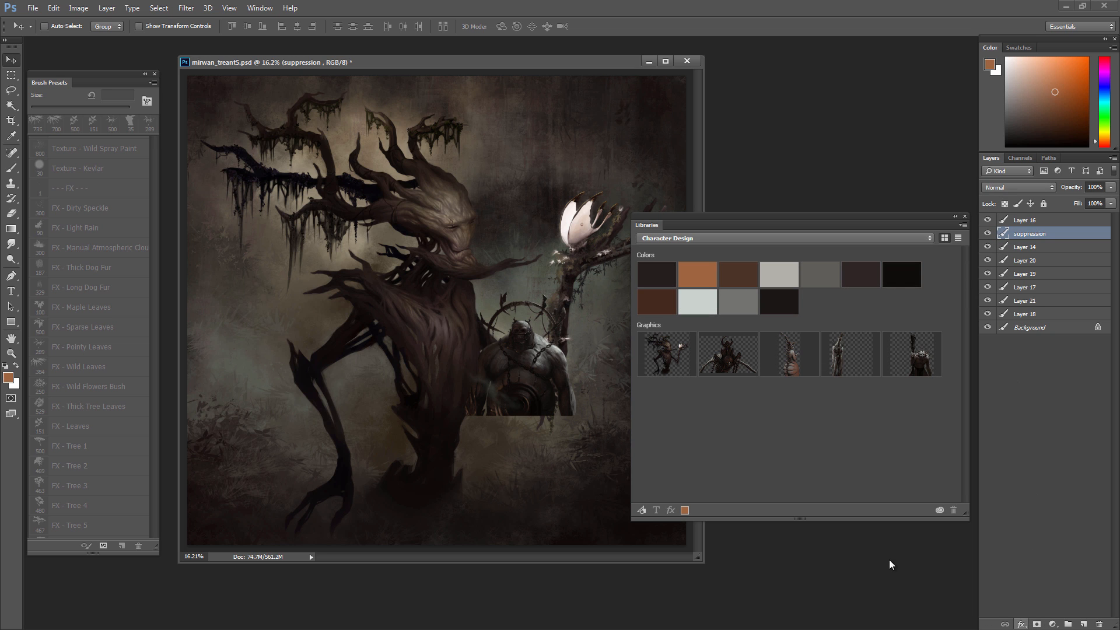
pyautogui.click(641, 511)
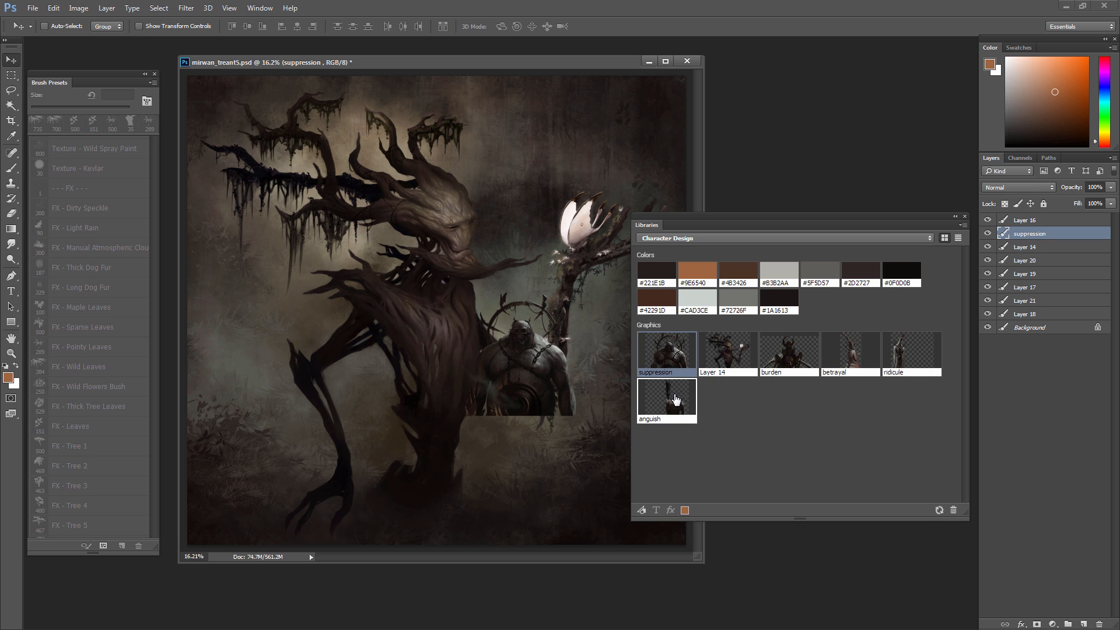
# - Close Libraries to clear the view of the painting
pyautogui.click(964, 216)
# - Duplicate the suppression figure twice across the creature's body, and delete all three suppression layers
pyautogui.press('ctrl')
pyautogui.moveTo(489, 330); pyautogui.dragTo(215, 401)
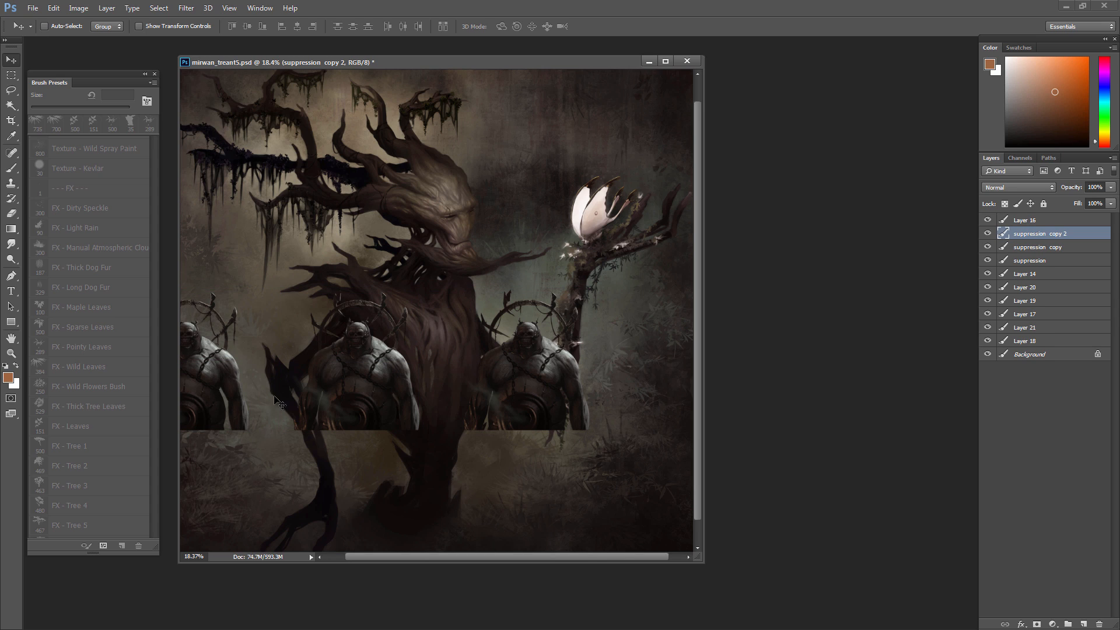
pyautogui.click(1097, 624)
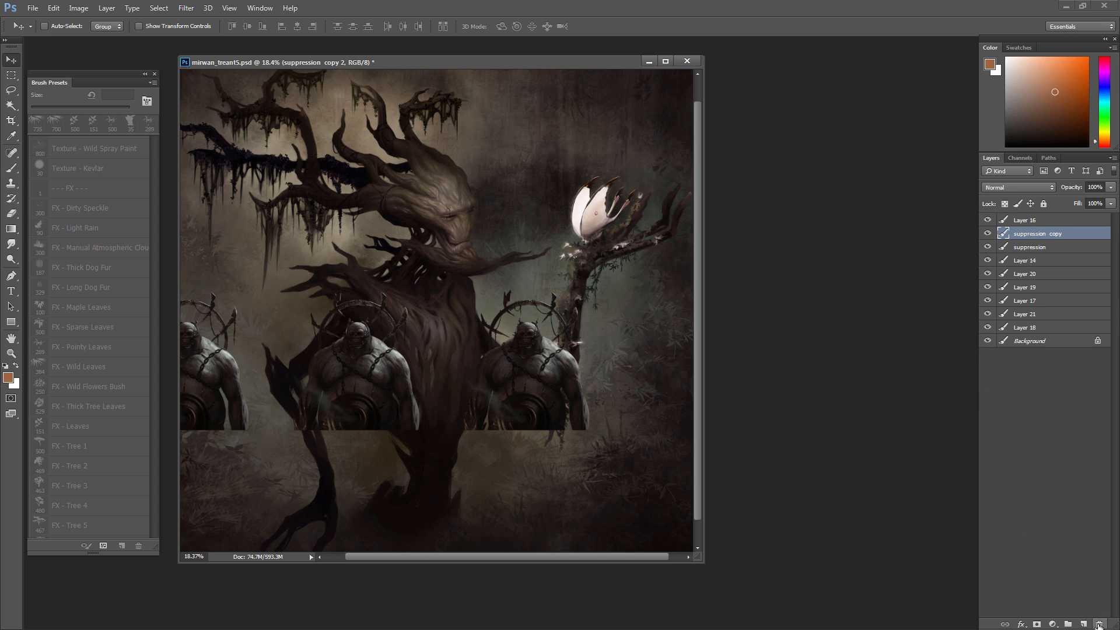
pyautogui.click(1098, 624)
pyautogui.click(1098, 624)
# - Switch to full screen mode with the whole painting in view, and toggle Layer 14 off and on to compare the background
pyautogui.moveTo(525, 388); pyautogui.dragTo(564, 416)
pyautogui.press('f')
pyautogui.moveTo(630, 431); pyautogui.dragTo(583, 410)
pyautogui.moveTo(618, 434); pyautogui.dragTo(642, 455)
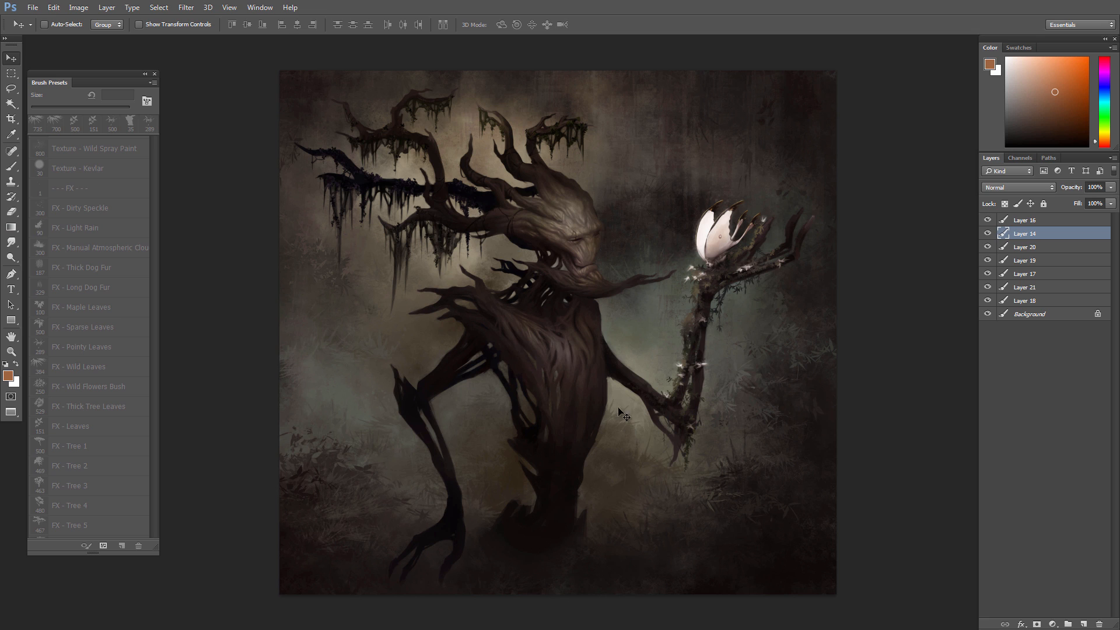
pyautogui.keyDown('alt'); pyautogui.click(987, 233); pyautogui.keyUp('alt')
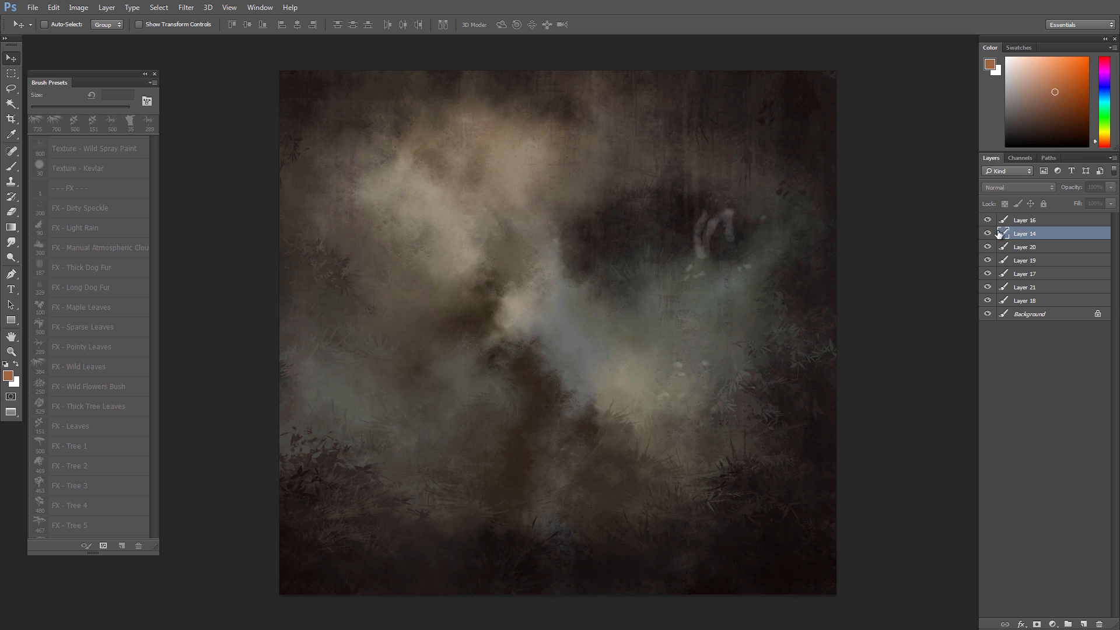
pyautogui.keyDown('alt'); pyautogui.click(987, 234); pyautogui.keyUp('alt')
# - Add a Hue/Saturation adjustment clipped to Layer 14 and make its mask the painting target for the Brush
pyautogui.click(1052, 624)
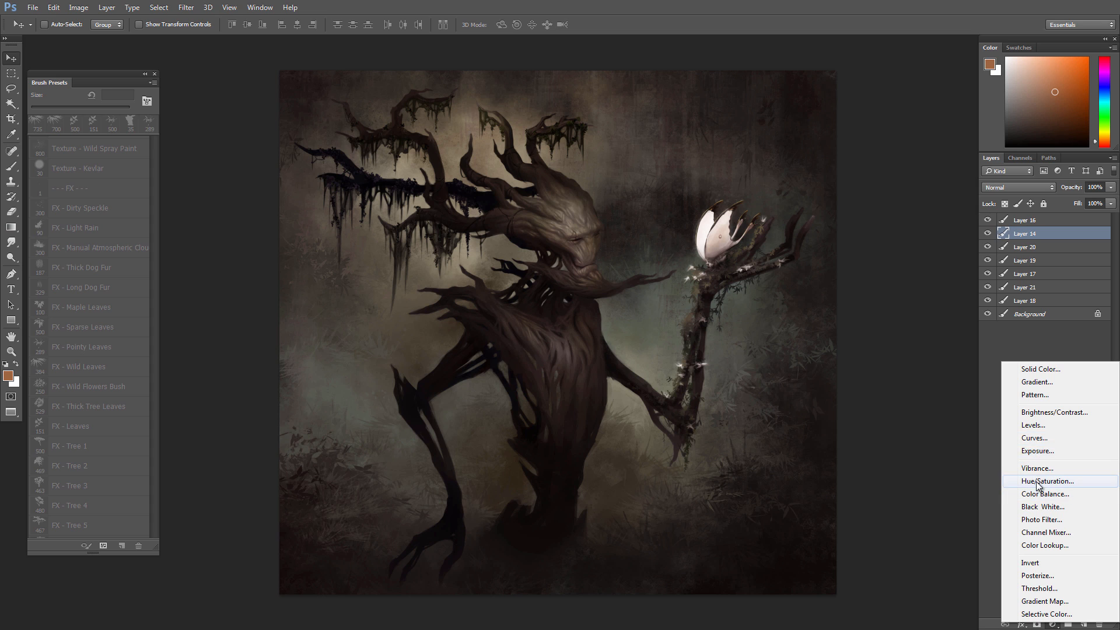
pyautogui.click(1037, 483)
pyautogui.keyDown('alt'); pyautogui.click(1030, 237); pyautogui.keyUp('alt')
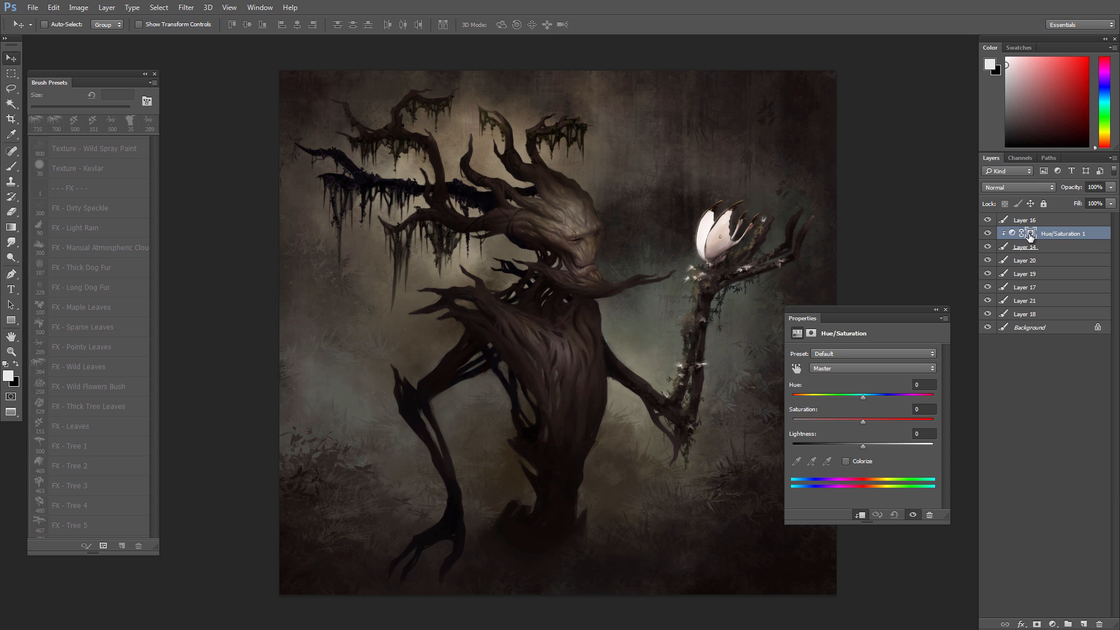
pyautogui.click(1030, 234)
pyautogui.press('b')
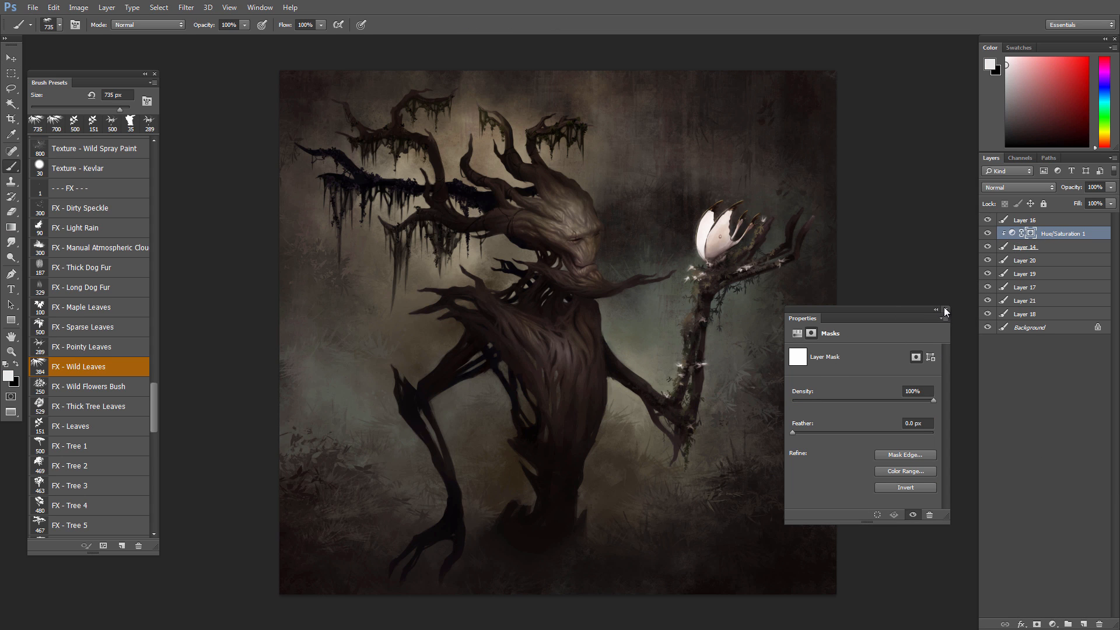
pyautogui.click(946, 311)
# - Choose the Basic - Soft Round brush at 300 px for painting on the adjustment mask
pyautogui.rightClick(642, 344)
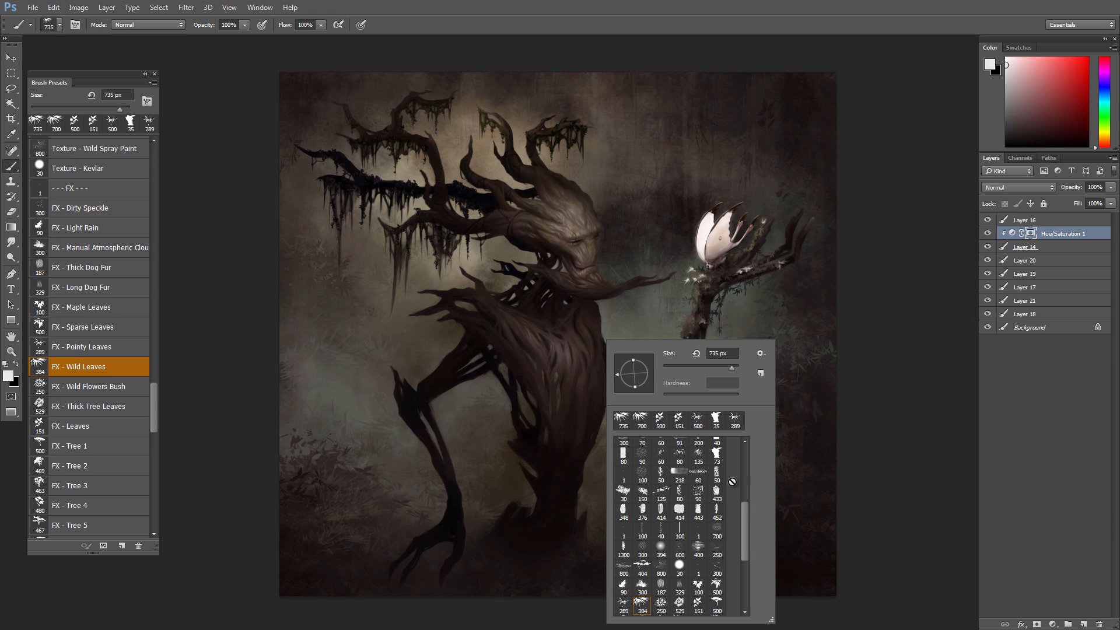
pyautogui.moveTo(746, 514); pyautogui.dragTo(745, 459)
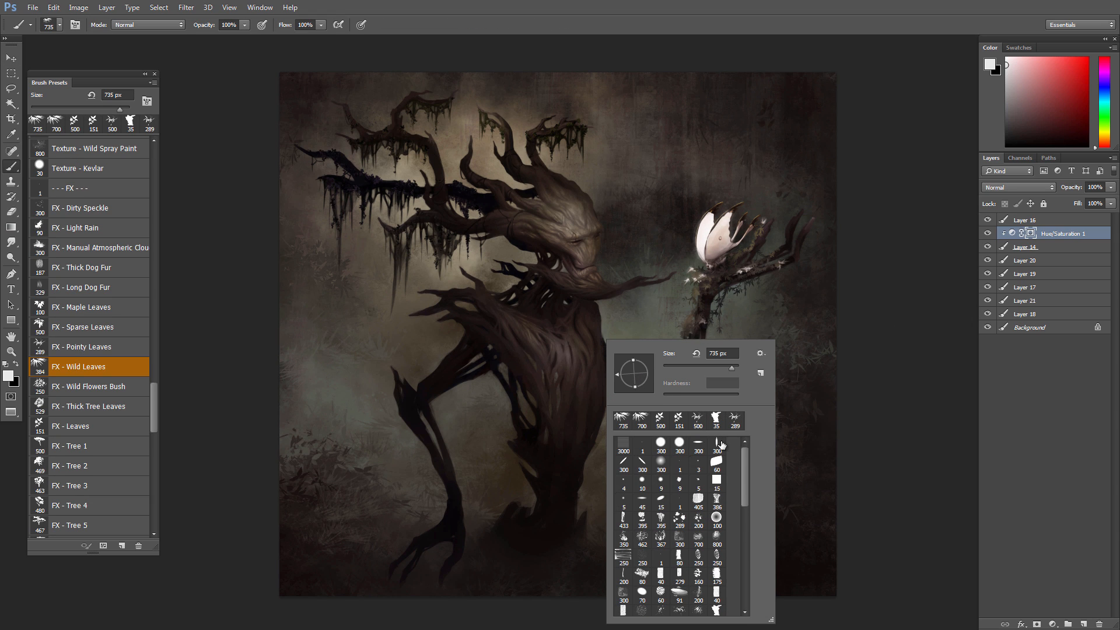
pyautogui.click(660, 460)
pyautogui.moveTo(560, 424); pyautogui.dragTo(552, 428)
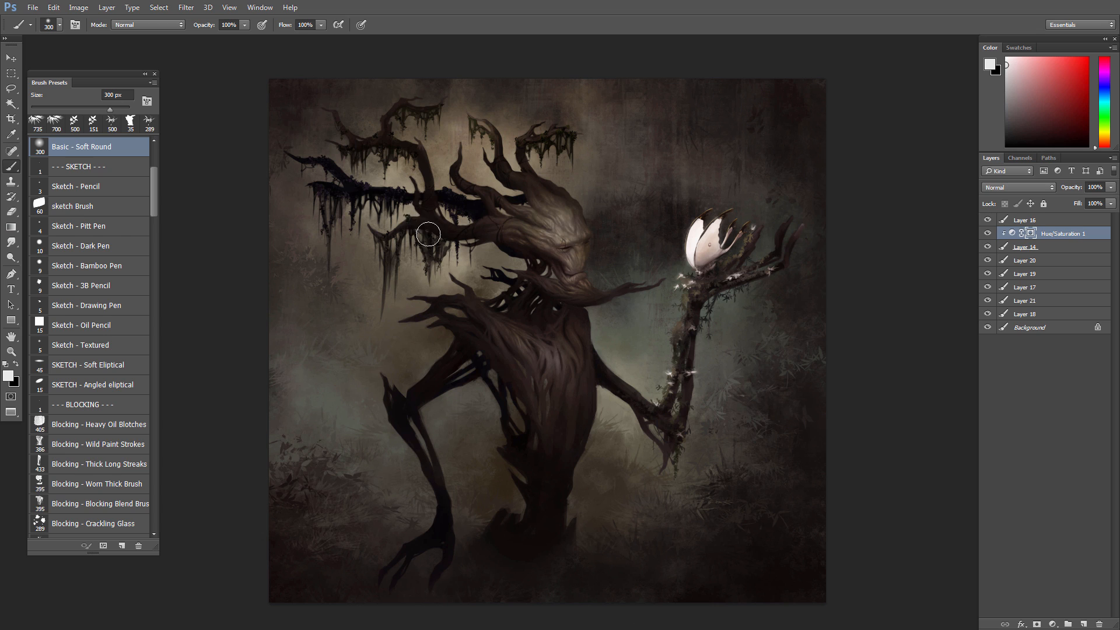
# - Enlarge the Basic - Soft Round brush to 1000 px, and set the Hue/Saturation adjustment to Saturation -29 and Lightness +2
pyautogui.press(']')
pyautogui.press(']')
pyautogui.press(']')
pyautogui.press(']')
pyautogui.press(']')
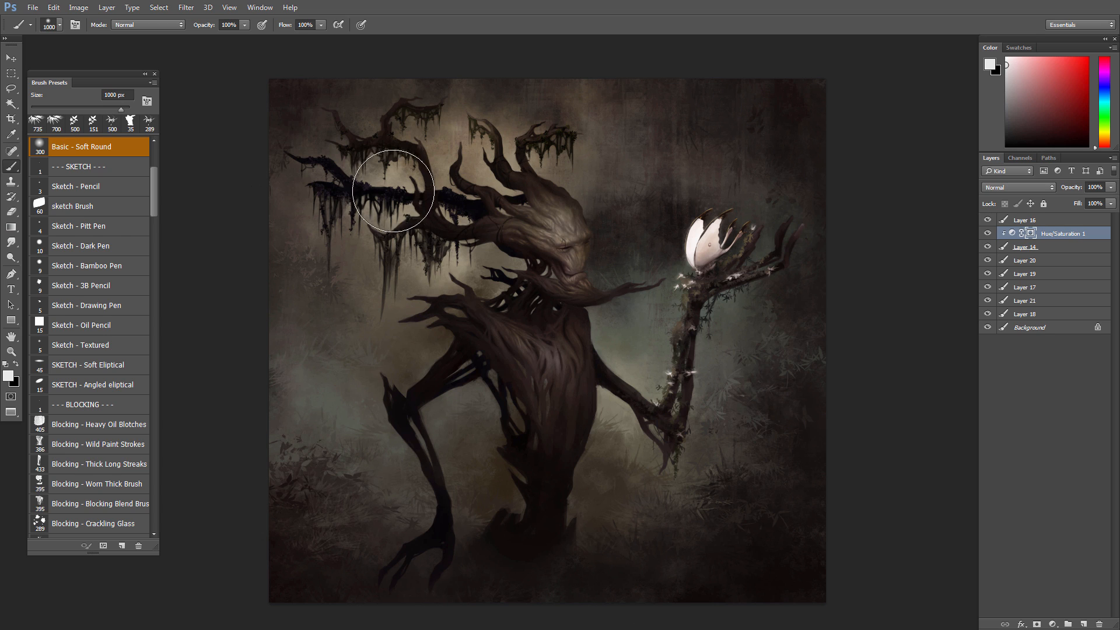
pyautogui.press(']')
pyautogui.press(']')
pyautogui.doubleClick(1010, 235)
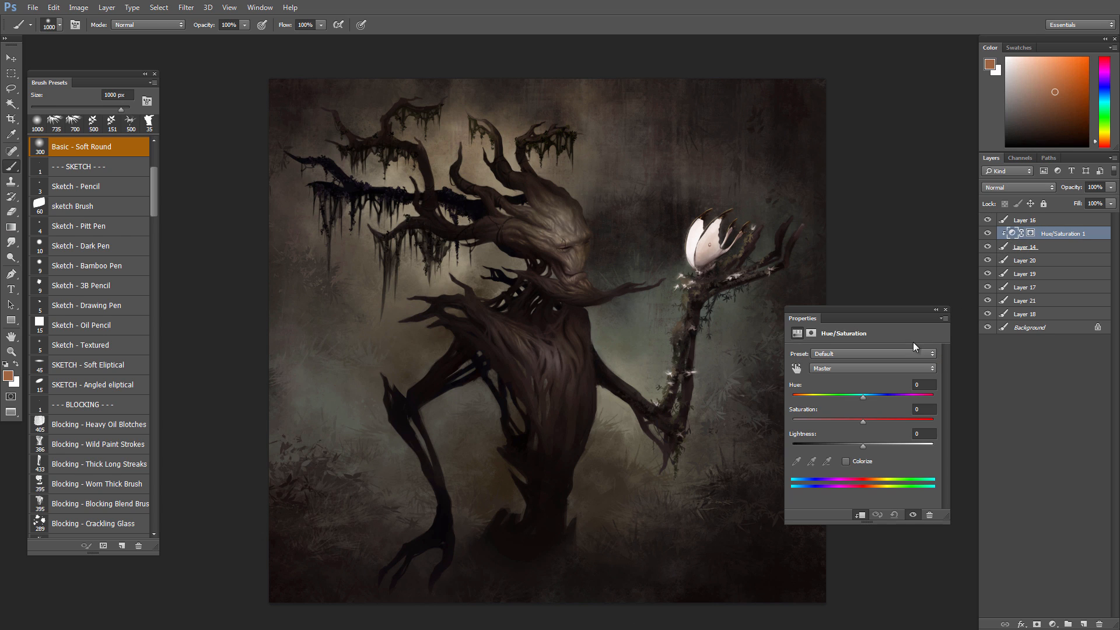
pyautogui.moveTo(842, 426); pyautogui.dragTo(865, 446)
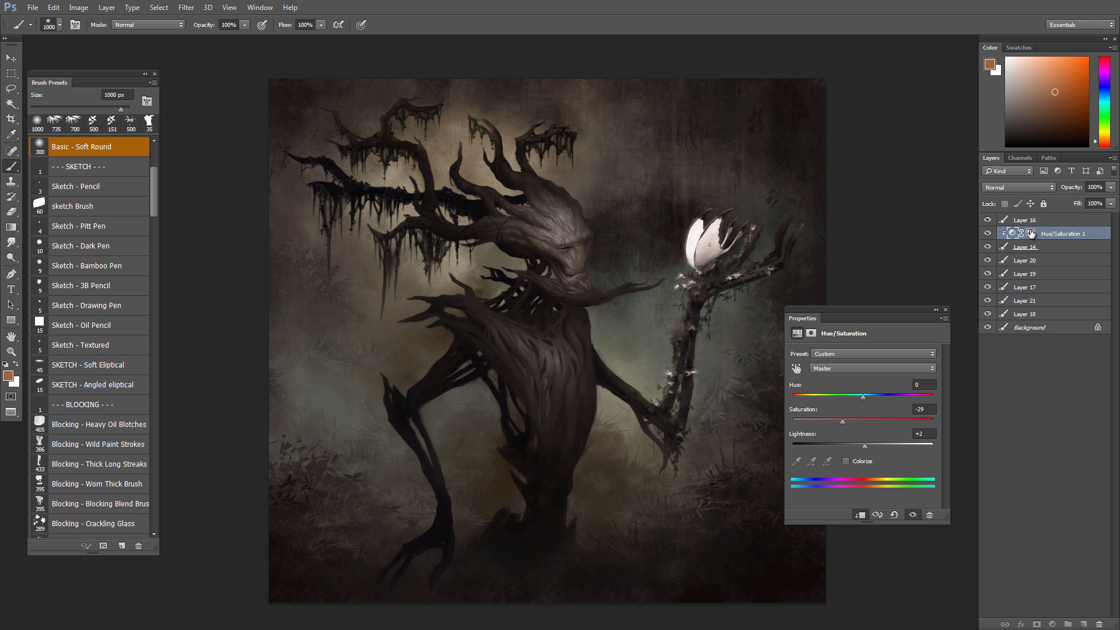
# - Invert the adjustment's layer mask and paint the effect back in white over the creature's head and antler branches
pyautogui.click(1030, 233)
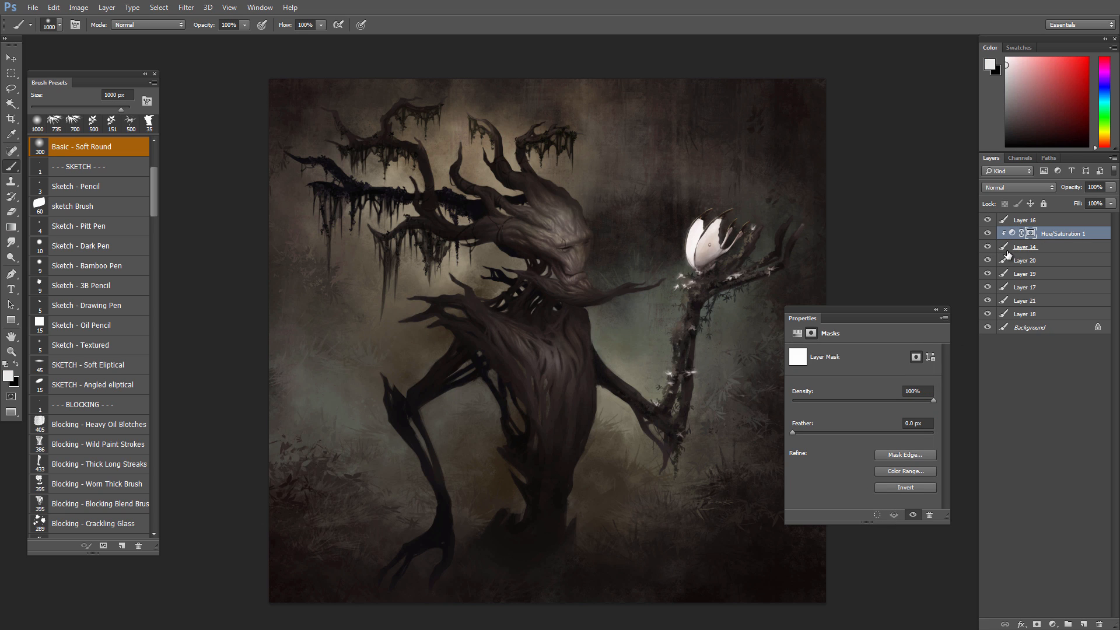
pyautogui.hotkey('ctrl', 'i')
pyautogui.click(987, 234)
# - Paint black on the adjustment mask to refine it around the branches, reducing the soft brush to 125 px, and close the mask properties
pyautogui.press('x')
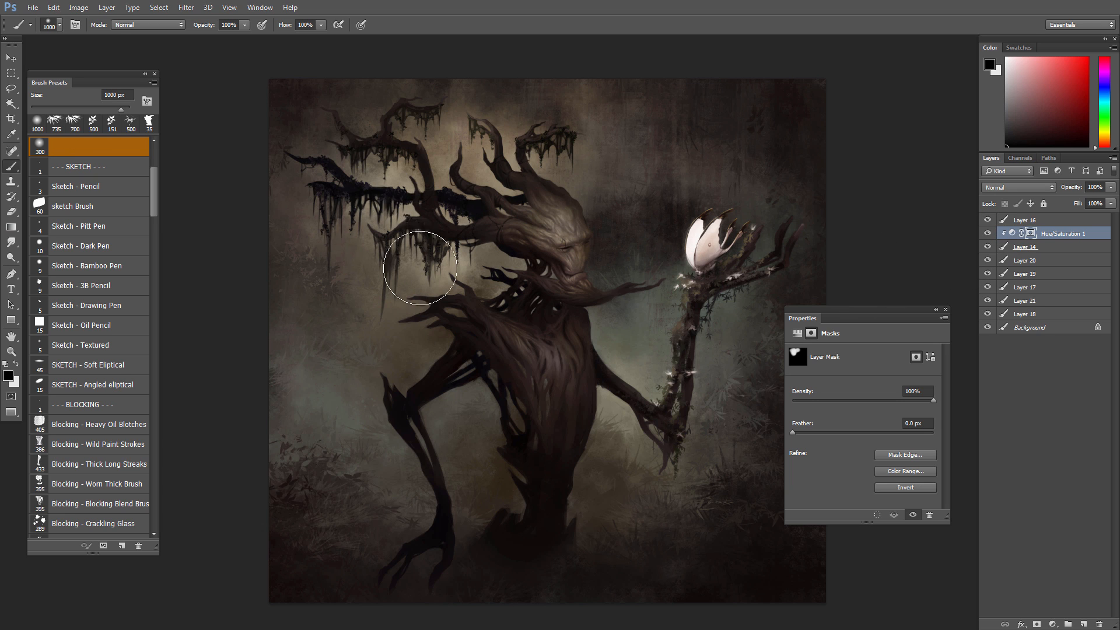
pyautogui.press('[')
pyautogui.press('[')
pyautogui.press('[')
pyautogui.press('[')
pyautogui.press('[')
pyautogui.press('[')
pyautogui.press('[')
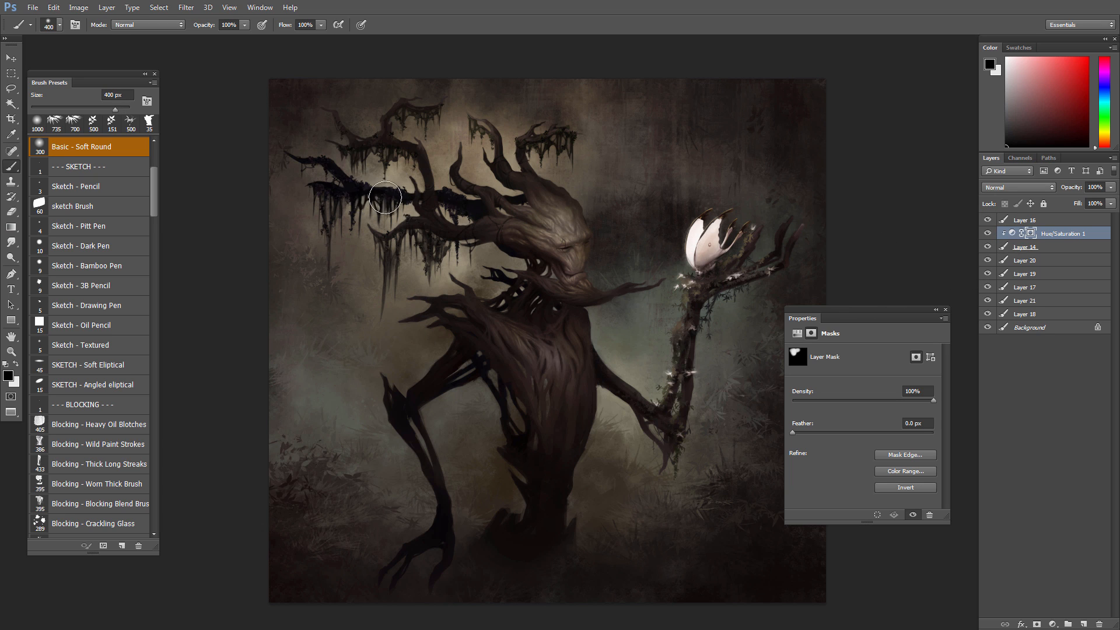
pyautogui.press('[')
pyautogui.press('[')
pyautogui.press('[')
pyautogui.press('[')
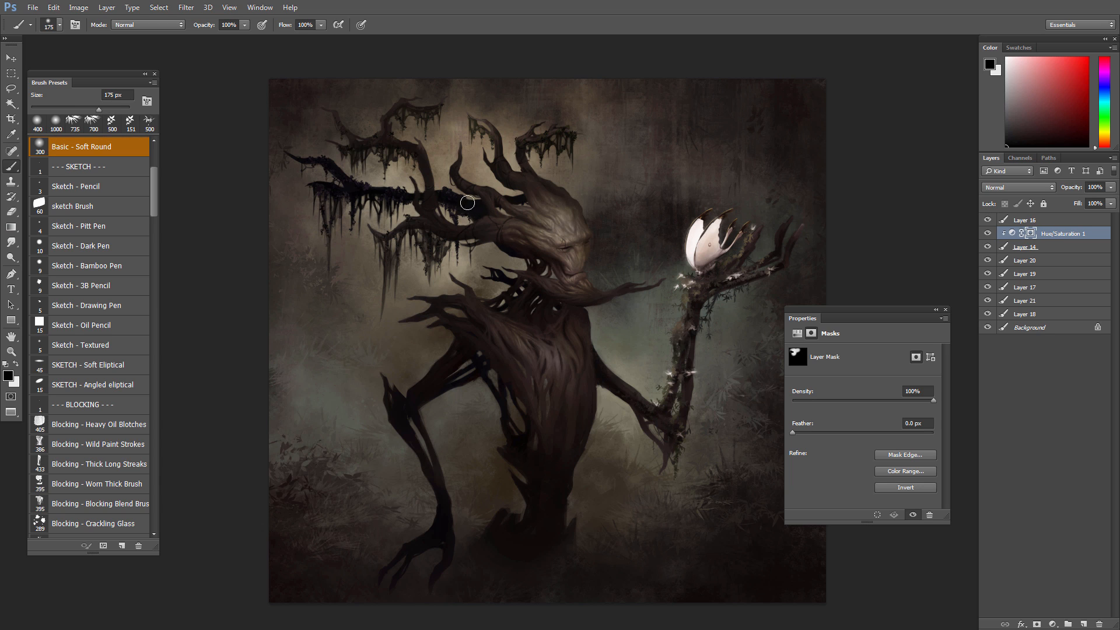
pyautogui.press('[')
pyautogui.press('[')
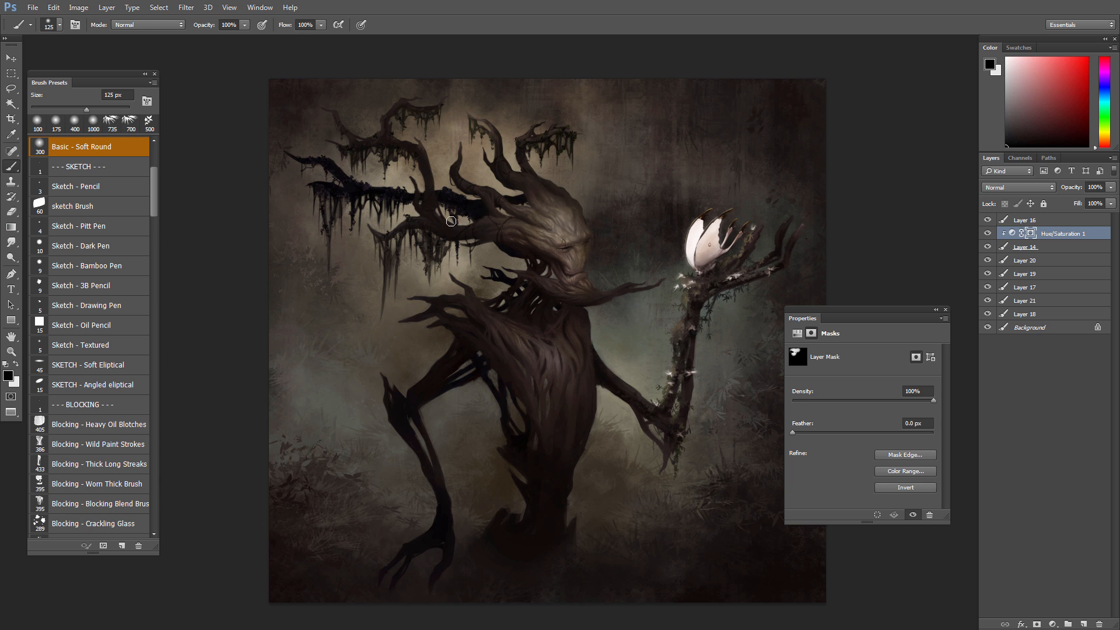
pyautogui.moveTo(578, 324); pyautogui.dragTo(673, 322)
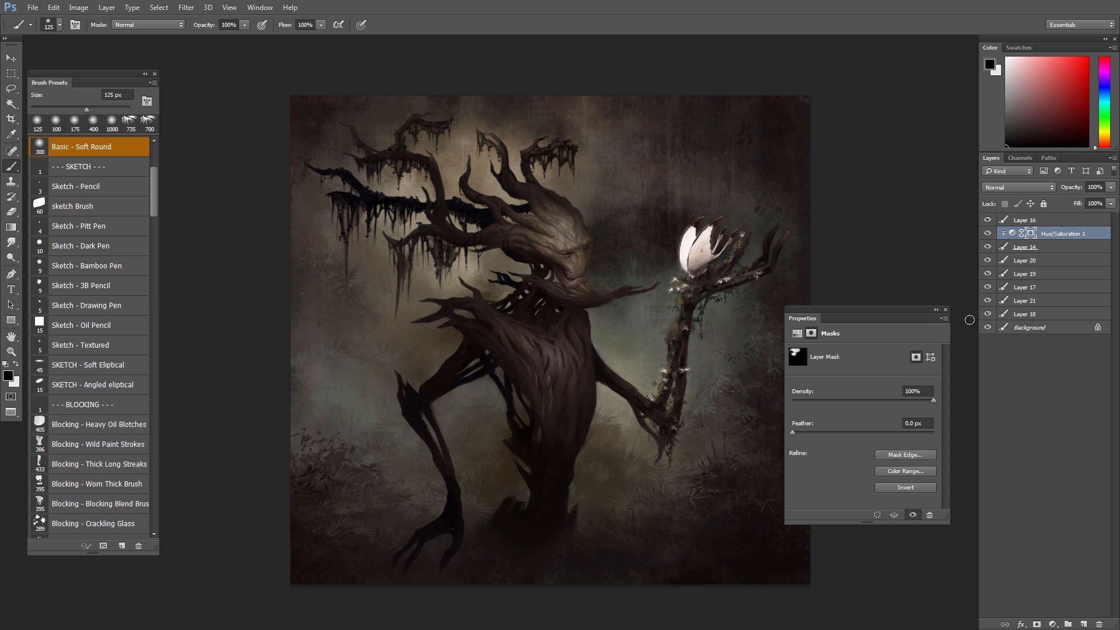
pyautogui.click(944, 311)
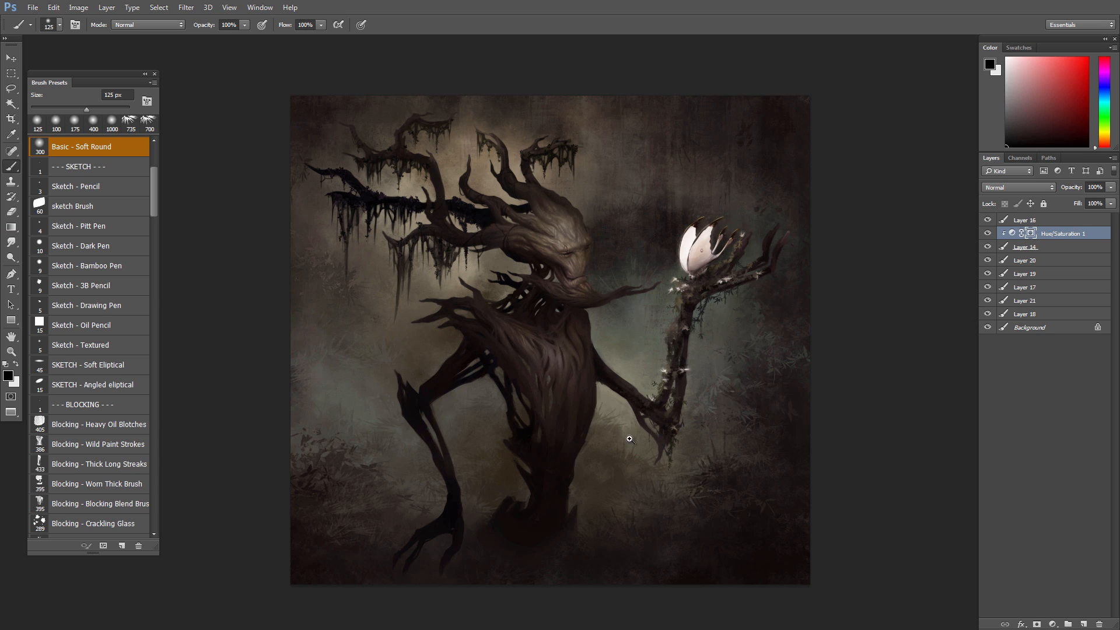
# - Check the visibility of the lower background layers, and merge Layer 19 and everything beneath it into the Background
pyautogui.click(988, 315)
pyautogui.click(990, 315)
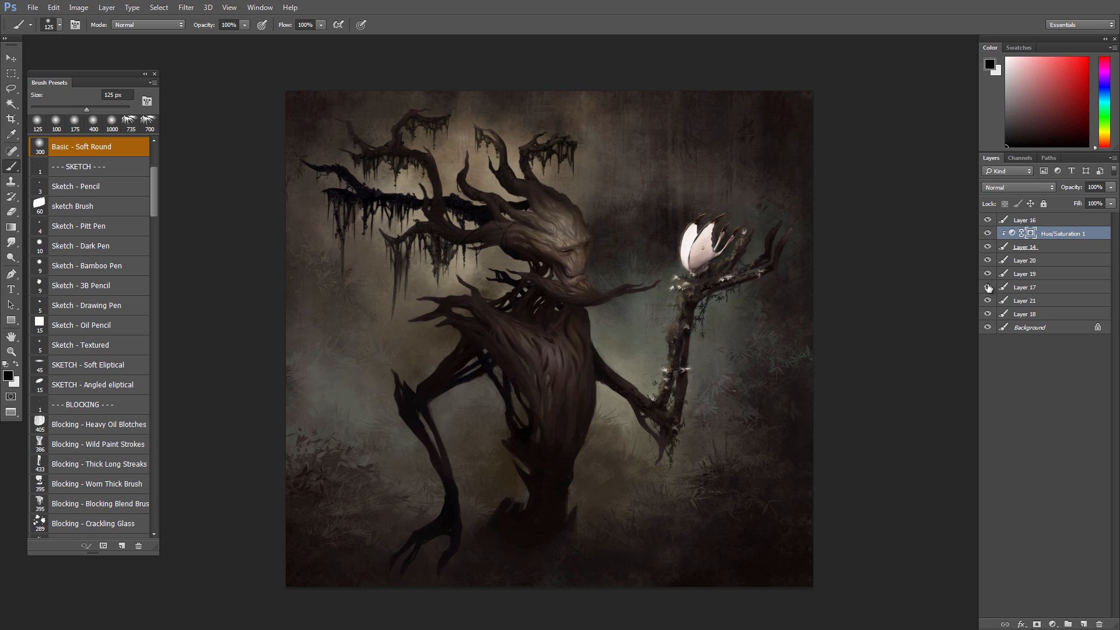
pyautogui.click(988, 286)
pyautogui.click(988, 287)
pyautogui.click(988, 275)
pyautogui.click(1011, 277)
pyautogui.keyDown('shift'); pyautogui.click(1026, 328); pyautogui.keyUp('shift')
pyautogui.hotkey('ctrl', 'e')
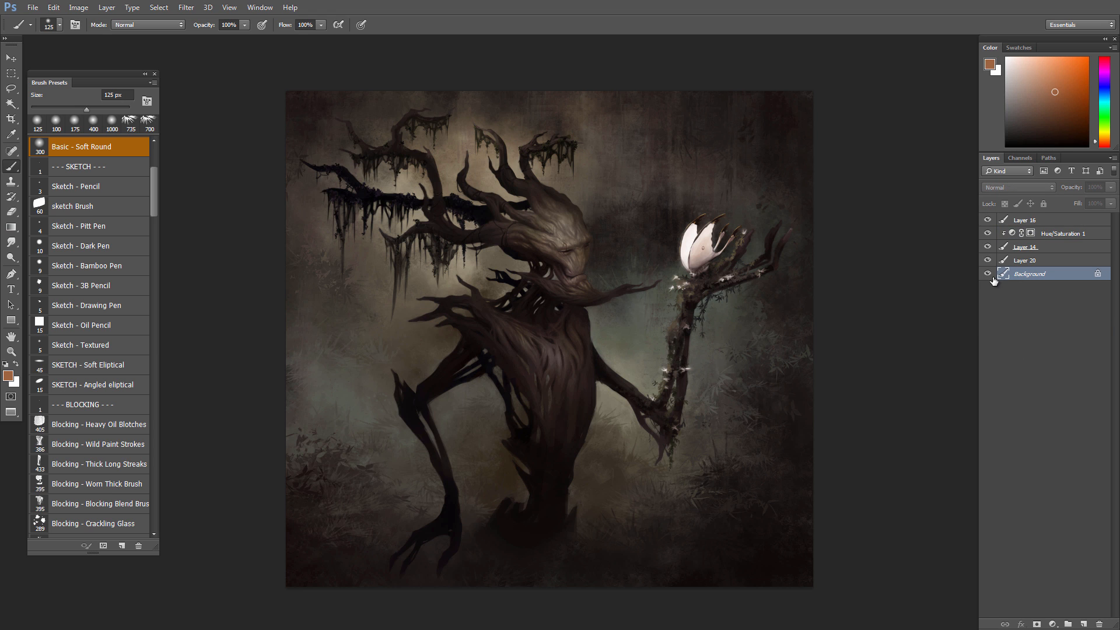
# - Merge Layer 20 into the Background, toggling the Background's visibility to check it
pyautogui.click(992, 278)
pyautogui.click(988, 277)
pyautogui.click(1008, 264)
pyautogui.hotkey('ctrl', 'e')
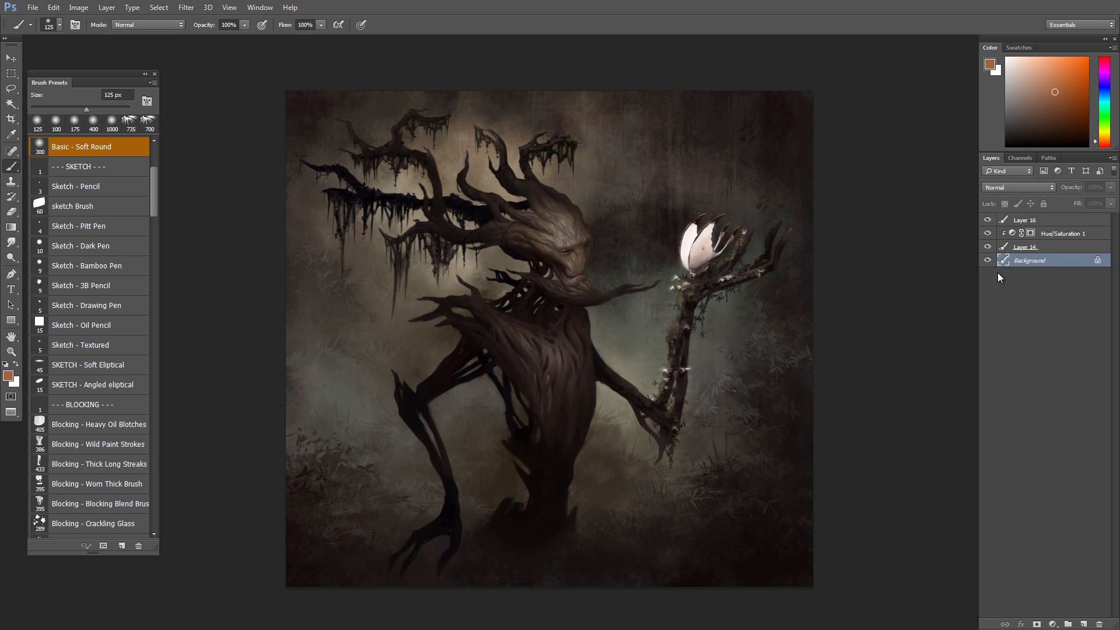
pyautogui.click(987, 260)
pyautogui.click(988, 261)
pyautogui.scroll(1, 672, 362)
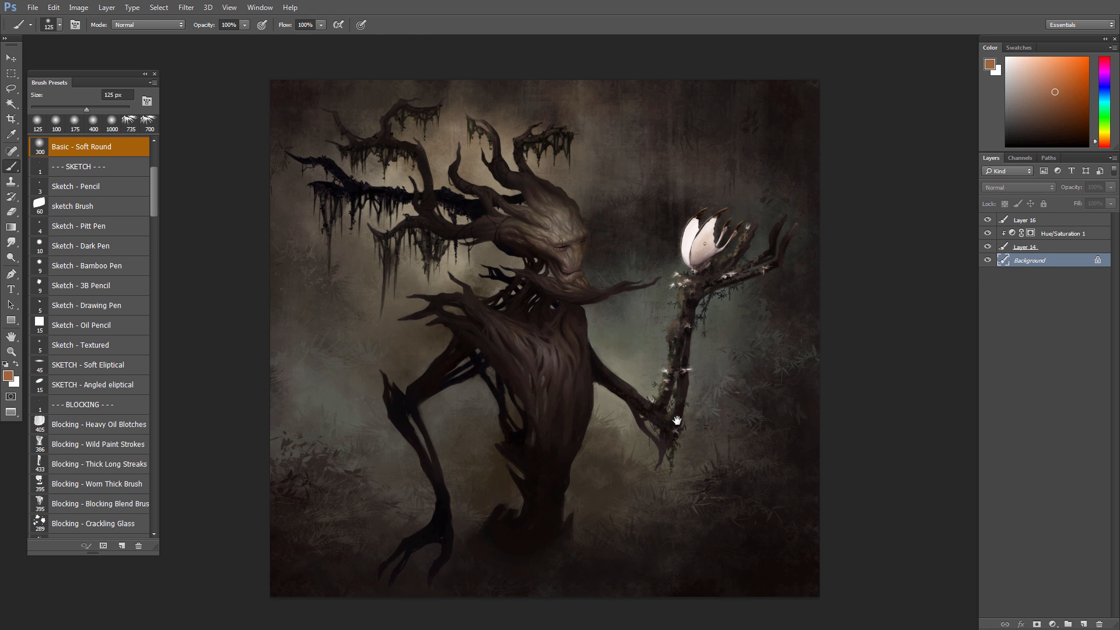
pyautogui.press('v')
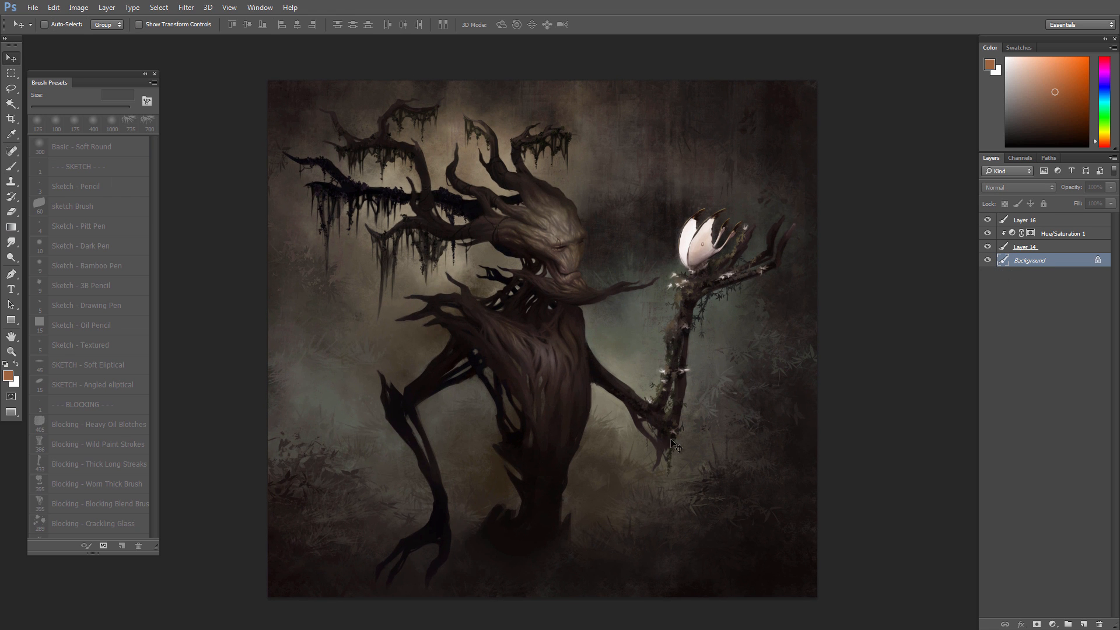
pyautogui.scroll(-2, 737, 419)
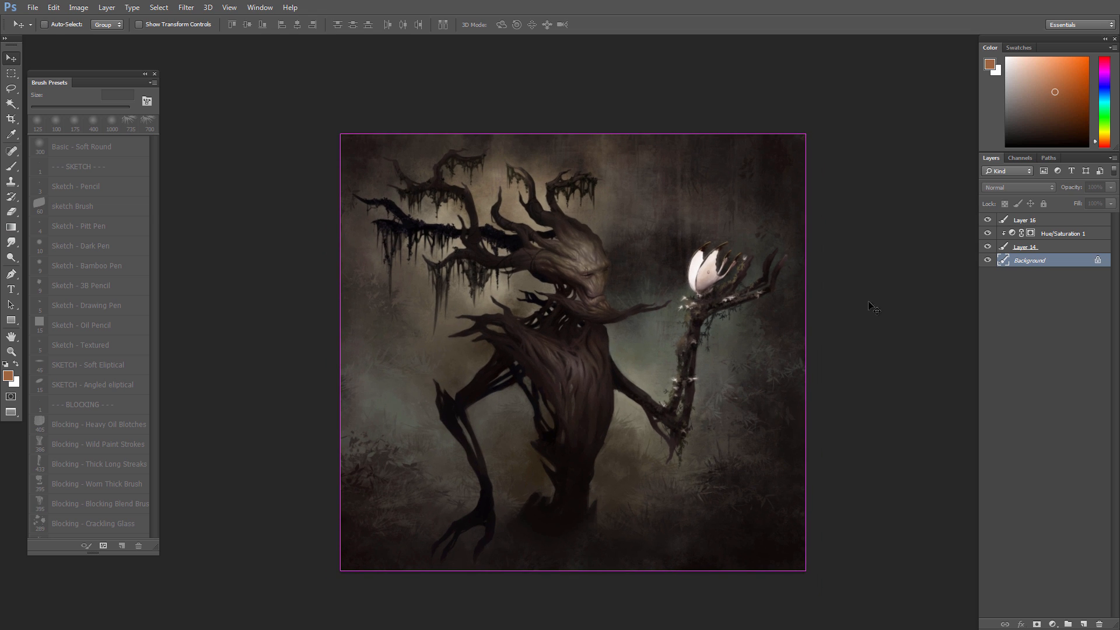
# - Add a new layer above the Background and choose the BLOCKING - Bold Block Texture brush with a colour sampled from the backdrop
pyautogui.press('b')
pyautogui.click(1083, 624)
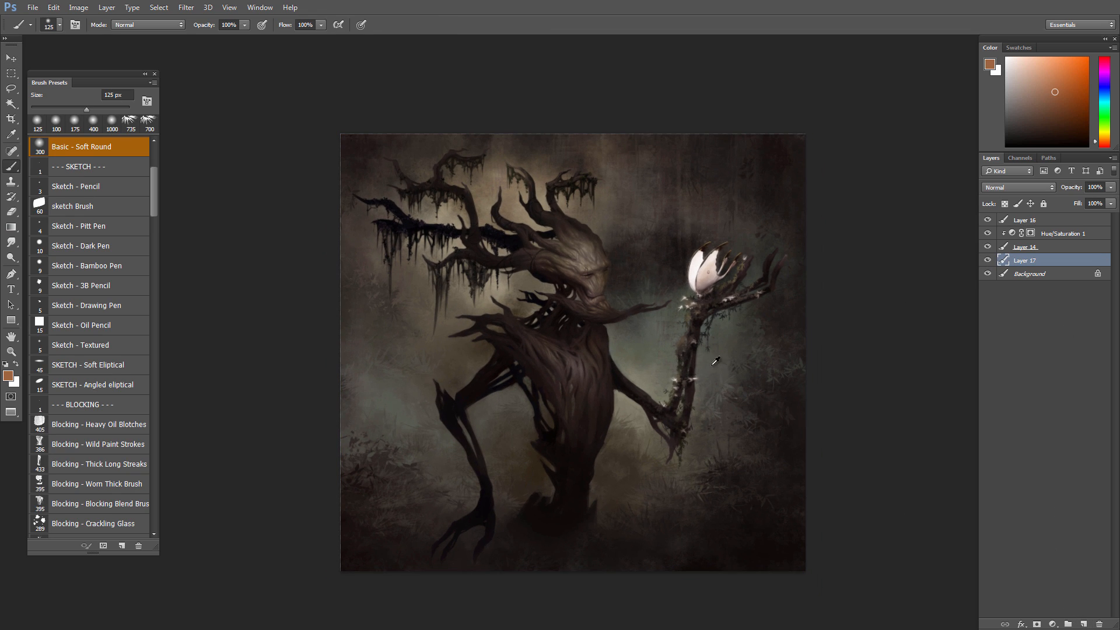
pyautogui.keyDown('alt'); pyautogui.click(723, 345); pyautogui.keyUp('alt')
pyautogui.moveTo(154, 189); pyautogui.dragTo(150, 246)
pyautogui.click(117, 320)
pyautogui.scroll(-1, 755, 369)
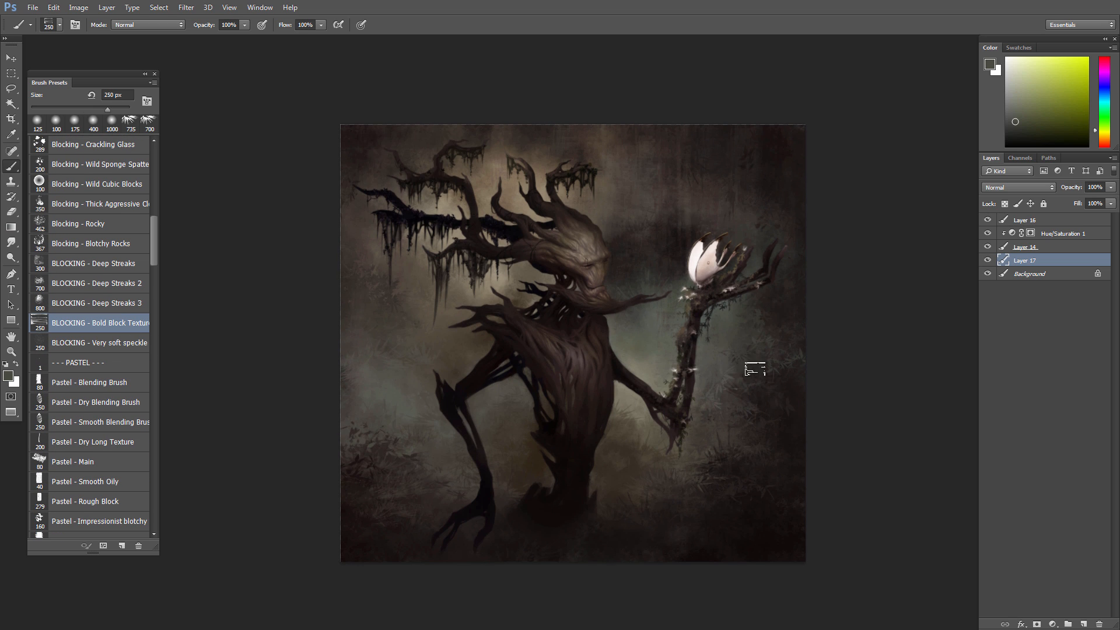
# - Paint textured vertical streaks across the backdrop on Layer 17 with the brush at 1000 px, using grey-green and dark brown sampled from the painting
pyautogui.keyDown('alt'); pyautogui.click(671, 304); pyautogui.keyUp('alt')
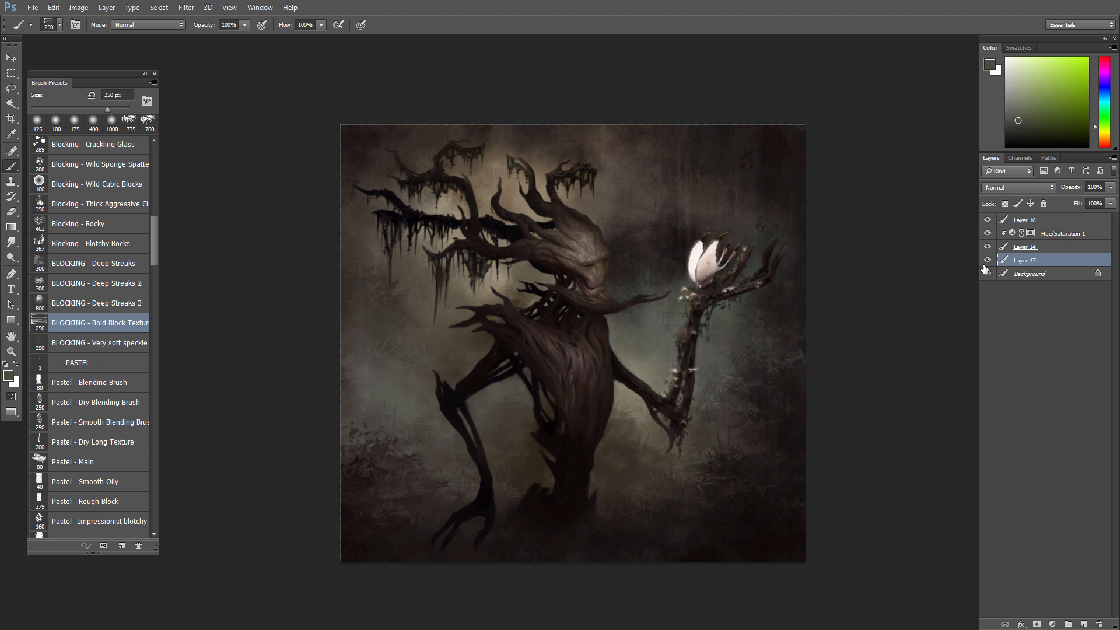
pyautogui.press(']')
pyautogui.press(']')
pyautogui.press(']')
pyautogui.press(']')
pyautogui.press(']')
pyautogui.press(']')
pyautogui.press(']')
pyautogui.press(']')
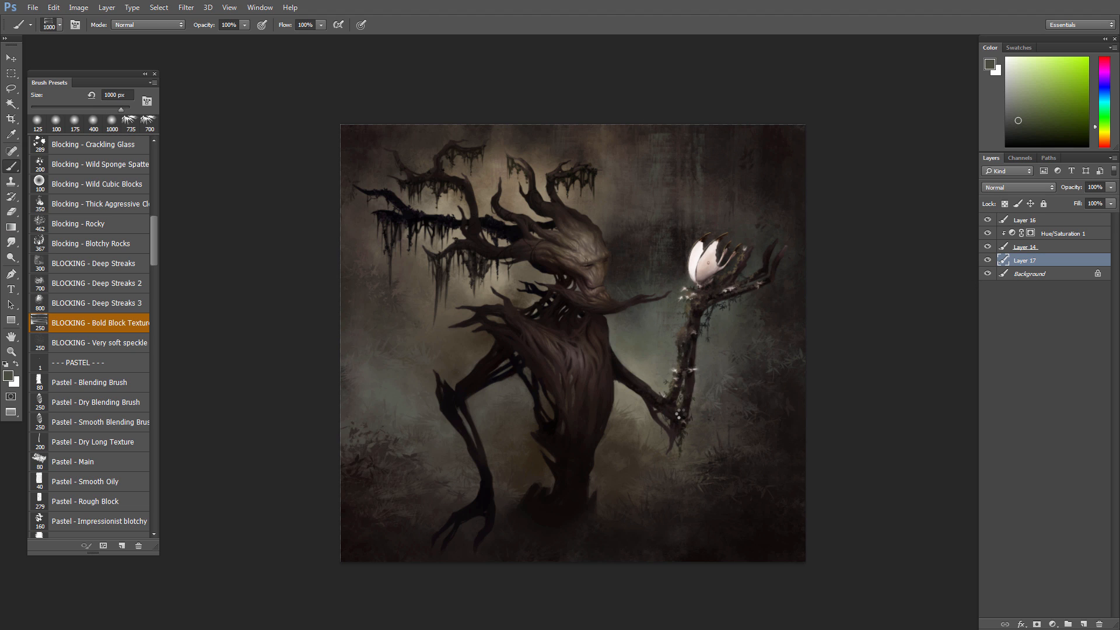
pyautogui.moveTo(691, 414)
pyautogui.mouseDown()
pyautogui.moveTo(688, 108)
pyautogui.moveTo(671, 543)
pyautogui.moveTo(670, 409)
pyautogui.mouseUp()
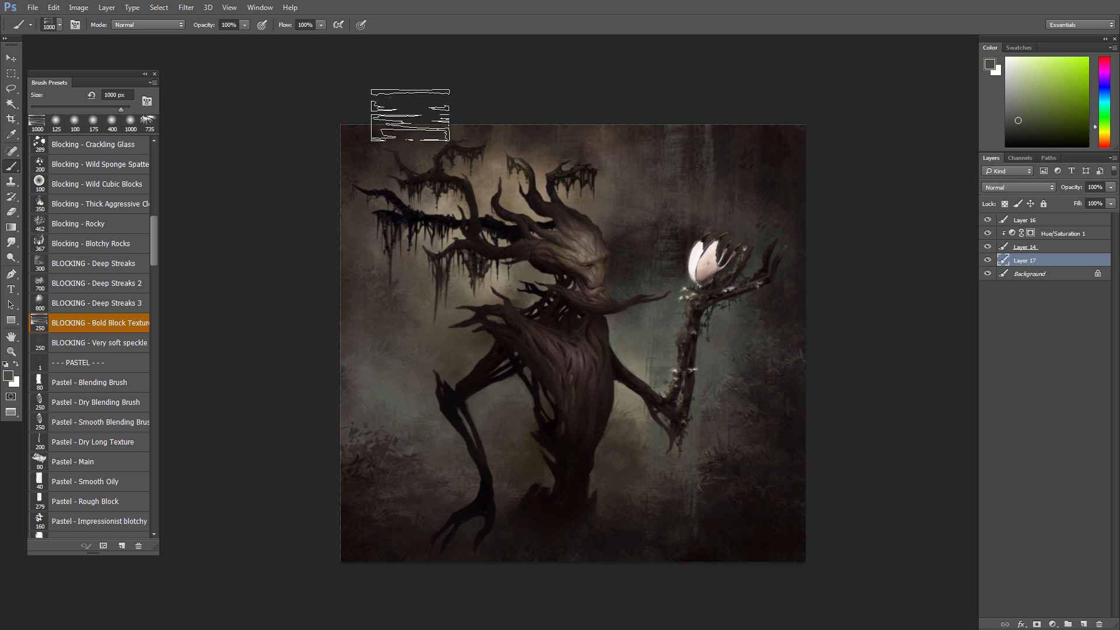
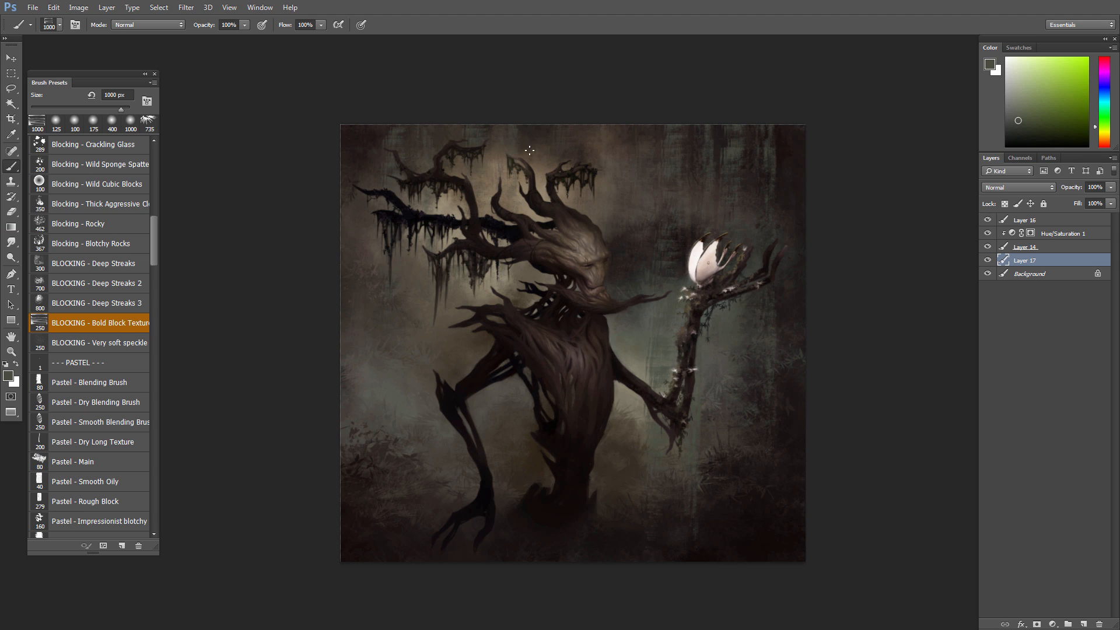
pyautogui.keyDown('alt'); pyautogui.click(583, 135); pyautogui.keyUp('alt')
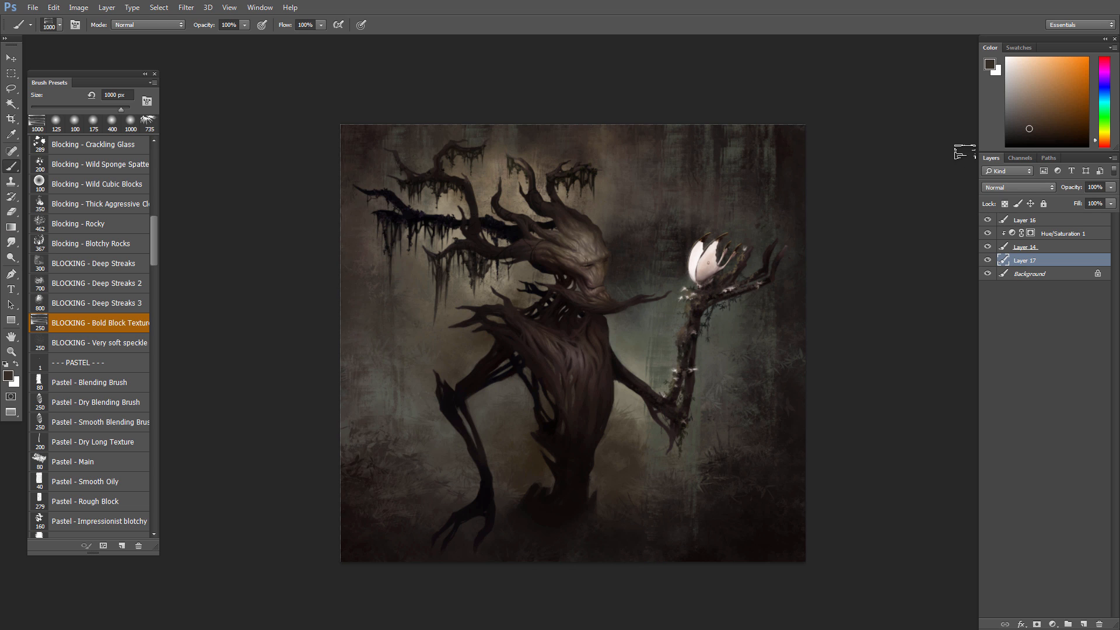
# - Preview the streaks on Layer 17 in successive blend modes from Darken through Luminosity
pyautogui.click(1002, 186)
pyautogui.click(1002, 185)
pyautogui.press('Down')
pyautogui.press('Down')
pyautogui.press('Down')
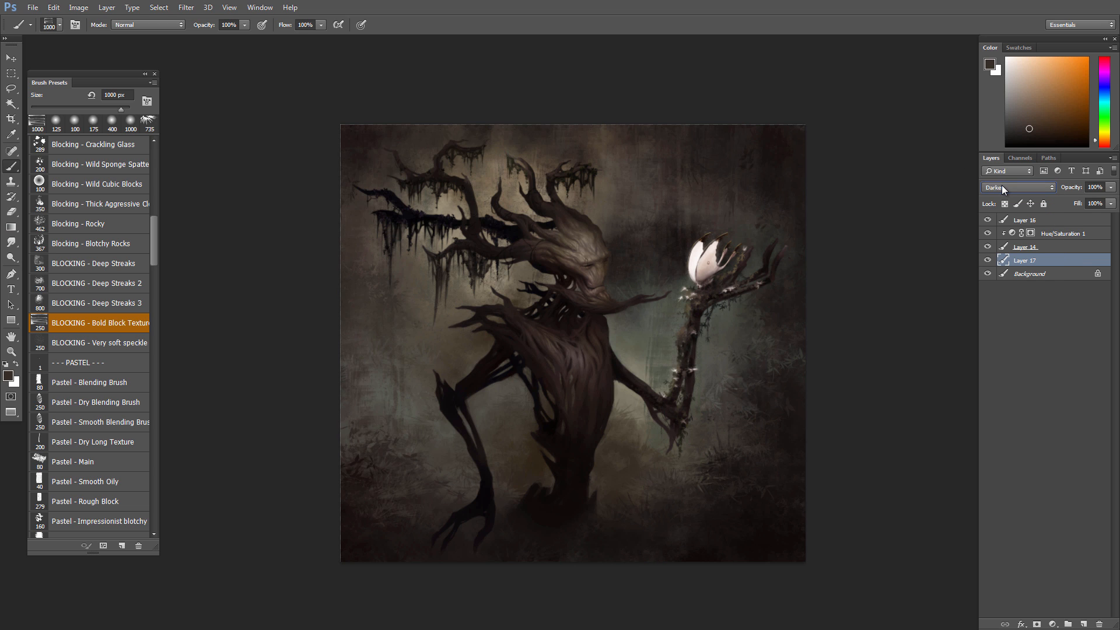
pyautogui.press('Down')
pyautogui.press('Down')
pyautogui.press('Down')
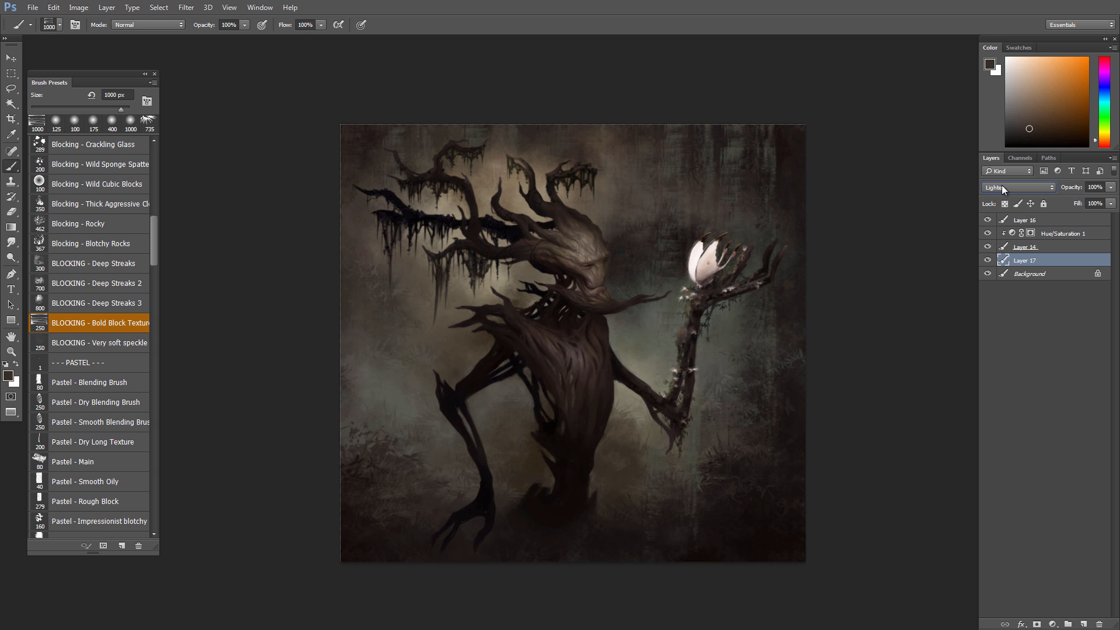
pyautogui.press('Down')
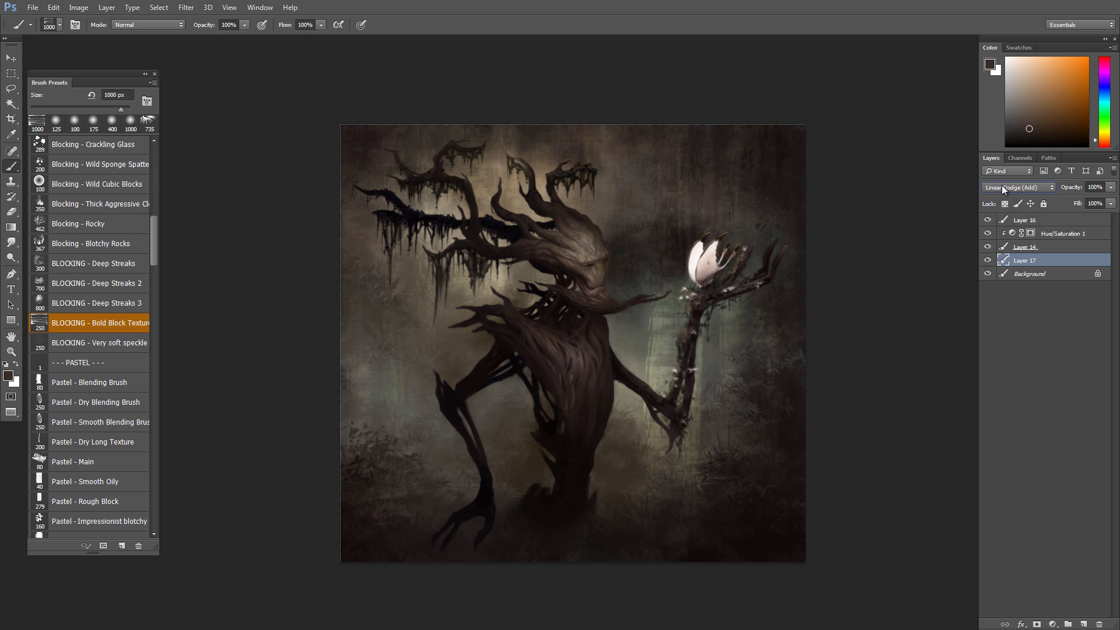
pyautogui.press('Down')
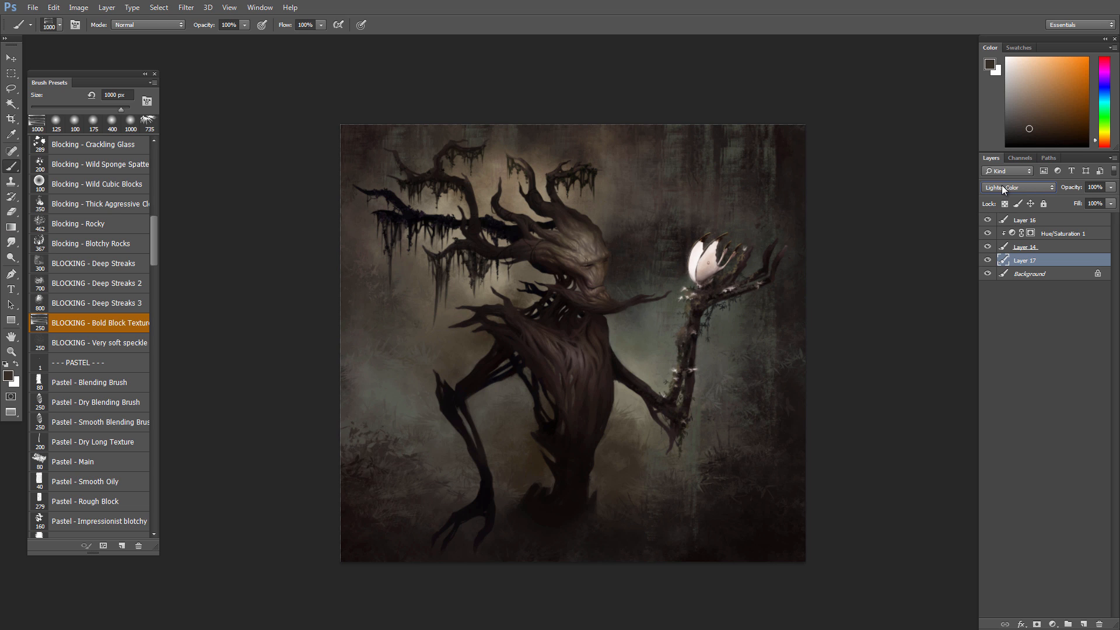
pyautogui.press('Down')
pyautogui.press('Down')
pyautogui.press('Down')
pyautogui.press('Down')
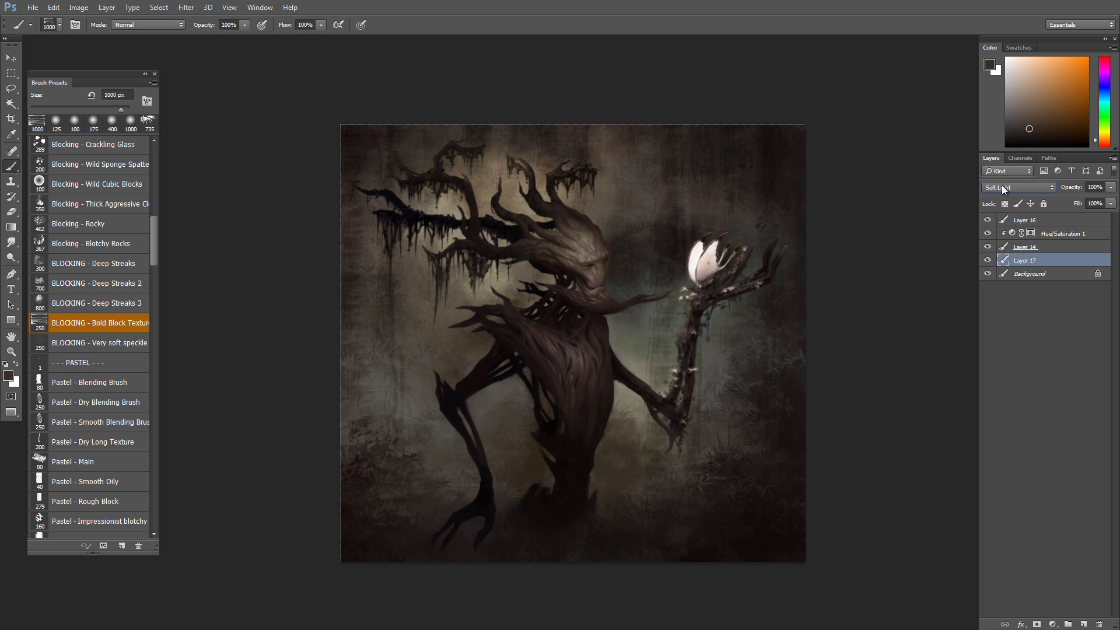
pyautogui.press('Down')
pyautogui.press('Down')
pyautogui.press('Down')
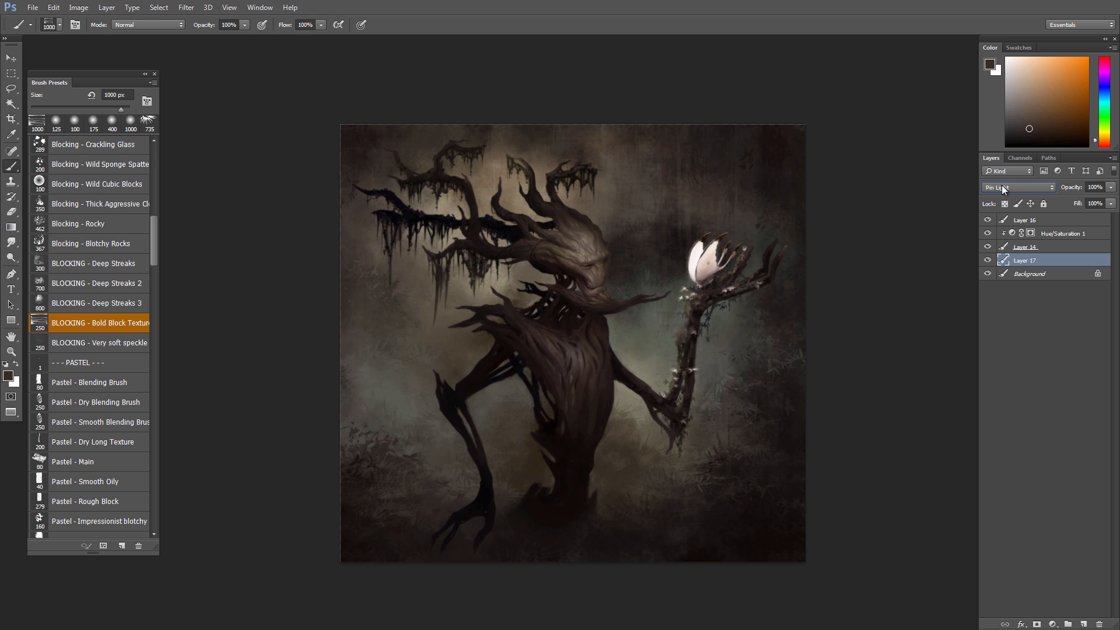
pyautogui.press('Down')
pyautogui.press('Down')
pyautogui.press('Down')
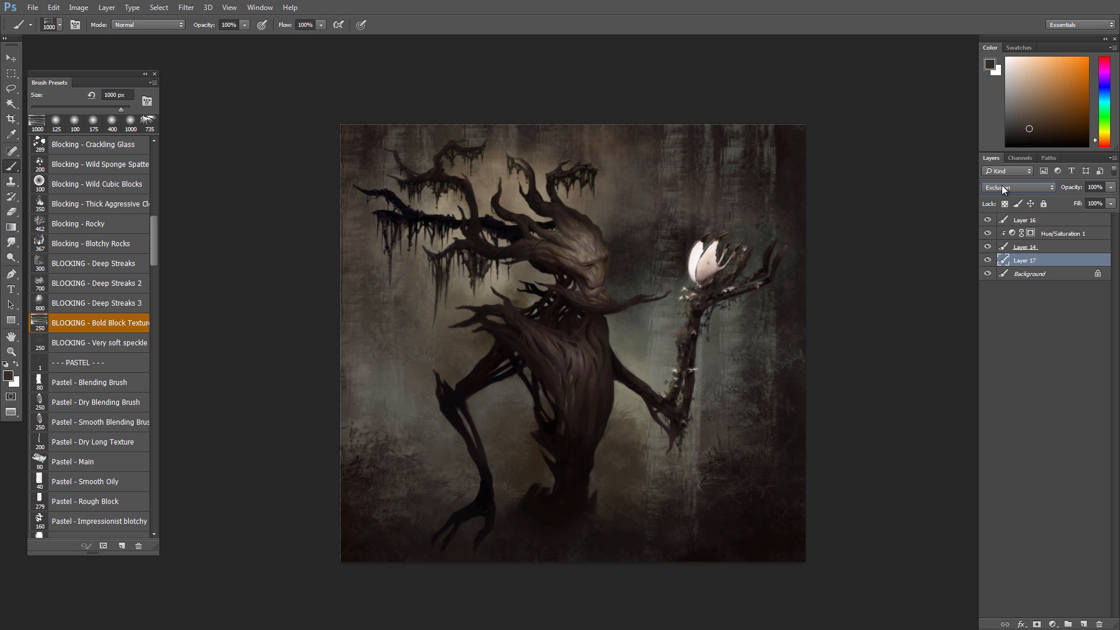
pyautogui.press('Down')
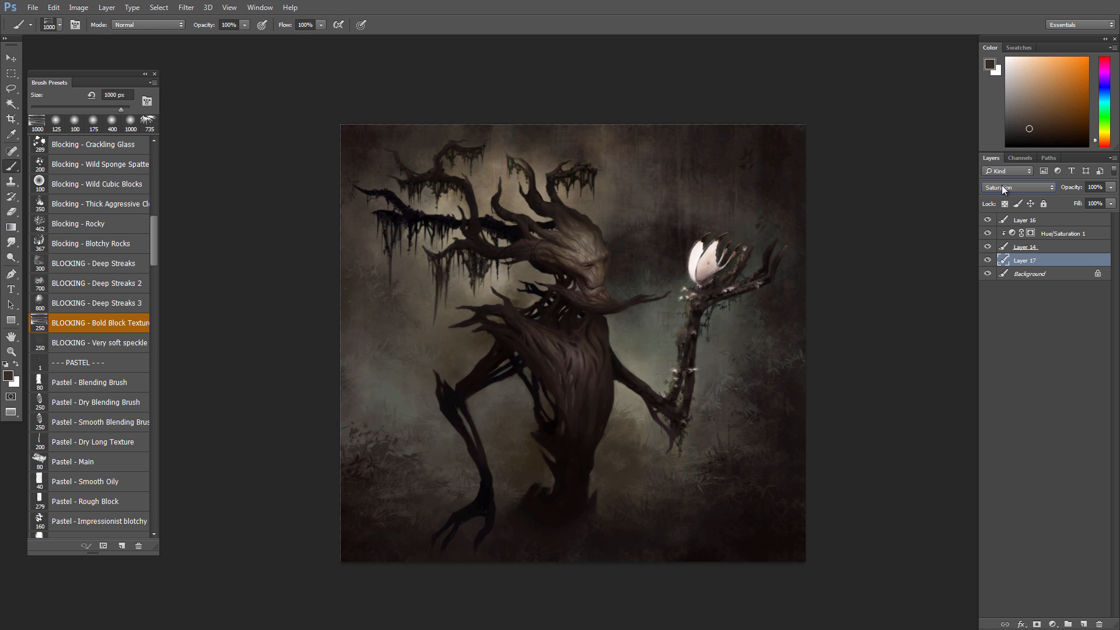
pyautogui.press('Down')
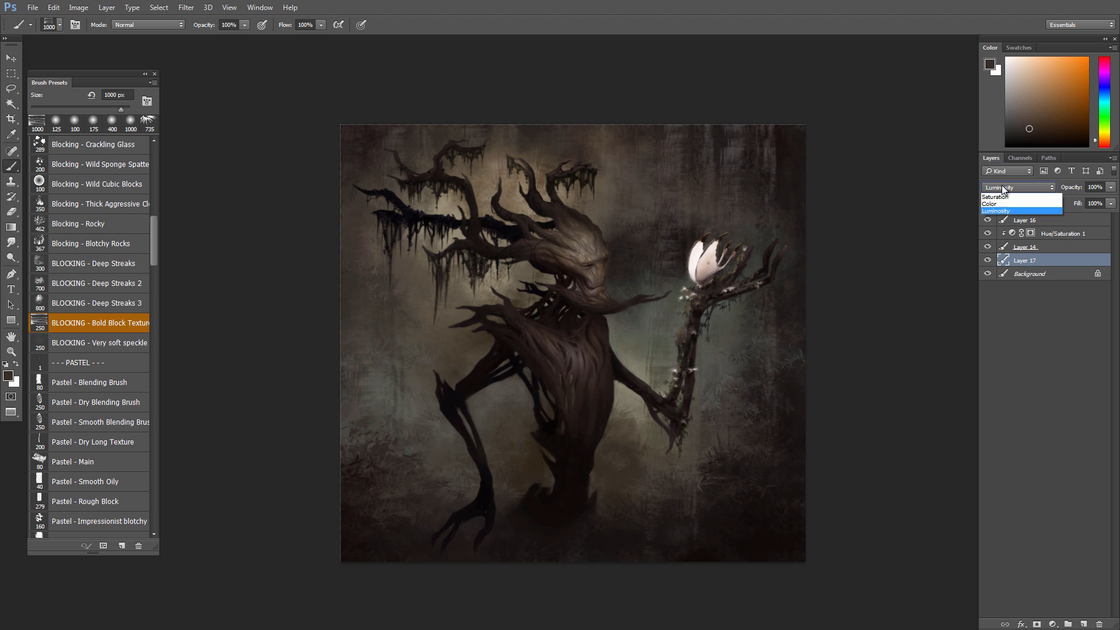
# - Set Layer 17's blend mode to Lighten and lower its opacity to 35%
pyautogui.click(1002, 184)
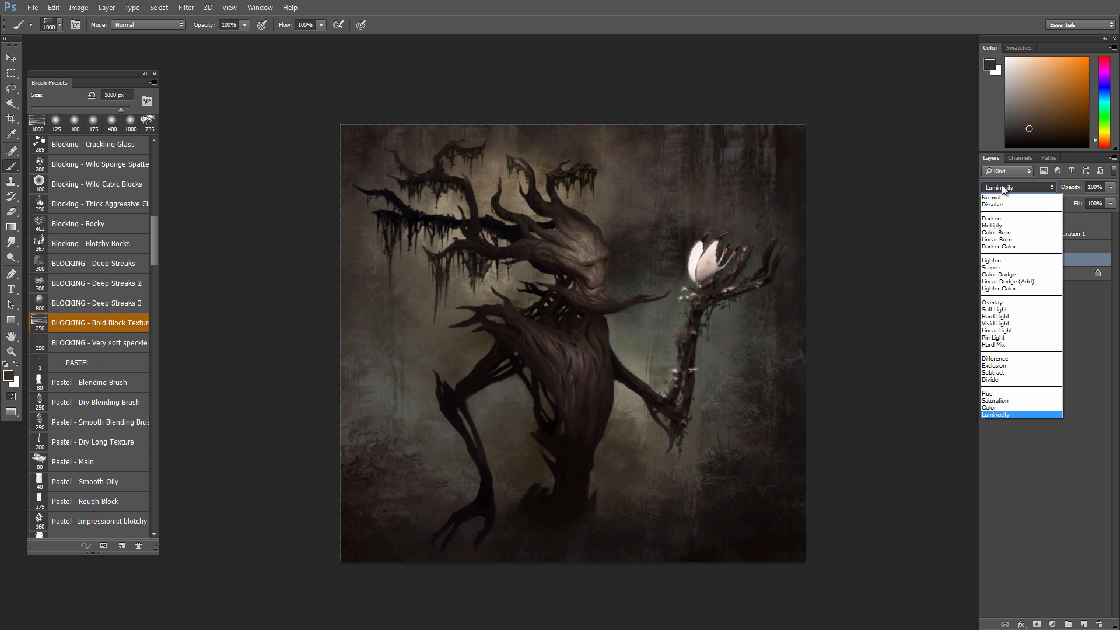
pyautogui.click(1005, 260)
pyautogui.click(1111, 187)
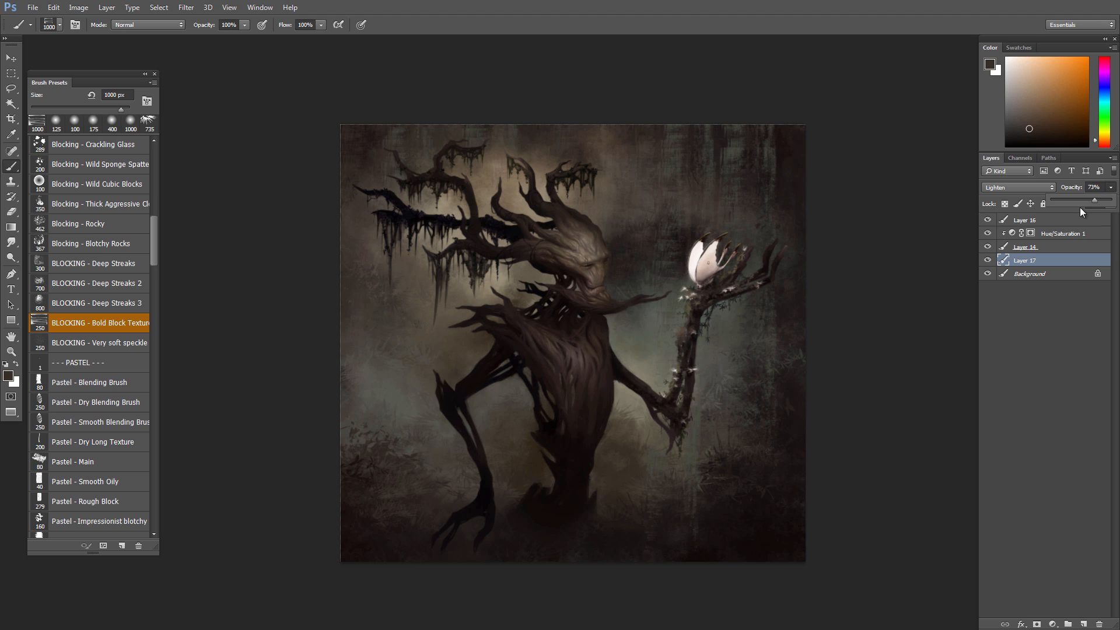
pyautogui.moveTo(1079, 207); pyautogui.dragTo(1072, 209)
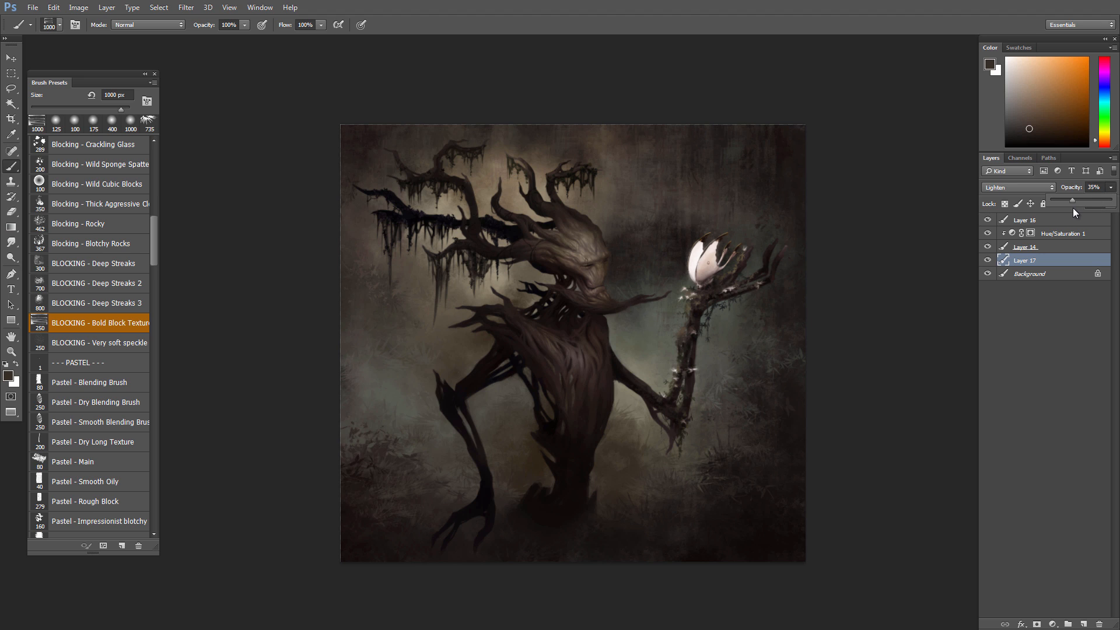
# - Shift Layer 17's streaks slightly to the right with the Move tool and toggle the layer's visibility to compare
pyautogui.click(986, 262)
pyautogui.click(986, 261)
pyautogui.click(986, 260)
pyautogui.press('v')
pyautogui.moveTo(729, 193); pyautogui.dragTo(750, 194)
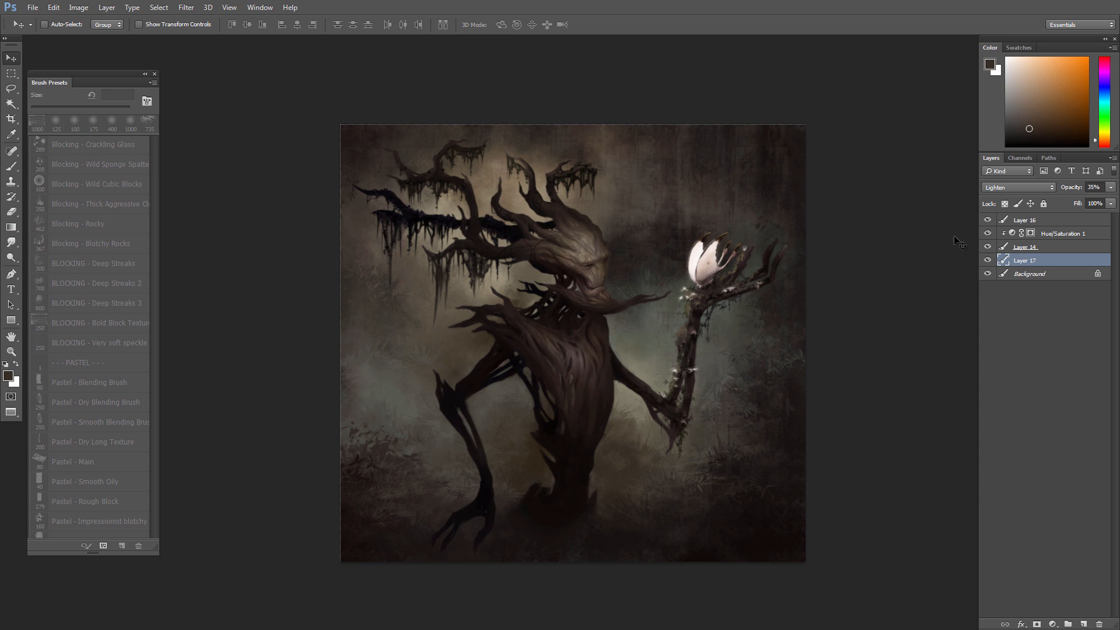
pyautogui.click(986, 259)
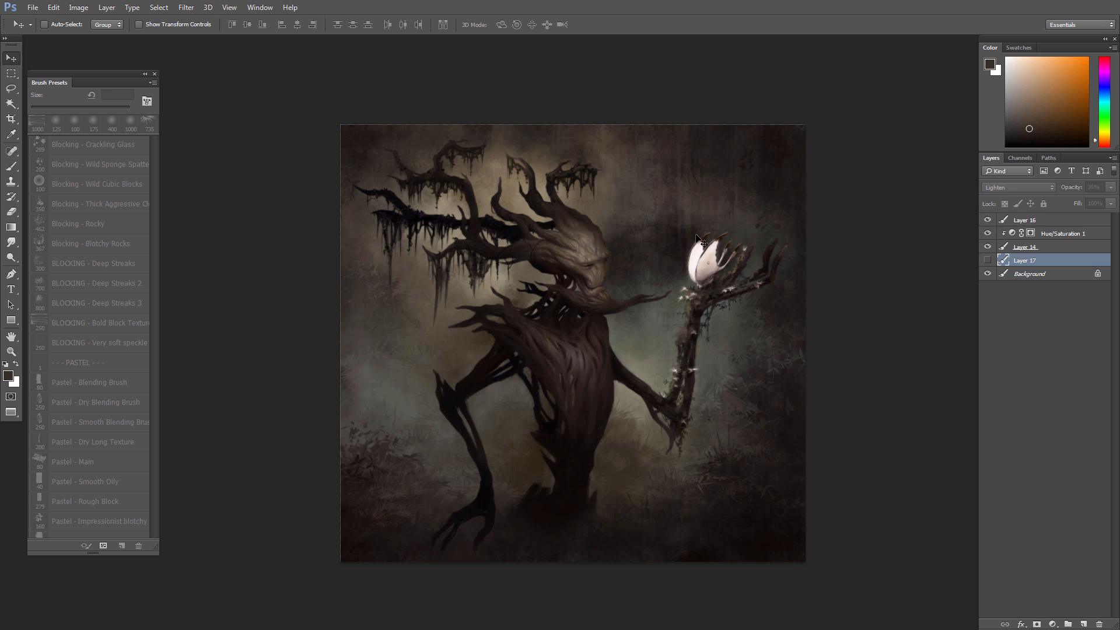
pyautogui.click(987, 260)
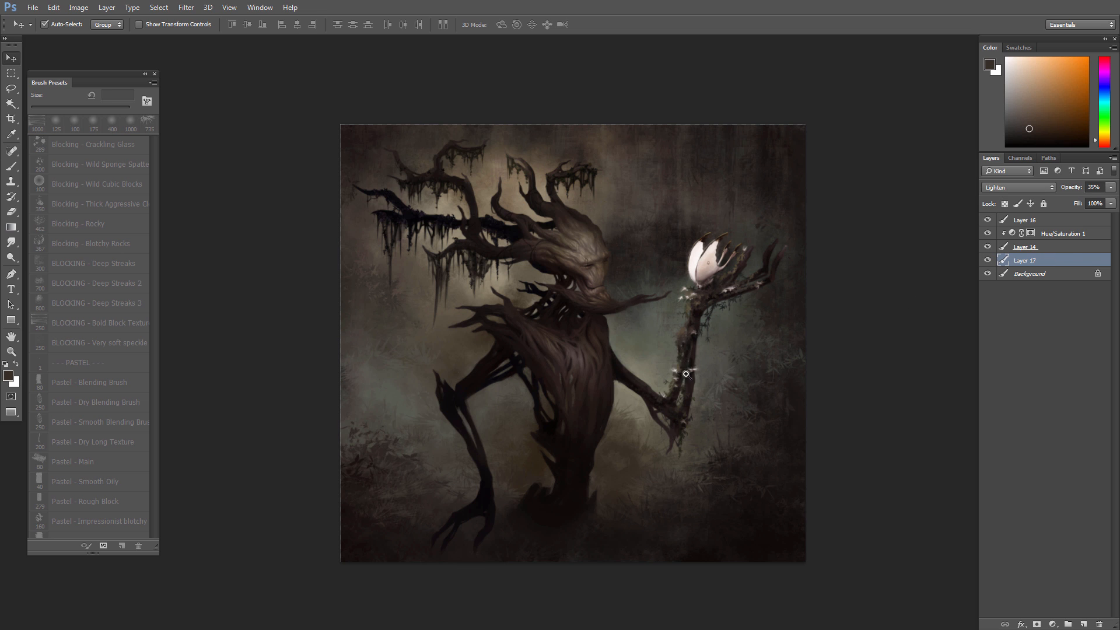
# - Examine the whole painting with Layer 17 hidden and shown to judge the effect of the backdrop streaks
pyautogui.moveTo(686, 374)
pyautogui.mouseDown()
pyautogui.moveTo(665, 354)
pyautogui.moveTo(677, 362)
pyautogui.mouseUp()
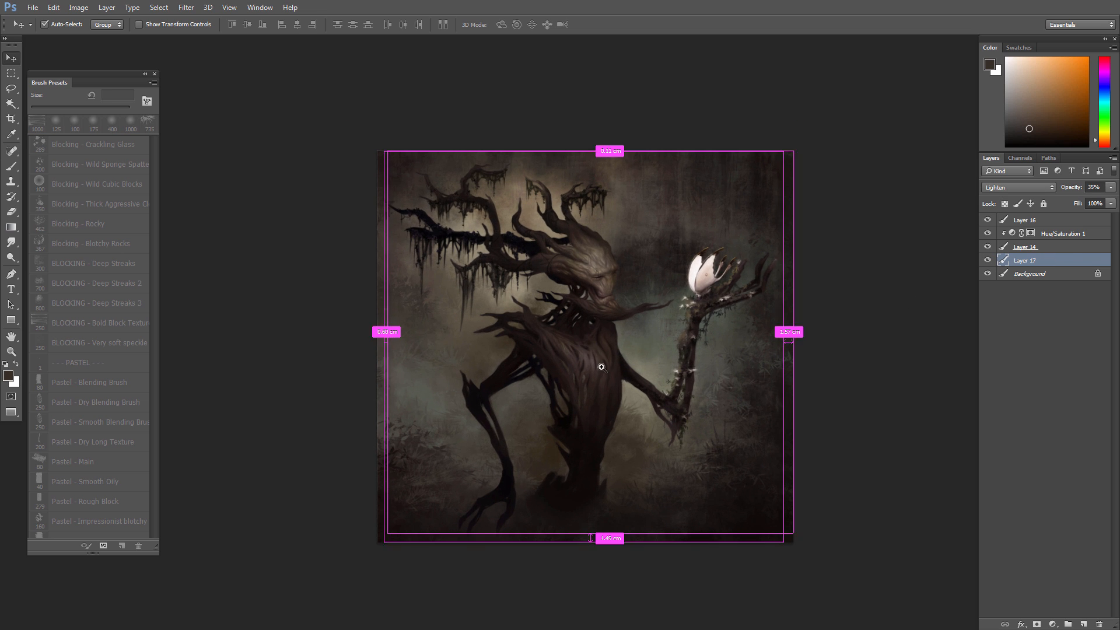
pyautogui.moveTo(601, 367); pyautogui.dragTo(625, 370)
pyautogui.click(987, 261)
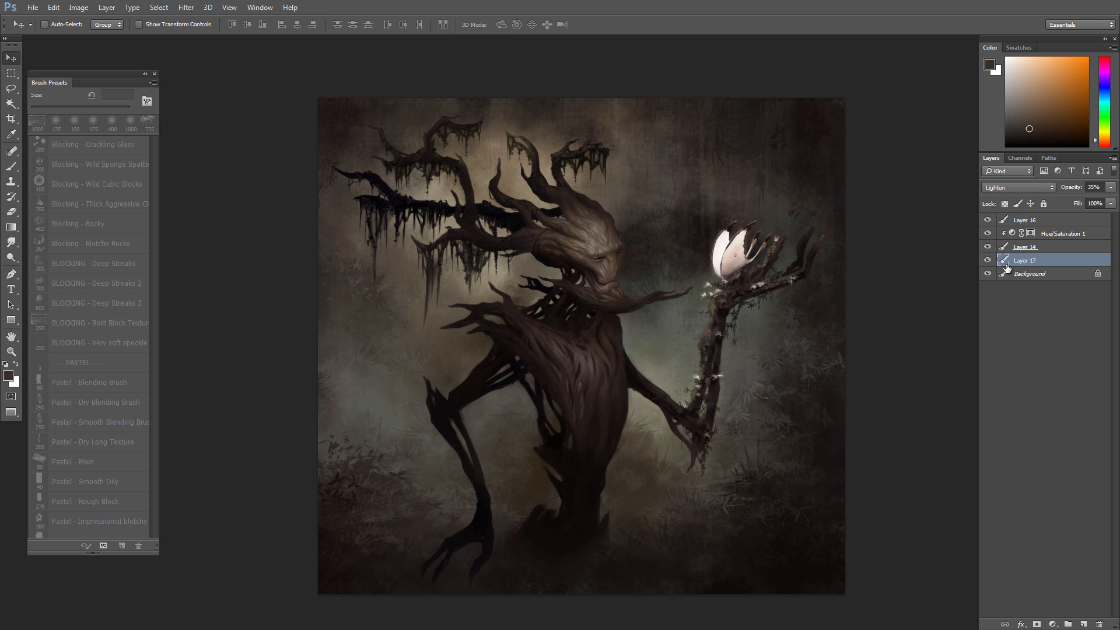
pyautogui.click(989, 262)
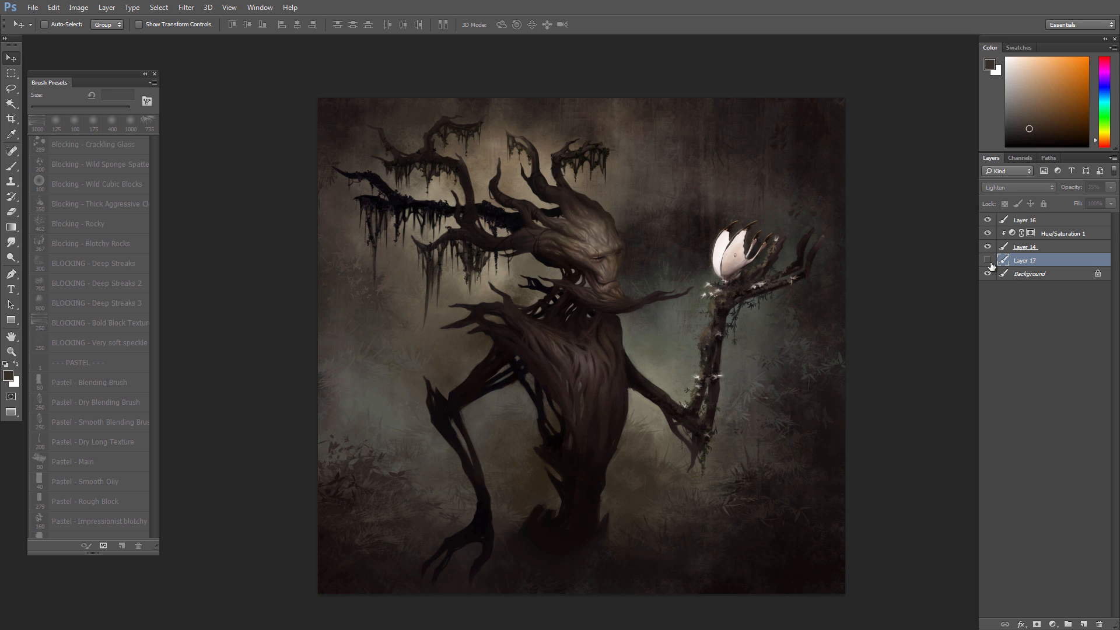
pyautogui.click(988, 261)
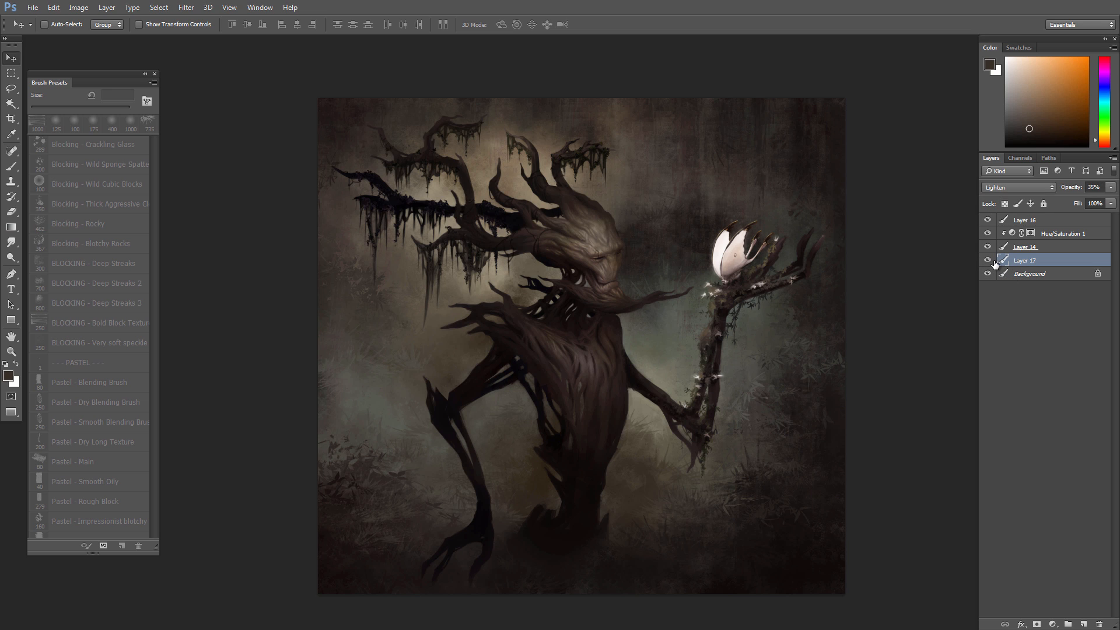
pyautogui.click(988, 261)
pyautogui.moveTo(762, 402); pyautogui.dragTo(731, 381)
pyautogui.hotkey('ctrl', '-')
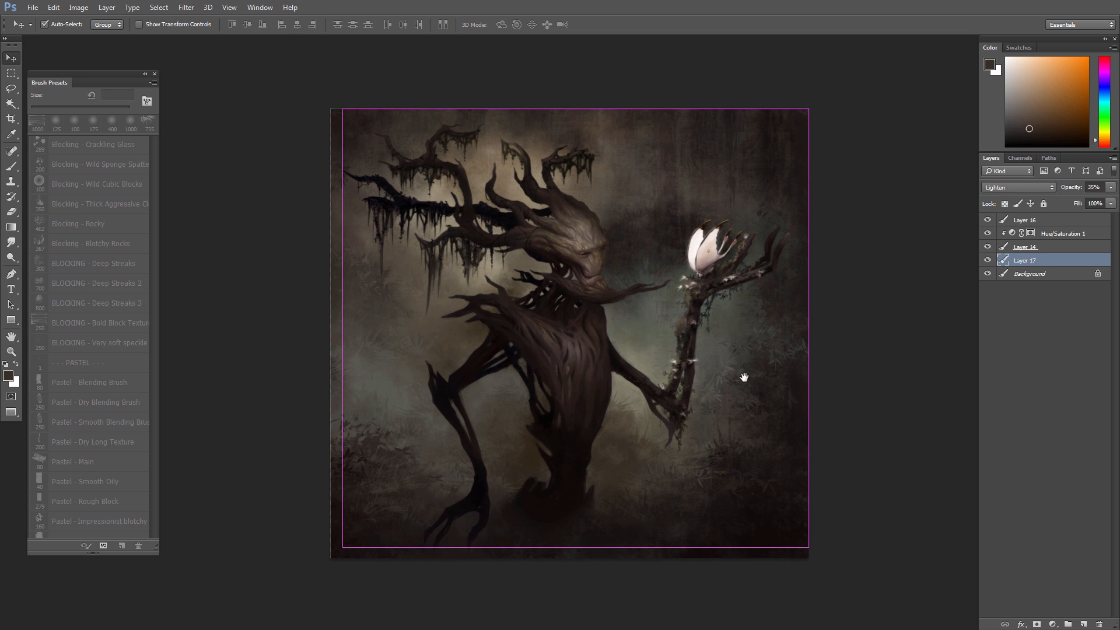
# - Add a new layer above Layer 17, sample grey-green from the backdrop and choose the FX - Smoke brush
pyautogui.press('b')
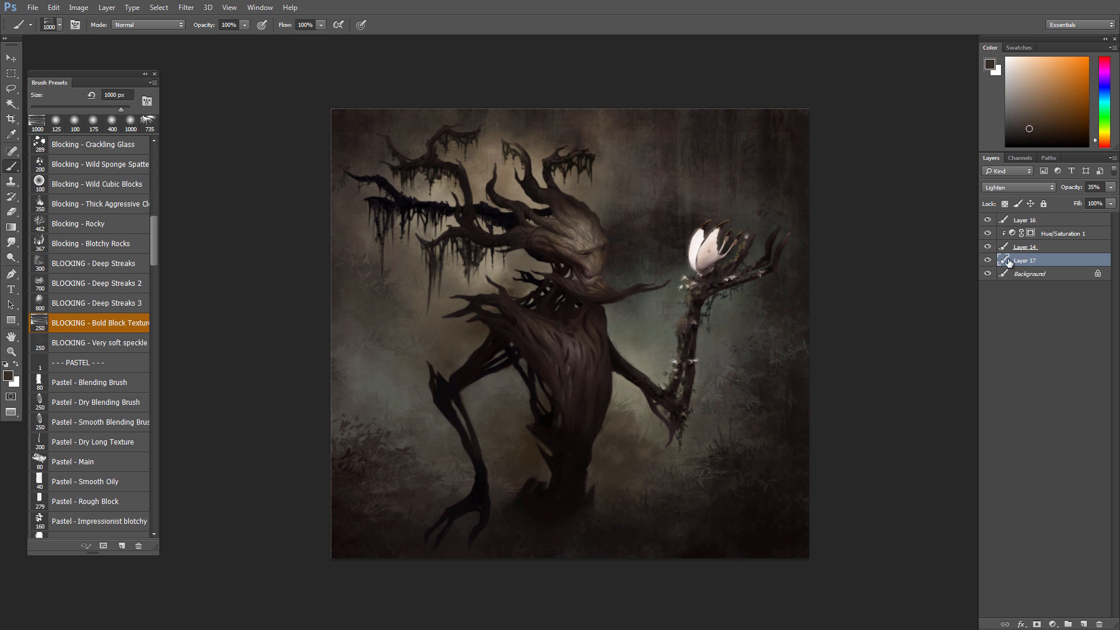
pyautogui.click(1083, 624)
pyautogui.keyDown('alt'); pyautogui.click(662, 317); pyautogui.keyUp('alt')
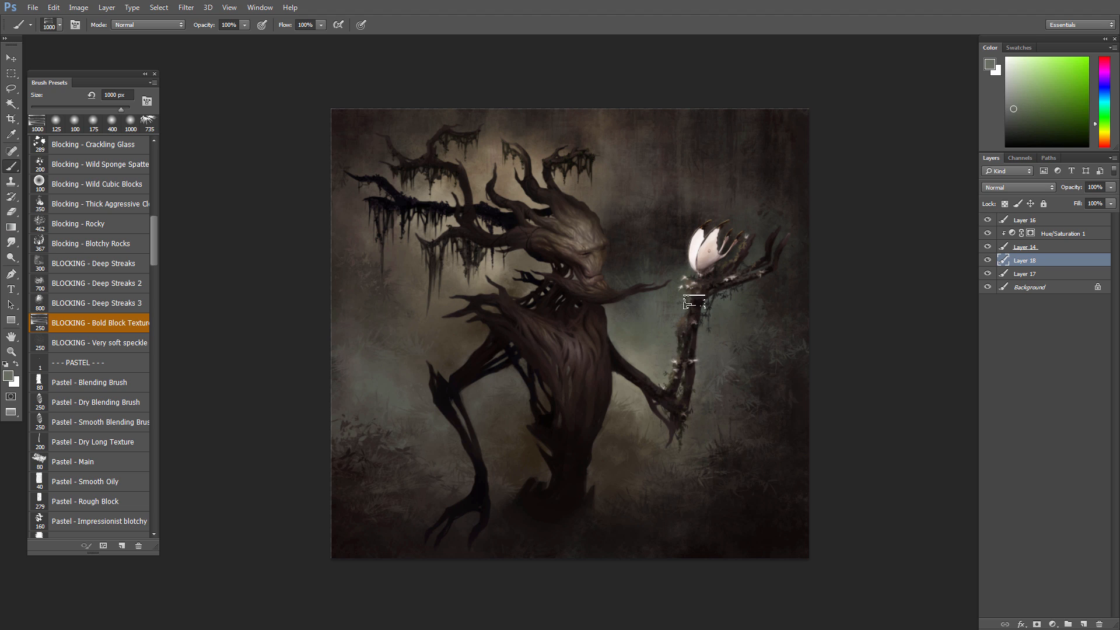
pyautogui.rightClick(692, 376)
pyautogui.moveTo(785, 484); pyautogui.dragTo(785, 540)
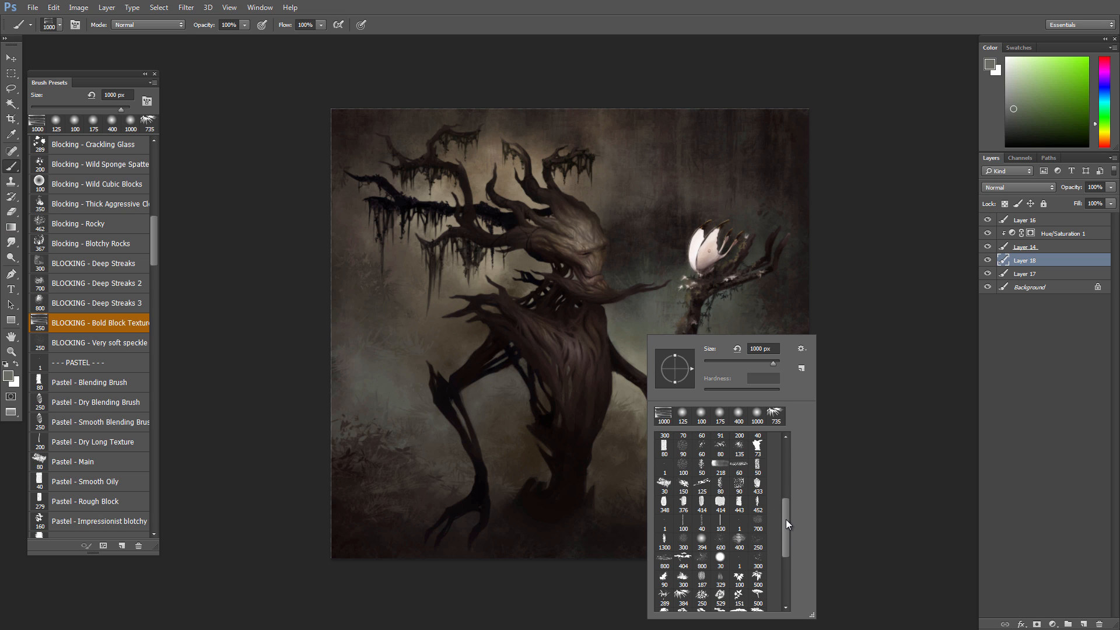
pyautogui.moveTo(785, 519); pyautogui.dragTo(781, 580)
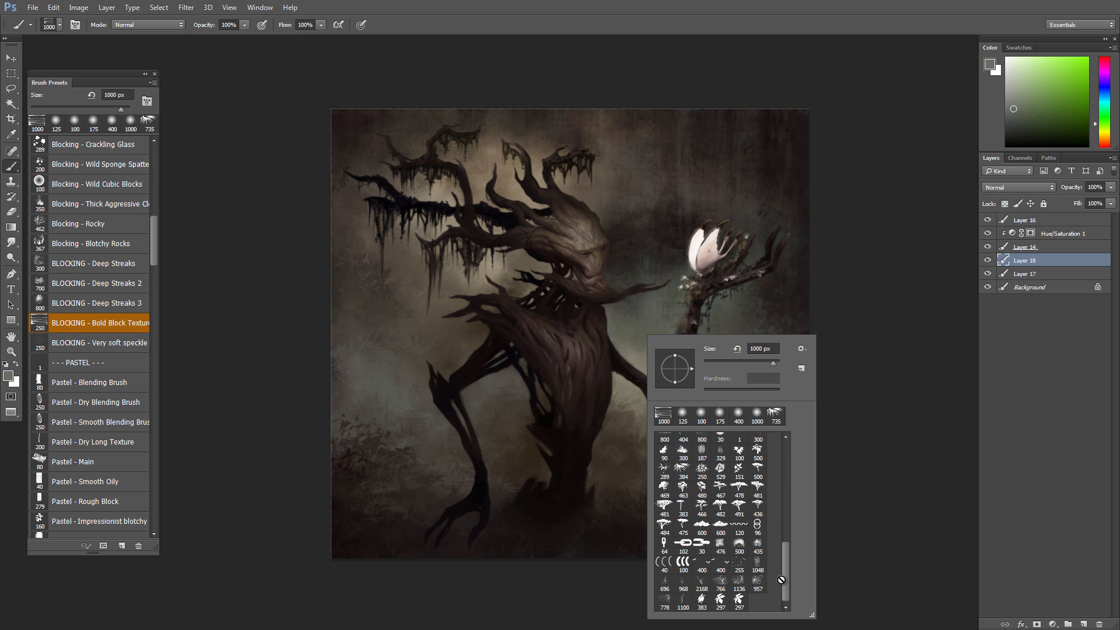
pyautogui.click(757, 542)
pyautogui.click(511, 467)
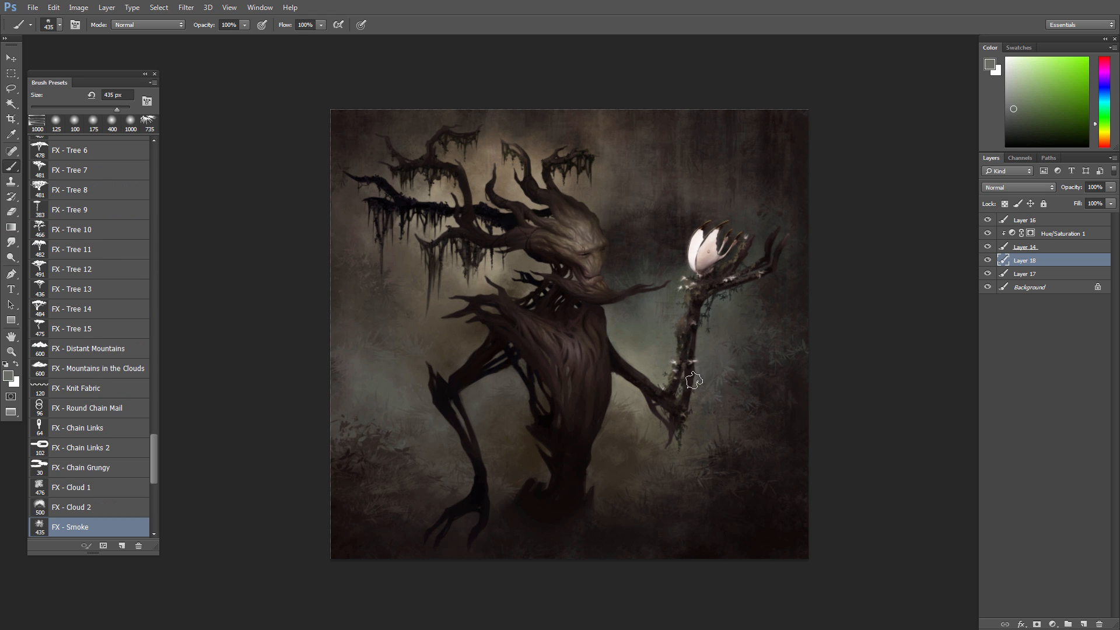
# - Paint faint smoke around the flower-holding arm on Layer 18 with the brush at 1300 px, using a sampled grey shifted slightly in hue
pyautogui.press(']')
pyautogui.press(']')
pyautogui.press(']')
pyautogui.press(']')
pyautogui.press(']')
pyautogui.press(']')
pyautogui.press(']')
pyautogui.press(']')
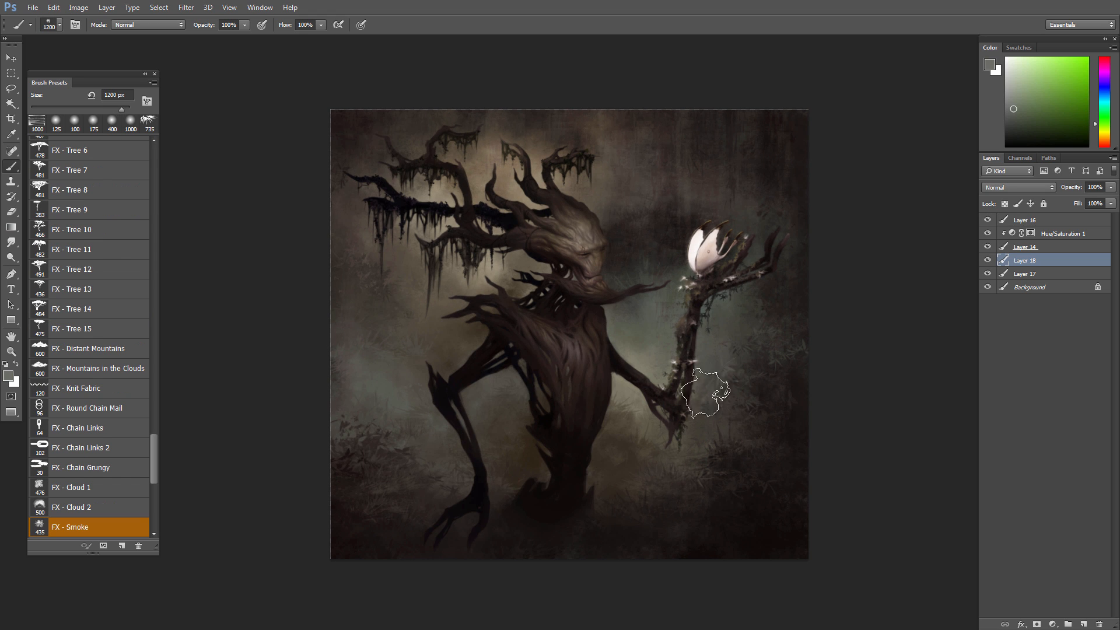
pyautogui.keyDown('alt'); pyautogui.click(705, 379); pyautogui.keyUp('alt')
pyautogui.press(']')
pyautogui.moveTo(652, 423)
pyautogui.mouseDown()
pyautogui.moveTo(638, 438)
pyautogui.moveTo(641, 457)
pyautogui.mouseUp()
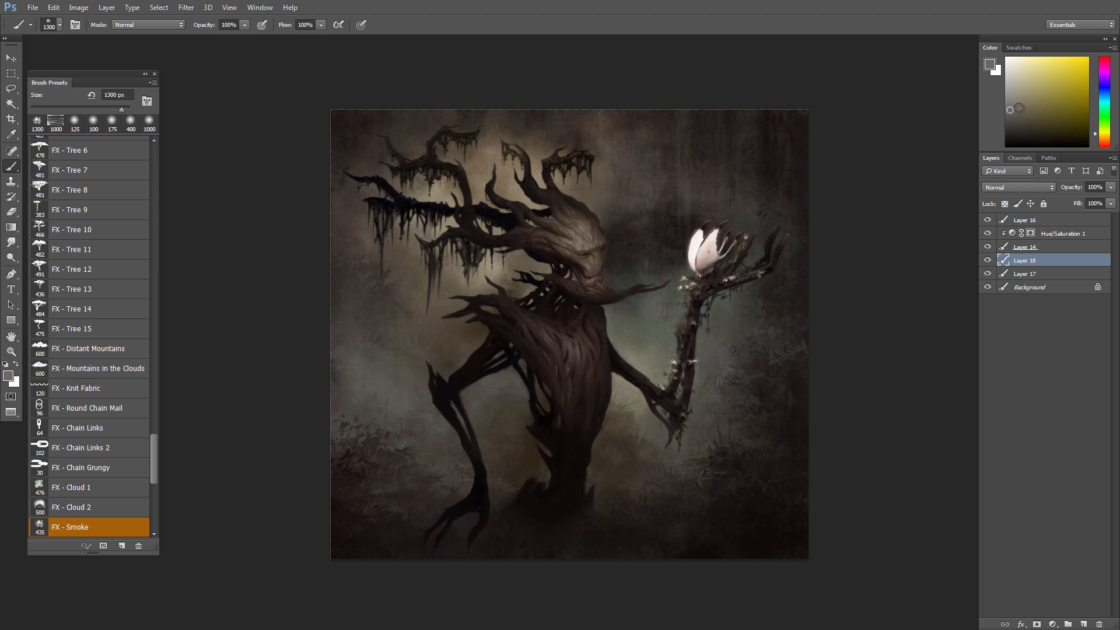
pyautogui.moveTo(1104, 139); pyautogui.dragTo(1104, 137)
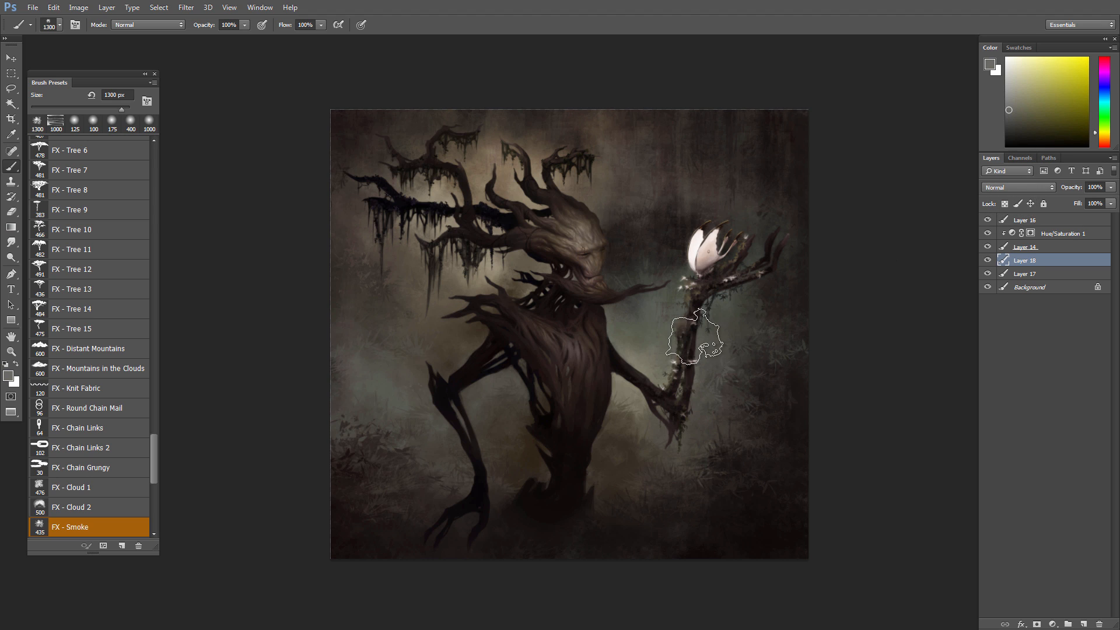
pyautogui.moveTo(639, 362); pyautogui.dragTo(687, 418)
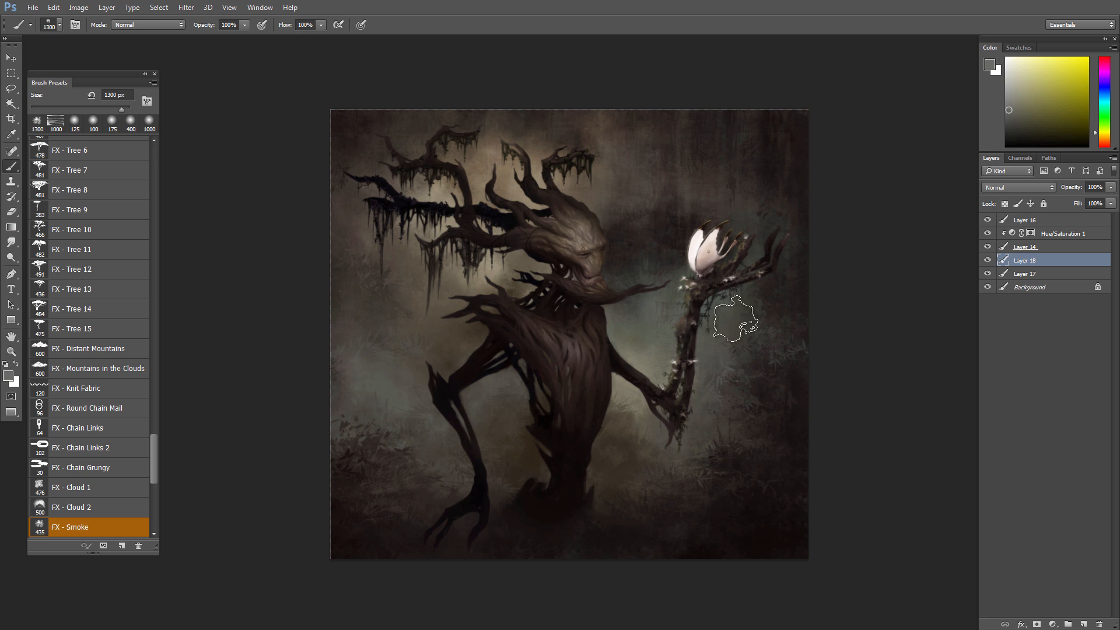
# - Merge the smoke on Layer 18 down into Layer 17 and compare the backdrop with the merged layer hidden and shown
pyautogui.keyDown('alt'); pyautogui.click(648, 332); pyautogui.keyUp('alt')
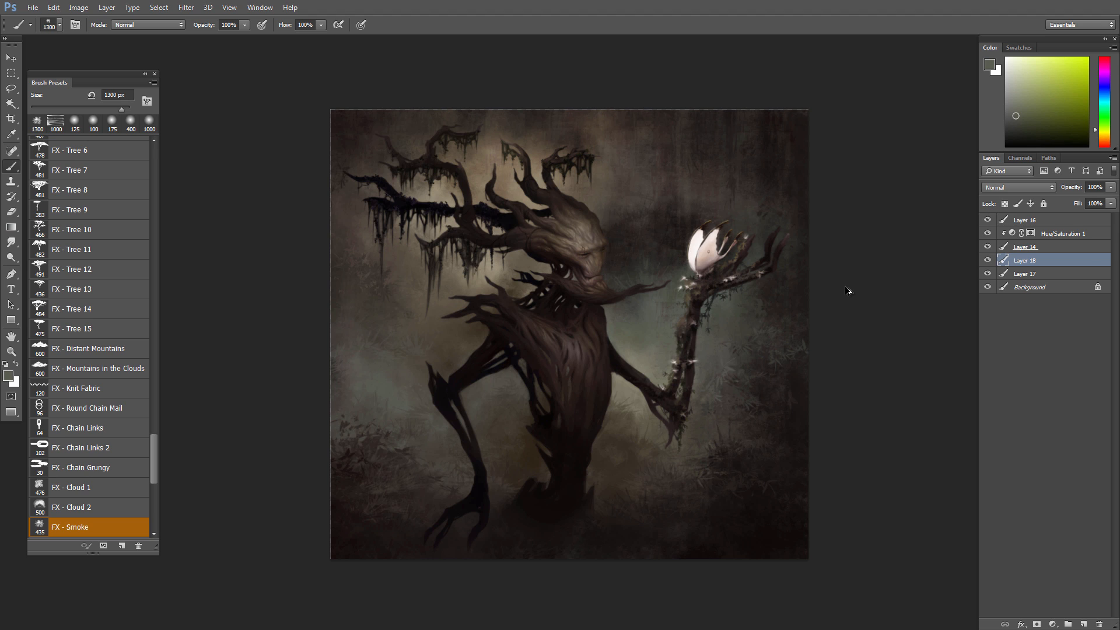
pyautogui.hotkey('ctrl', 'e')
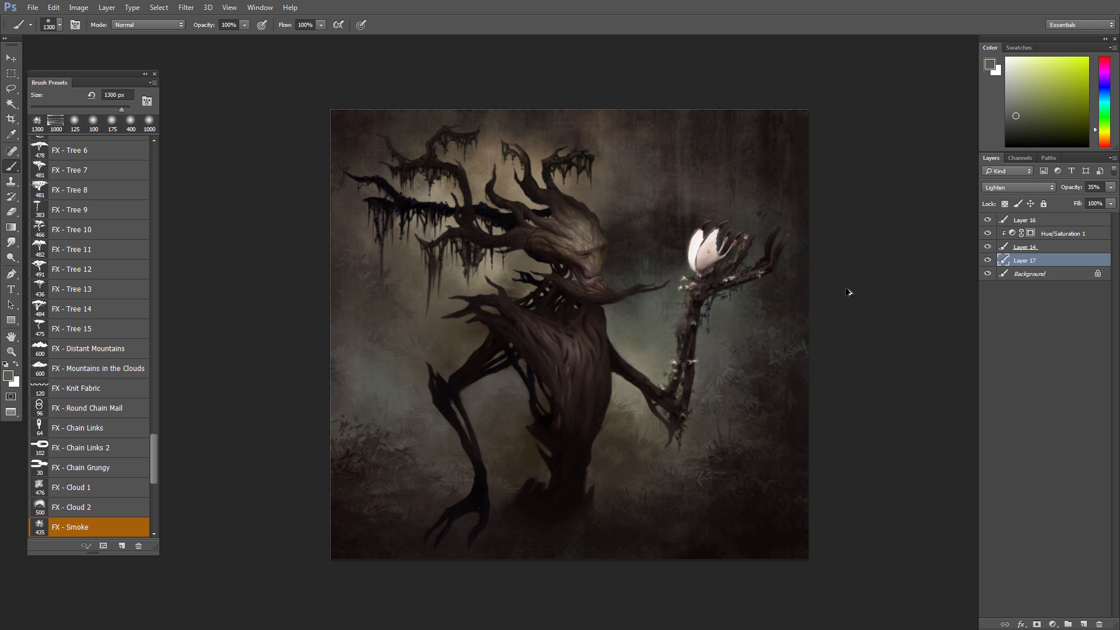
pyautogui.click(987, 260)
pyautogui.click(987, 260)
# - Add a fresh layer above Layer 17 and paint soft grey smoke behind the creature with a colour sampled beside the arm
pyautogui.click(1083, 624)
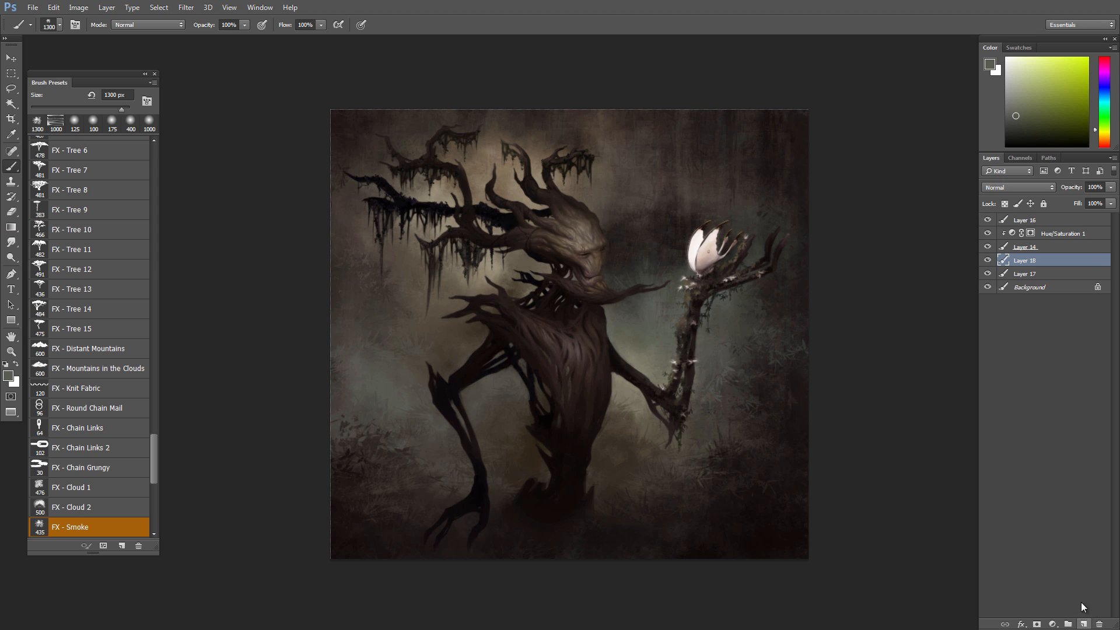
pyautogui.keyDown('alt'); pyautogui.click(651, 335); pyautogui.keyUp('alt')
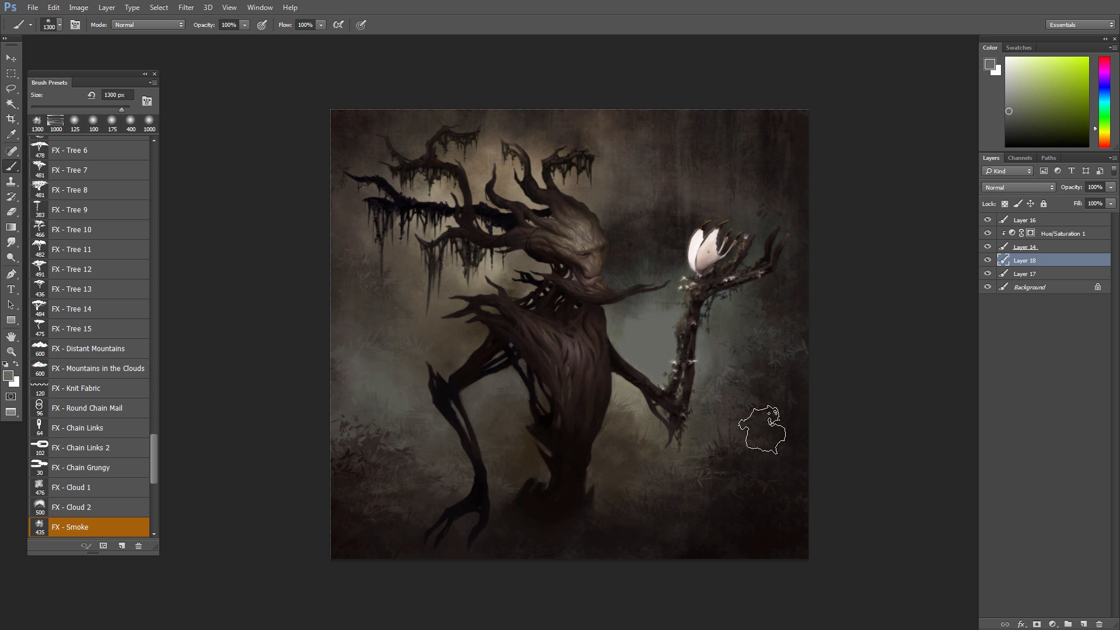
pyautogui.press('ctrl')
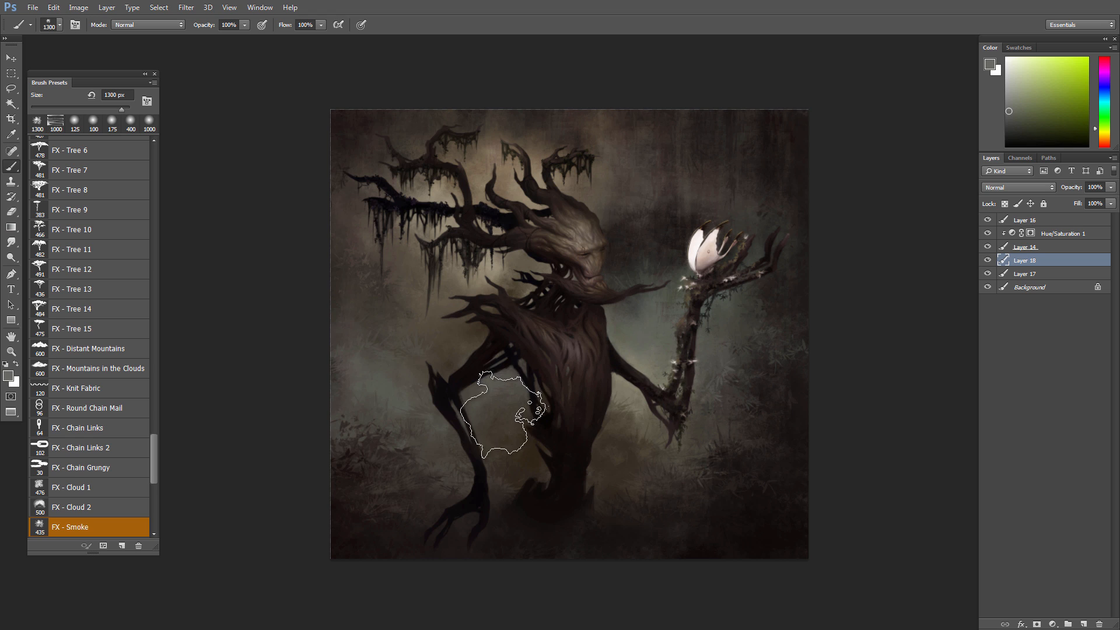
# - Compare the painting with the smoke on Layer 18 hidden and shown, at normal and thumbnail size
pyautogui.click(987, 261)
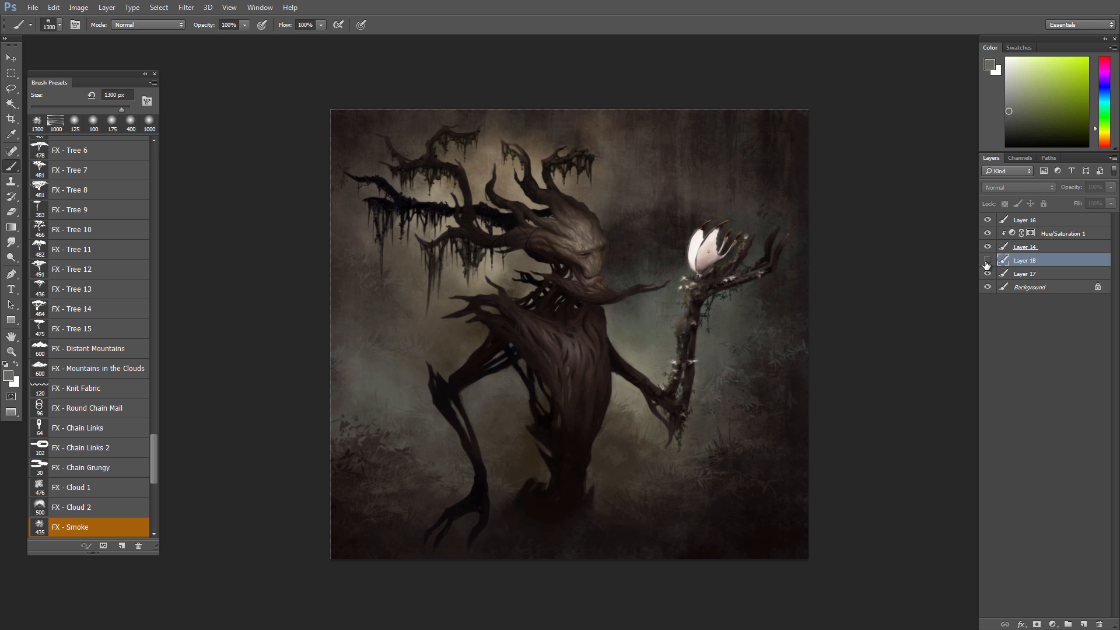
pyautogui.click(987, 261)
pyautogui.scroll(-3, 828, 352)
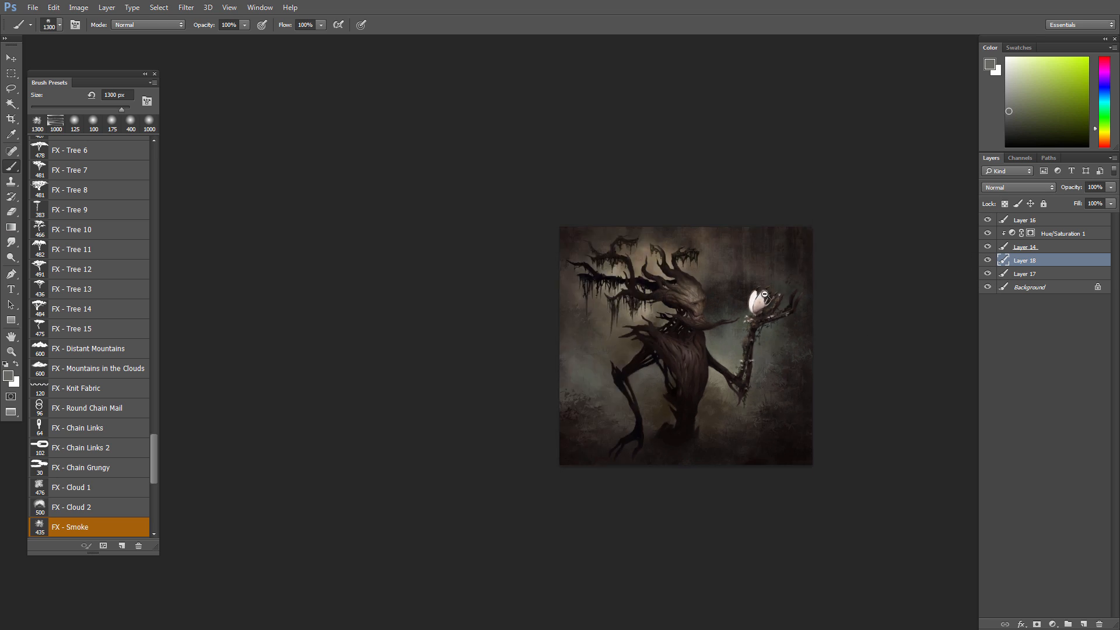
pyautogui.click(988, 261)
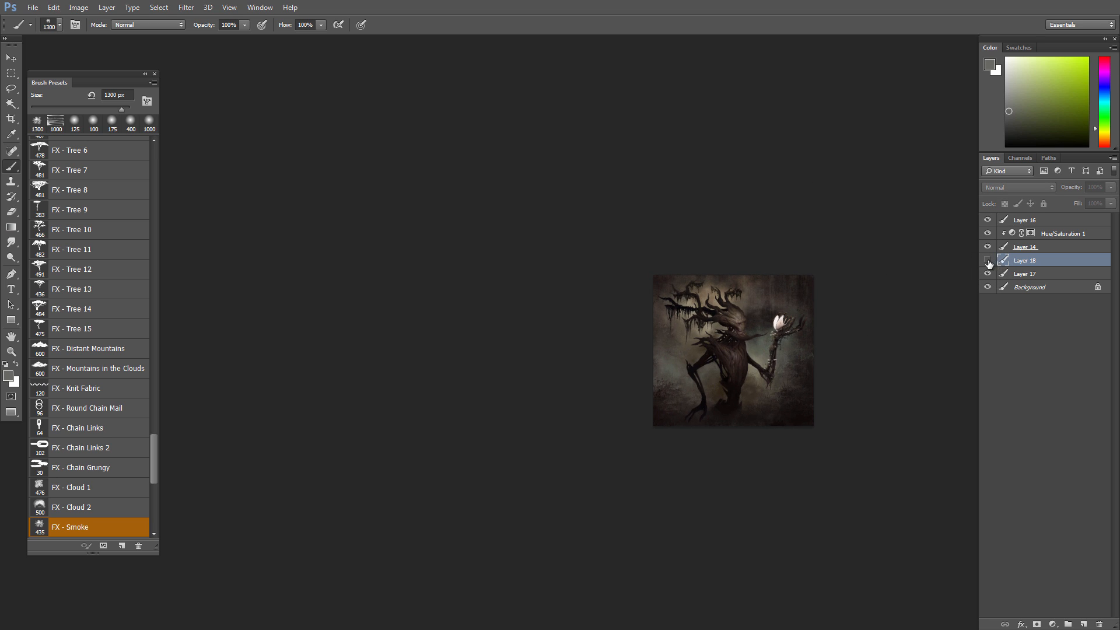
pyautogui.click(988, 261)
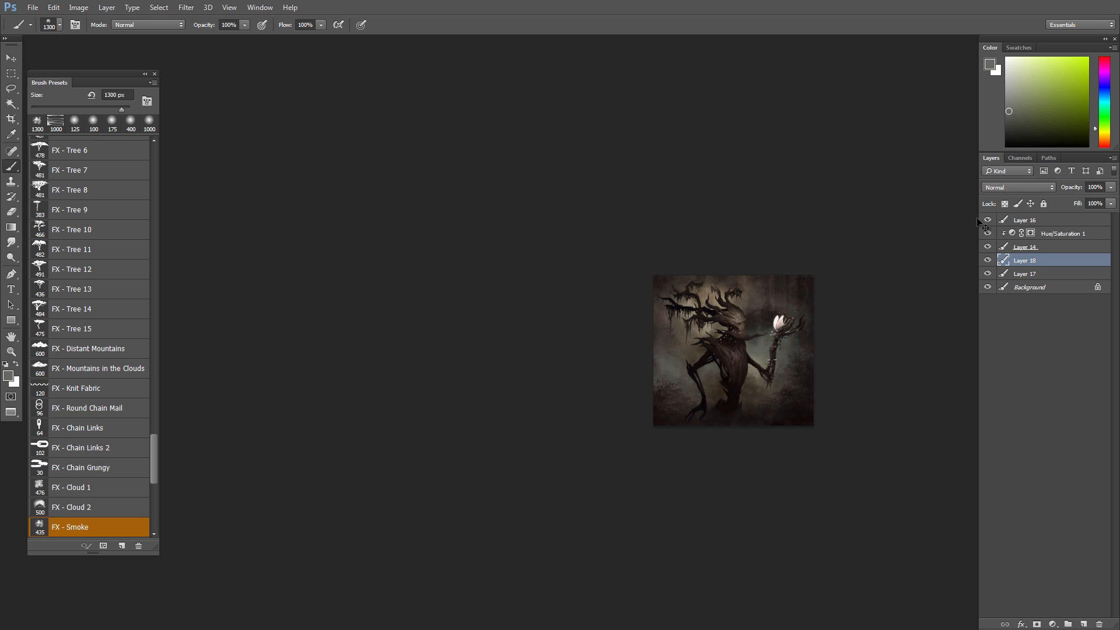
pyautogui.scroll(2, 777, 422)
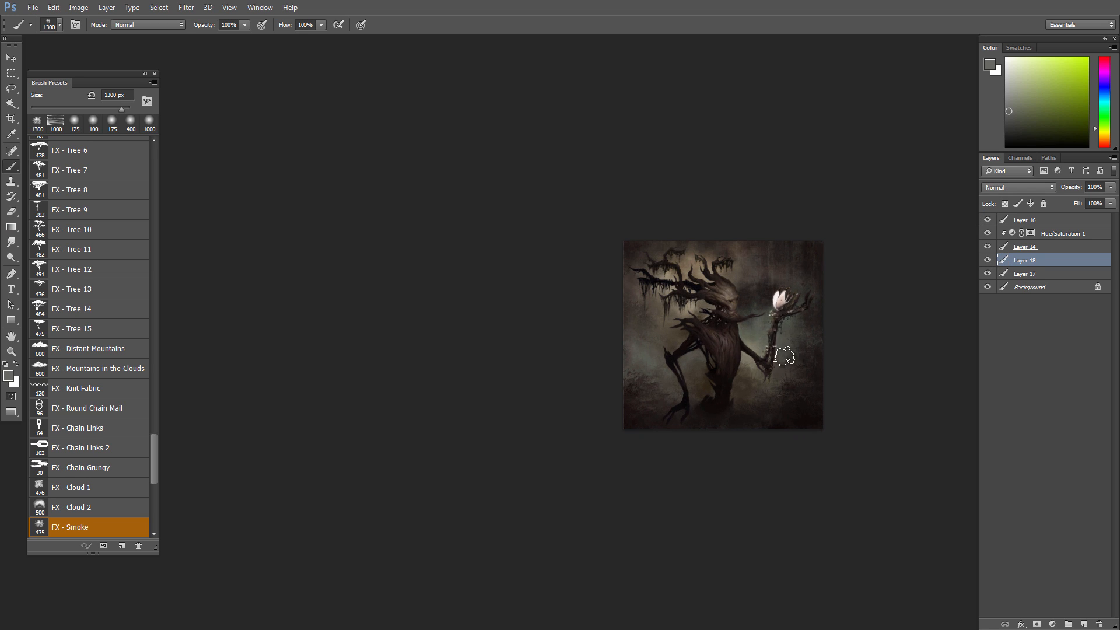
# - Sample muted olive and brown tones from the backdrop beside the creature's arm for the smoke brush
pyautogui.keyDown('alt'); pyautogui.click(757, 324); pyautogui.keyUp('alt')
pyautogui.scroll(2, 793, 420)
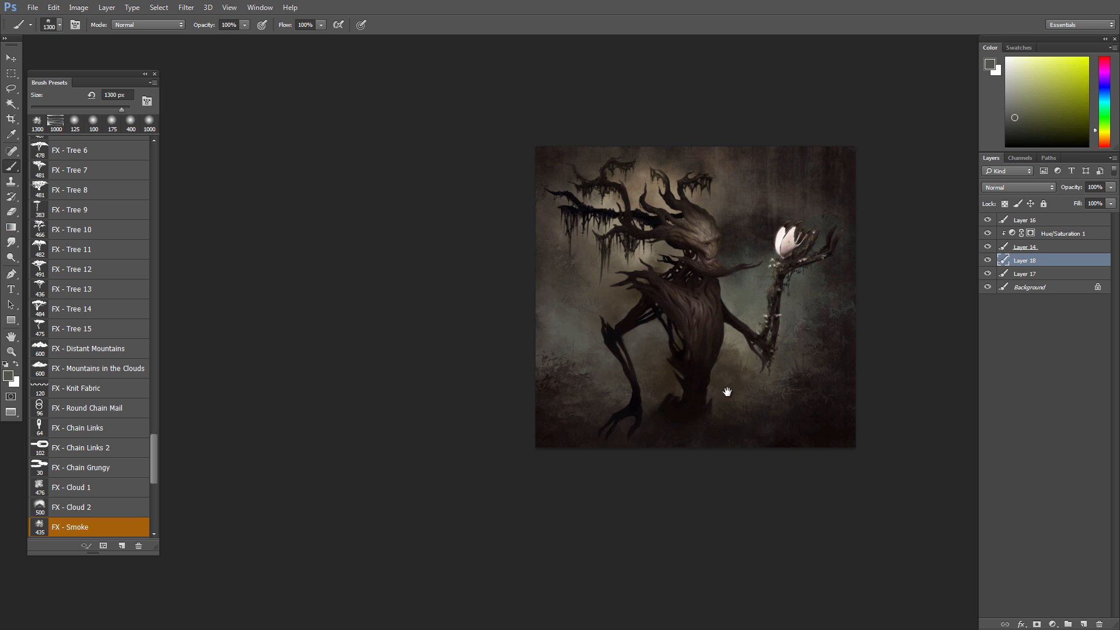
pyautogui.moveTo(726, 392); pyautogui.dragTo(660, 405)
pyautogui.scroll(1, 747, 400)
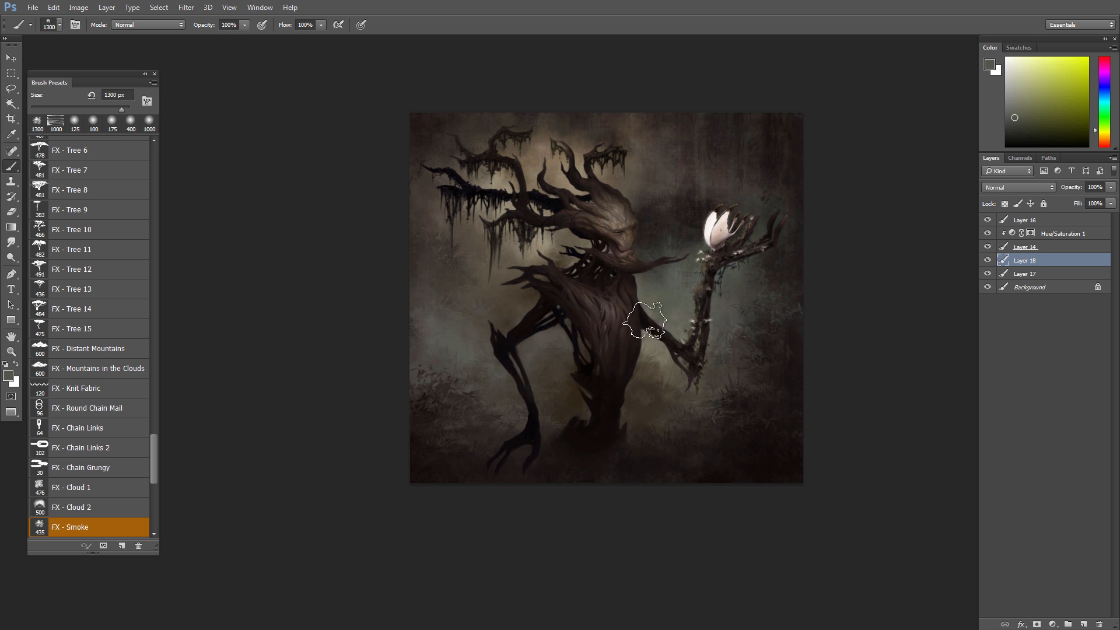
pyautogui.keyDown('alt'); pyautogui.click(654, 339); pyautogui.keyUp('alt')
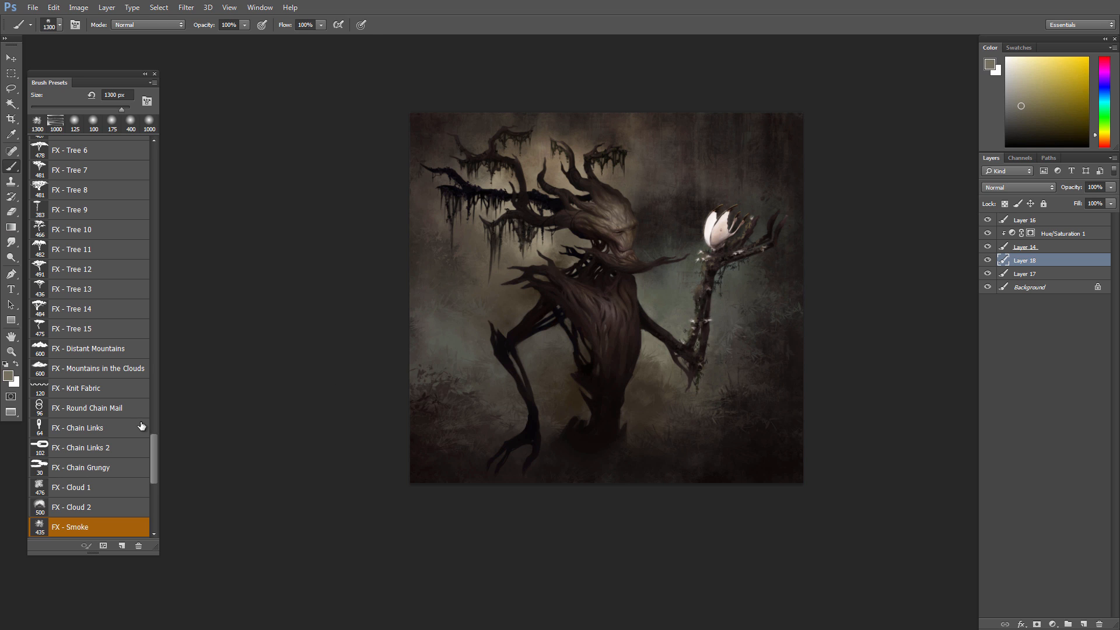
# - Choose the FX - Wild Leaves brush, sample dark brown from the painting and enlarge the brush to 800 px
pyautogui.moveTo(154, 438); pyautogui.dragTo(160, 391)
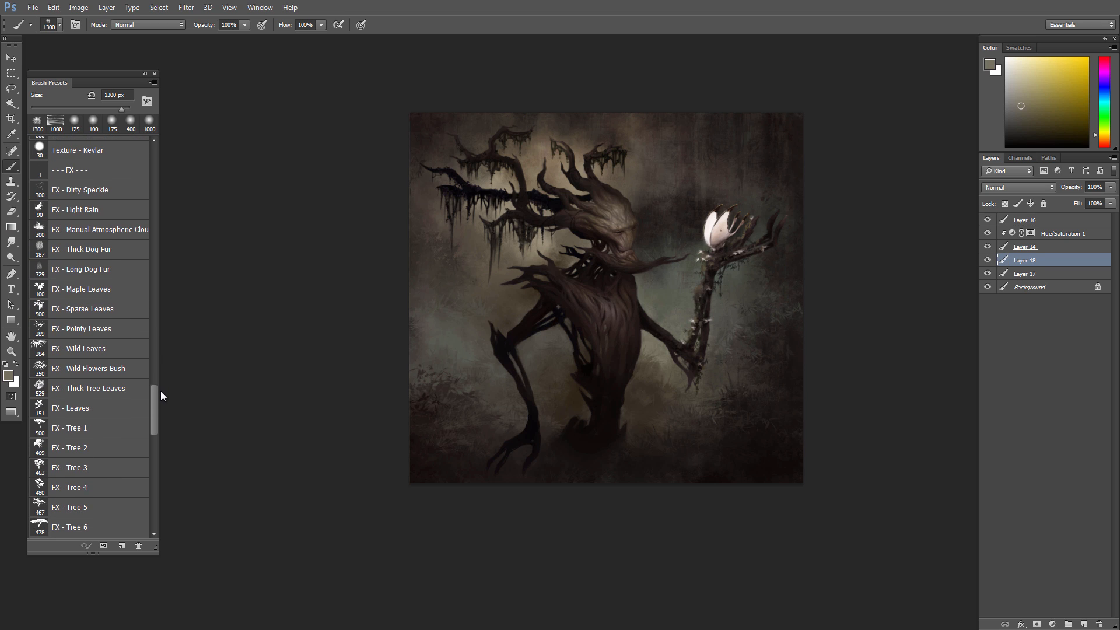
pyautogui.click(124, 344)
pyautogui.keyDown('alt'); pyautogui.click(646, 381); pyautogui.keyUp('alt')
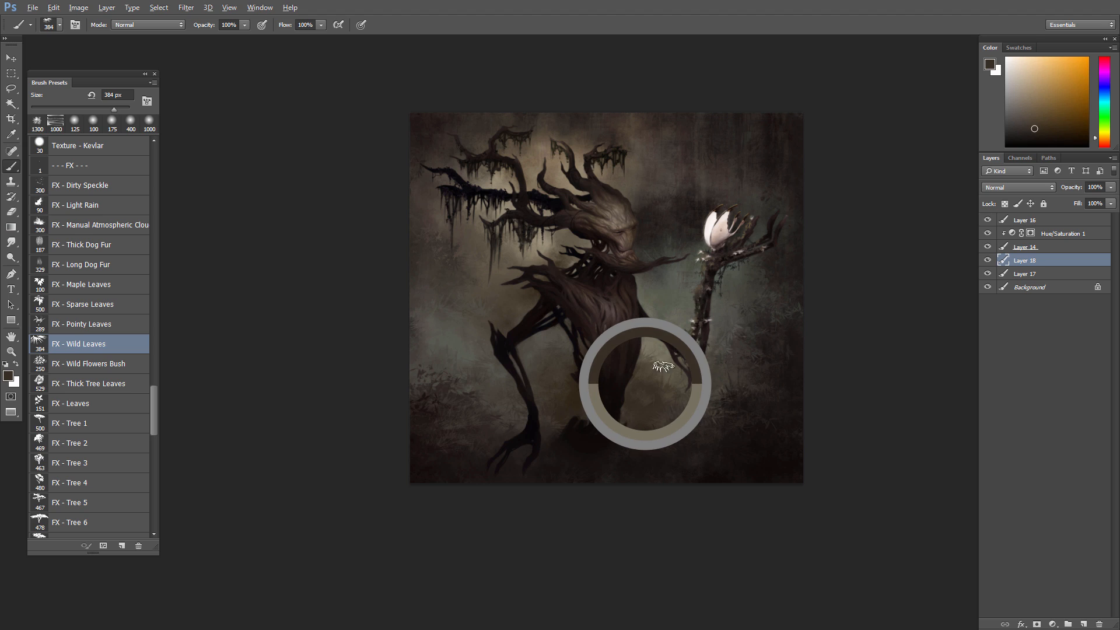
pyautogui.press(']')
pyautogui.press(']')
pyautogui.press(']')
pyautogui.press(']')
pyautogui.press(']')
# - Set the Angle Jitter control of the leaf brush to Direction in its Shape Dynamics
pyautogui.press('F5')
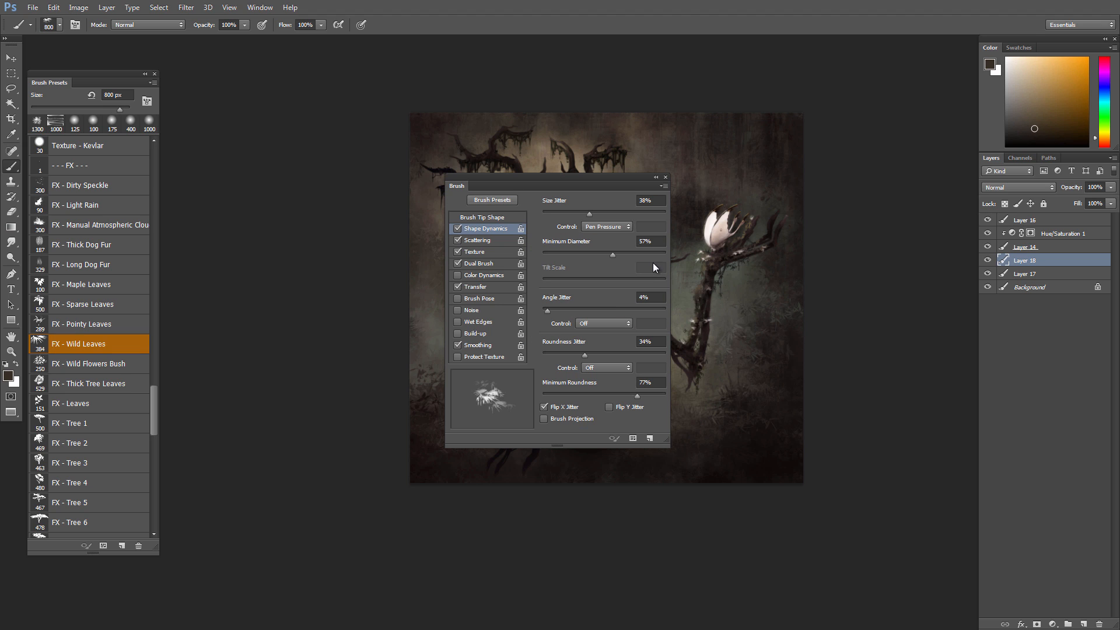
pyautogui.click(589, 323)
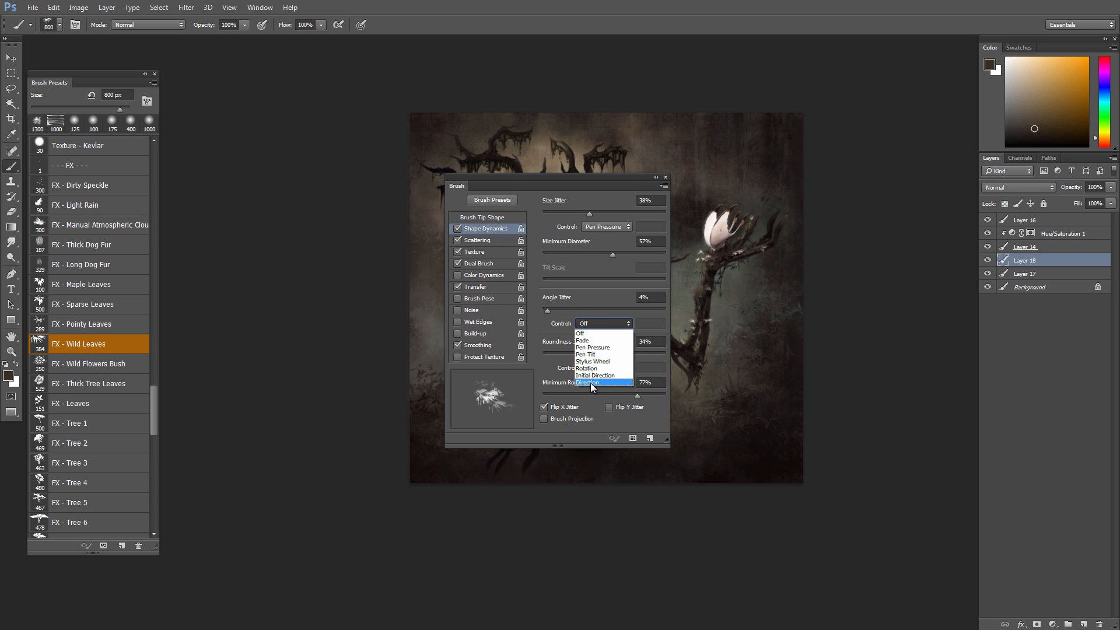
pyautogui.click(592, 382)
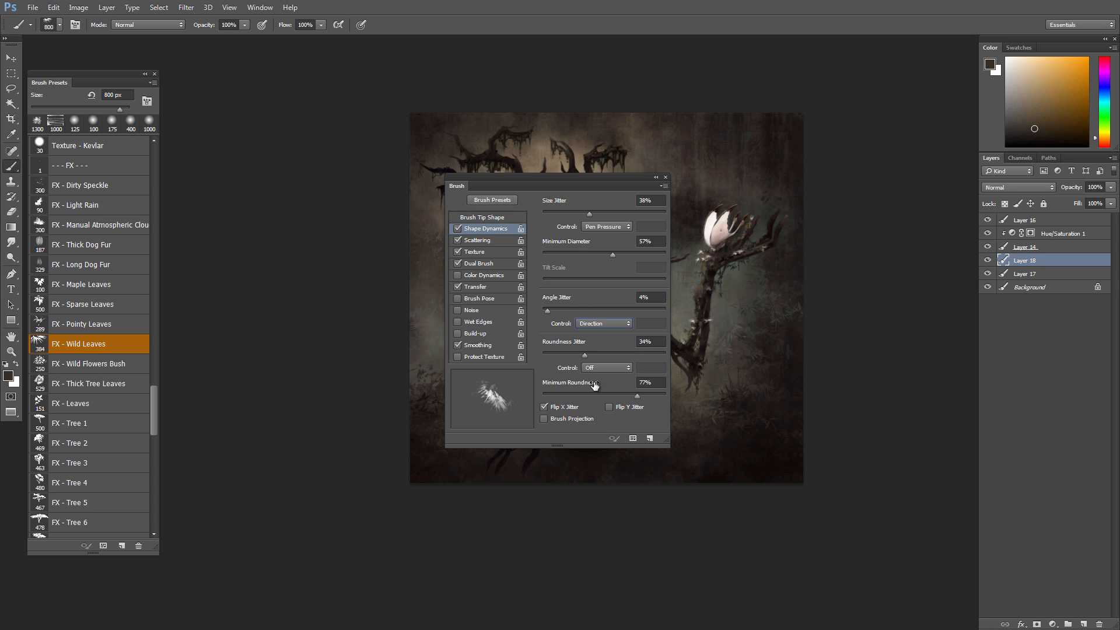
# - Set the tip angle of the FX - Wild Leaves brush to 173° in its Brush Tip Shape settings
pyautogui.click(482, 219)
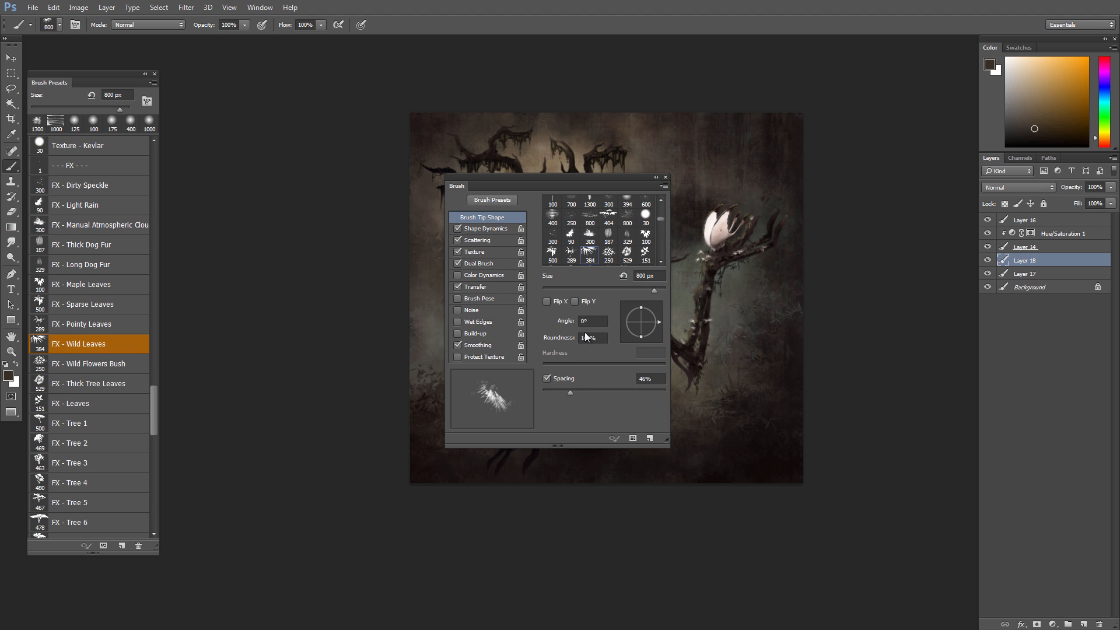
pyautogui.moveTo(654, 326)
pyautogui.mouseDown()
pyautogui.moveTo(639, 305)
pyautogui.moveTo(619, 321)
pyautogui.mouseUp()
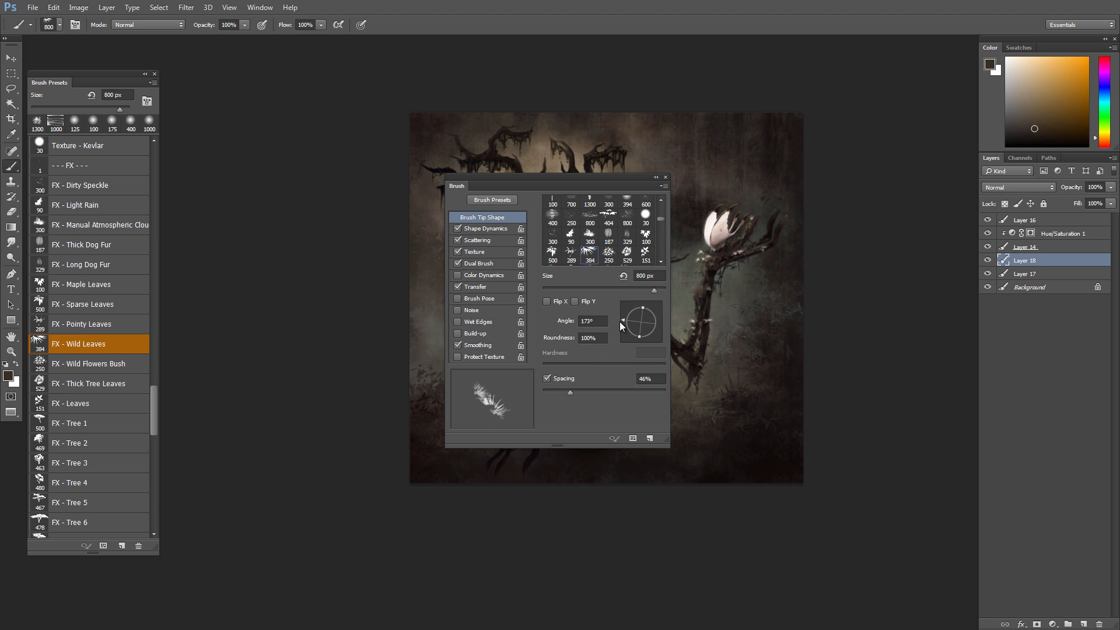
pyautogui.press('F5')
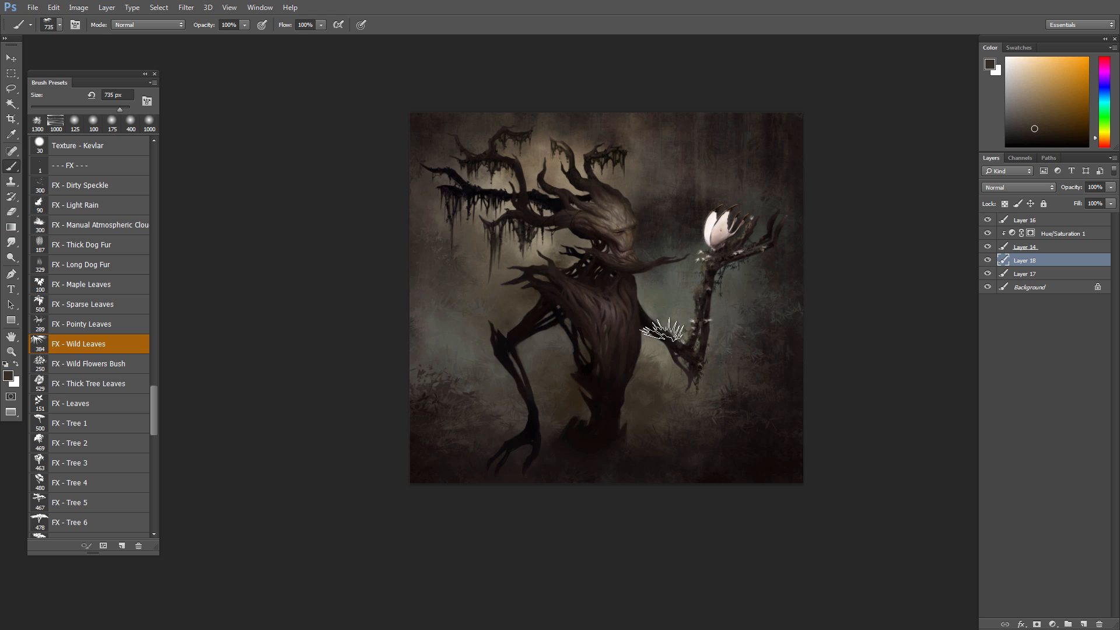
# - Enlarge the leaf brush to 1000 px and paint faint foliage below the creature's flower-holding arm in muted browns sampled from the backdrop
pyautogui.moveTo(572, 402); pyautogui.dragTo(671, 354)
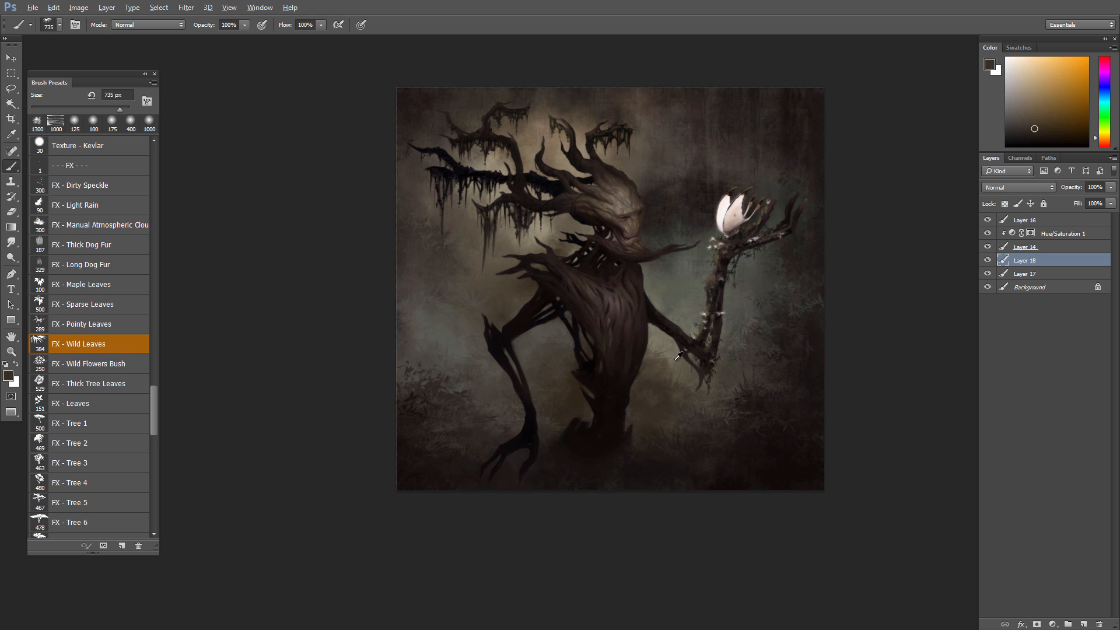
pyautogui.keyDown('alt'); pyautogui.click(675, 367); pyautogui.keyUp('alt')
pyautogui.press(']')
pyautogui.press(']')
pyautogui.press(']')
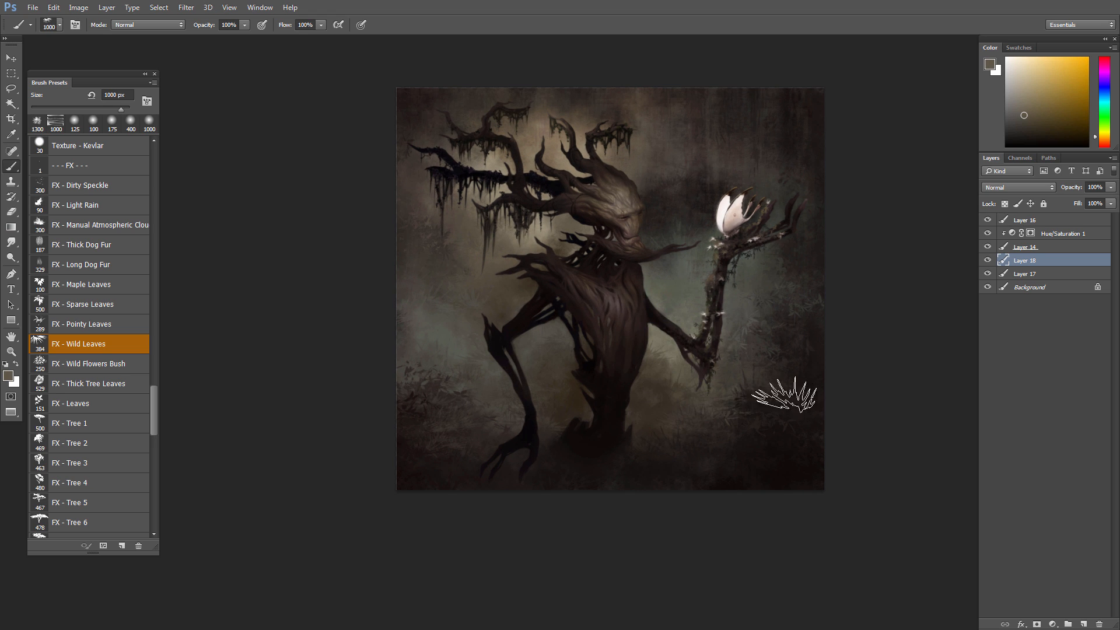
pyautogui.moveTo(739, 410); pyautogui.dragTo(704, 394)
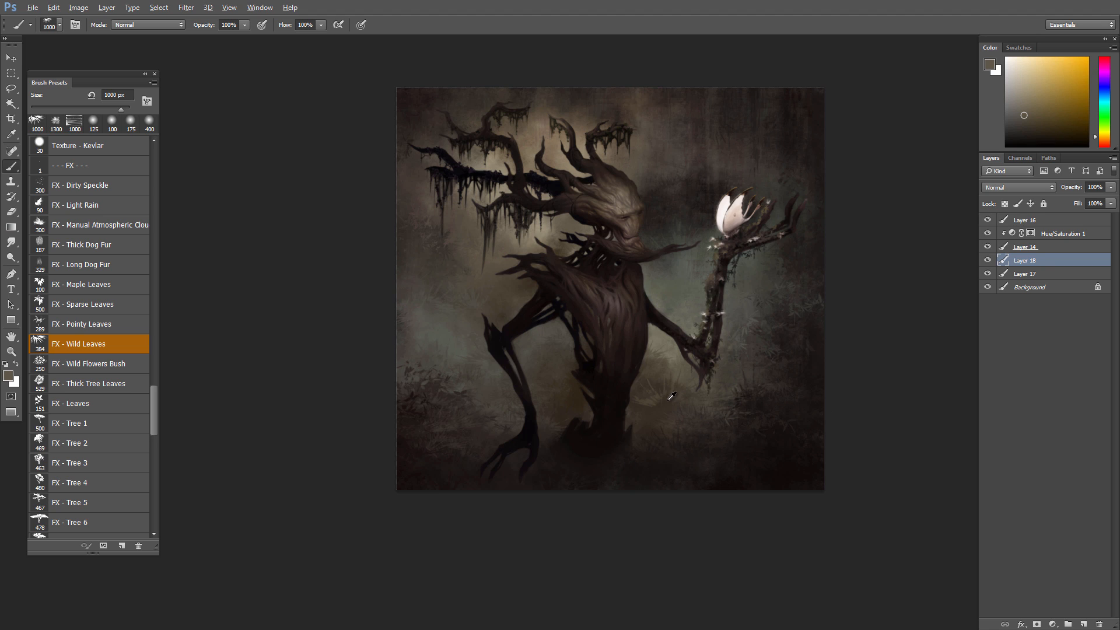
pyautogui.keyDown('alt'); pyautogui.click(694, 378); pyautogui.keyUp('alt')
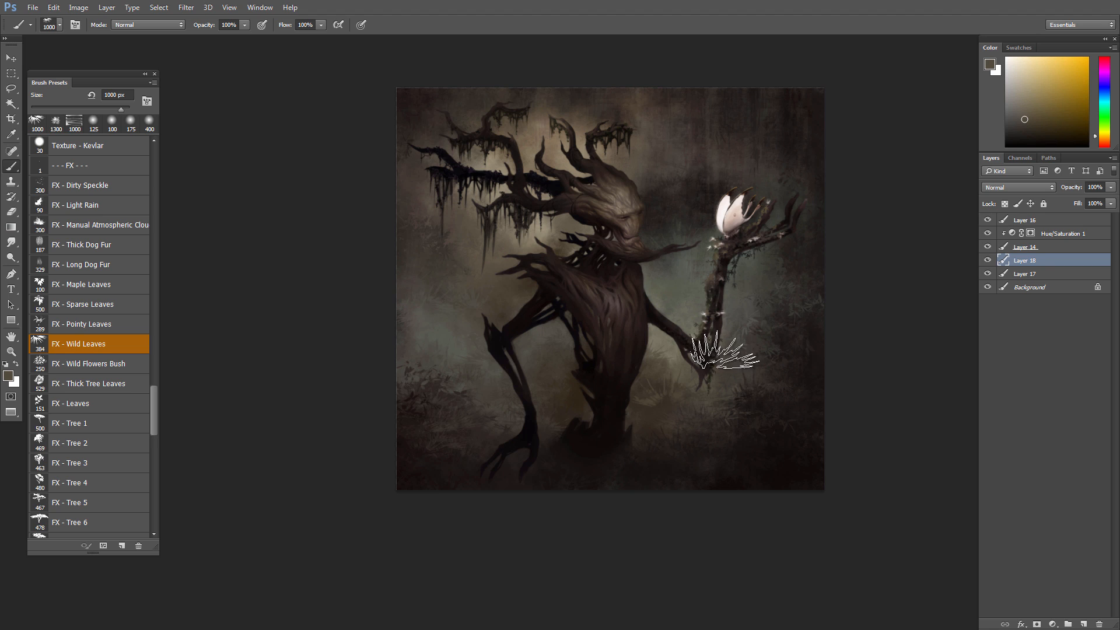
pyautogui.keyDown('alt'); pyautogui.click(681, 369); pyautogui.keyUp('alt')
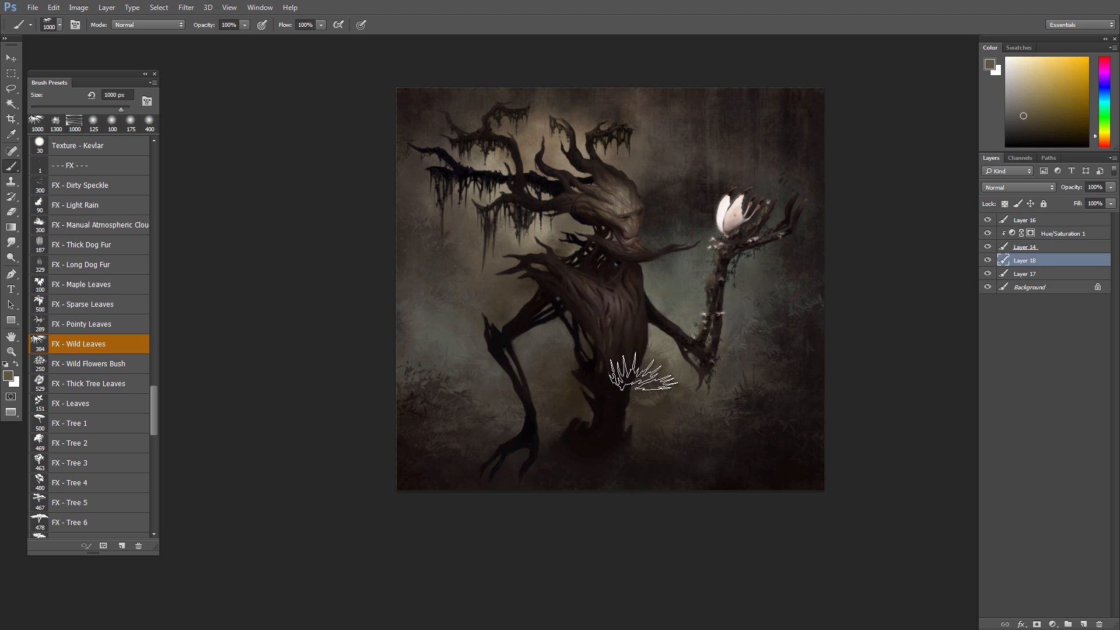
# - Reduce the leaf brush to 400 px and add smaller leaves between the trunk and the flower-holding arm's elbow, sampling nearby browns
pyautogui.press('[')
pyautogui.press('[')
pyautogui.press('[')
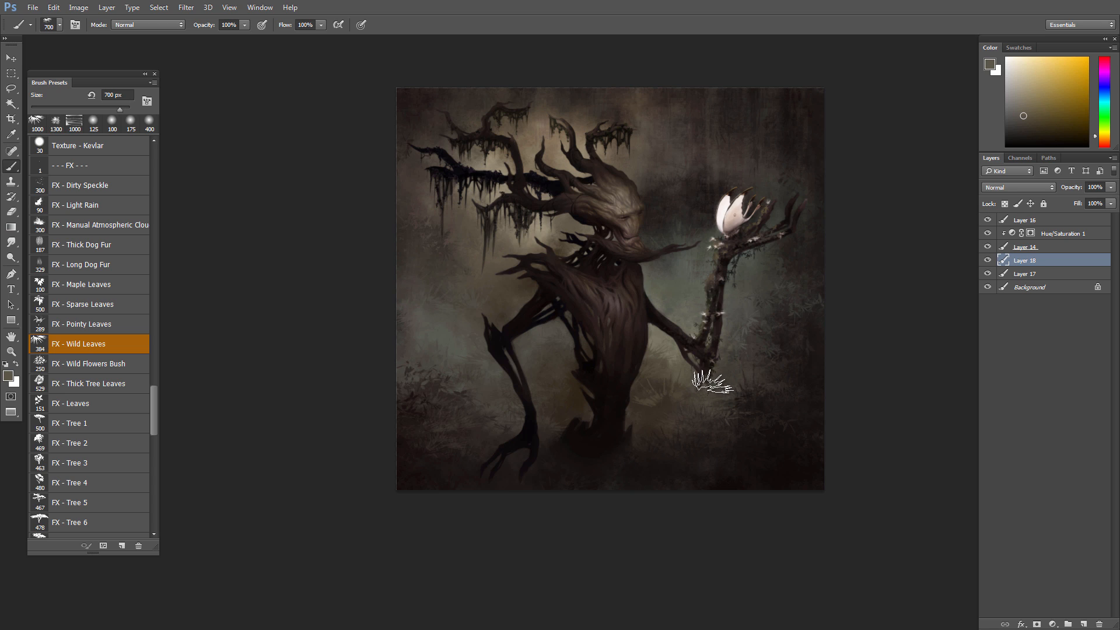
pyautogui.keyDown('alt'); pyautogui.click(681, 371); pyautogui.keyUp('alt')
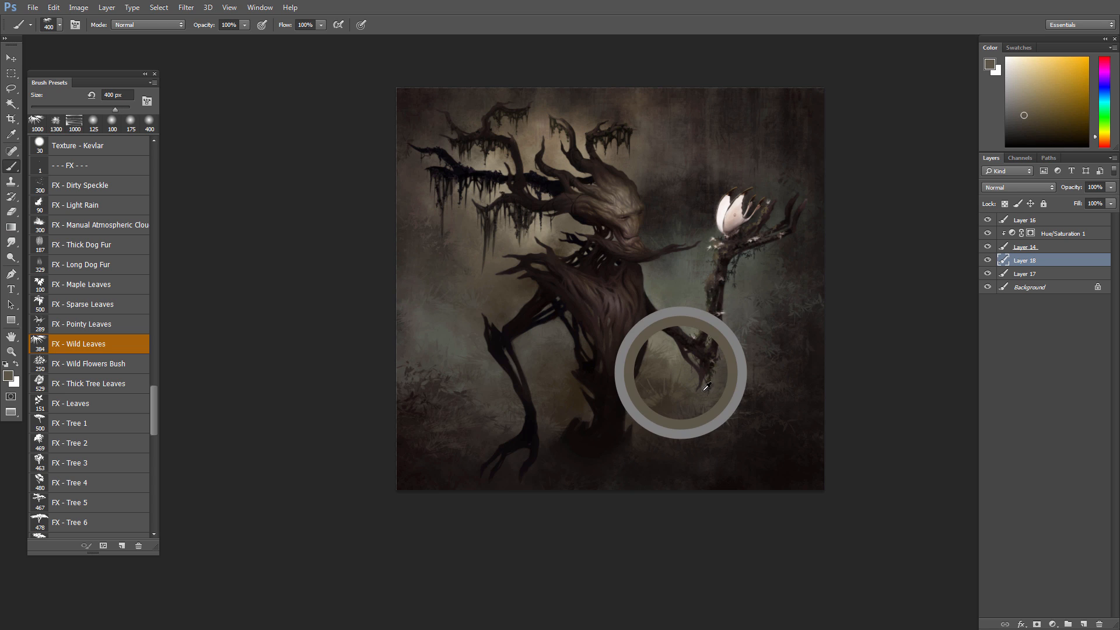
pyautogui.keyDown('alt'); pyautogui.click(698, 400); pyautogui.keyUp('alt')
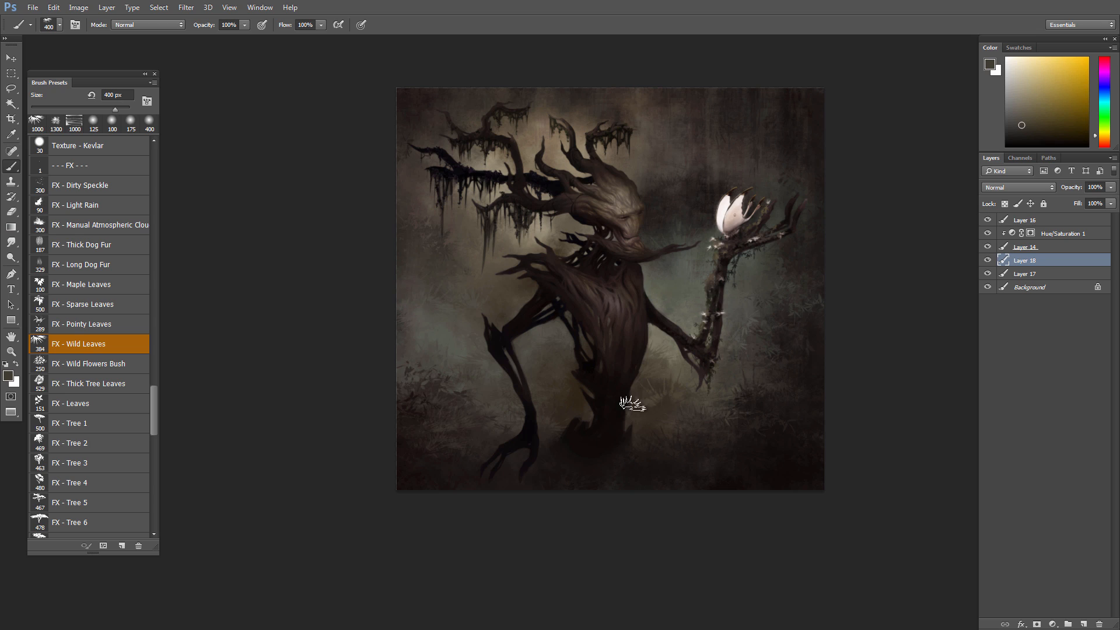
pyautogui.keyDown('alt'); pyautogui.click(649, 413); pyautogui.keyUp('alt')
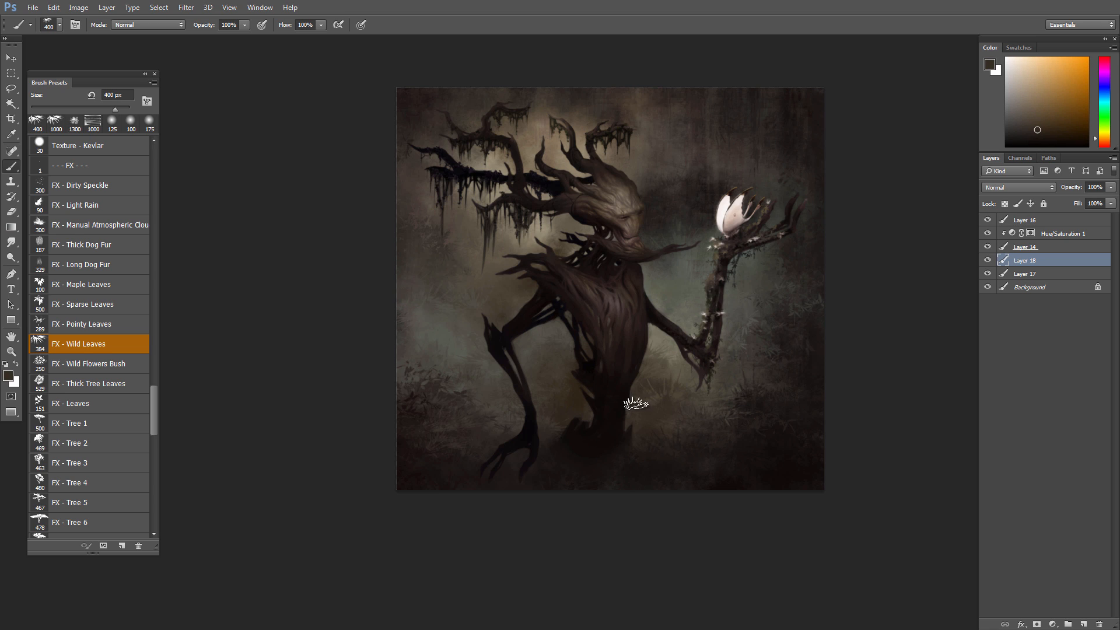
# - Enlarge the leaf brush to 500 px and paint subtle foliage between the hanging arm and the trunk in browns sampled there
pyautogui.keyDown('alt'); pyautogui.click(552, 386); pyautogui.keyUp('alt')
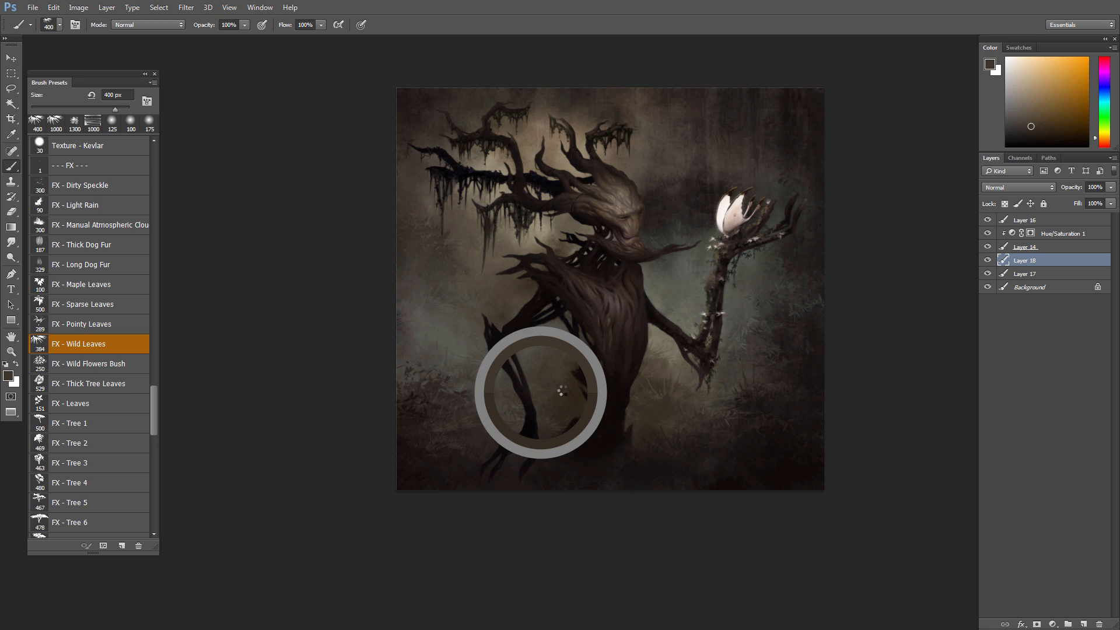
pyautogui.press(']')
pyautogui.keyDown('alt'); pyautogui.click(507, 380); pyautogui.keyUp('alt')
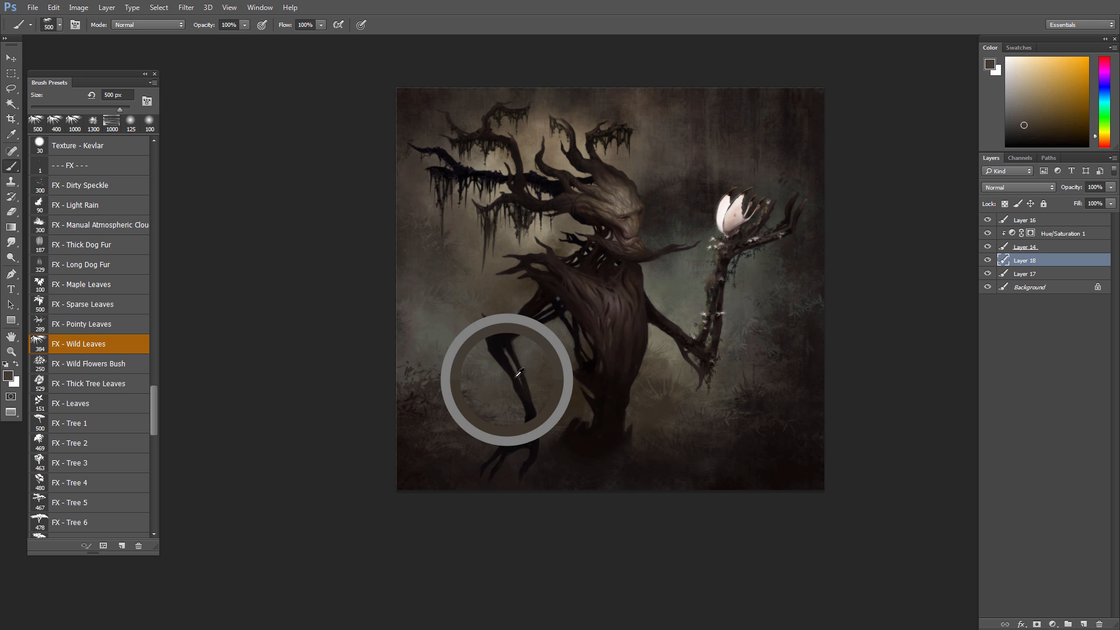
pyautogui.keyDown('alt'); pyautogui.click(501, 387); pyautogui.keyUp('alt')
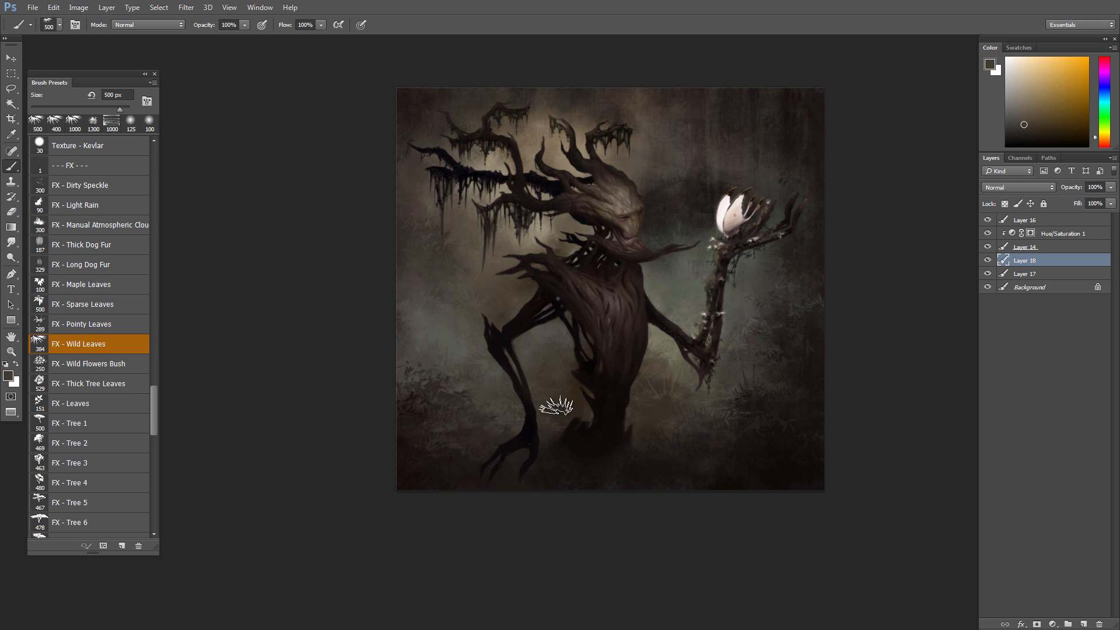
pyautogui.click(570, 430)
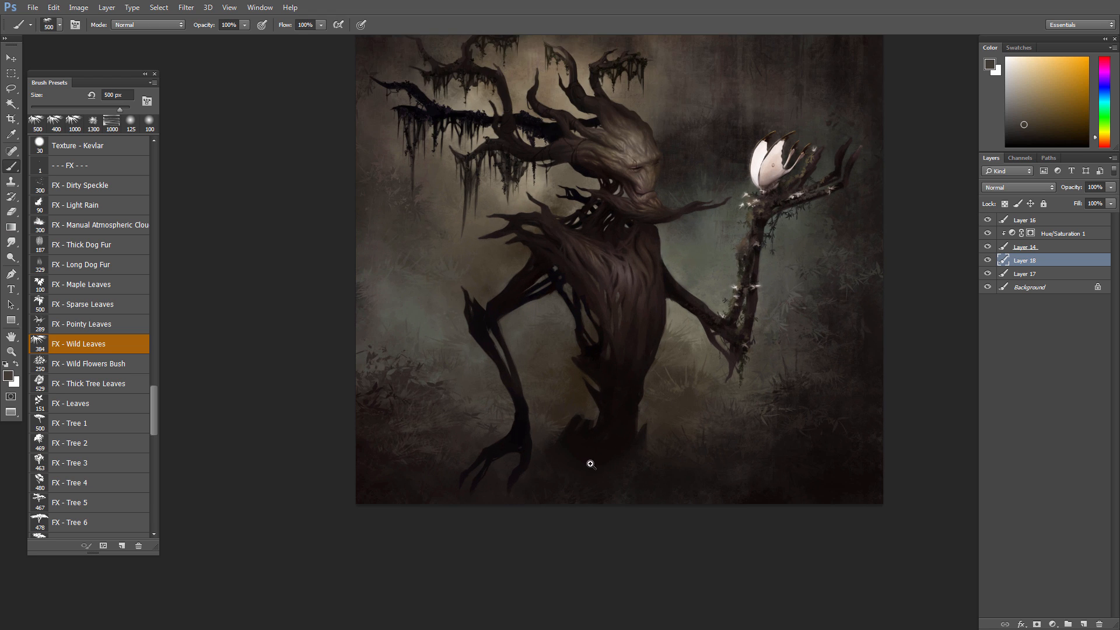
pyautogui.keyDown('alt'); pyautogui.click(533, 336); pyautogui.keyUp('alt')
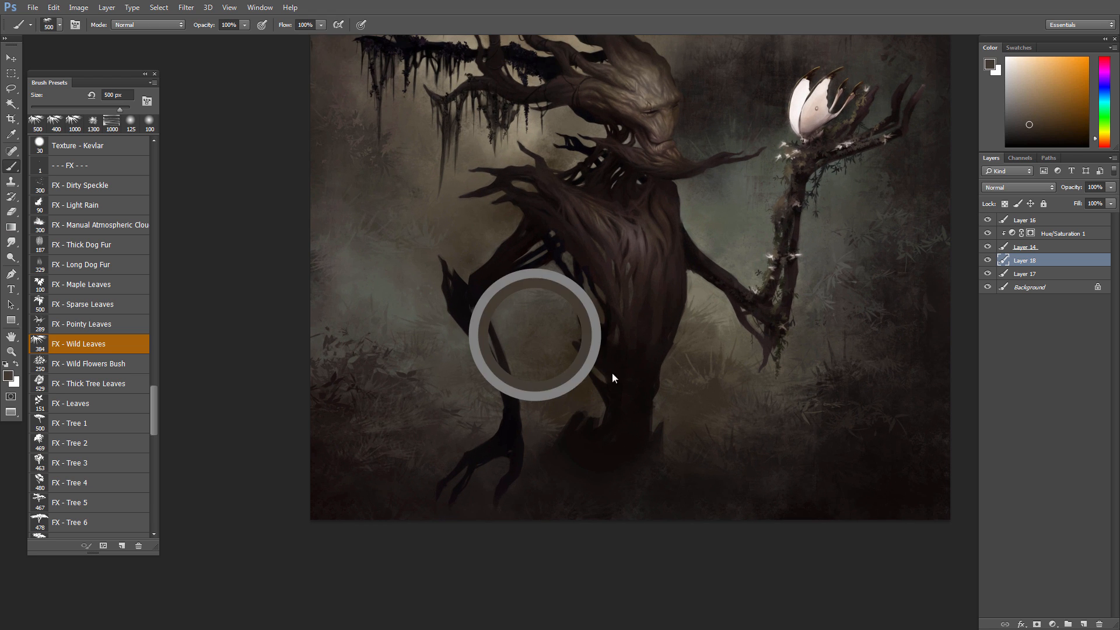
pyautogui.moveTo(592, 407)
pyautogui.mouseDown()
pyautogui.moveTo(563, 401)
pyautogui.moveTo(600, 401)
pyautogui.mouseUp()
pyautogui.press('v')
pyautogui.press('b')
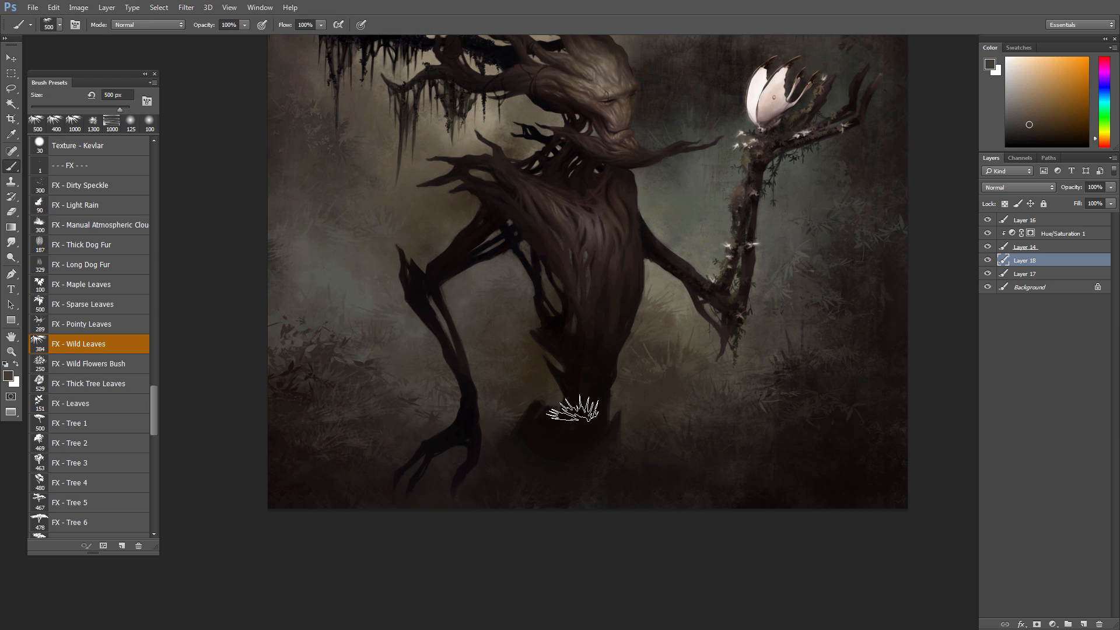
pyautogui.keyDown('alt'); pyautogui.click(508, 360); pyautogui.keyUp('alt')
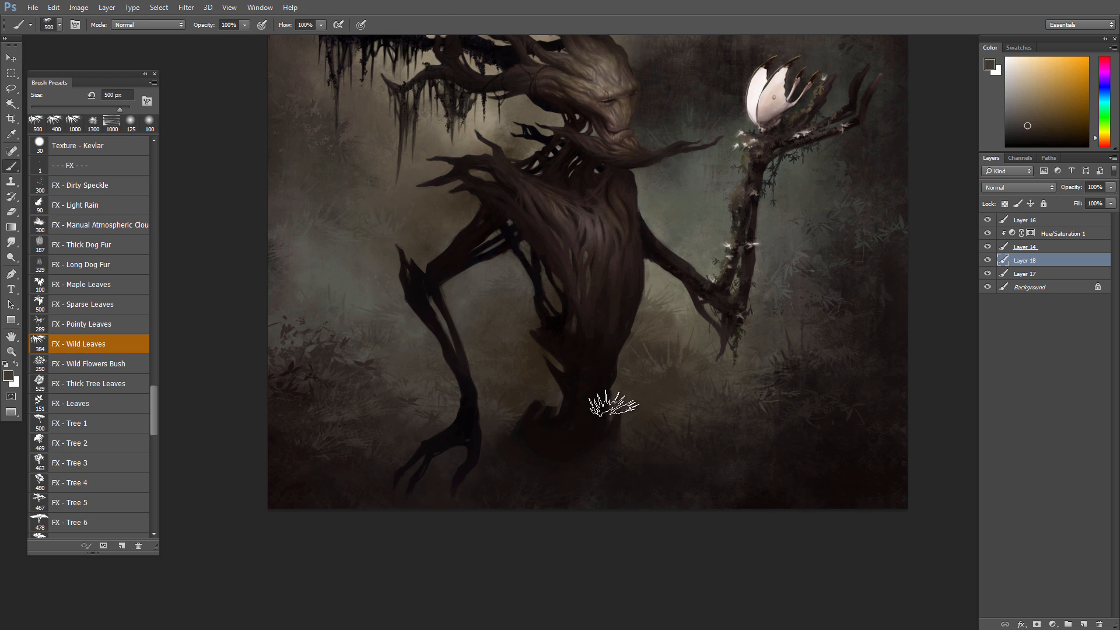
# - Build up soft leaves on both sides of the lower trunk with olive and brown tones sampled from the surrounding backdrop
pyautogui.keyDown('alt'); pyautogui.click(730, 374); pyautogui.keyUp('alt')
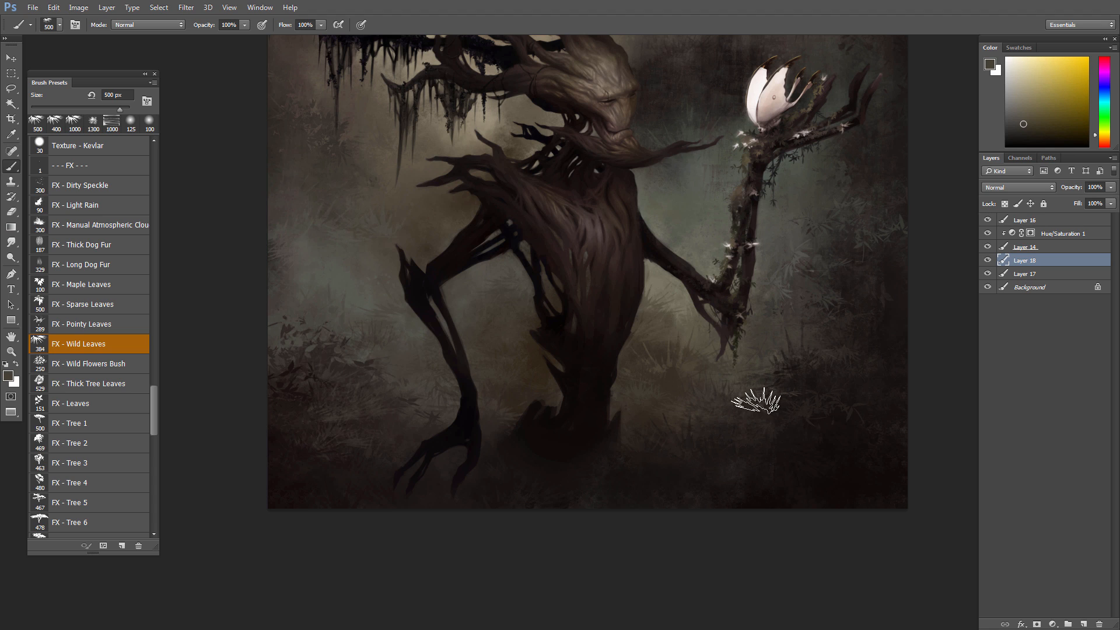
pyautogui.keyDown('alt'); pyautogui.click(701, 332); pyautogui.keyUp('alt')
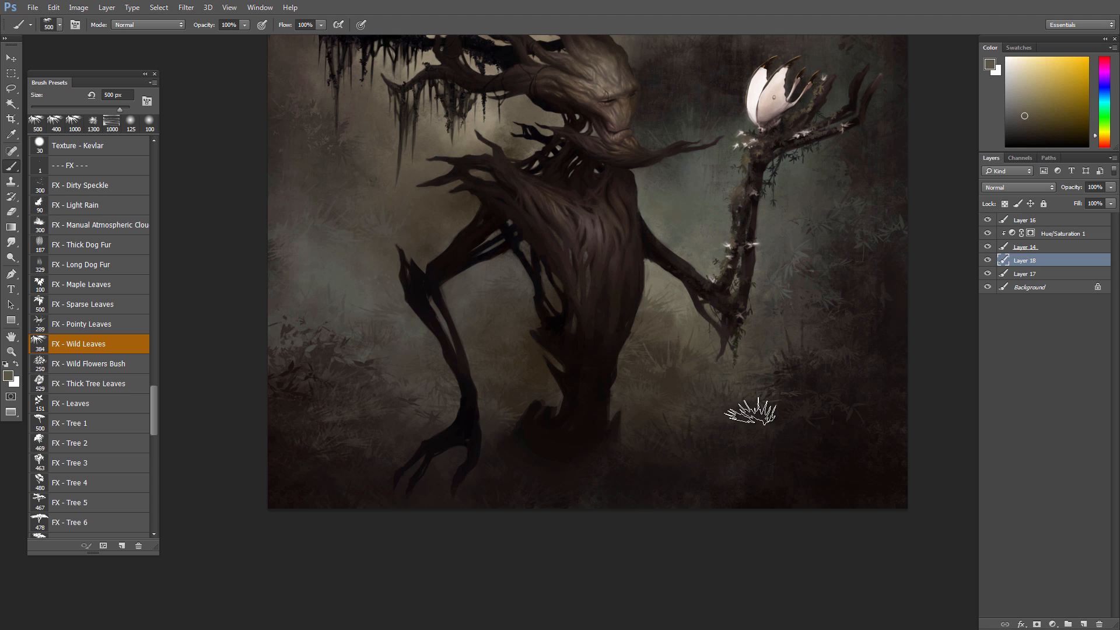
pyautogui.keyDown('alt'); pyautogui.click(490, 315); pyautogui.keyUp('alt')
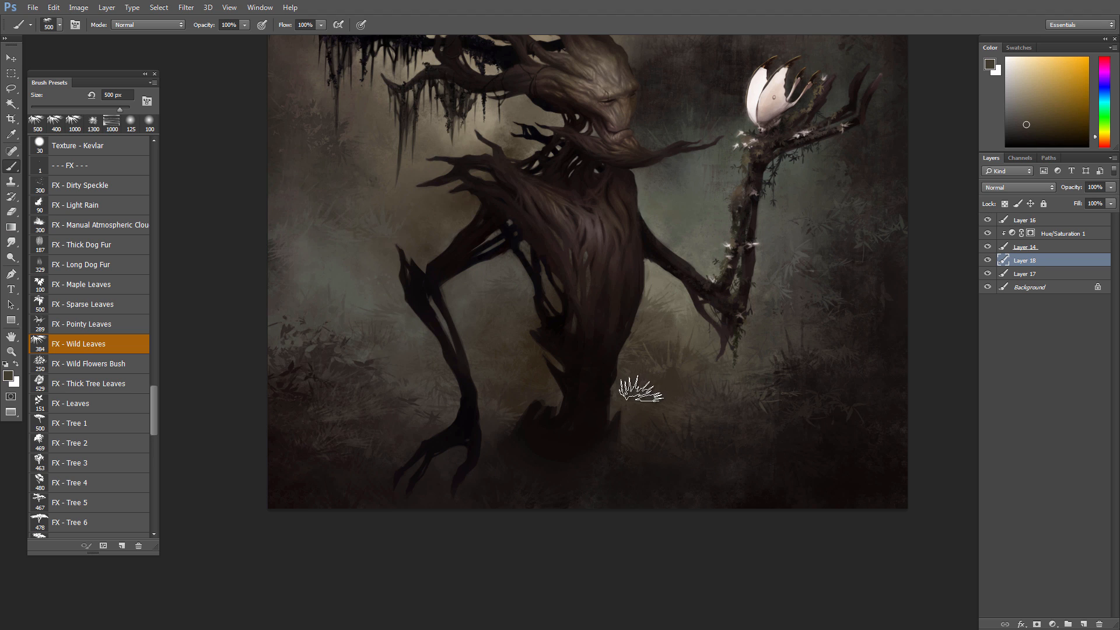
pyautogui.keyDown('alt'); pyautogui.click(705, 332); pyautogui.keyUp('alt')
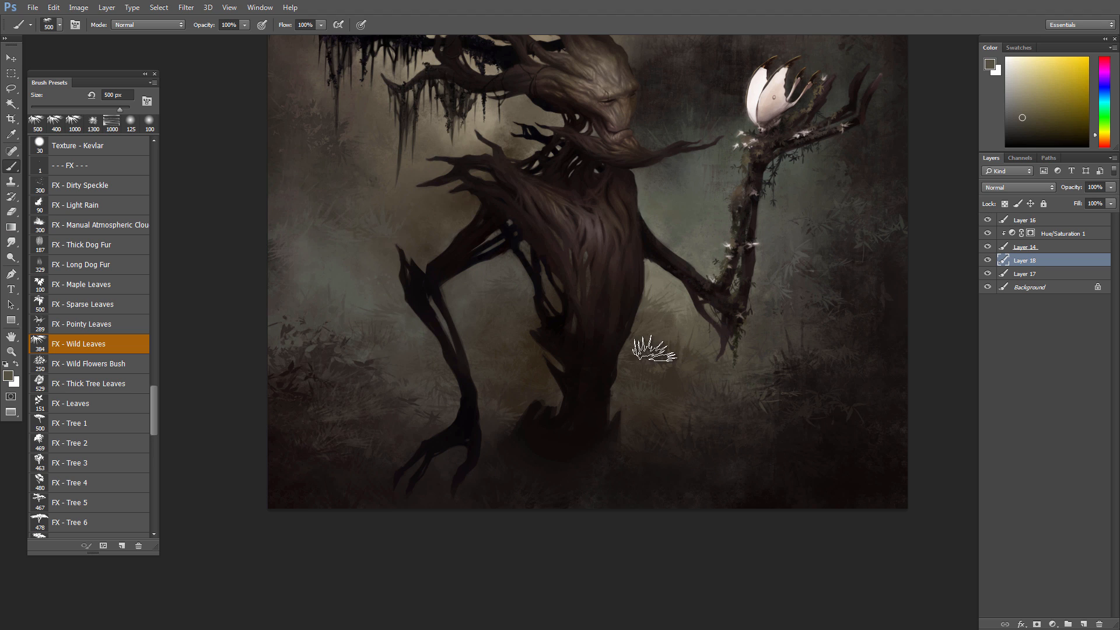
pyautogui.keyDown('alt'); pyautogui.click(738, 374); pyautogui.keyUp('alt')
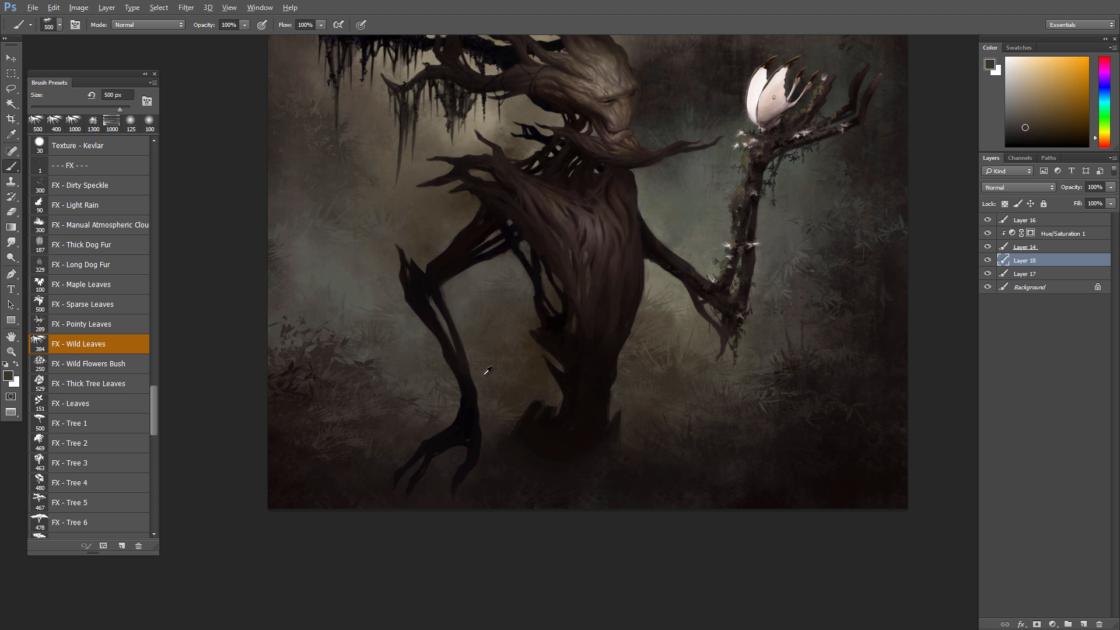
pyautogui.keyDown('alt'); pyautogui.click(488, 338); pyautogui.keyUp('alt')
pyautogui.keyDown('alt'); pyautogui.click(472, 289); pyautogui.keyUp('alt')
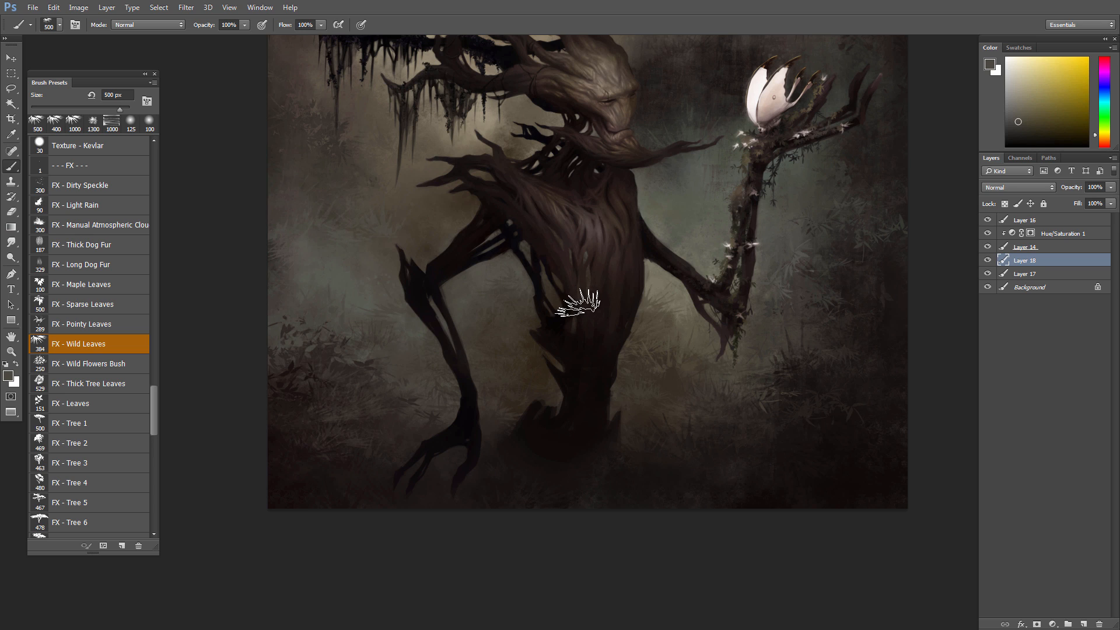
# - Paint pale leaf texture between the chest and the raised forearm in grey-green tones sampled from that gap
pyautogui.keyDown('alt'); pyautogui.click(695, 237); pyautogui.keyUp('alt')
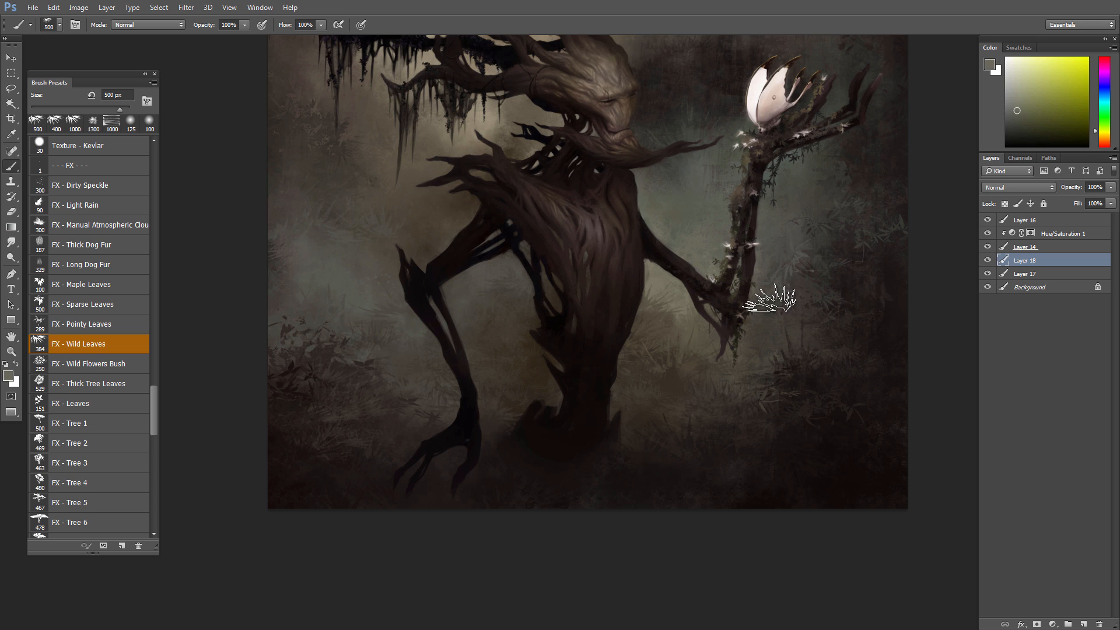
pyautogui.keyDown('alt'); pyautogui.click(680, 204); pyautogui.keyUp('alt')
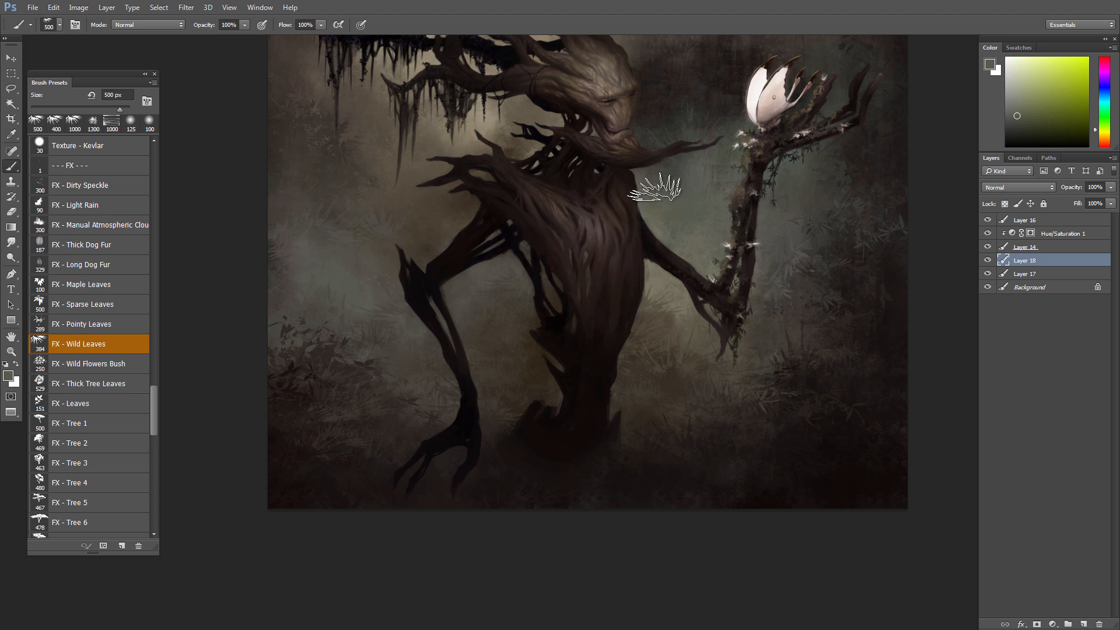
pyautogui.keyDown('alt'); pyautogui.click(703, 232); pyautogui.keyUp('alt')
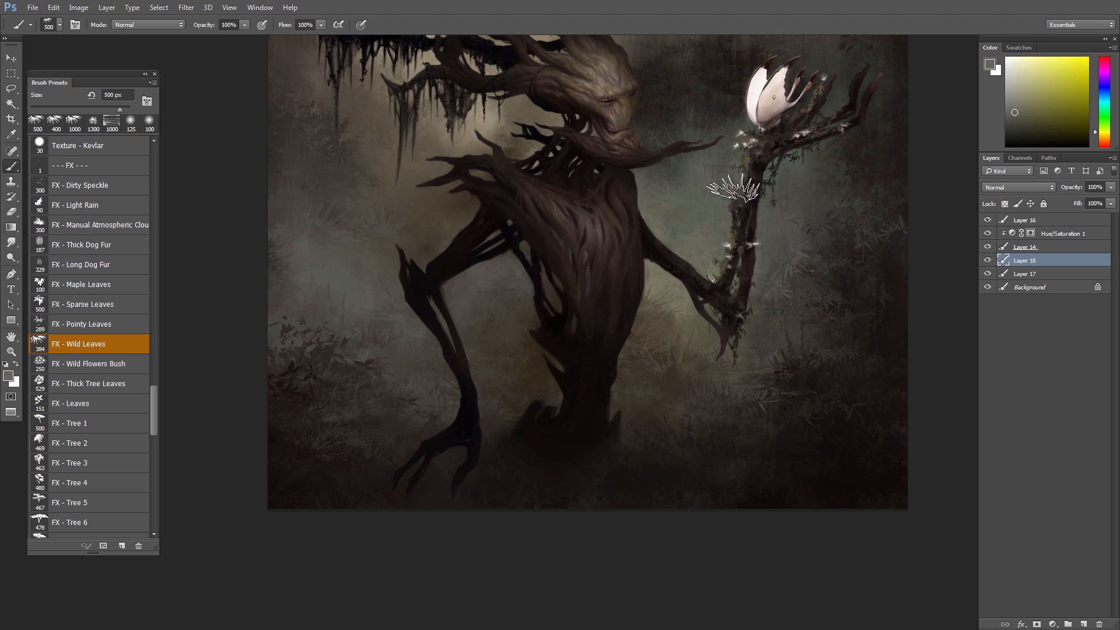
pyautogui.keyDown('alt'); pyautogui.click(671, 168); pyautogui.keyUp('alt')
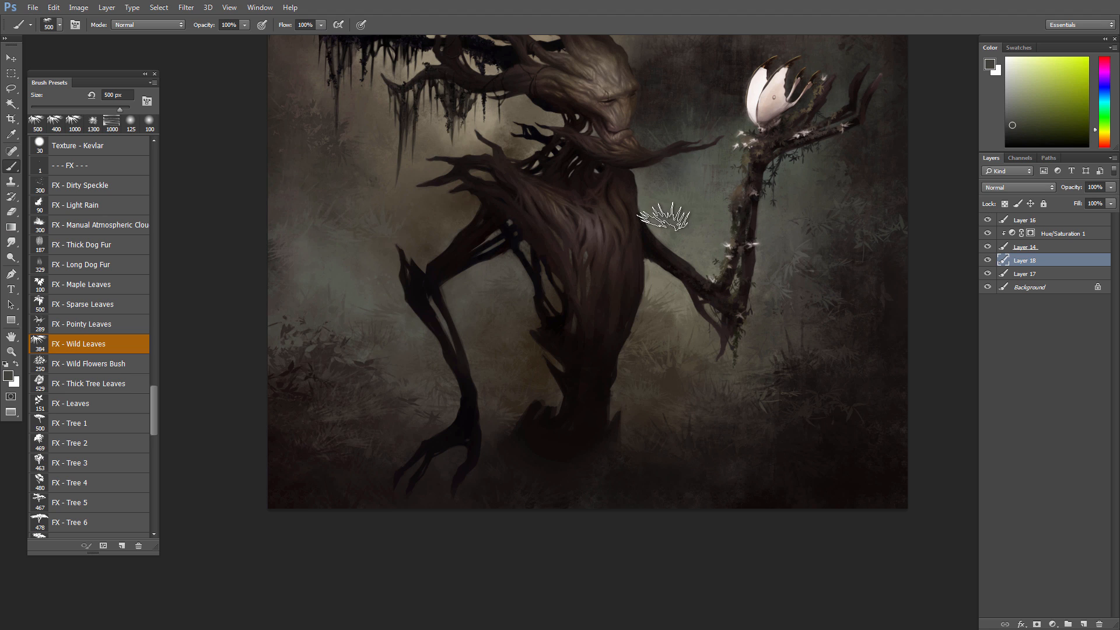
pyautogui.keyDown('alt'); pyautogui.click(691, 221); pyautogui.keyUp('alt')
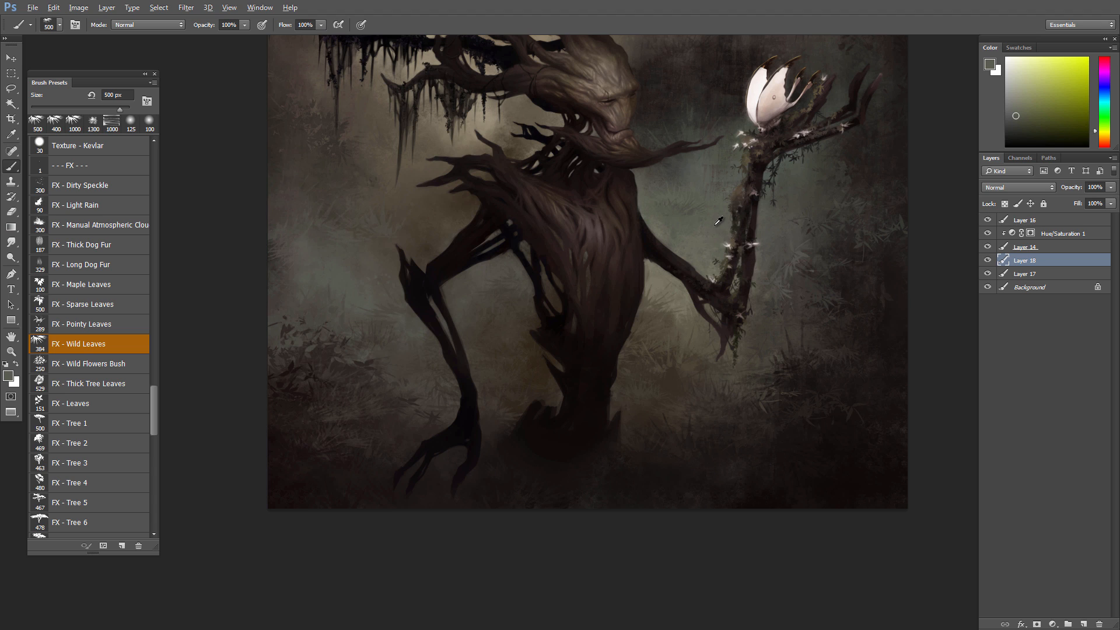
pyautogui.keyDown('alt'); pyautogui.click(701, 240); pyautogui.keyUp('alt')
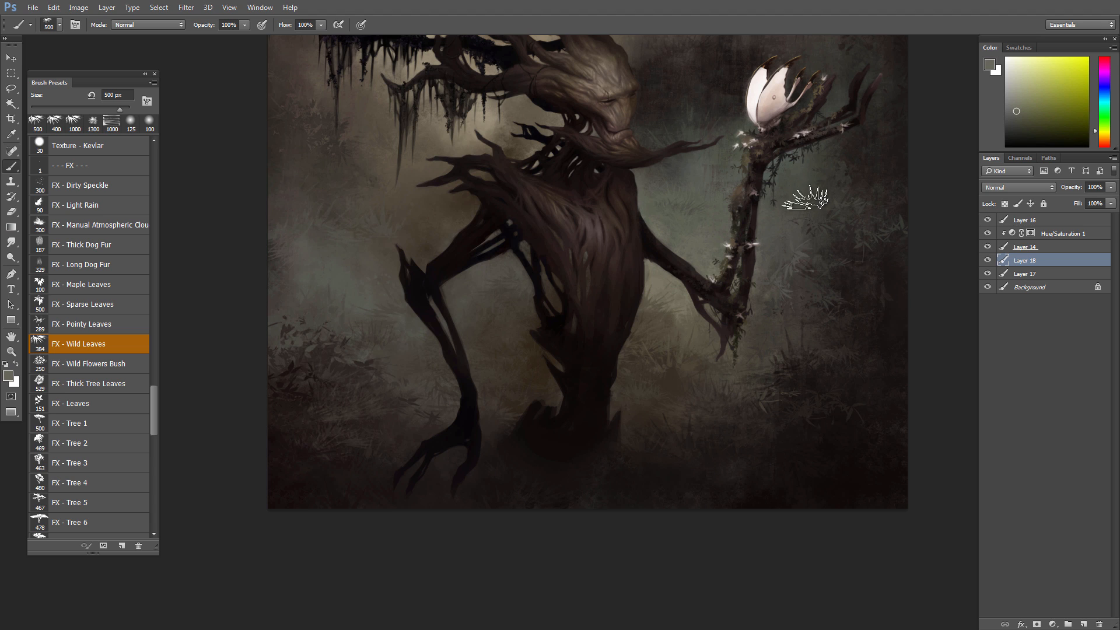
# - Extend the foliage into the dark backdrop beyond the raised forearm, using dark grey-brown tones sampled there
pyautogui.keyDown('alt'); pyautogui.click(802, 223); pyautogui.keyUp('alt')
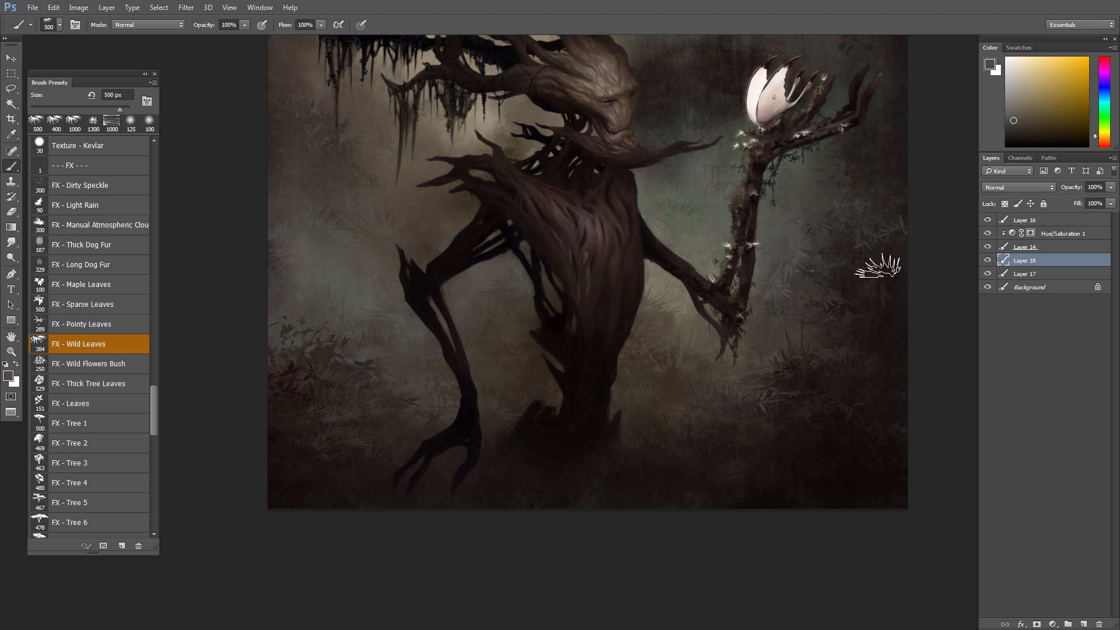
pyautogui.keyDown('alt'); pyautogui.click(841, 241); pyautogui.keyUp('alt')
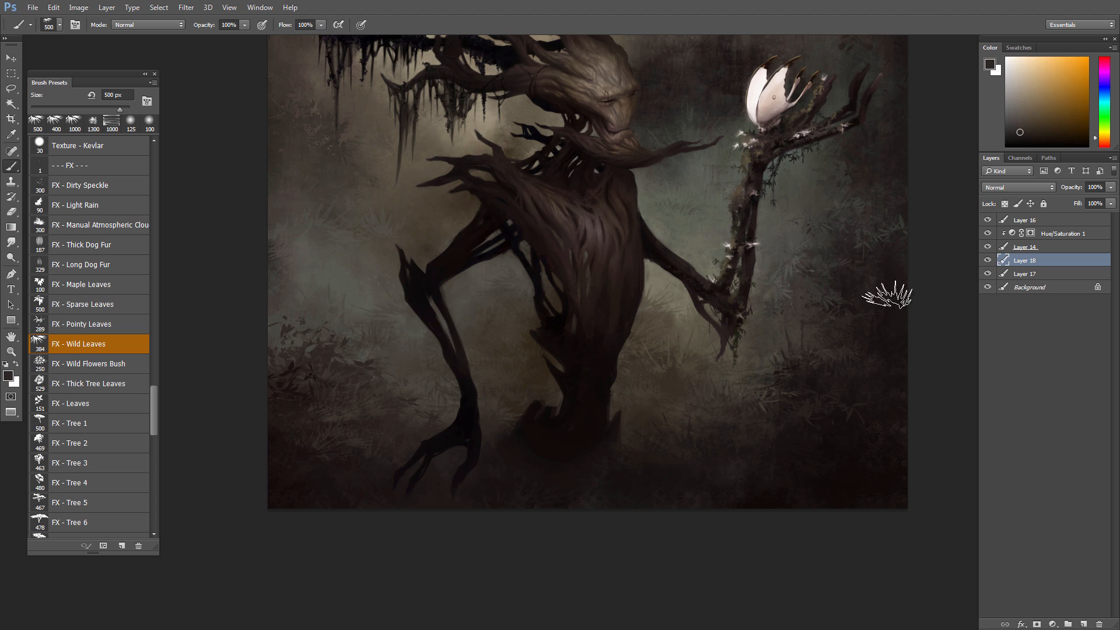
pyautogui.keyDown('alt'); pyautogui.click(809, 284); pyautogui.keyUp('alt')
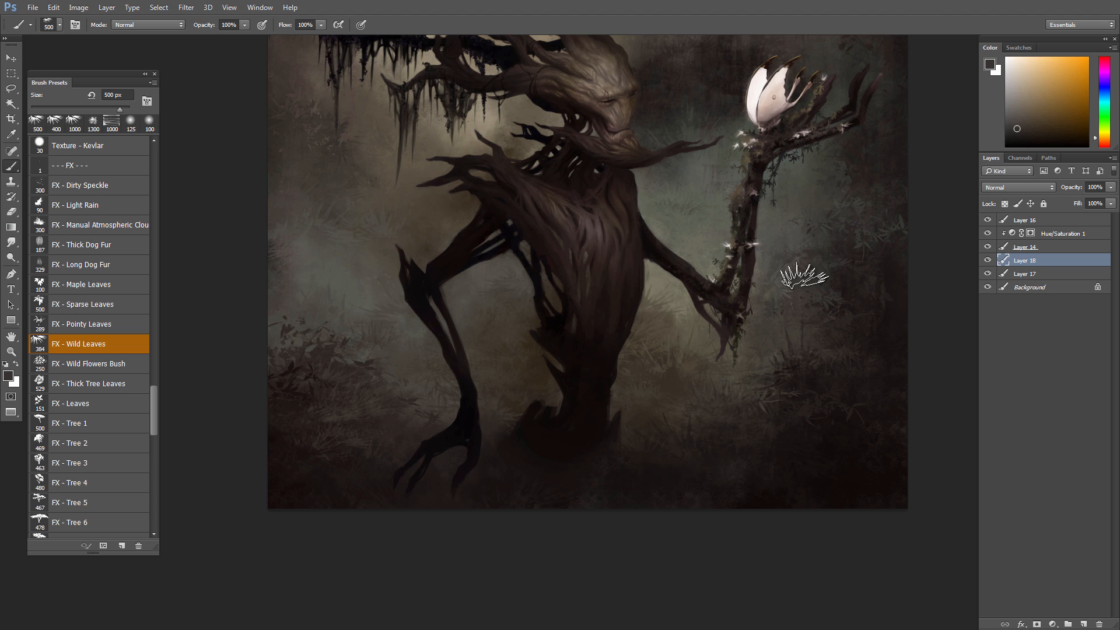
pyautogui.keyDown('alt'); pyautogui.click(791, 233); pyautogui.keyUp('alt')
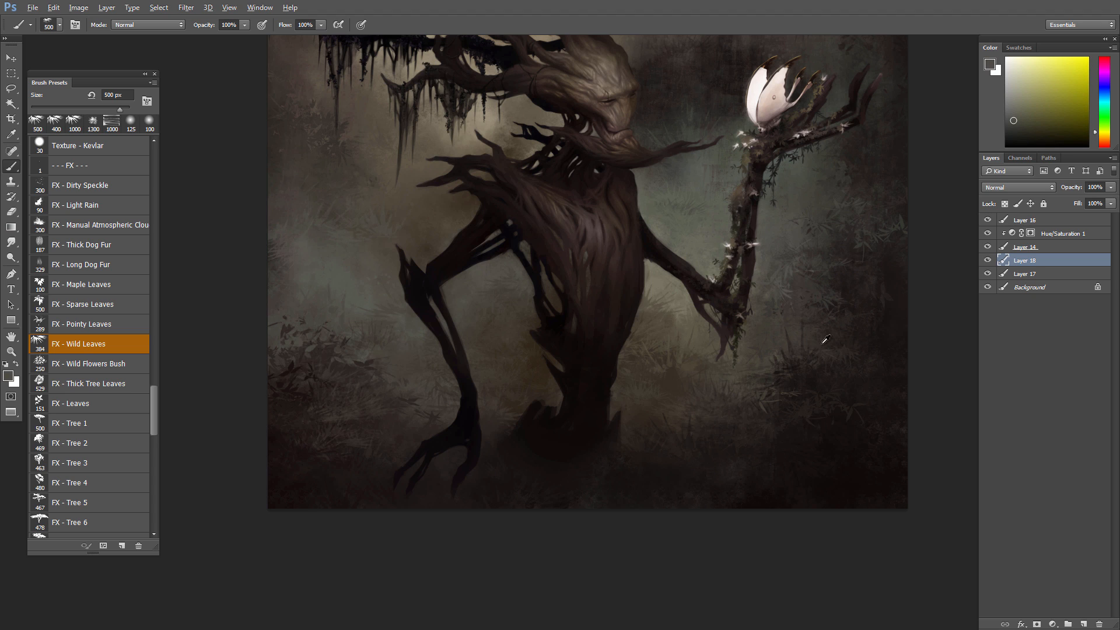
# - Paint subtle leaves below the raised forearm and beside the trunk, using near-black and brown tones sampled from those areas
pyautogui.keyDown('alt'); pyautogui.click(810, 359); pyautogui.keyUp('alt')
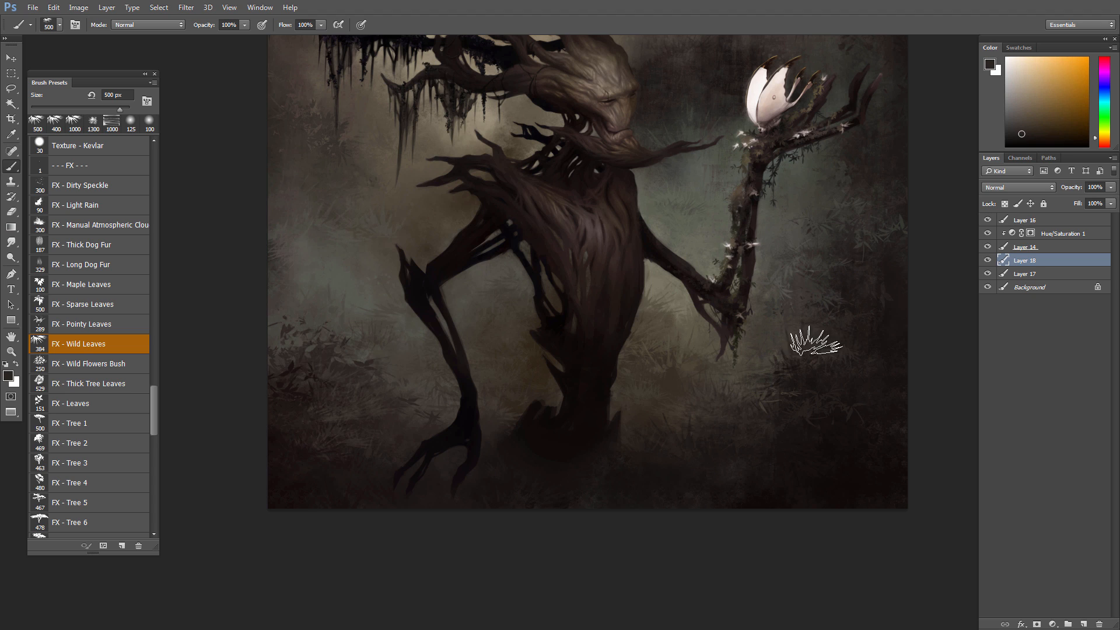
pyautogui.keyDown('alt'); pyautogui.click(880, 335); pyautogui.keyUp('alt')
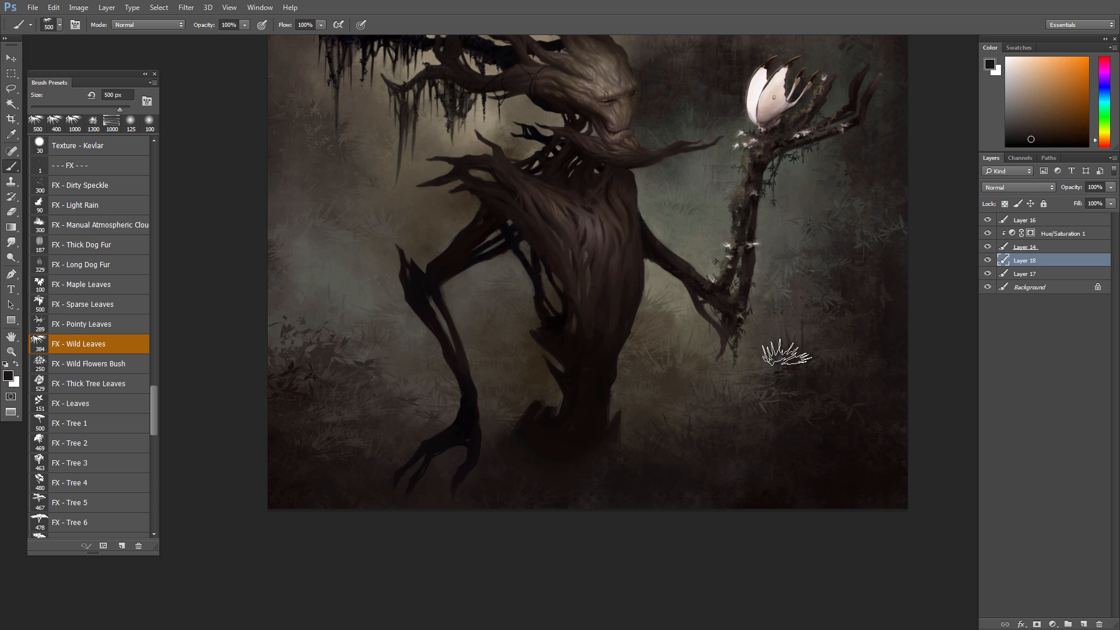
pyautogui.keyDown('alt'); pyautogui.click(812, 379); pyautogui.keyUp('alt')
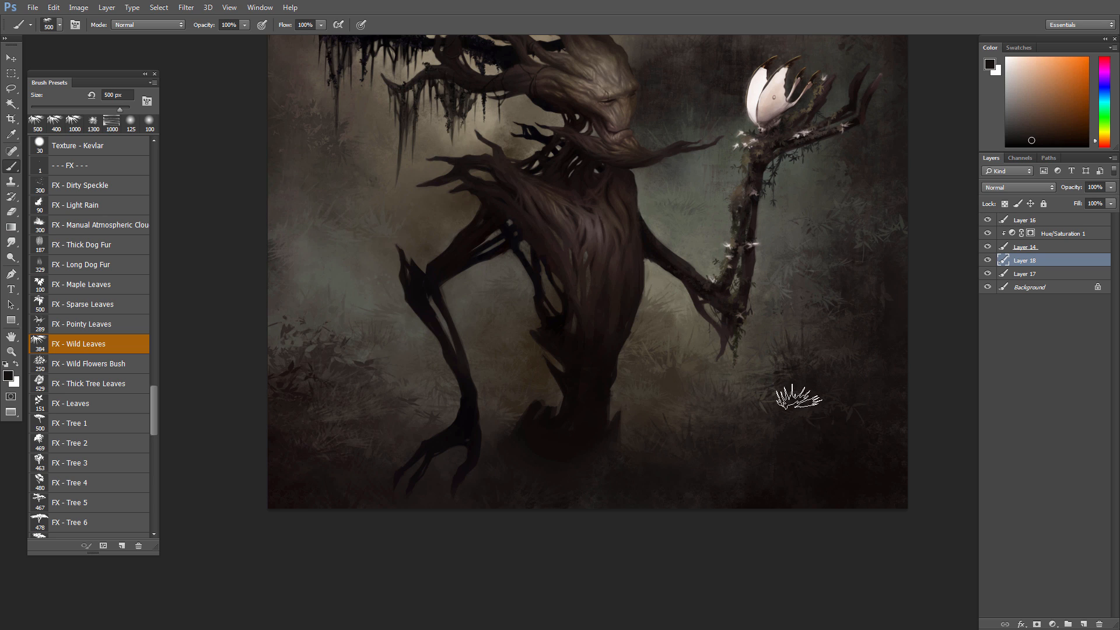
pyautogui.keyDown('alt'); pyautogui.click(677, 318); pyautogui.keyUp('alt')
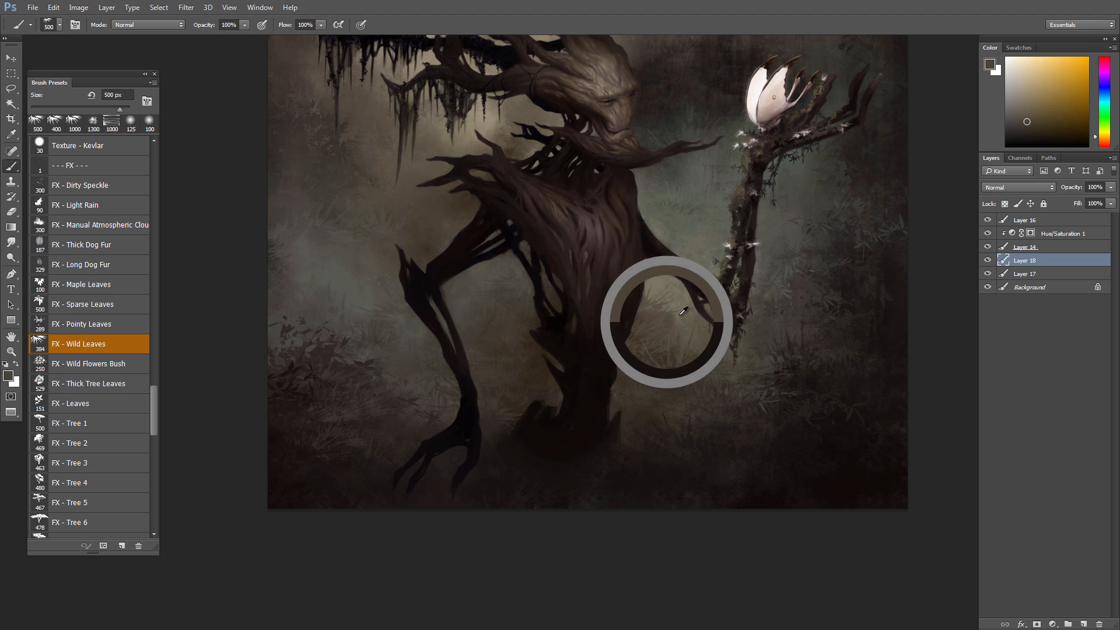
pyautogui.keyDown('alt'); pyautogui.click(503, 300); pyautogui.keyUp('alt')
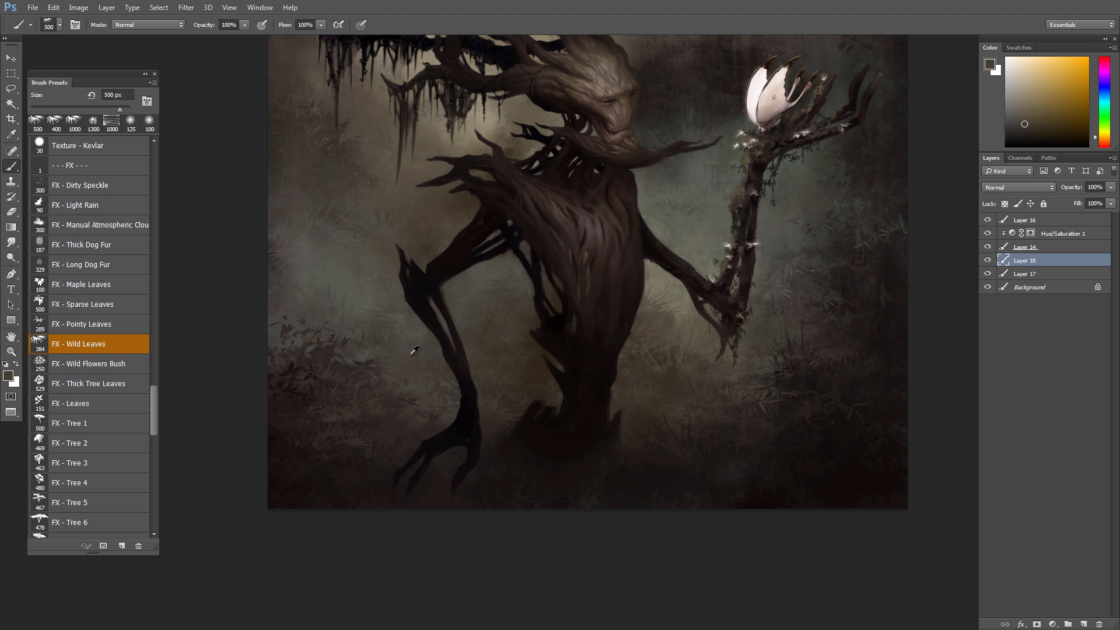
# - Add soft grey-green leaves behind the chest and beyond the hanging arm's elbow, sampling each tone from the misty backdrop
pyautogui.scroll(-3, 470, 340)
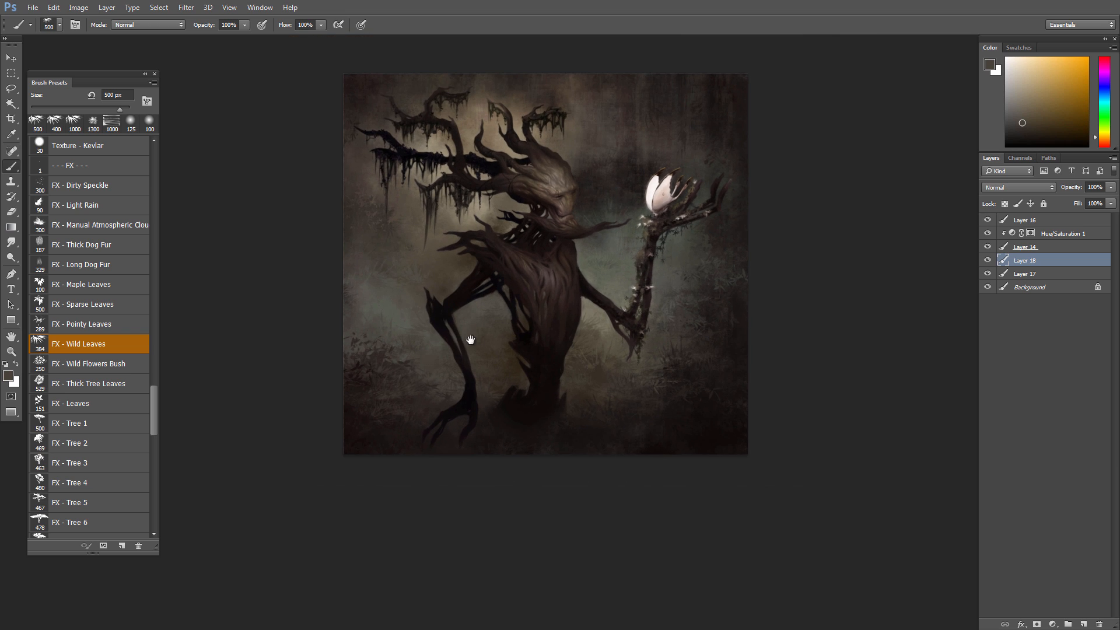
pyautogui.moveTo(598, 313); pyautogui.dragTo(587, 333)
pyautogui.scroll(3, 614, 312)
pyautogui.keyDown('alt'); pyautogui.click(595, 281); pyautogui.keyUp('alt')
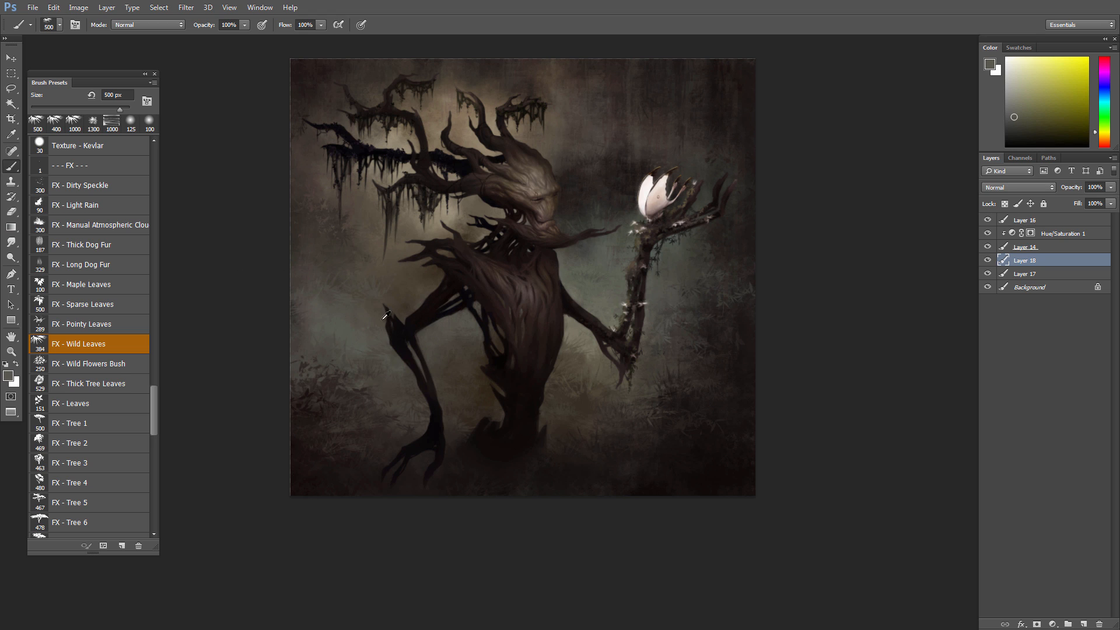
pyautogui.keyDown('alt'); pyautogui.click(343, 300); pyautogui.keyUp('alt')
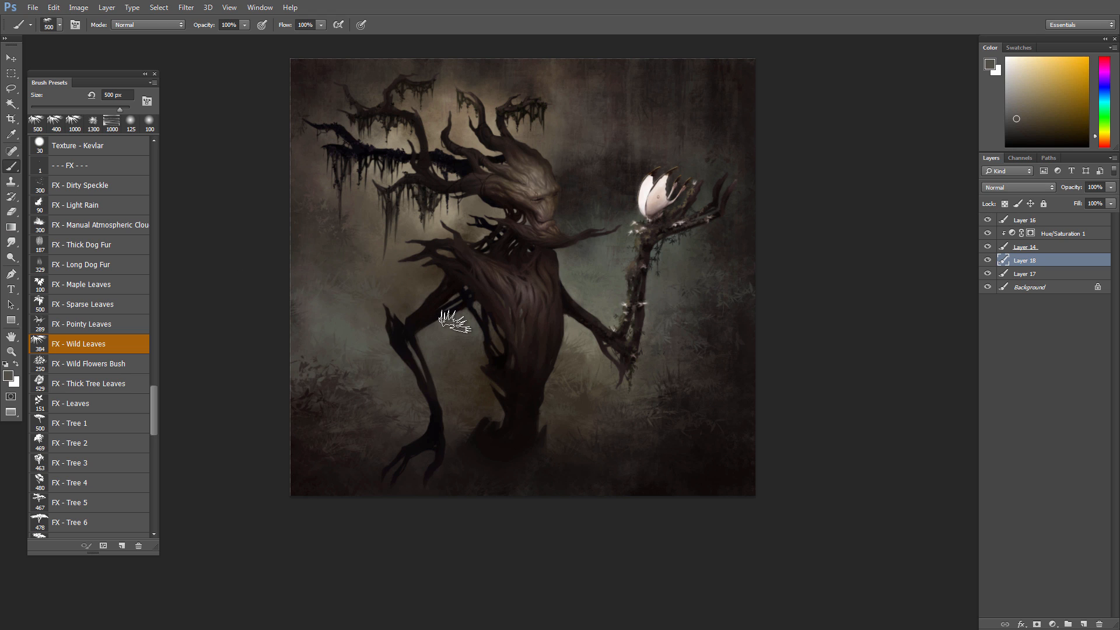
# - Enlarge the leaf brush to 700 px and paint foliage around the hanging arm's elbow in grey and brown tones sampled nearby
pyautogui.keyDown('alt'); pyautogui.click(337, 300); pyautogui.keyUp('alt')
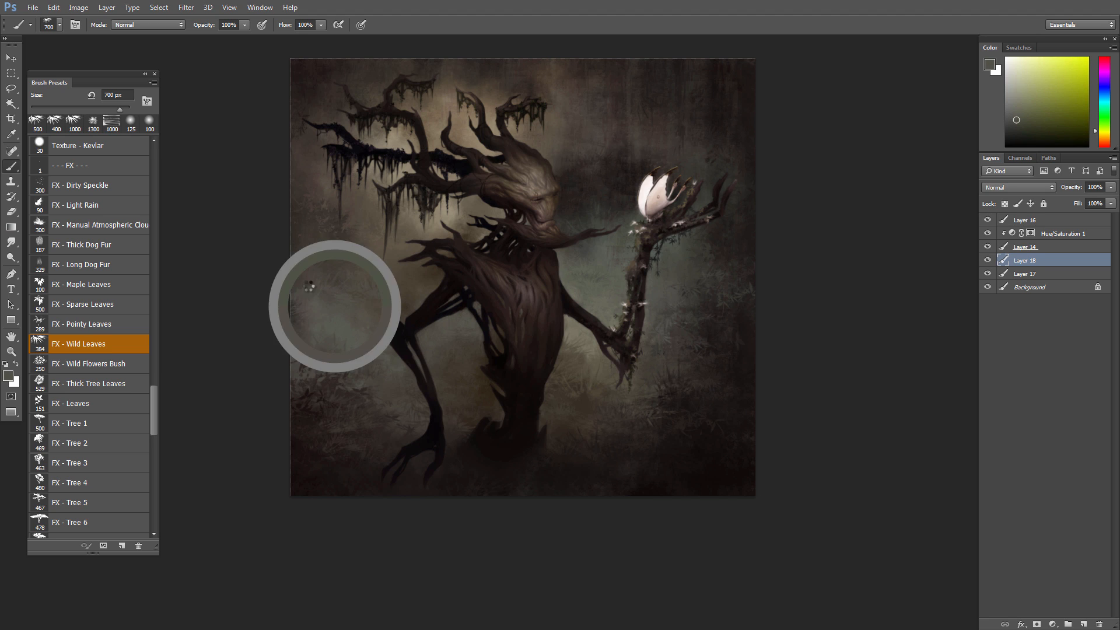
pyautogui.keyDown('alt'); pyautogui.click(334, 263); pyautogui.keyUp('alt')
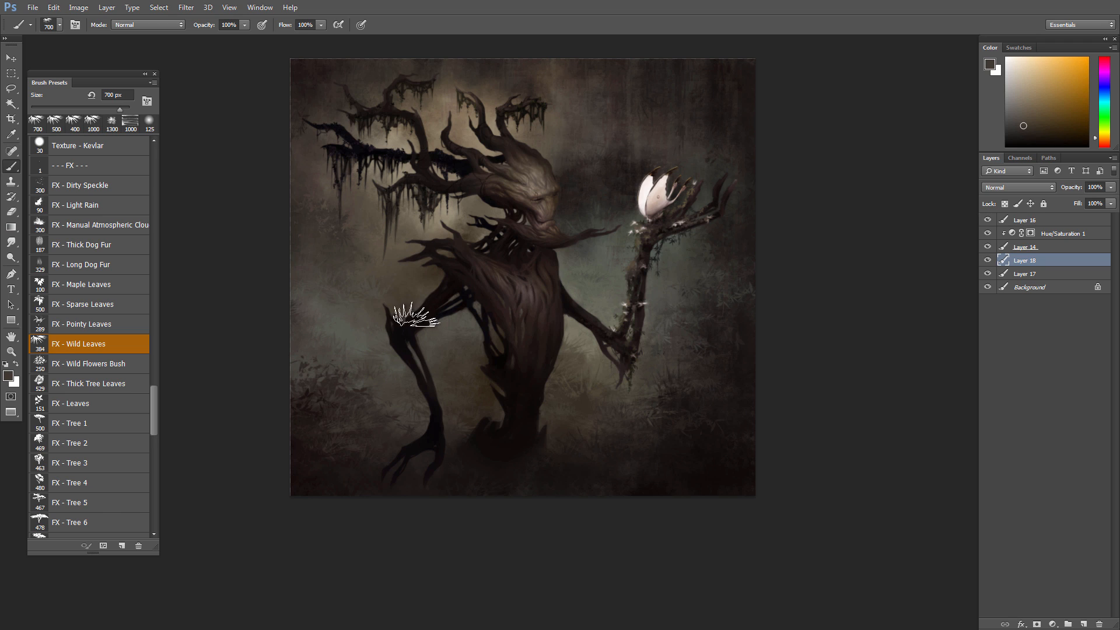
pyautogui.keyDown('alt'); pyautogui.click(335, 266); pyautogui.keyUp('alt')
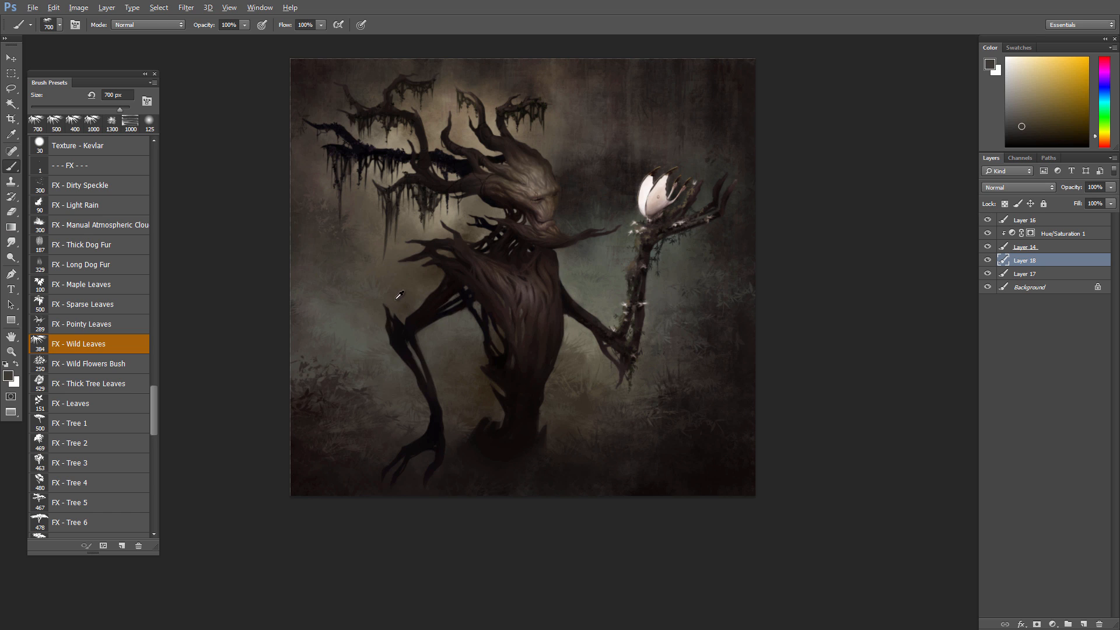
pyautogui.keyDown('alt'); pyautogui.click(398, 297); pyautogui.keyUp('alt')
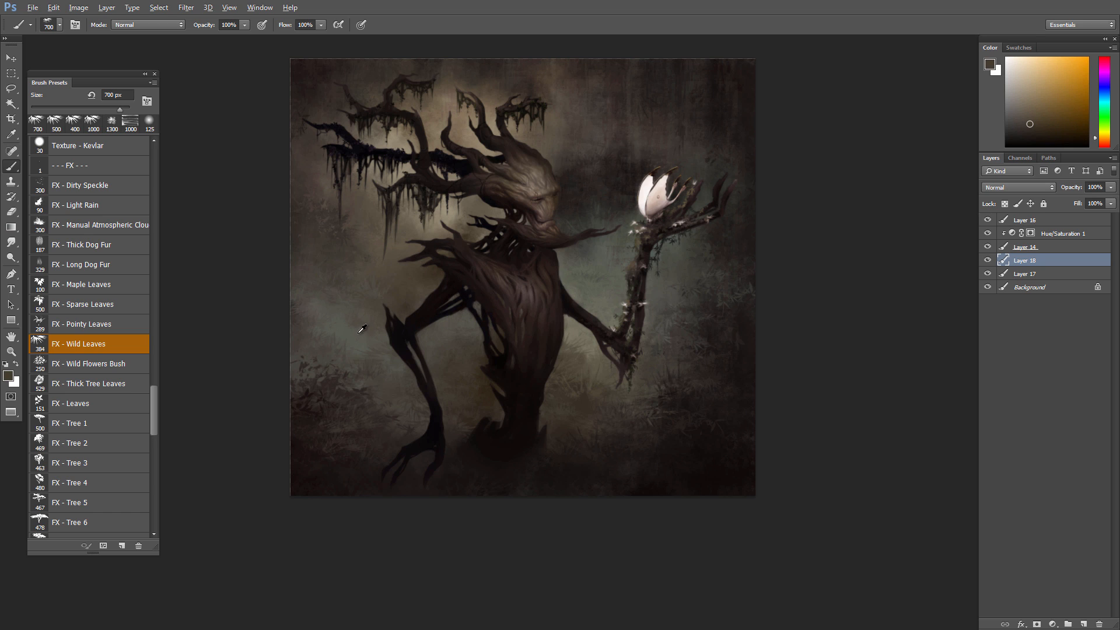
pyautogui.keyDown('alt'); pyautogui.click(362, 329); pyautogui.keyUp('alt')
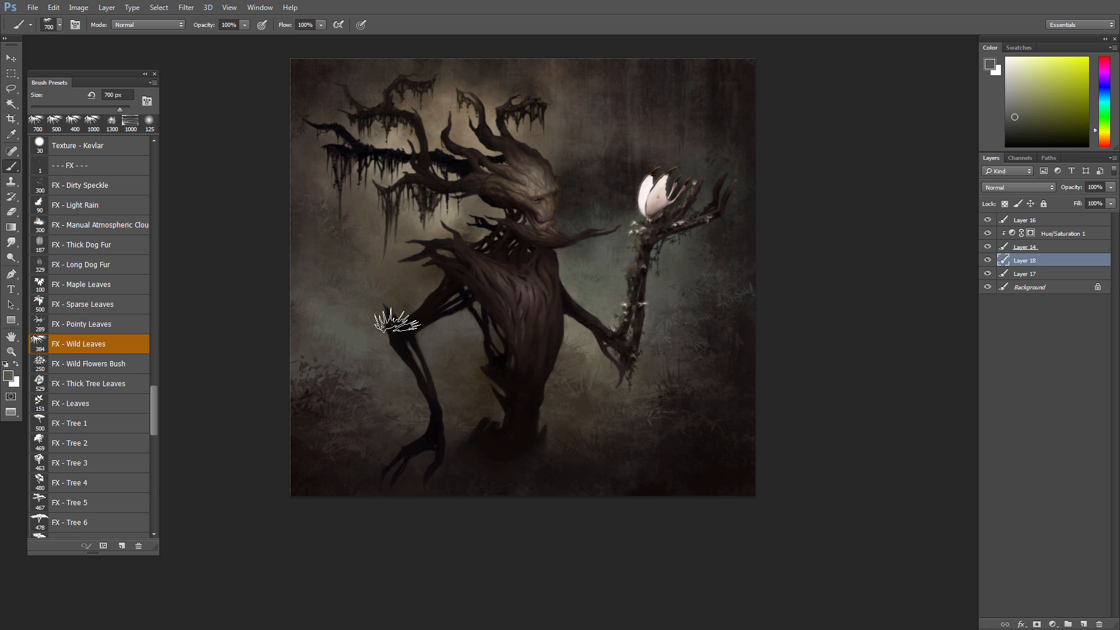
# - Paint faint leaf texture on either side of the lower trunk in muted brown tones sampled from the gaps there
pyautogui.keyDown('alt'); pyautogui.click(579, 357); pyautogui.keyUp('alt')
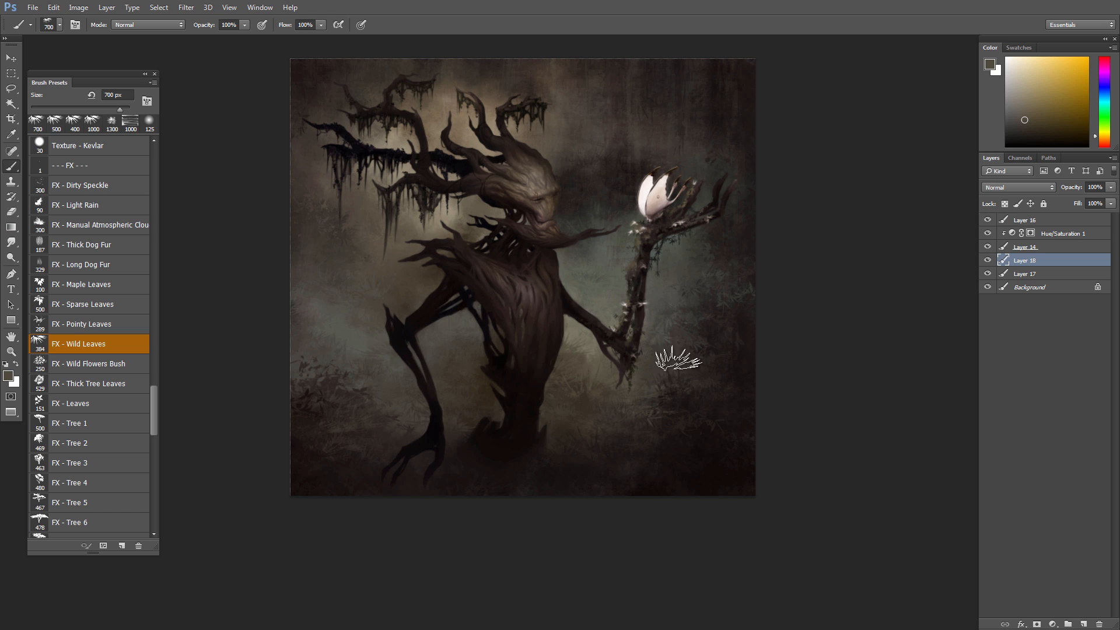
pyautogui.keyDown('ctrl'); pyautogui.click(445, 389); pyautogui.keyUp('ctrl')
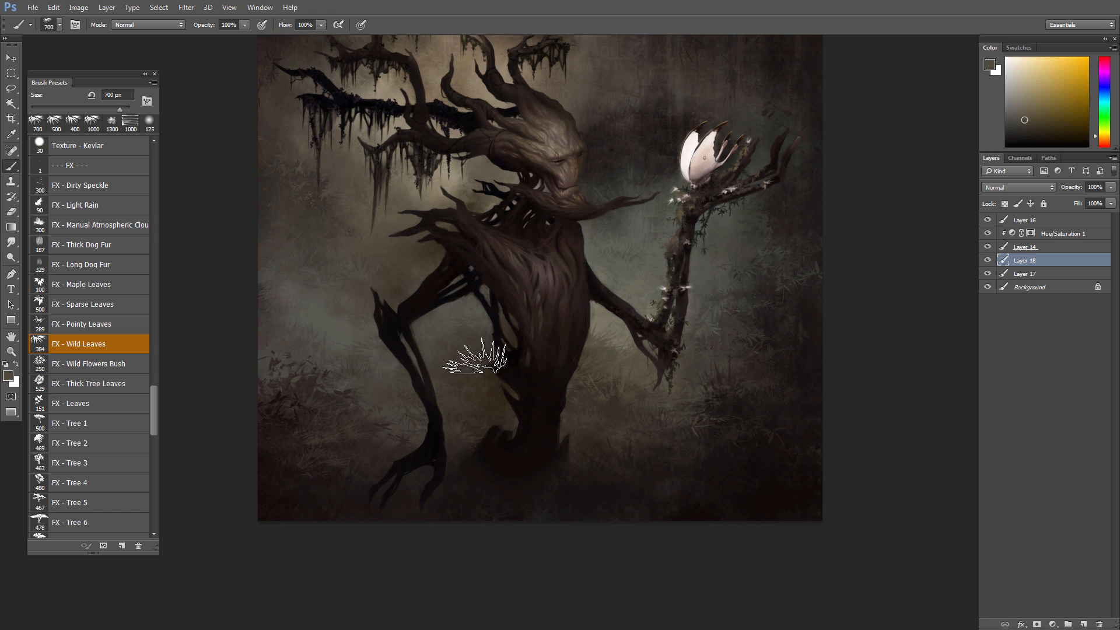
pyautogui.keyDown('alt'); pyautogui.click(466, 333); pyautogui.keyUp('alt')
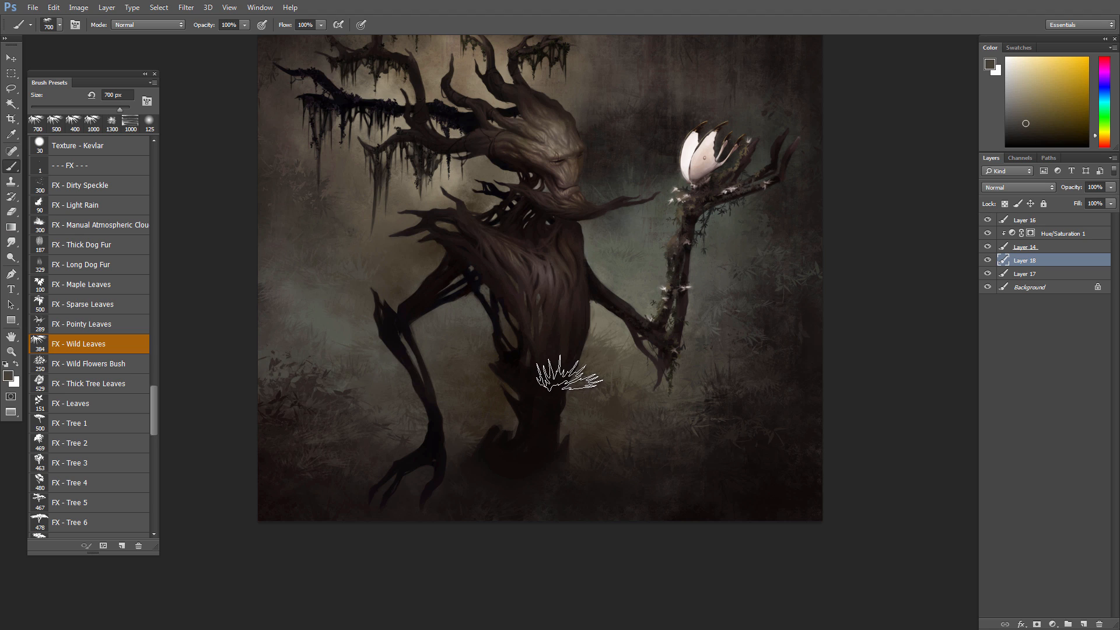
# - Build up olive-brown leaves around the hanging forearm in sampled tones, and compare the painting with and without the foliage layer
pyautogui.keyDown('alt'); pyautogui.click(322, 377); pyautogui.keyUp('alt')
pyautogui.keyDown('alt'); pyautogui.click(350, 372); pyautogui.keyUp('alt')
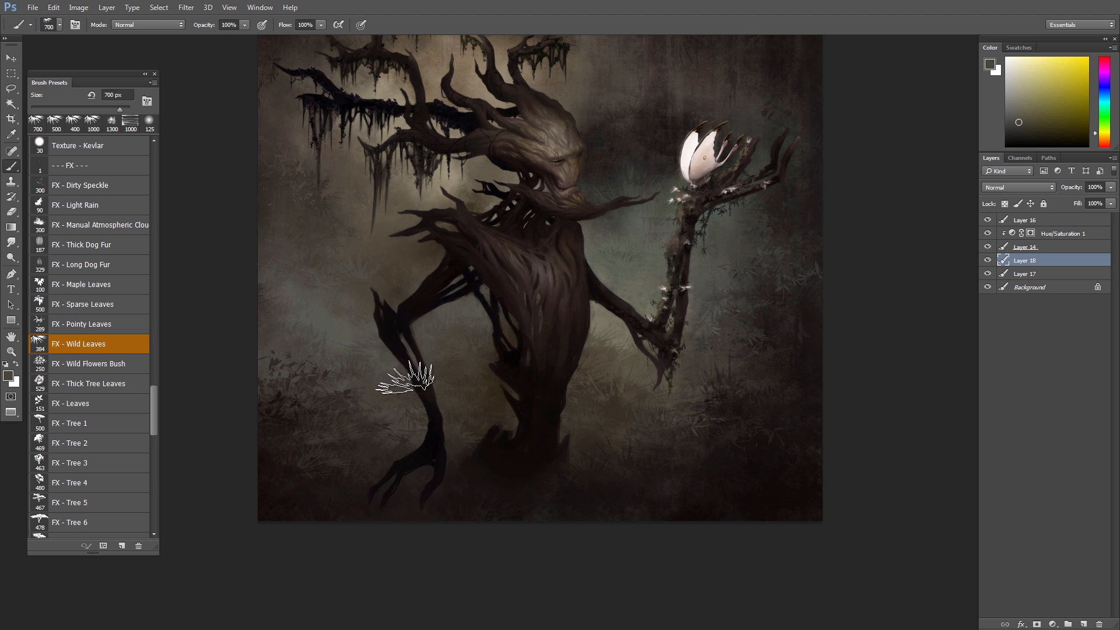
pyautogui.keyDown('alt'); pyautogui.click(361, 381); pyautogui.keyUp('alt')
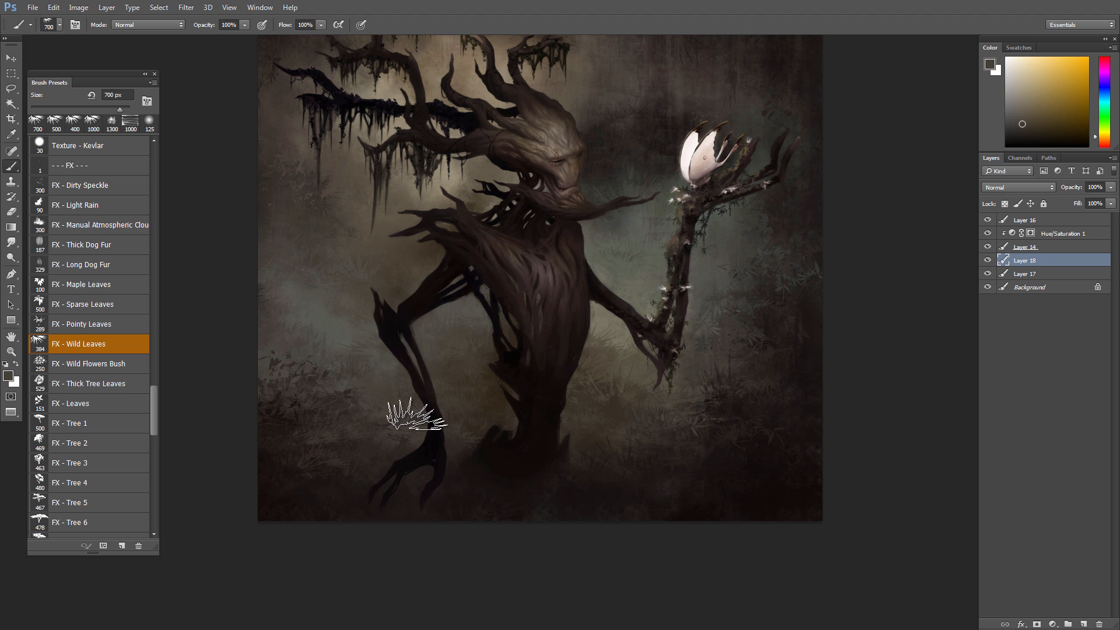
pyautogui.keyDown('alt'); pyautogui.click(393, 404); pyautogui.keyUp('alt')
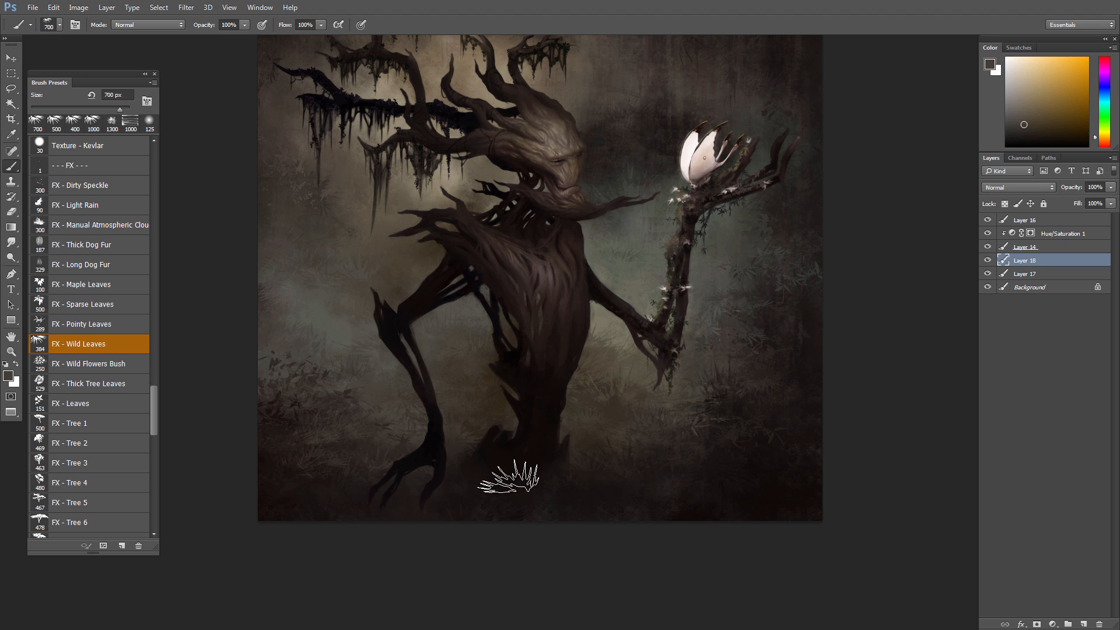
pyautogui.click(987, 261)
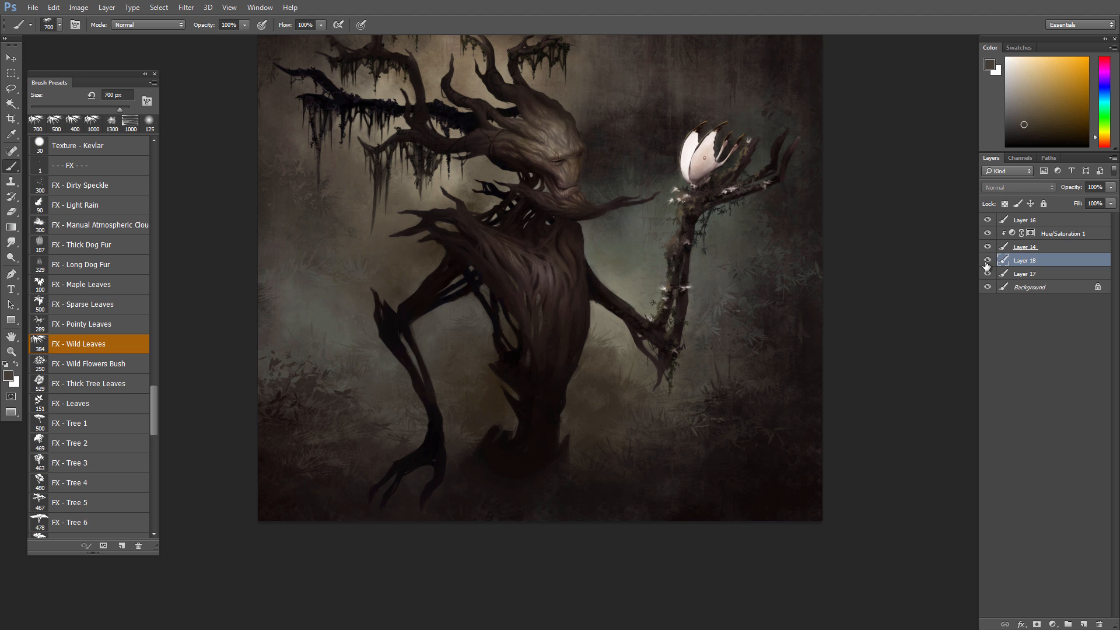
pyautogui.click(987, 261)
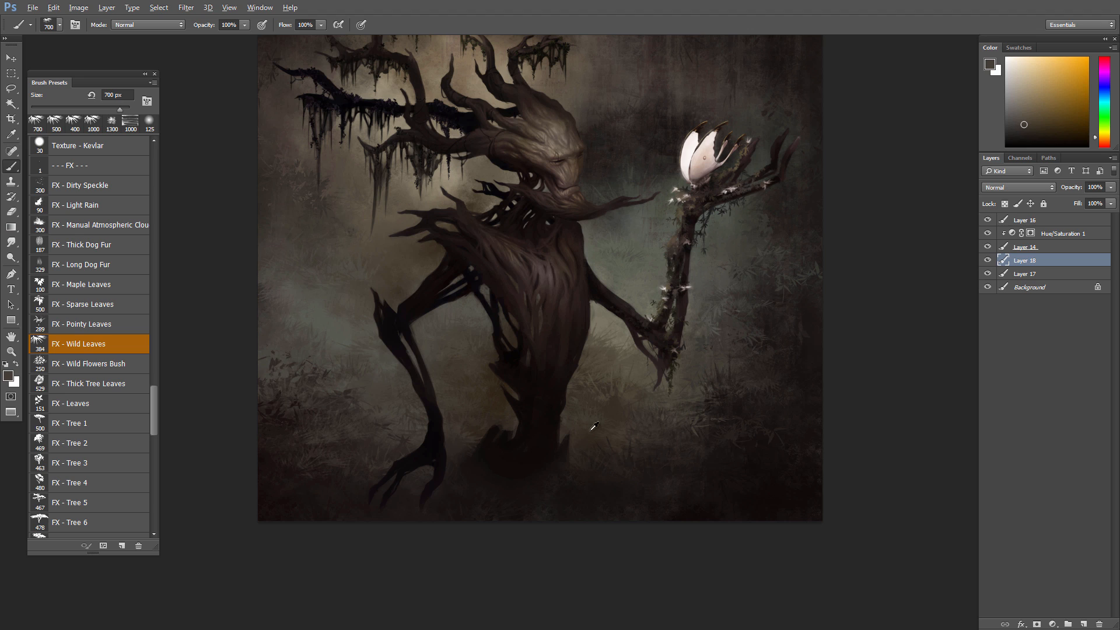
# - Paint dark ground foliage around the trunk's base in dark browns sampled from the lower backdrop
pyautogui.keyDown('alt'); pyautogui.click(612, 449); pyautogui.keyUp('alt')
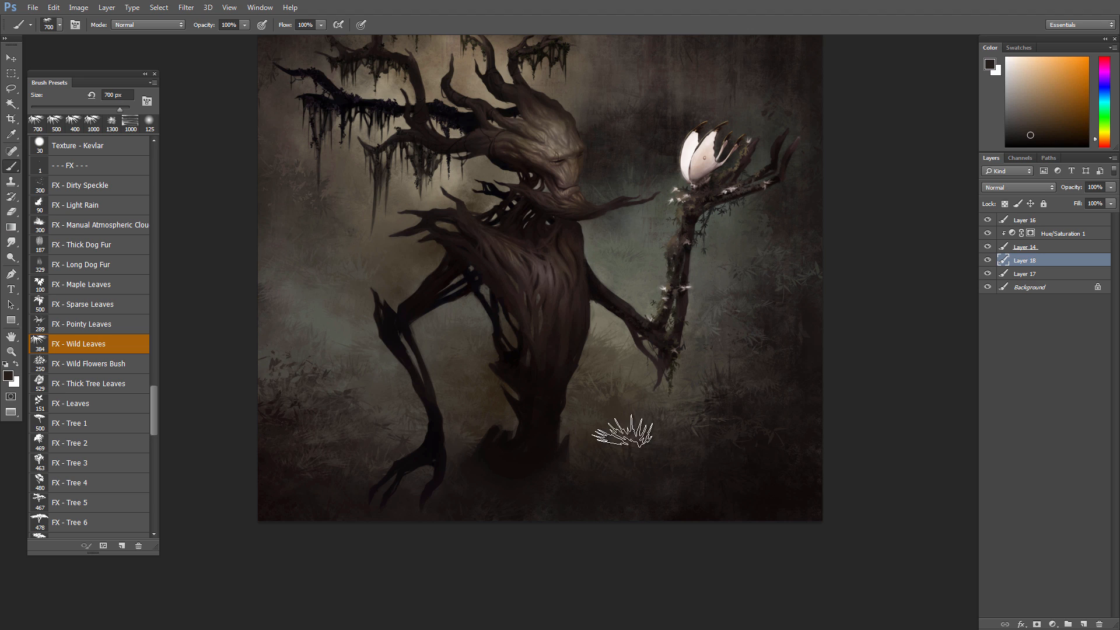
pyautogui.keyDown('alt'); pyautogui.click(697, 421); pyautogui.keyUp('alt')
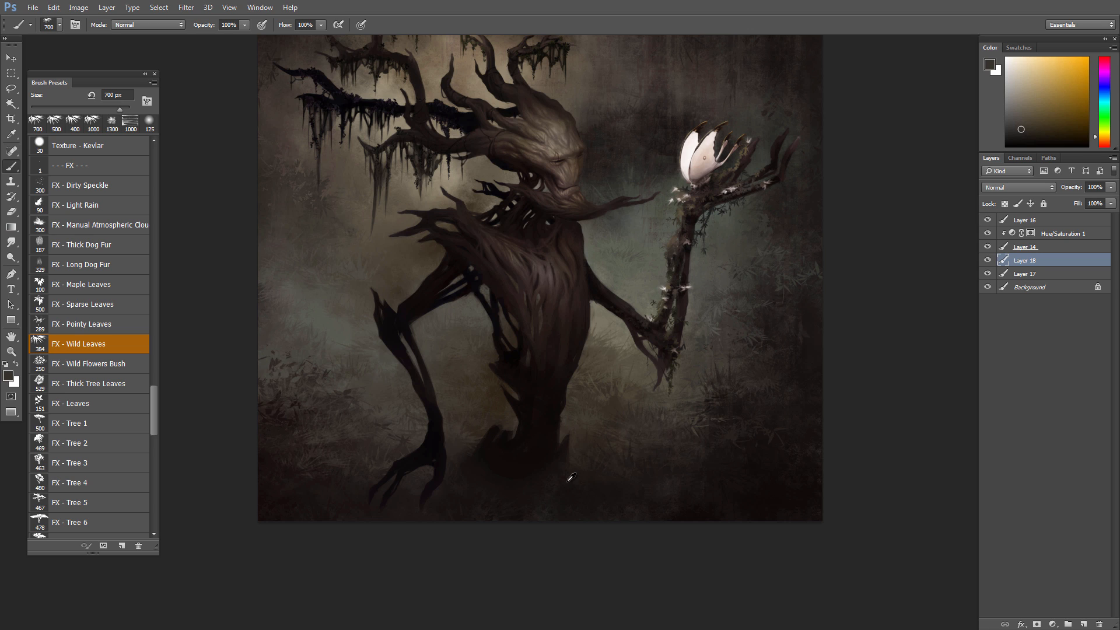
pyautogui.keyDown('alt'); pyautogui.click(493, 483); pyautogui.keyUp('alt')
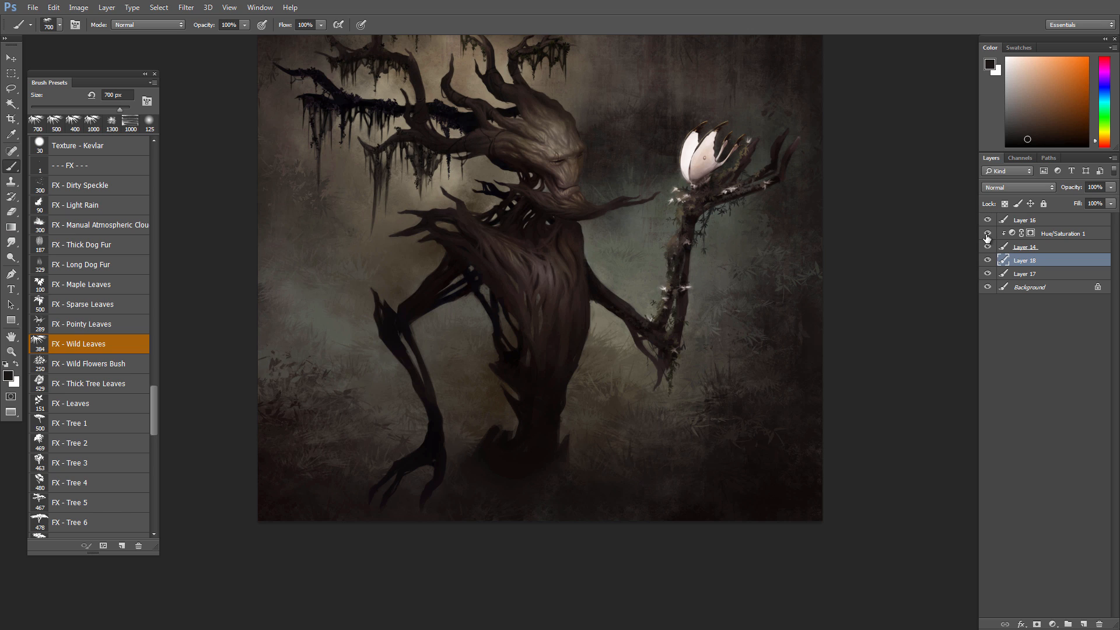
# - Merge the Hue/Saturation 1 adjustment into Layer 14 and check the merged layer in isolation
pyautogui.click(1009, 235)
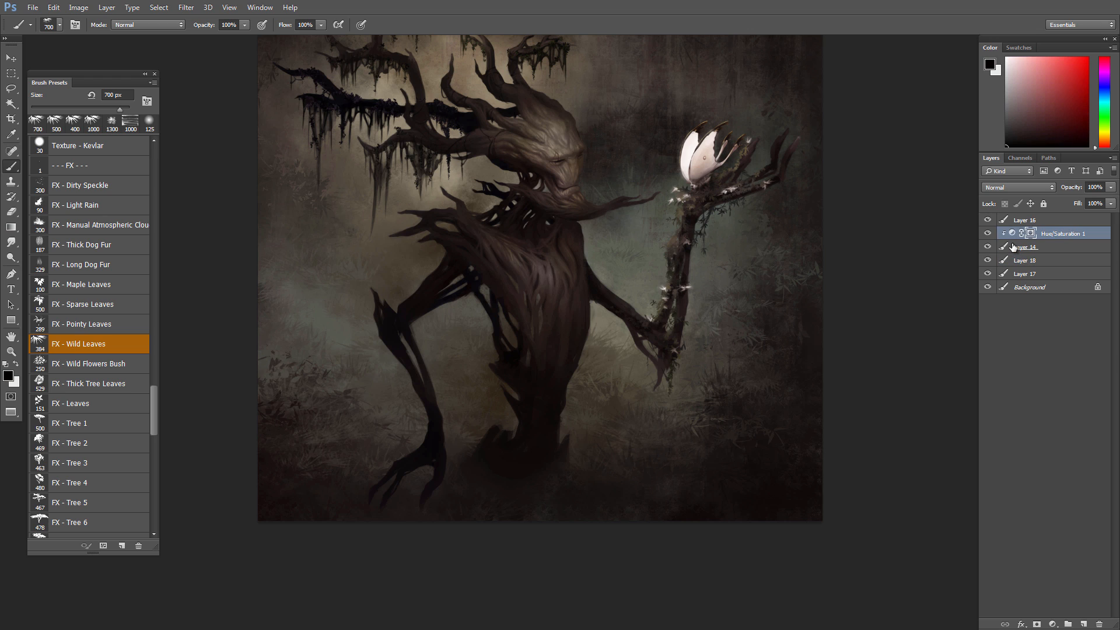
pyautogui.hotkey('ctrl', 'e')
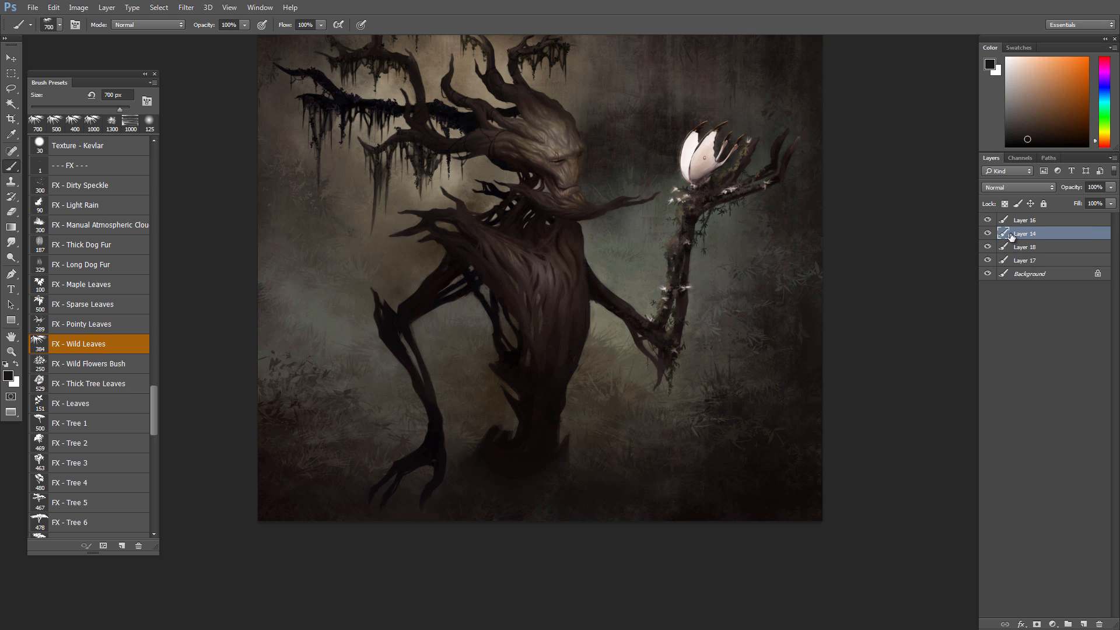
pyautogui.keyDown('alt'); pyautogui.click(988, 233); pyautogui.keyUp('alt')
pyautogui.keyDown('alt'); pyautogui.click(988, 233); pyautogui.keyUp('alt')
# - Add a new layer above Layer 14 and paint dark leaves over the trunk's base in tones sampled from the surrounding ground
pyautogui.click(1084, 624)
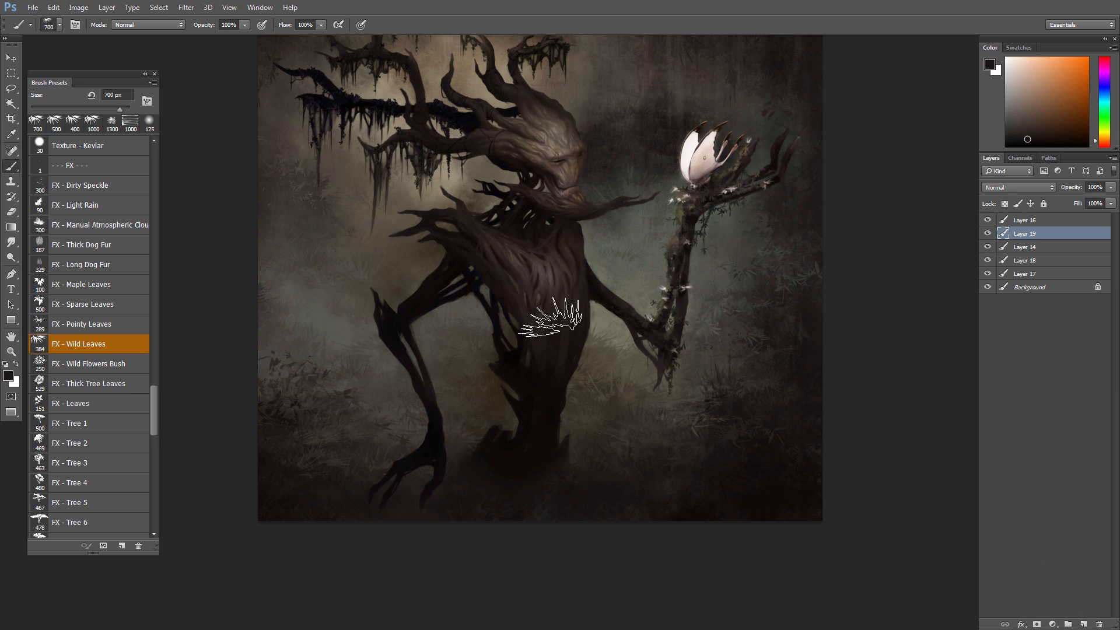
pyautogui.keyDown('alt'); pyautogui.click(541, 513); pyautogui.keyUp('alt')
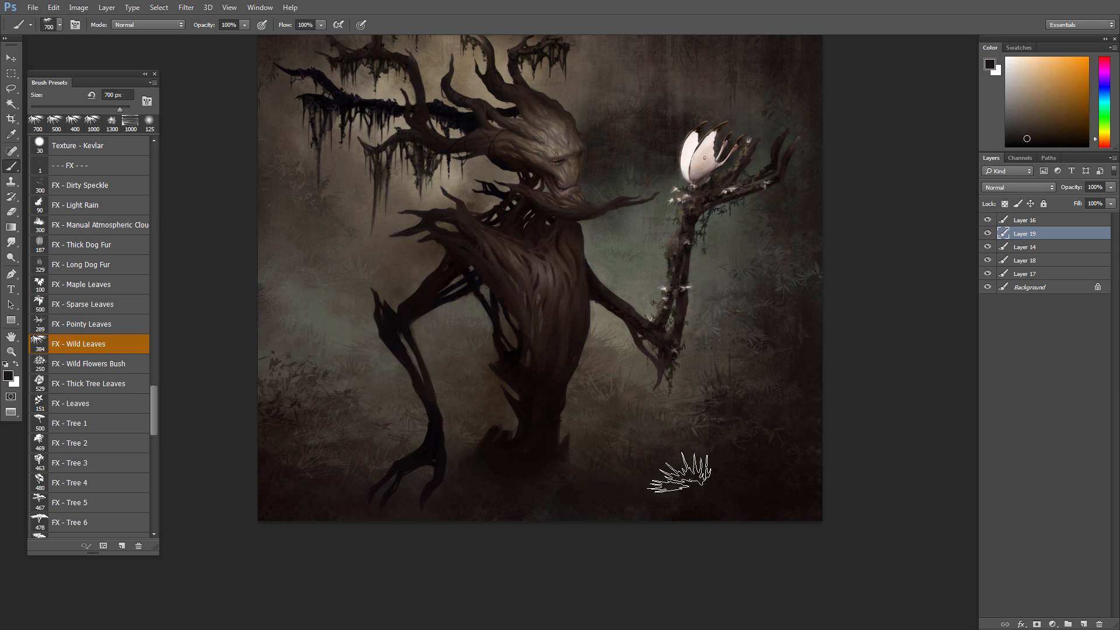
pyautogui.moveTo(552, 478); pyautogui.dragTo(574, 484)
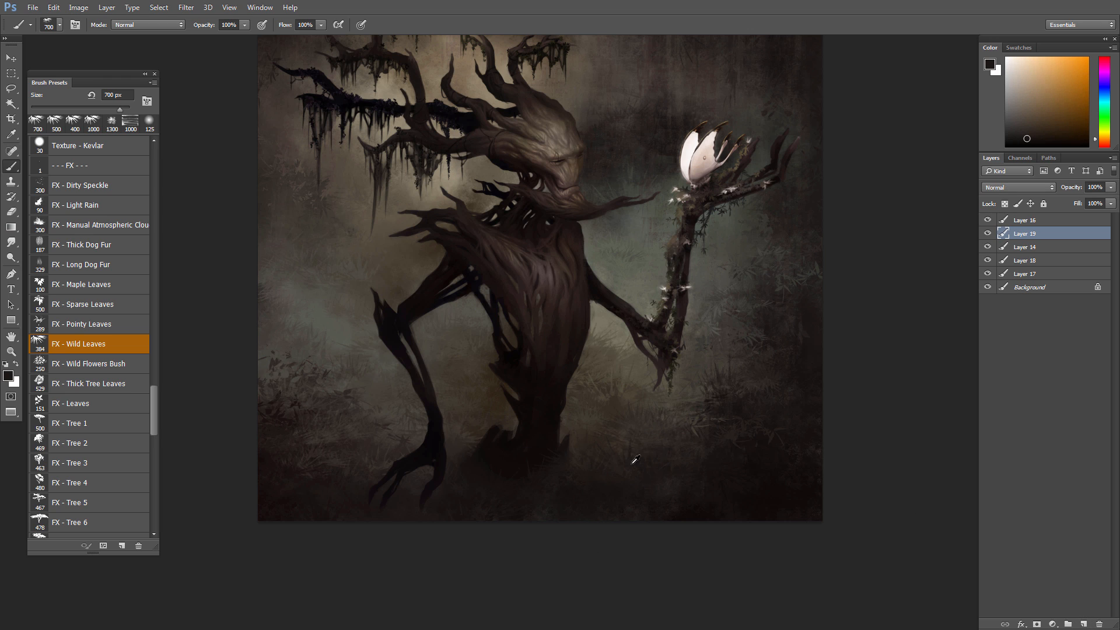
pyautogui.keyDown('alt'); pyautogui.click(596, 442); pyautogui.keyUp('alt')
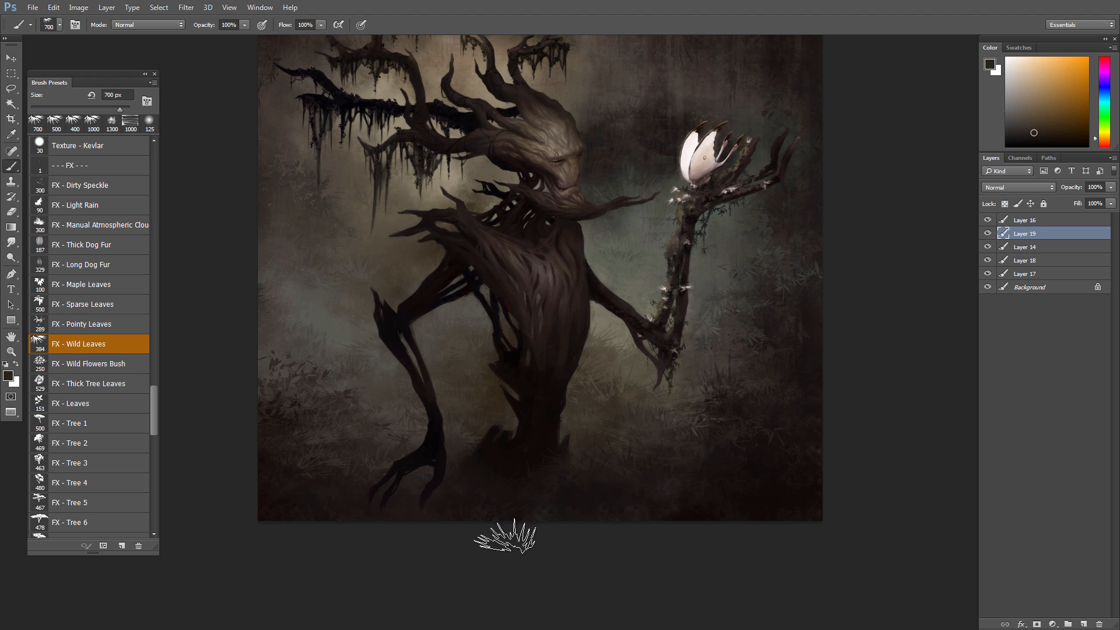
pyautogui.keyDown('alt'); pyautogui.click(518, 481); pyautogui.keyUp('alt')
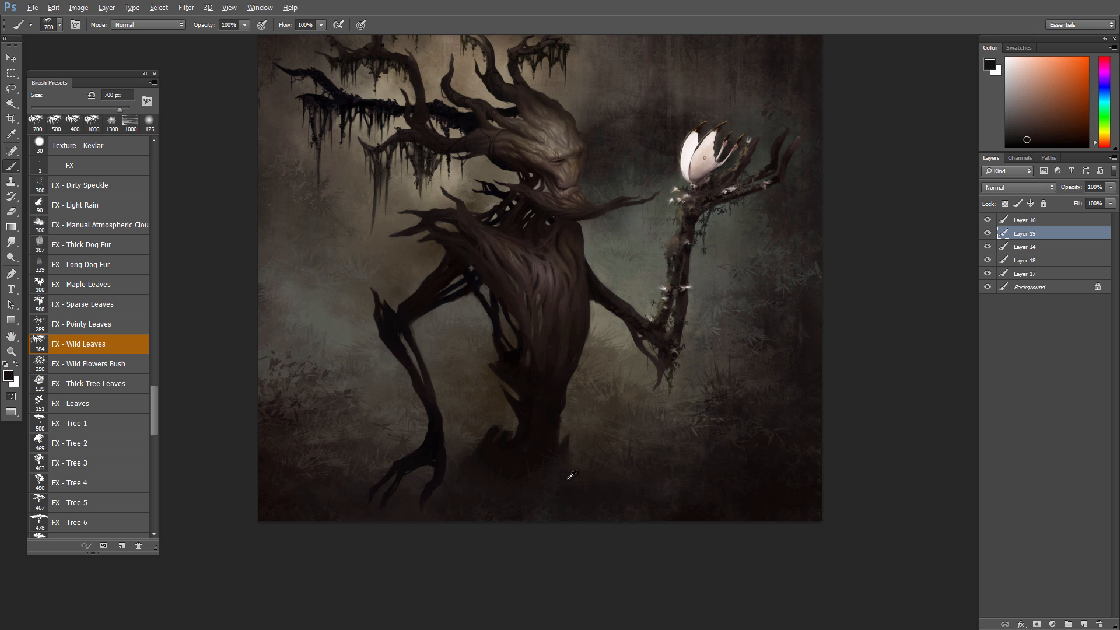
# - Extend the foreground leaves across the dark ground beside the trunk's base, using near-black browns sampled there
pyautogui.keyDown('alt'); pyautogui.click(546, 484); pyautogui.keyUp('alt')
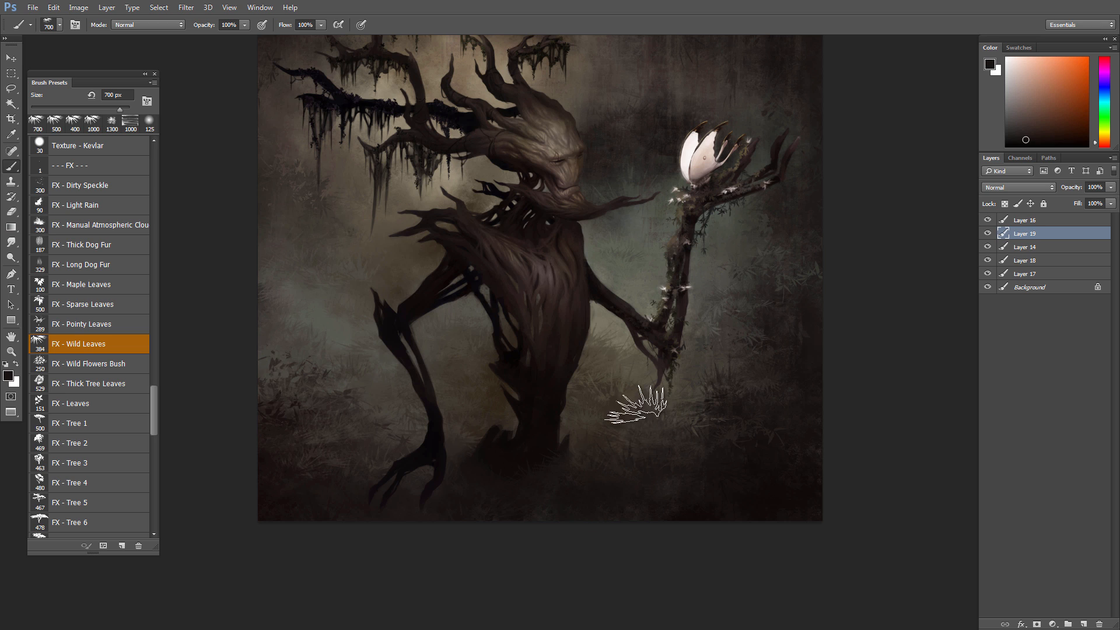
pyautogui.keyDown('alt'); pyautogui.click(548, 508); pyautogui.keyUp('alt')
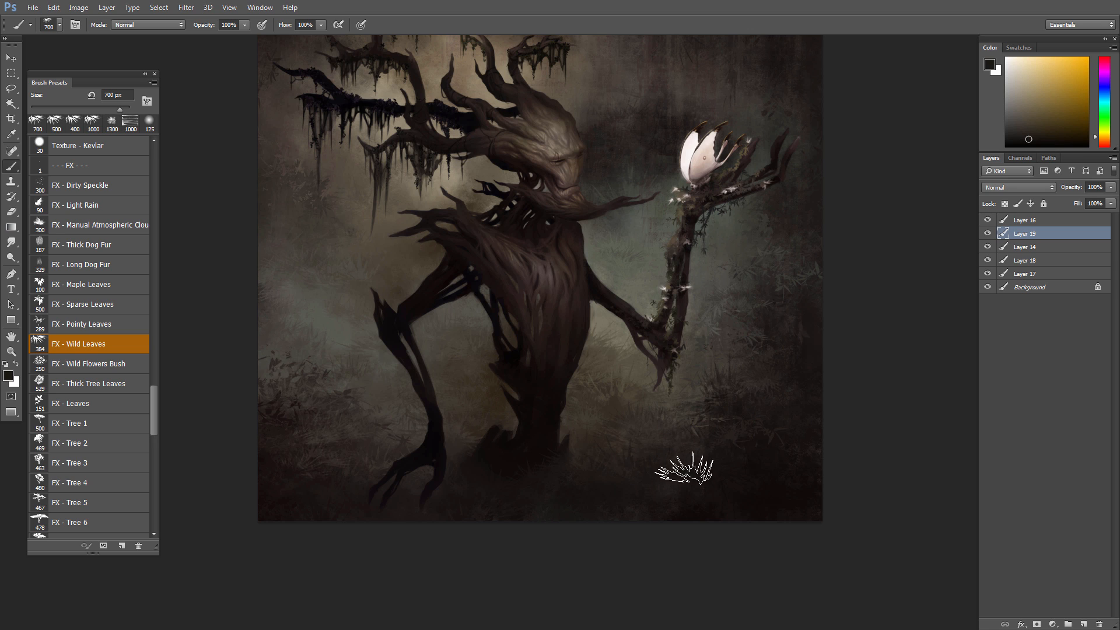
pyautogui.keyDown('alt'); pyautogui.click(666, 480); pyautogui.keyUp('alt')
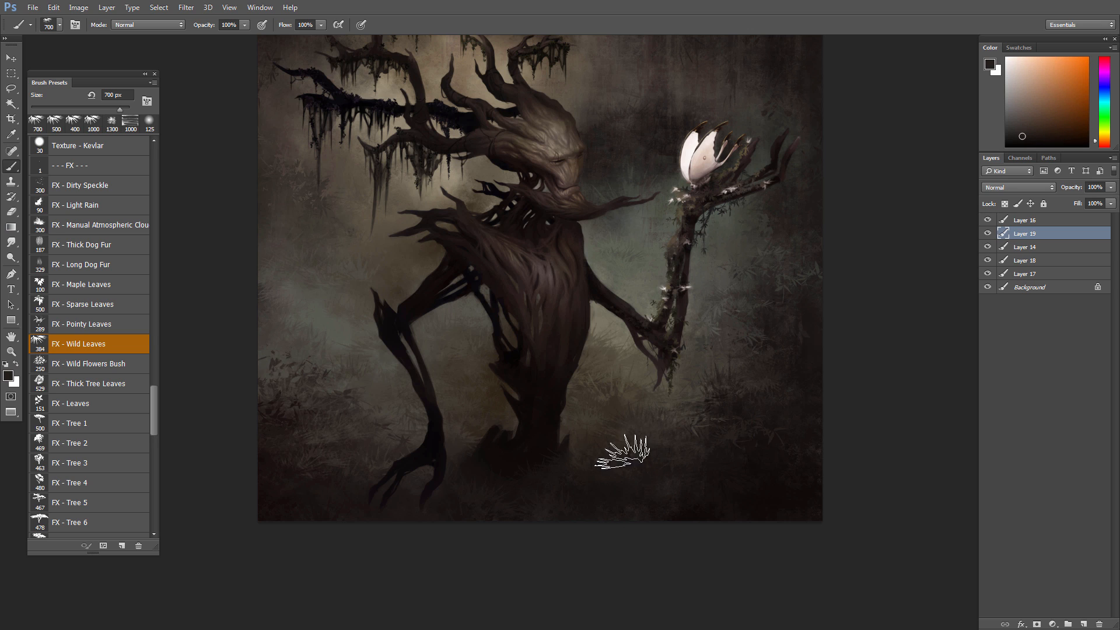
pyautogui.keyDown('alt'); pyautogui.click(578, 471); pyautogui.keyUp('alt')
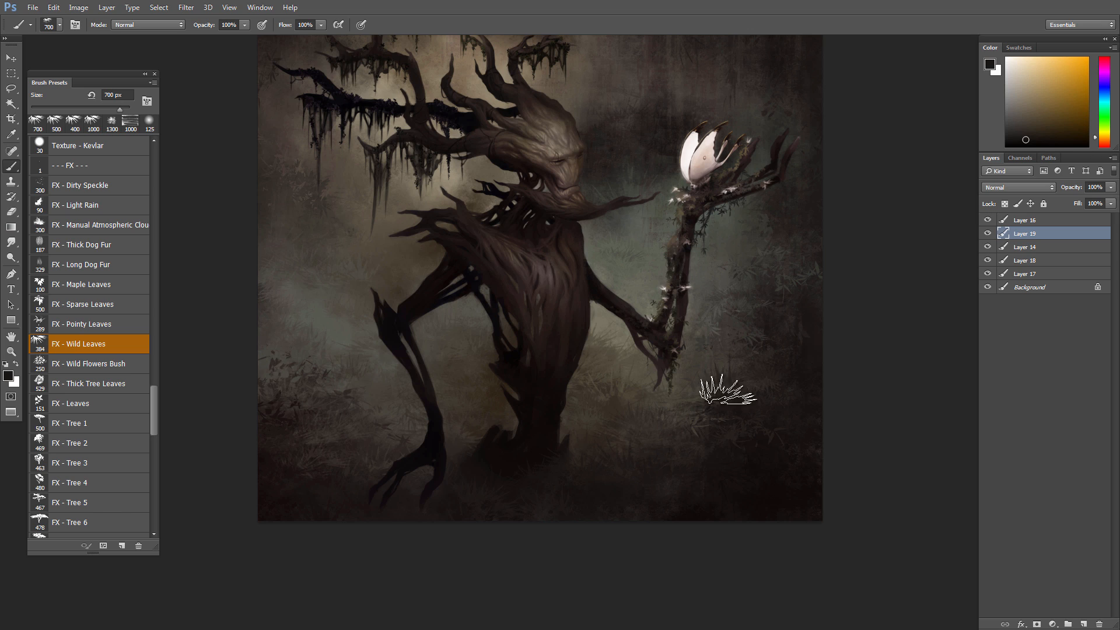
# - Paint wild leaves over the ground below the raised arm's elbow, in grey-browns sampled from that area
pyautogui.keyDown('alt'); pyautogui.click(709, 361); pyautogui.keyUp('alt')
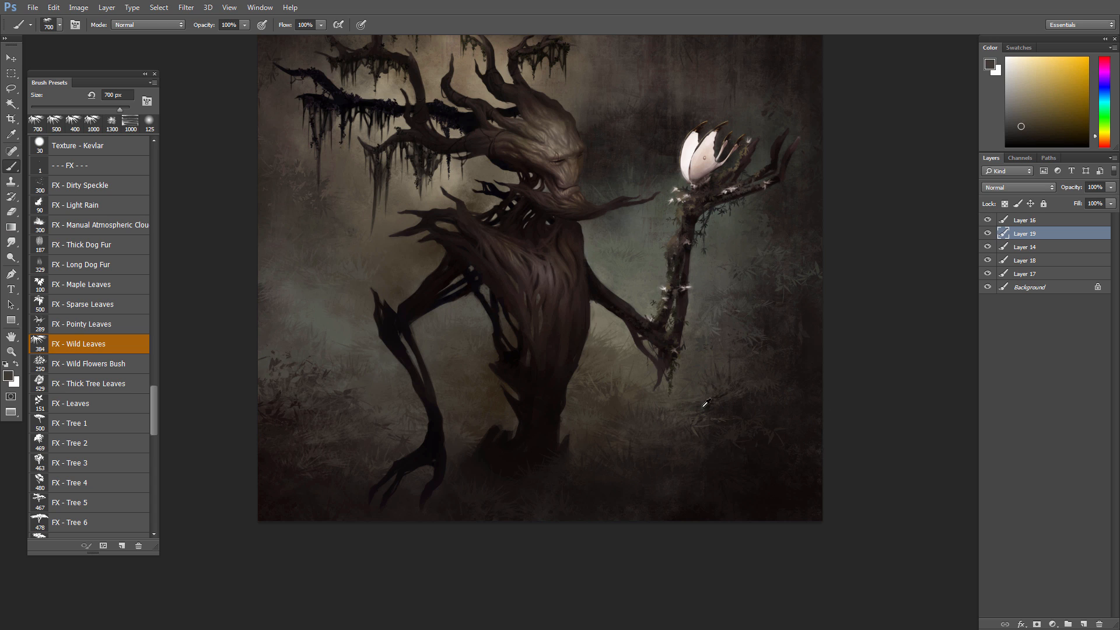
pyautogui.keyDown('alt'); pyautogui.click(693, 389); pyautogui.keyUp('alt')
pyautogui.keyDown('alt'); pyautogui.click(664, 411); pyautogui.keyUp('alt')
# - Paint wild leaves across the ground around the creature's lowered arm, in dark browns sampled from the left-hand ground and beside the trunk
pyautogui.keyDown('alt'); pyautogui.click(355, 409); pyautogui.keyUp('alt')
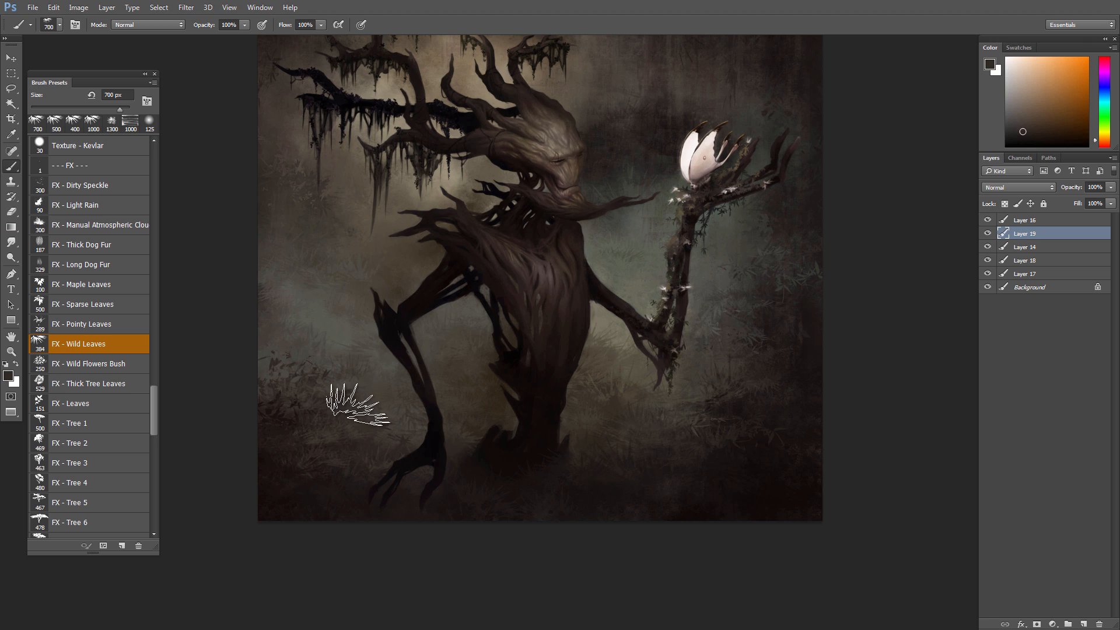
pyautogui.keyDown('alt'); pyautogui.click(312, 369); pyautogui.keyUp('alt')
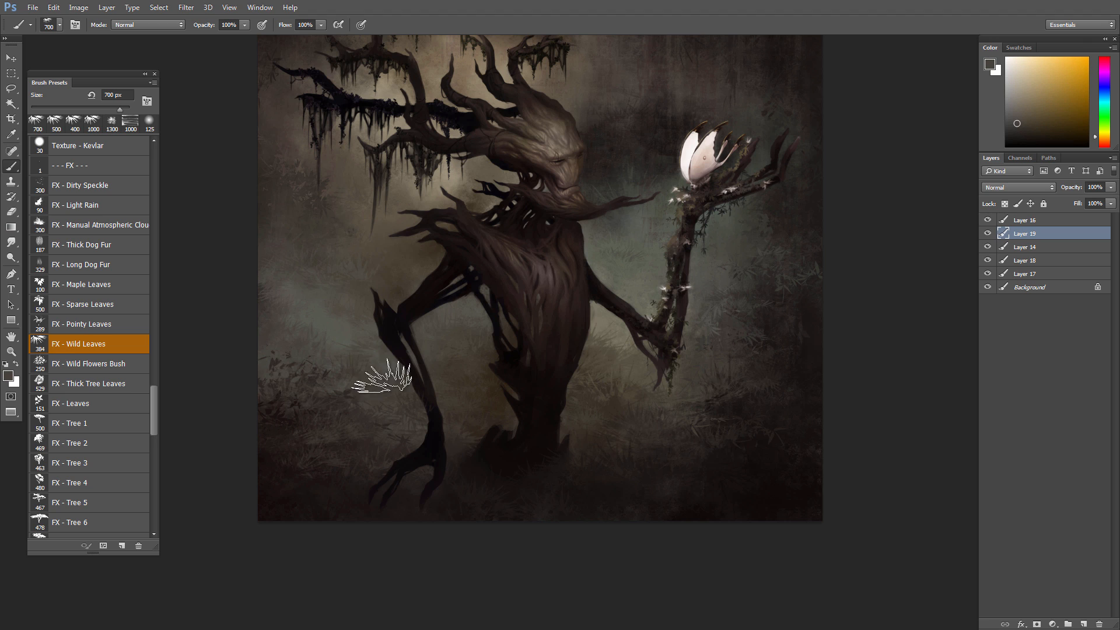
pyautogui.keyDown('alt'); pyautogui.click(312, 369); pyautogui.keyUp('alt')
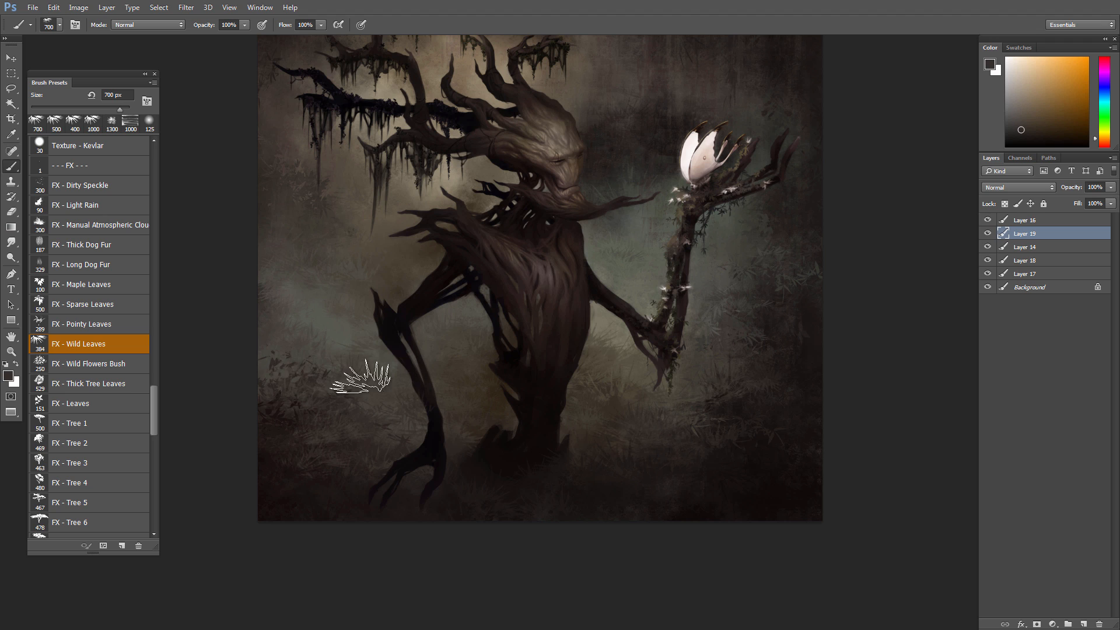
pyautogui.keyDown('alt'); pyautogui.click(291, 347); pyautogui.keyUp('alt')
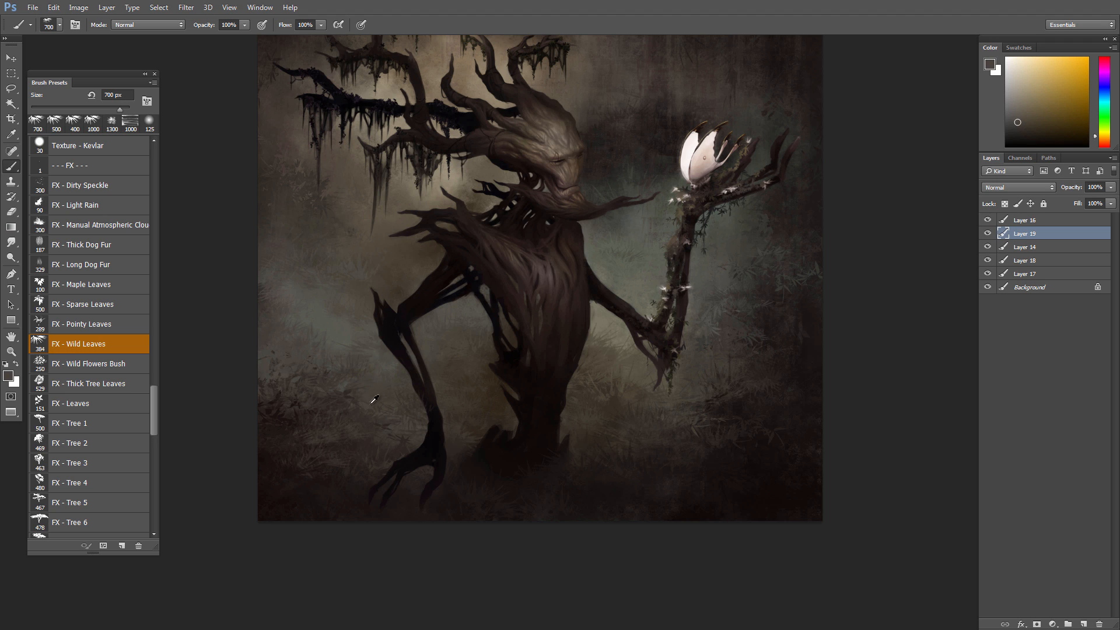
pyautogui.keyDown('alt'); pyautogui.click(352, 398); pyautogui.keyUp('alt')
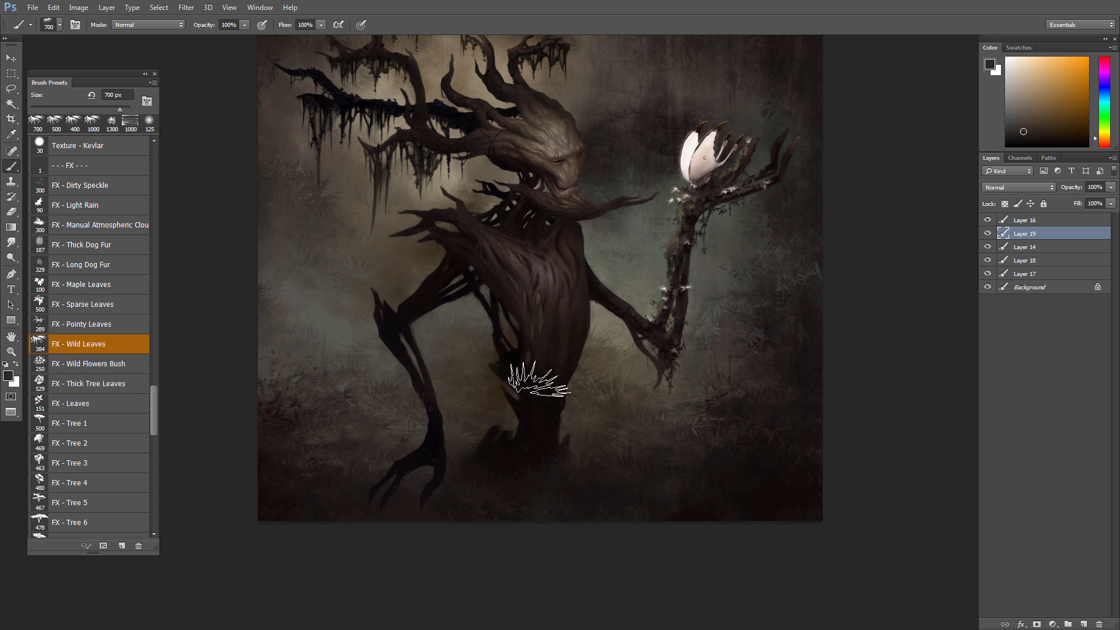
pyautogui.keyDown('alt'); pyautogui.click(463, 371); pyautogui.keyUp('alt')
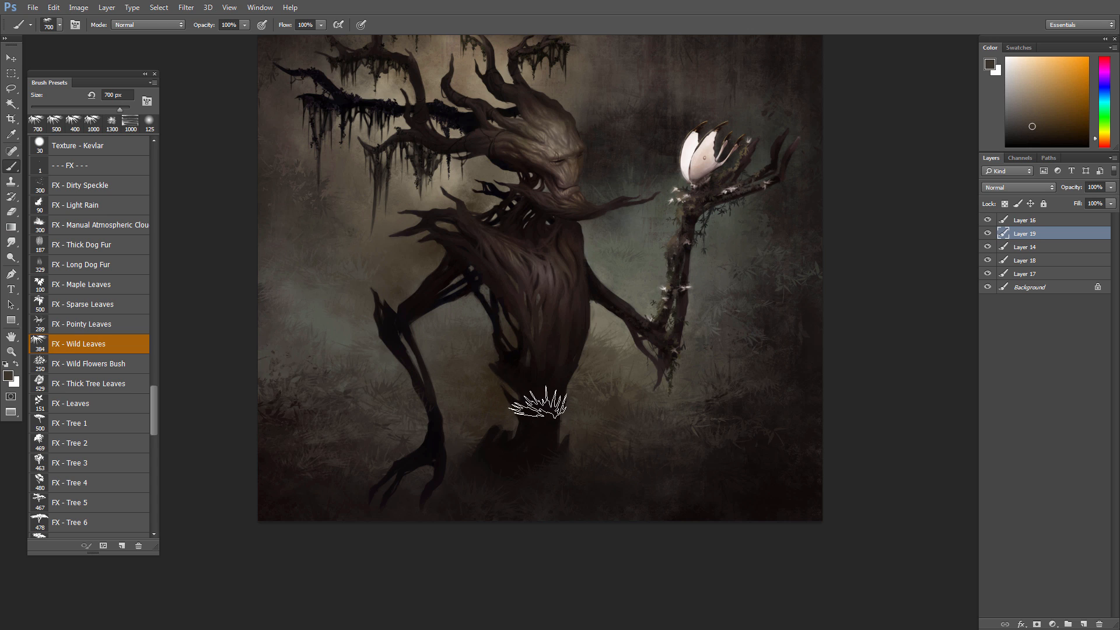
# - Extend the wild leaves up the left-hand backdrop beside the lowered arm, using lighter grey-browns sampled there
pyautogui.keyDown('alt'); pyautogui.click(290, 323); pyautogui.keyUp('alt')
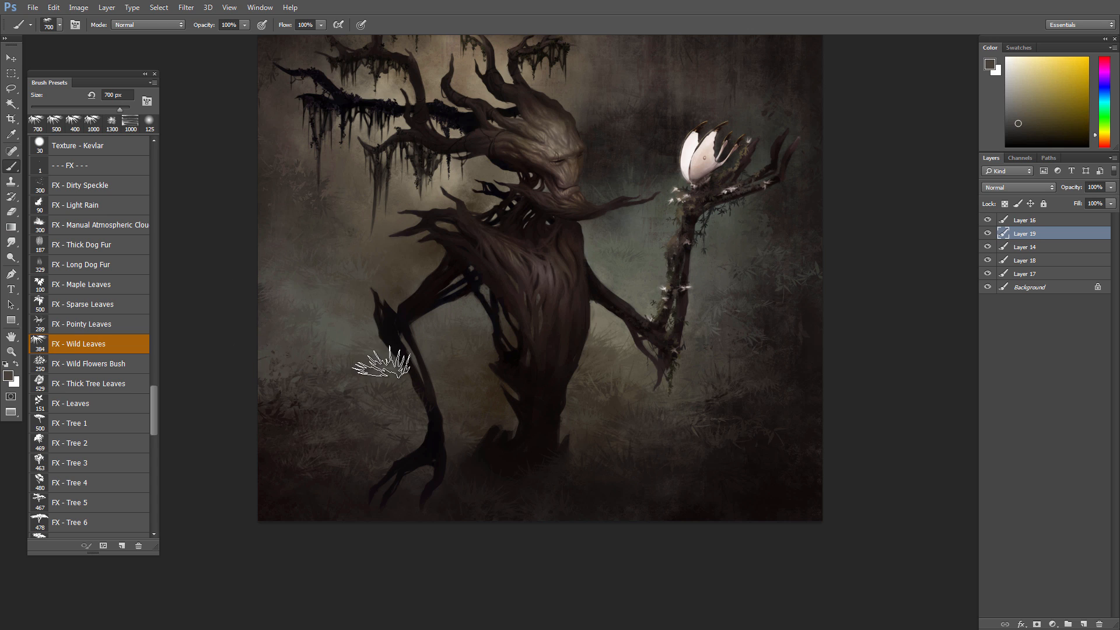
pyautogui.keyDown('alt'); pyautogui.click(304, 285); pyautogui.keyUp('alt')
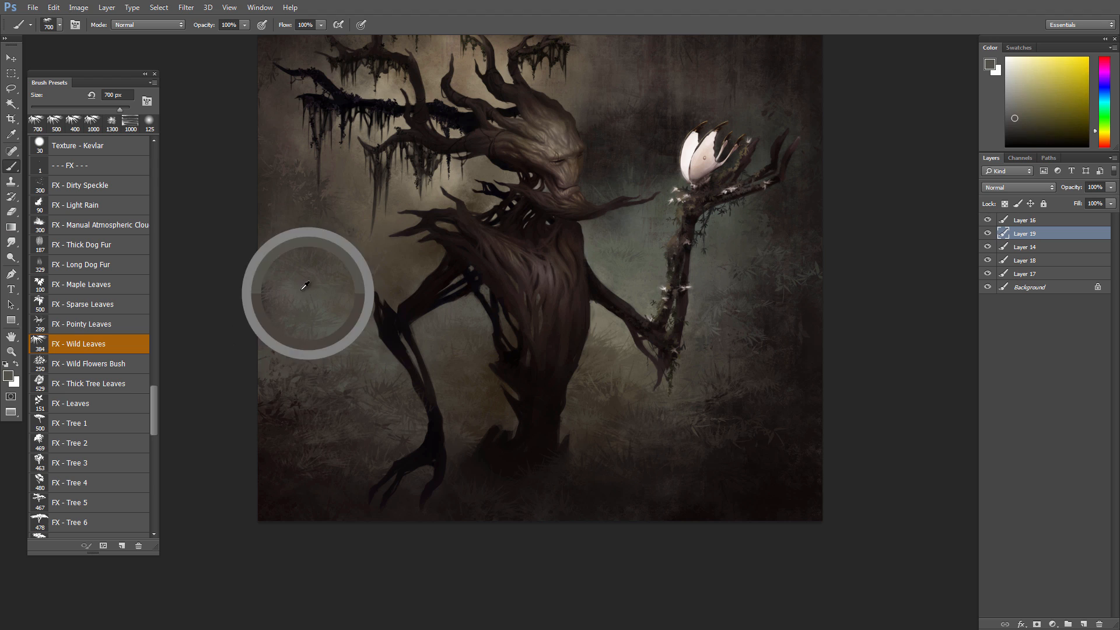
pyautogui.keyDown('alt'); pyautogui.click(292, 252); pyautogui.keyUp('alt')
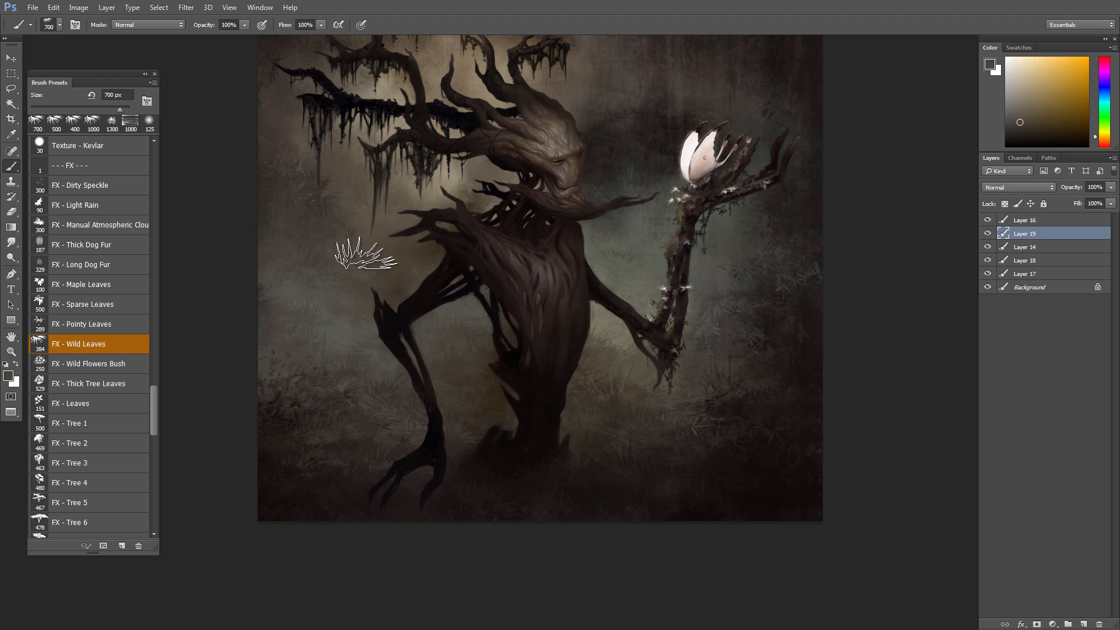
# - Paint wild leaves along the right-hand backdrop beside the raised arm, in dark and grey-green tones sampled nearby
pyautogui.keyDown('alt'); pyautogui.click(793, 211); pyautogui.keyUp('alt')
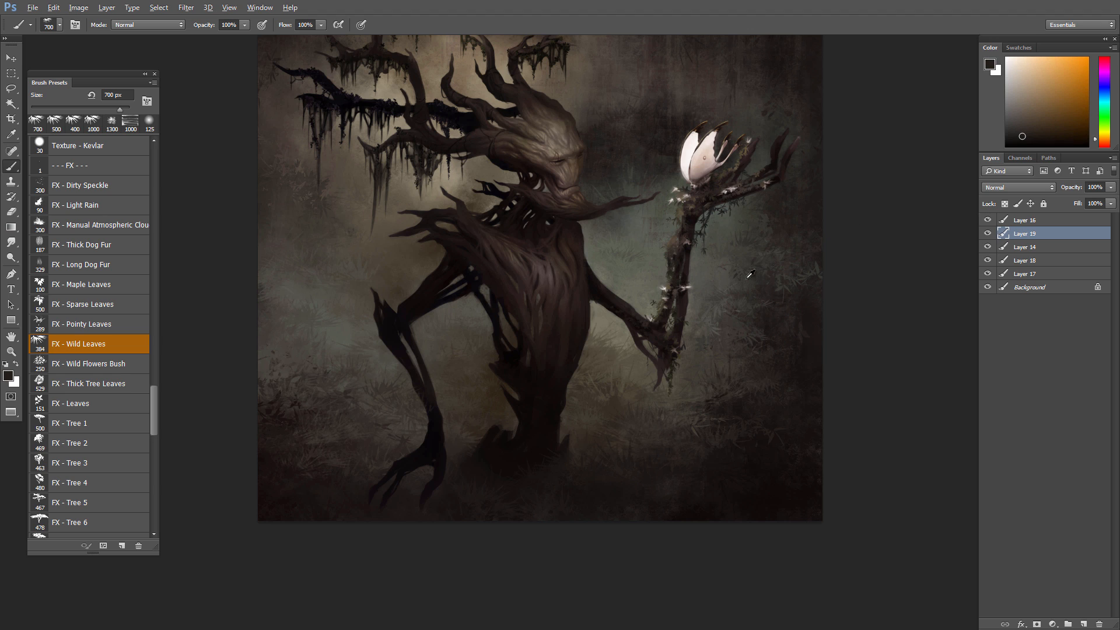
pyautogui.keyDown('alt'); pyautogui.click(712, 279); pyautogui.keyUp('alt')
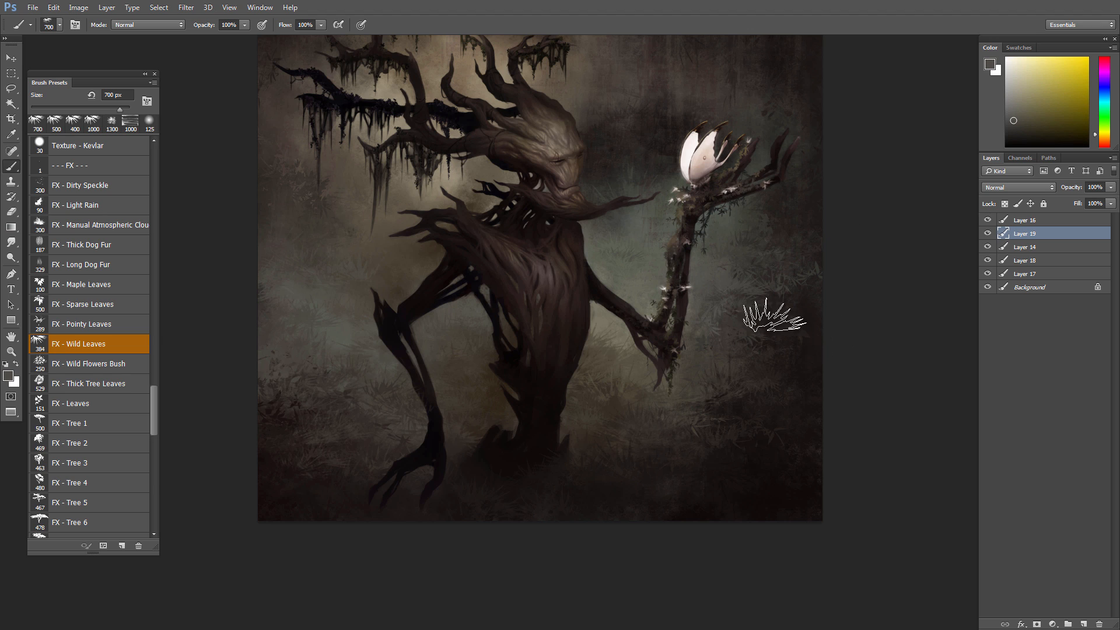
pyautogui.keyDown('alt'); pyautogui.click(726, 273); pyautogui.keyUp('alt')
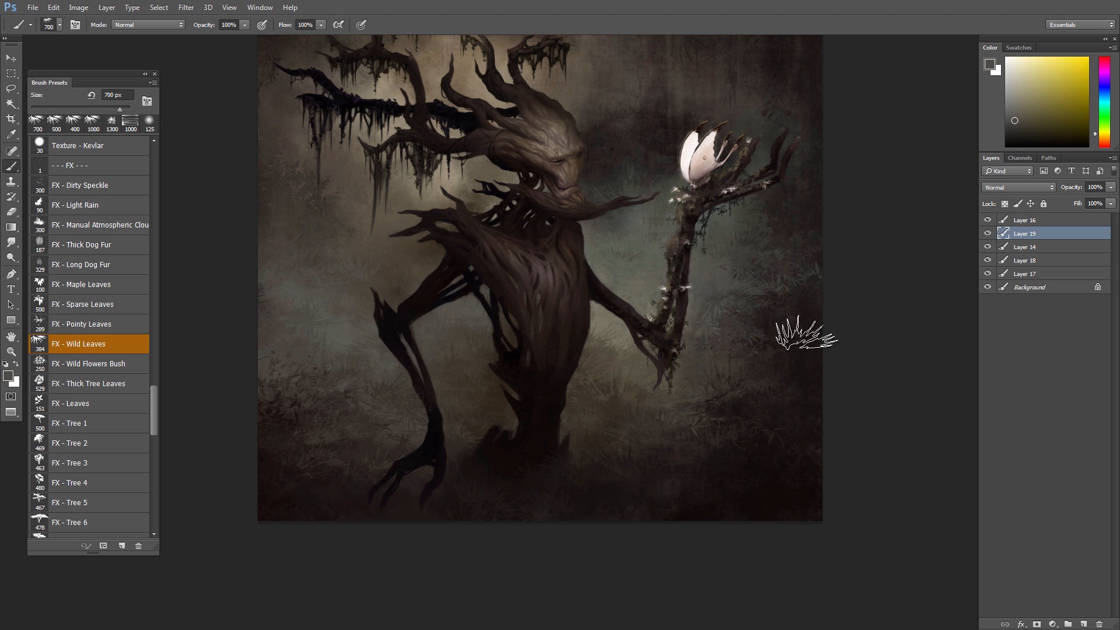
pyautogui.keyDown('alt'); pyautogui.click(729, 322); pyautogui.keyUp('alt')
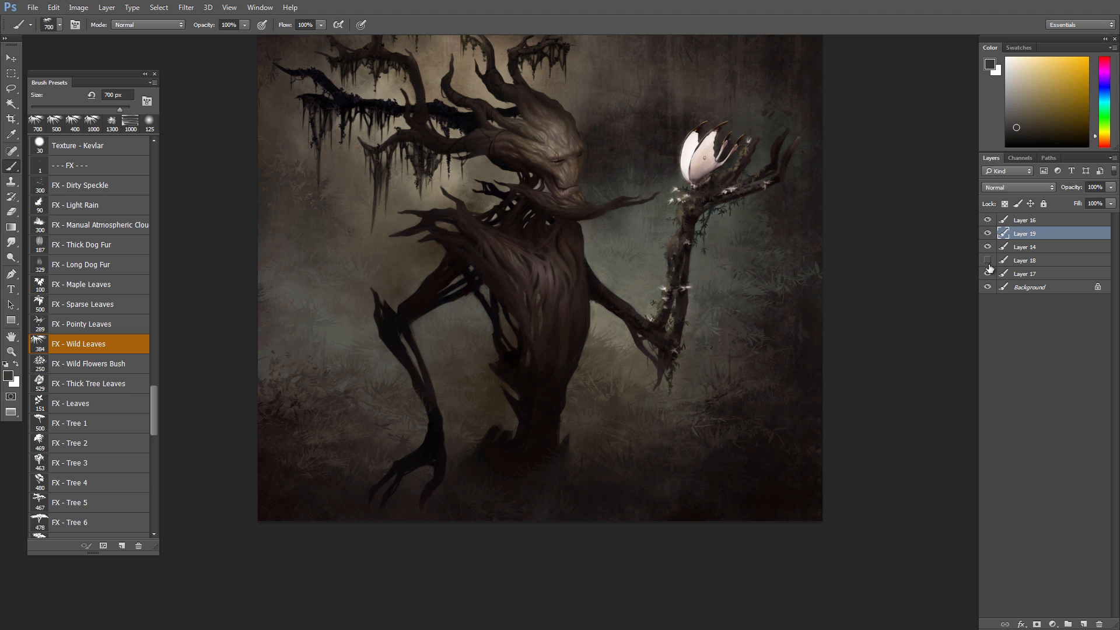
# - Add a new layer above Layer 18 and paint dark wild leaves in the backdrop between the creature's head and the flower
pyautogui.click(987, 262)
pyautogui.click(1006, 264)
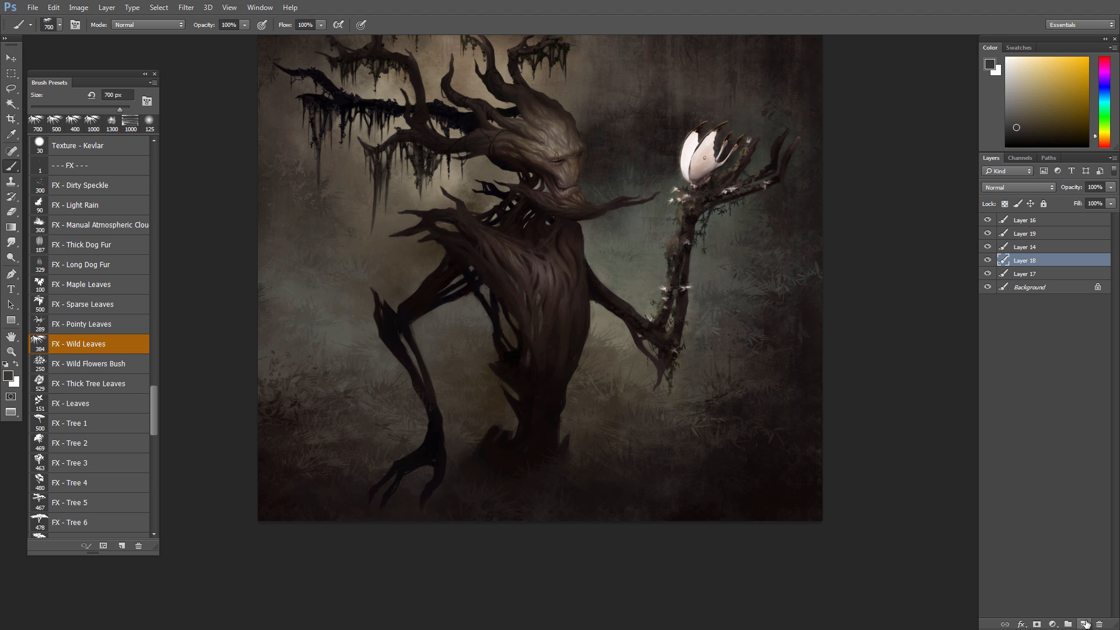
pyautogui.click(1083, 622)
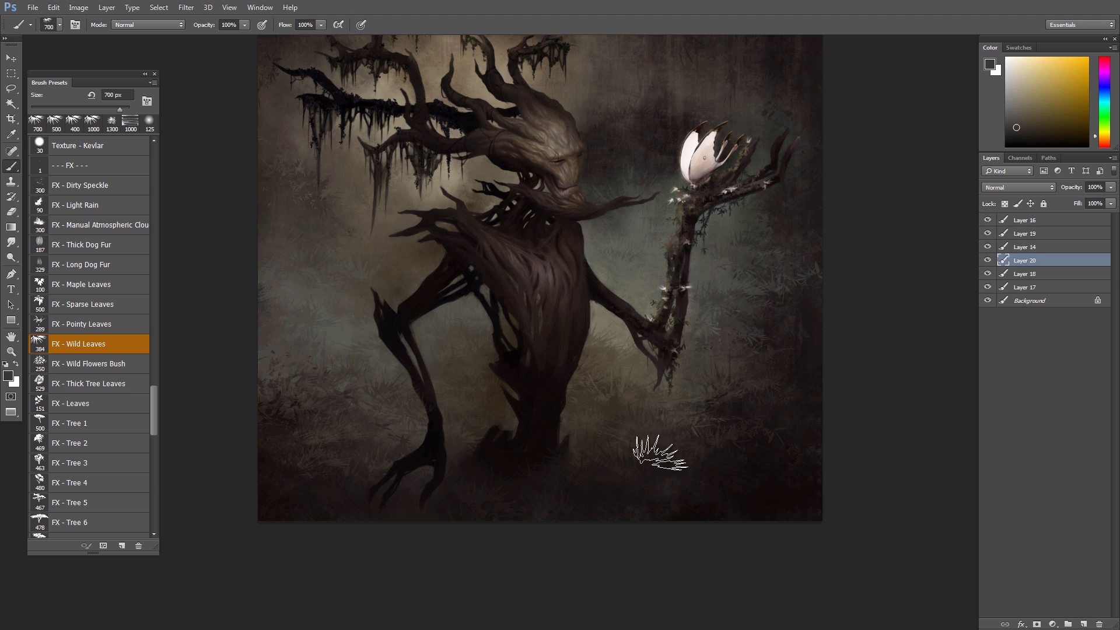
pyautogui.keyDown('alt'); pyautogui.click(326, 218); pyautogui.keyUp('alt')
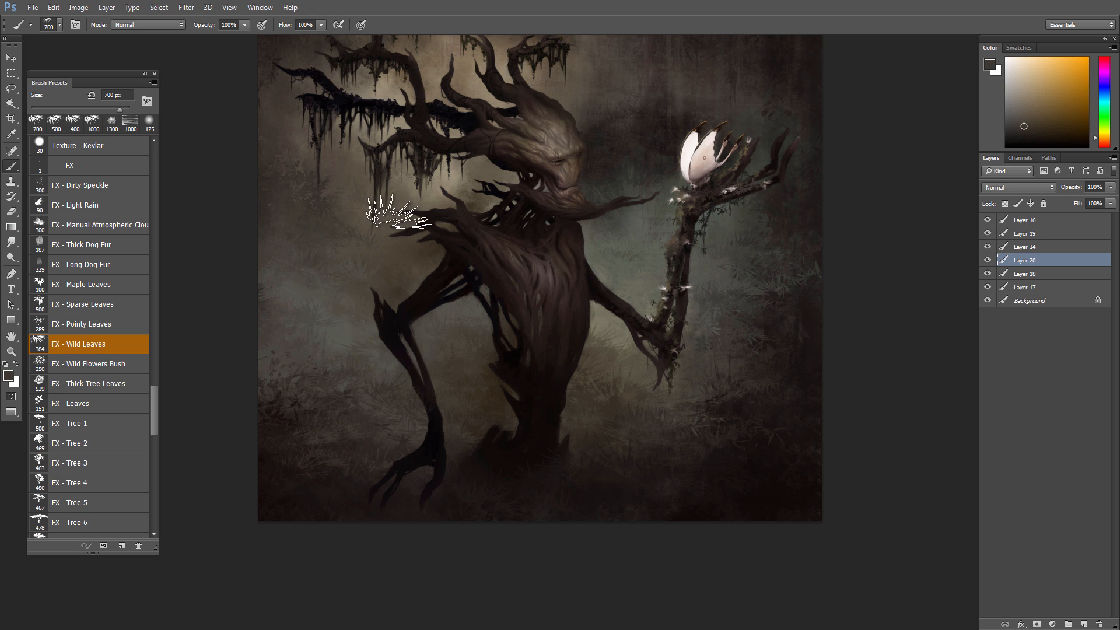
pyautogui.moveTo(608, 222); pyautogui.dragTo(568, 309)
pyautogui.keyDown('alt'); pyautogui.click(604, 210); pyautogui.keyUp('alt')
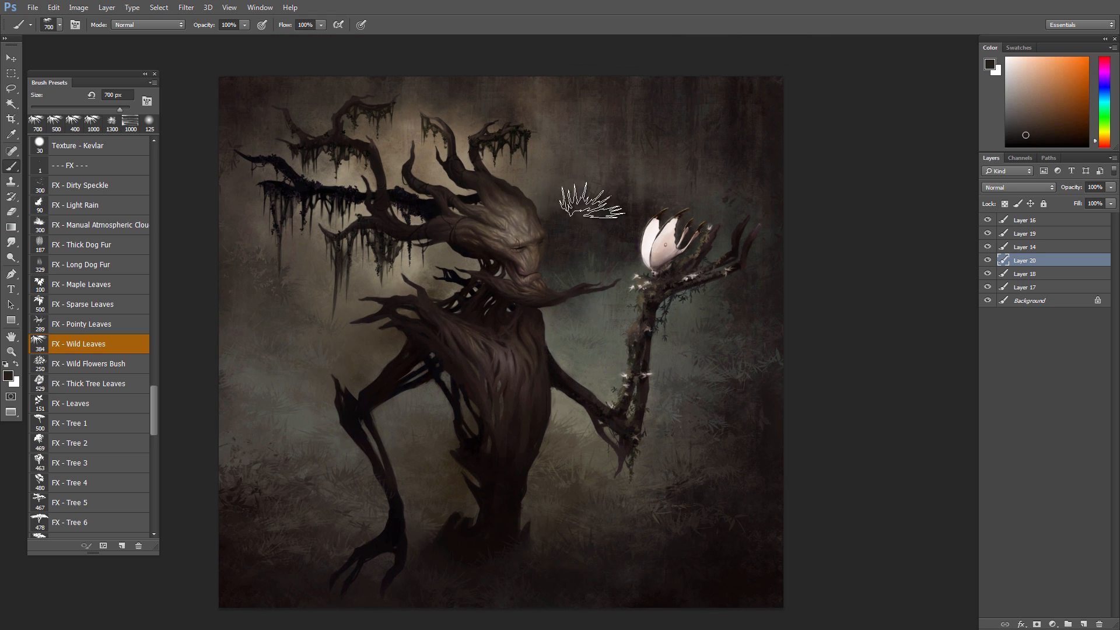
pyautogui.moveTo(592, 201); pyautogui.dragTo(572, 196)
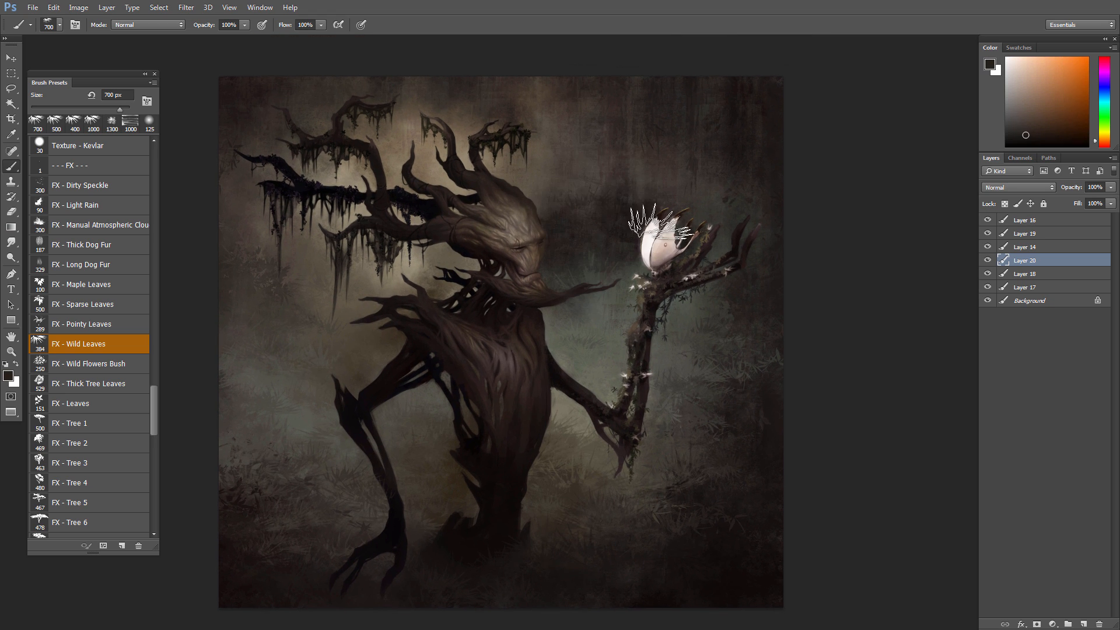
# - Paint wild leaves in the backdrop above the flower and raised hand, in dark tones sampled around them
pyautogui.keyDown('alt'); pyautogui.click(634, 199); pyautogui.keyUp('alt')
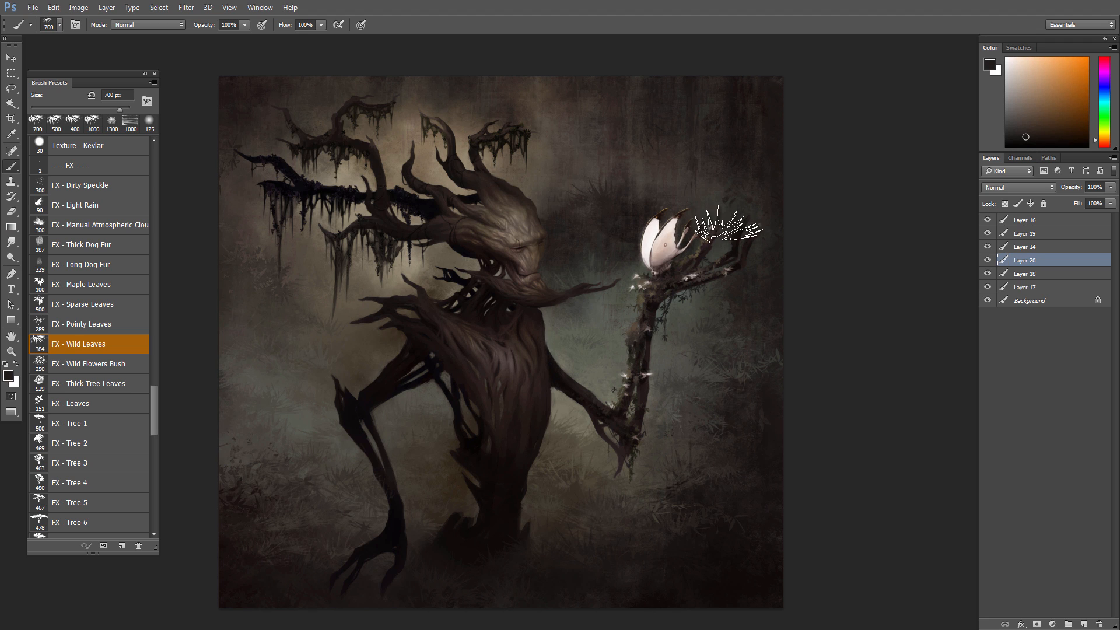
pyautogui.keyDown('alt'); pyautogui.click(718, 193); pyautogui.keyUp('alt')
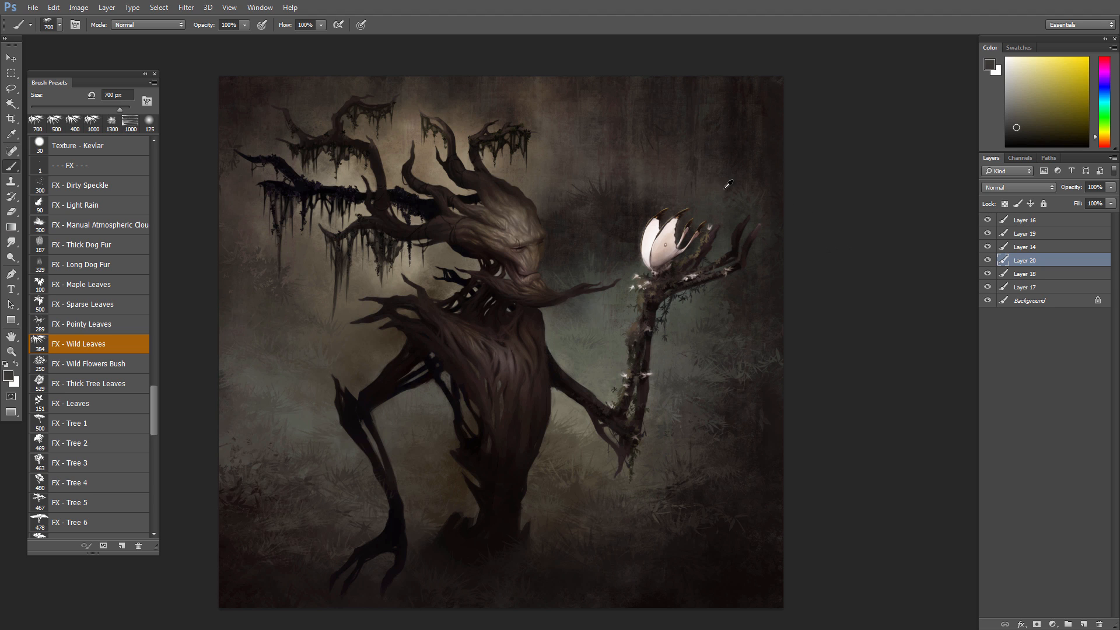
pyautogui.keyDown('alt'); pyautogui.click(713, 187); pyautogui.keyUp('alt')
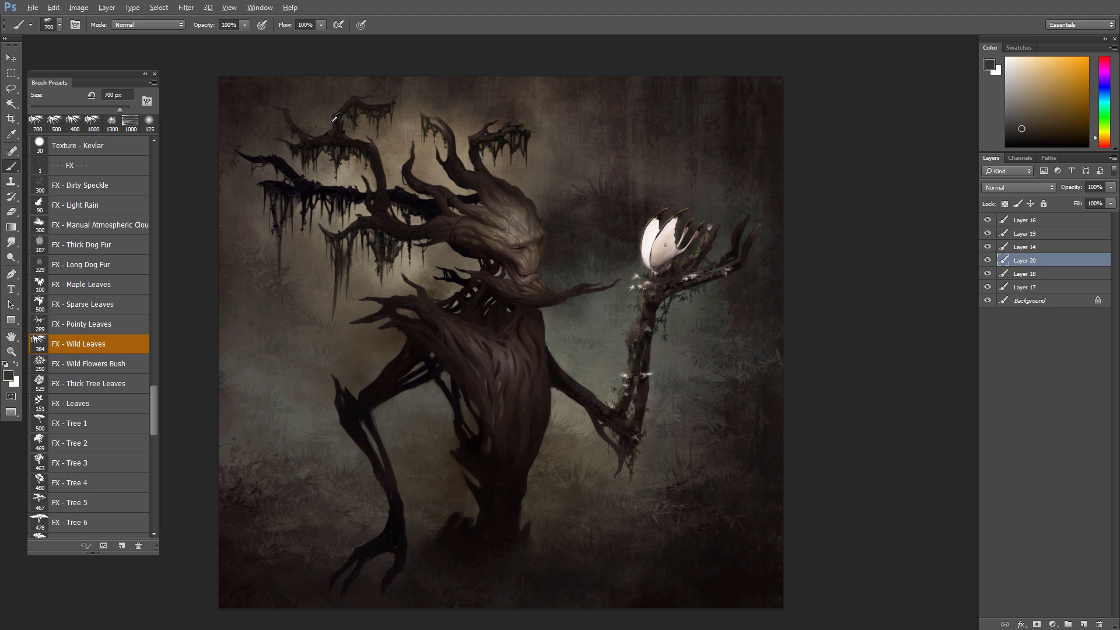
# - Paint wild leaves down the right-hand backdrop and ground below the raised hand, in dark grey-browns sampled there
pyautogui.keyDown('alt'); pyautogui.click(701, 397); pyautogui.keyUp('alt')
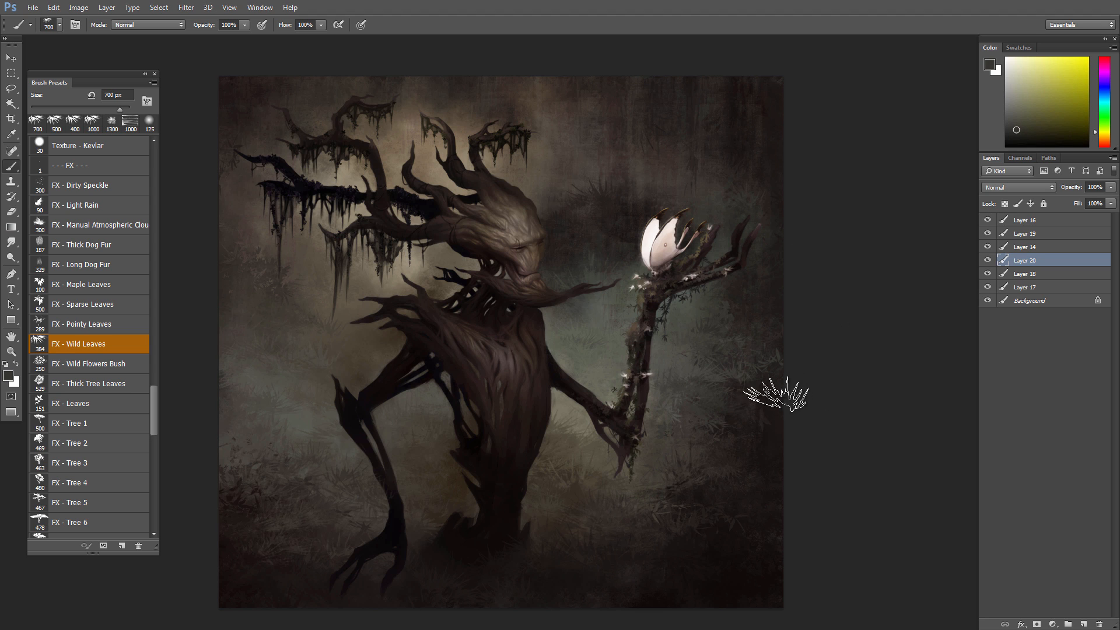
pyautogui.keyDown('alt'); pyautogui.click(725, 447); pyautogui.keyUp('alt')
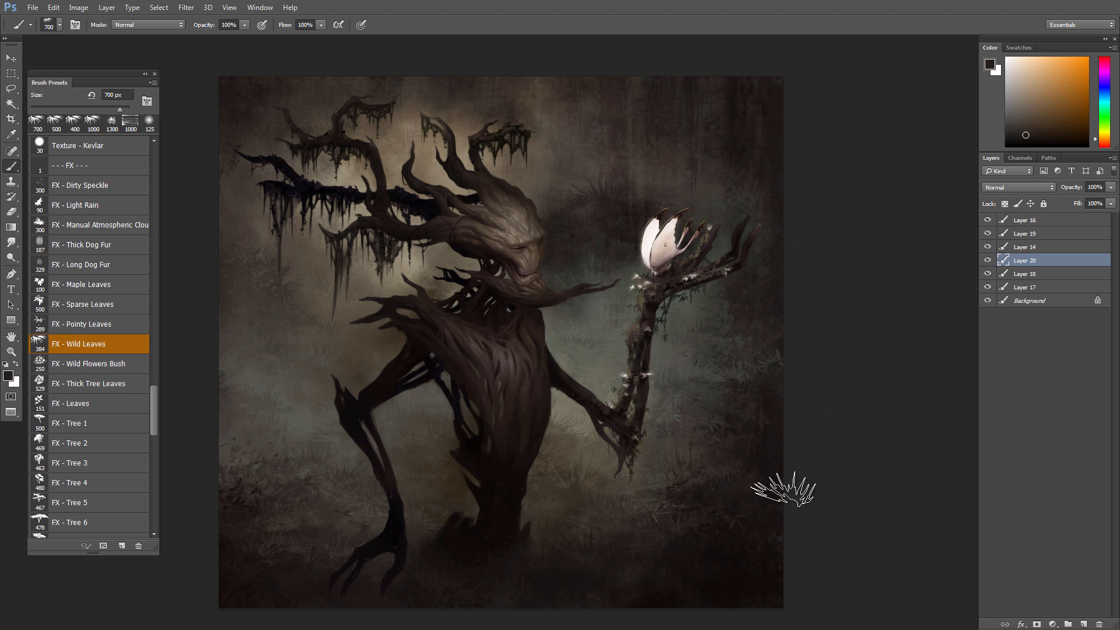
pyautogui.keyDown('alt'); pyautogui.click(671, 448); pyautogui.keyUp('alt')
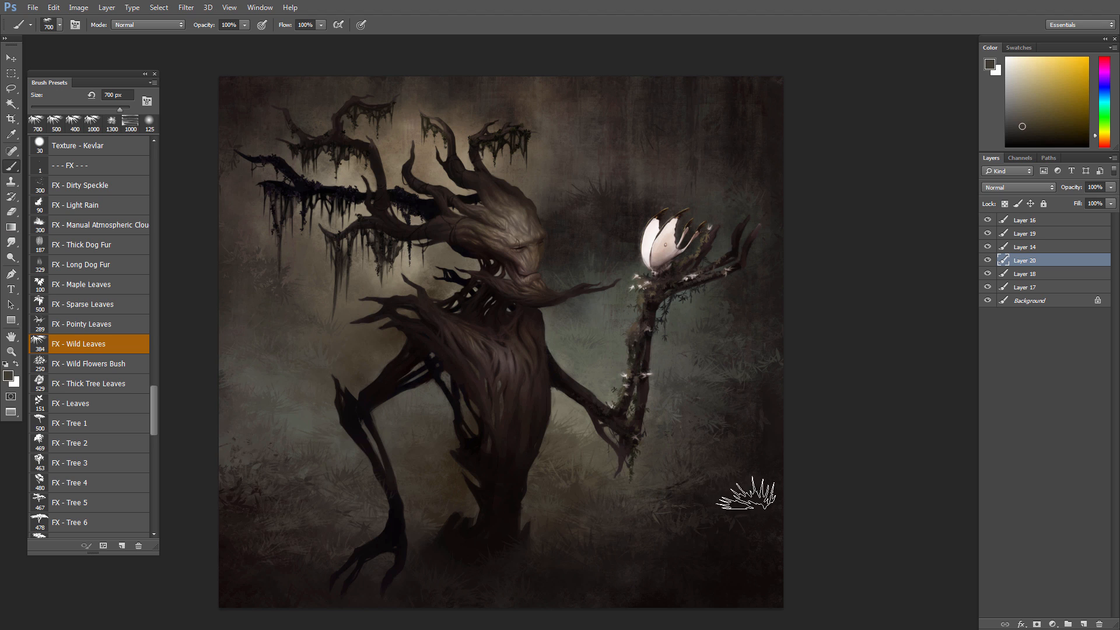
pyautogui.keyDown('alt'); pyautogui.click(639, 491); pyautogui.keyUp('alt')
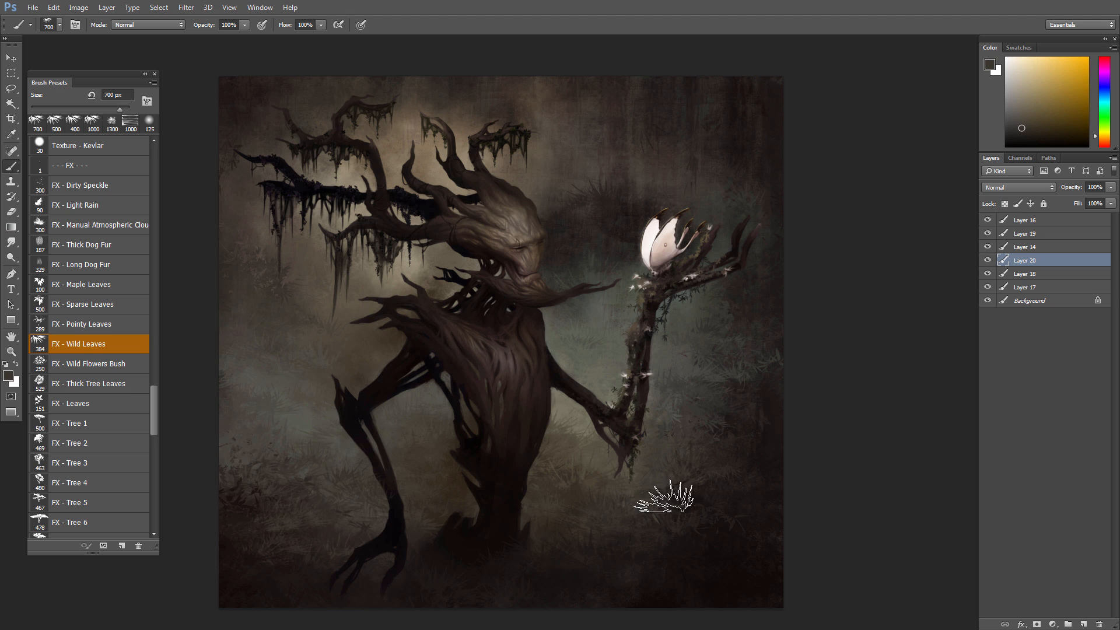
# - Paint wild leaves on the ground on both sides of the trunk, in warm browns sampled beside it
pyautogui.keyDown('alt'); pyautogui.click(634, 484); pyautogui.keyUp('alt')
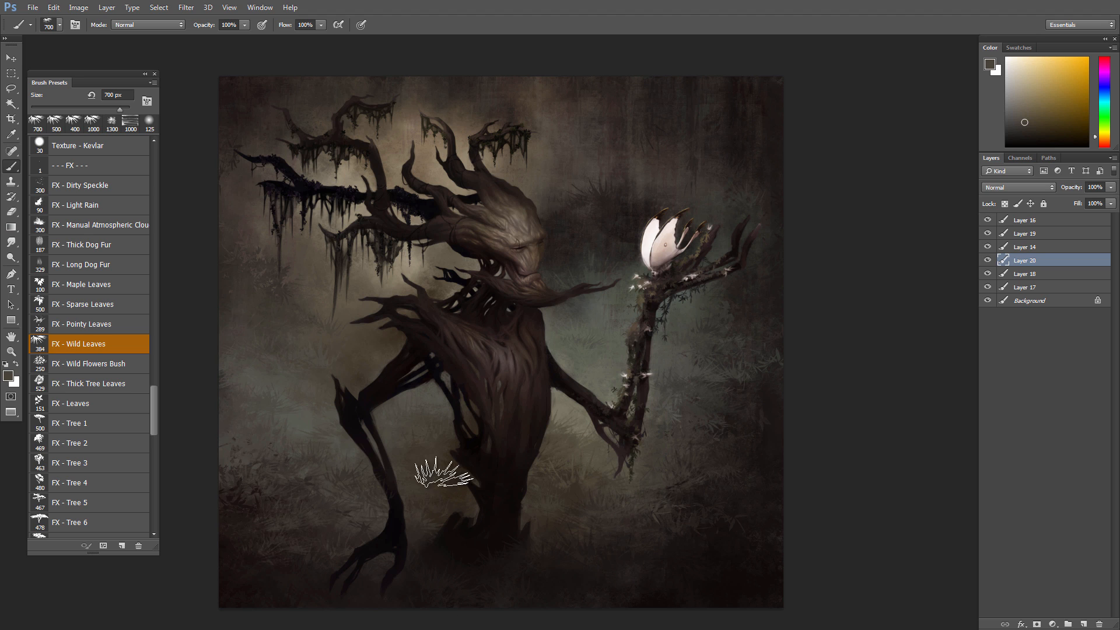
pyautogui.keyDown('alt'); pyautogui.click(420, 452); pyautogui.keyUp('alt')
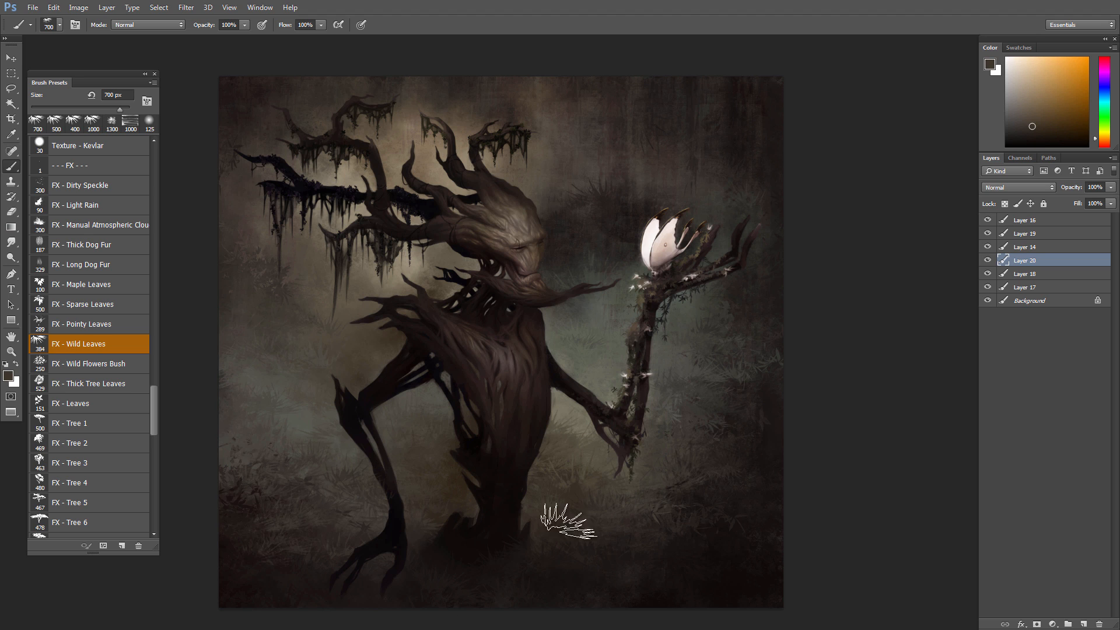
pyautogui.keyDown('alt'); pyautogui.click(497, 477); pyautogui.keyUp('alt')
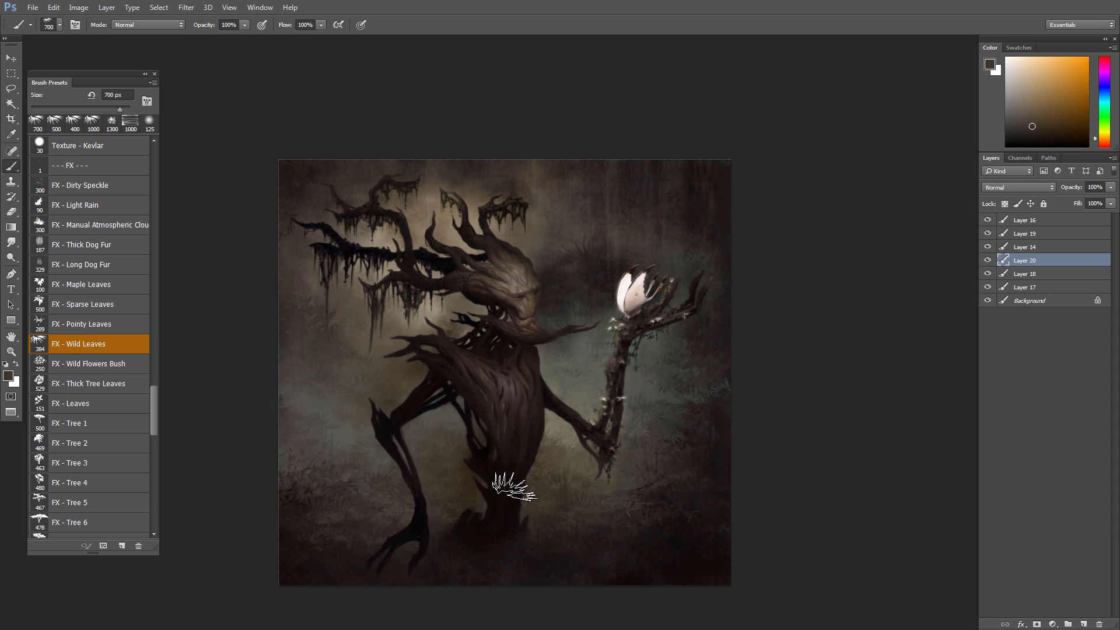
# - Paint subtle wild leaves in the left-hand backdrop below the hanging moss, in grey-browns sampled from that area
pyautogui.keyDown('ctrl'); pyautogui.click(441, 359); pyautogui.keyUp('ctrl')
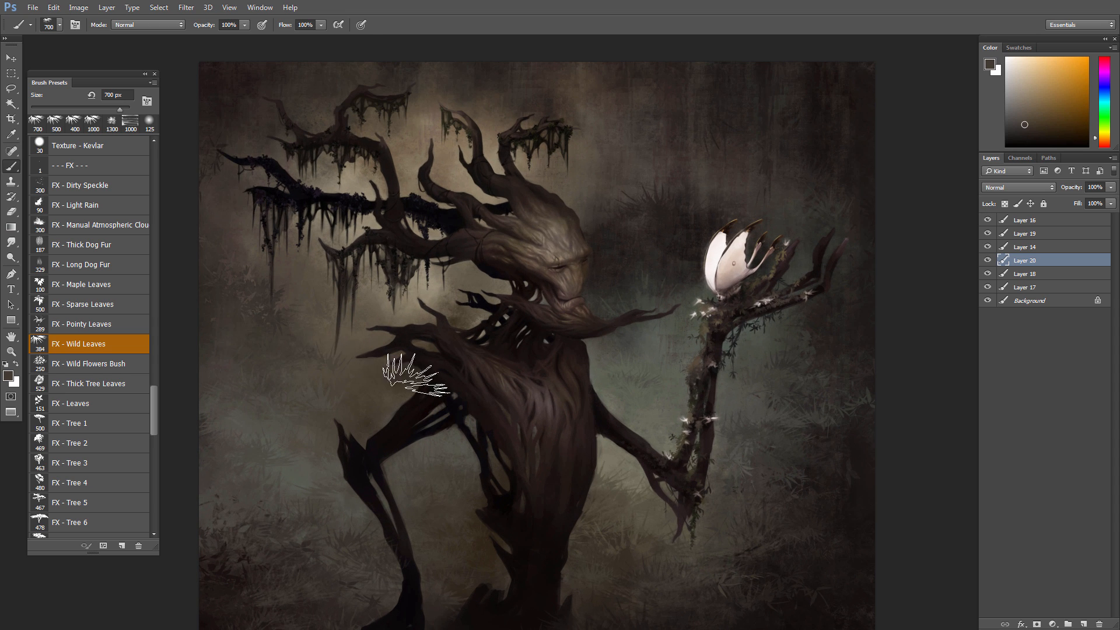
pyautogui.keyDown('alt'); pyautogui.click(326, 362); pyautogui.keyUp('alt')
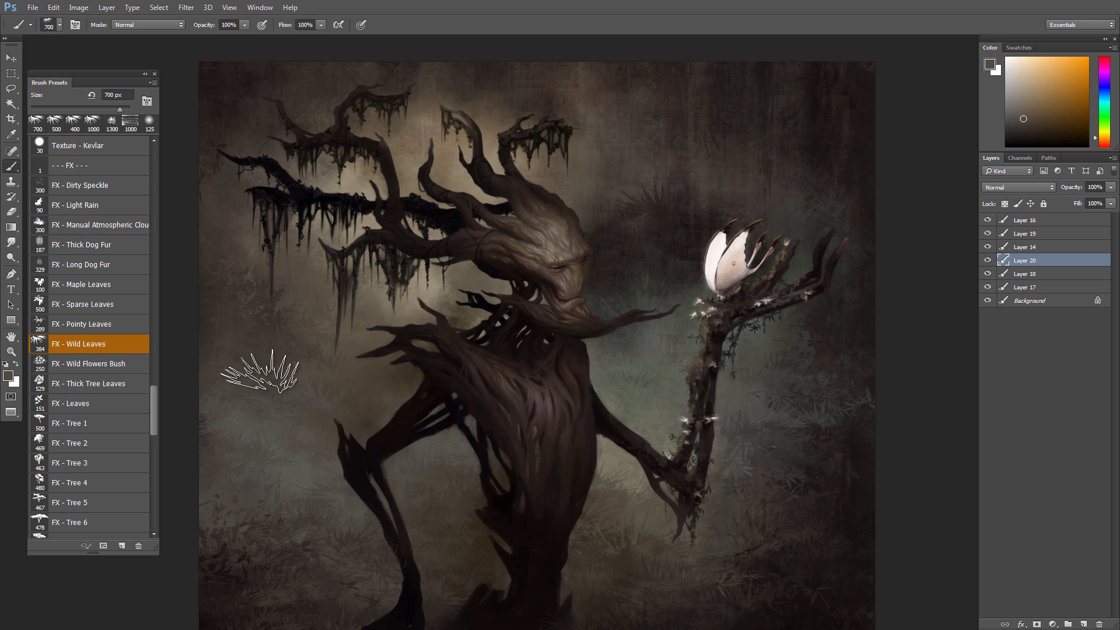
pyautogui.keyDown('alt'); pyautogui.click(269, 380); pyautogui.keyUp('alt')
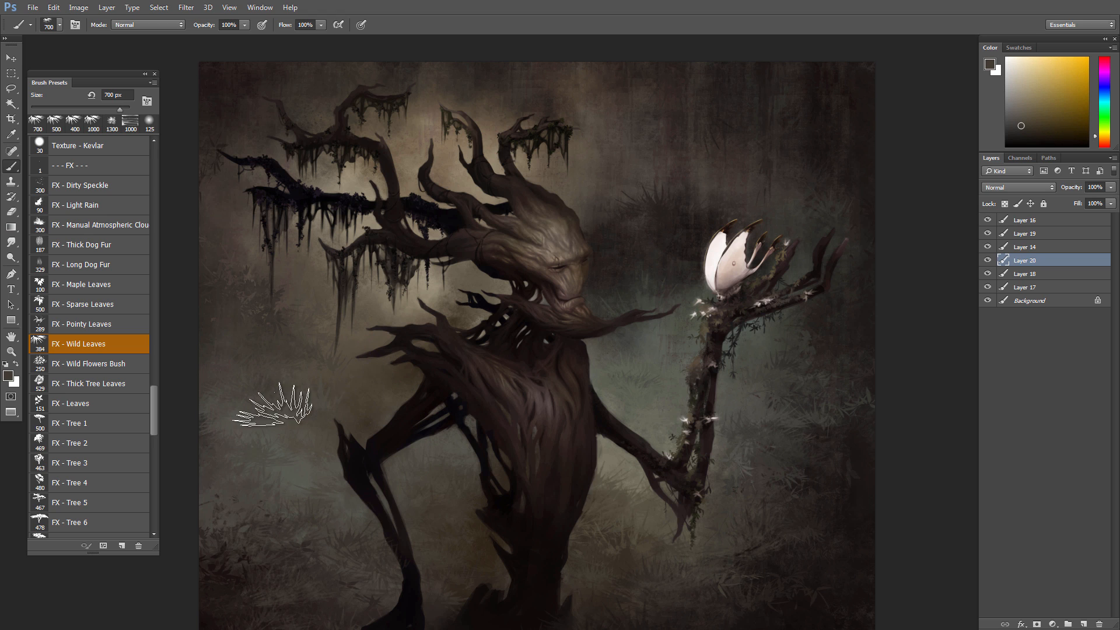
# - Paint wild leaves over the right-hand backdrop and lower ground, using a sampled grey-green and a near-black from the lower edge
pyautogui.keyDown('alt'); pyautogui.click(733, 390); pyautogui.keyUp('alt')
pyautogui.scroll(-3, 758, 450)
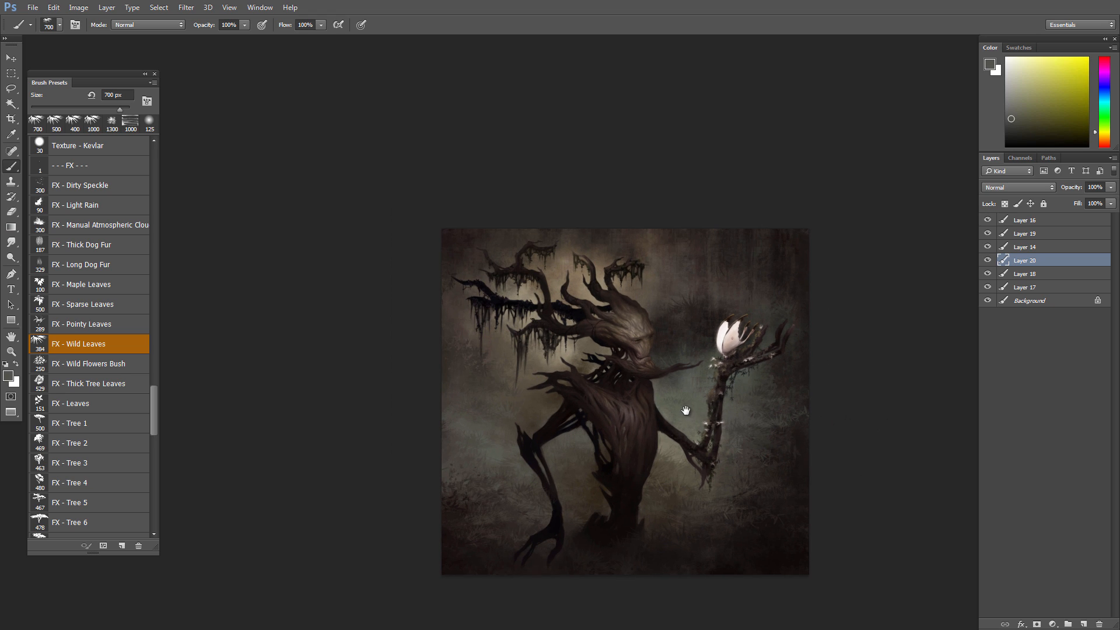
pyautogui.scroll(3, 685, 410)
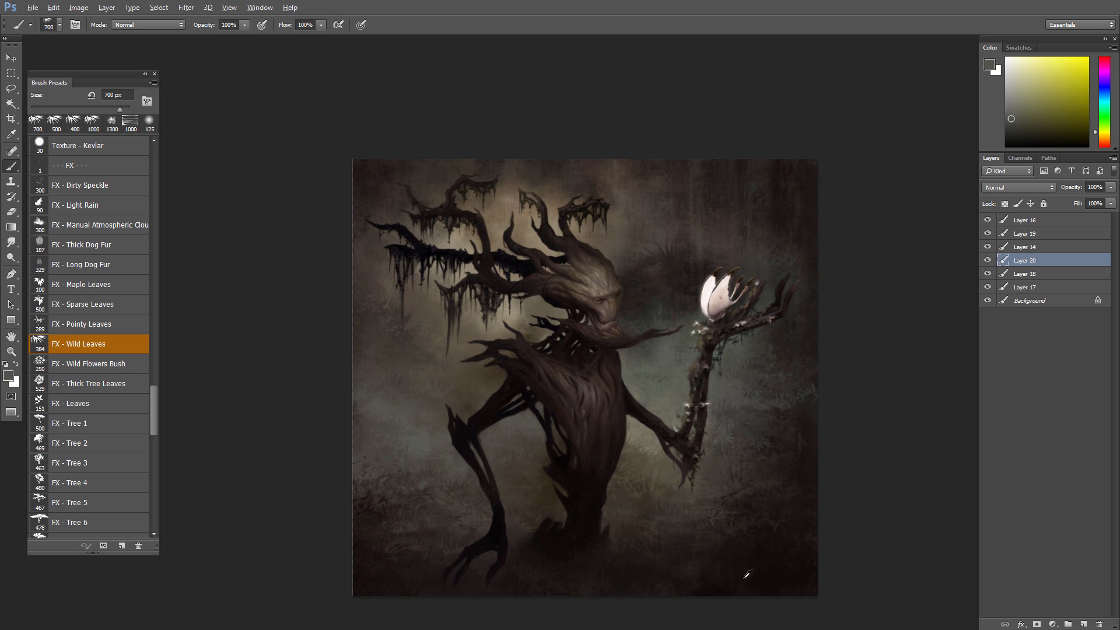
pyautogui.keyDown('alt'); pyautogui.click(713, 585); pyautogui.keyUp('alt')
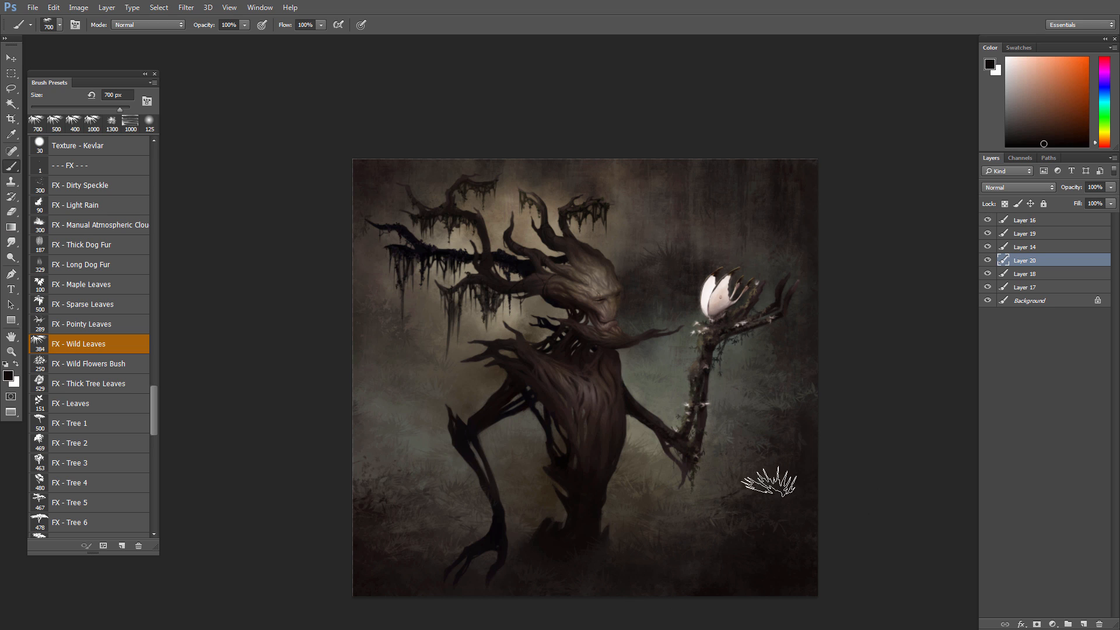
# - Make Layer 19 active and paint wild leaves over the trunk base in dark browns sampled from the trunk and nearby ground
pyautogui.click(987, 261)
pyautogui.click(987, 261)
pyautogui.keyDown('alt'); pyautogui.click(595, 516); pyautogui.keyUp('alt')
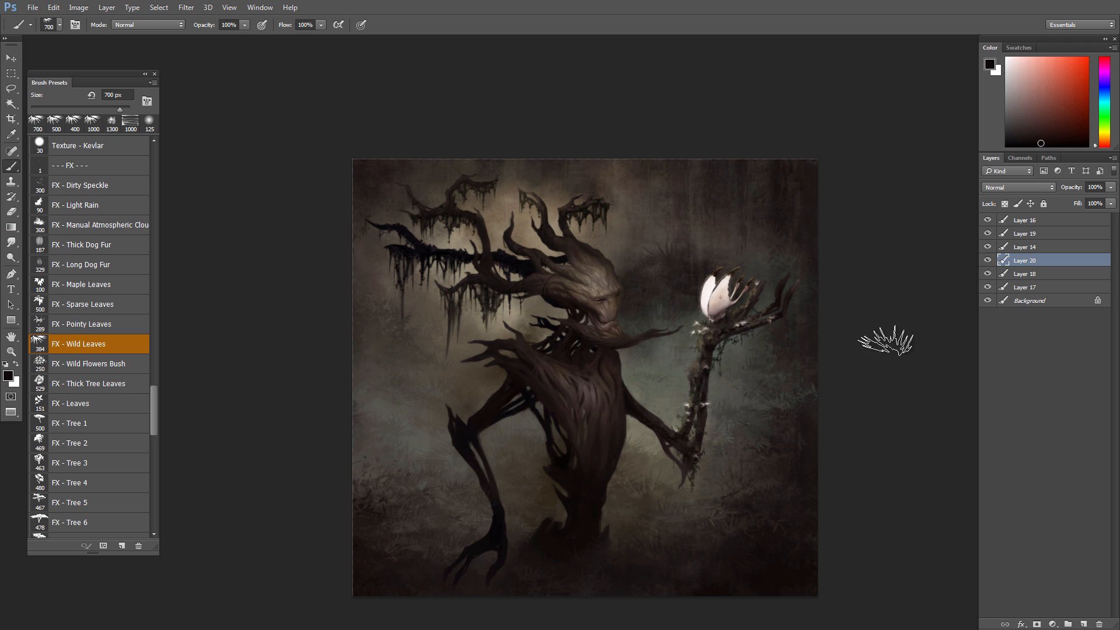
pyautogui.click(987, 234)
pyautogui.click(1004, 233)
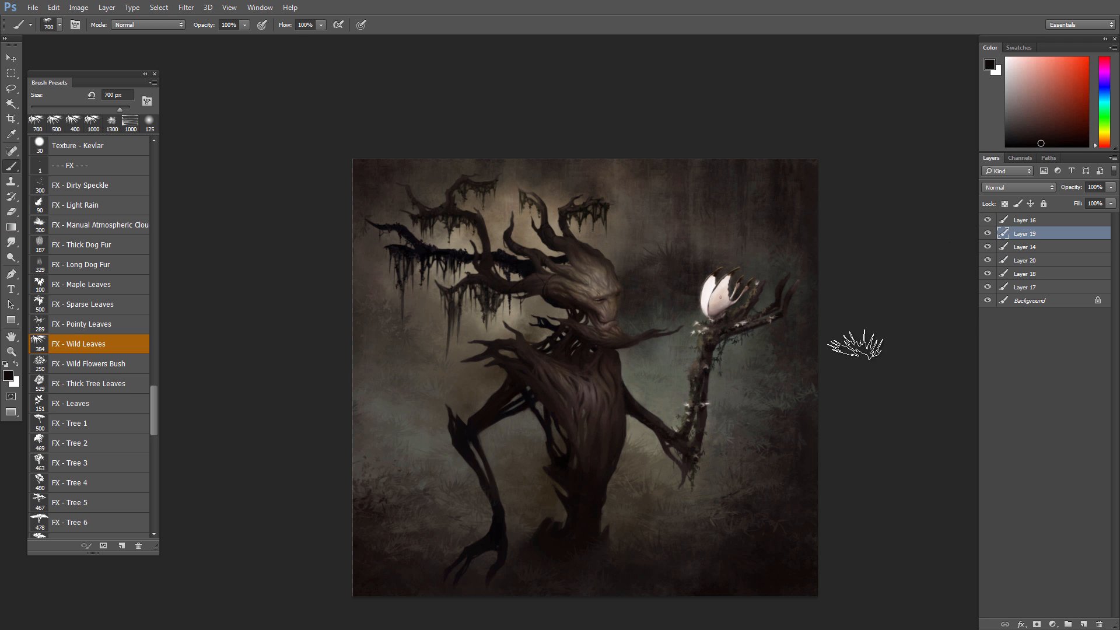
pyautogui.keyDown('alt'); pyautogui.click(597, 542); pyautogui.keyUp('alt')
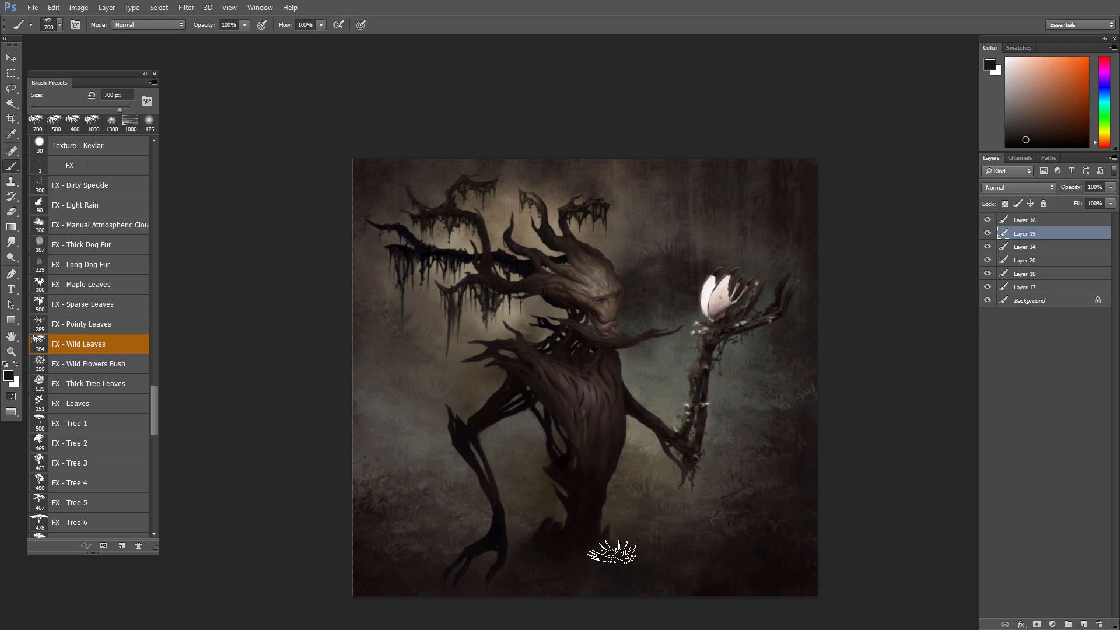
pyautogui.keyDown('alt'); pyautogui.click(593, 509); pyautogui.keyUp('alt')
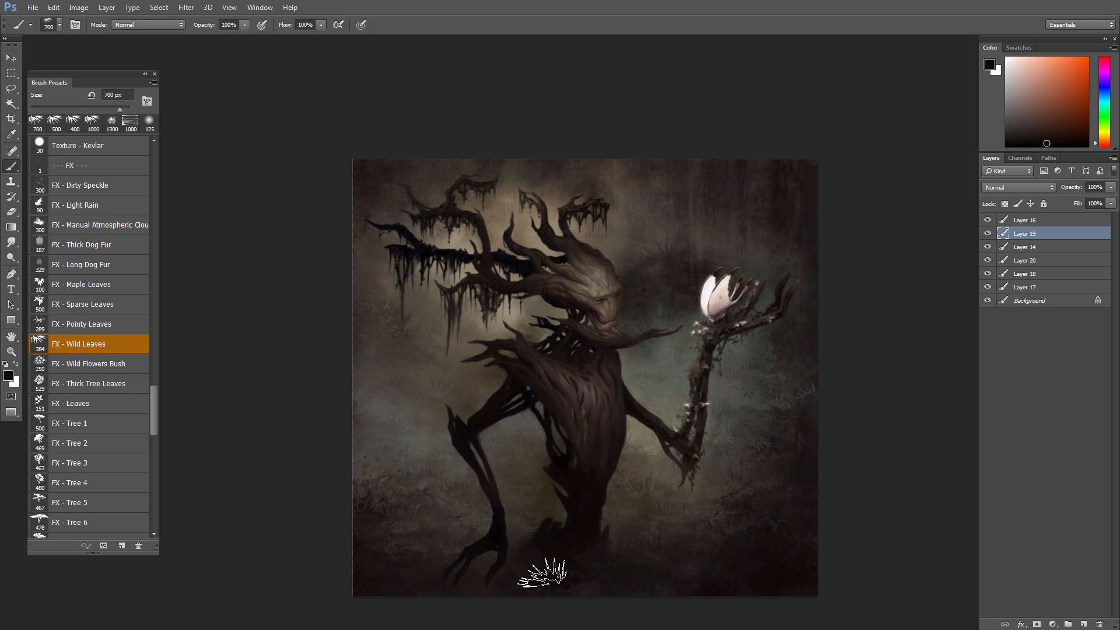
# - Paint dark wild leaves along the lower edge below the trunk, in near-black browns sampled from the ground and trunk base
pyautogui.keyDown('alt'); pyautogui.click(545, 555); pyautogui.keyUp('alt')
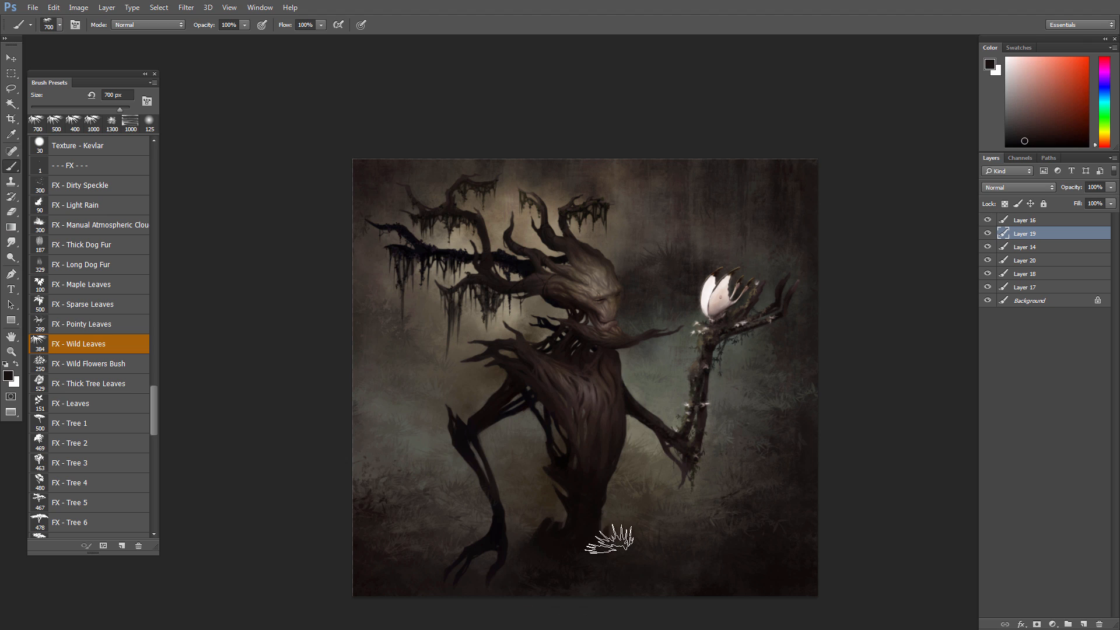
pyautogui.keyDown('alt'); pyautogui.click(603, 581); pyautogui.keyUp('alt')
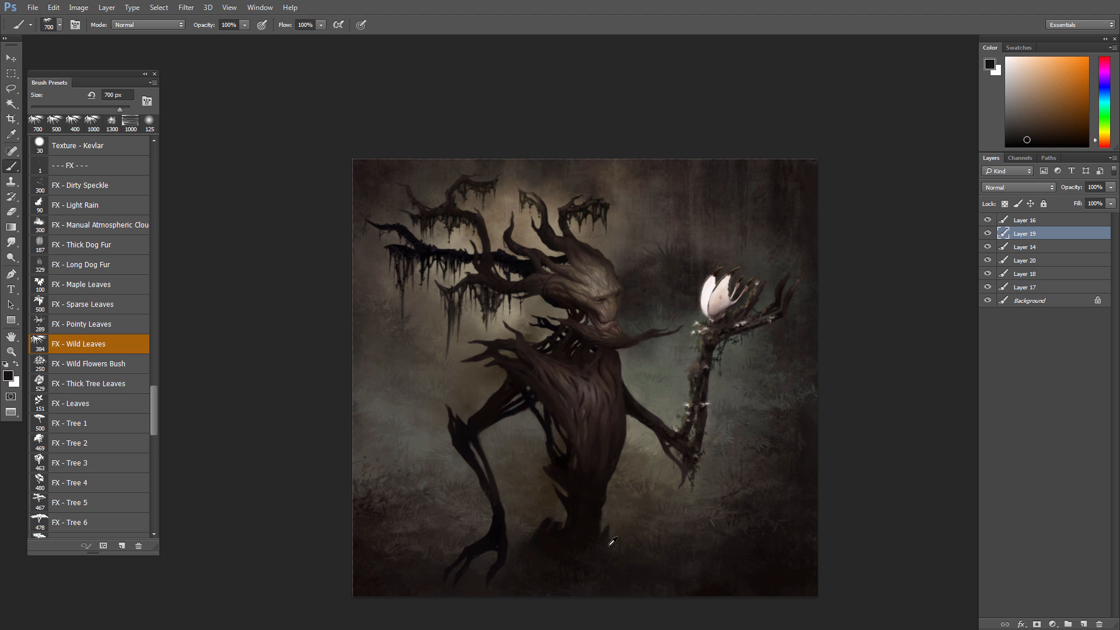
pyautogui.keyDown('alt'); pyautogui.click(589, 532); pyautogui.keyUp('alt')
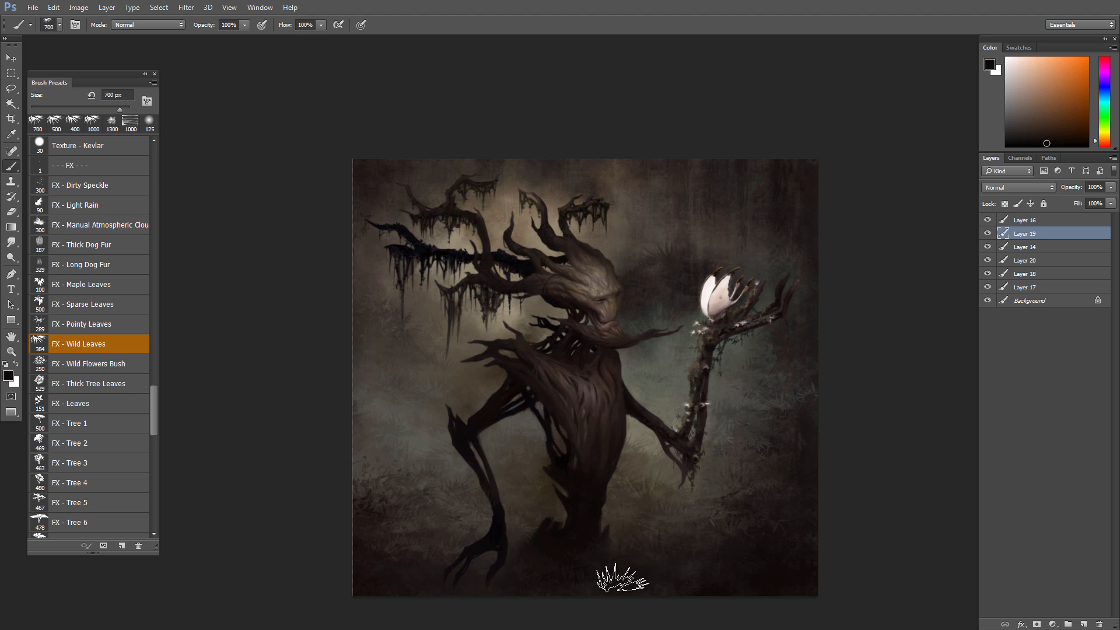
pyautogui.press('v')
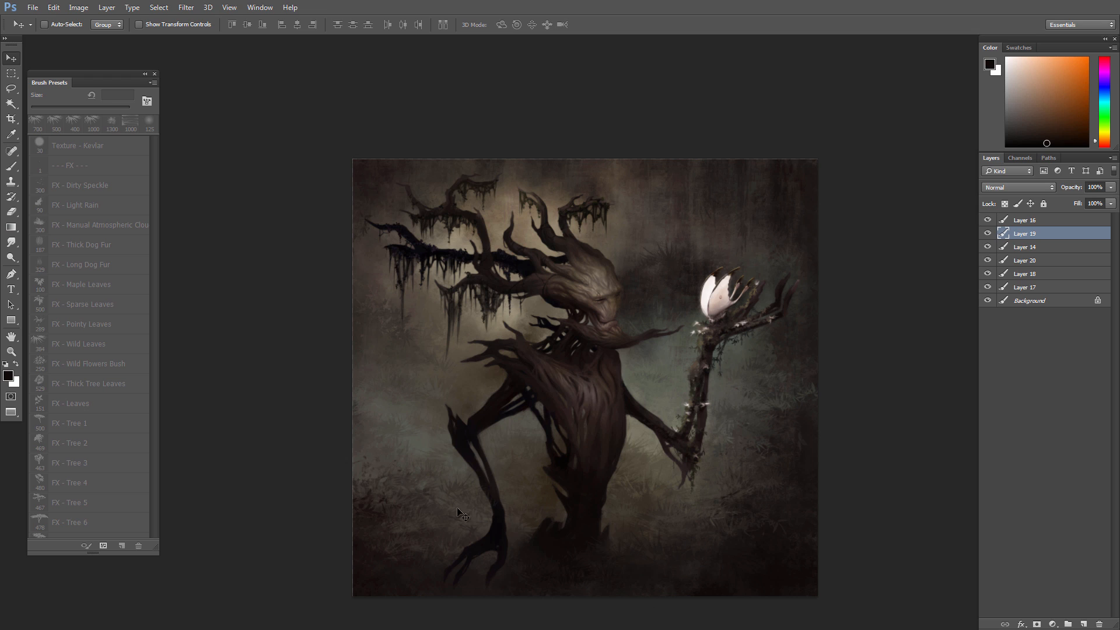
pyautogui.press('b')
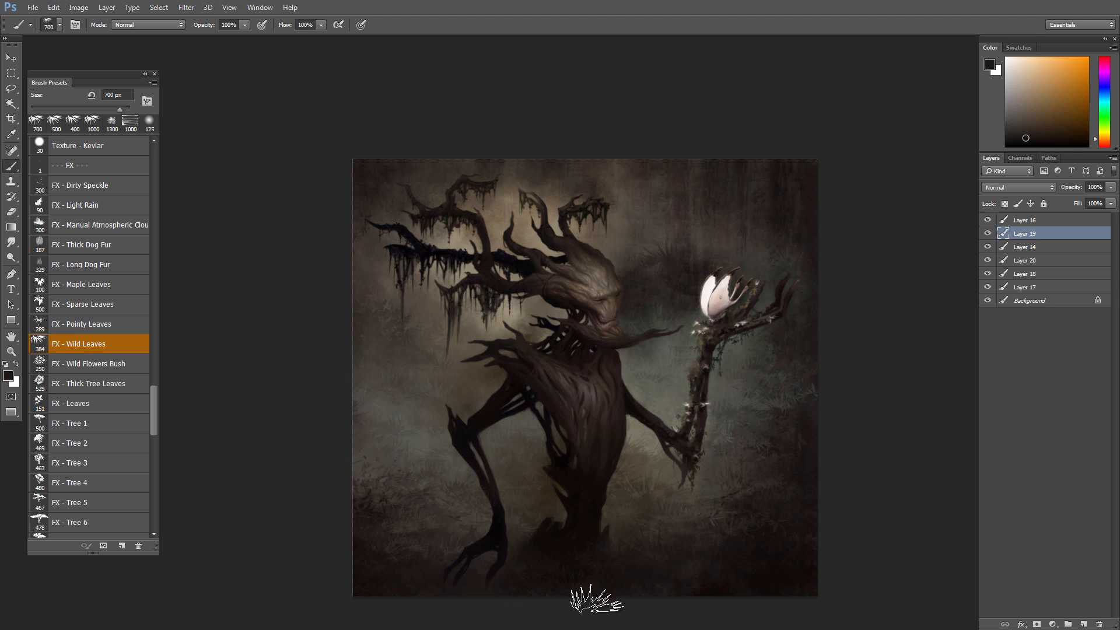
# - Paint wild leaves on the ground between the lowered hand and the trunk base, in browns sampled from that area
pyautogui.keyDown('alt'); pyautogui.click(523, 525); pyautogui.keyUp('alt')
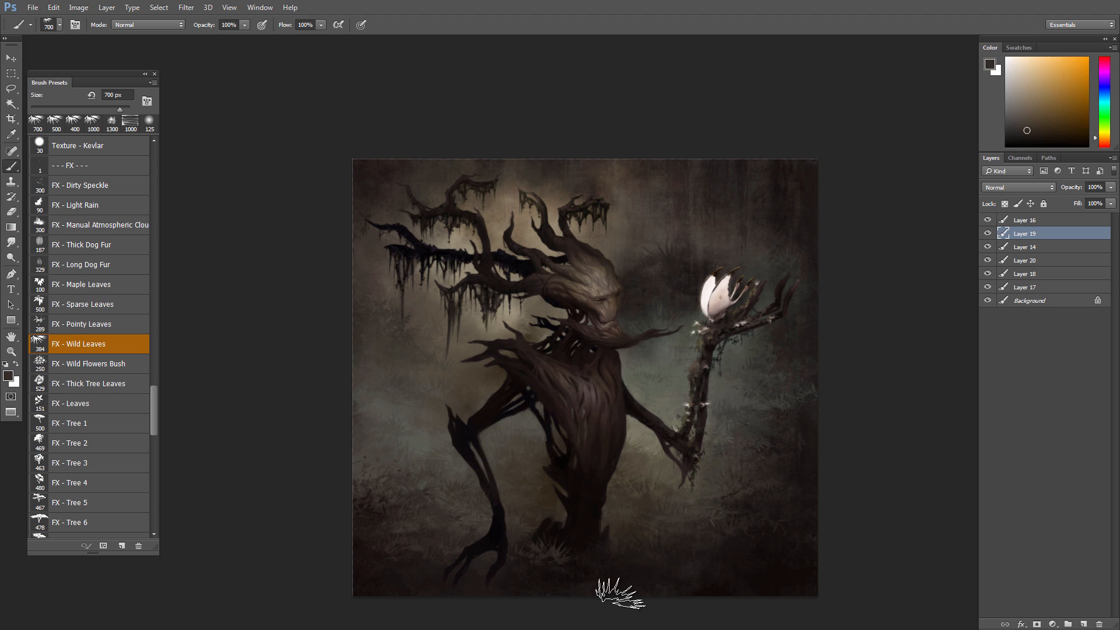
pyautogui.keyDown('alt'); pyautogui.click(520, 557); pyautogui.keyUp('alt')
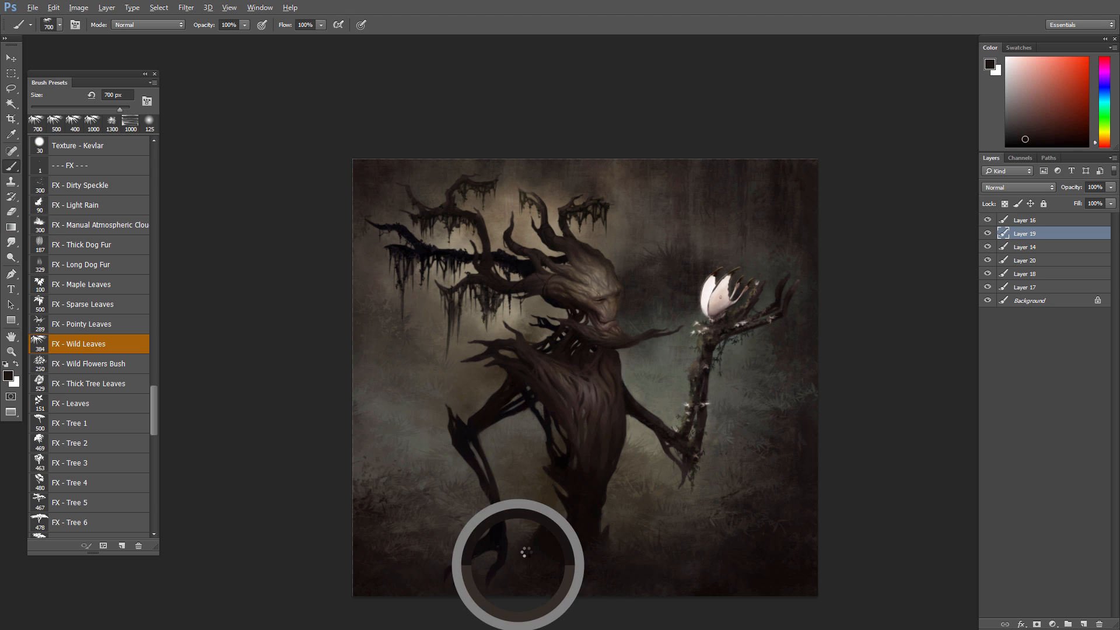
pyautogui.keyDown('alt'); pyautogui.click(493, 561); pyautogui.keyUp('alt')
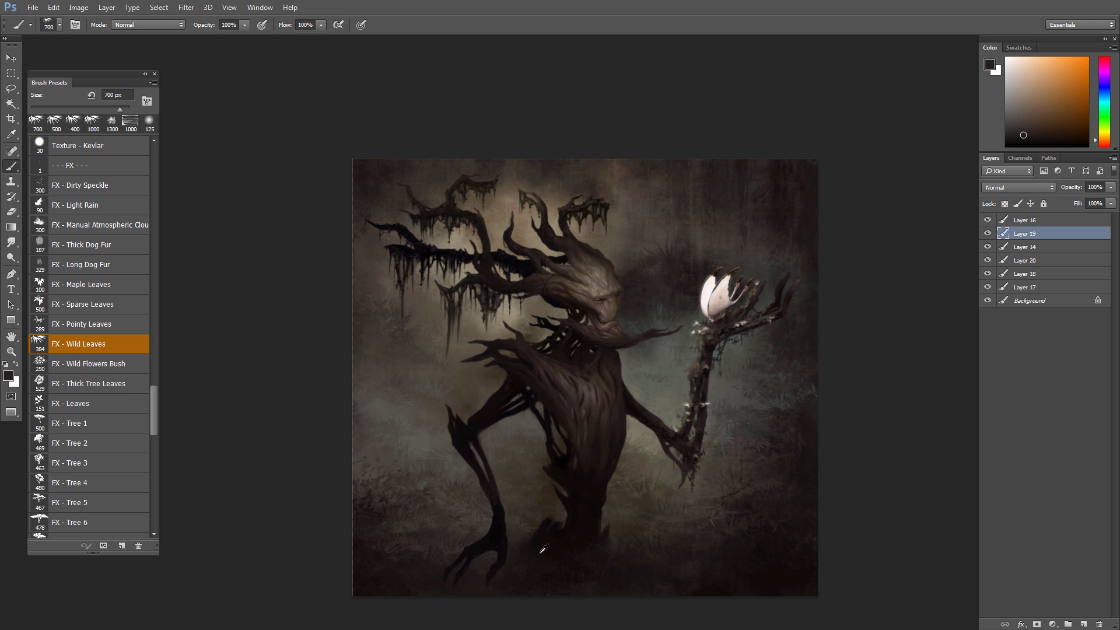
pyautogui.keyDown('alt'); pyautogui.click(521, 529); pyautogui.keyUp('alt')
pyautogui.moveTo(618, 531); pyautogui.dragTo(587, 551)
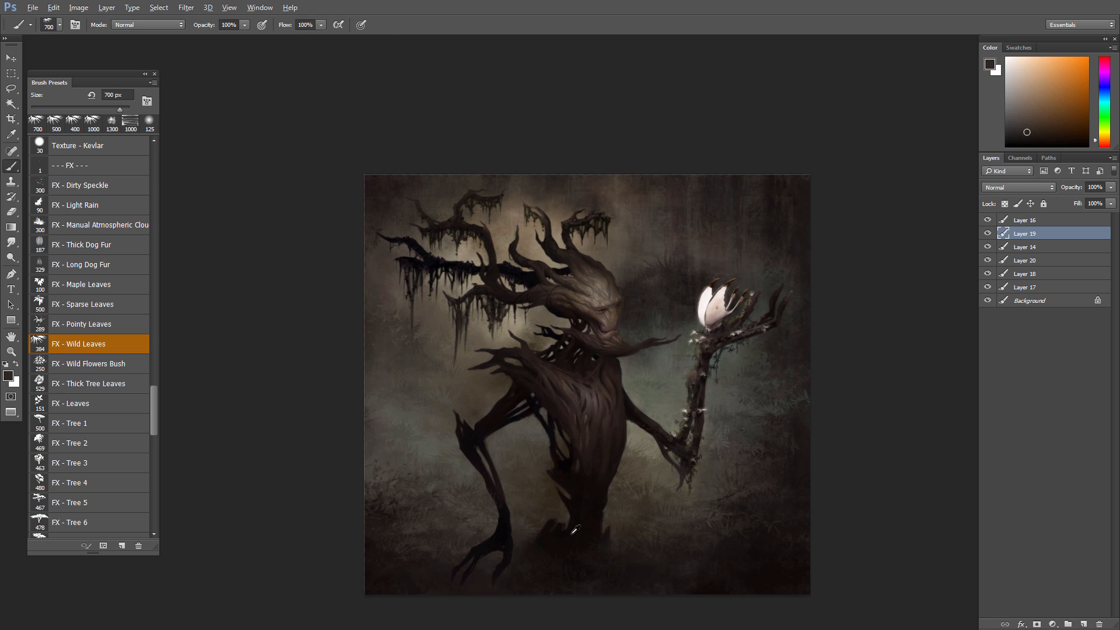
# - Add wild leaves around the trunk base in sampled near-blacks, and sample a grey-green from the backdrop beside the raised forearm
pyautogui.keyDown('alt'); pyautogui.click(574, 530); pyautogui.keyUp('alt')
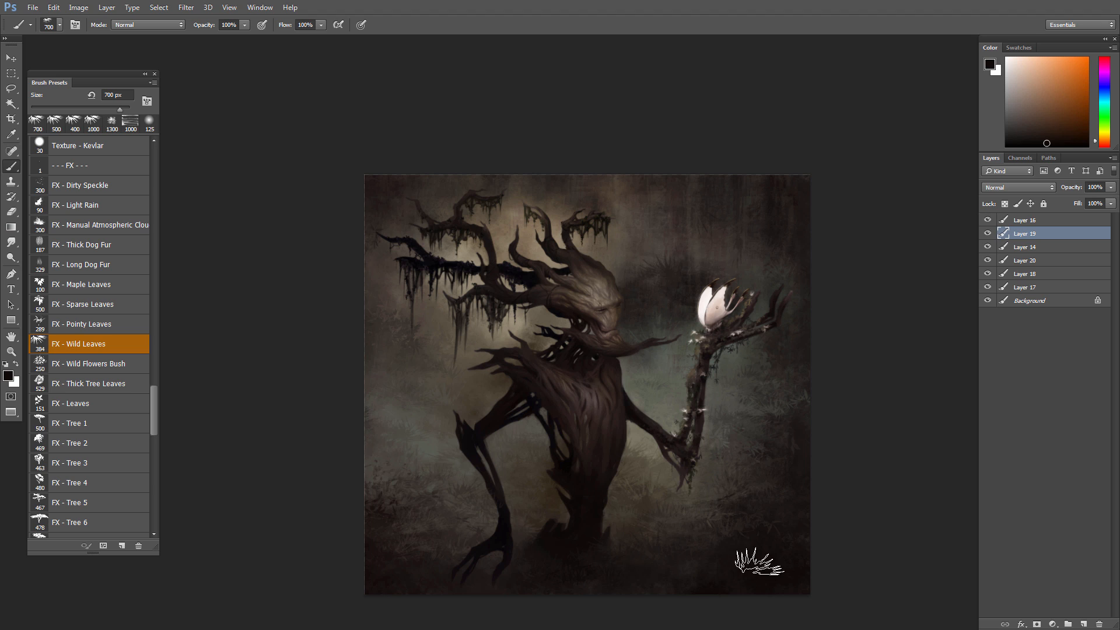
pyautogui.keyDown('alt'); pyautogui.click(569, 541); pyautogui.keyUp('alt')
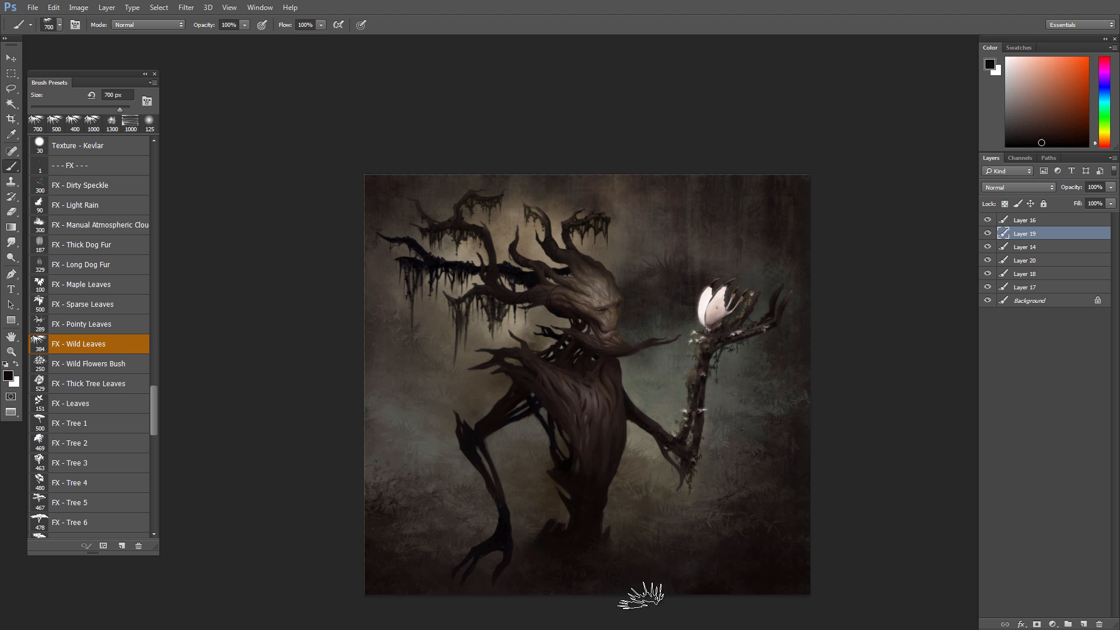
pyautogui.keyDown('alt'); pyautogui.click(738, 371); pyautogui.keyUp('alt')
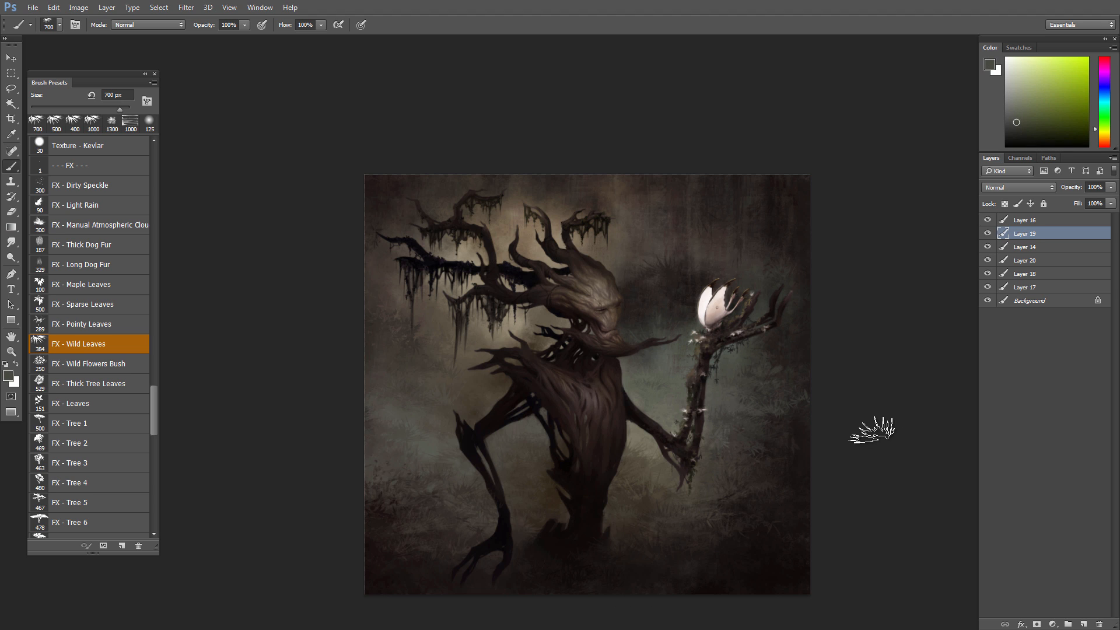
pyautogui.keyDown('alt'); pyautogui.click(743, 361); pyautogui.keyUp('alt')
# - Sample the dark brown of the lowered upper arm and choose the PASTEL - Very Dry Rub brush at 73 px
pyautogui.moveTo(491, 425); pyautogui.dragTo(559, 472)
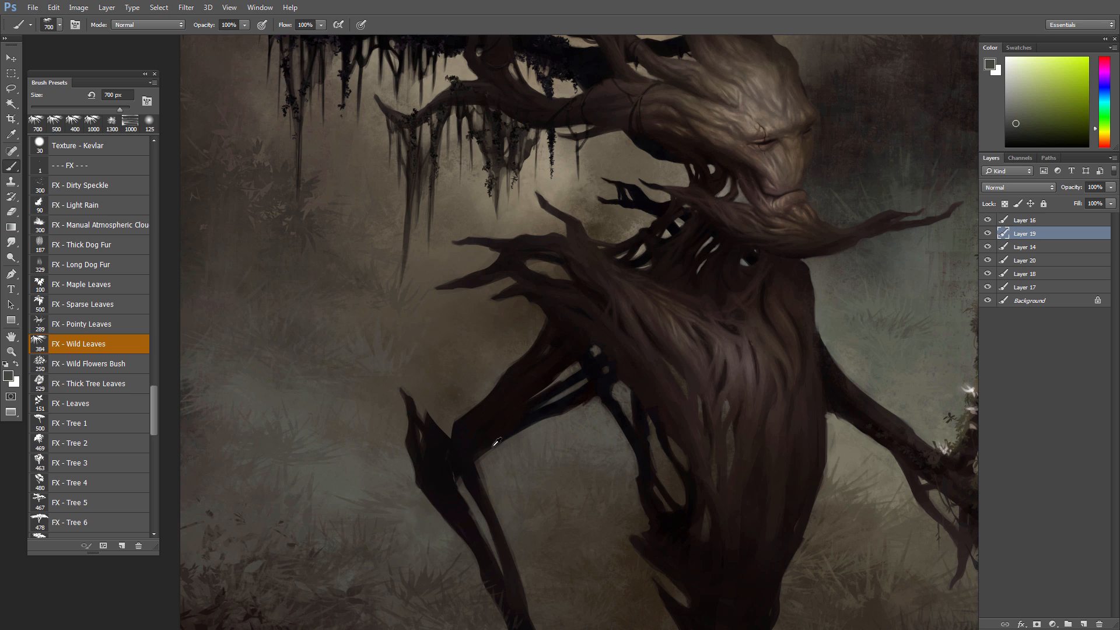
pyautogui.keyDown('alt'); pyautogui.click(512, 397); pyautogui.keyUp('alt')
pyautogui.rightClick(540, 403)
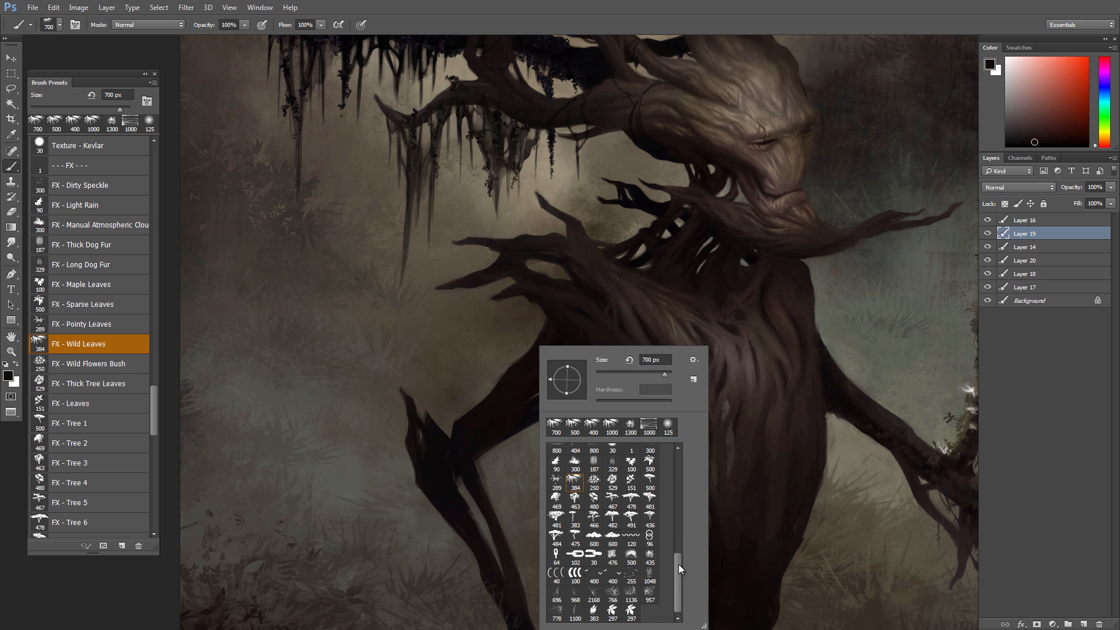
pyautogui.moveTo(678, 569)
pyautogui.mouseDown()
pyautogui.moveTo(686, 463)
pyautogui.moveTo(675, 555)
pyautogui.moveTo(681, 508)
pyautogui.mouseUp()
pyautogui.click(649, 527)
pyautogui.click(466, 549)
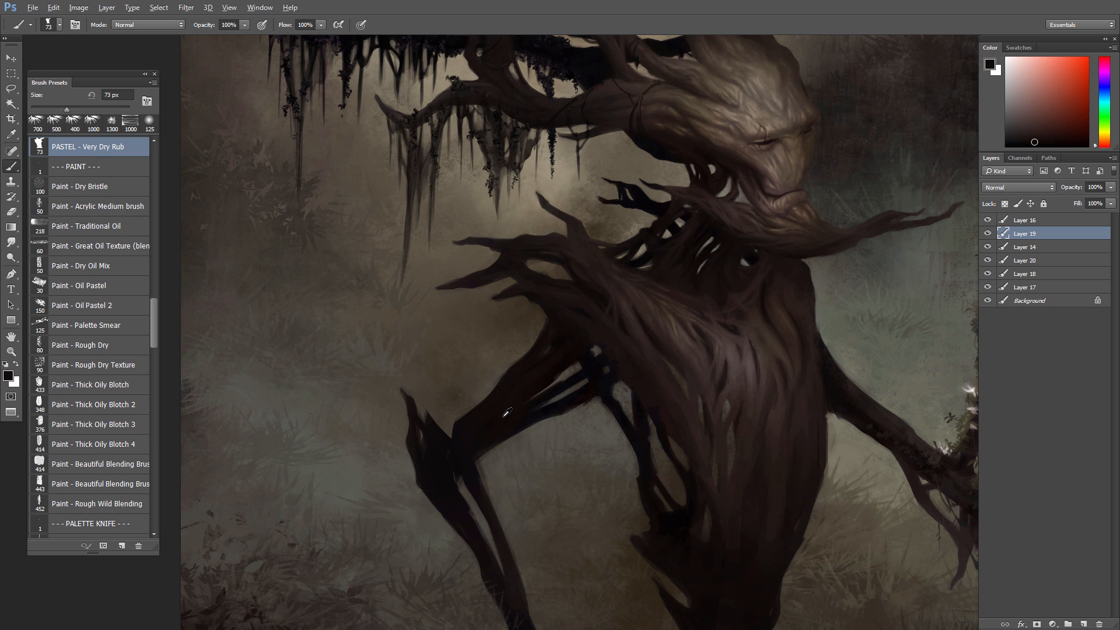
# - Identify the creature's layer by toggling its visibility, make Layer 14 active and sample a near-black from the upper arm
pyautogui.keyDown('alt'); pyautogui.click(500, 418); pyautogui.keyUp('alt')
pyautogui.click(988, 246)
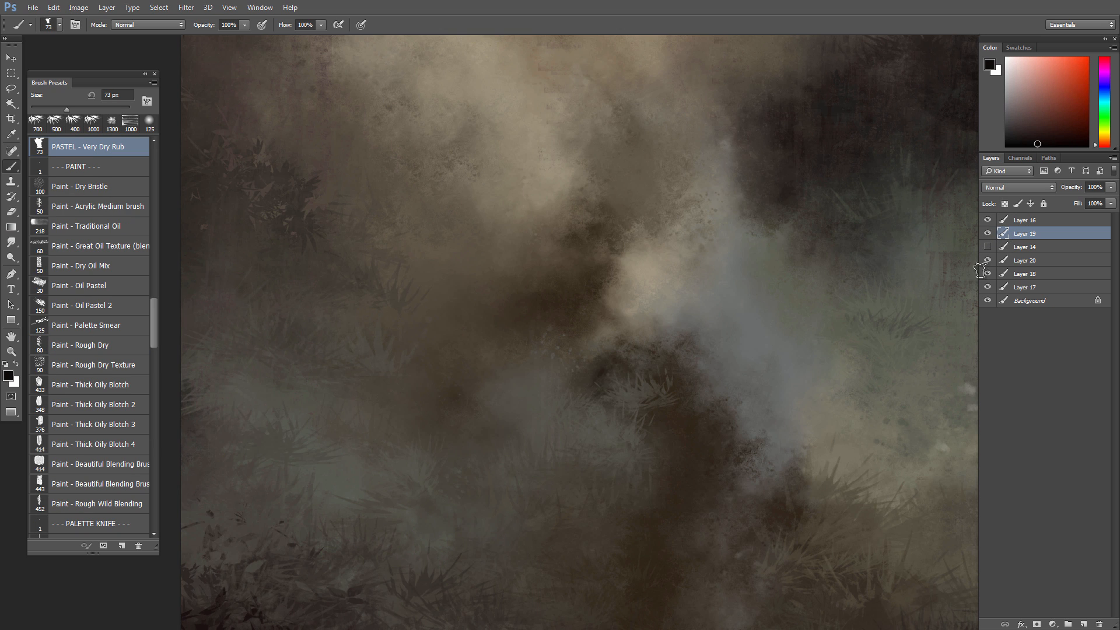
pyautogui.click(987, 247)
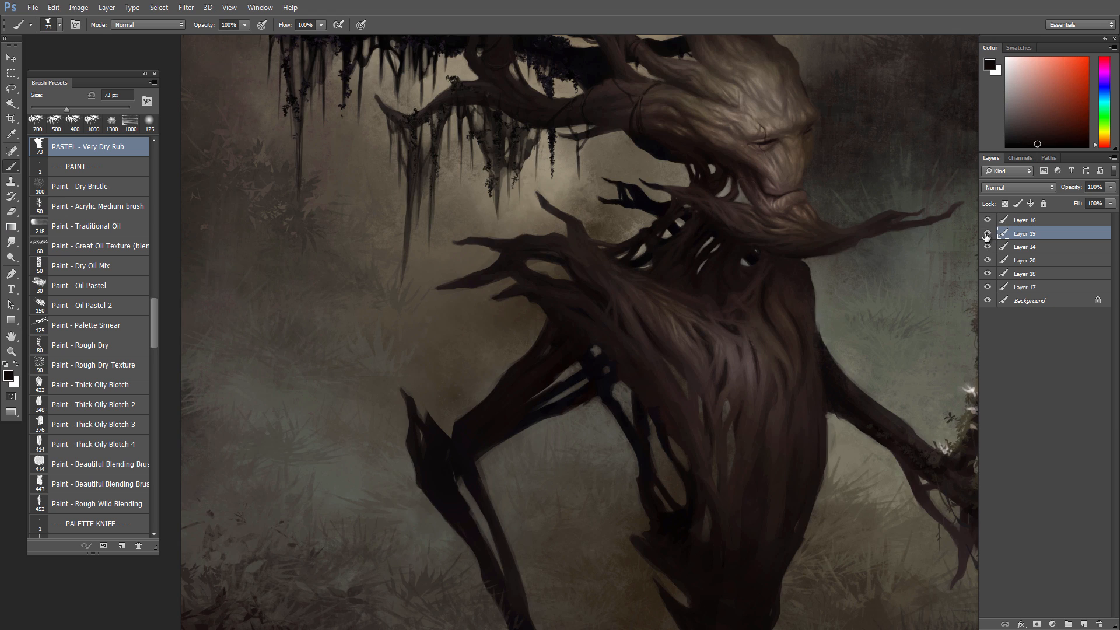
pyautogui.click(1006, 247)
pyautogui.keyDown('alt'); pyautogui.click(495, 420); pyautogui.keyUp('alt')
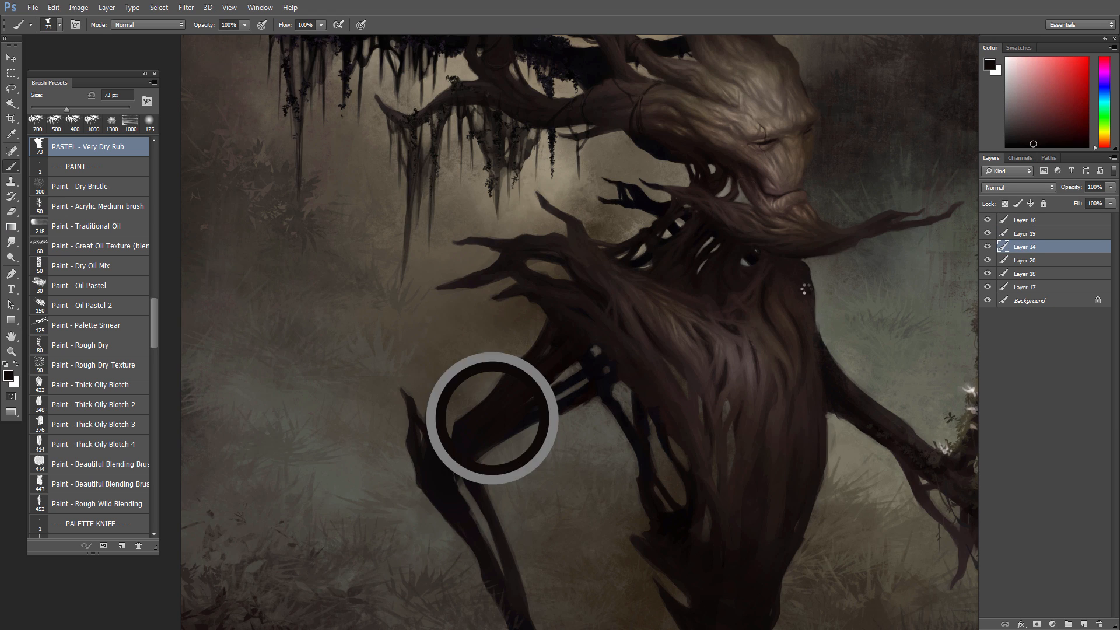
pyautogui.click(988, 247)
pyautogui.click(987, 246)
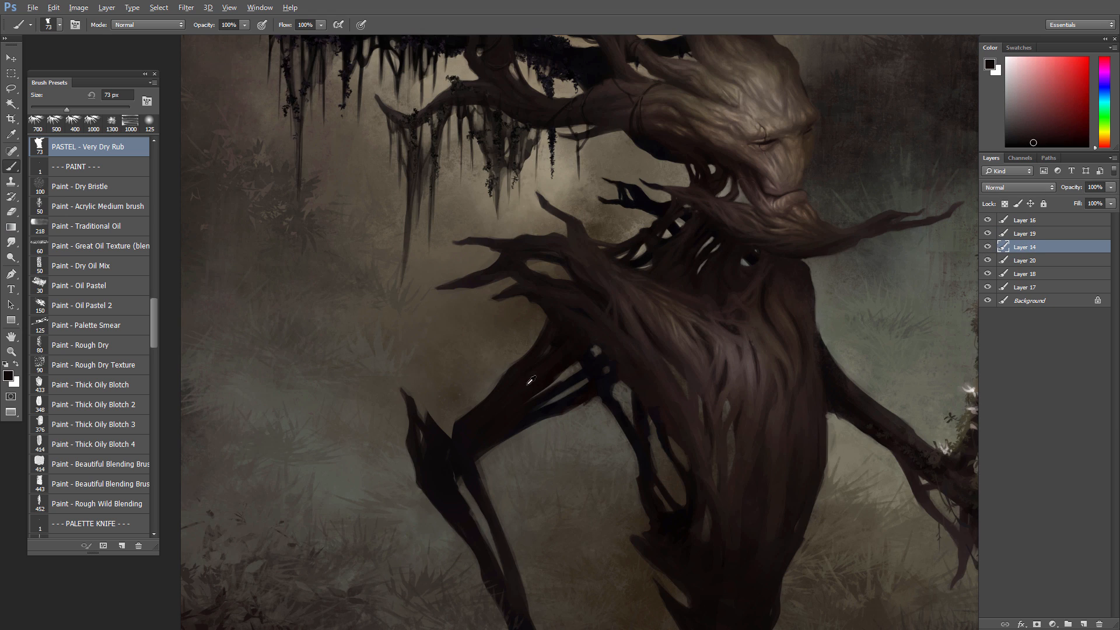
# - Touch up the lowered arm's elbow on Layer 14 with the brush at 45 px in a near-black sampled there
pyautogui.keyDown('alt'); pyautogui.click(486, 412); pyautogui.keyUp('alt')
pyautogui.press('[')
pyautogui.press('[')
pyautogui.press('[')
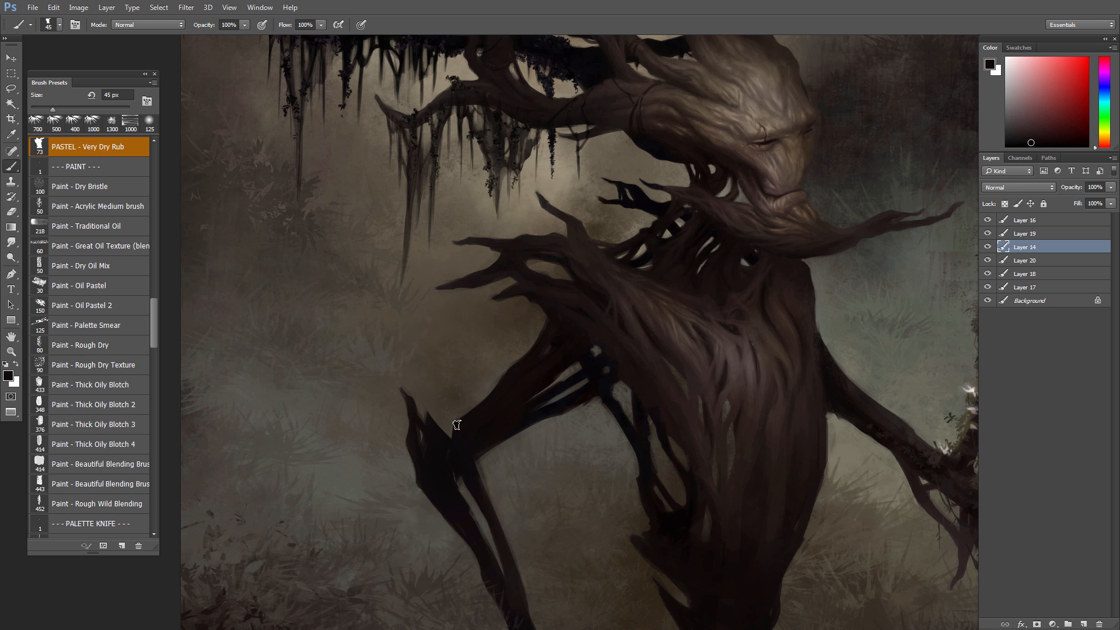
pyautogui.moveTo(462, 424); pyautogui.dragTo(461, 425)
pyautogui.moveTo(458, 472); pyautogui.dragTo(373, 420)
pyautogui.moveTo(469, 493); pyautogui.dragTo(445, 428)
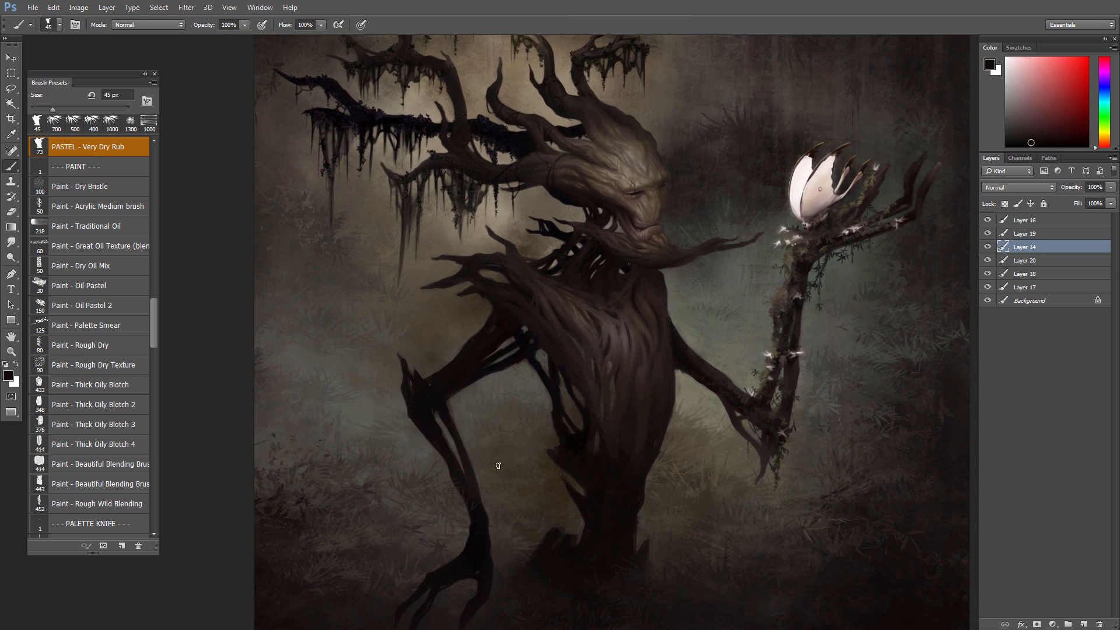
# - Erase the leaf strokes on Layer 19 that overlap the lowered forearm, using a 35 px eraser
pyautogui.press('v')
pyautogui.moveTo(475, 505)
pyautogui.mouseDown()
pyautogui.moveTo(515, 565)
pyautogui.moveTo(463, 487)
pyautogui.mouseUp()
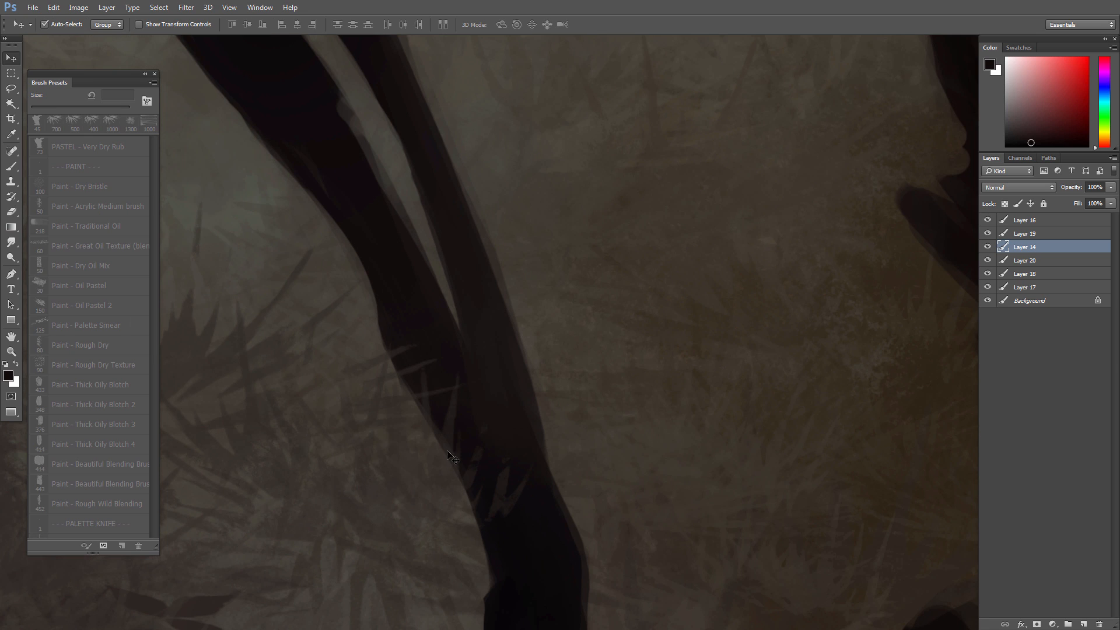
pyautogui.click(452, 458)
pyautogui.press('e')
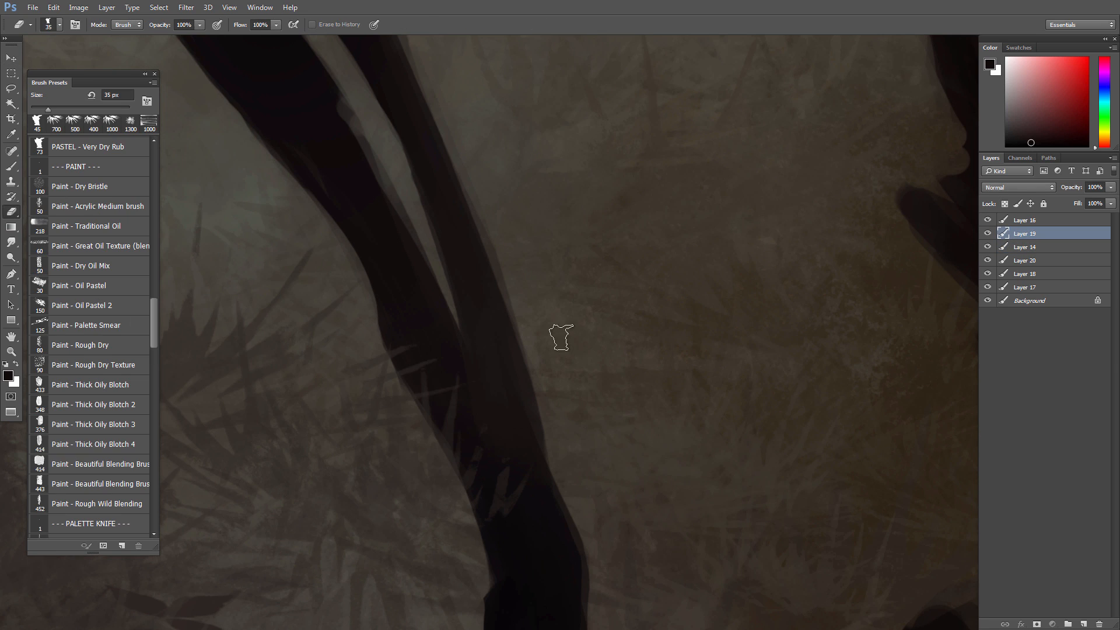
pyautogui.moveTo(440, 404)
pyautogui.mouseDown()
pyautogui.moveTo(479, 432)
pyautogui.moveTo(402, 342)
pyautogui.moveTo(508, 485)
pyautogui.moveTo(476, 441)
pyautogui.moveTo(461, 360)
pyautogui.moveTo(431, 375)
pyautogui.moveTo(504, 530)
pyautogui.moveTo(499, 496)
pyautogui.moveTo(430, 402)
pyautogui.moveTo(492, 510)
pyautogui.moveTo(449, 437)
pyautogui.moveTo(459, 385)
pyautogui.mouseUp()
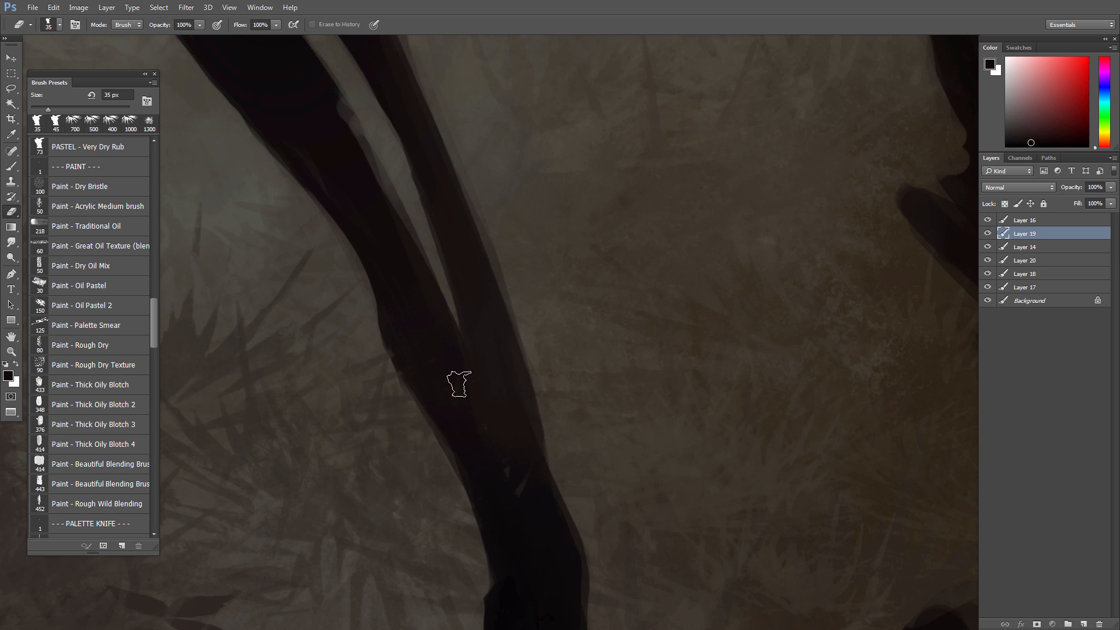
pyautogui.moveTo(530, 521)
pyautogui.mouseDown()
pyautogui.moveTo(503, 498)
pyautogui.moveTo(502, 430)
pyautogui.mouseUp()
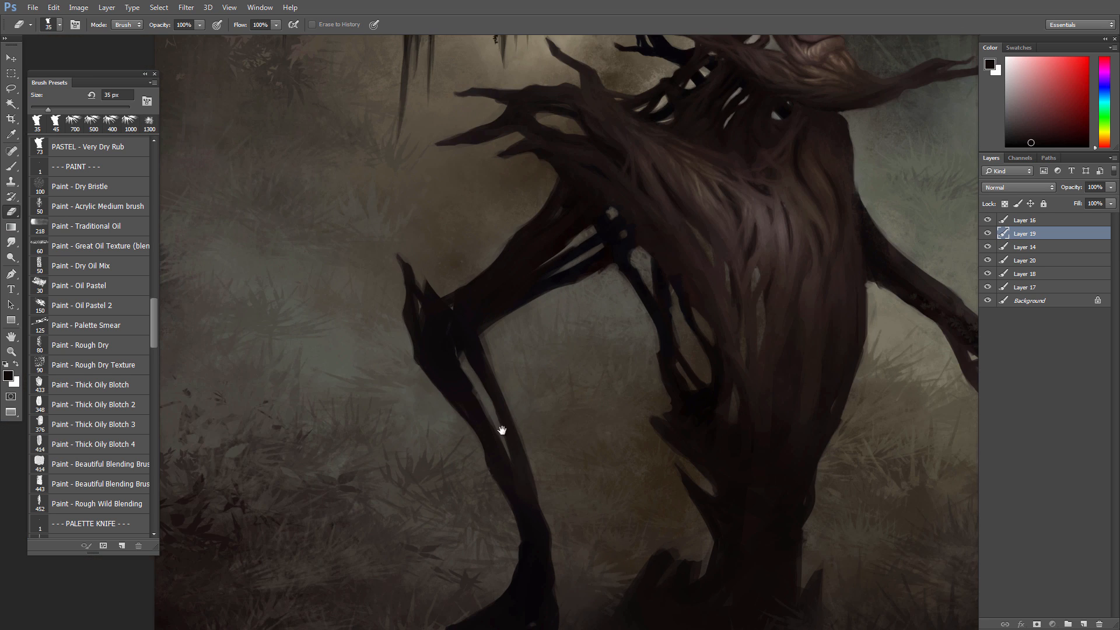
# - Examine the whole painting for the balance between the creature and the surrounding foliage
pyautogui.moveTo(640, 513); pyautogui.dragTo(458, 450)
pyautogui.moveTo(756, 359); pyautogui.dragTo(718, 370)
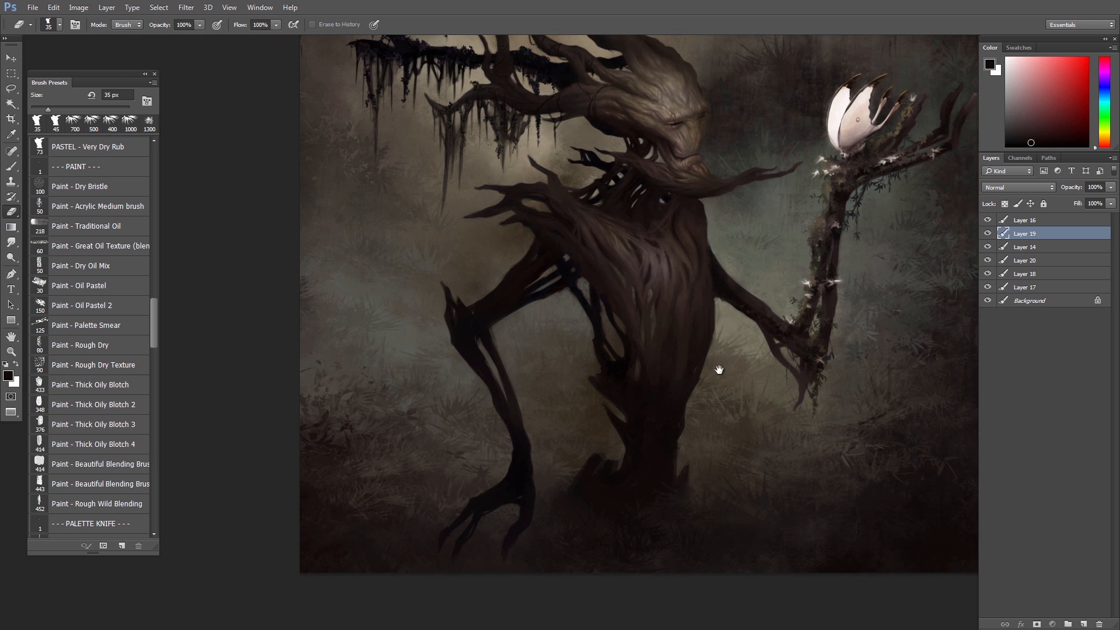
pyautogui.scroll(-4, 670, 409)
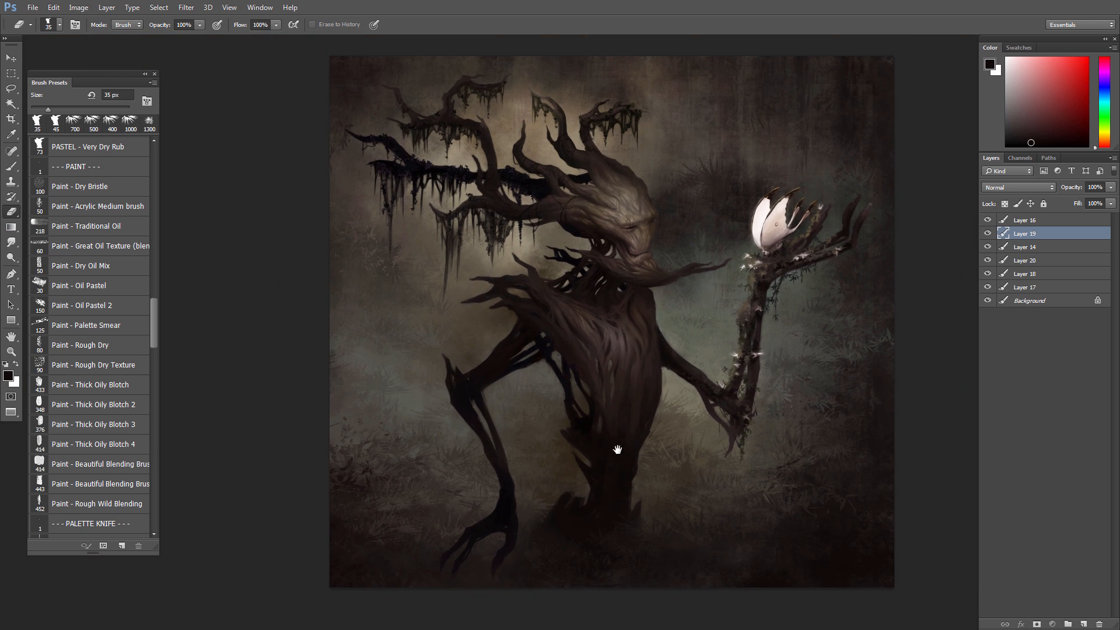
pyautogui.scroll(2, 615, 450)
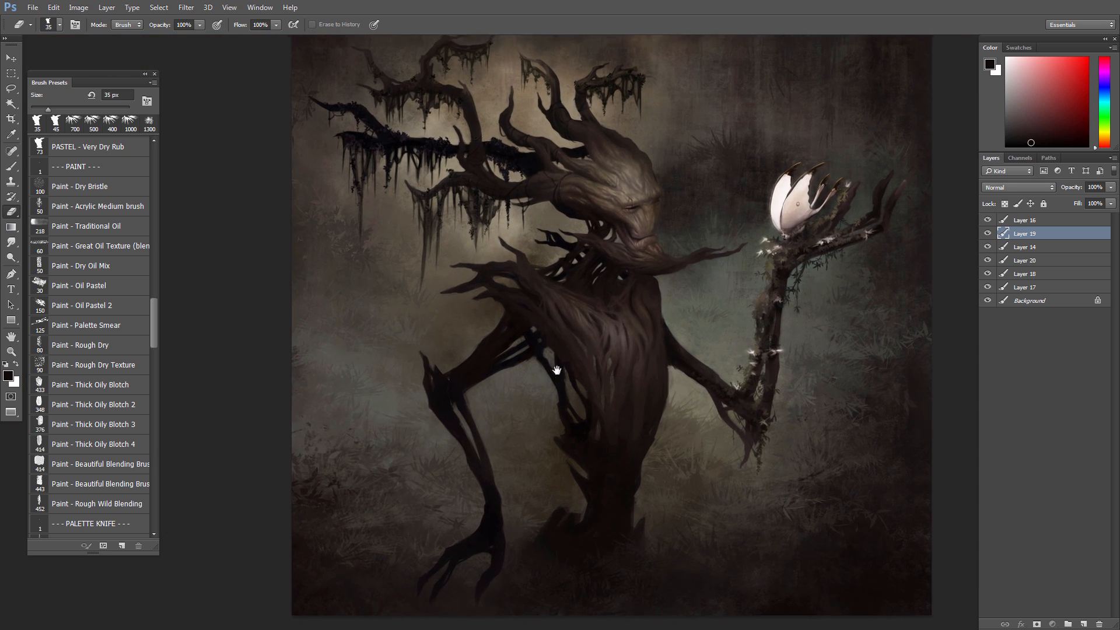
pyautogui.moveTo(598, 317); pyautogui.dragTo(586, 355)
pyautogui.moveTo(607, 294); pyautogui.dragTo(585, 287)
pyautogui.moveTo(593, 362); pyautogui.dragTo(589, 350)
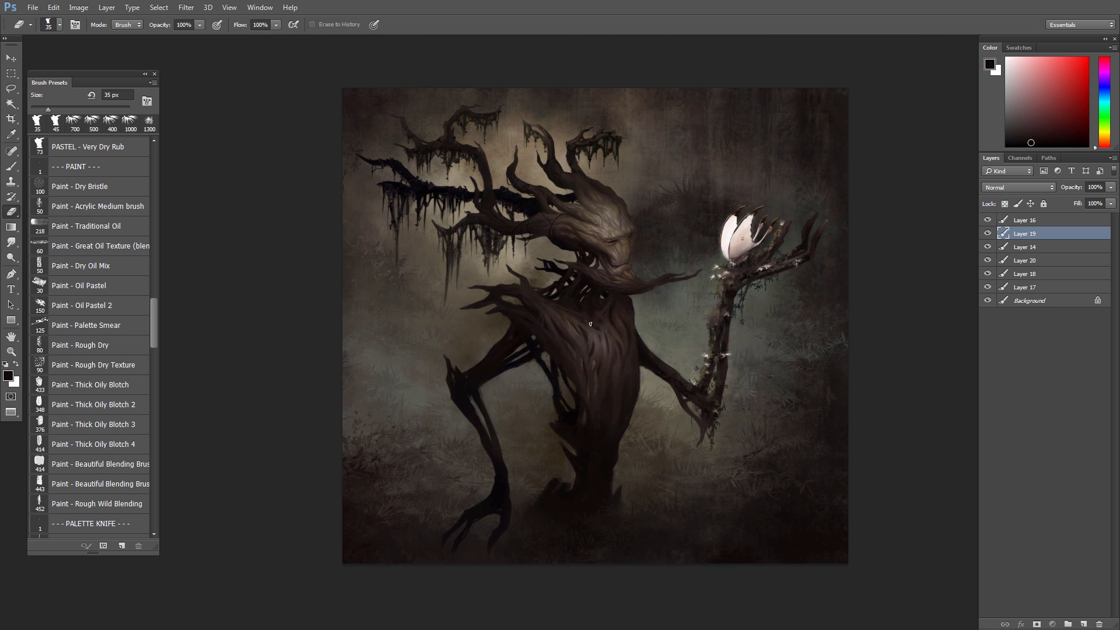
pyautogui.moveTo(604, 330); pyautogui.dragTo(622, 354)
# - Add a new empty layer directly above Layer 16
pyautogui.click(1026, 221)
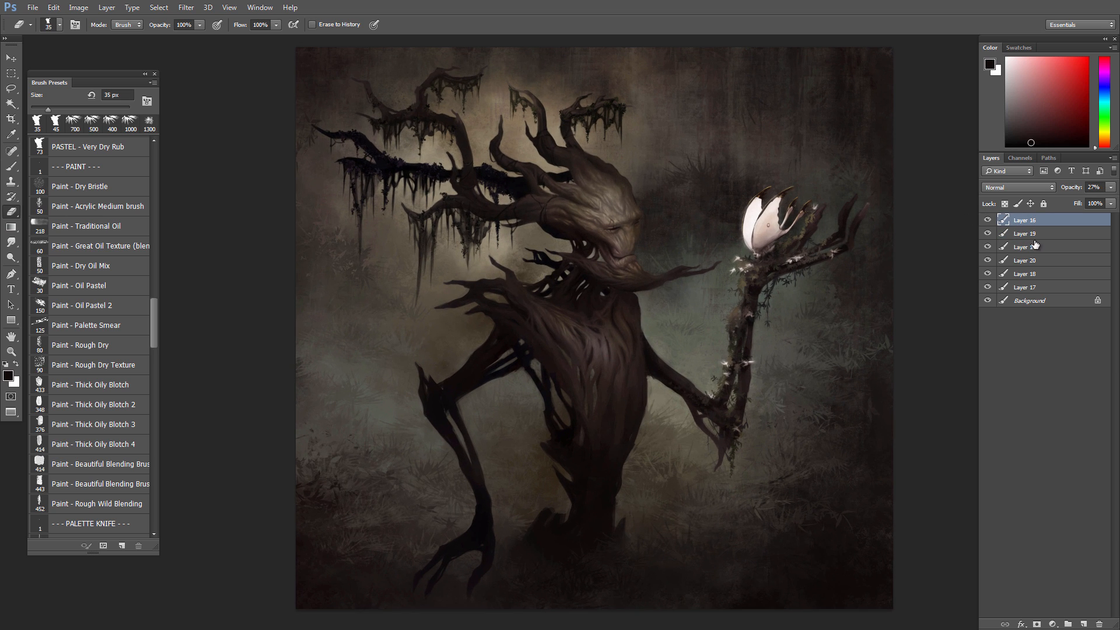
pyautogui.hotkey('ctrl', 'shift', 'alt', 'n')
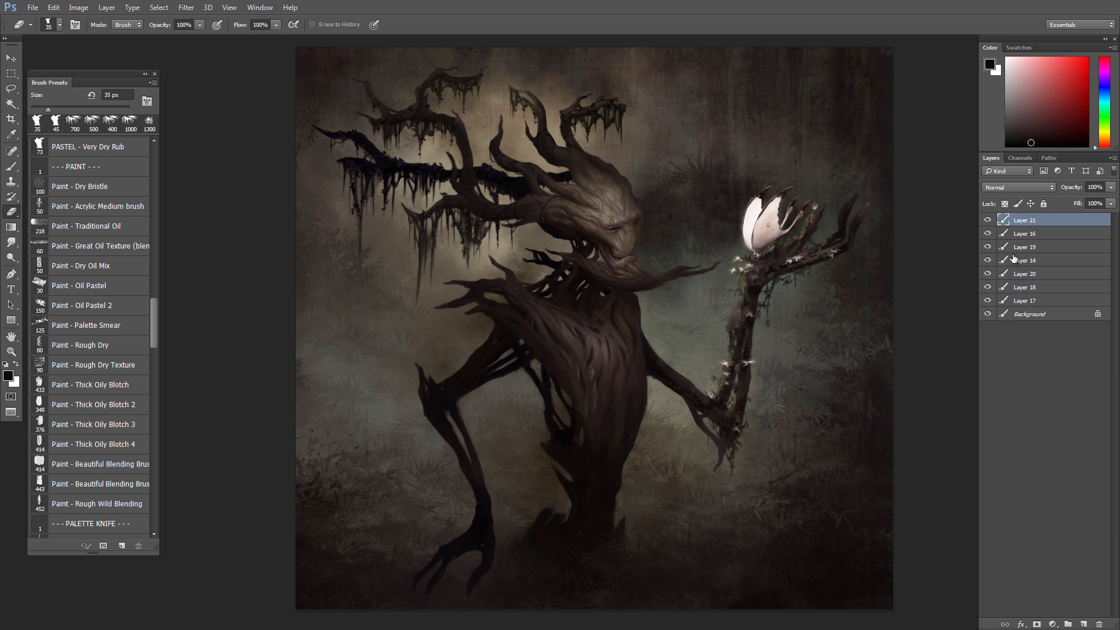
# - Check the whole painting's values in greyscale, and delete the empty Layer 21 above Layer 16
pyautogui.moveTo(678, 309); pyautogui.dragTo(677, 269)
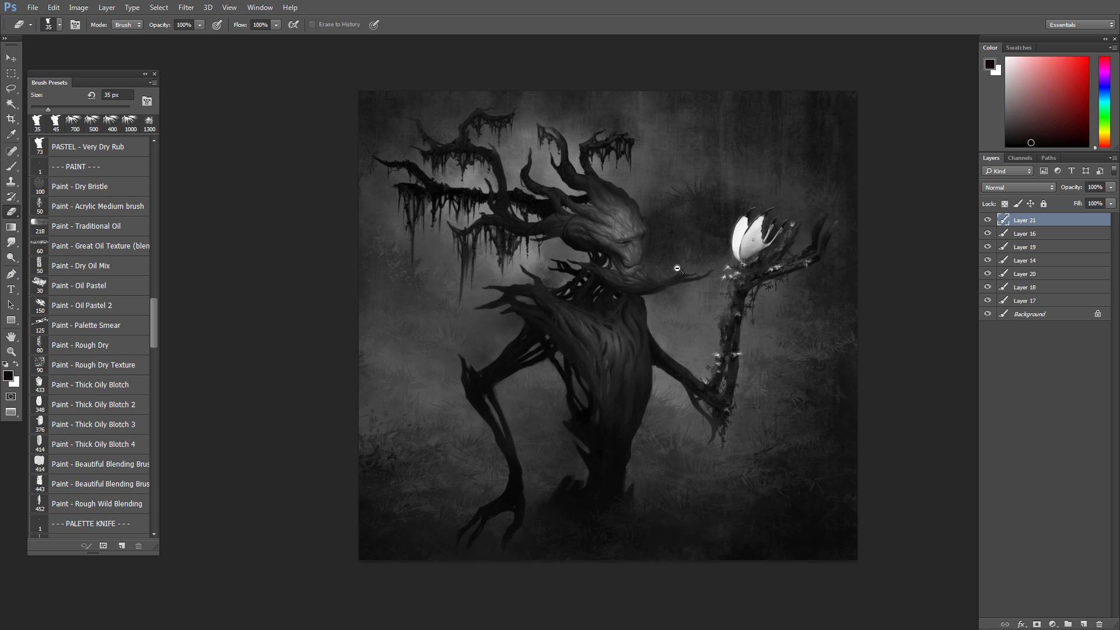
pyautogui.click(1099, 624)
pyautogui.moveTo(630, 286); pyautogui.dragTo(679, 274)
pyautogui.press('b')
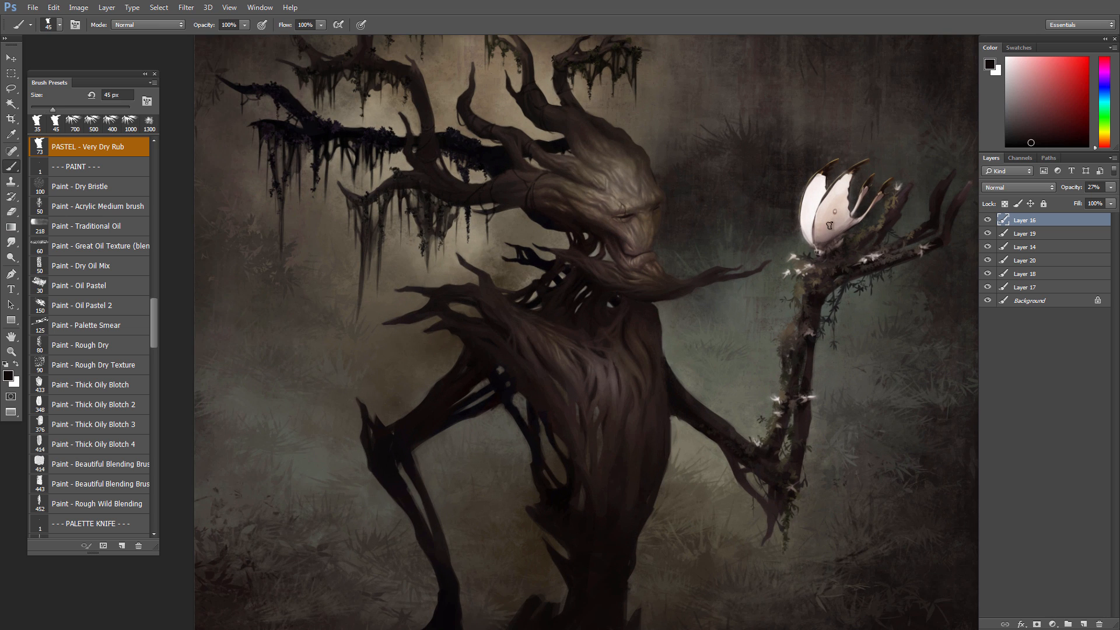
# - Examine what each layer contributes to the painting by hiding and showing them one at a time, including Background
pyautogui.click(987, 231)
pyautogui.click(987, 232)
pyautogui.click(988, 234)
pyautogui.moveTo(861, 310); pyautogui.dragTo(795, 287)
pyautogui.moveTo(746, 340); pyautogui.dragTo(723, 333)
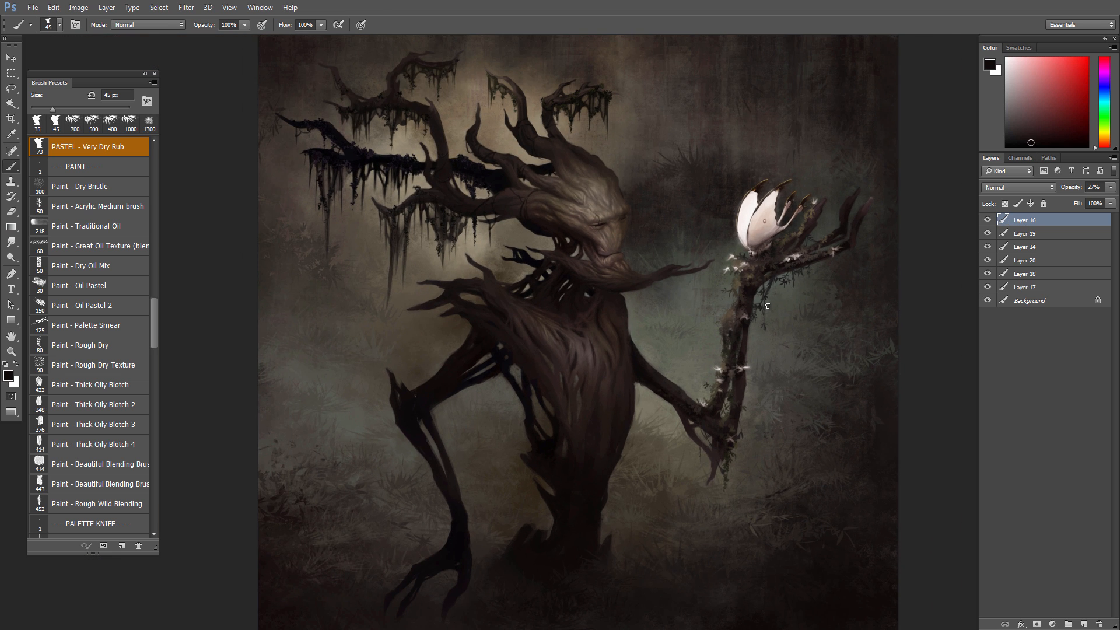
pyautogui.click(988, 221)
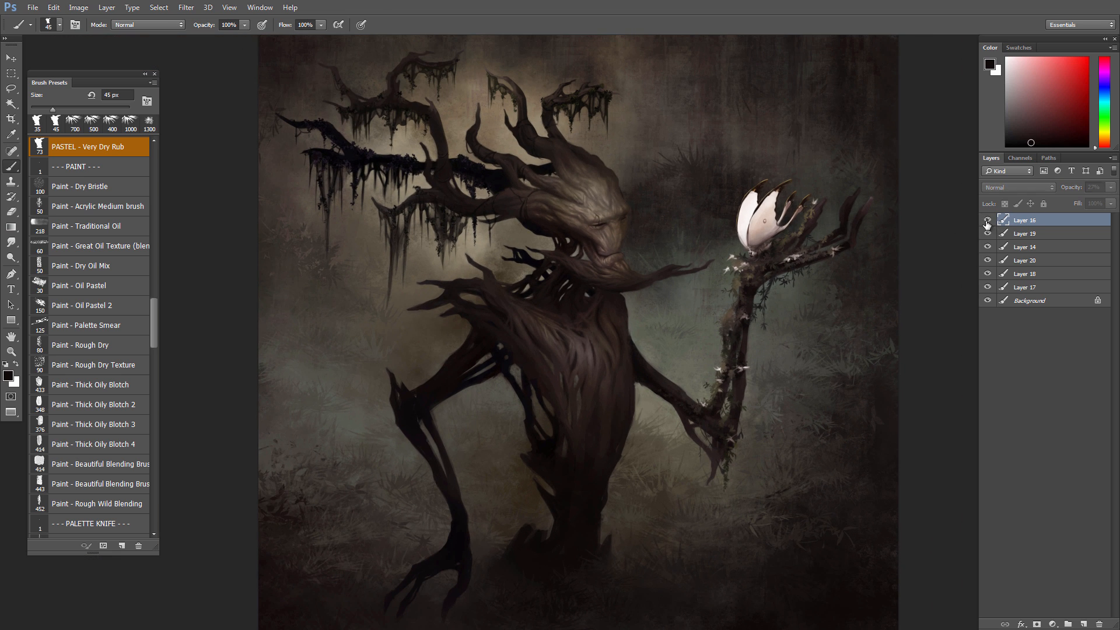
pyautogui.click(988, 299)
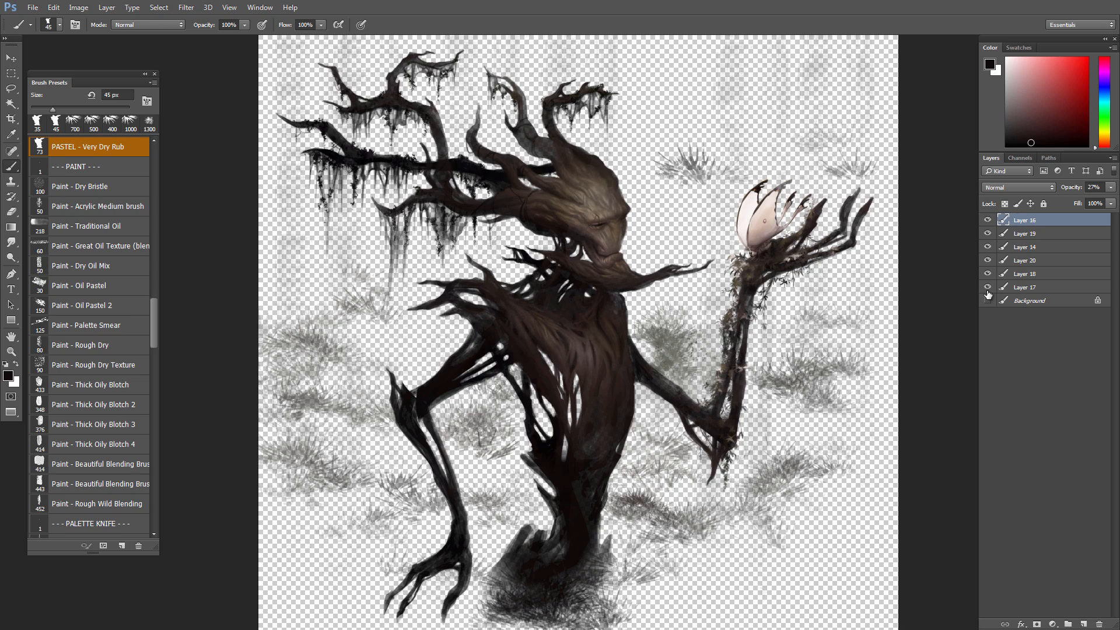
pyautogui.click(987, 287)
pyautogui.click(988, 287)
pyautogui.click(987, 300)
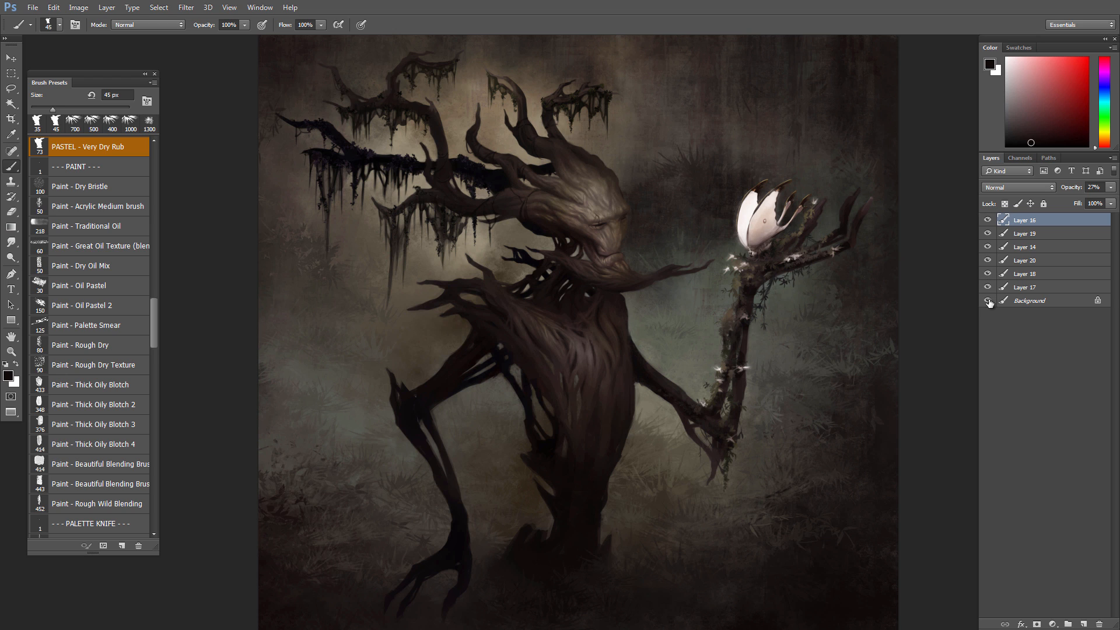
pyautogui.click(988, 276)
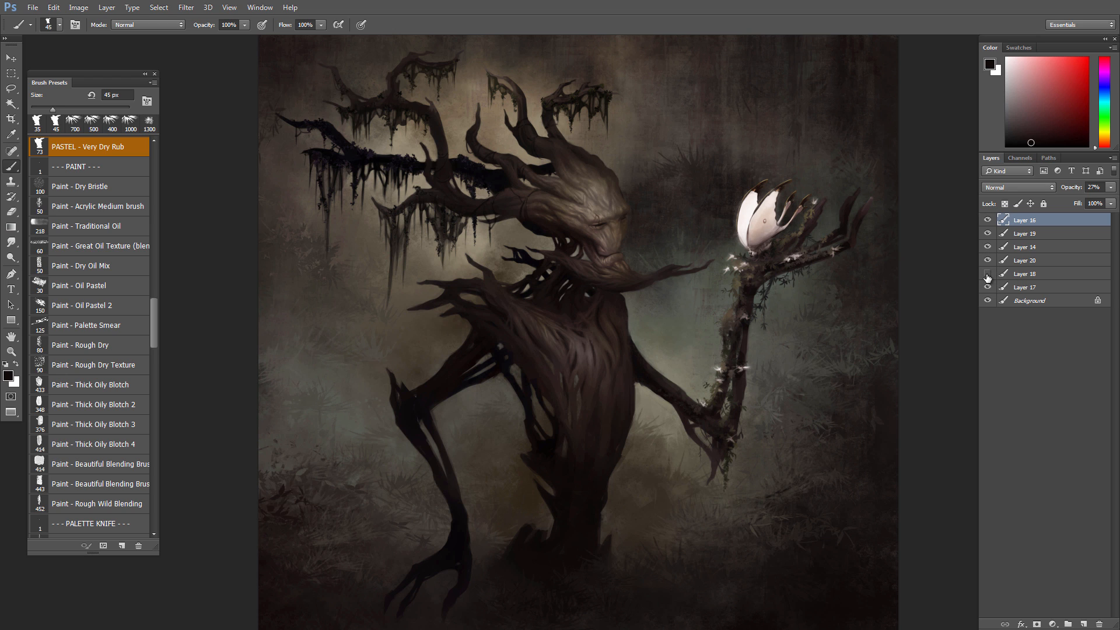
pyautogui.click(988, 274)
pyautogui.click(988, 261)
pyautogui.click(987, 263)
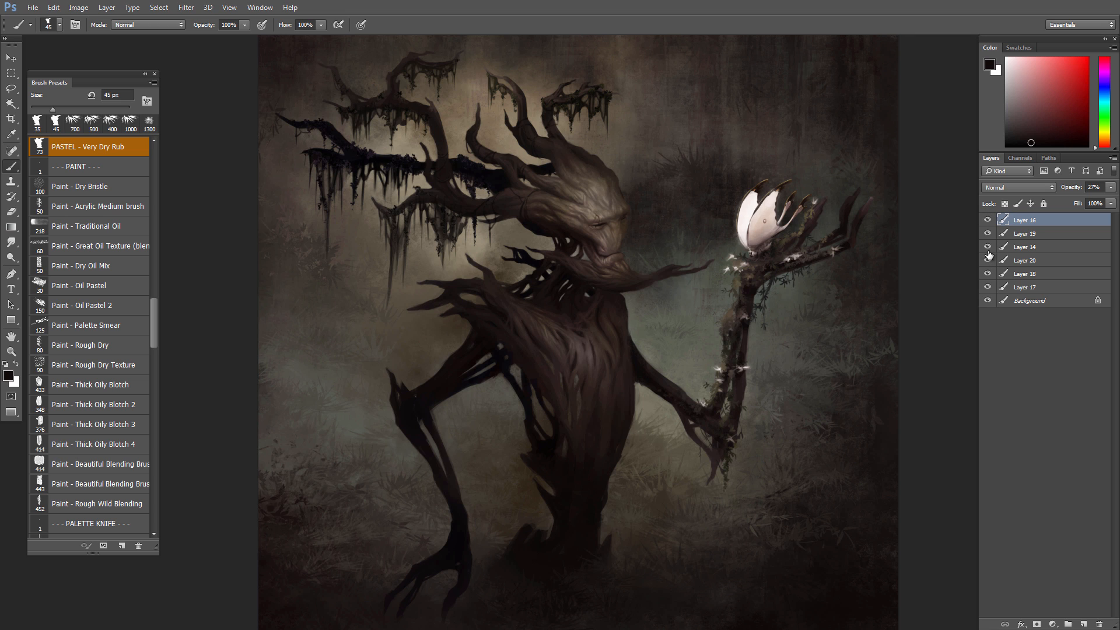
pyautogui.click(987, 248)
pyautogui.click(987, 249)
# - Merge Layer 20, Layer 18 and Layer 17 into the Background layer
pyautogui.click(1012, 262)
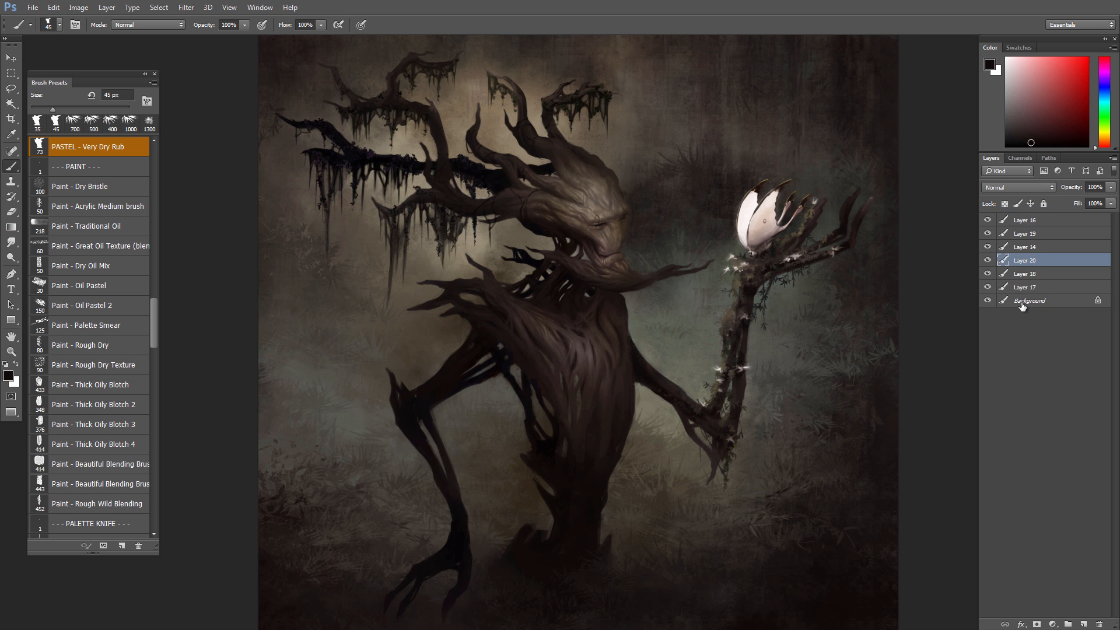
pyautogui.keyDown('shift'); pyautogui.click(1023, 300); pyautogui.keyUp('shift')
pyautogui.hotkey('ctrl', 'e')
# - Examine the merged Background, both in the whole painting and by hiding and showing it
pyautogui.click(987, 260)
pyautogui.click(988, 260)
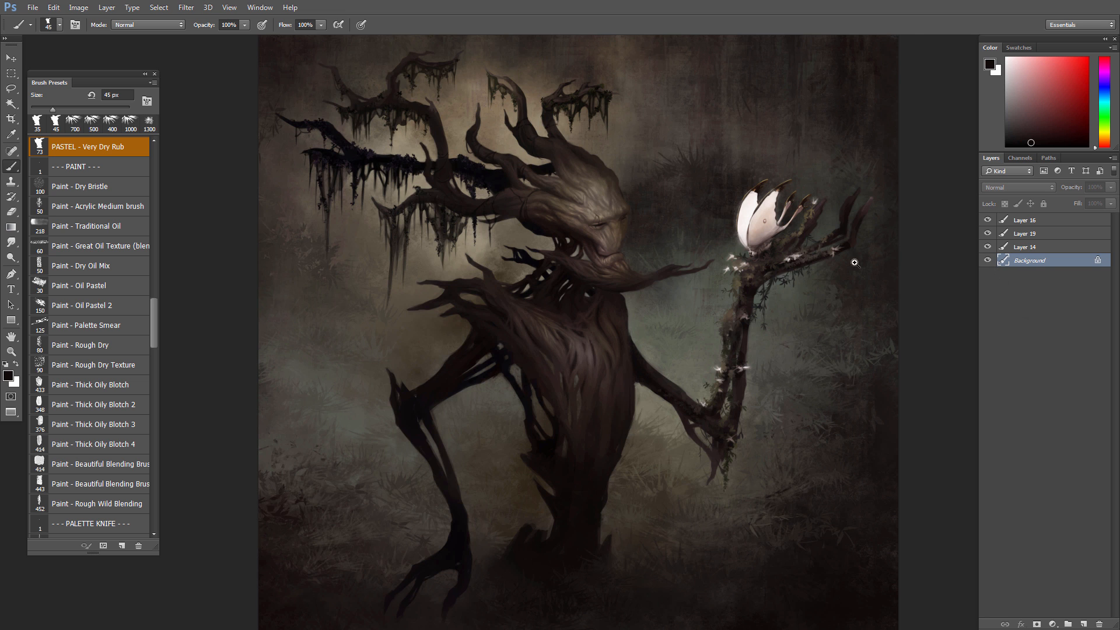
pyautogui.scroll(2, 665, 282)
pyautogui.moveTo(665, 283); pyautogui.dragTo(666, 304)
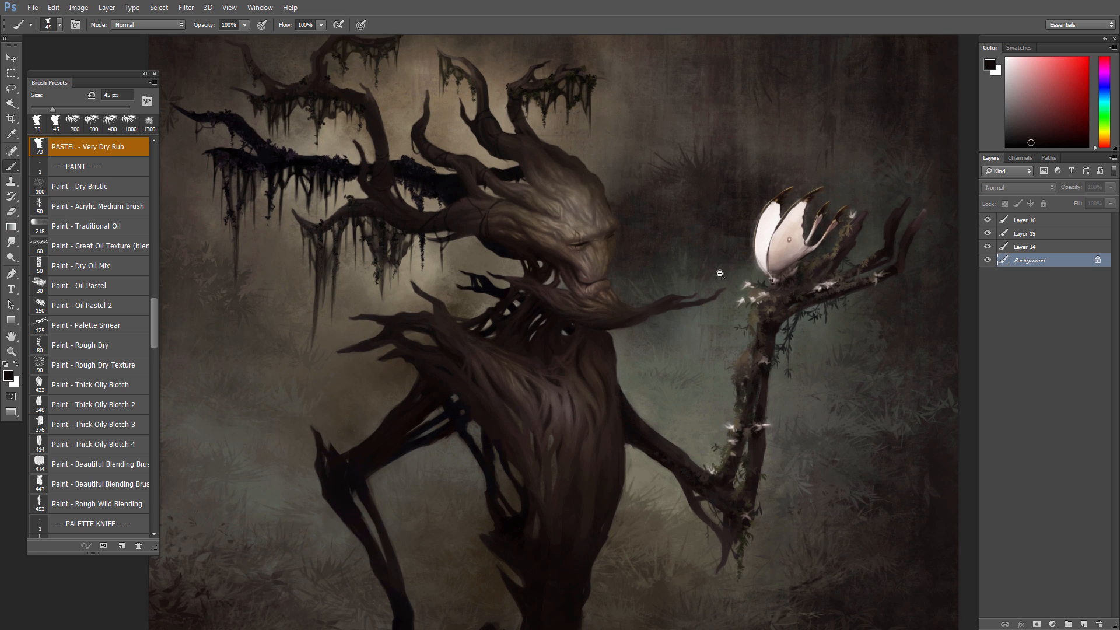
pyautogui.moveTo(726, 284); pyautogui.dragTo(712, 270)
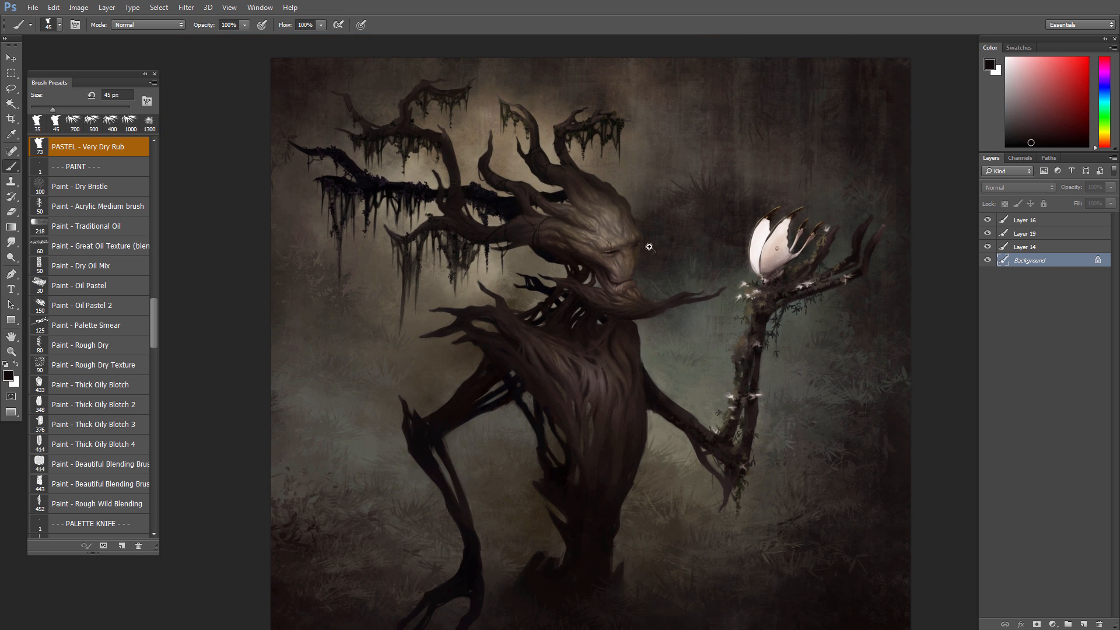
pyautogui.moveTo(647, 250); pyautogui.dragTo(670, 258)
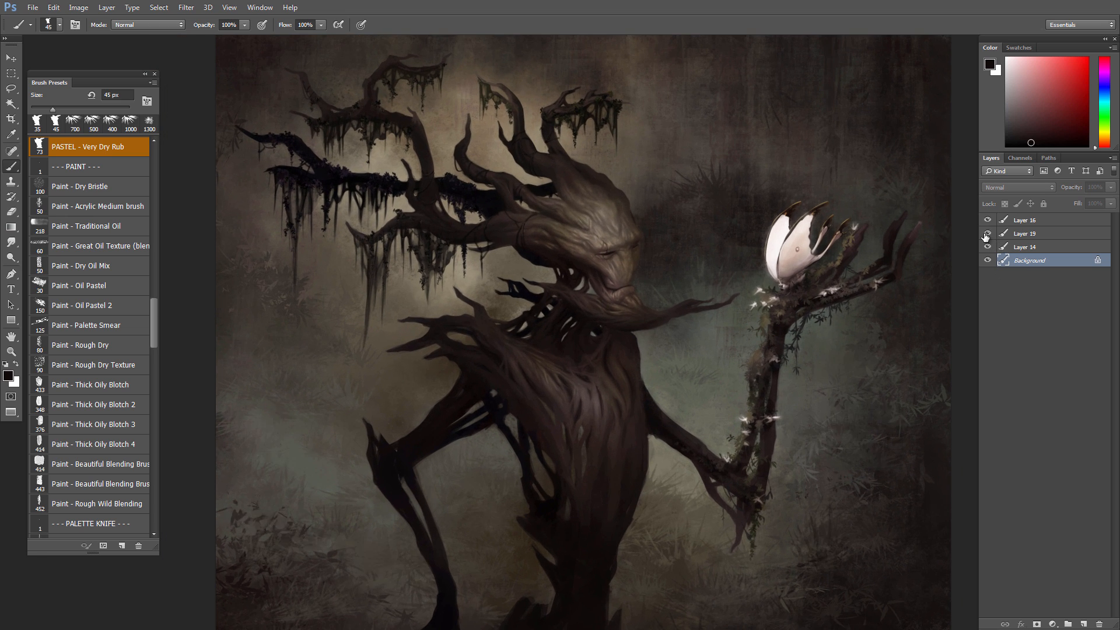
pyautogui.click(987, 260)
pyautogui.click(987, 260)
# - Choose the FX - Smoke brush and set a near-black orange-brown based on a tone sampled from the dark background near the face
pyautogui.rightClick(747, 360)
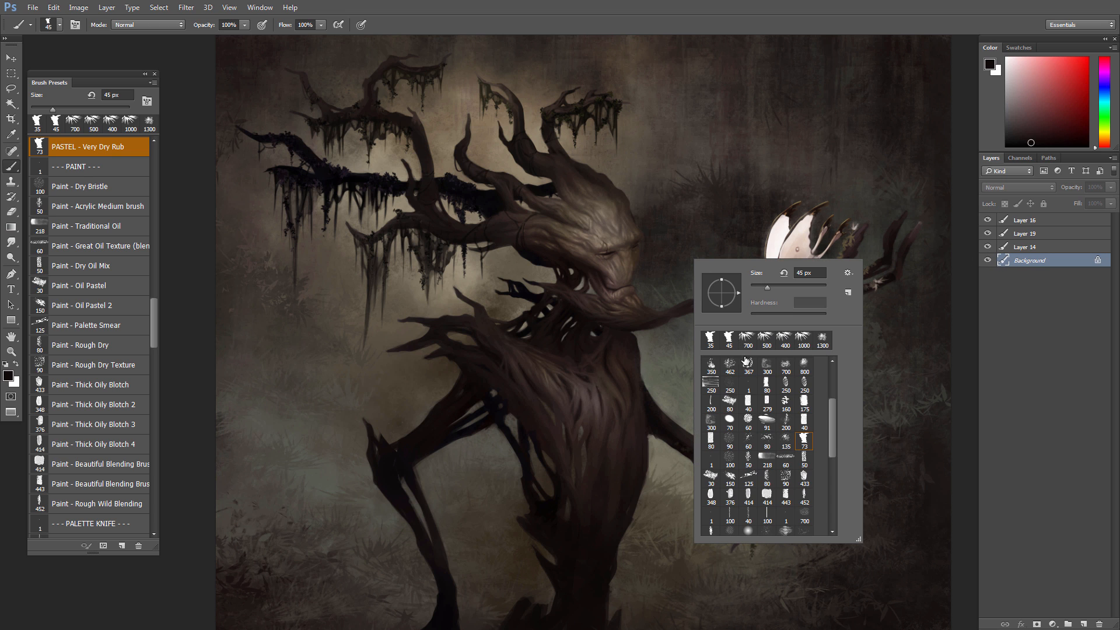
pyautogui.moveTo(833, 436); pyautogui.dragTo(827, 512)
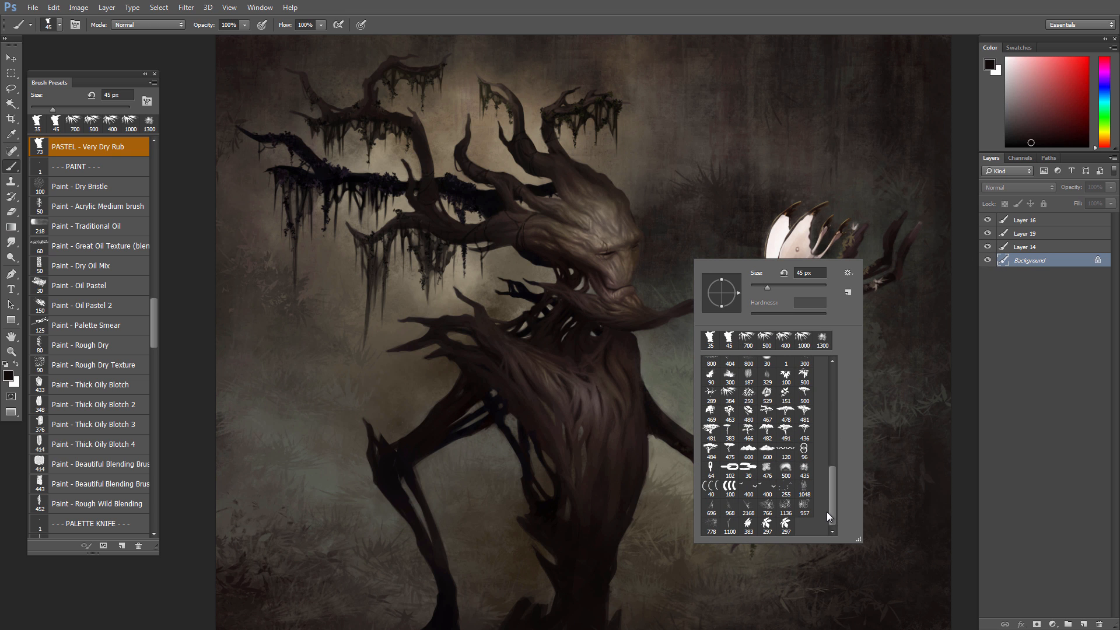
pyautogui.doubleClick(804, 468)
pyautogui.keyDown('alt'); pyautogui.click(653, 234); pyautogui.keyUp('alt')
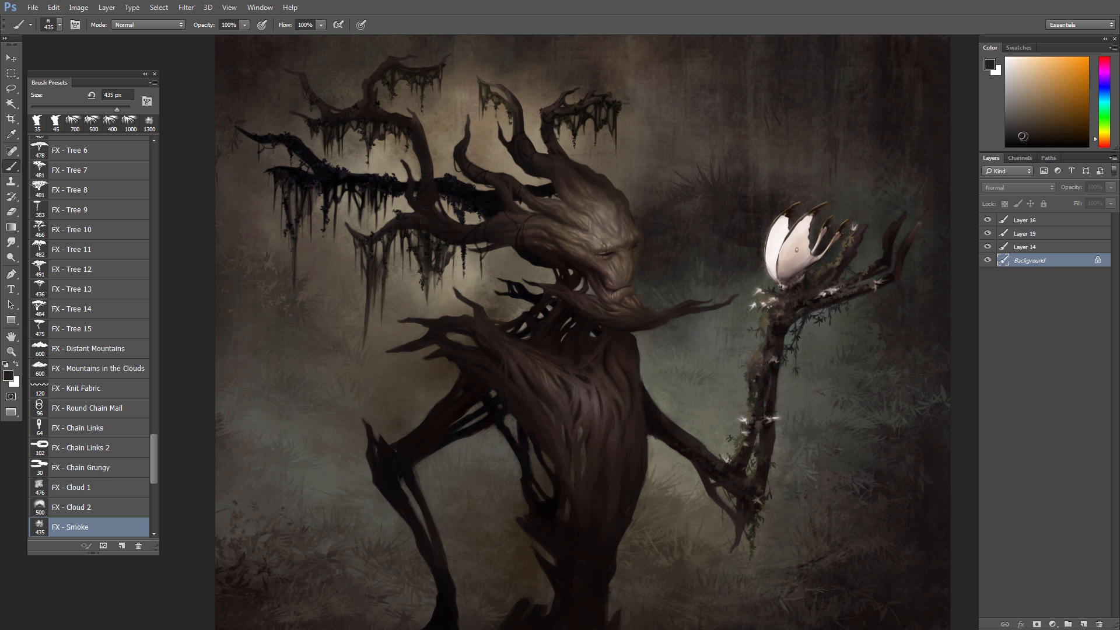
pyautogui.click(1025, 143)
pyautogui.click(1101, 142)
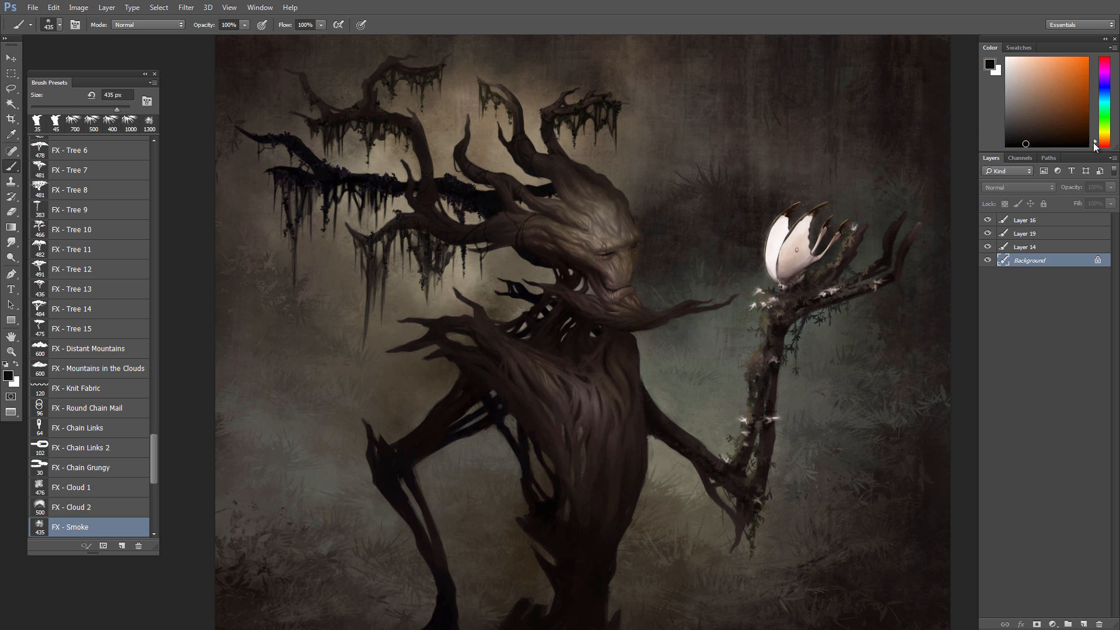
# - Add a new empty layer directly above Background, beneath Layer 14
pyautogui.click(987, 260)
pyautogui.click(987, 260)
pyautogui.click(1083, 623)
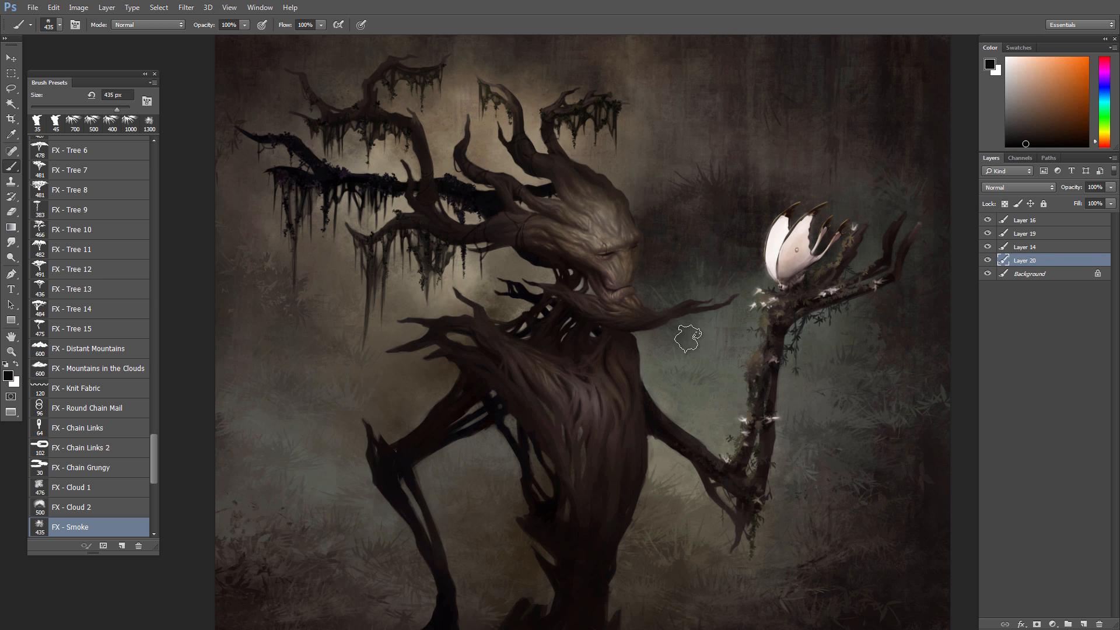
# - Paint dark smoke on Layer 20 between the creature's face and the flower with the brush at 900 px
pyautogui.press(']')
pyautogui.press(']')
pyautogui.press(']')
pyautogui.press(']')
pyautogui.press(']')
pyautogui.moveTo(641, 233)
pyautogui.mouseDown()
pyautogui.moveTo(667, 295)
pyautogui.moveTo(670, 264)
pyautogui.moveTo(656, 248)
pyautogui.mouseUp()
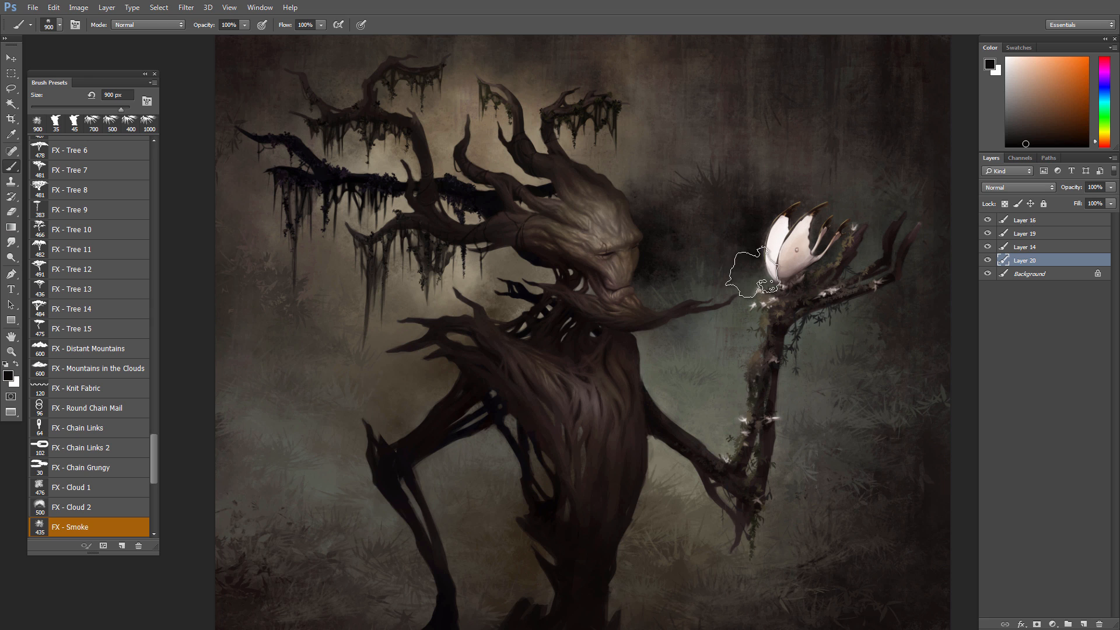
pyautogui.moveTo(685, 199); pyautogui.dragTo(699, 203)
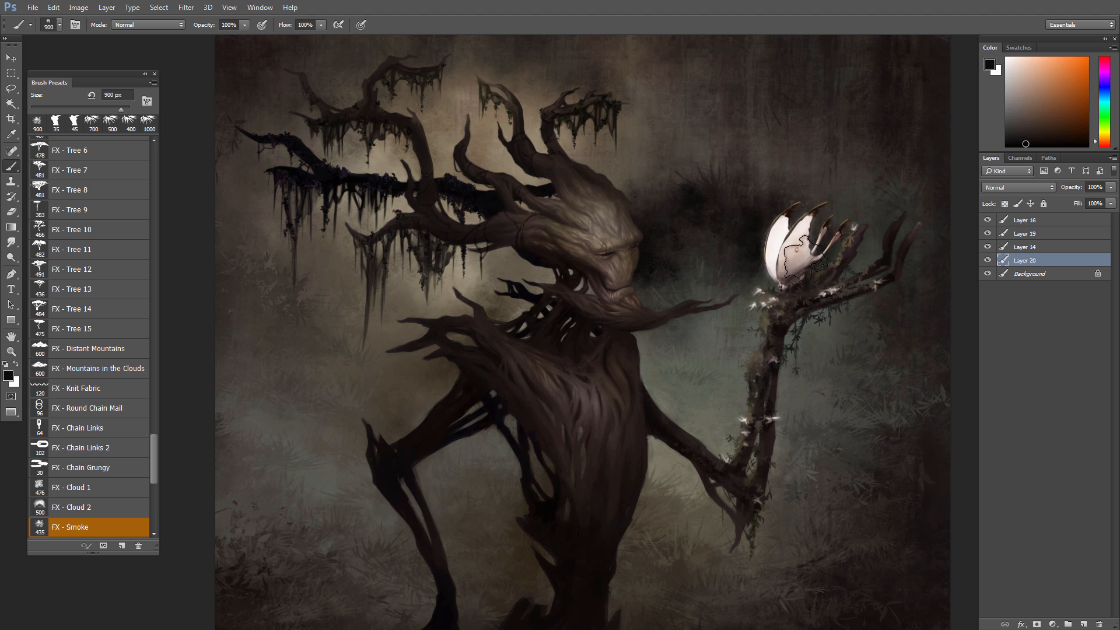
# - Soften the upper edge of the dark smoke on Layer 20 with the eraser at 200 px
pyautogui.press('e')
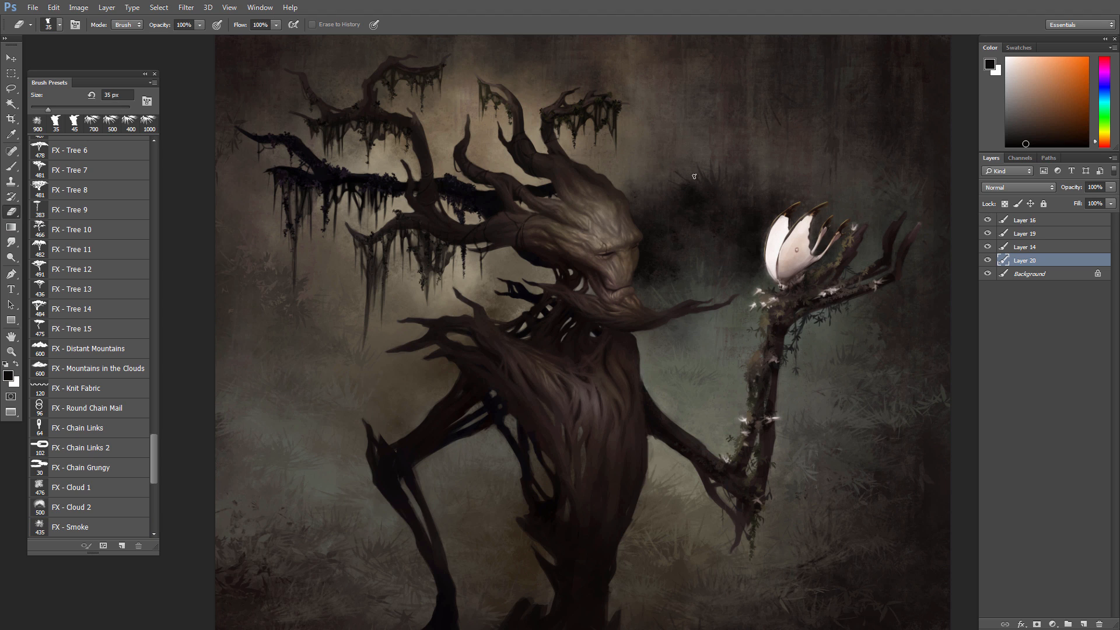
pyautogui.press(']')
pyautogui.press(']')
pyautogui.press(']')
pyautogui.press(']')
pyautogui.press(']')
pyautogui.press('b')
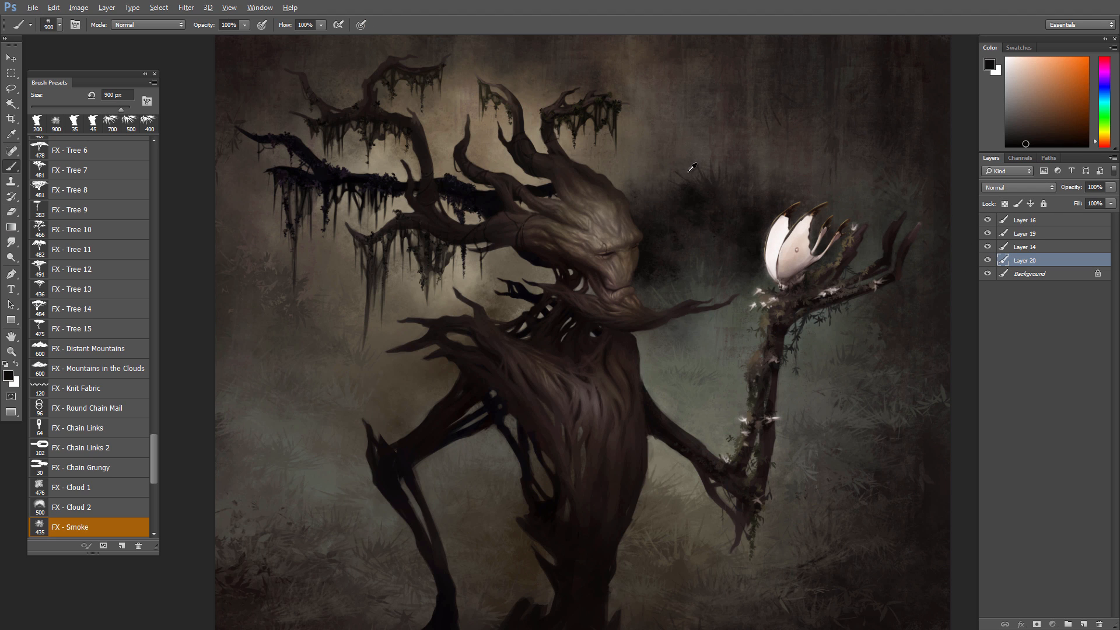
# - Build up the smoke around the face on Layer 20 at 900 px in sampled dark tones, shifting the near-black towards orange
pyautogui.keyDown('alt'); pyautogui.click(712, 187); pyautogui.keyUp('alt')
pyautogui.moveTo(724, 251); pyautogui.dragTo(658, 188)
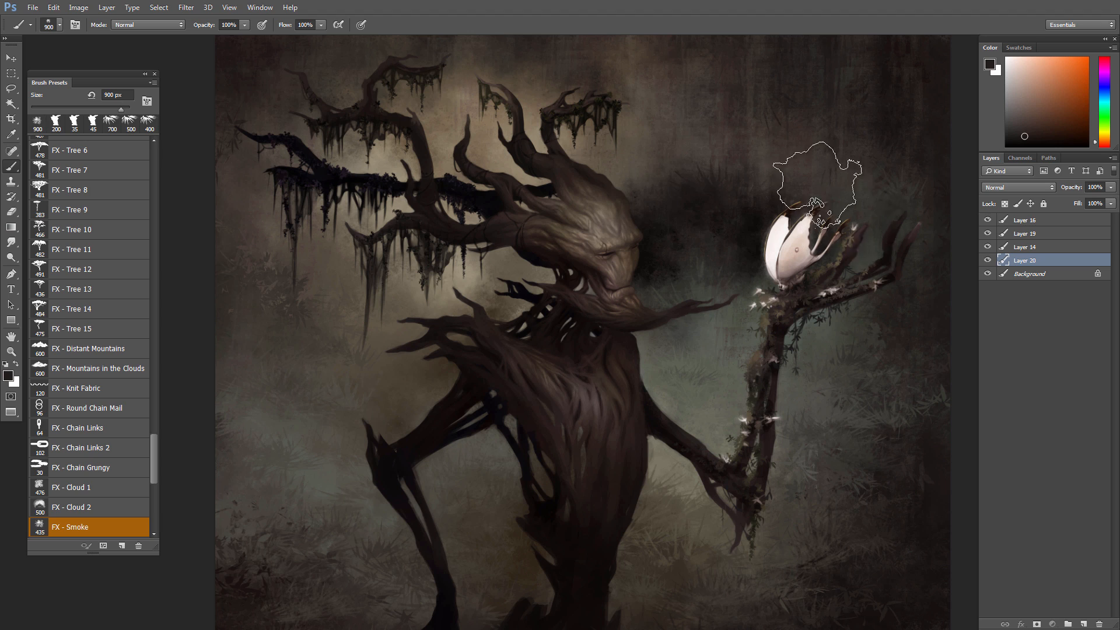
pyautogui.keyDown('alt'); pyautogui.click(764, 237); pyautogui.keyUp('alt')
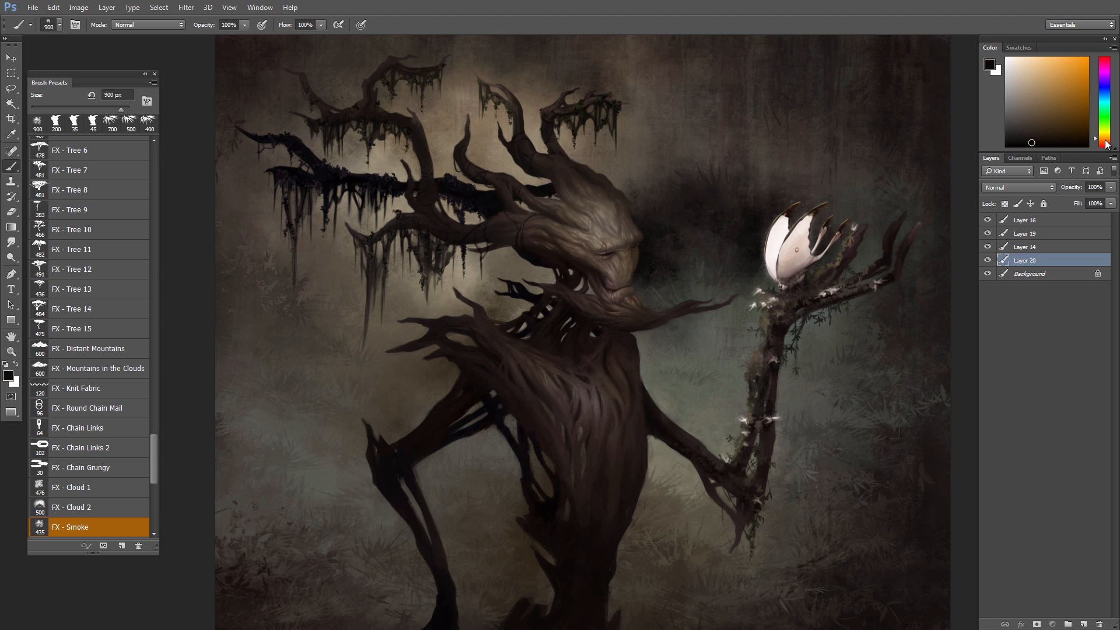
pyautogui.click(1105, 142)
pyautogui.moveTo(723, 298)
pyautogui.mouseDown()
pyautogui.moveTo(687, 325)
pyautogui.moveTo(632, 295)
pyautogui.mouseUp()
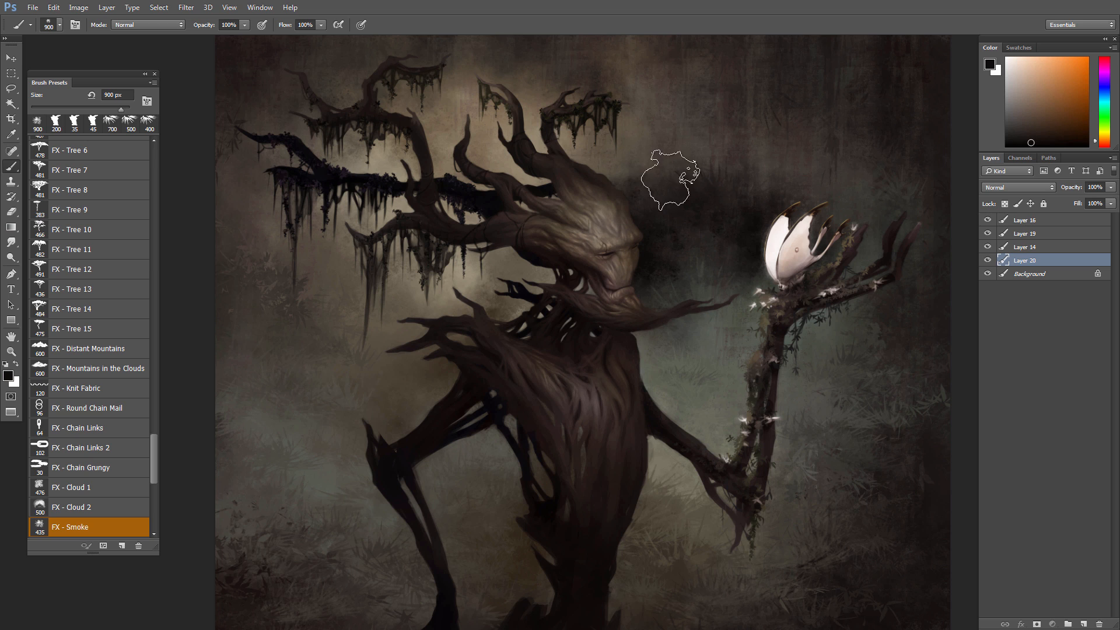
pyautogui.press('e')
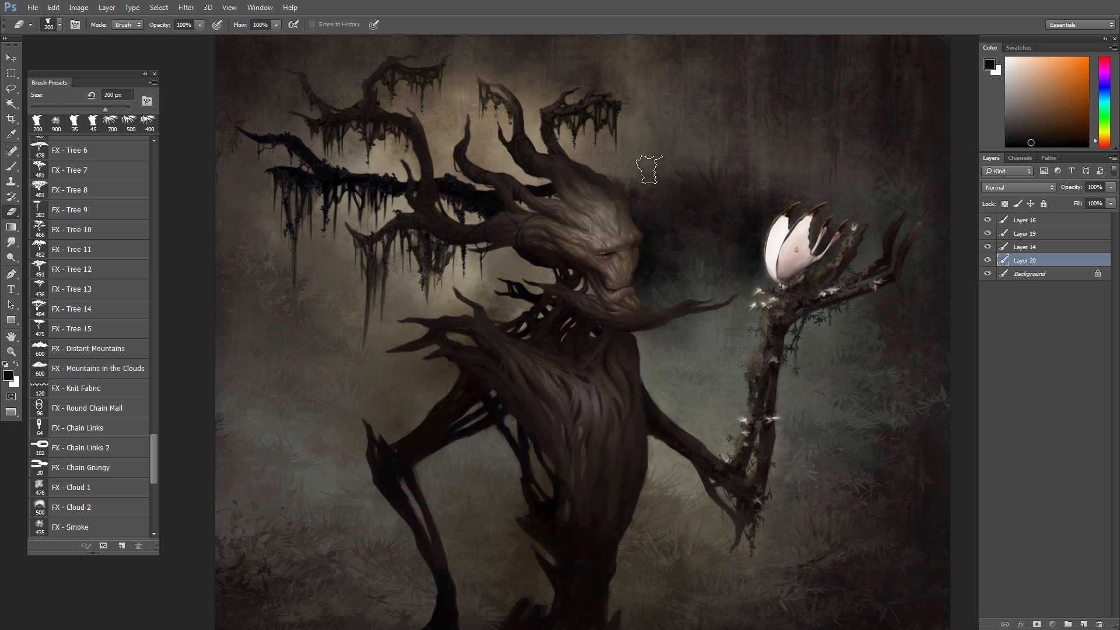
pyautogui.press('b')
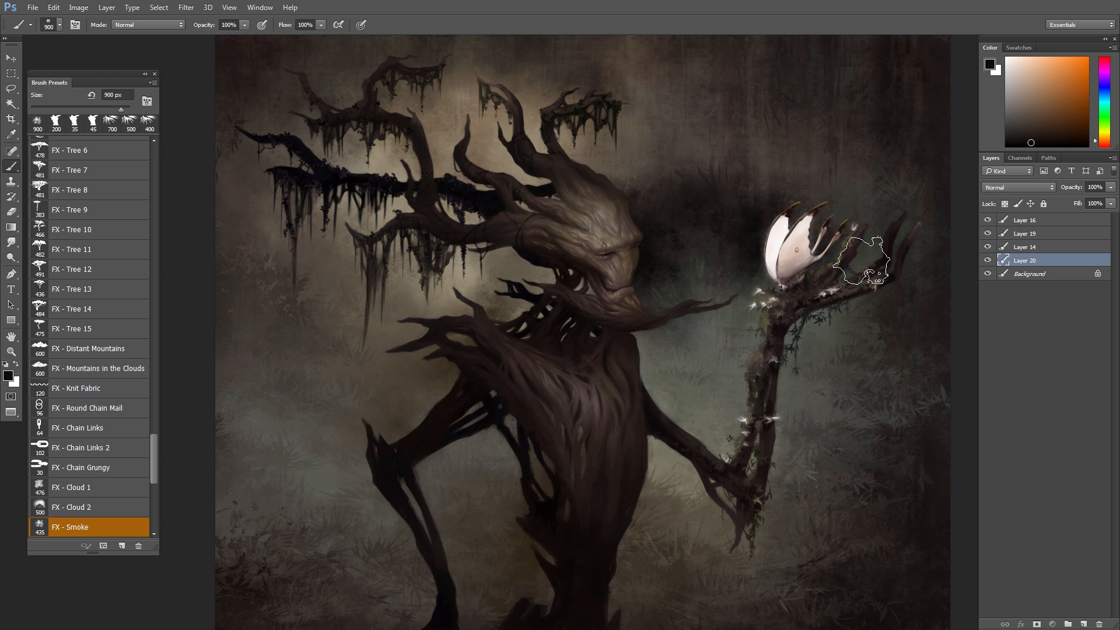
# - Try merging Layer 16 into Layer 19, compare the layers, and undo the merge
pyautogui.click(986, 220)
pyautogui.click(987, 220)
pyautogui.moveTo(1007, 221); pyautogui.dragTo(1003, 239)
pyautogui.hotkey('ctrl', 'e')
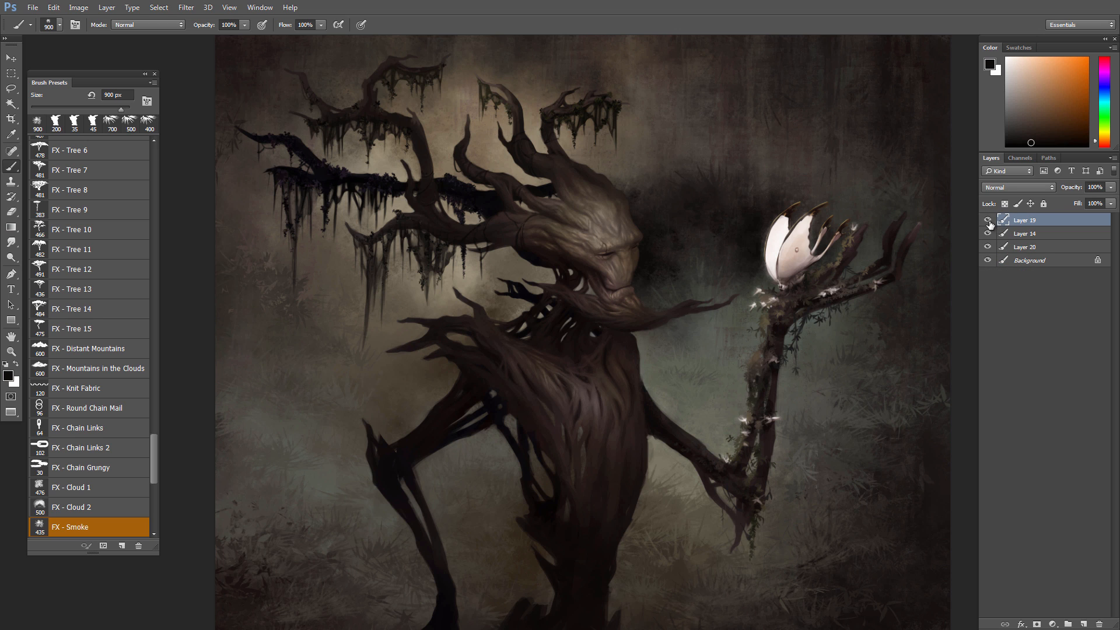
pyautogui.click(987, 220)
pyautogui.click(987, 220)
pyautogui.click(987, 233)
pyautogui.click(987, 233)
pyautogui.moveTo(844, 352); pyautogui.dragTo(831, 345)
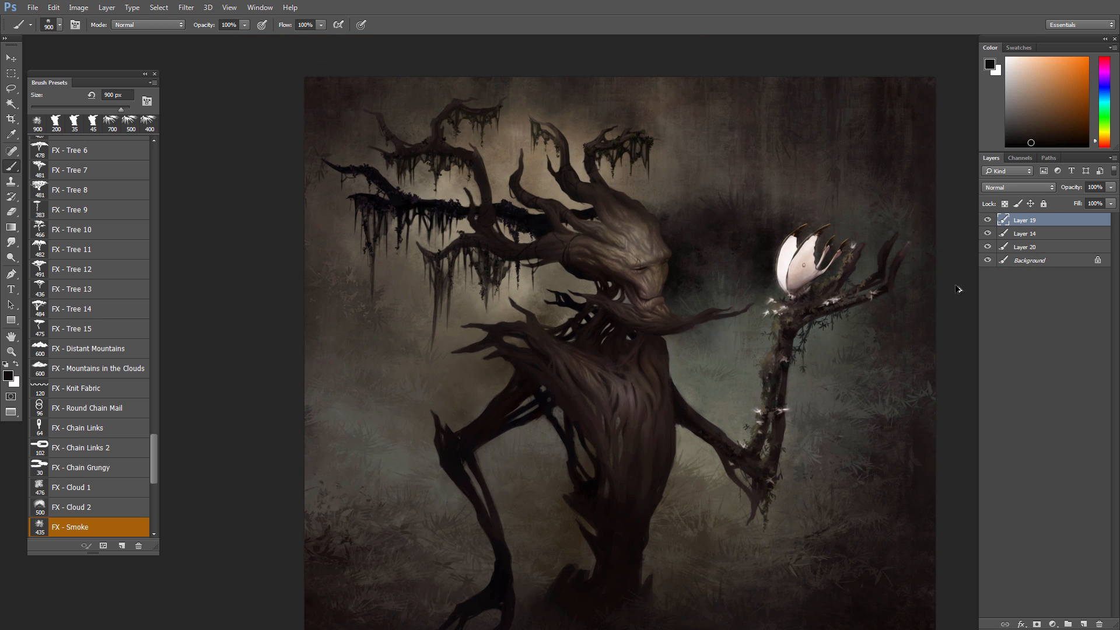
pyautogui.hotkey('ctrl', 'z')
# - Examine what Layers 16, 19 and 14 each contribute by hiding and showing them in turn
pyautogui.click(987, 220)
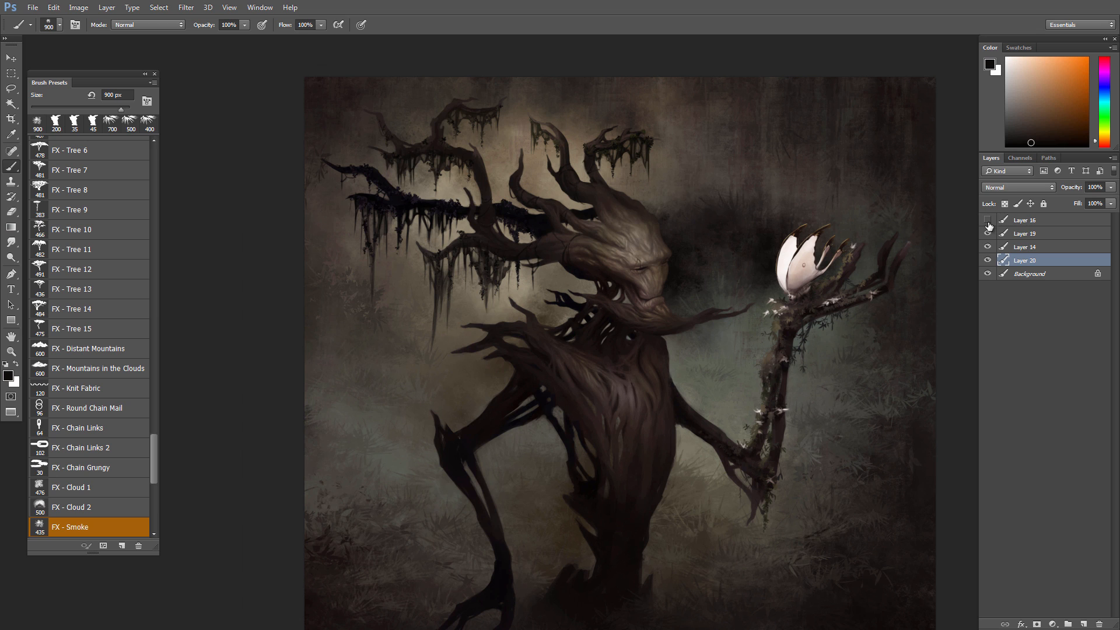
pyautogui.click(986, 219)
pyautogui.click(987, 233)
pyautogui.click(986, 233)
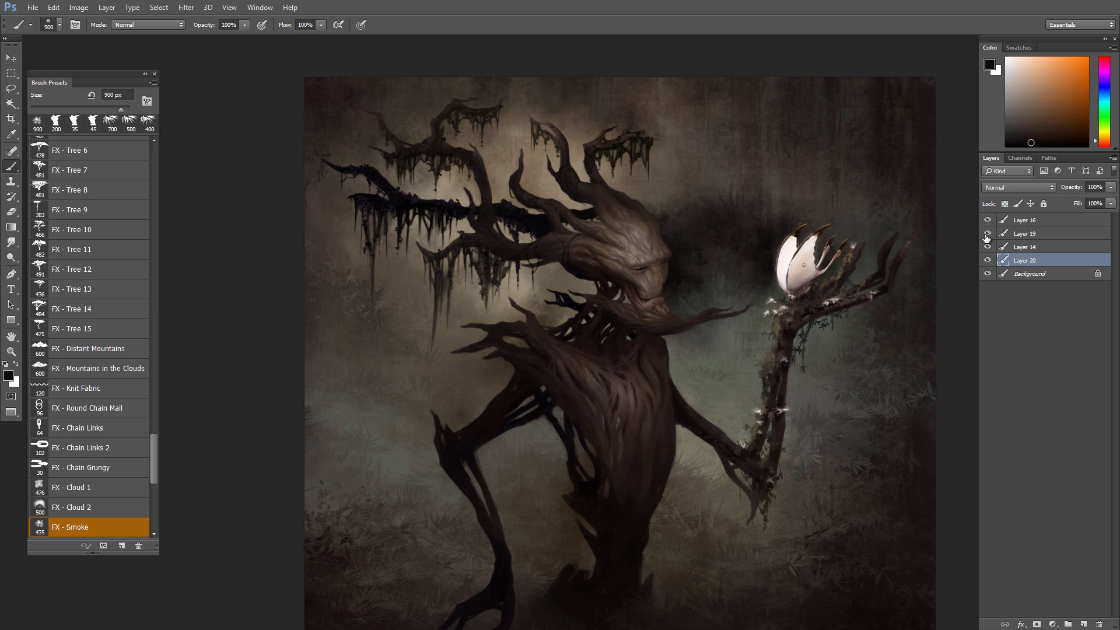
pyautogui.click(987, 247)
pyautogui.click(987, 247)
pyautogui.click(987, 233)
pyautogui.click(987, 234)
pyautogui.click(987, 247)
pyautogui.click(987, 247)
# - Try Layer 14 above Layer 19 in the stack, move it back beneath Layer 19, and compare the painting without it
pyautogui.click(1002, 248)
pyautogui.keyDown('shift'); pyautogui.click(1005, 232); pyautogui.keyUp('shift')
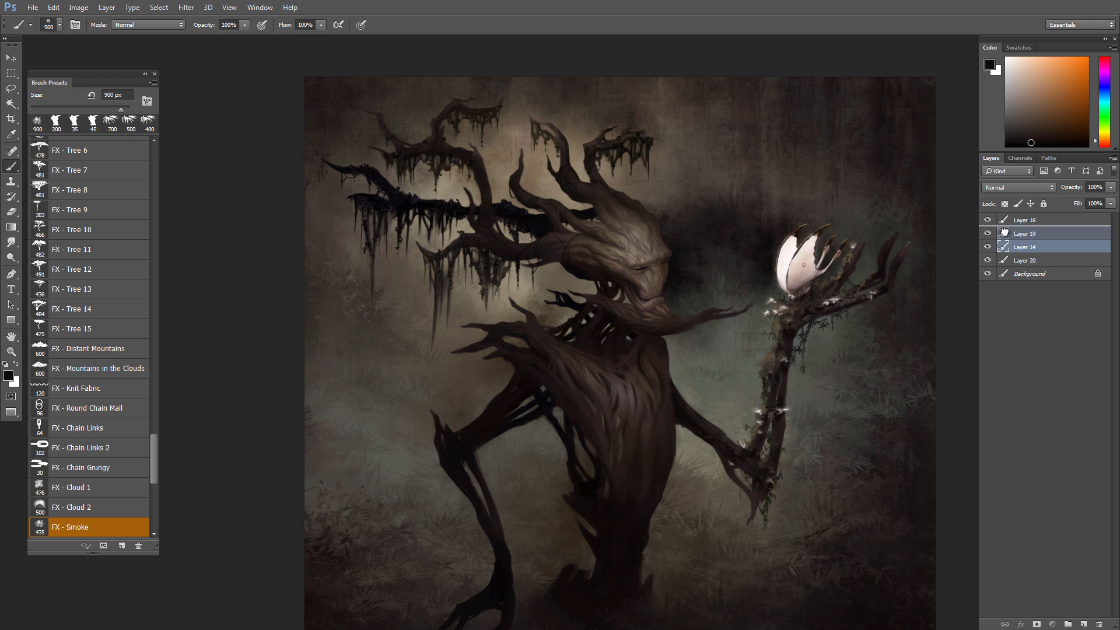
pyautogui.moveTo(1005, 233); pyautogui.dragTo(1005, 233)
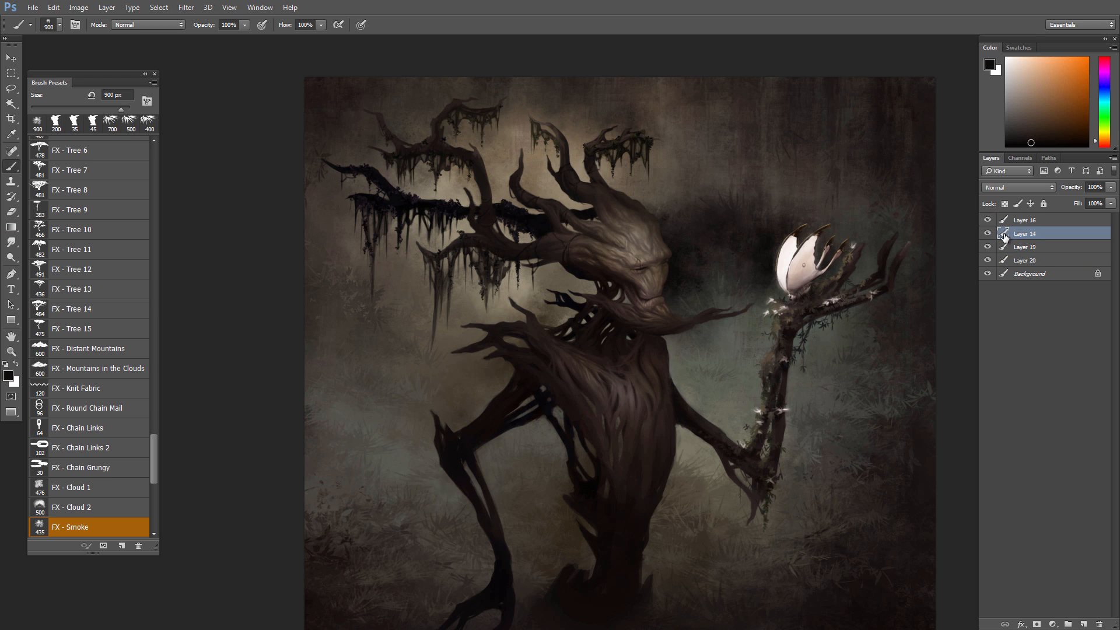
pyautogui.moveTo(815, 354); pyautogui.dragTo(812, 306)
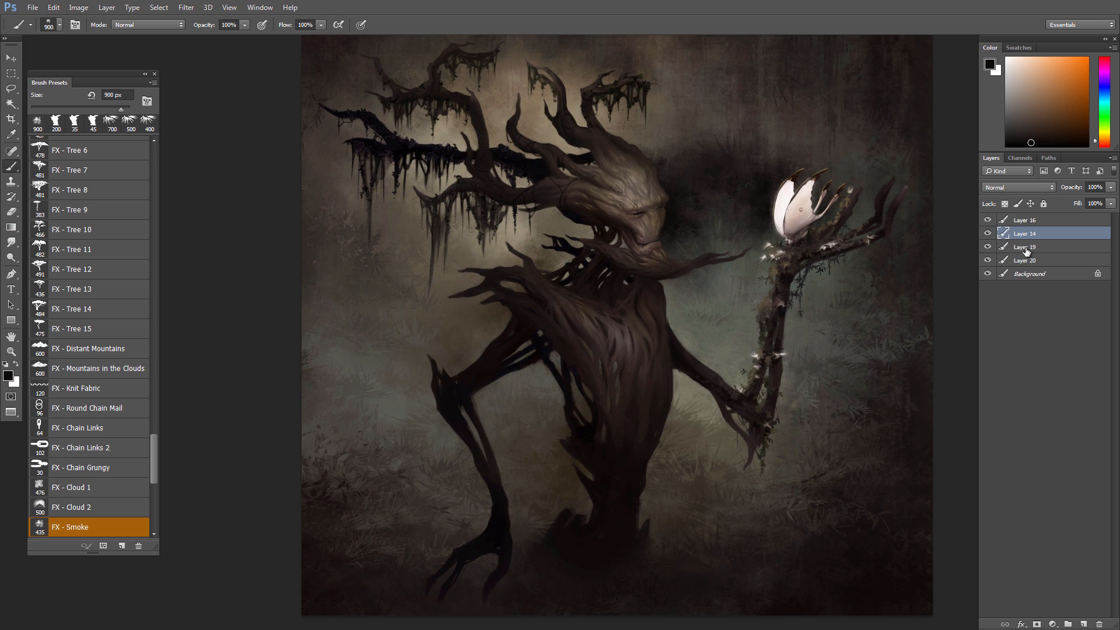
pyautogui.moveTo(1026, 251); pyautogui.dragTo(1026, 255)
pyautogui.click(988, 247)
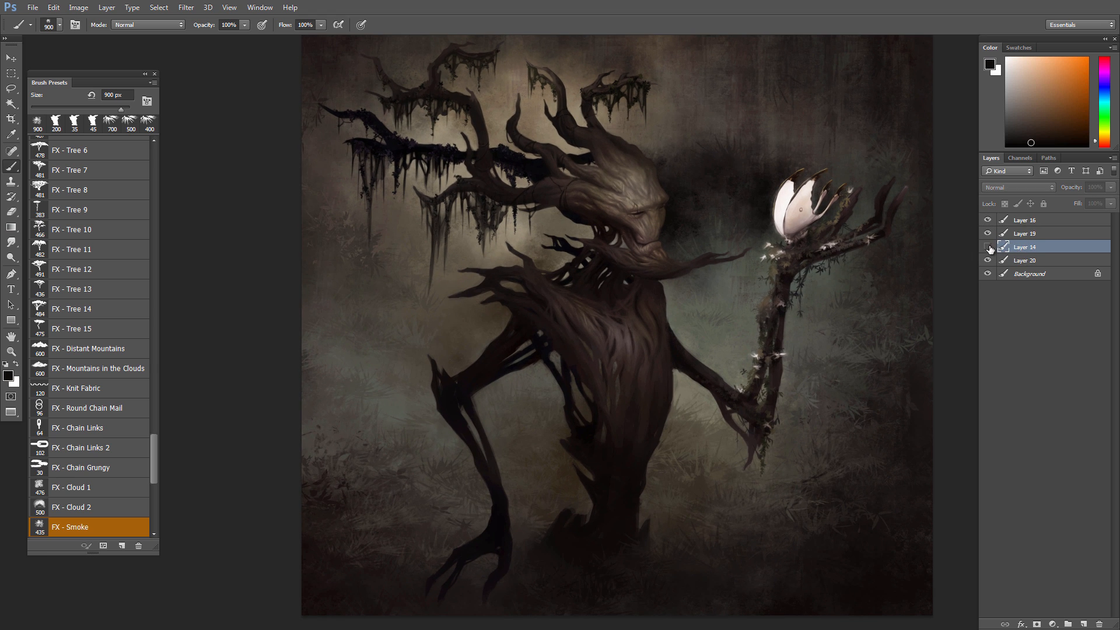
pyautogui.click(988, 247)
pyautogui.scroll(-2, 849, 325)
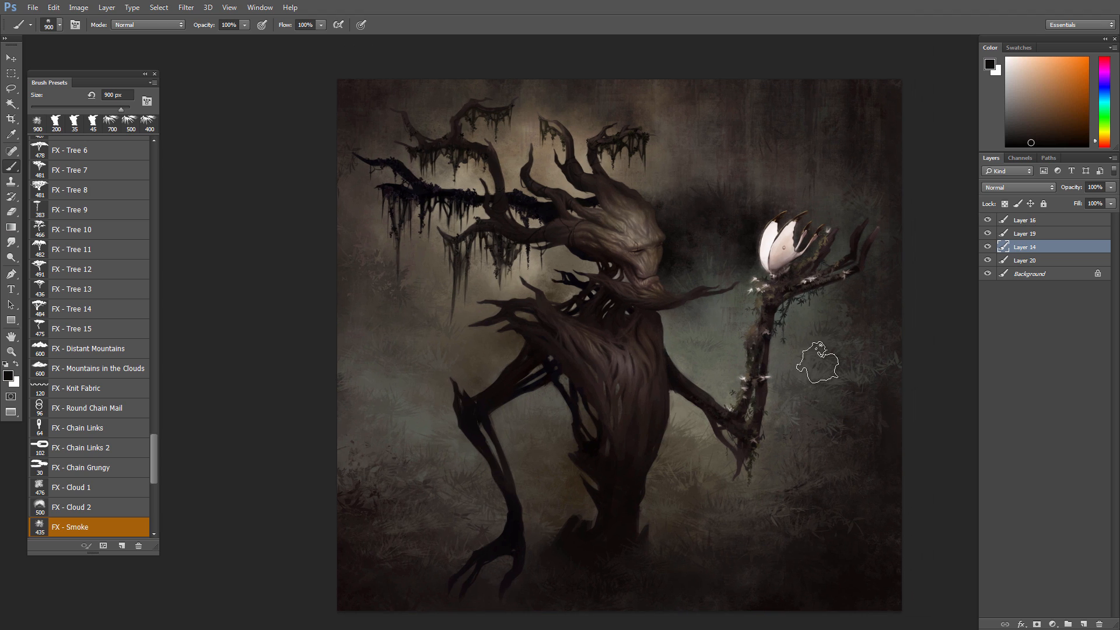